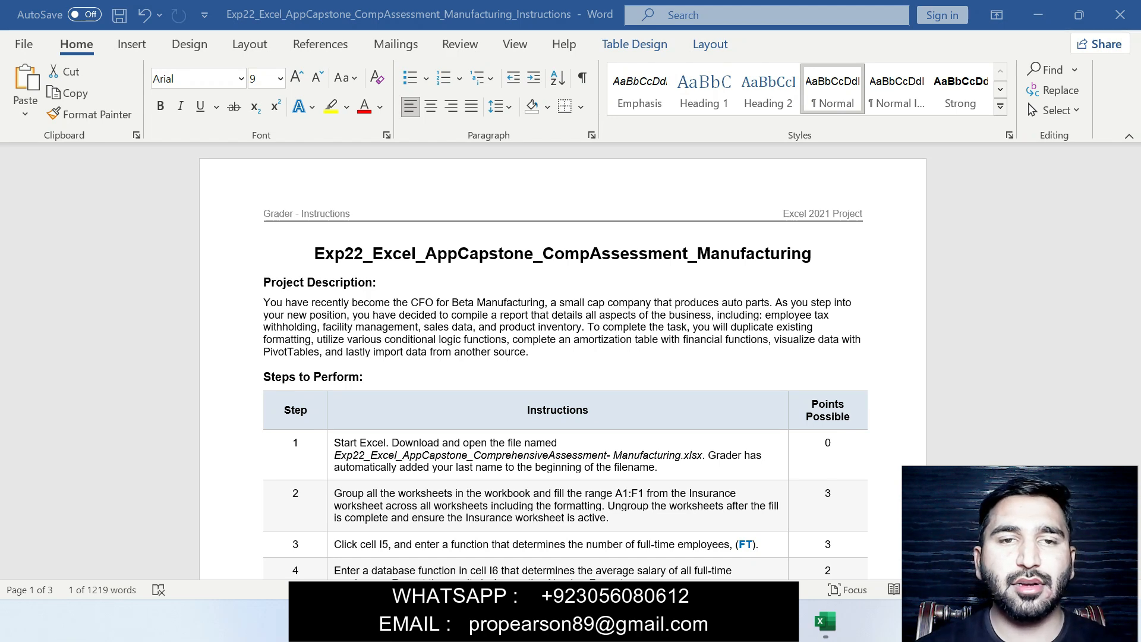
# Step: Highlight the document title, the project description section and the step 1 instruction in yellow
pyautogui.moveTo(315, 254); pyautogui.dragTo(867, 256)
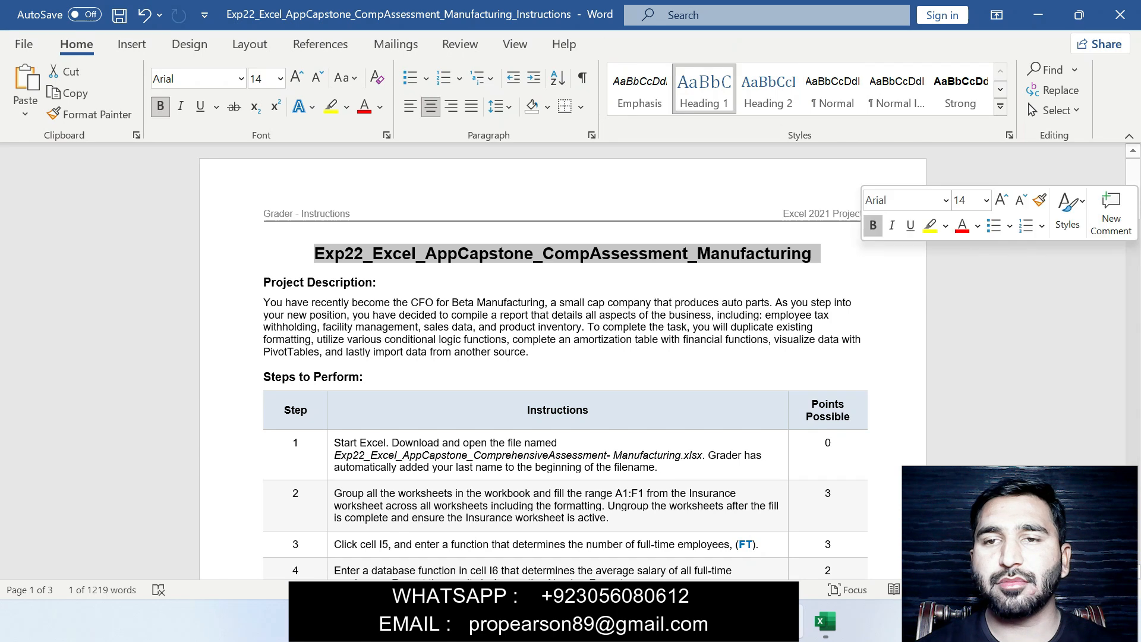
pyautogui.click(929, 226)
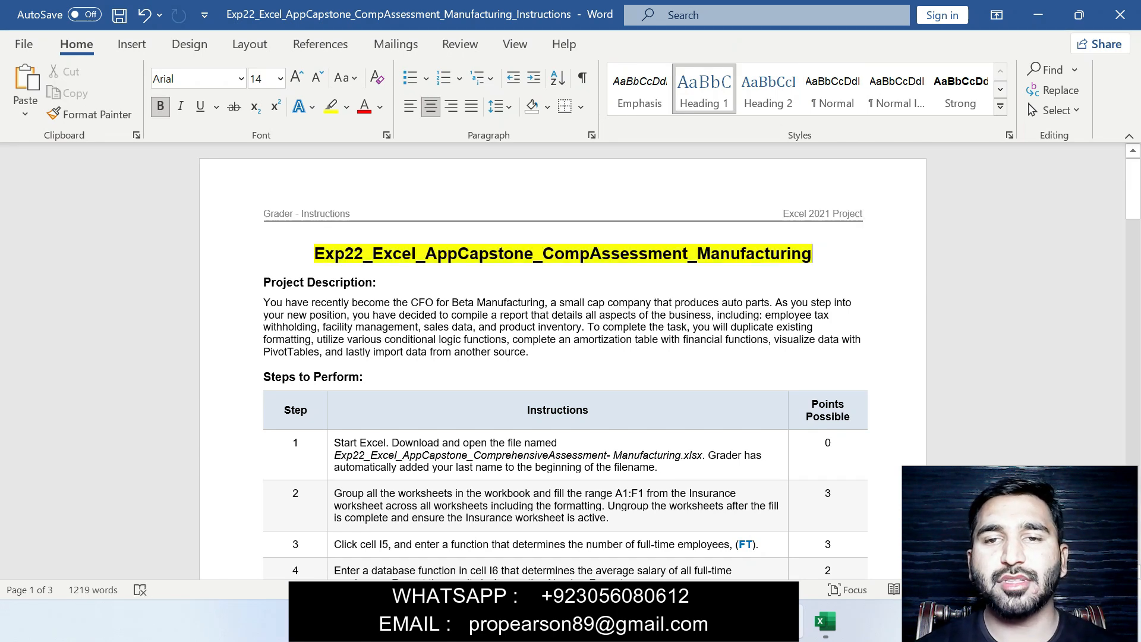
pyautogui.moveTo(263, 282); pyautogui.dragTo(528, 352)
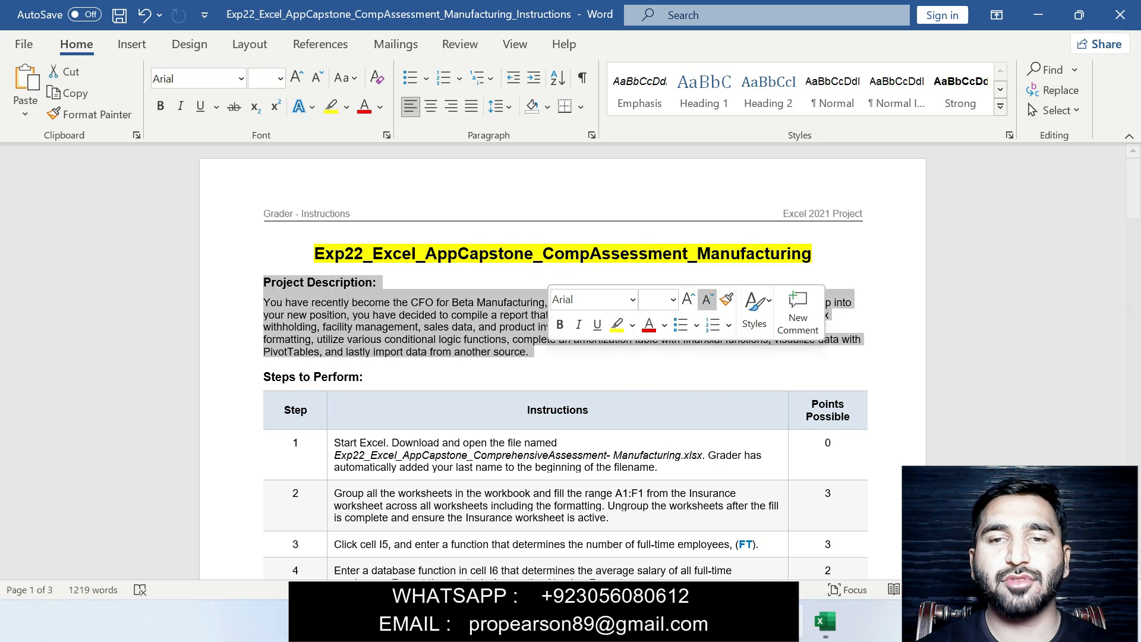
pyautogui.click(617, 324)
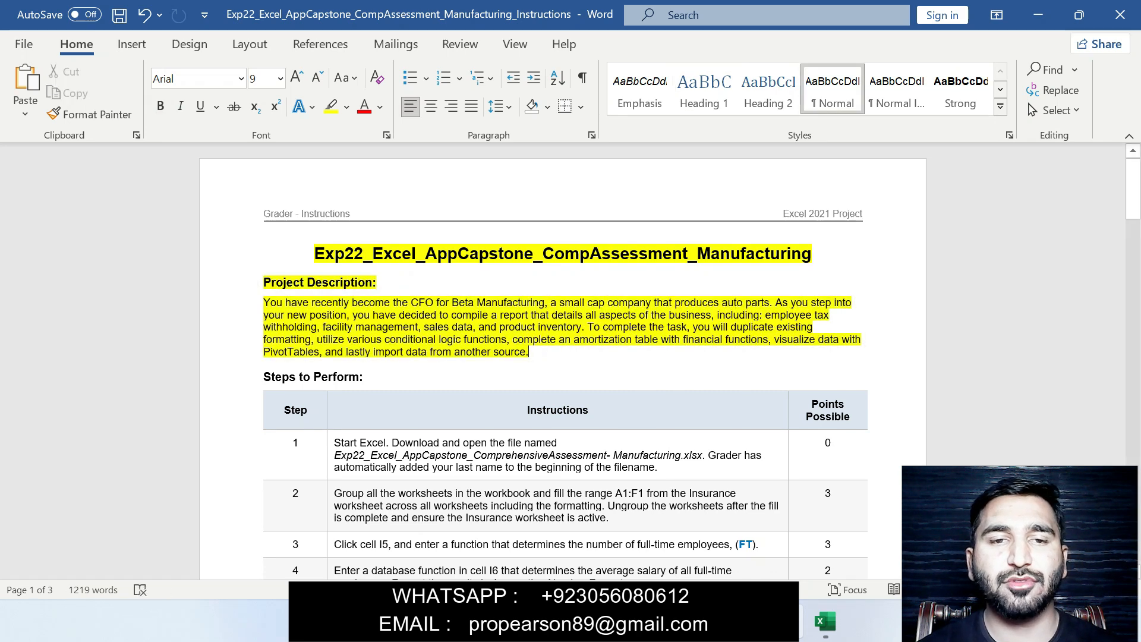
pyautogui.moveTo(1133, 189)
pyautogui.mouseDown()
pyautogui.moveTo(1133, 206)
pyautogui.moveTo(1133, 194)
pyautogui.mouseUp()
pyautogui.moveTo(334, 409); pyautogui.dragTo(658, 433)
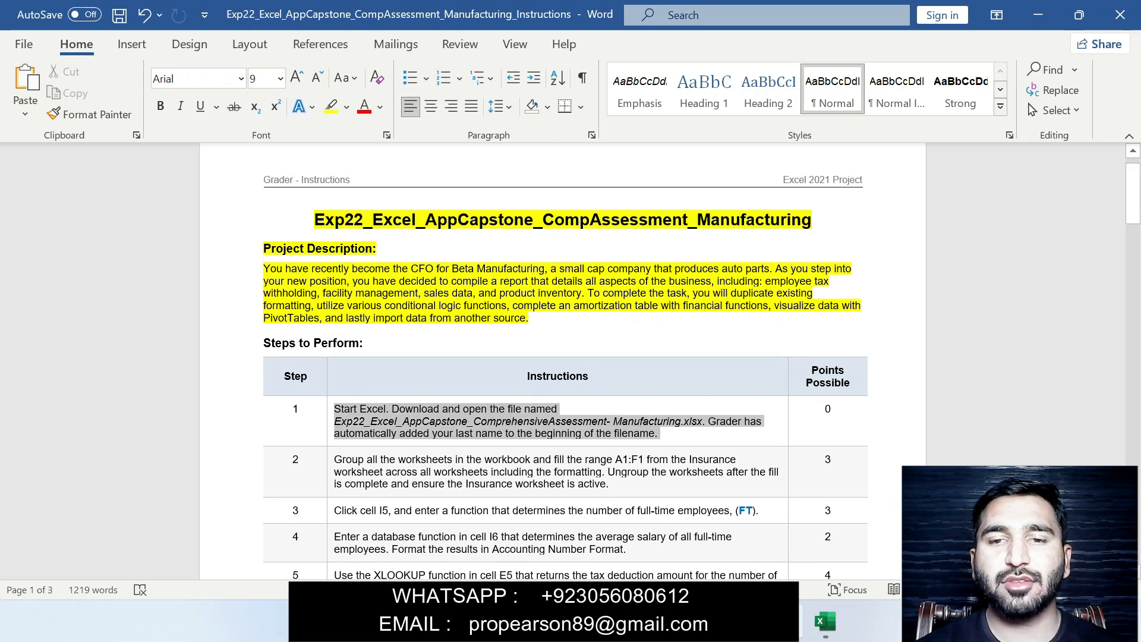
pyautogui.click(752, 406)
pyautogui.click(657, 433)
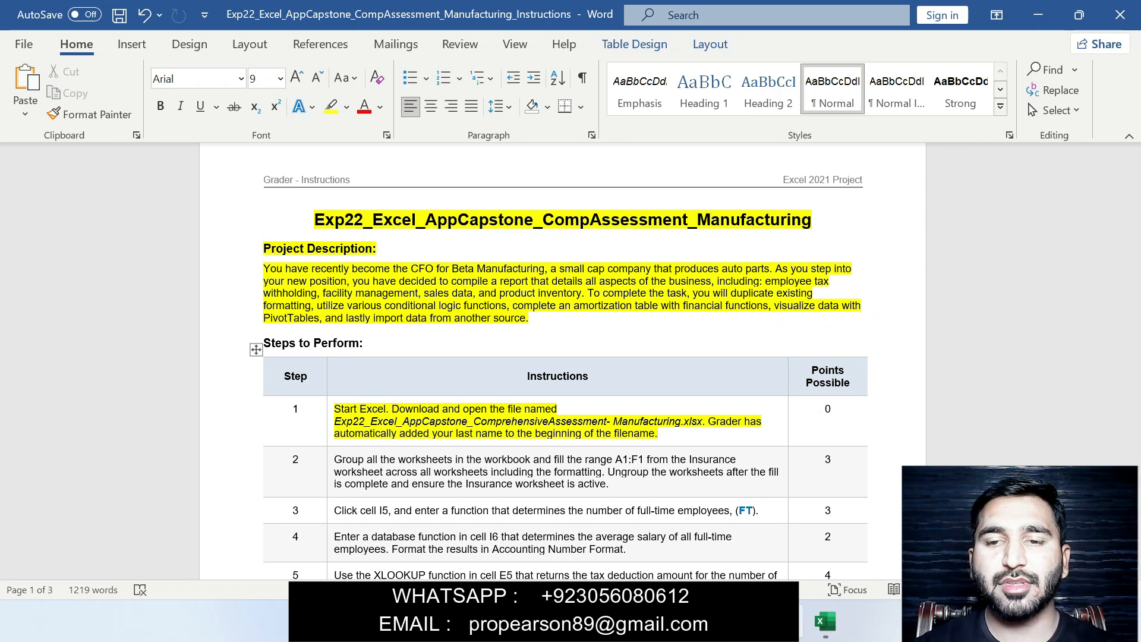
# Step: Switch to the Excel workbook and look over its Facilities and Insurance worksheets
pyautogui.hotkey('alt', 'Tab')
pyautogui.click(726, 70)
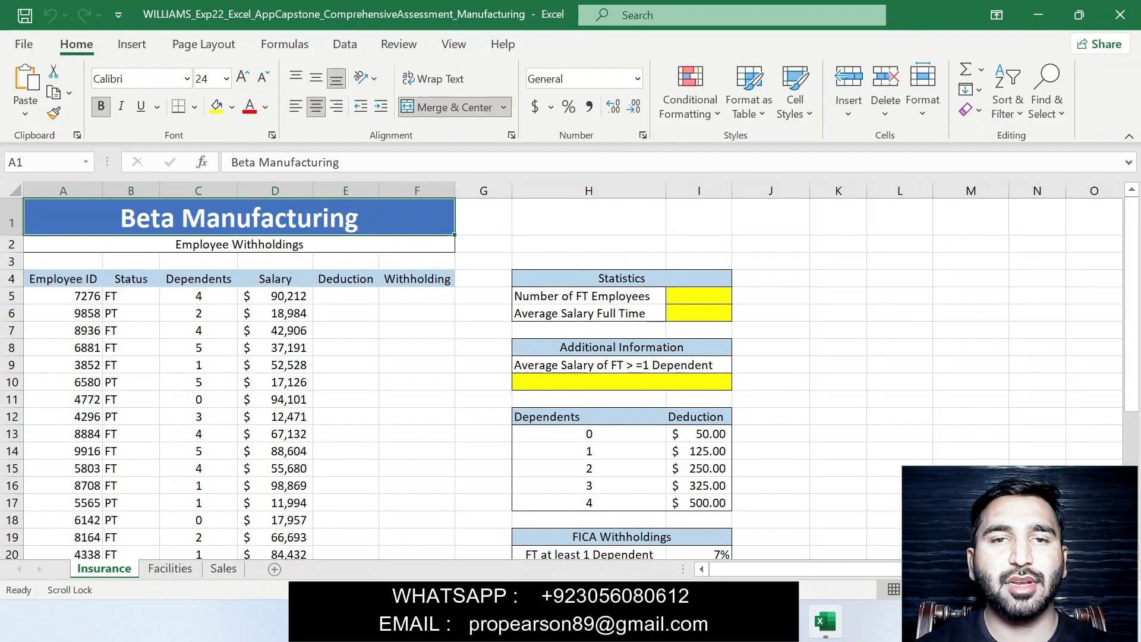
pyautogui.click(170, 568)
pyautogui.click(104, 568)
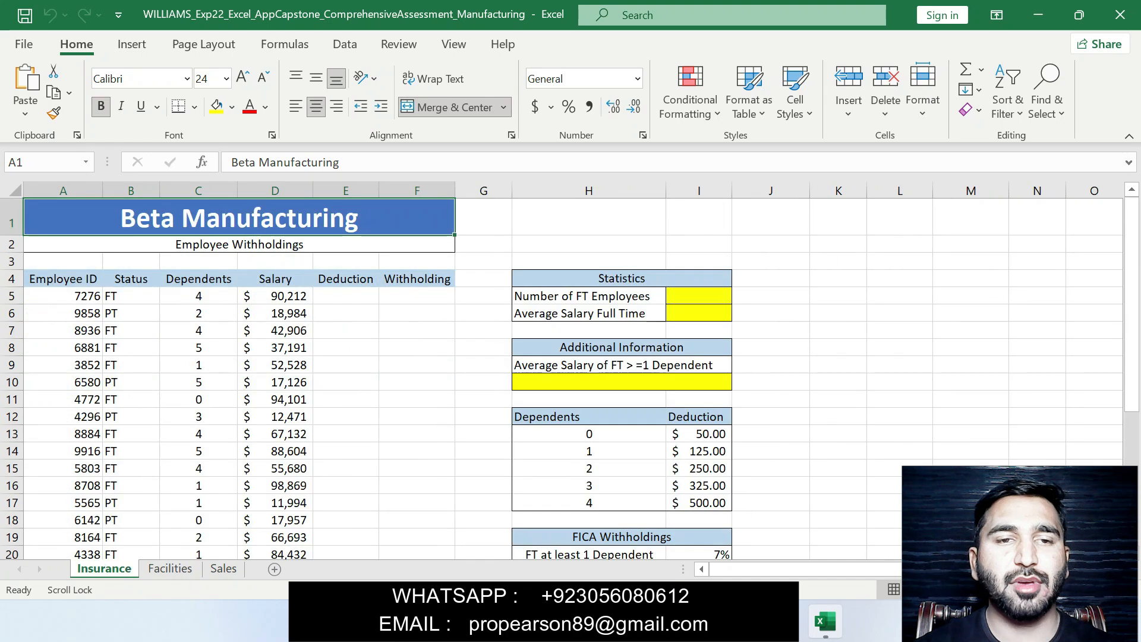
# Step: Switch back to the Word instructions and undo the yellow highlighting on step 1, the project description and the title
pyautogui.hotkey('alt', 'Tab')
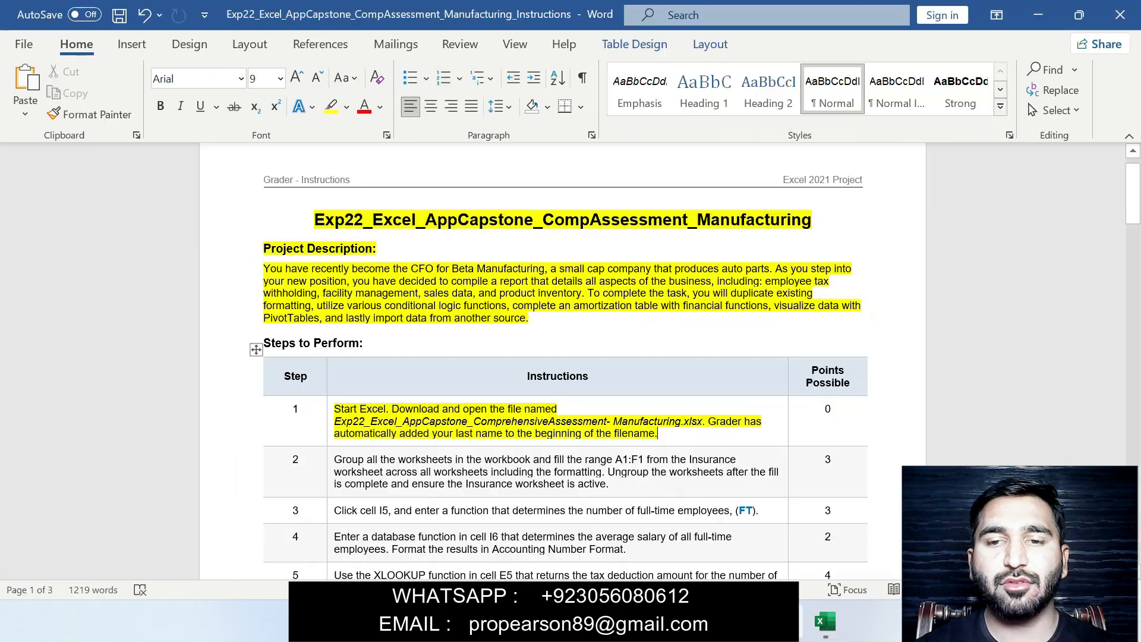
pyautogui.hotkey('ctrl', 'z')
pyautogui.hotkey('ctrl', 'z')
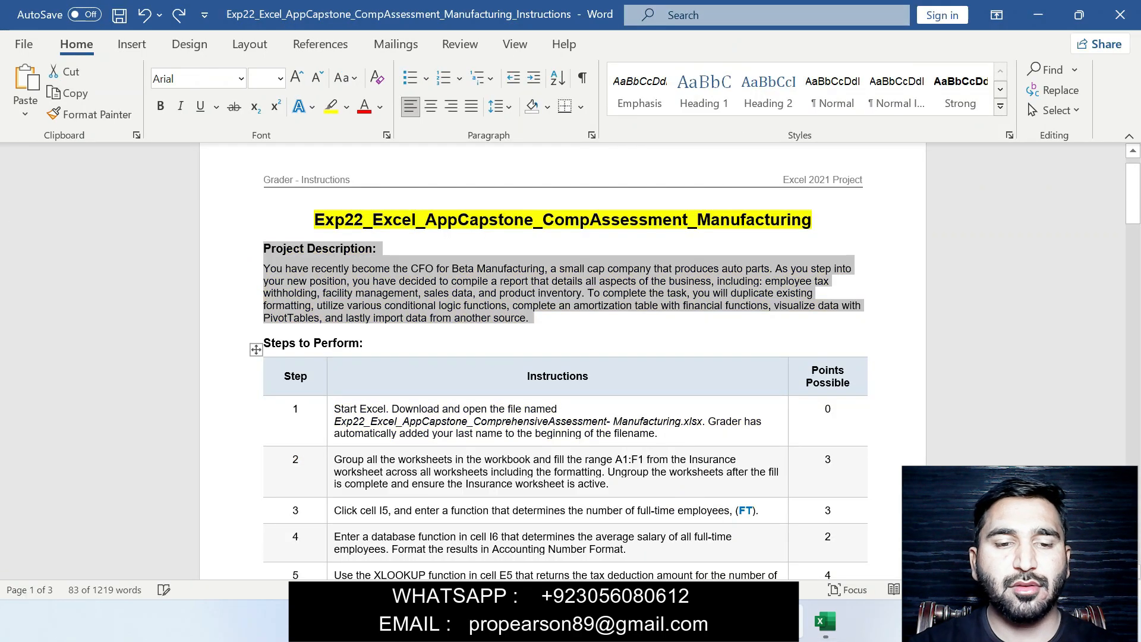
pyautogui.hotkey('ctrl', 'z')
# Step: Highlight the step 2 instruction in yellow and copy the range reference A1:F1 from it
pyautogui.moveTo(334, 458); pyautogui.dragTo(609, 484)
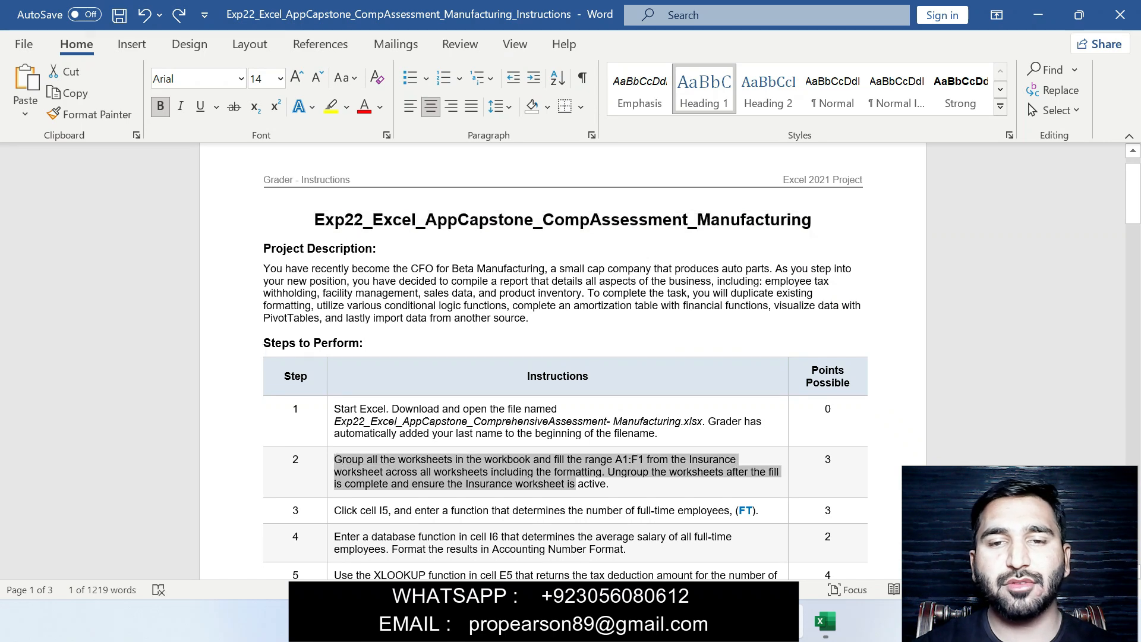
pyautogui.click(687, 463)
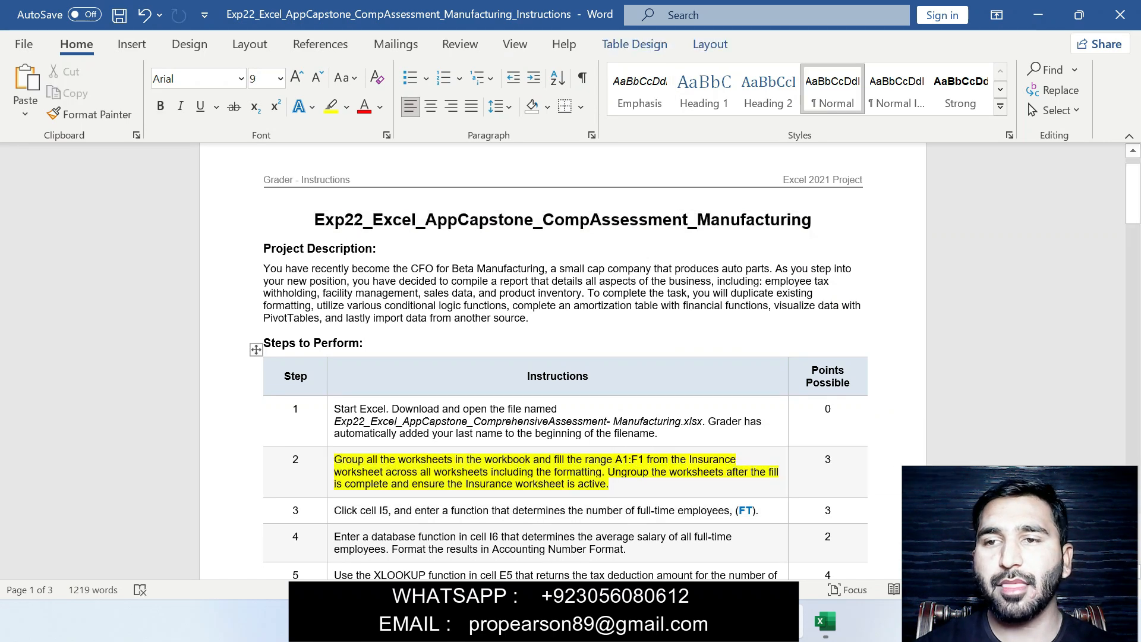
pyautogui.scroll(-2, 564, 356)
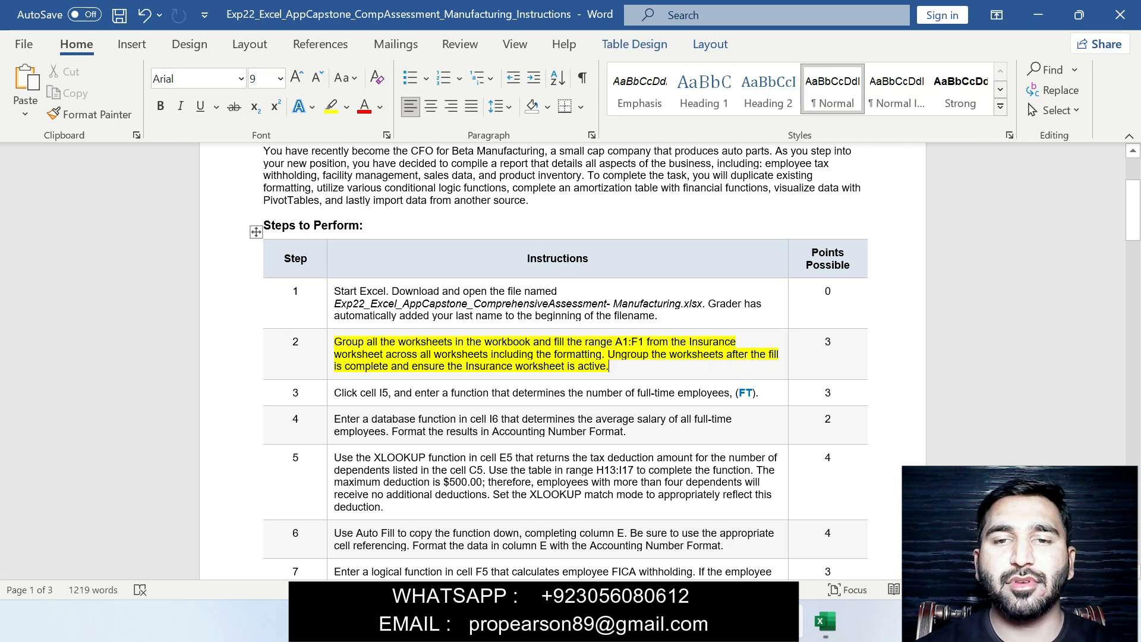
pyautogui.moveTo(615, 342); pyautogui.dragTo(647, 343)
pyautogui.hotkey('ctrl', 'c')
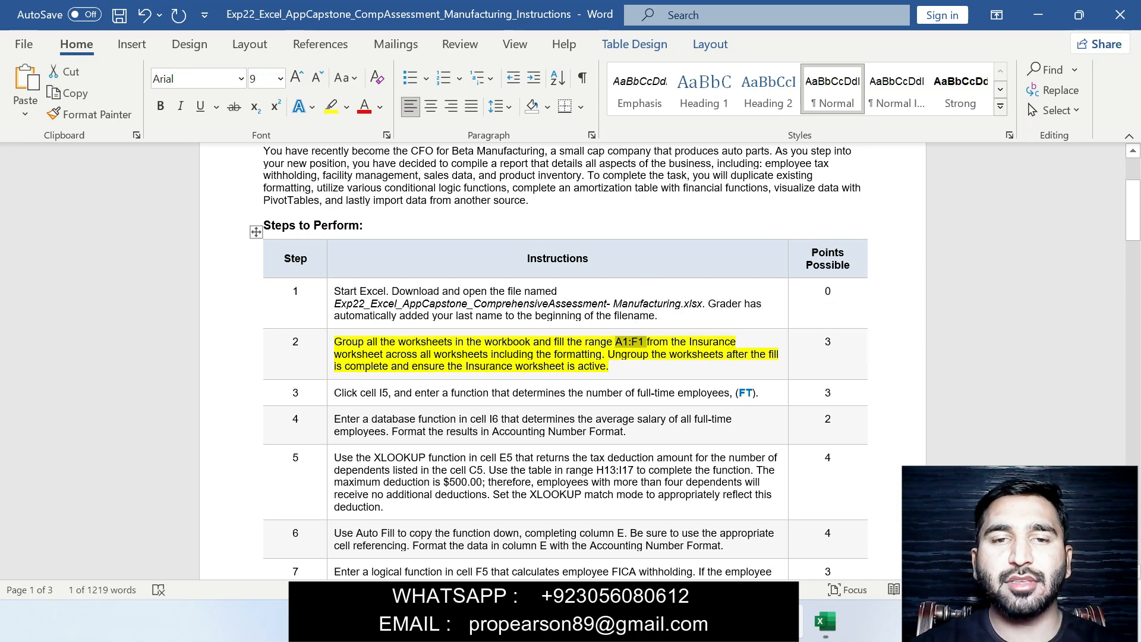
pyautogui.tripleClick(647, 343)
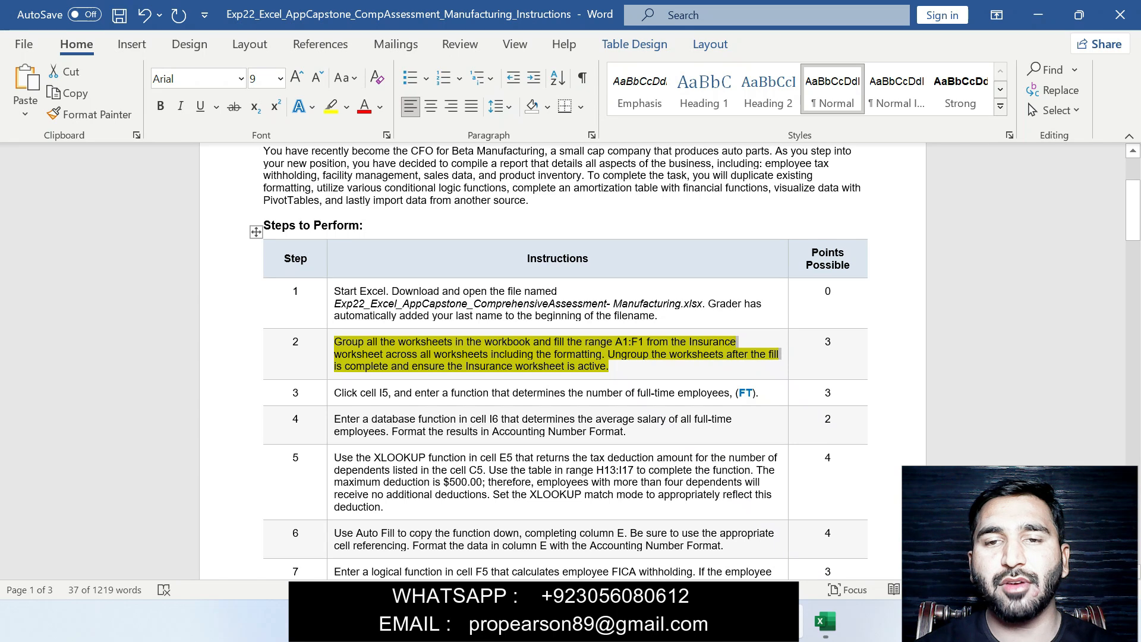
# Step: In the Excel workbook, group the Insurance, Facilities and Sales worksheets and fill range A1:F1 across them with the All option
pyautogui.hotkey('alt', 'Tab')
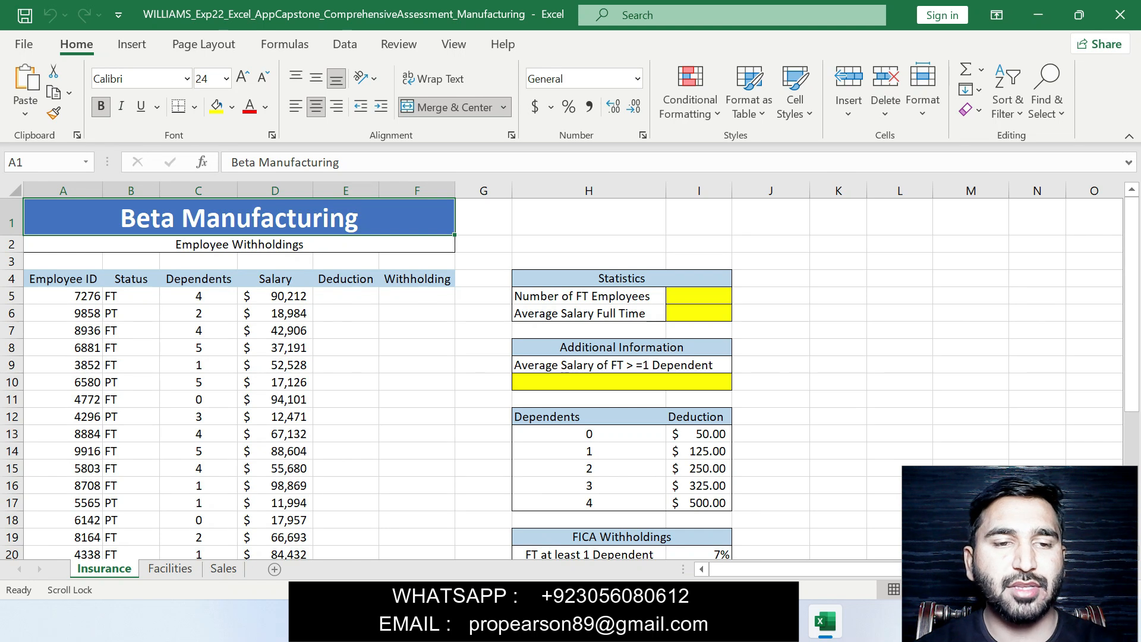
pyautogui.keyDown('ctrl'); pyautogui.click(170, 569); pyautogui.keyUp('ctrl')
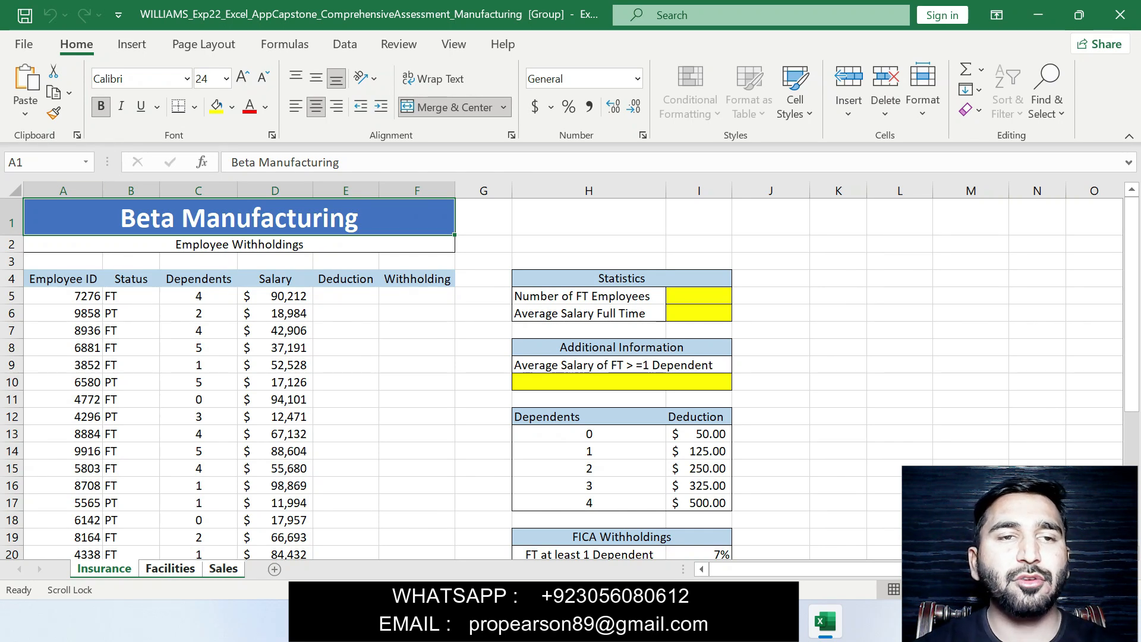
pyautogui.click(42, 162)
pyautogui.hotkey('ctrl', 'v')
pyautogui.press('Return')
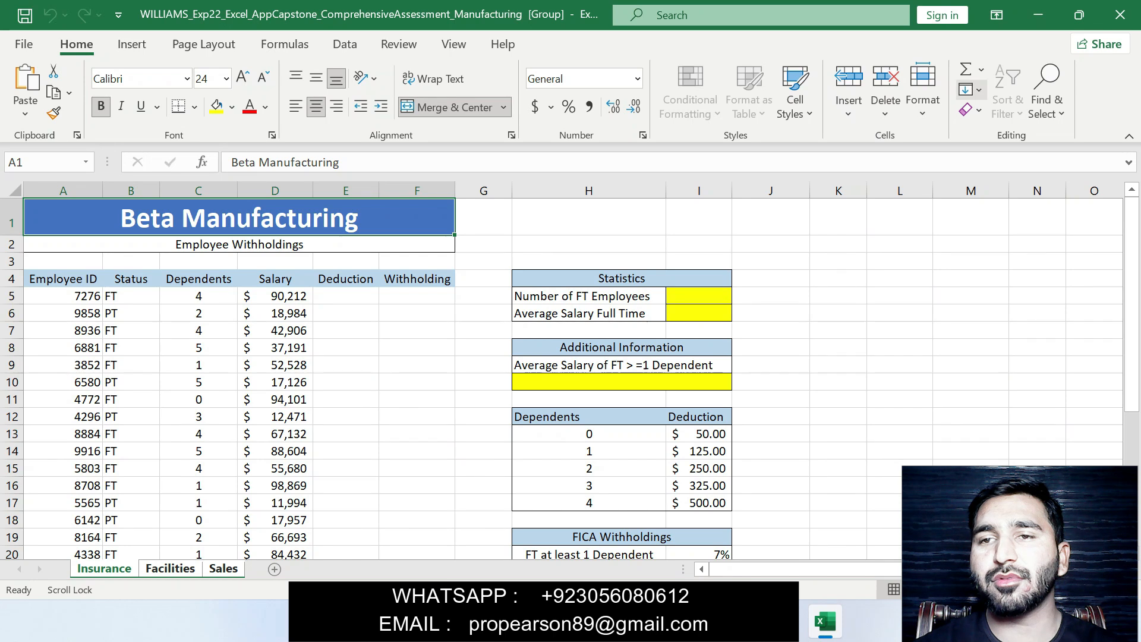
pyautogui.click(970, 89)
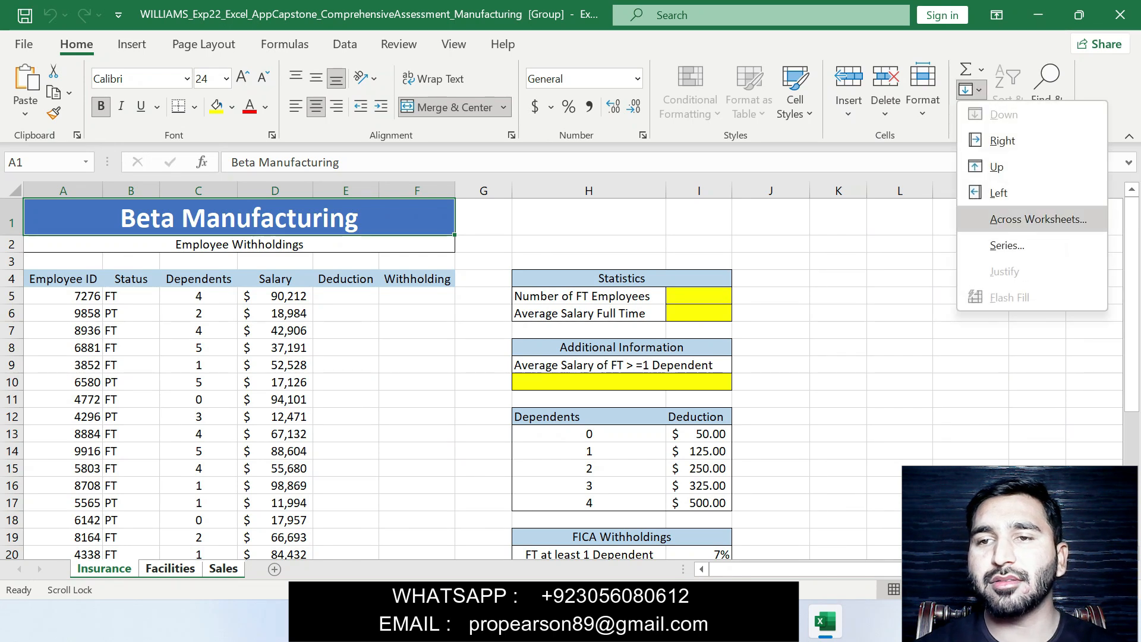
pyautogui.click(1038, 218)
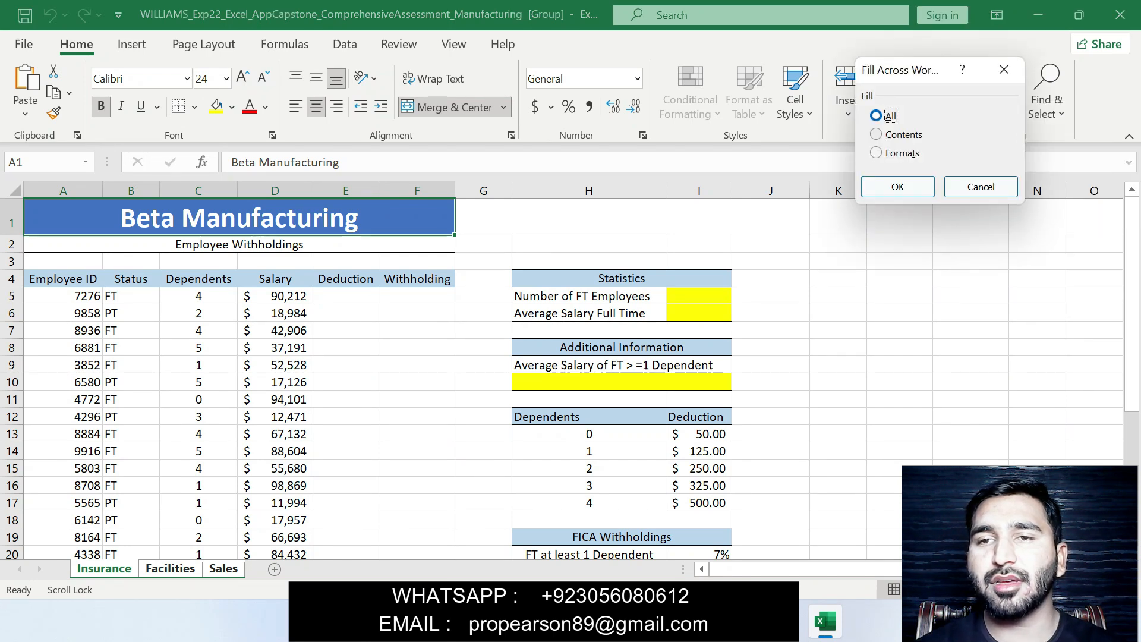
pyautogui.click(898, 182)
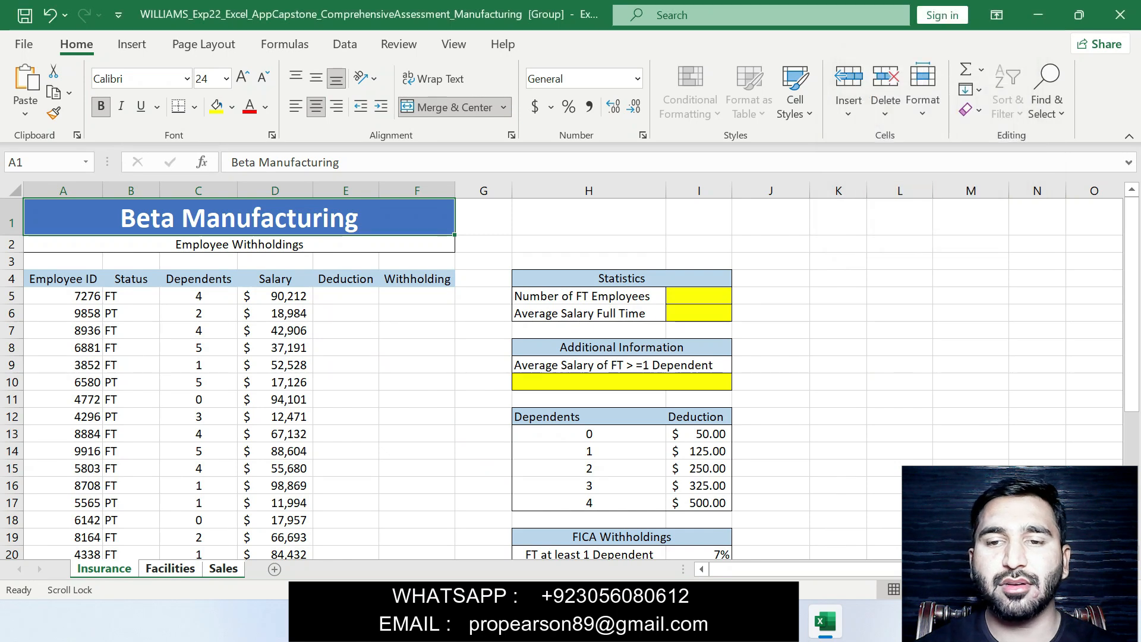
# Step: Recheck the ungrouping instruction of step 2 in Word, and in Excel ungroup the worksheets and make Insurance the active sheet
pyautogui.hotkey('alt', 'Tab')
pyautogui.click(454, 392)
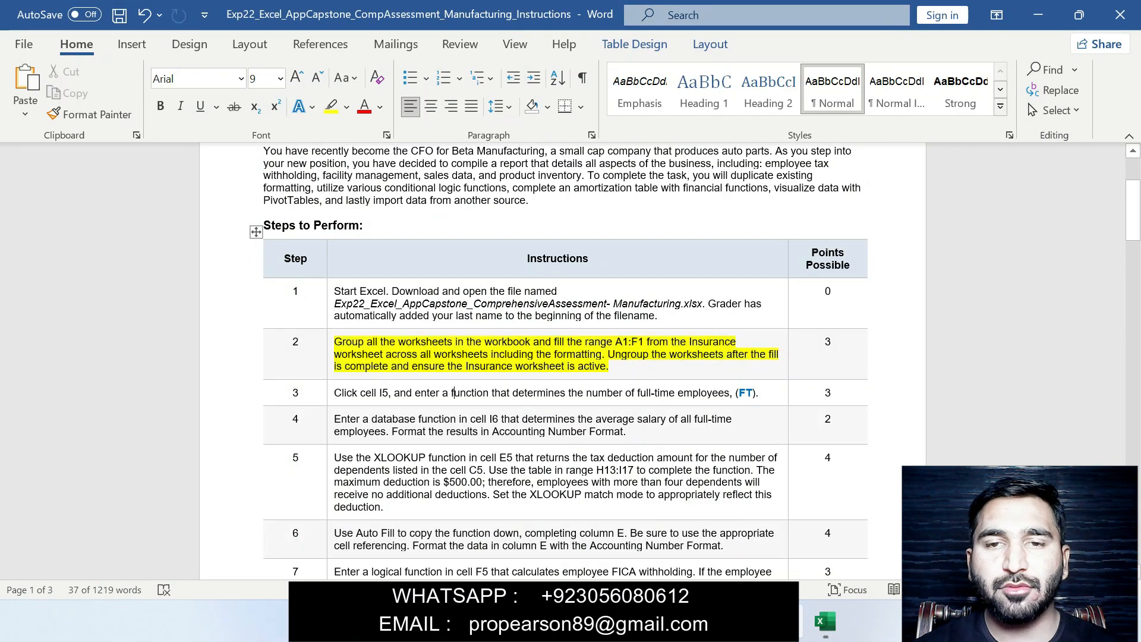
pyautogui.moveTo(607, 354); pyautogui.dragTo(608, 366)
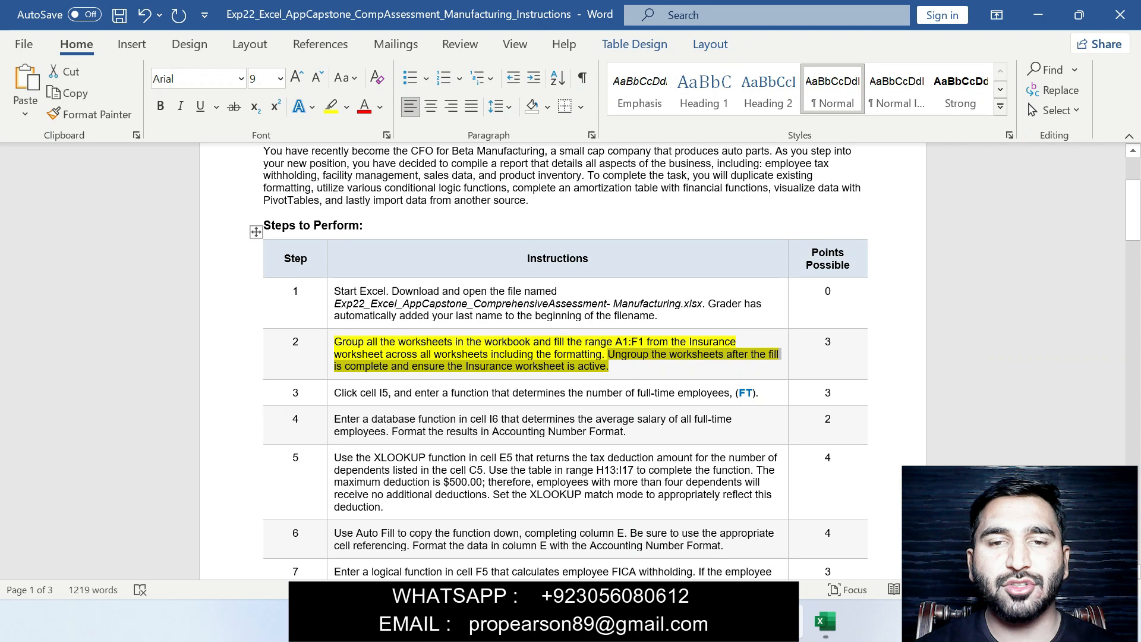
pyautogui.hotkey('alt', 'Tab')
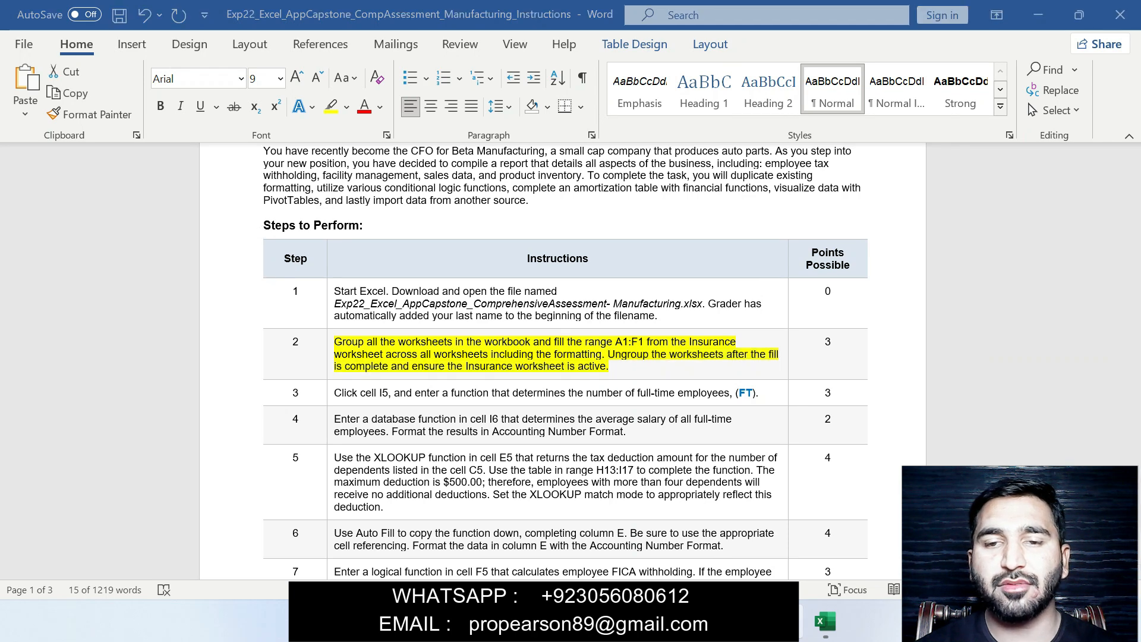
pyautogui.rightClick(221, 569)
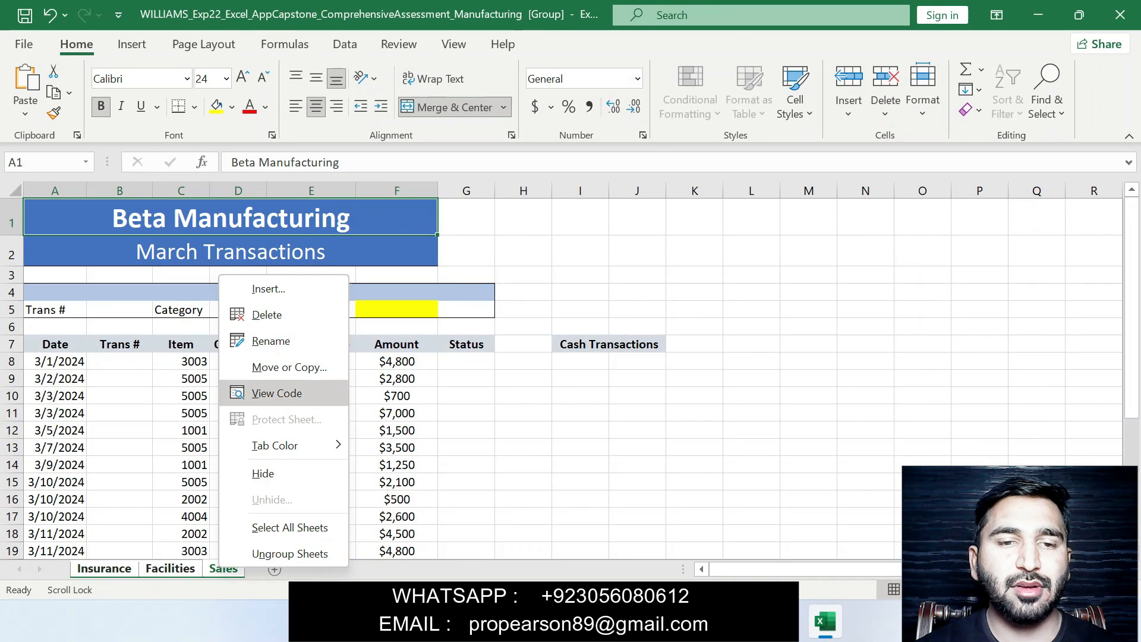
pyautogui.click(279, 553)
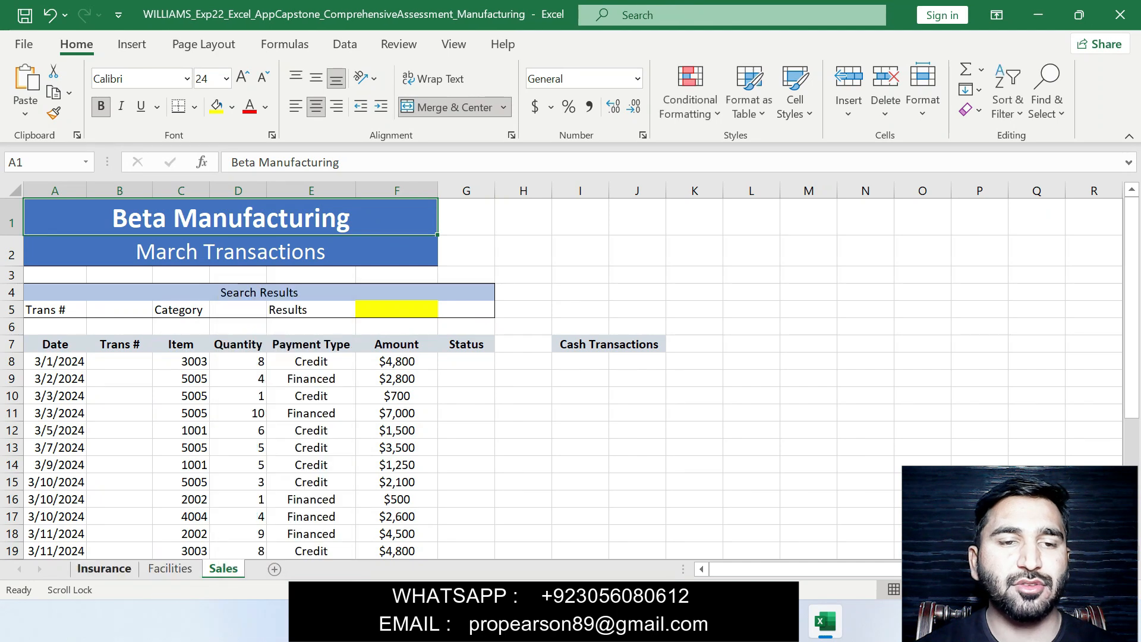
pyautogui.doubleClick(104, 568)
# Step: Return to the Word instructions, remove the highlight from step 2 and highlight the step 3 instruction in yellow
pyautogui.hotkey('alt', 'Tab')
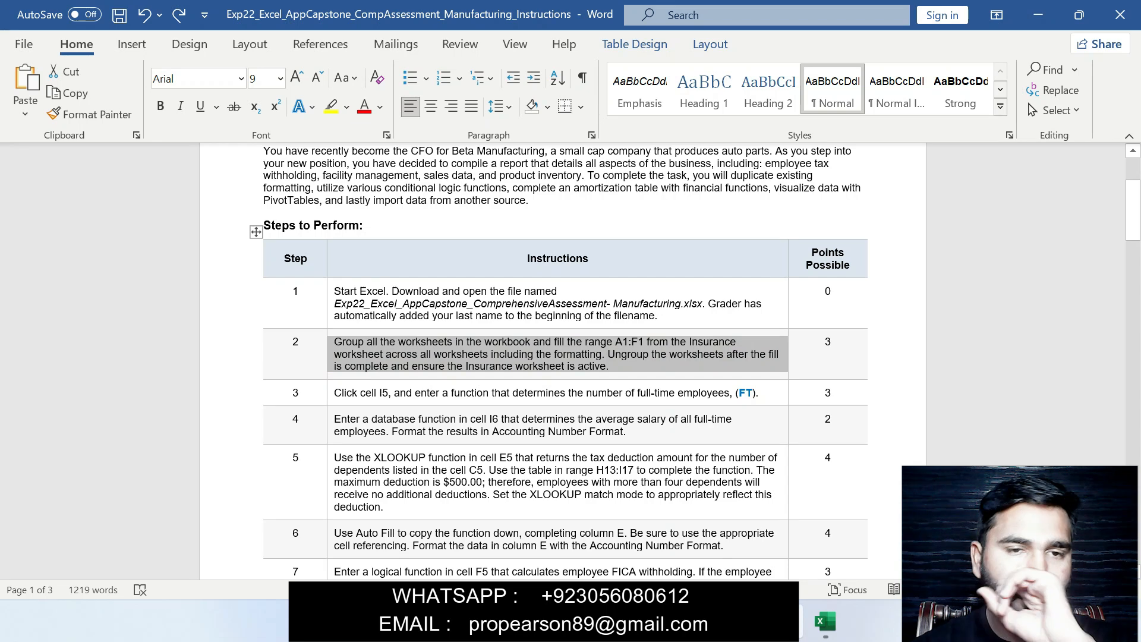
pyautogui.moveTo(334, 393); pyautogui.dragTo(760, 393)
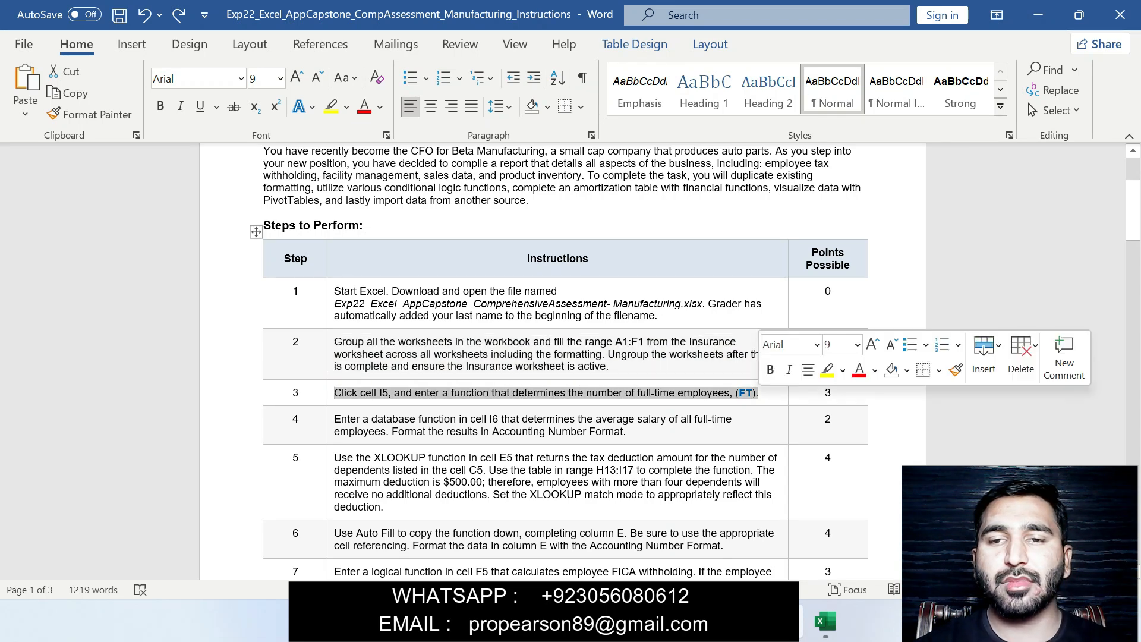
pyautogui.click(808, 369)
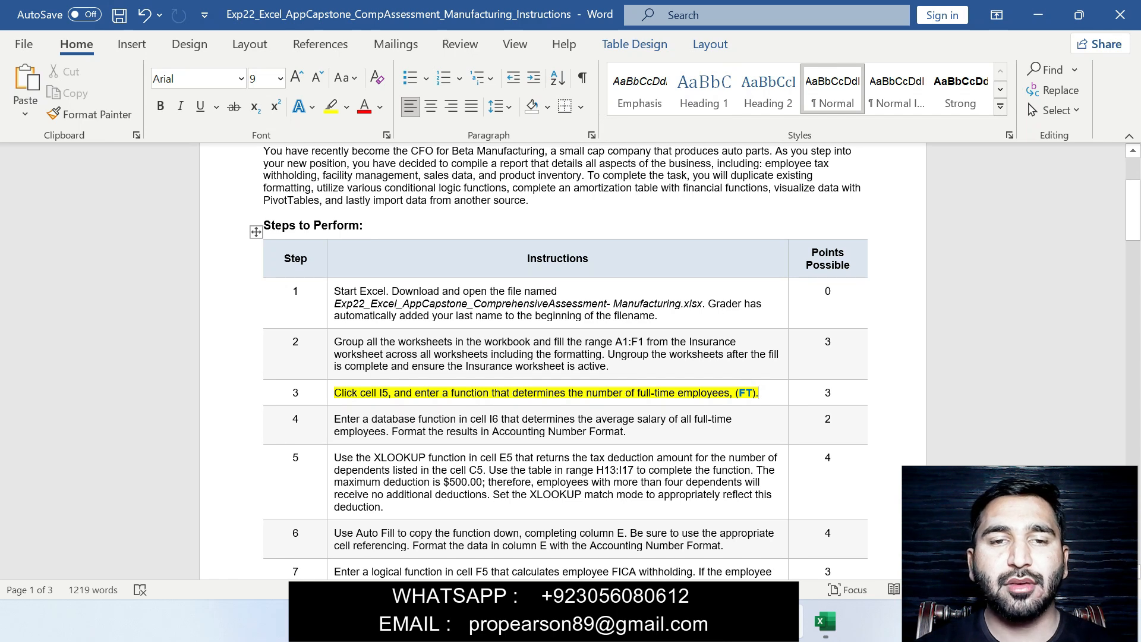
# Step: In the Excel workbook, start a formula with =C in cell I5 of the Insurance sheet and look up the additional function categories
pyautogui.hotkey('alt', 'Tab')
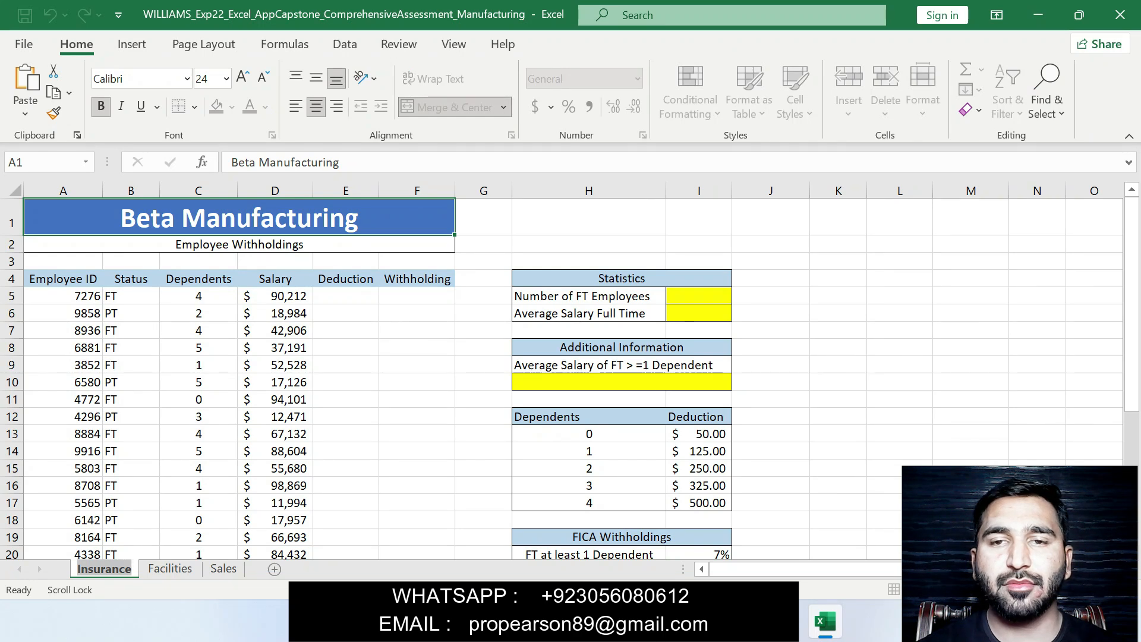
pyautogui.click(698, 296)
pyautogui.write('=')
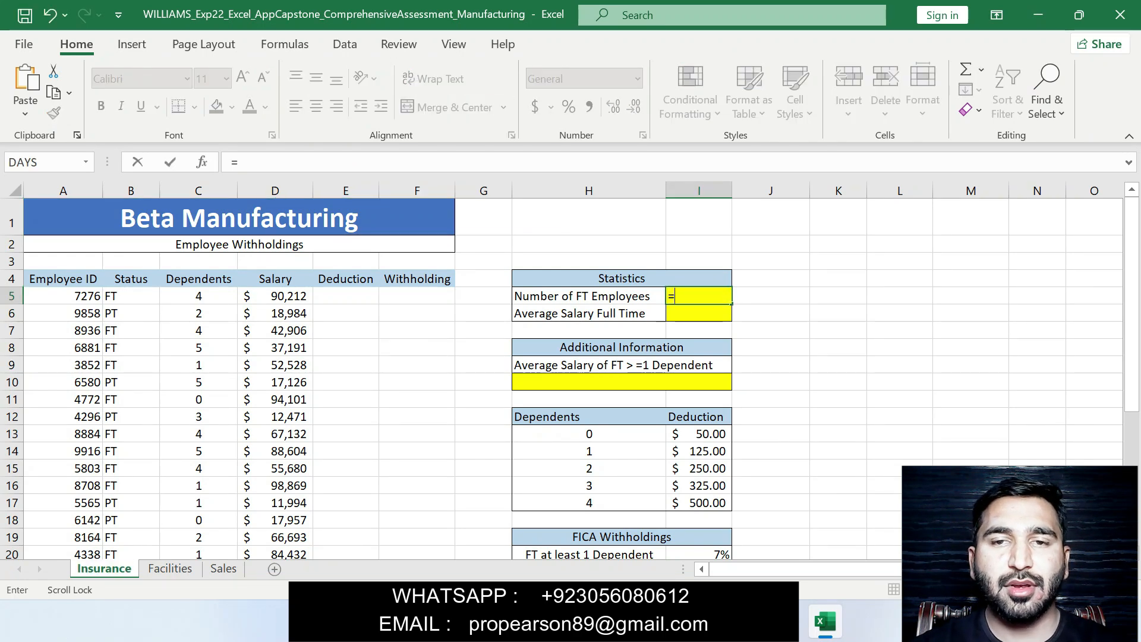
pyautogui.write('C')
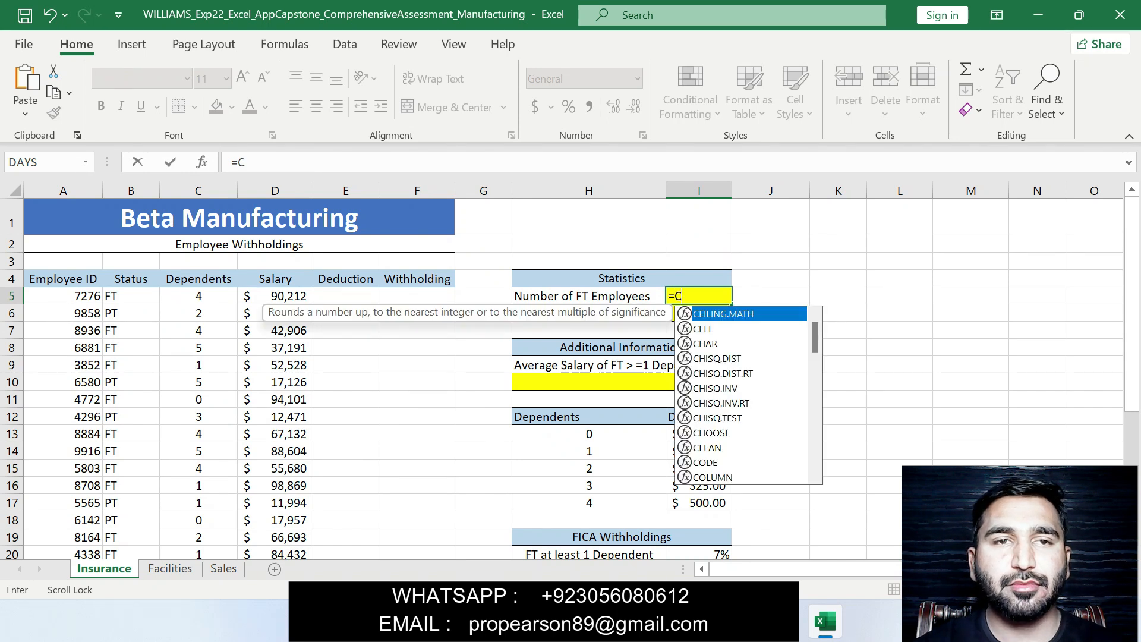
pyautogui.click(285, 43)
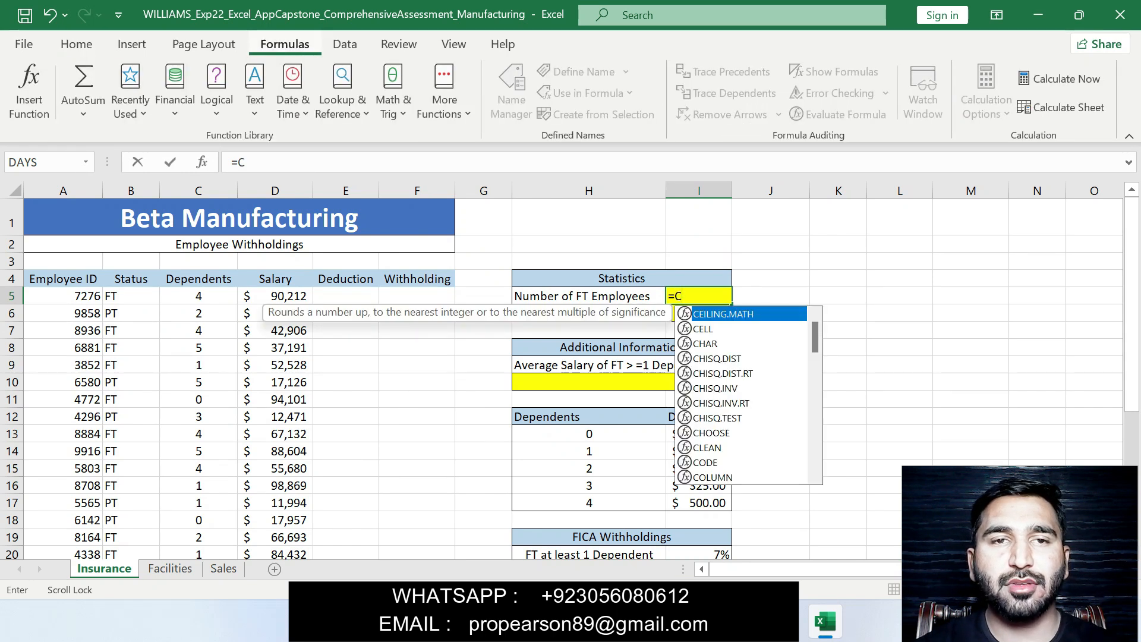
pyautogui.click(444, 95)
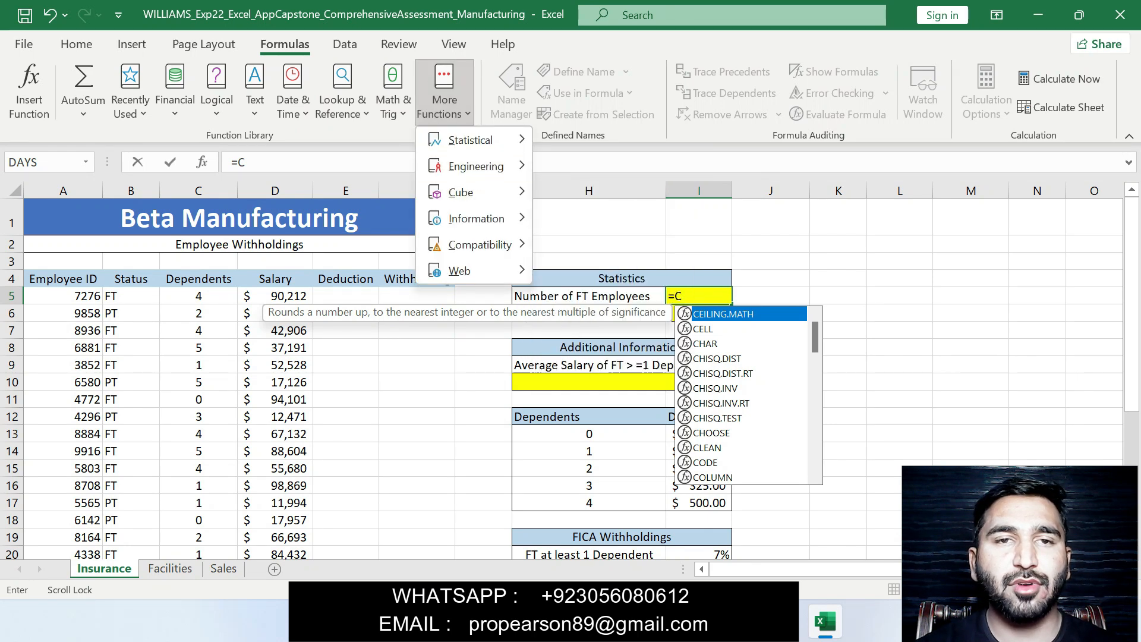
pyautogui.click(291, 95)
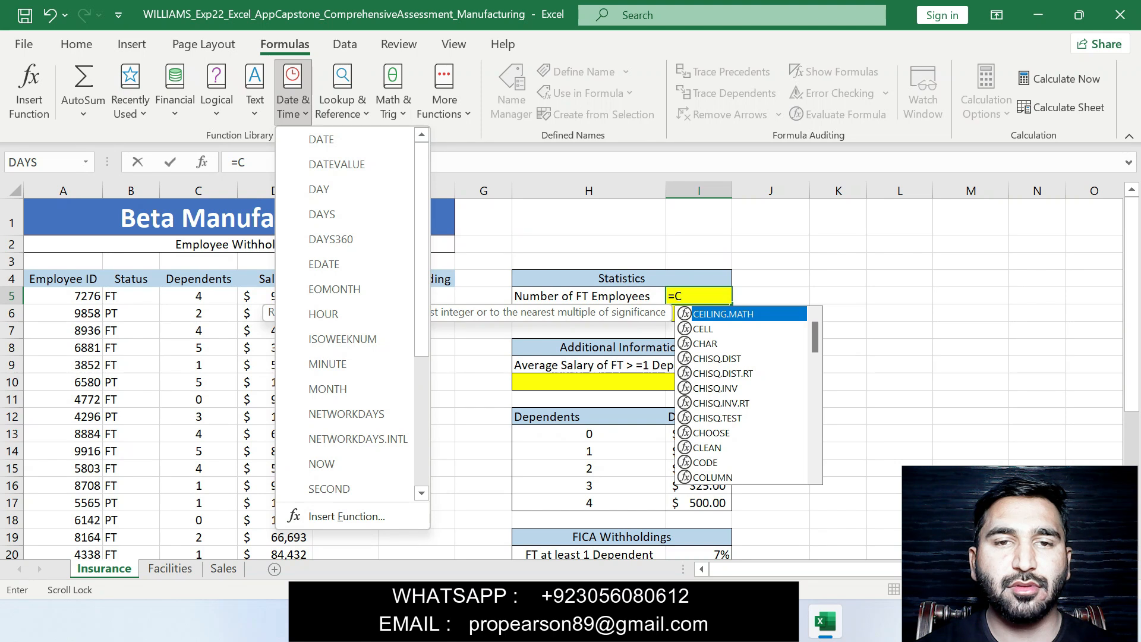
pyautogui.scroll(-3, 353, 315)
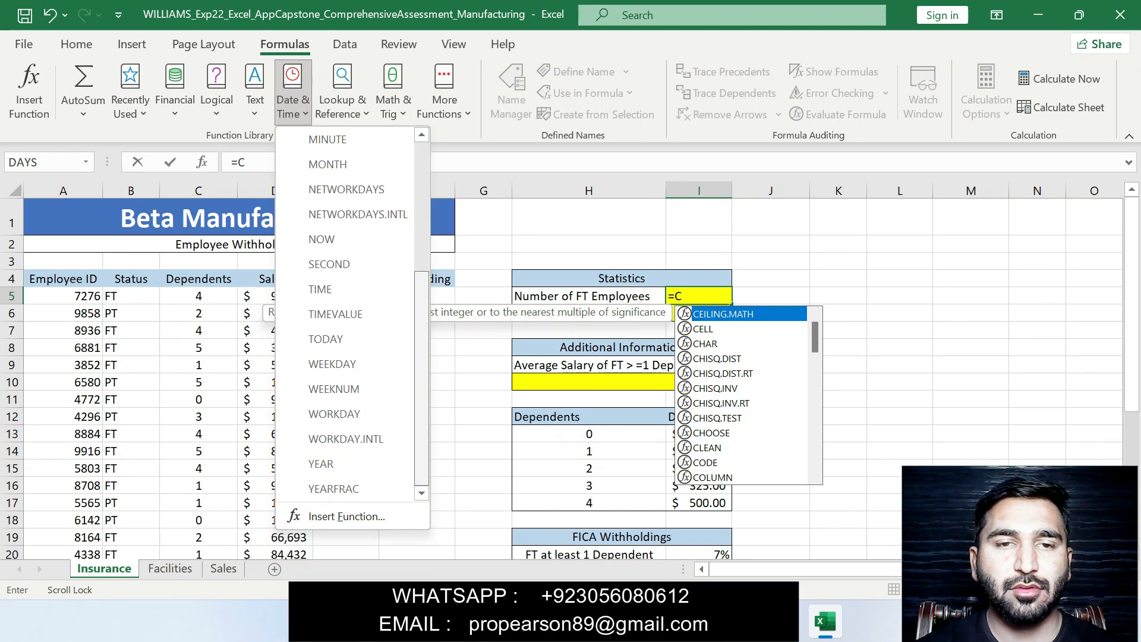
pyautogui.scroll(3, 353, 315)
pyautogui.scroll(-3, 352, 315)
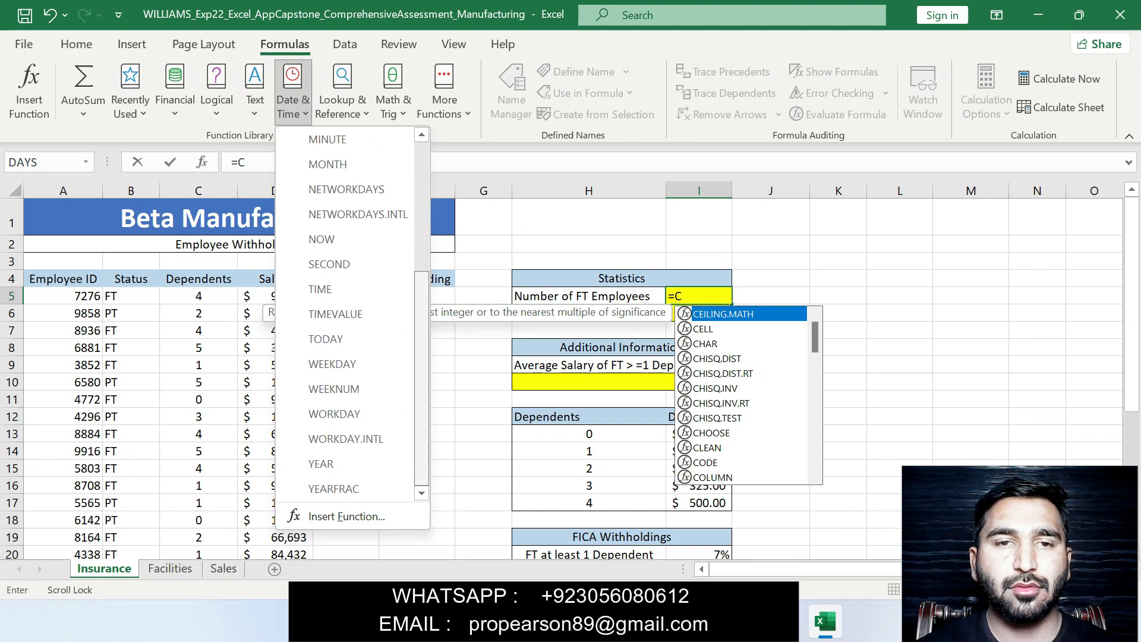
pyautogui.moveTo(421, 379); pyautogui.dragTo(421, 249)
pyautogui.click(292, 95)
# Step: Insert the statistical COUNTIF function into the I5 formula and clear its prefilled range argument
pyautogui.click(444, 92)
pyautogui.moveTo(469, 140)
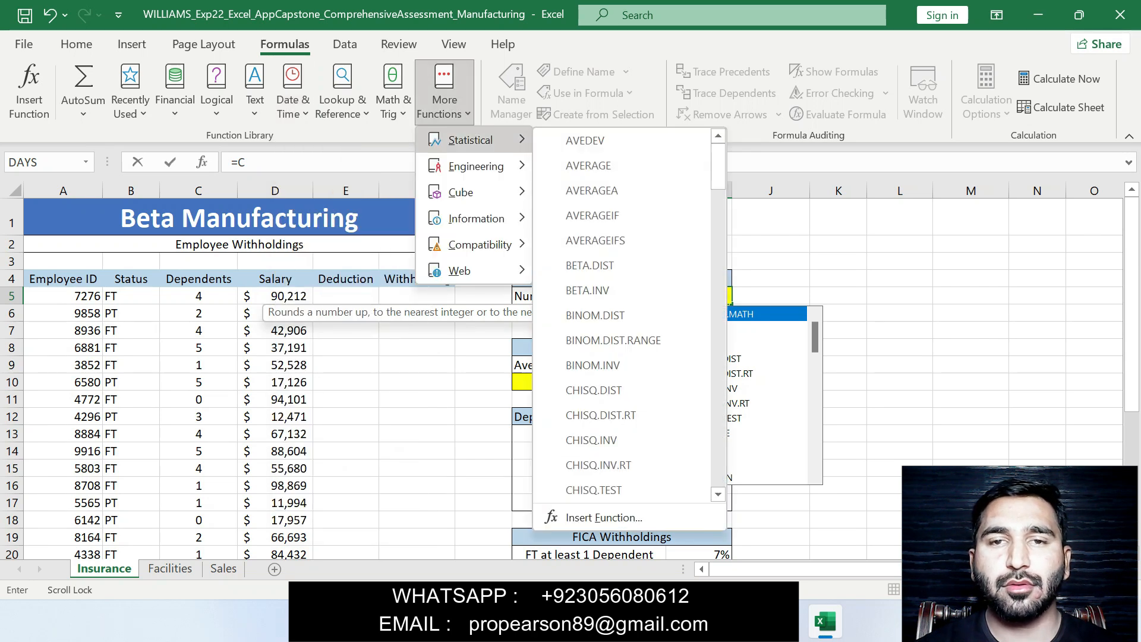
pyautogui.scroll(-8, 594, 215)
pyautogui.scroll(-17, 624, 315)
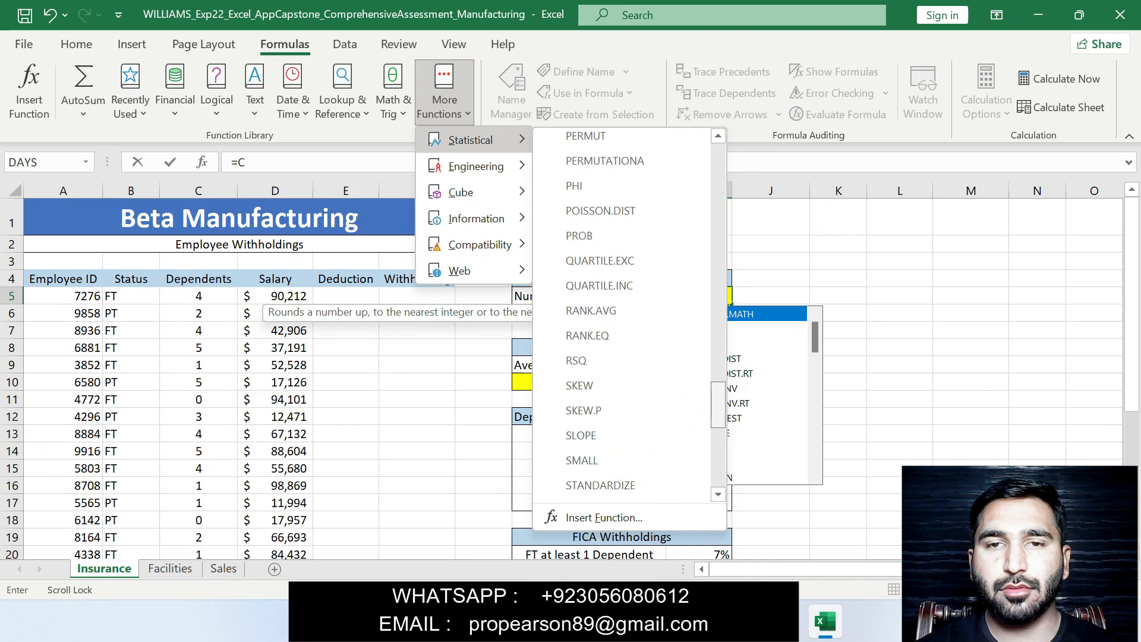
pyautogui.scroll(-7, 624, 315)
pyautogui.scroll(11, 624, 314)
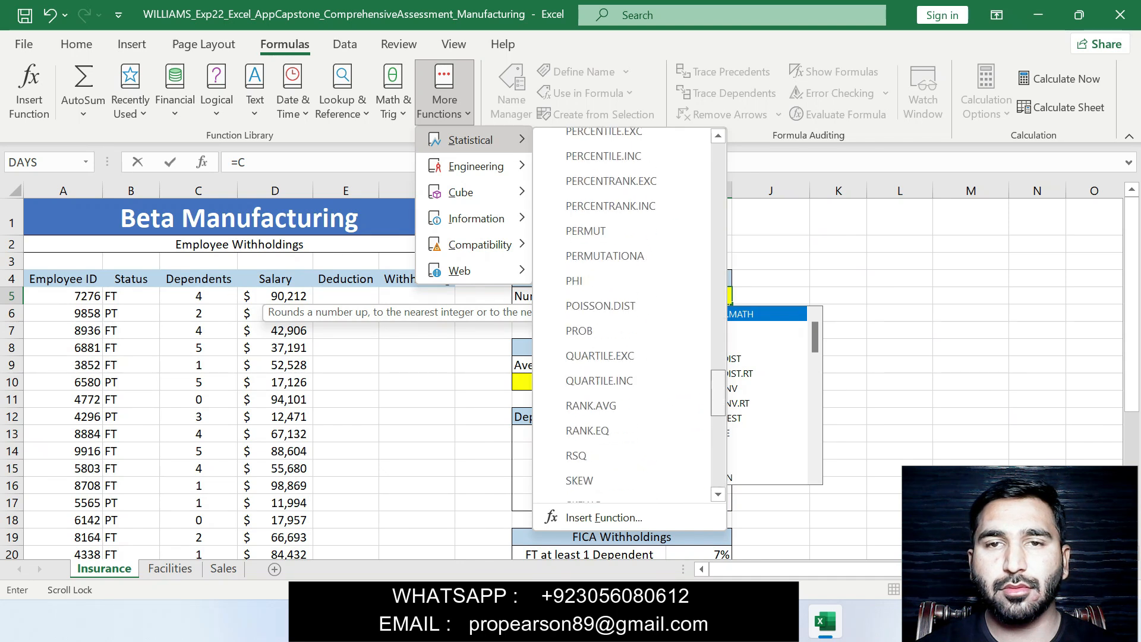
pyautogui.scroll(17, 624, 315)
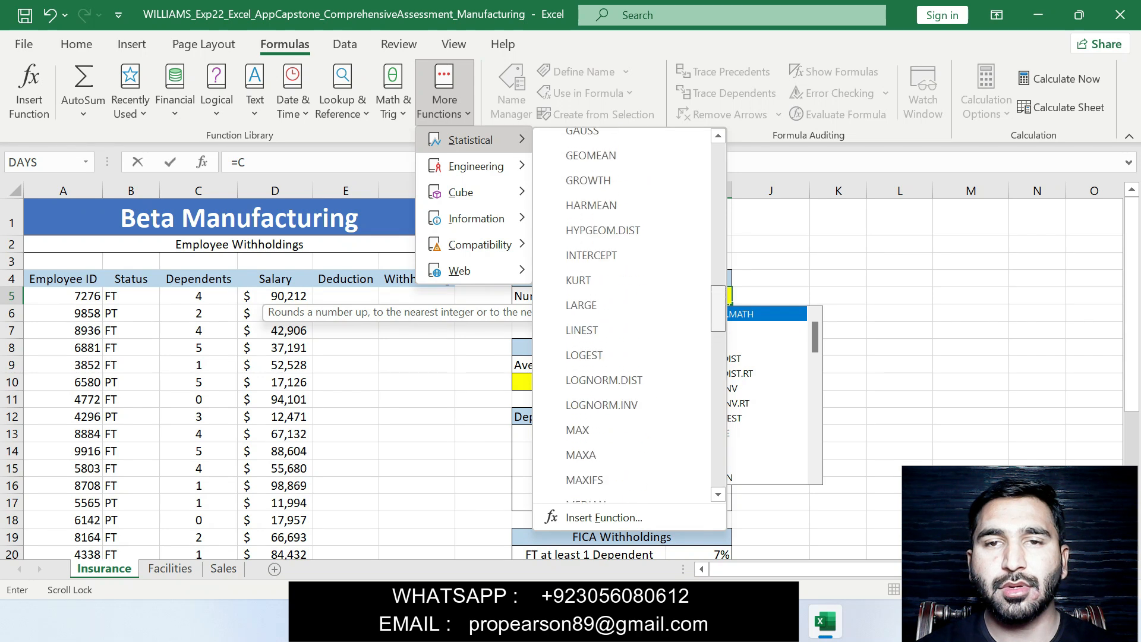
pyautogui.scroll(3, 624, 315)
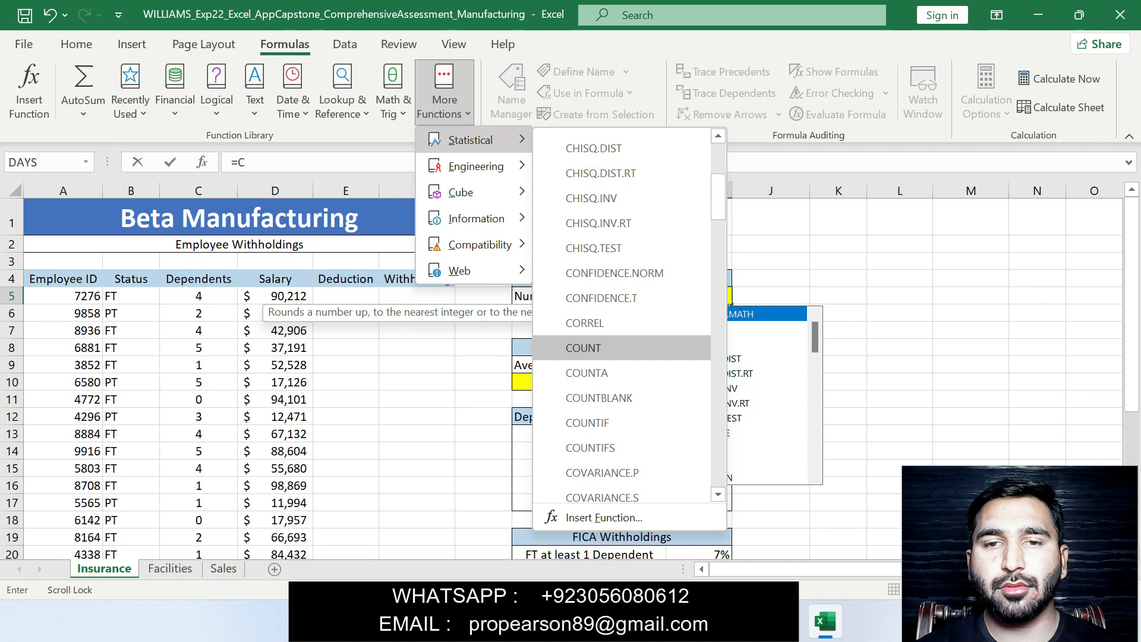
pyautogui.click(587, 422)
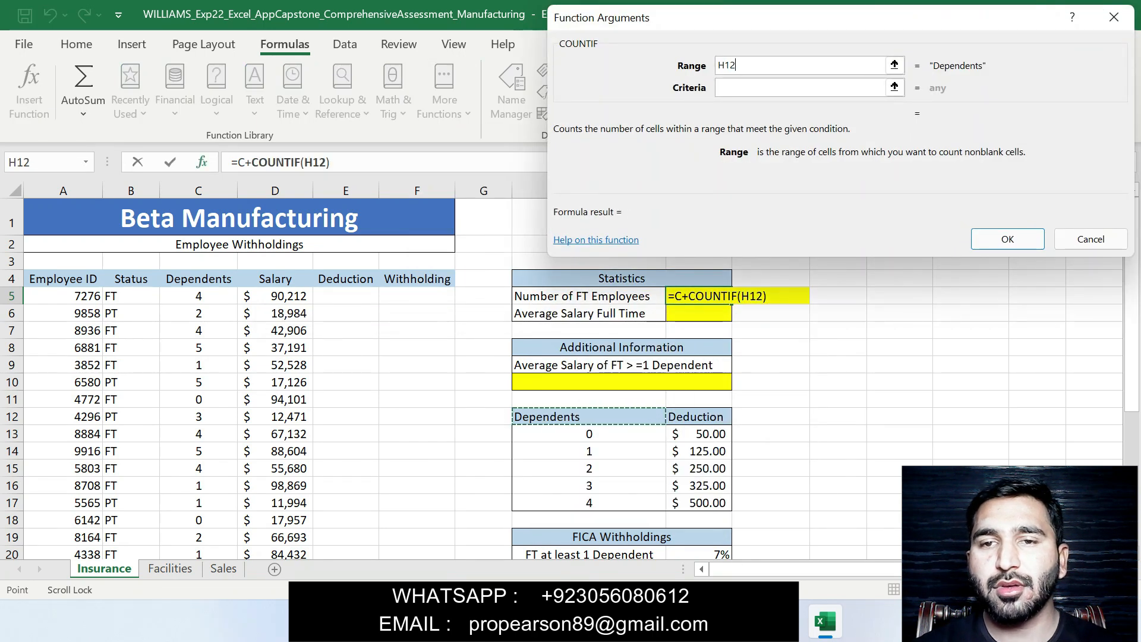
pyautogui.press('BackSpace')
pyautogui.press('BackSpace')
pyautogui.press('BackSpace')
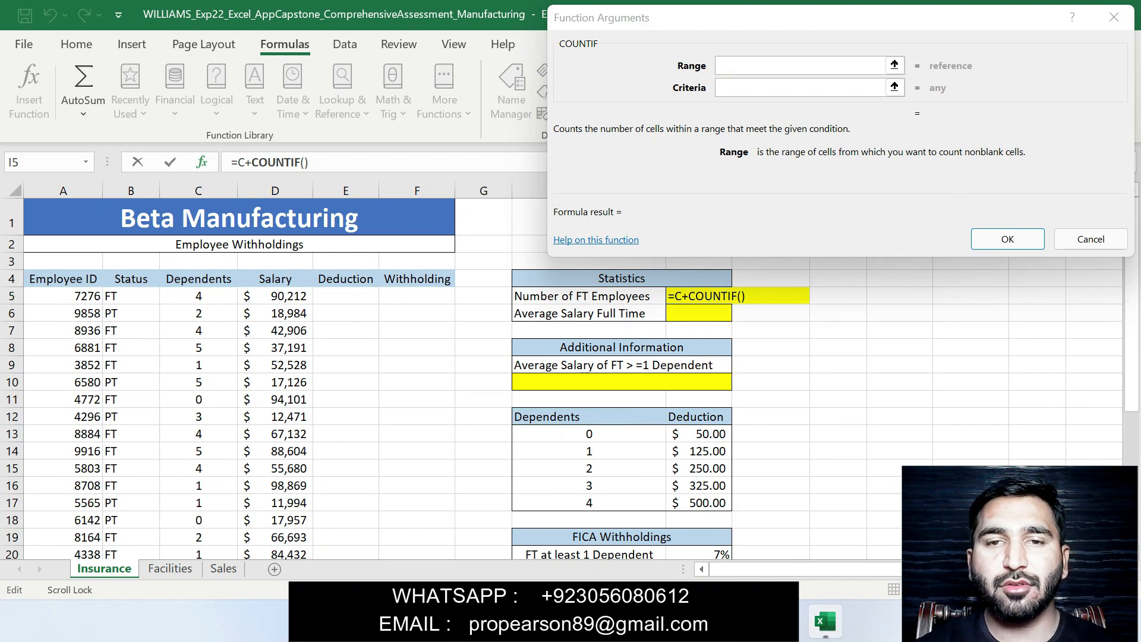
# Step: Recheck the step 3 wording about counting full-time employees in the Word instructions and return to the COUNTIF arguments in Excel
pyautogui.hotkey('alt', 'Tab')
pyautogui.moveTo(586, 392); pyautogui.dragTo(753, 392)
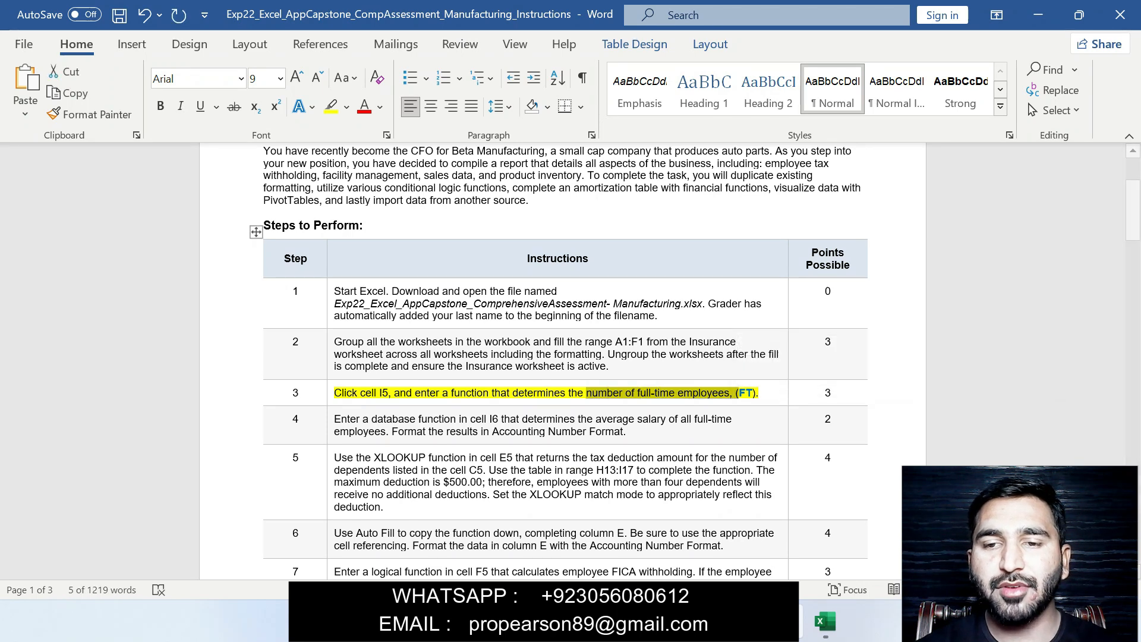
pyautogui.hotkey('alt', 'Tab')
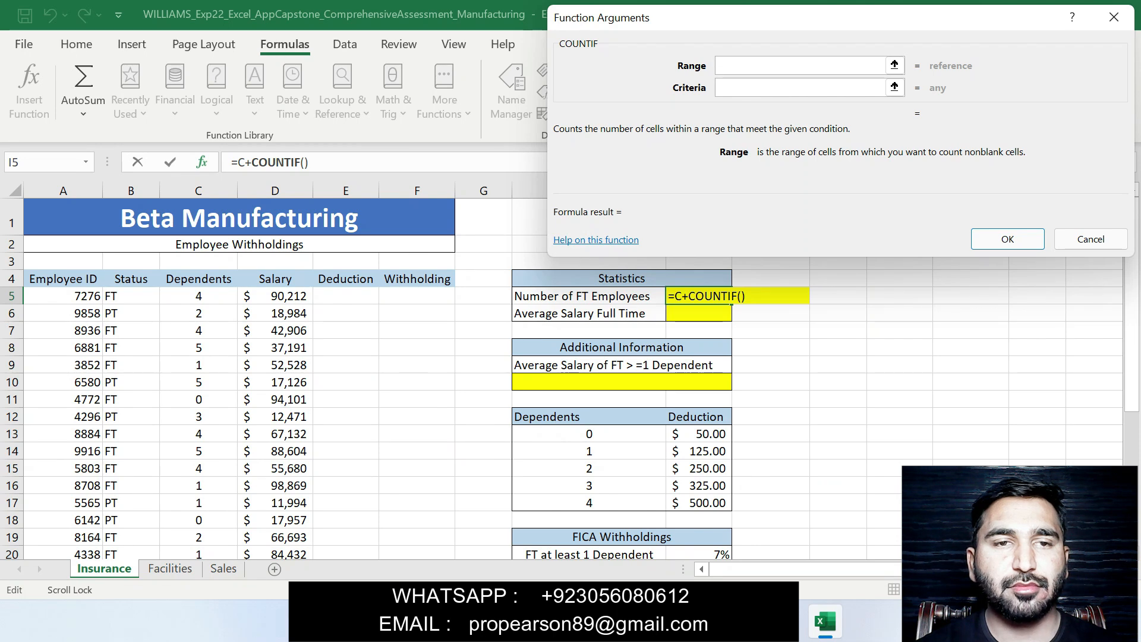
# Step: Set the COUNTIF range to the Status cells B5:B34 and the criteria to "FT", and submit the function
pyautogui.click(131, 295)
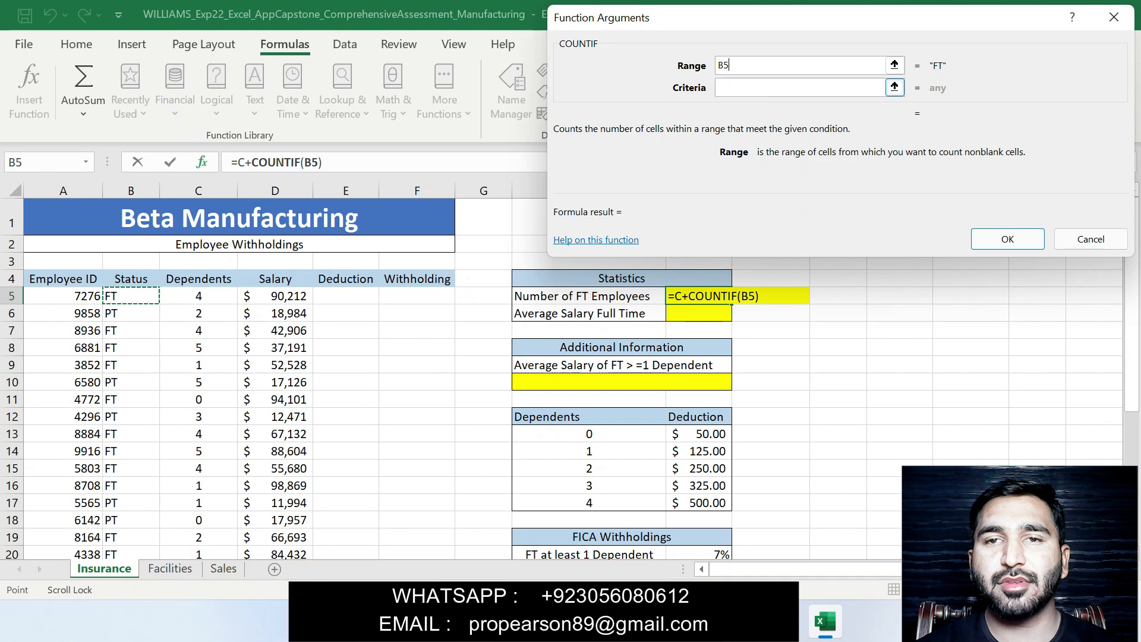
pyautogui.click(800, 88)
pyautogui.click(799, 65)
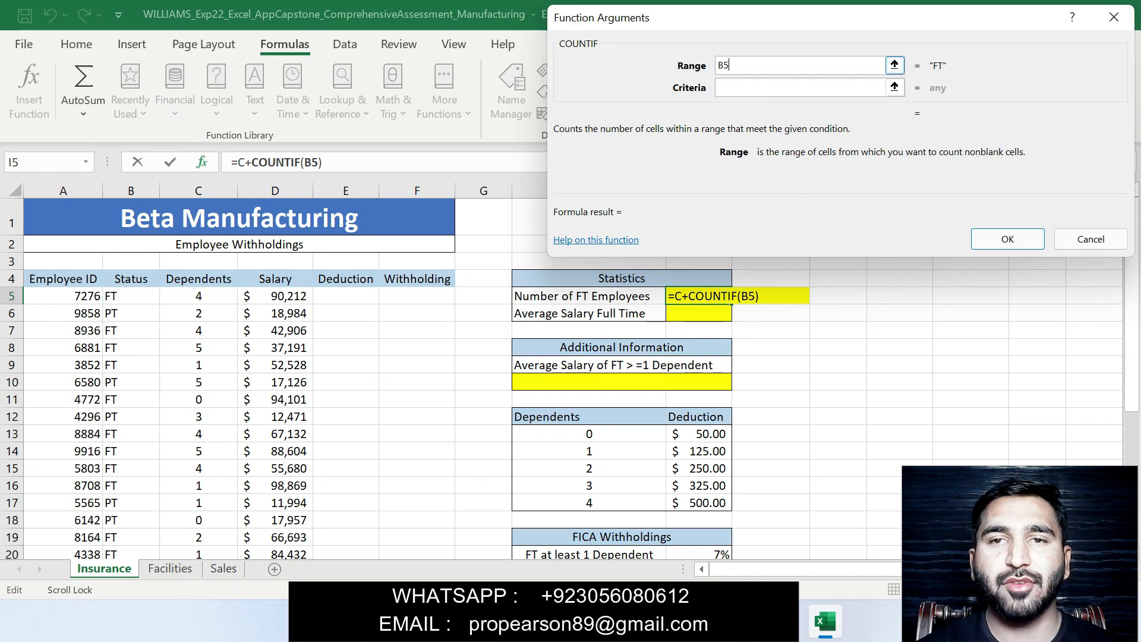
pyautogui.press('BackSpace')
pyautogui.press('BackSpace')
pyautogui.moveTo(131, 295); pyautogui.dragTo(159, 535)
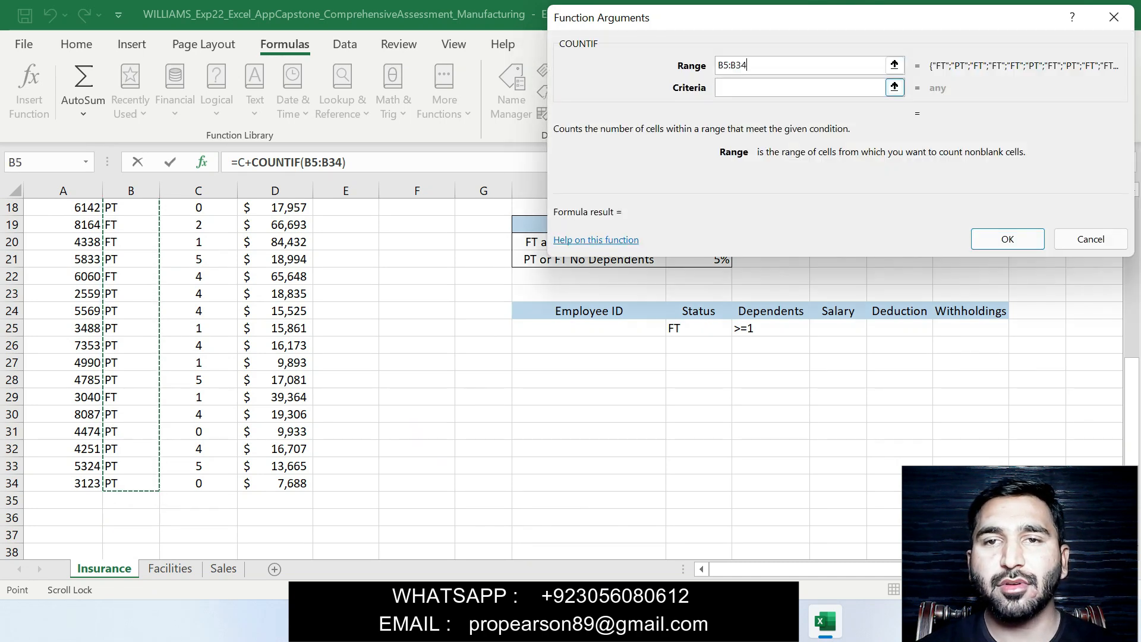
pyautogui.press('Tab')
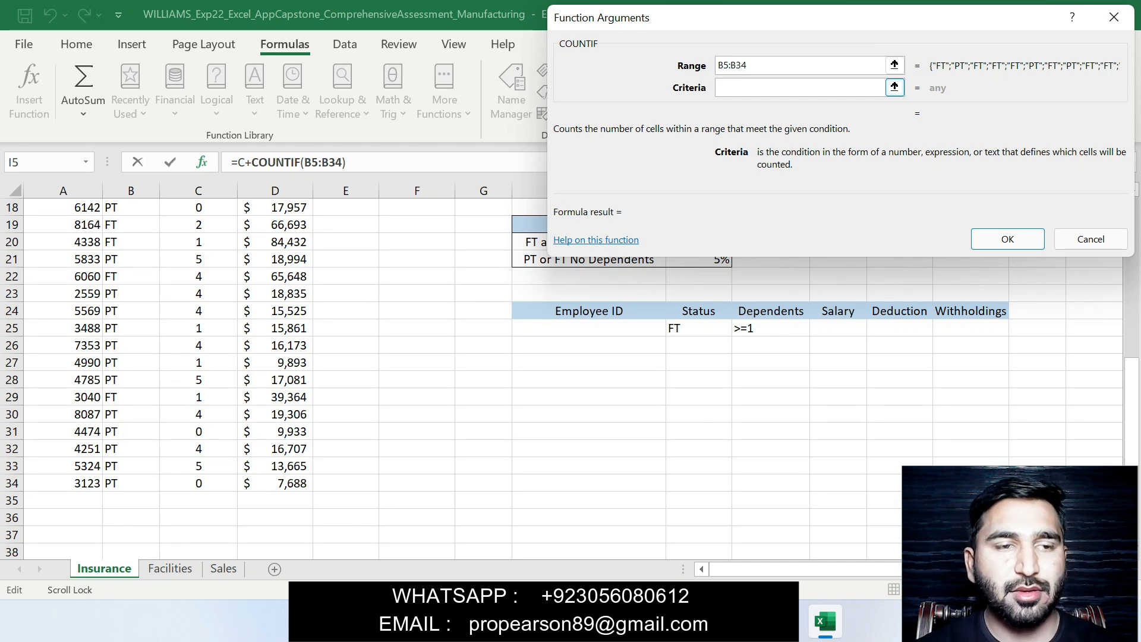
pyautogui.write('"FT"')
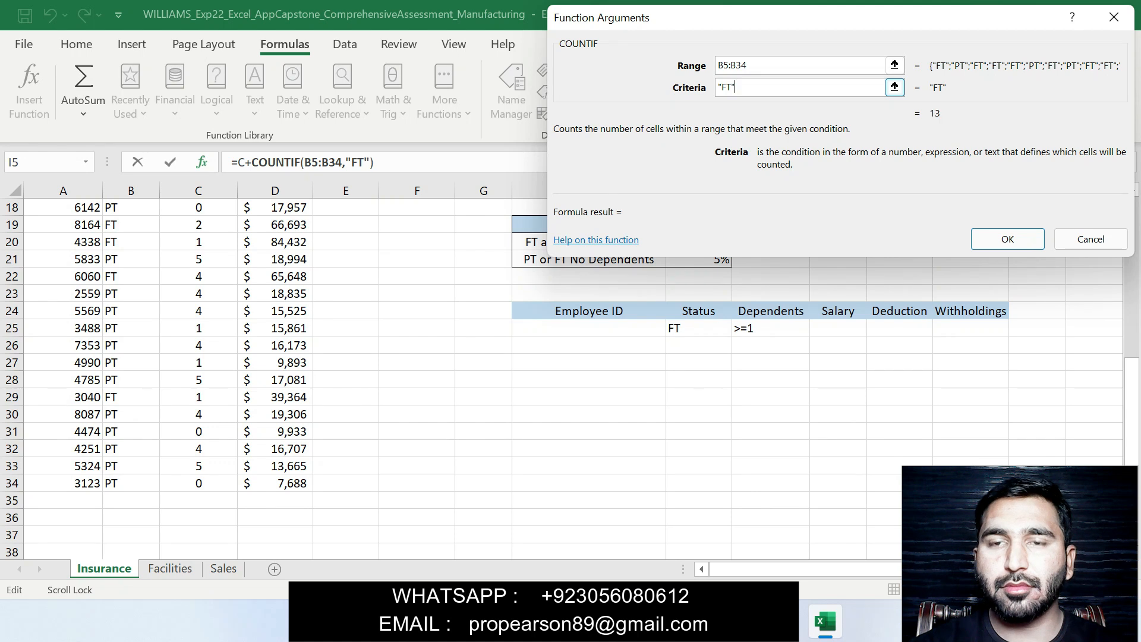
pyautogui.click(1007, 239)
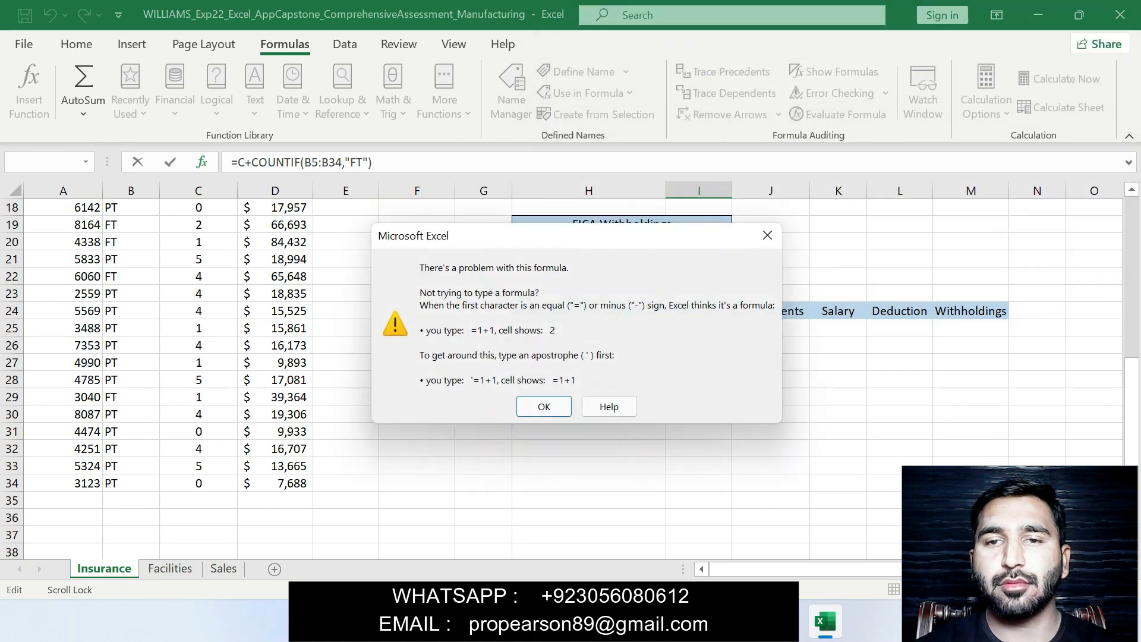
# Step: Remove the stray C+ from the I5 formula, enter it as =COUNTIF(B5:B34,"FT") and reselect I5
pyautogui.press('Return')
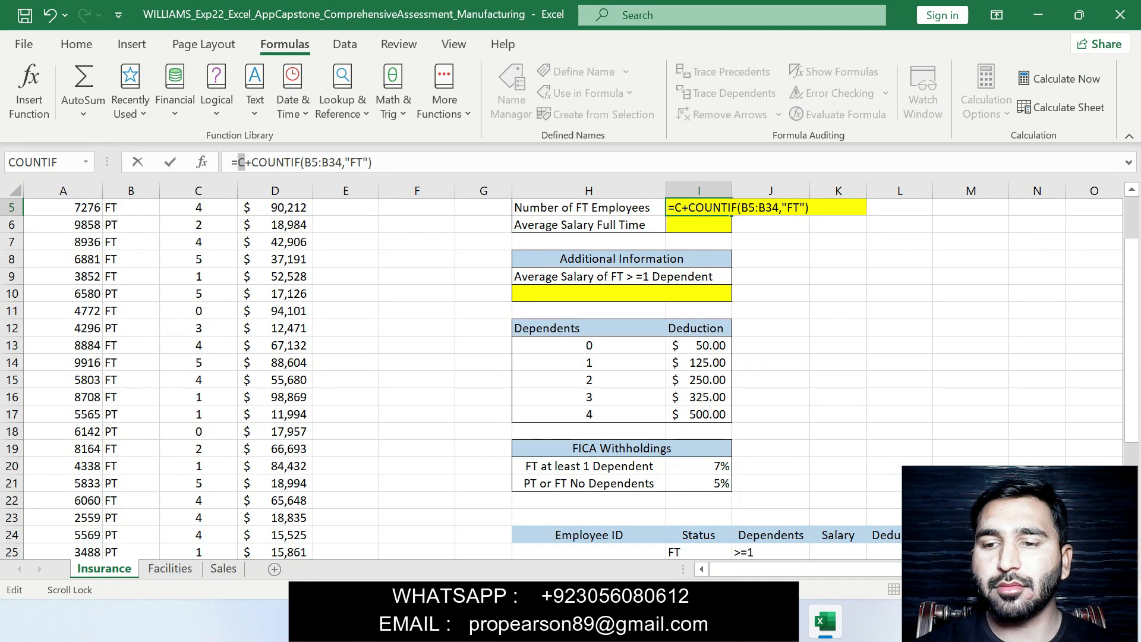
pyautogui.press('Return')
pyautogui.press('Return')
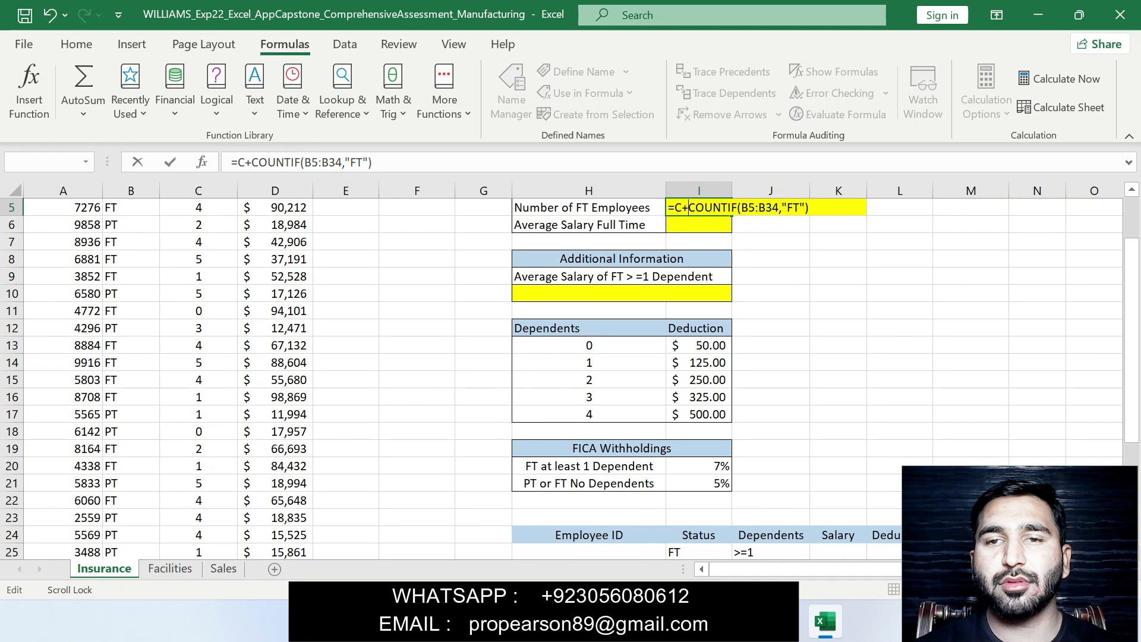
pyautogui.press('Delete')
pyautogui.press('Delete')
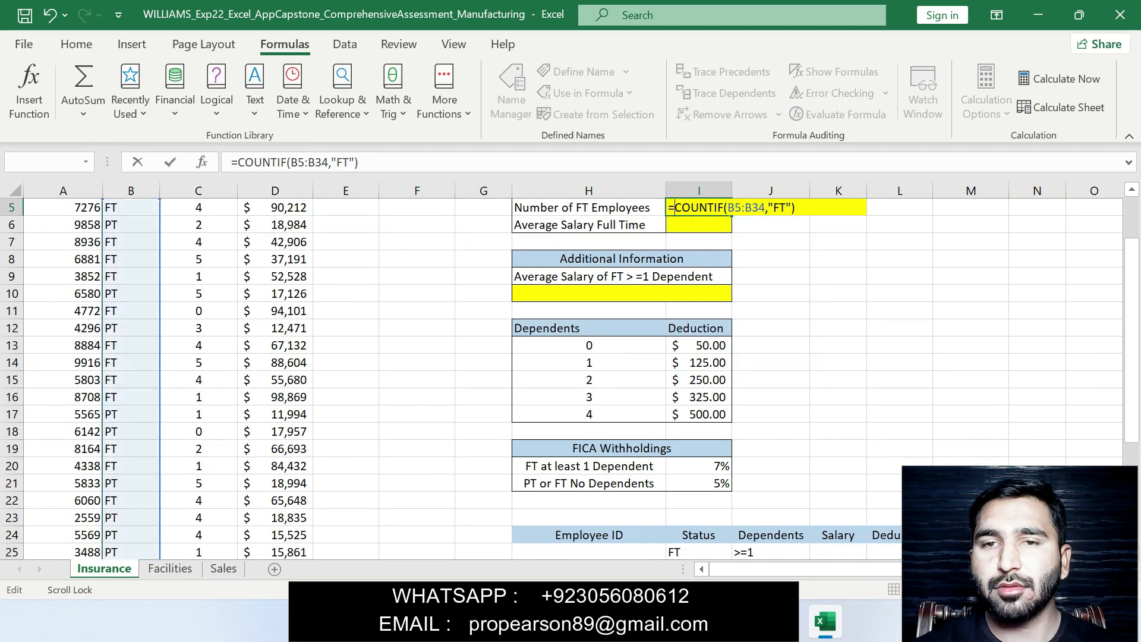
pyautogui.press('Return')
pyautogui.click(699, 208)
pyautogui.moveTo(1131, 322); pyautogui.dragTo(1131, 284)
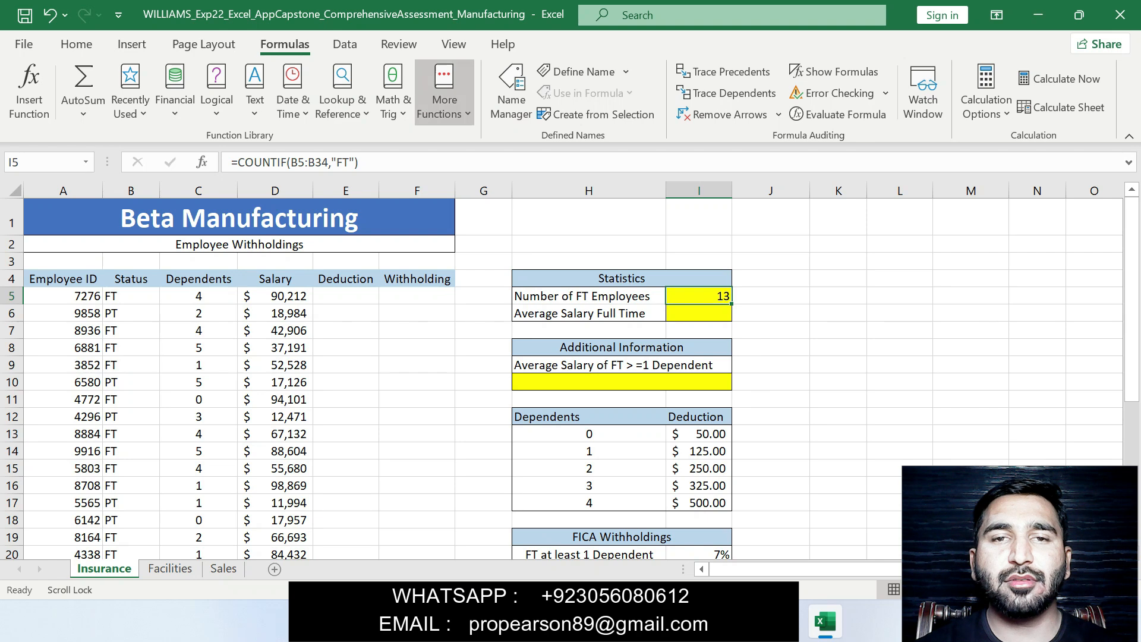
pyautogui.click(445, 95)
pyautogui.moveTo(470, 139)
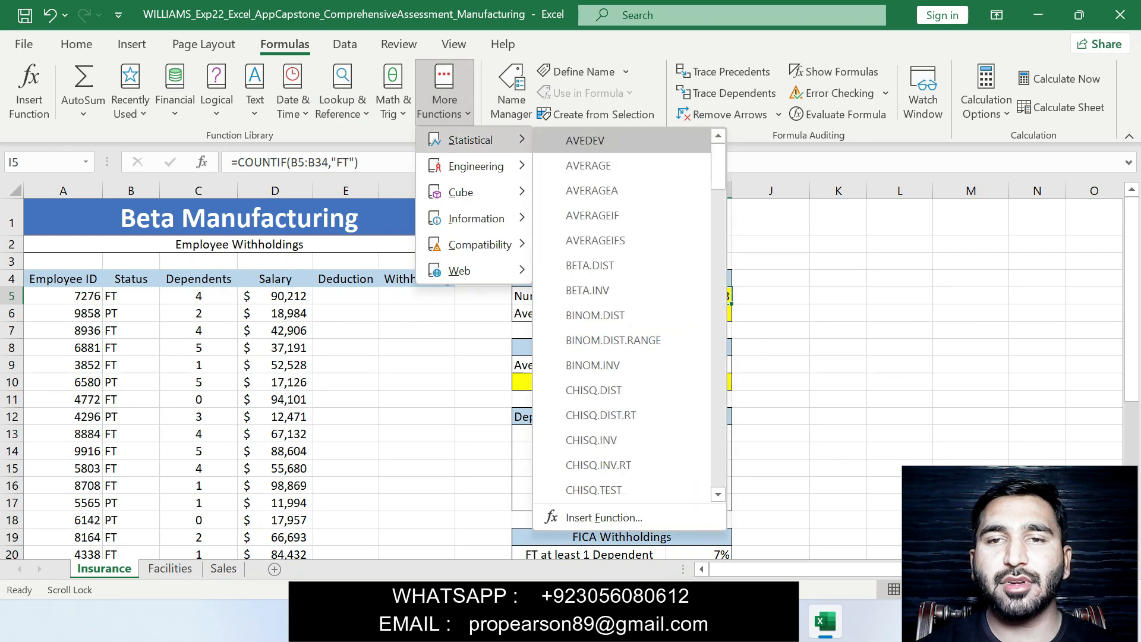
pyautogui.scroll(-20, 624, 315)
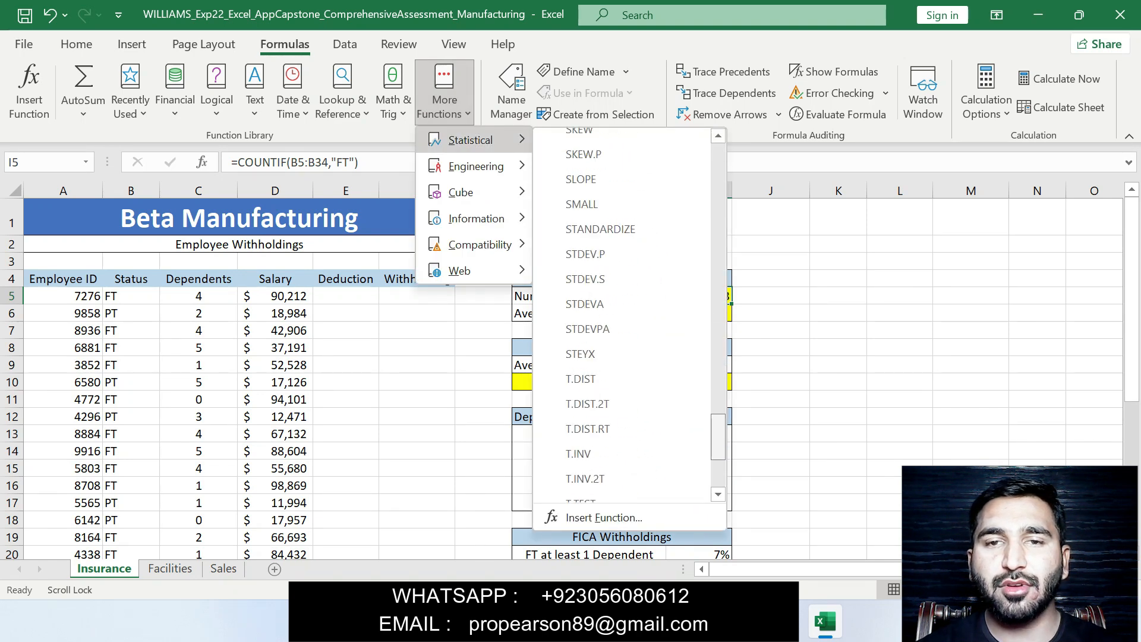
pyautogui.scroll(15, 623, 315)
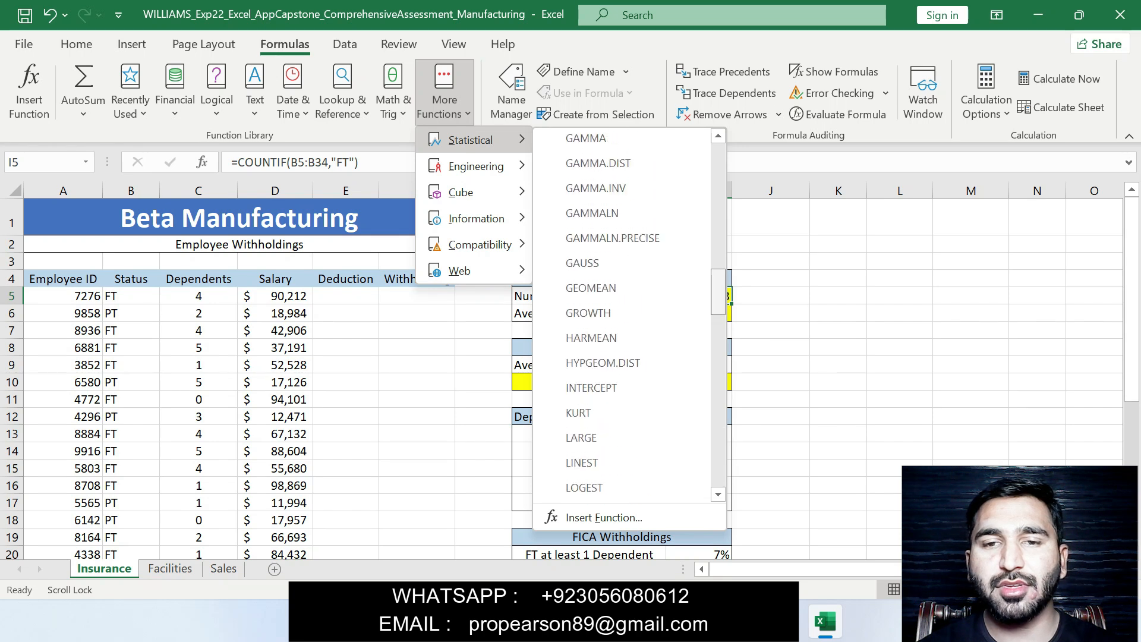
pyautogui.press('Escape')
pyautogui.press('Escape')
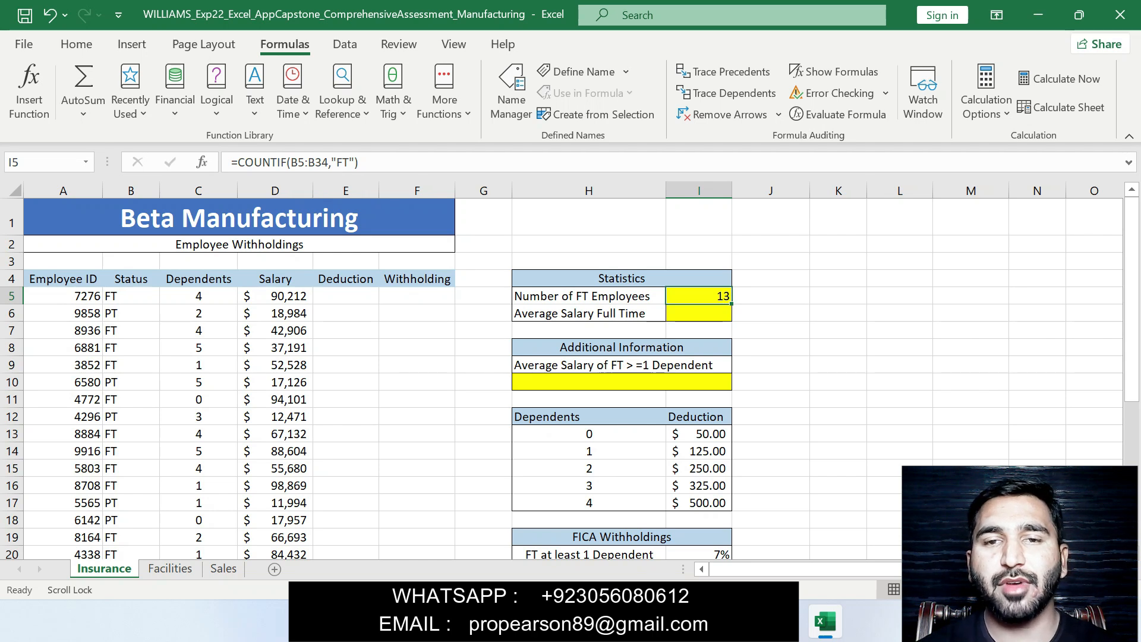
# Step: Return to the Word instructions, remove the highlight from step 3 and highlight the step 4 instruction in yellow
pyautogui.hotkey('alt', 'Tab')
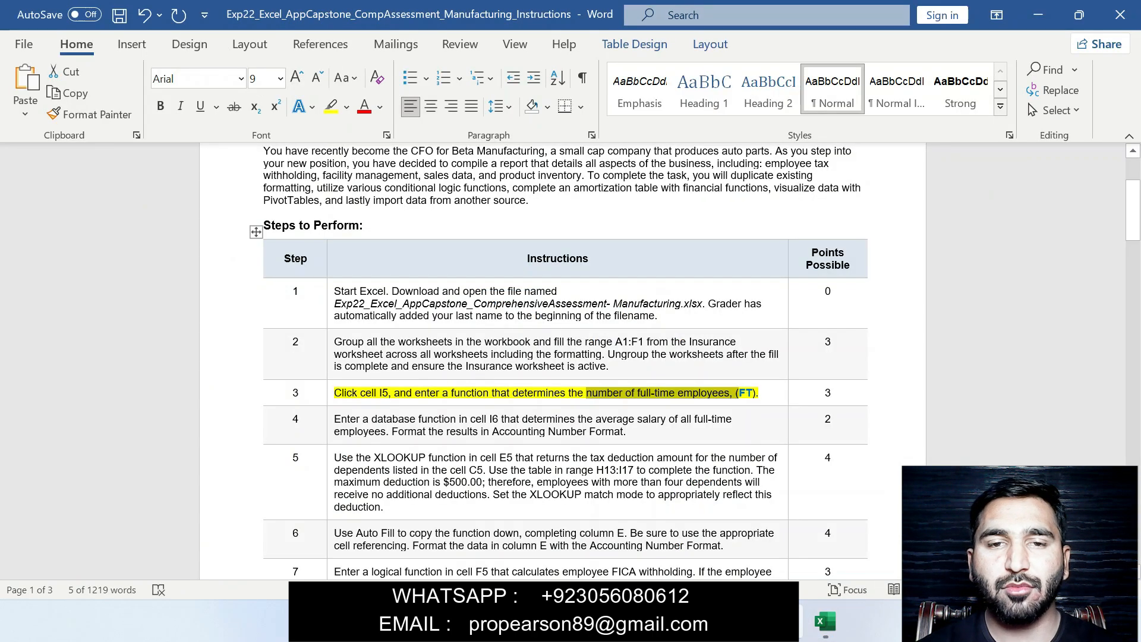
pyautogui.hotkey('ctrl', 'z')
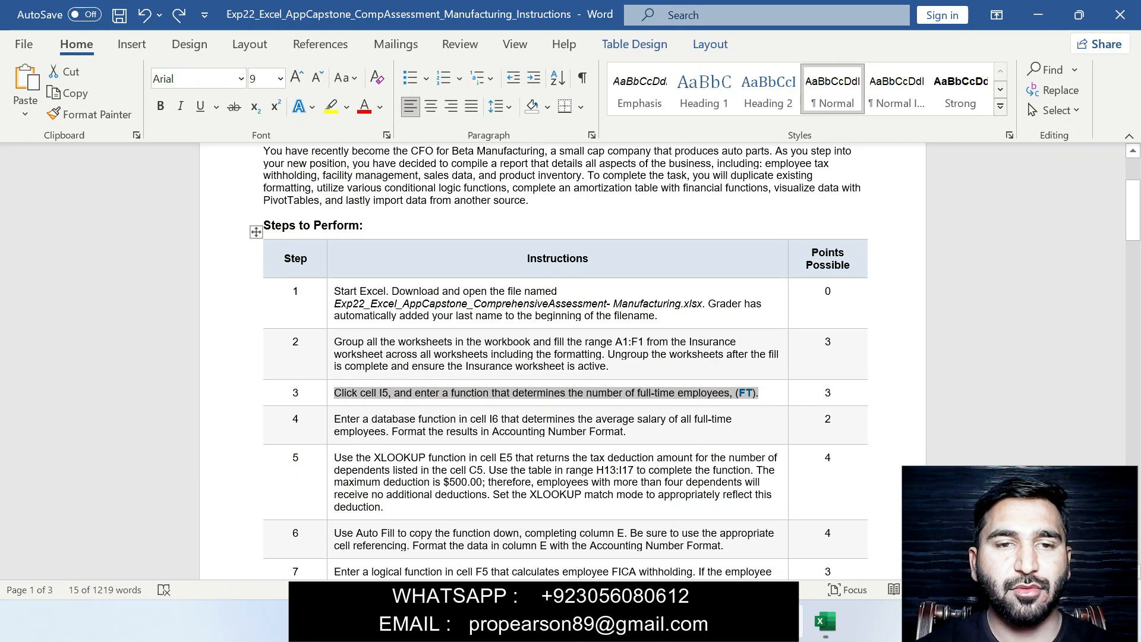
pyautogui.moveTo(334, 419); pyautogui.dragTo(626, 431)
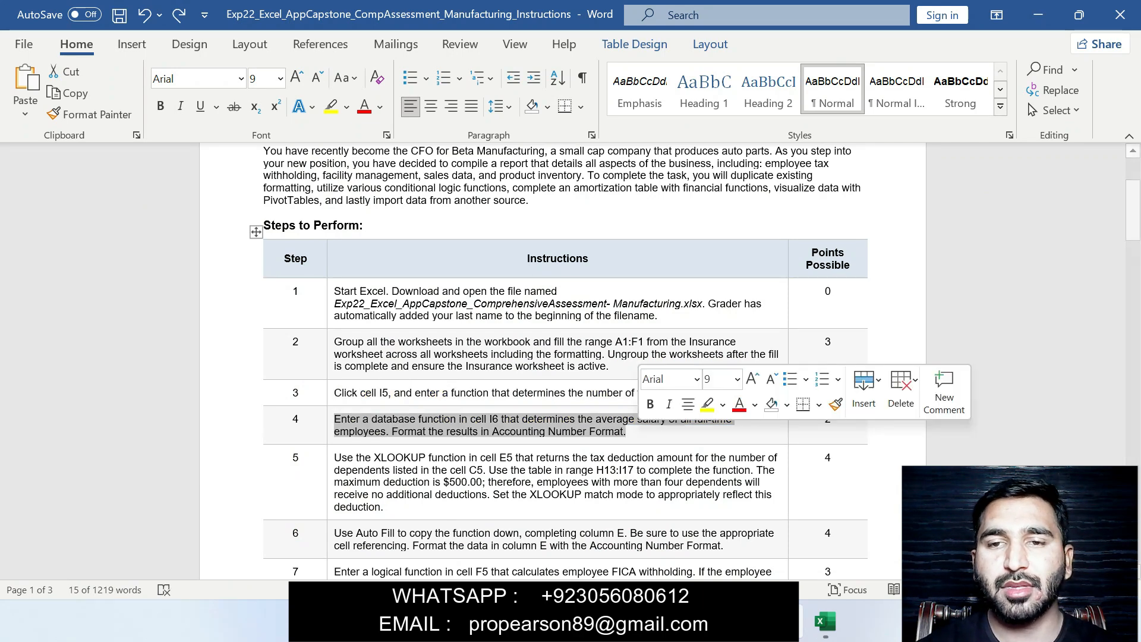
pyautogui.click(707, 404)
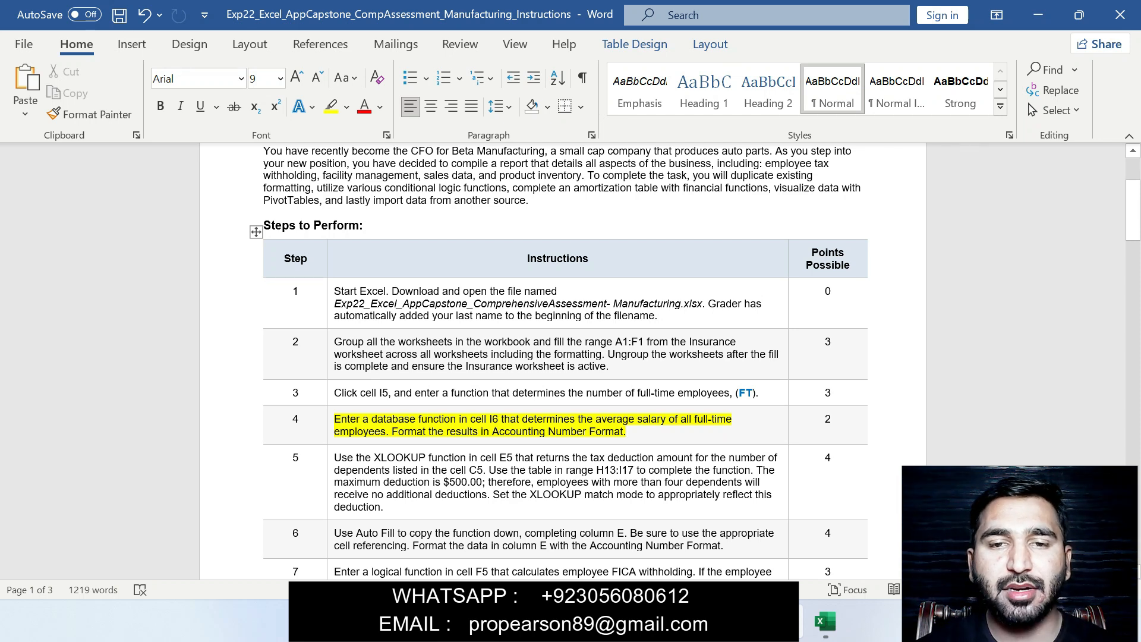
# Step: Select the step 4 instruction text, switch to Excel and begin a formula in cell I6, rechecking the step 4 wording in Word
pyautogui.moveTo(334, 419); pyautogui.dragTo(626, 430)
pyautogui.hotkey('alt', 'Tab')
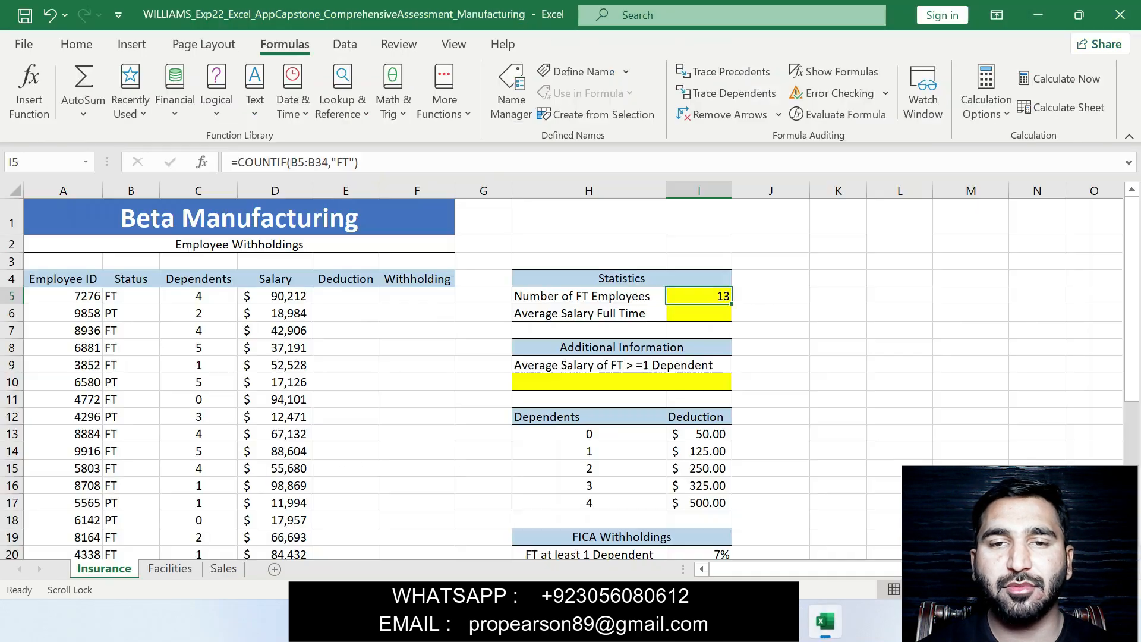
pyautogui.click(698, 313)
pyautogui.write('=')
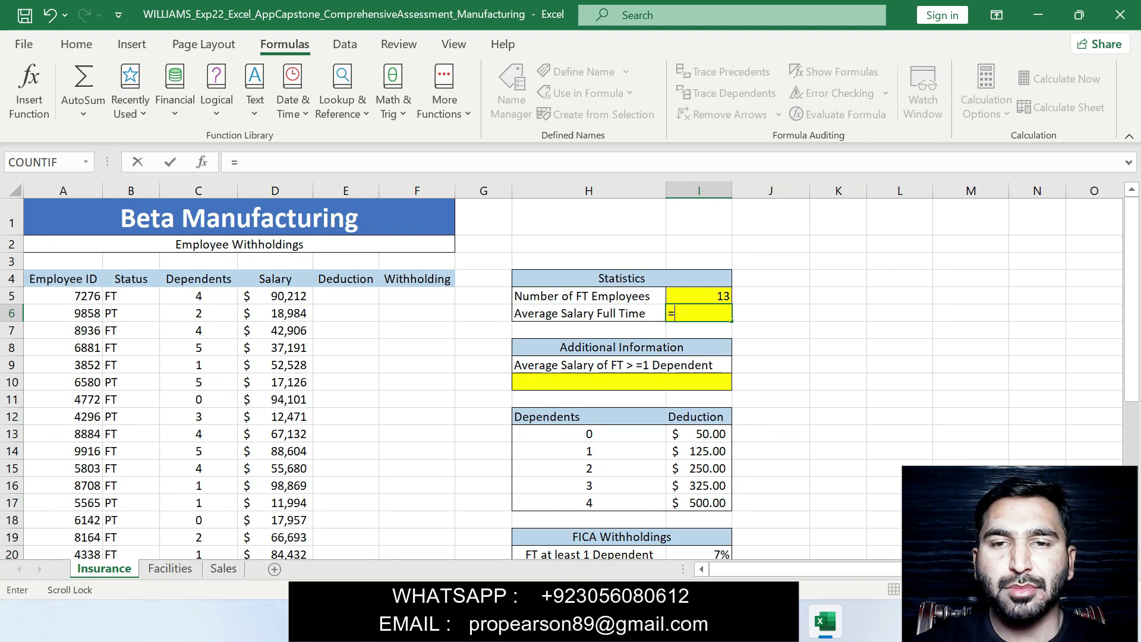
pyautogui.hotkey('alt', 'Tab')
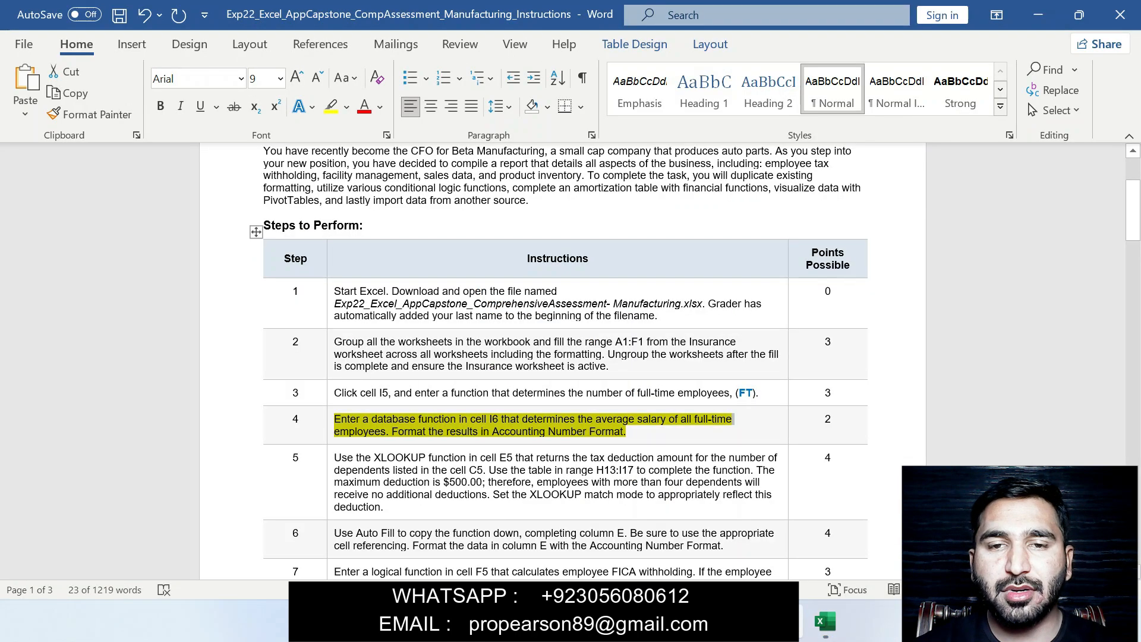
pyautogui.hotkey('alt', 'Tab')
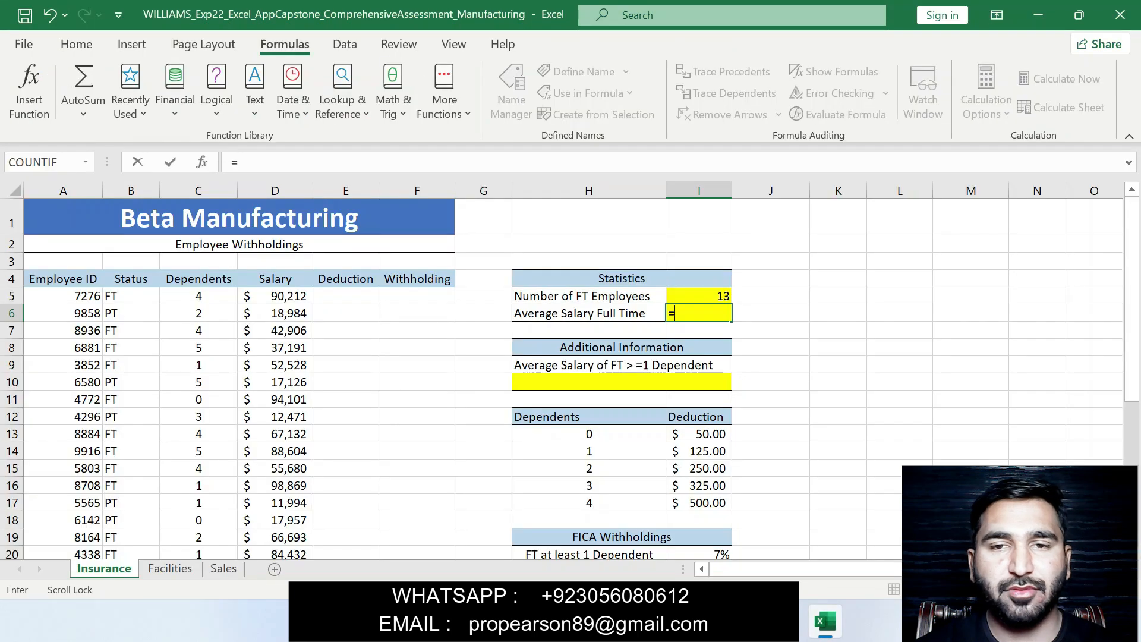
pyautogui.write('AV')
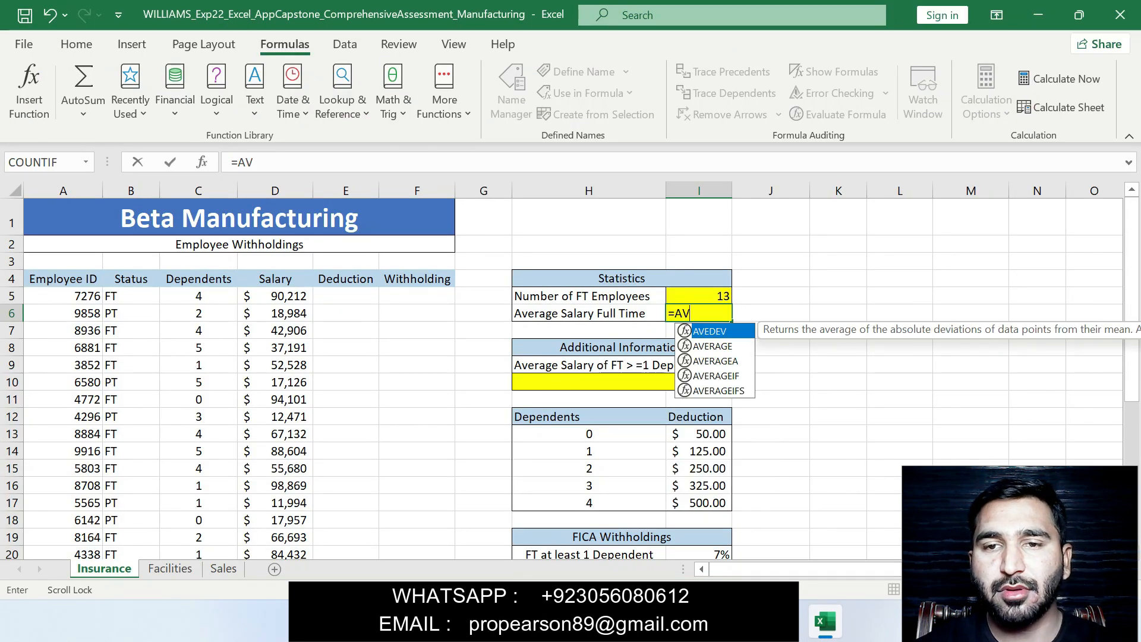
pyautogui.press('Down')
pyautogui.press('Down')
pyautogui.press('Down')
pyautogui.press('Tab')
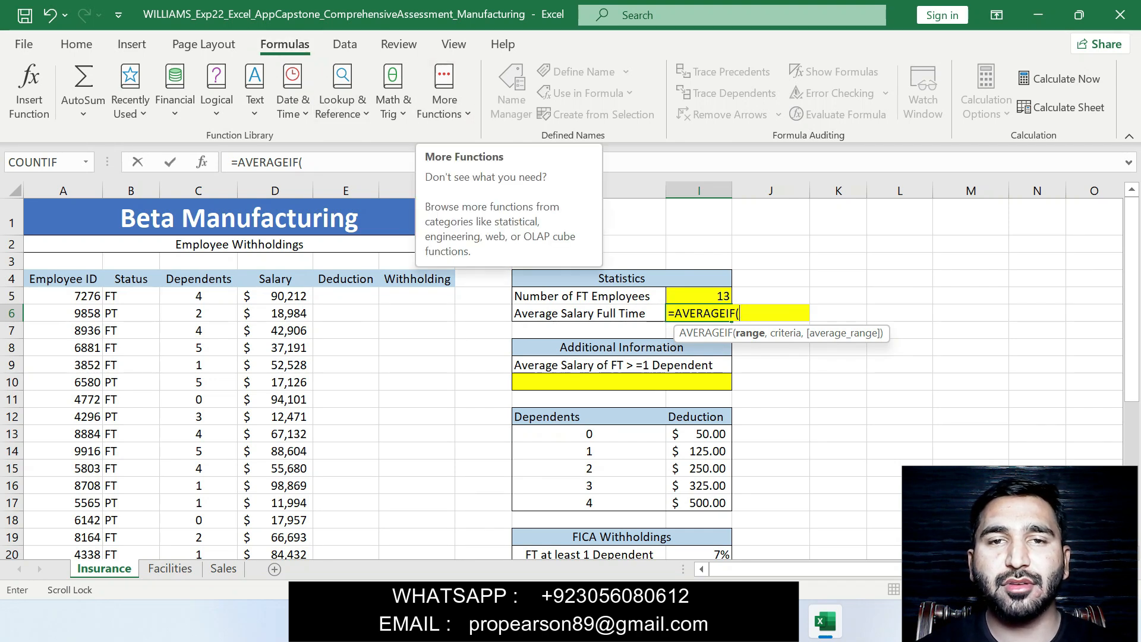
pyautogui.click(445, 95)
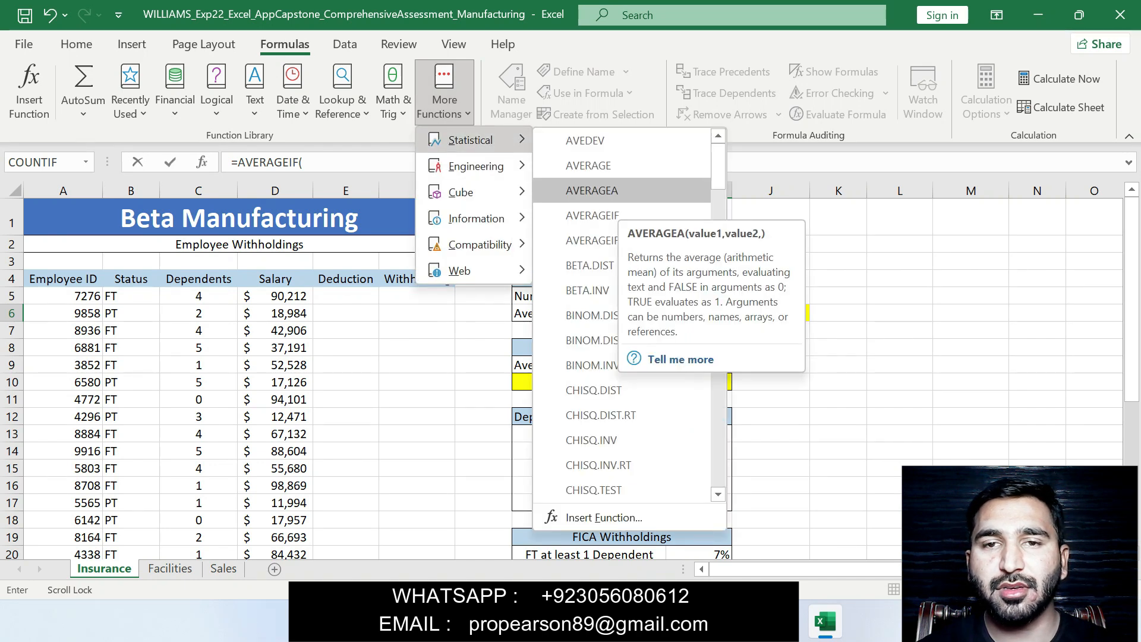
pyautogui.click(592, 215)
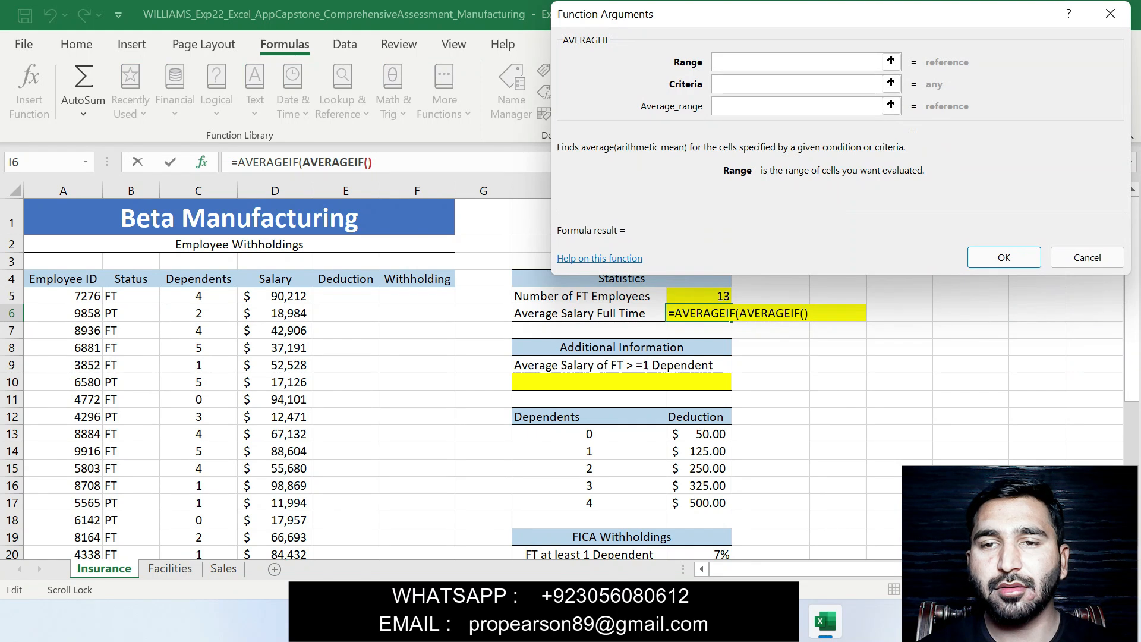
pyautogui.click(838, 313)
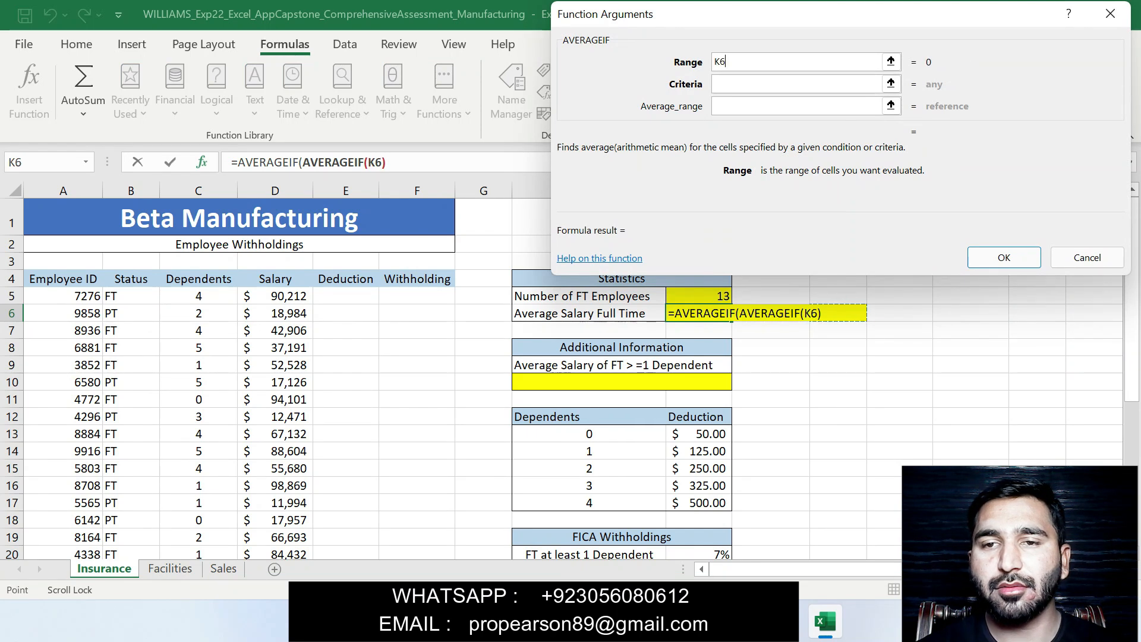
pyautogui.press('BackSpace')
pyautogui.press('BackSpace')
pyautogui.click(837, 314)
pyautogui.click(1086, 257)
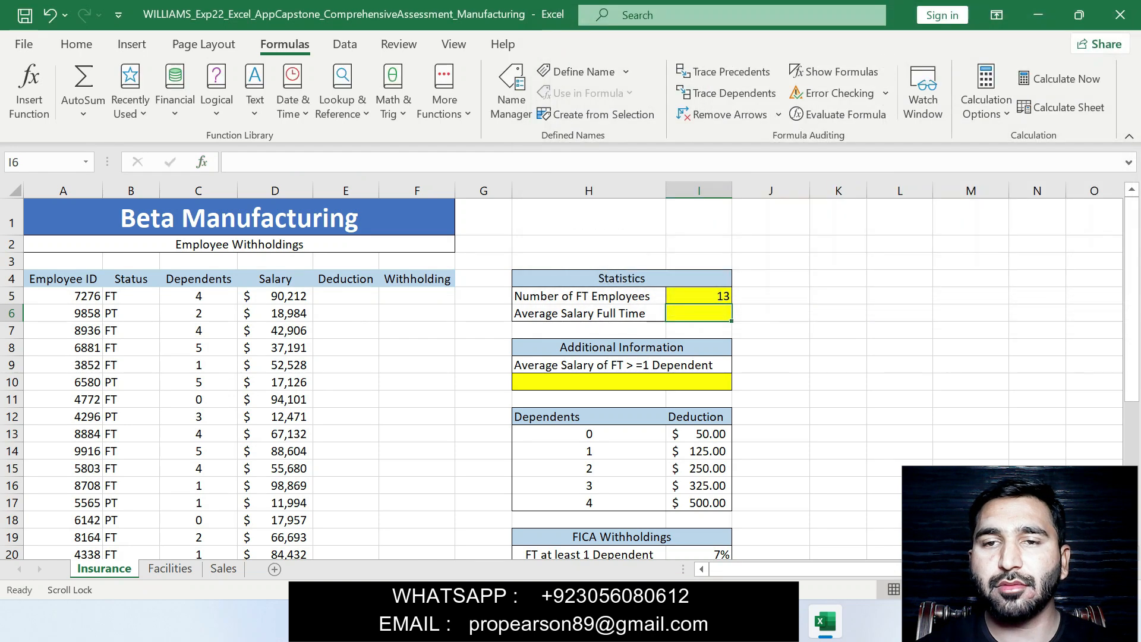
# Step: Insert the AVERAGEIF function in cell I6 and recheck the step 4 wording in the Word instructions before filling its arguments
pyautogui.press('F2')
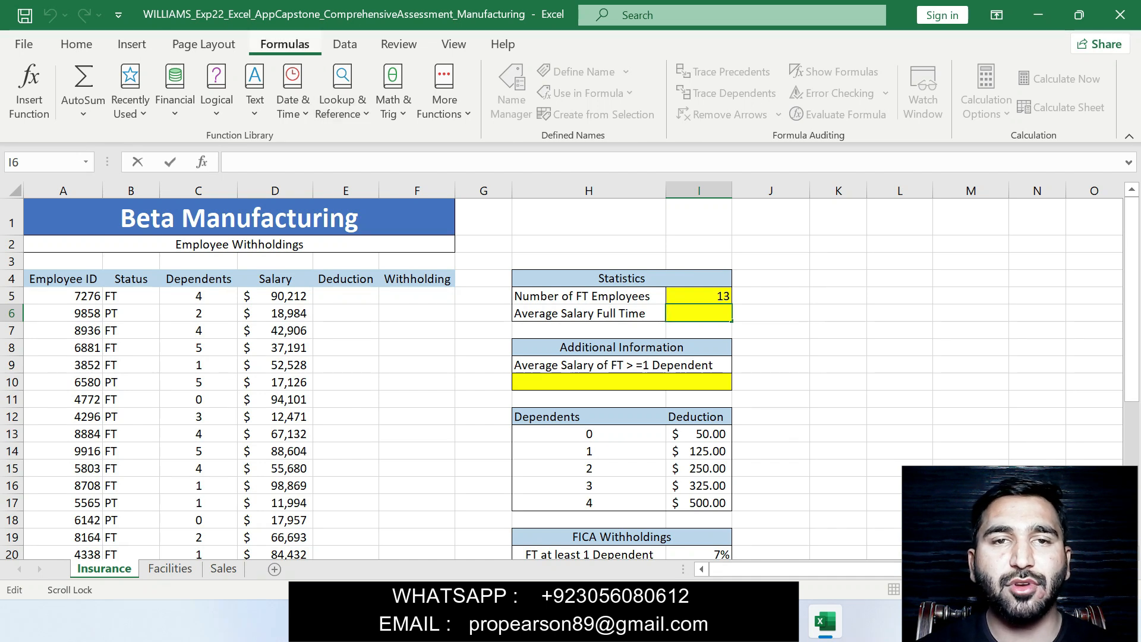
pyautogui.click(444, 92)
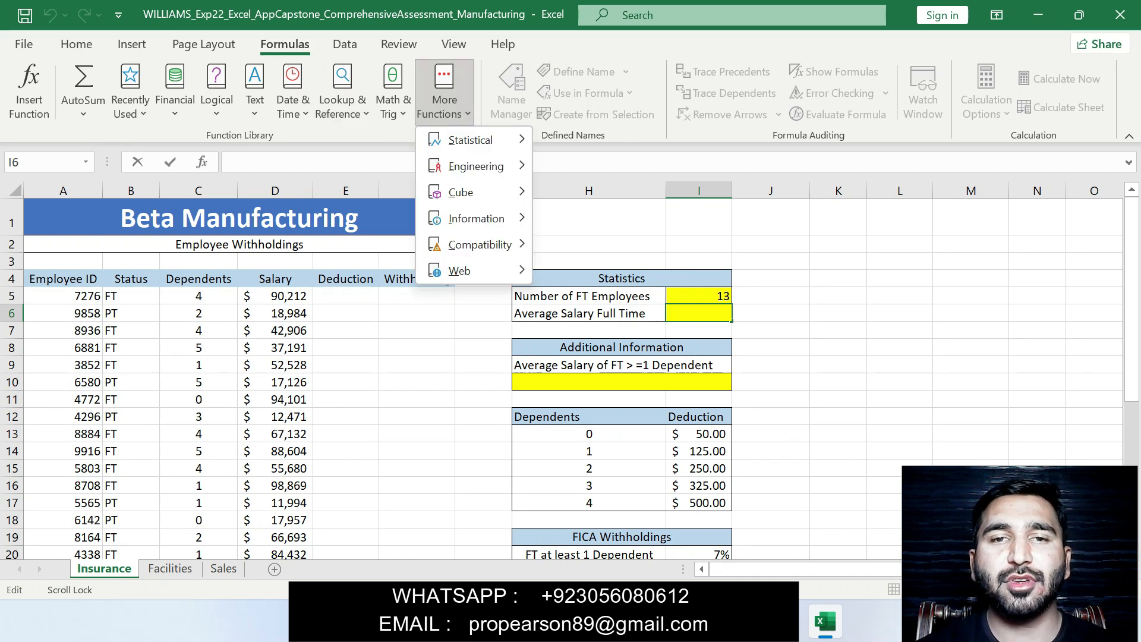
pyautogui.moveTo(470, 140)
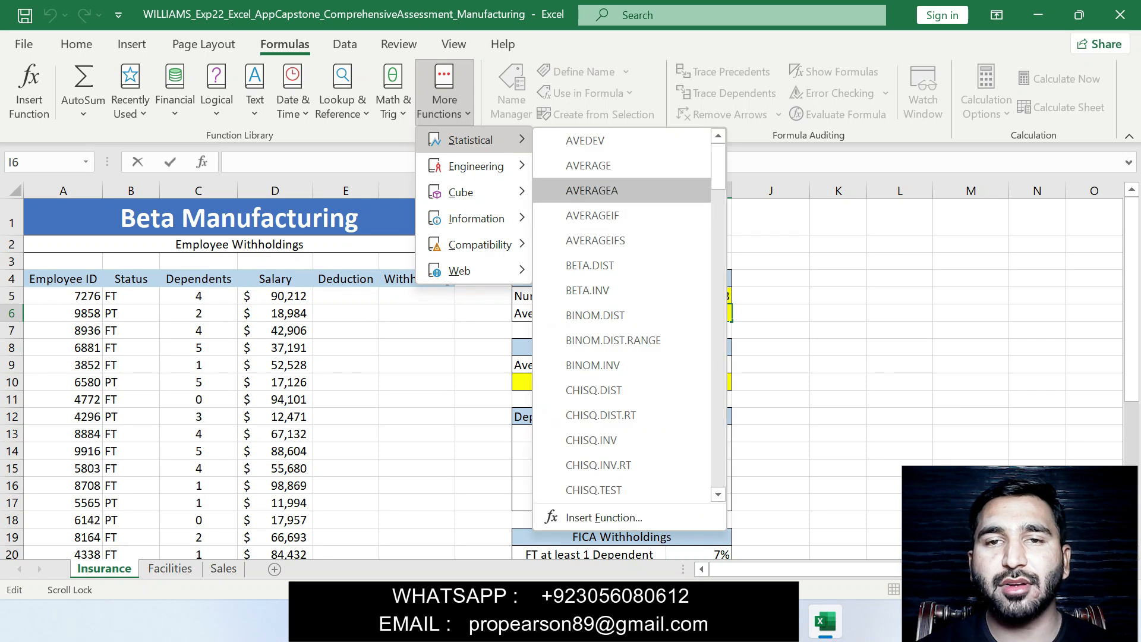
pyautogui.click(592, 215)
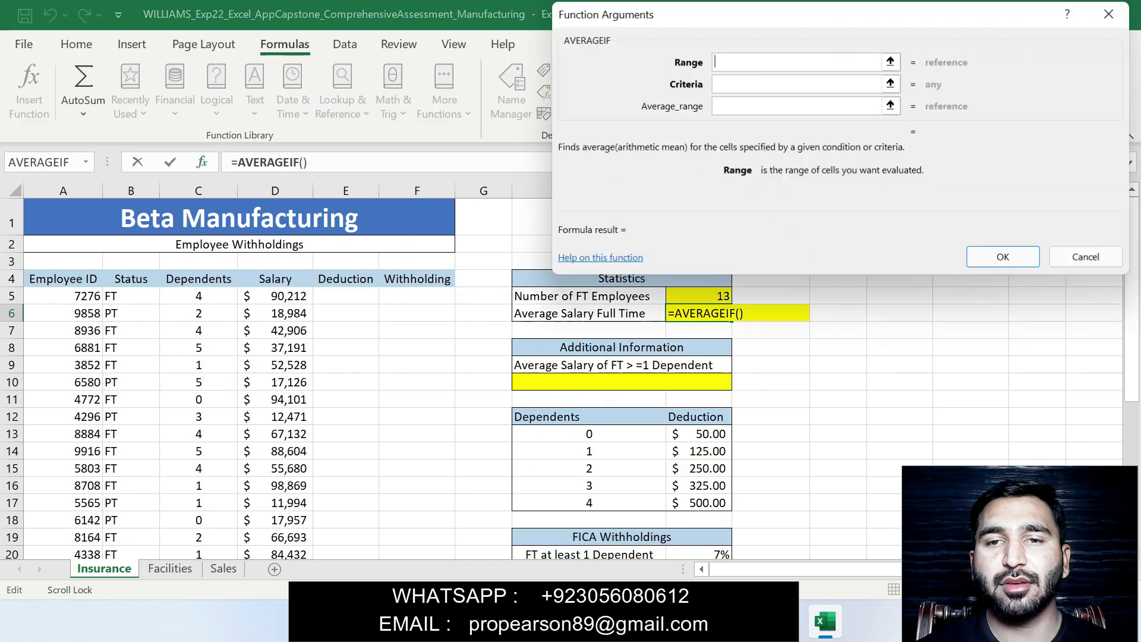
pyautogui.hotkey('alt', 'Tab')
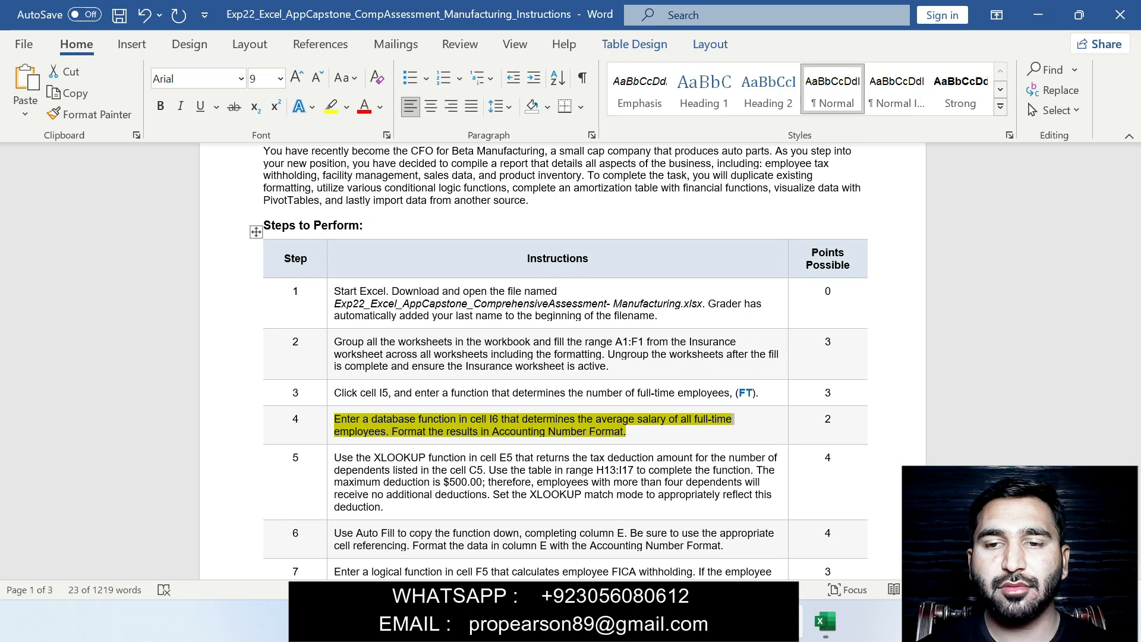
pyautogui.hotkey('alt', 'Tab')
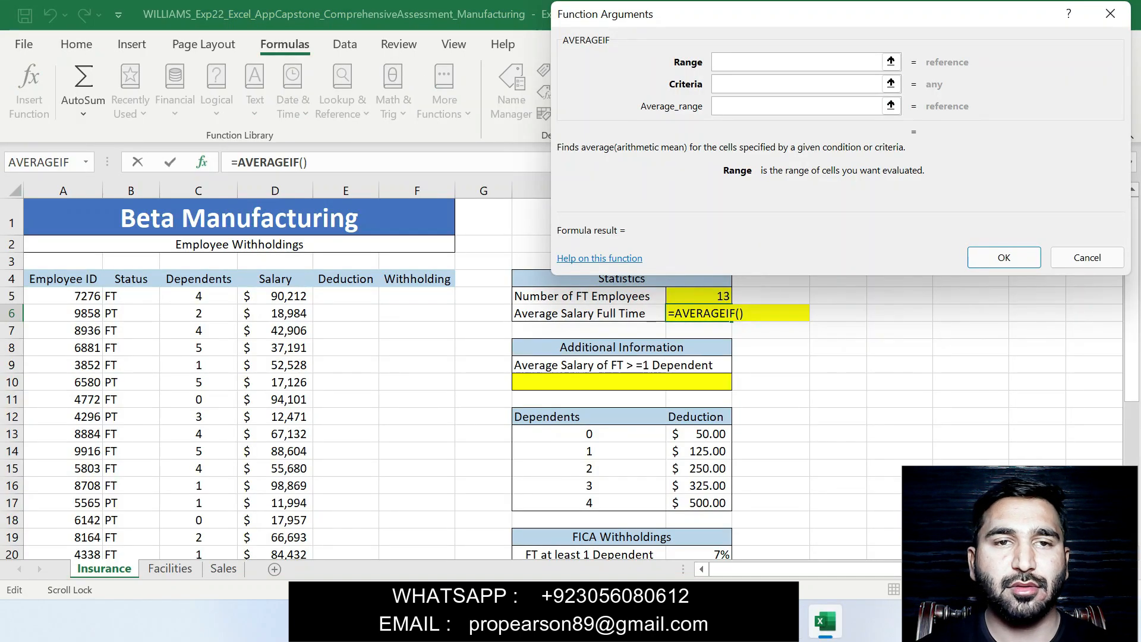
# Step: Set the AVERAGEIF range to the Status cells B5:B34 and the criteria to "FT", consulting step 4 in Word
pyautogui.moveTo(131, 296); pyautogui.dragTo(133, 484)
pyautogui.press('Tab')
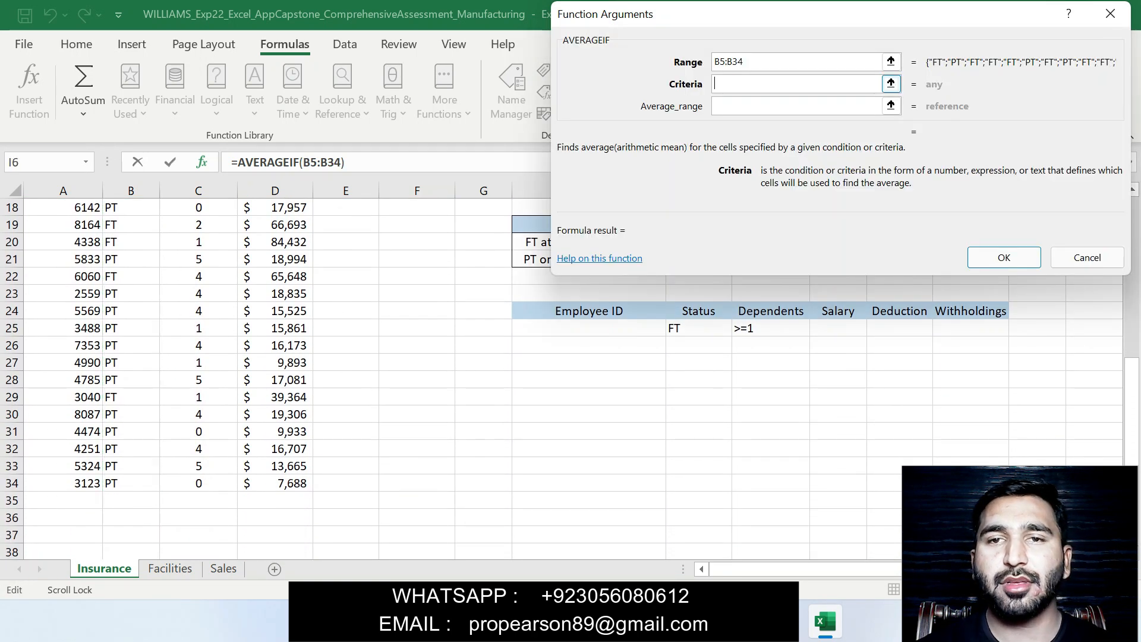
pyautogui.hotkey('alt', 'Tab')
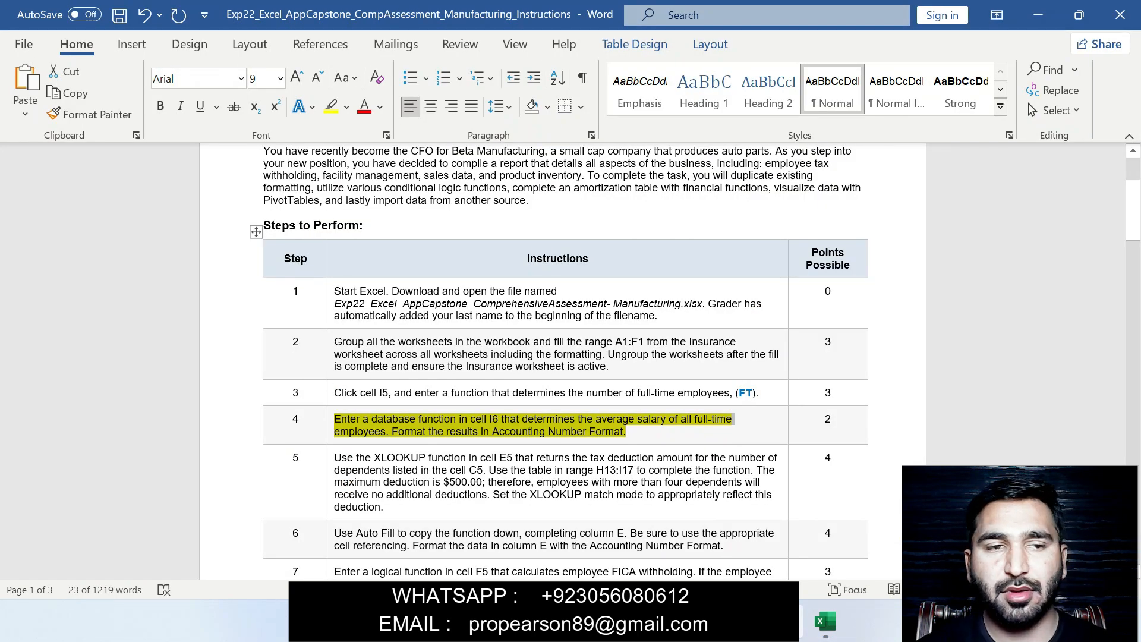
pyautogui.hotkey('alt', 'Tab')
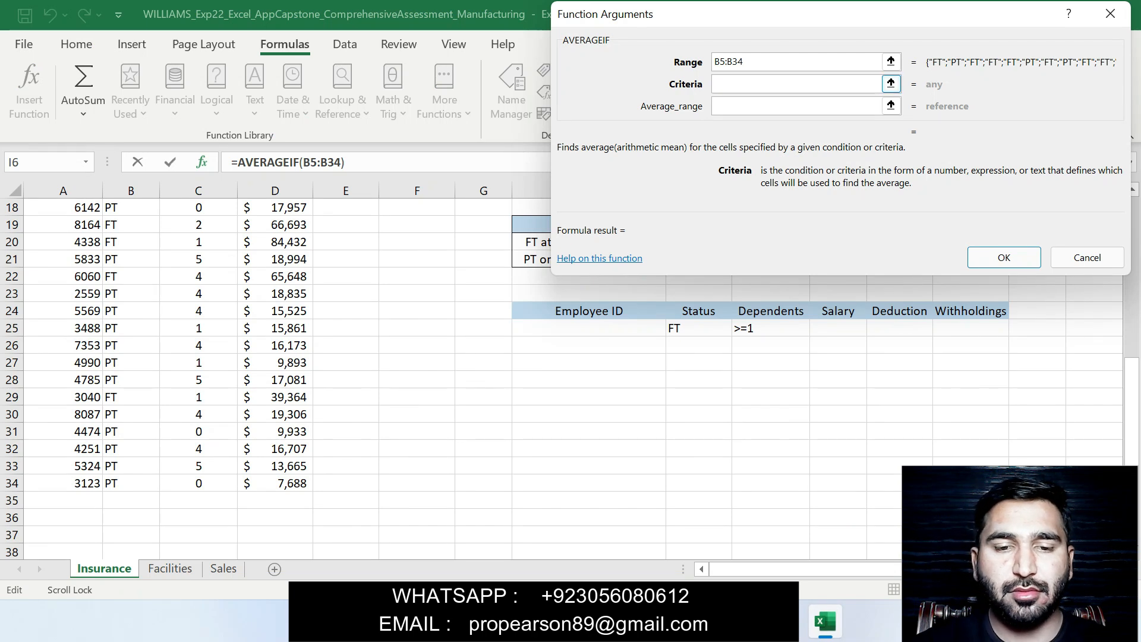
pyautogui.write('FT')
pyautogui.press('Tab')
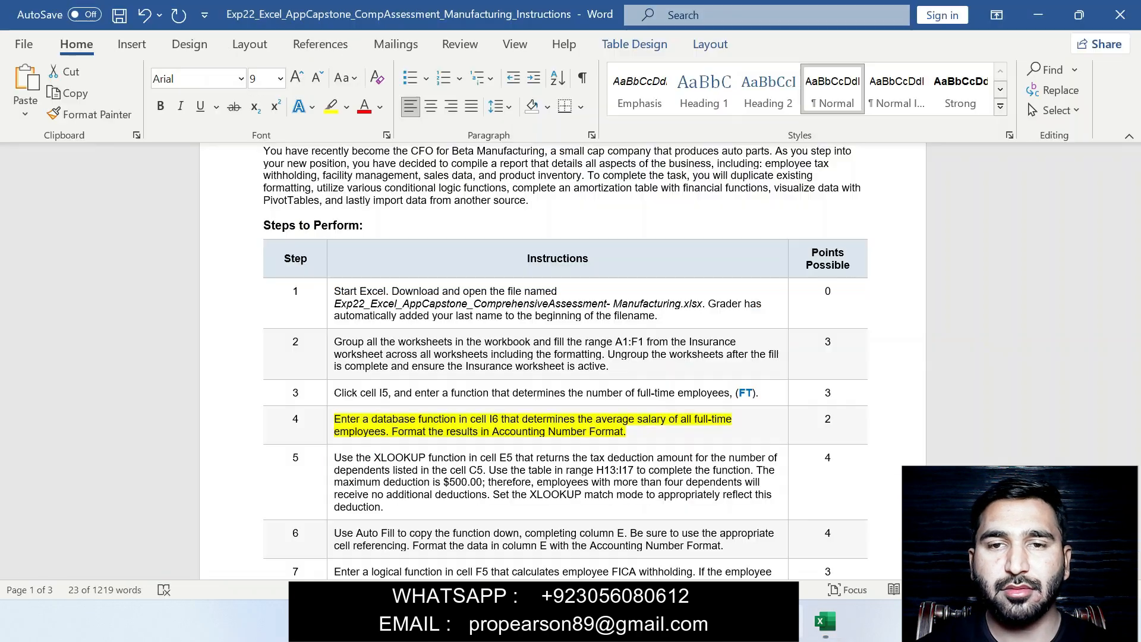
# Step: Set the AVERAGEIF average range to the Salary cells D5:D34 and submit the function
pyautogui.hotkey('alt', 'Tab')
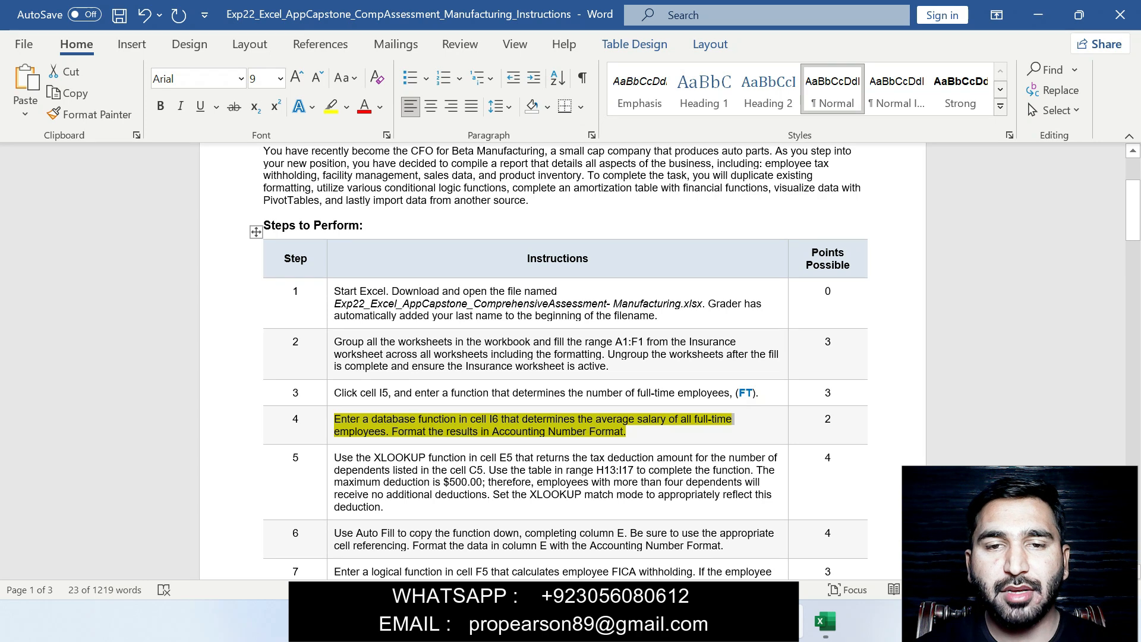
pyautogui.hotkey('alt', 'Tab')
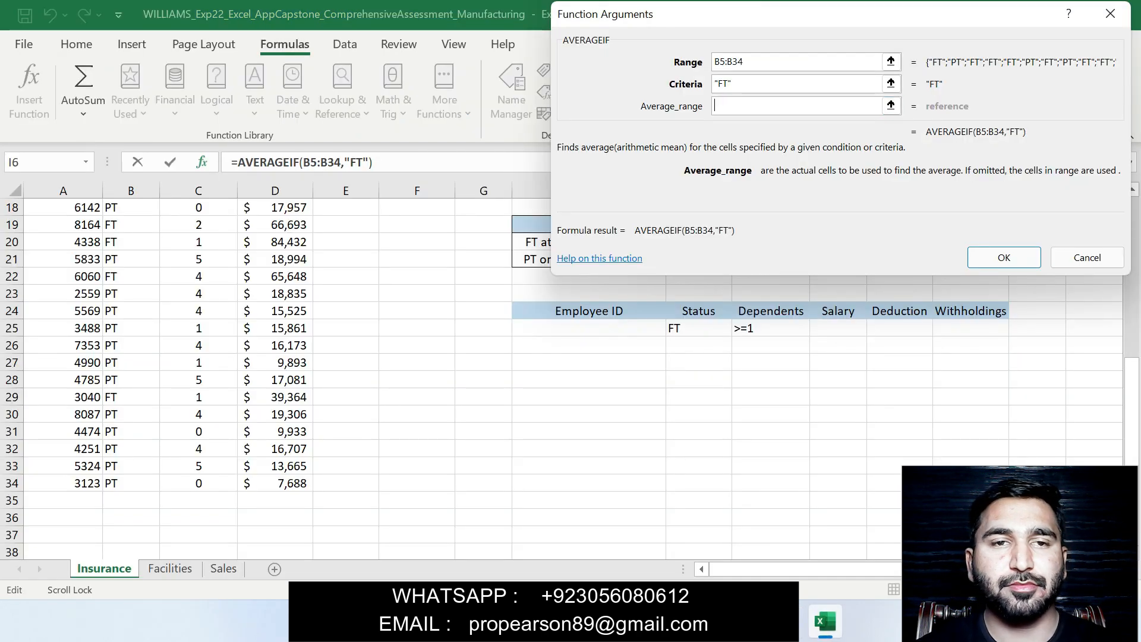
pyautogui.moveTo(1131, 397); pyautogui.dragTo(1131, 235)
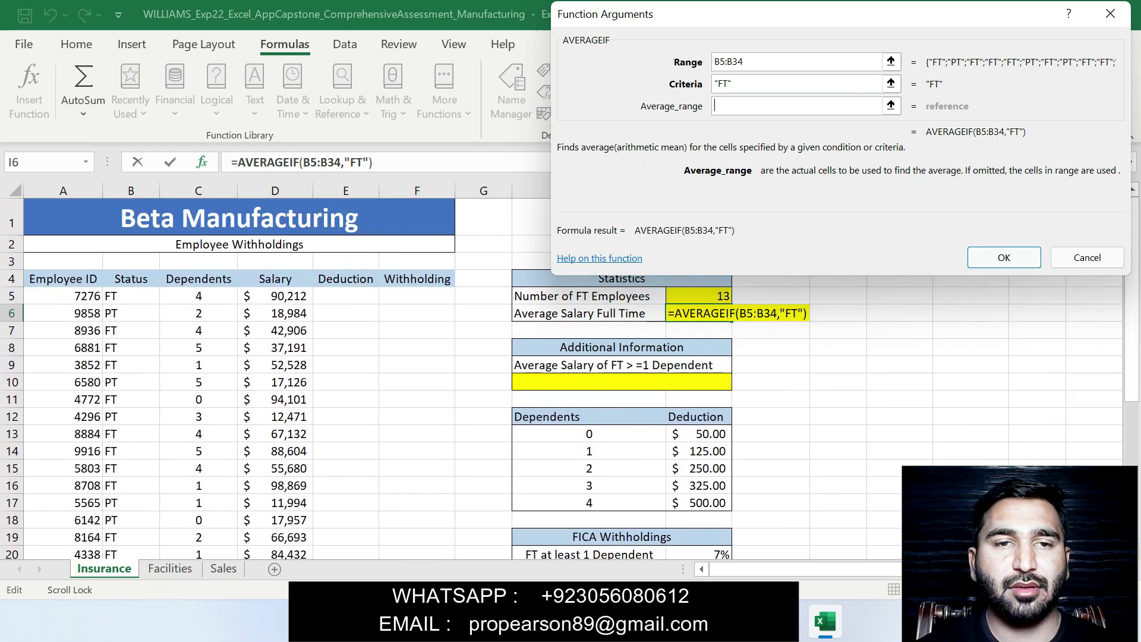
pyautogui.moveTo(275, 295); pyautogui.dragTo(309, 523)
pyautogui.click(1004, 258)
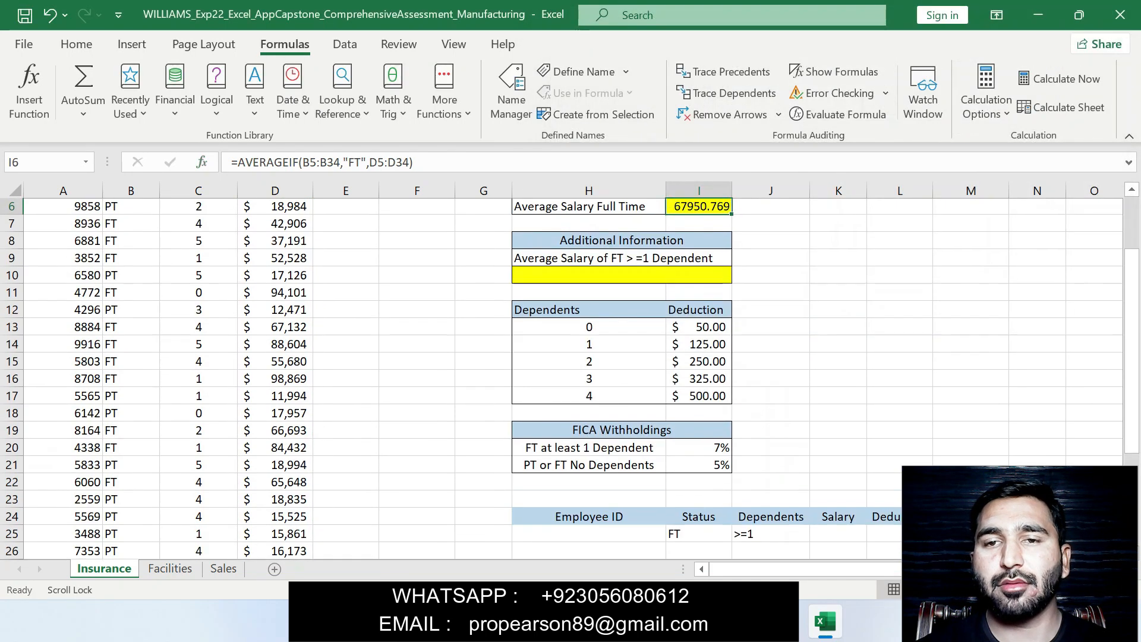
pyautogui.moveTo(1131, 338); pyautogui.dragTo(1131, 296)
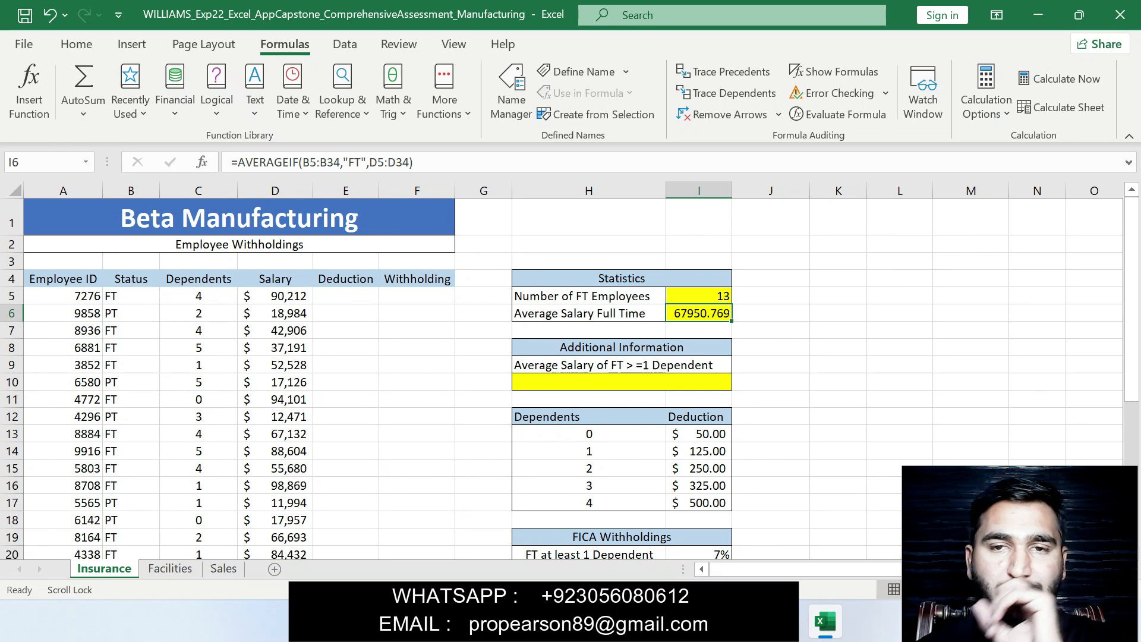
# Step: Check the formatting required by step 4 in Word, and apply the Accounting Number Format to cell I6 in Excel
pyautogui.hotkey('alt', 'Tab')
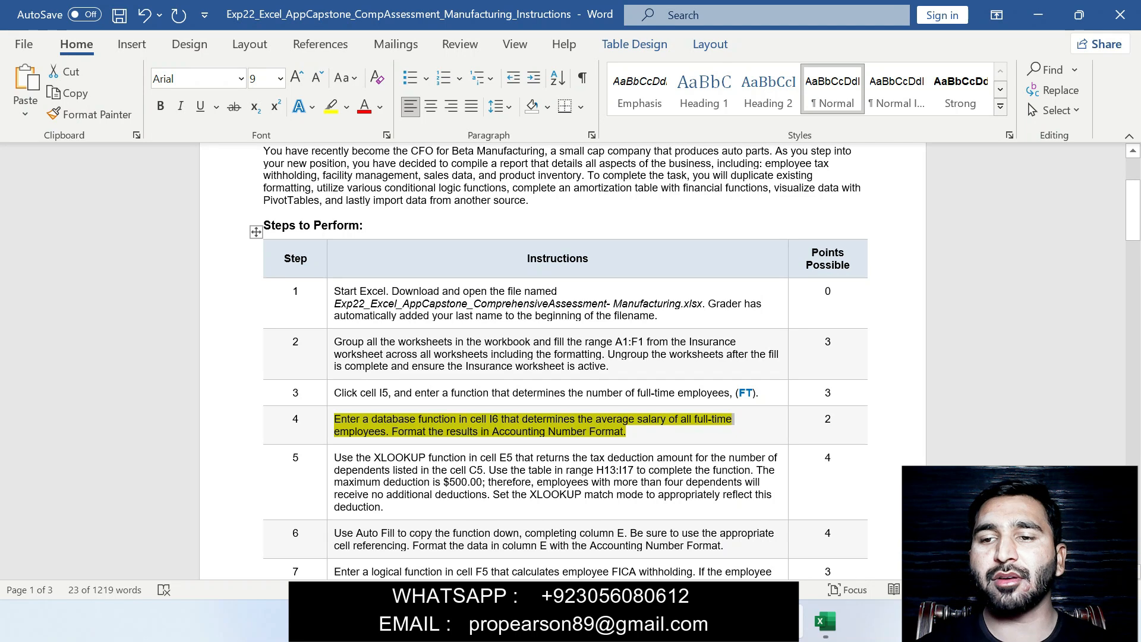
pyautogui.hotkey('alt', 'Tab')
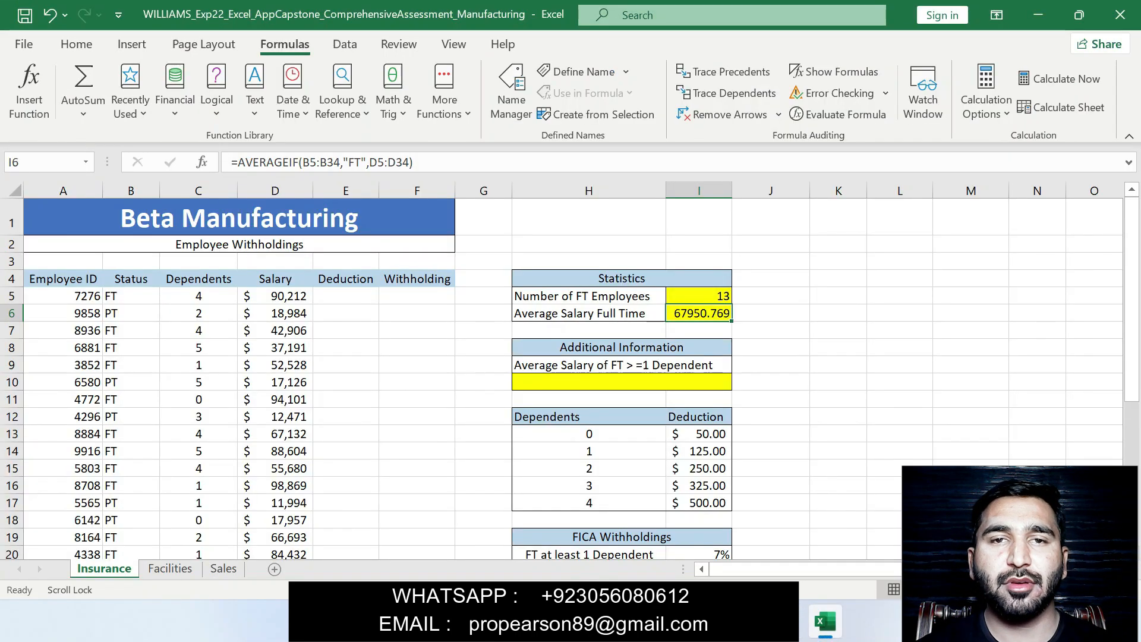
pyautogui.click(76, 44)
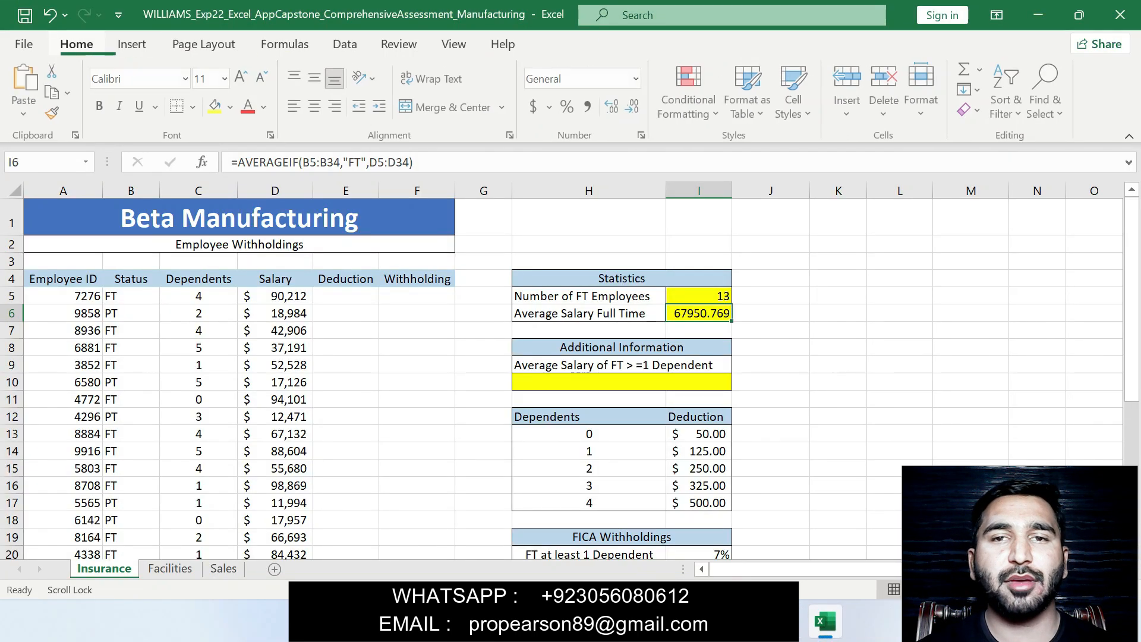
pyautogui.click(535, 107)
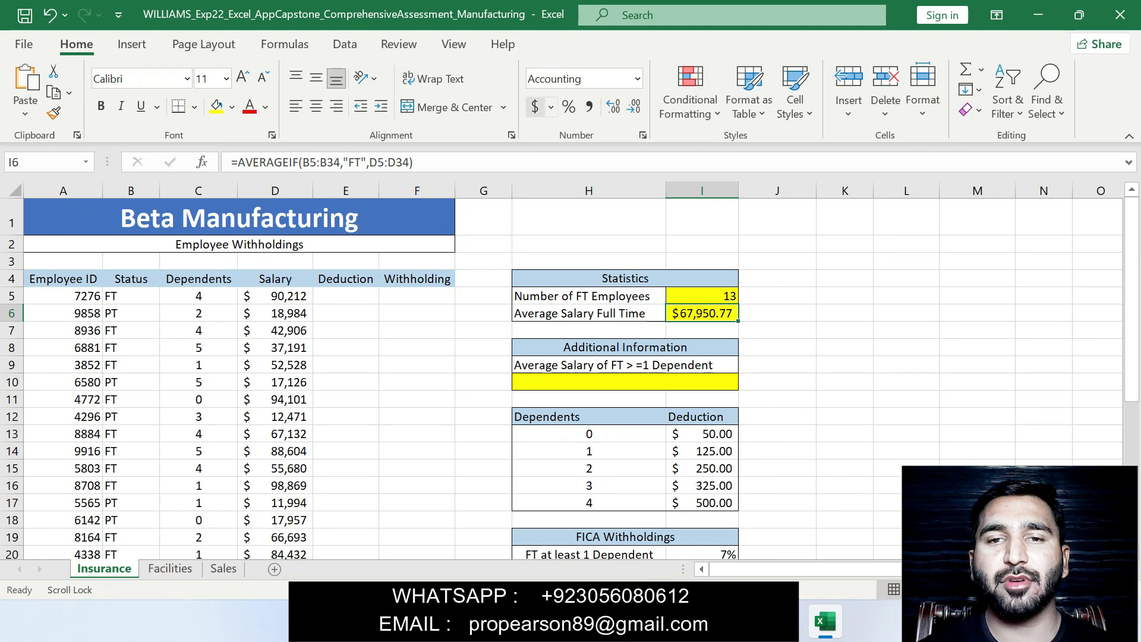
pyautogui.click(906, 330)
# Step: Return to the Word instructions, remove the highlight from step 4 and highlight the step 5 XLOOKUP instruction in yellow
pyautogui.hotkey('alt', 'Tab')
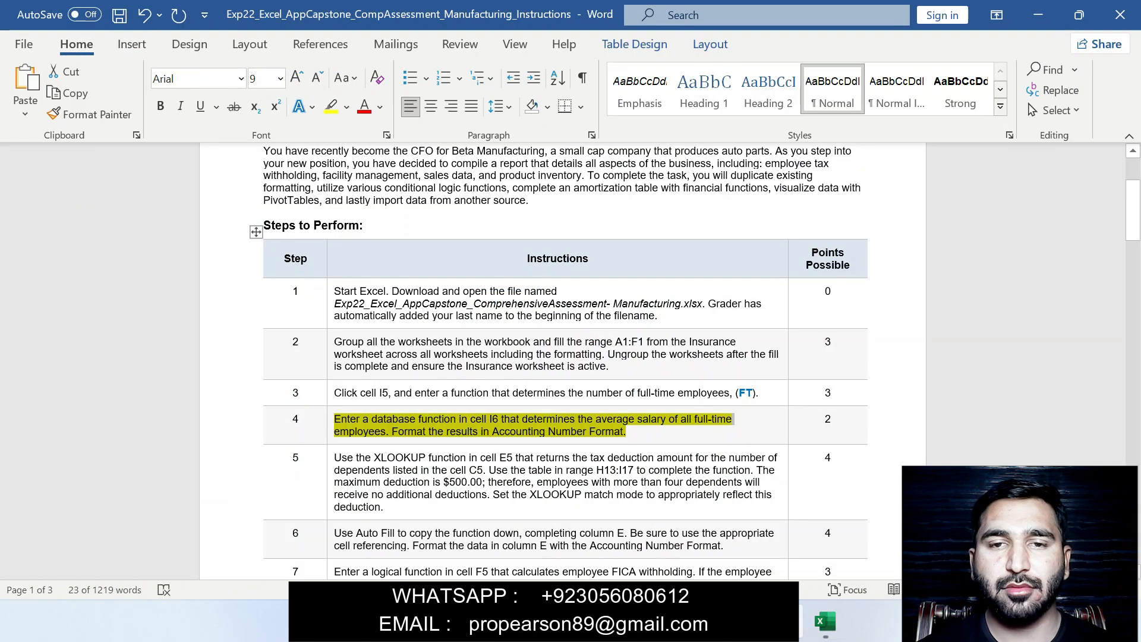
pyautogui.click(653, 393)
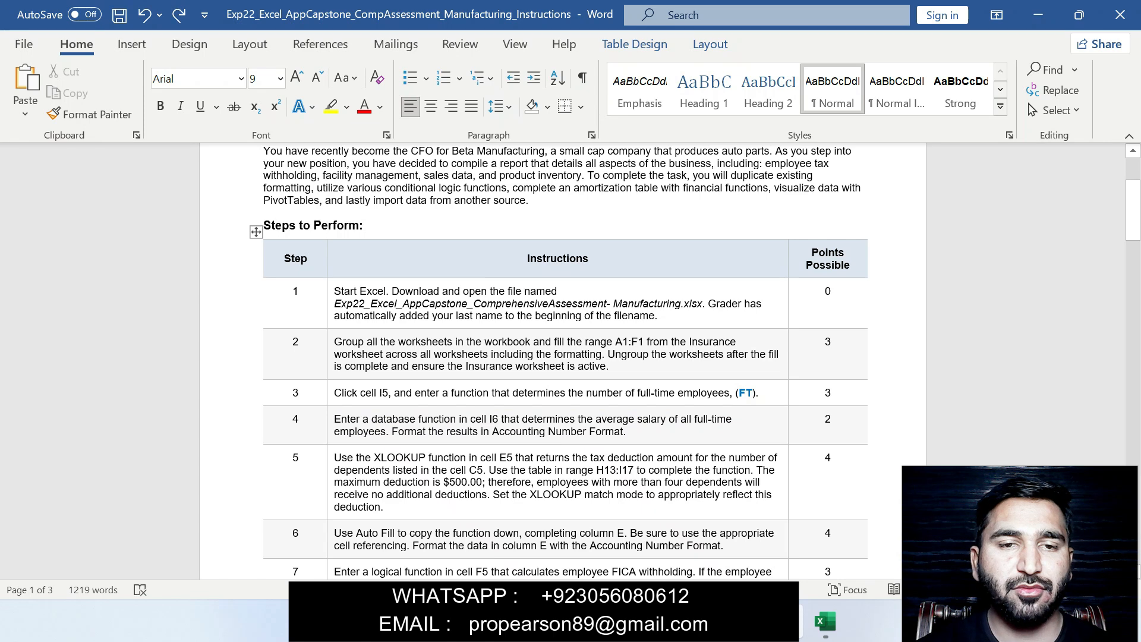
pyautogui.moveTo(334, 457); pyautogui.dragTo(393, 508)
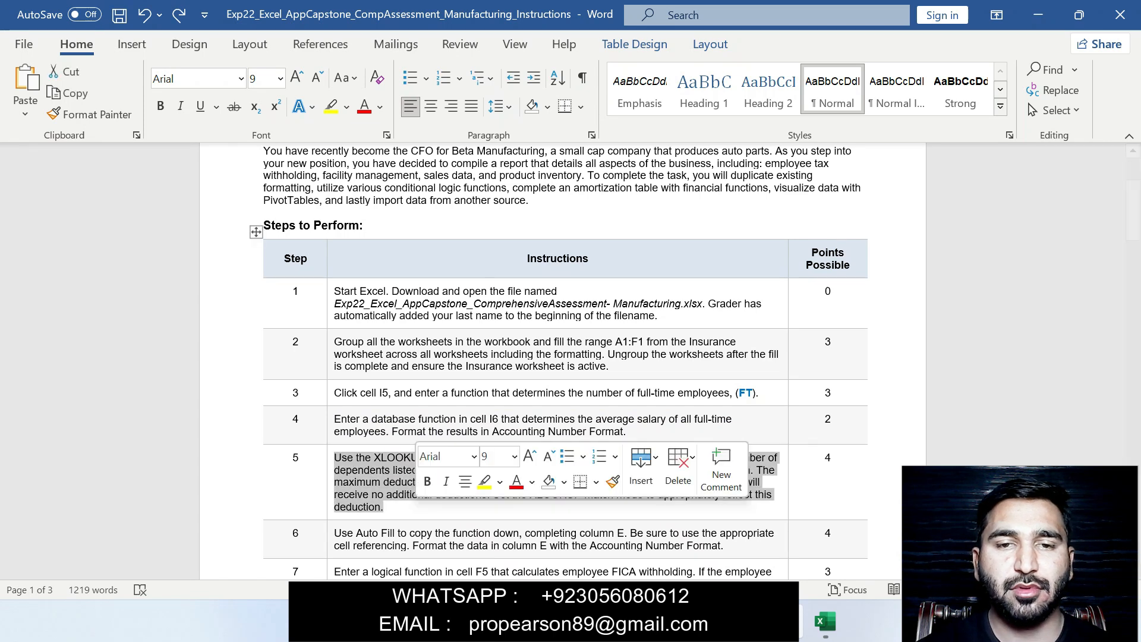
pyautogui.click(482, 480)
pyautogui.scroll(-4, 564, 356)
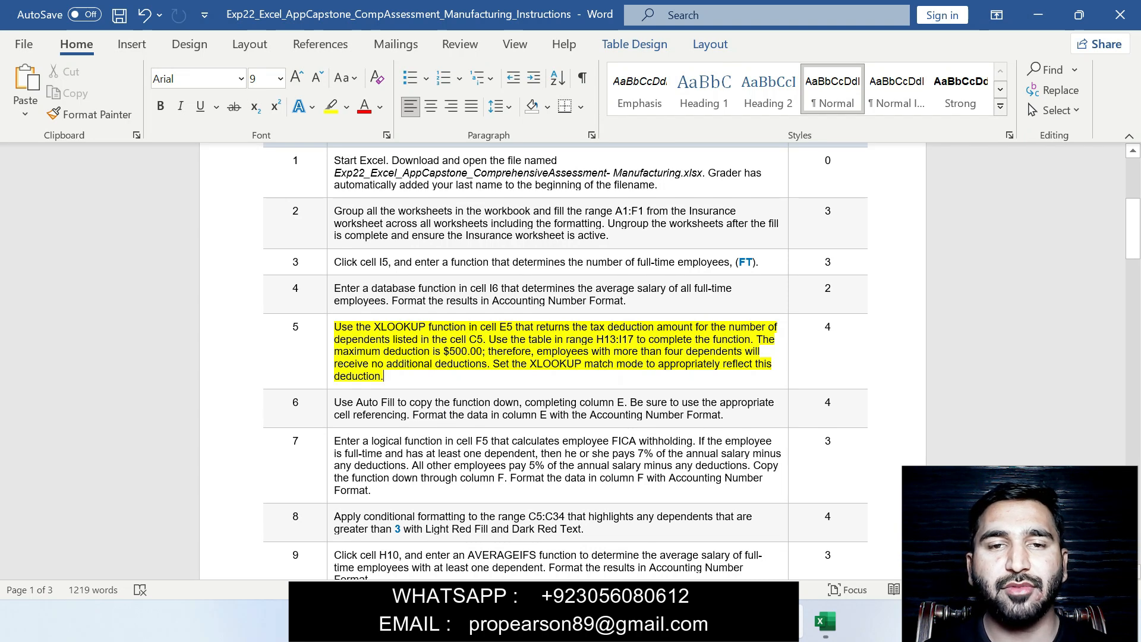
# Step: Switch to Excel and start a formula in cell E5, rechecking the XLOOKUP instruction of step 5 in Word
pyautogui.hotkey('alt', 'Tab')
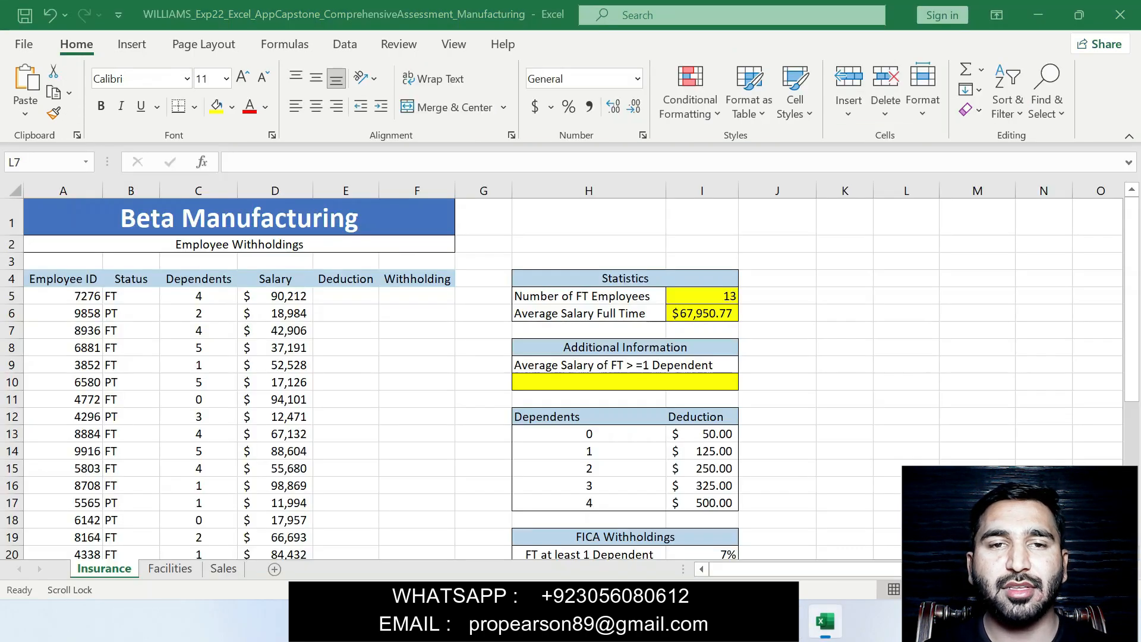
pyautogui.click(346, 296)
pyautogui.doubleClick(346, 296)
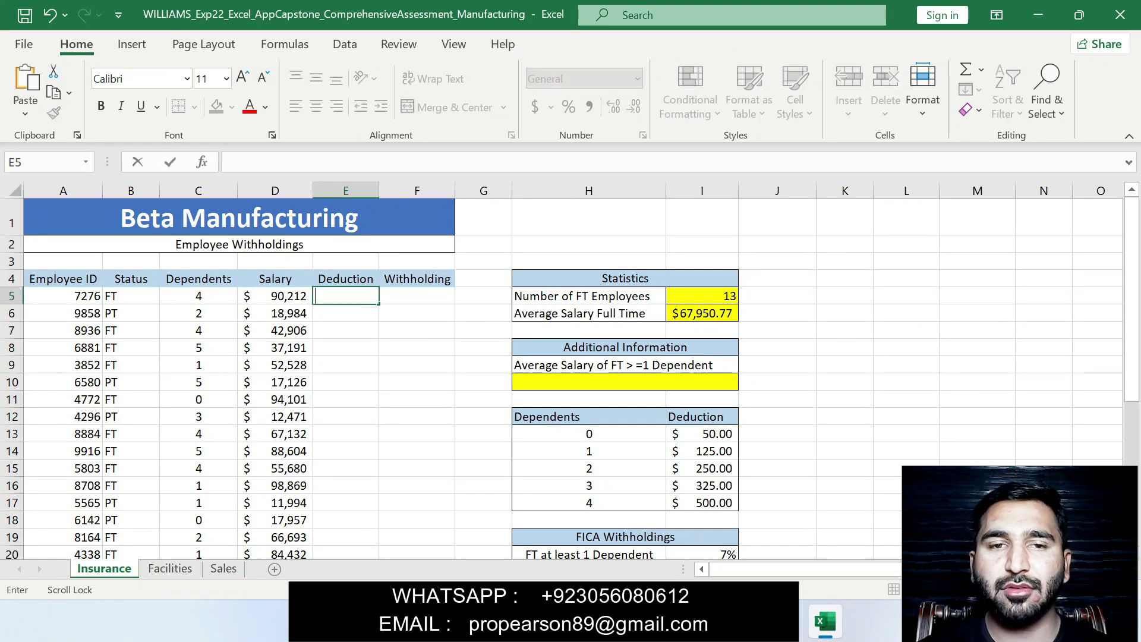
pyautogui.write('=')
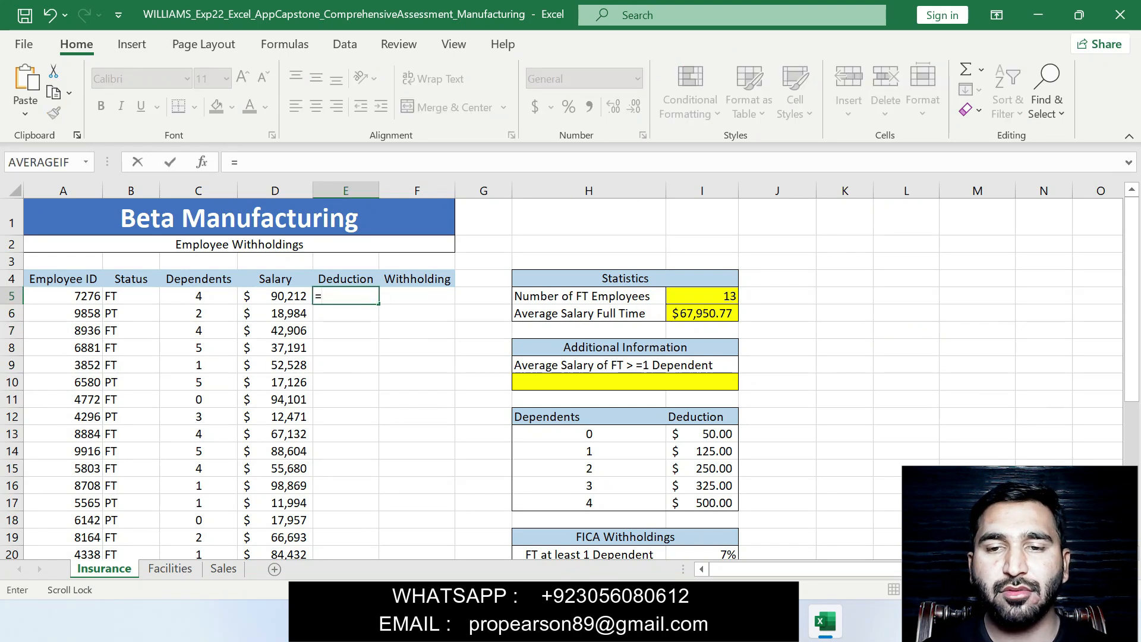
pyautogui.hotkey('alt', 'Tab')
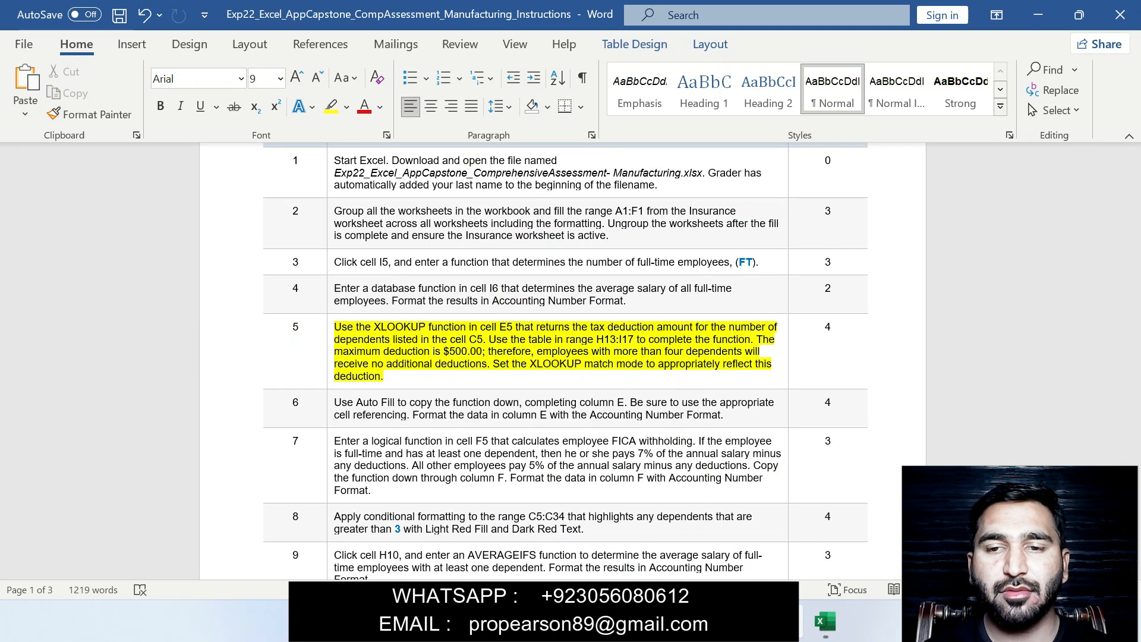
pyautogui.hotkey('alt', 'Tab')
pyautogui.click(285, 45)
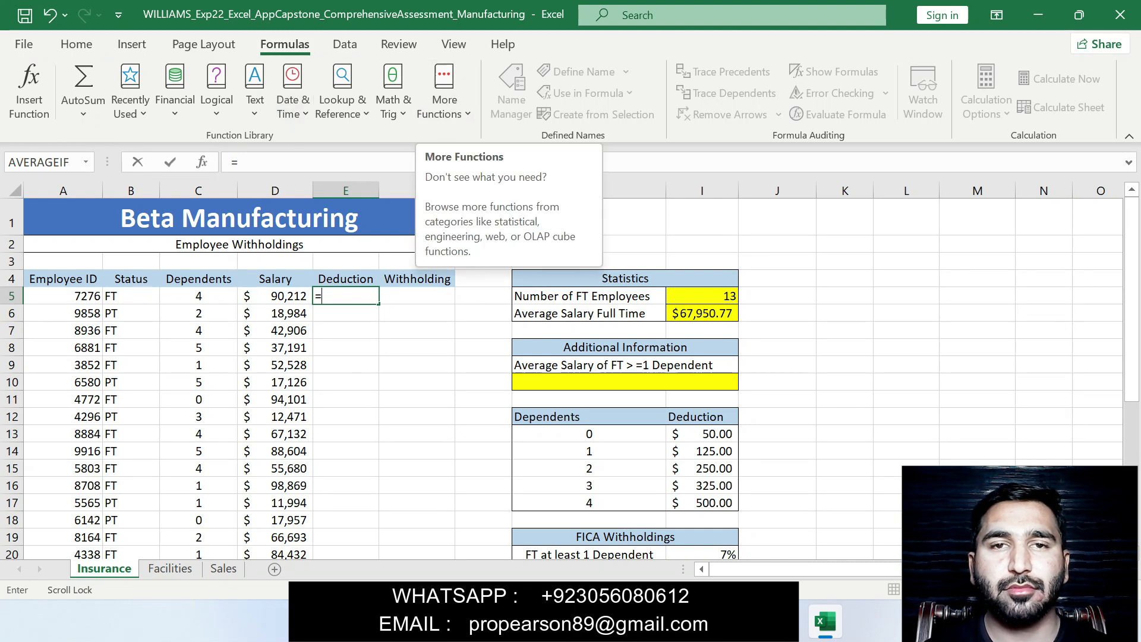
pyautogui.click(445, 92)
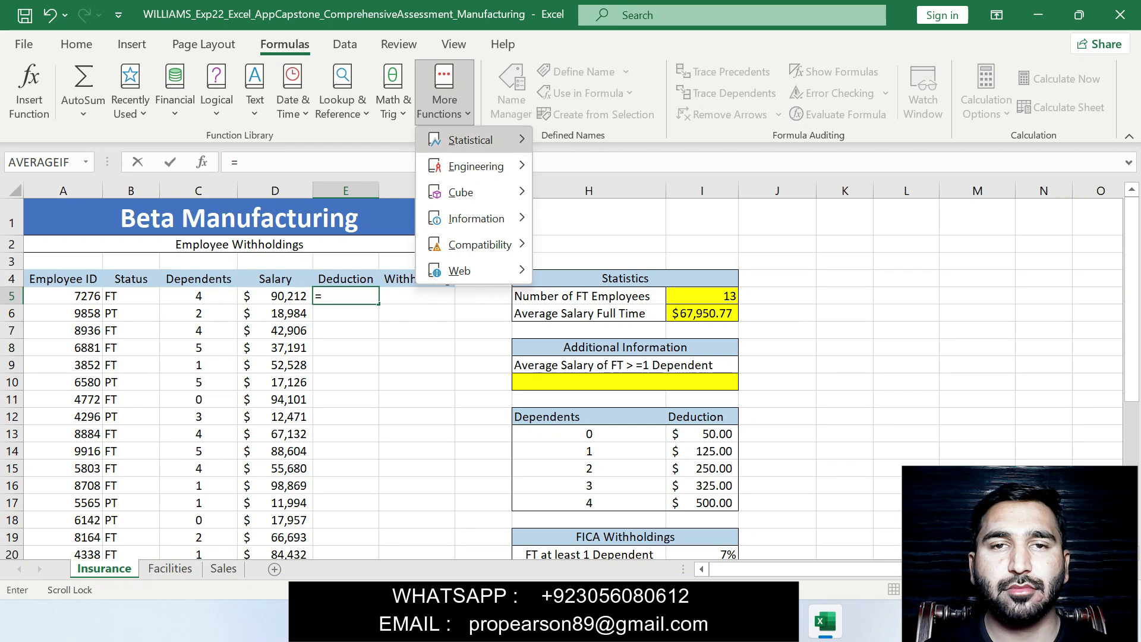
pyautogui.moveTo(469, 140)
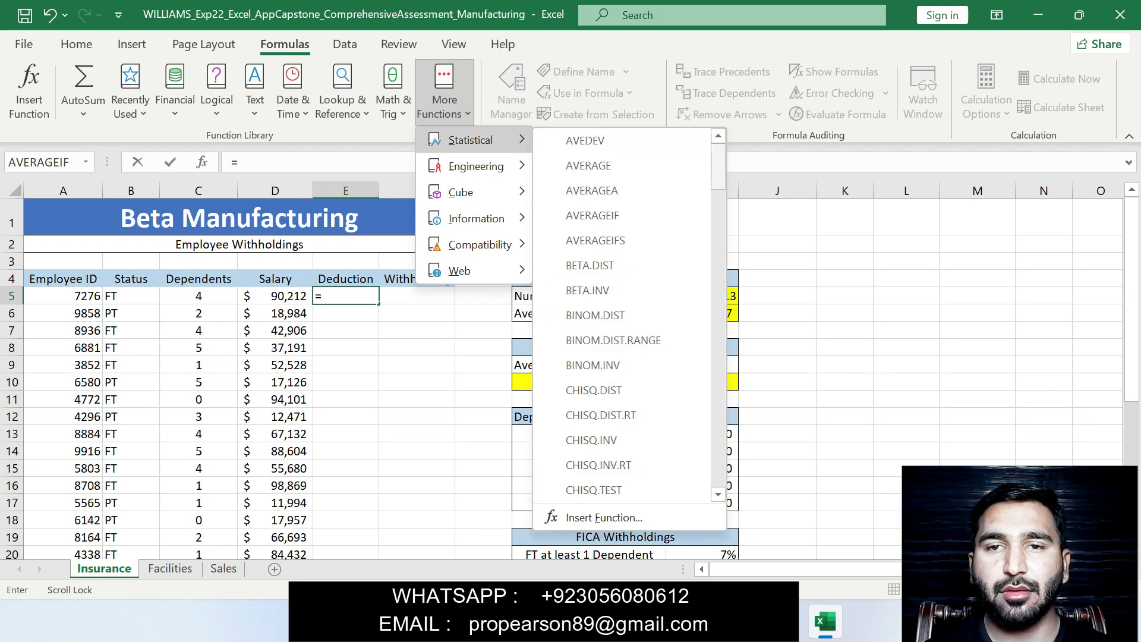
pyautogui.scroll(-20, 624, 315)
pyautogui.moveTo(717, 393); pyautogui.dragTo(717, 421)
pyautogui.press('Escape')
pyautogui.press('Escape')
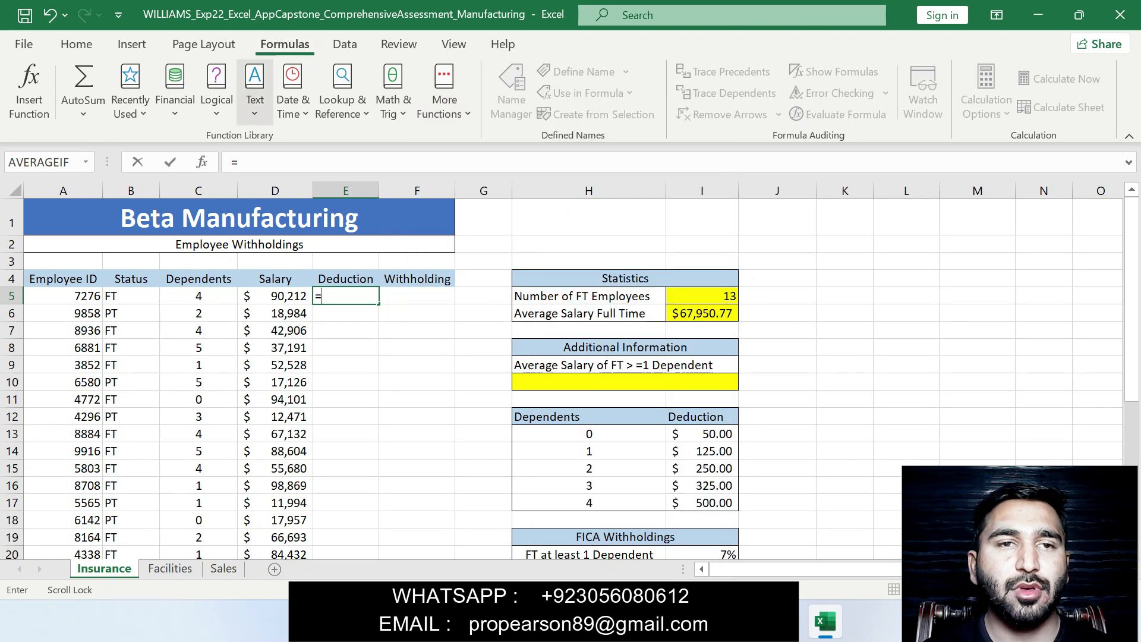
pyautogui.click(292, 98)
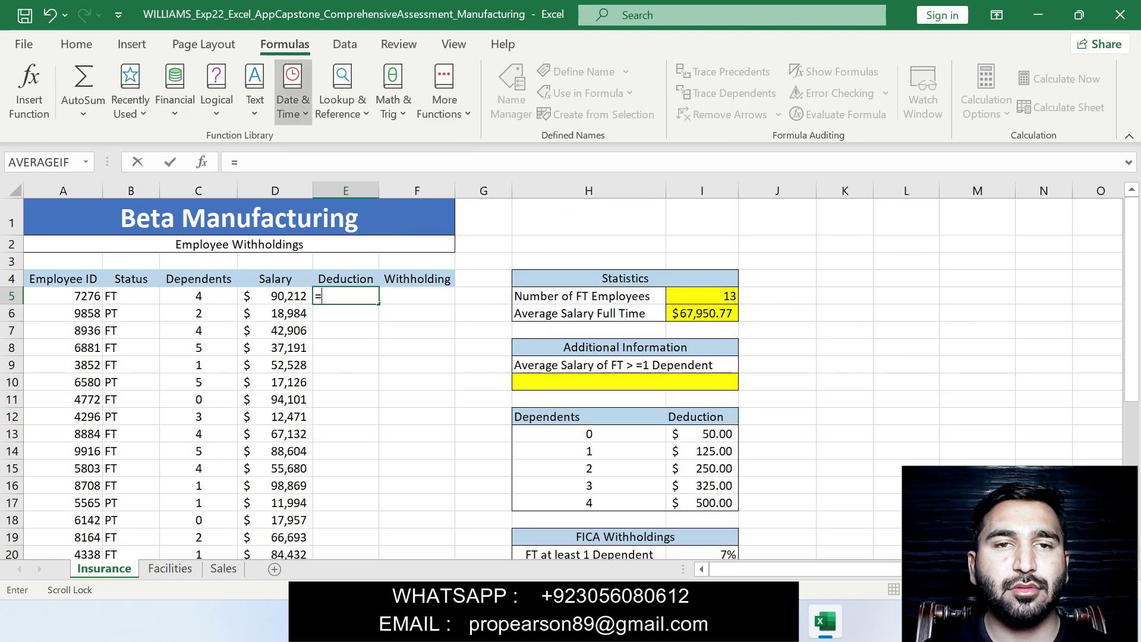
pyautogui.scroll(-3, 351, 315)
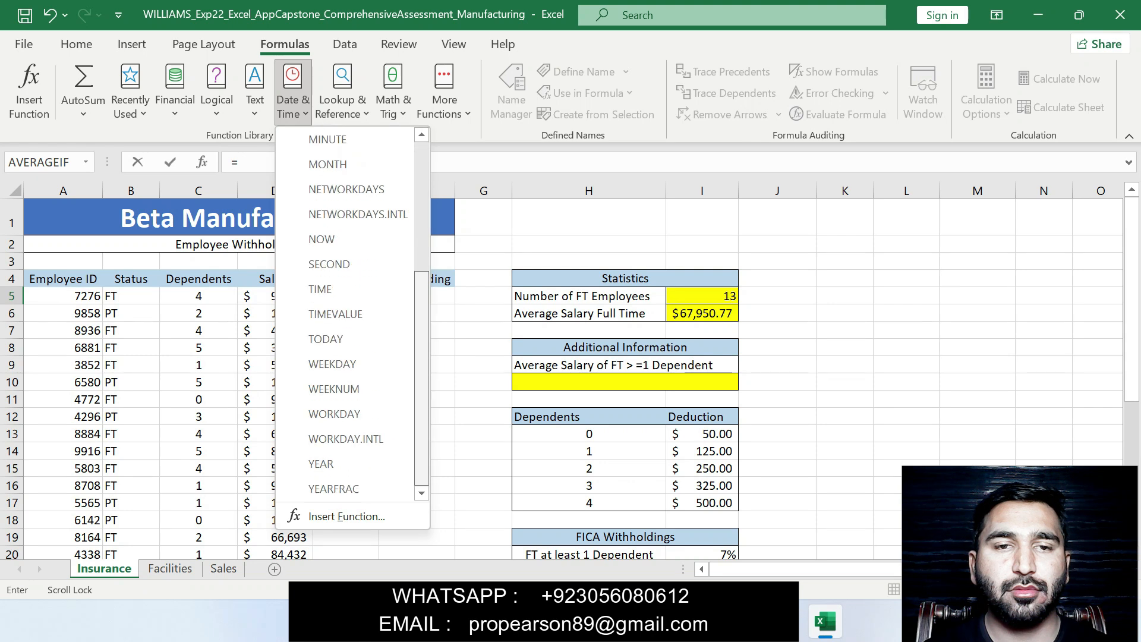
pyautogui.scroll(3, 351, 315)
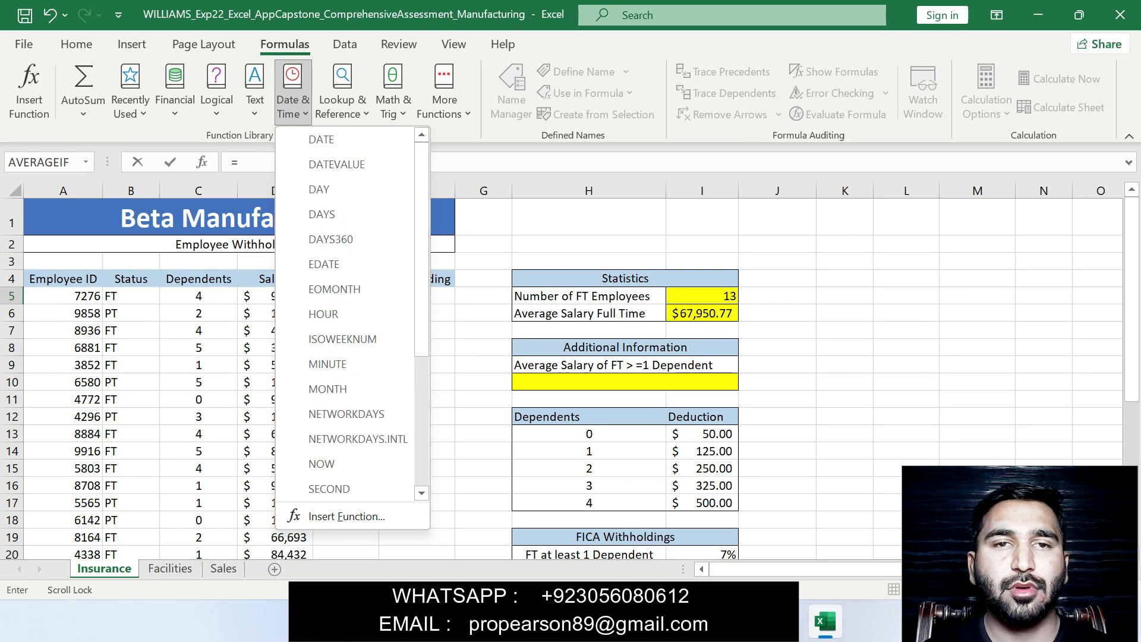
pyautogui.click(342, 98)
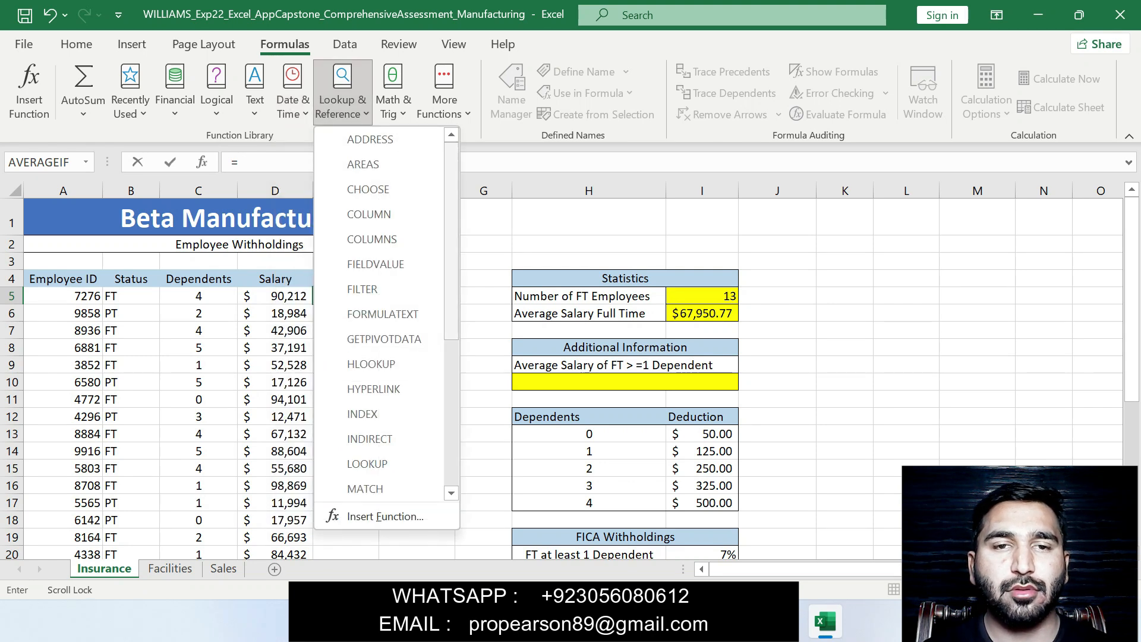
pyautogui.scroll(-3, 380, 315)
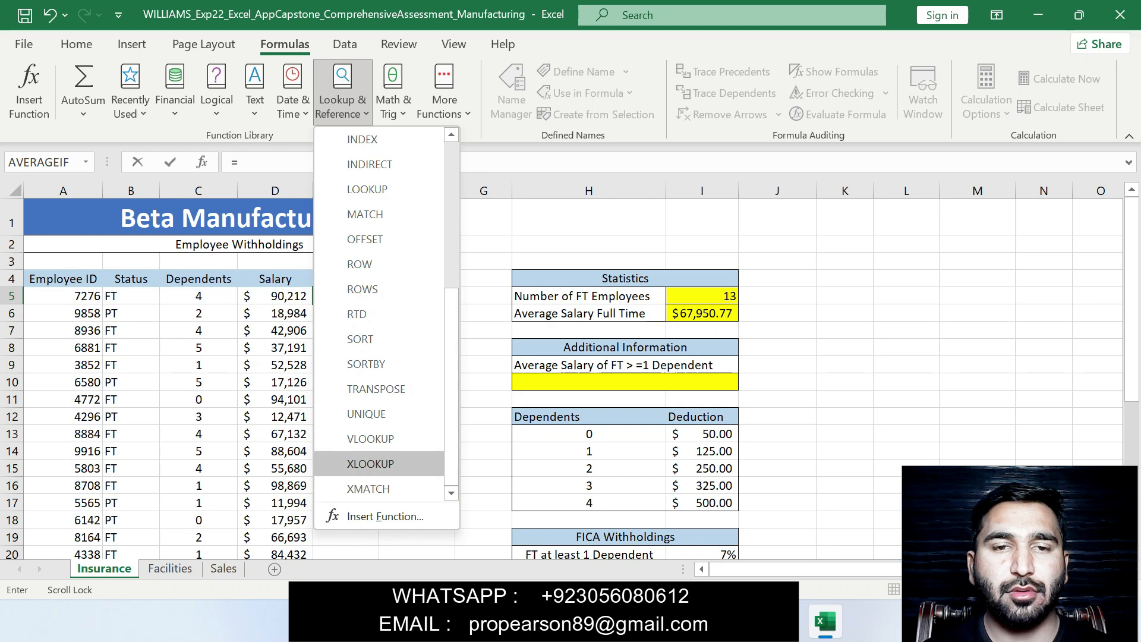
pyautogui.click(370, 438)
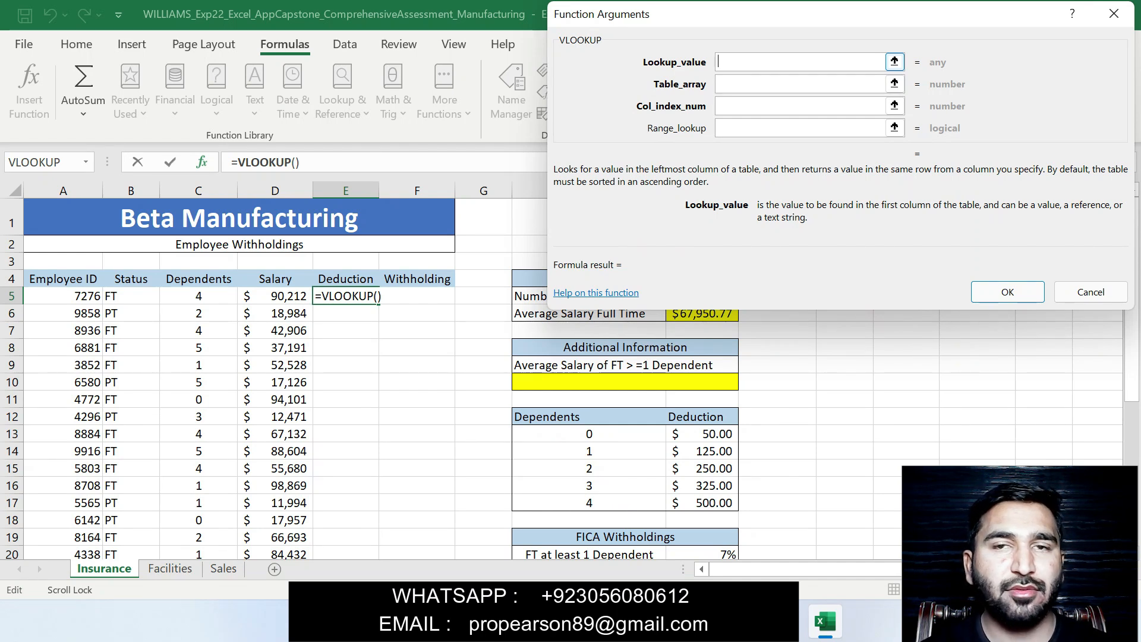
pyautogui.write('C5')
pyautogui.click(796, 84)
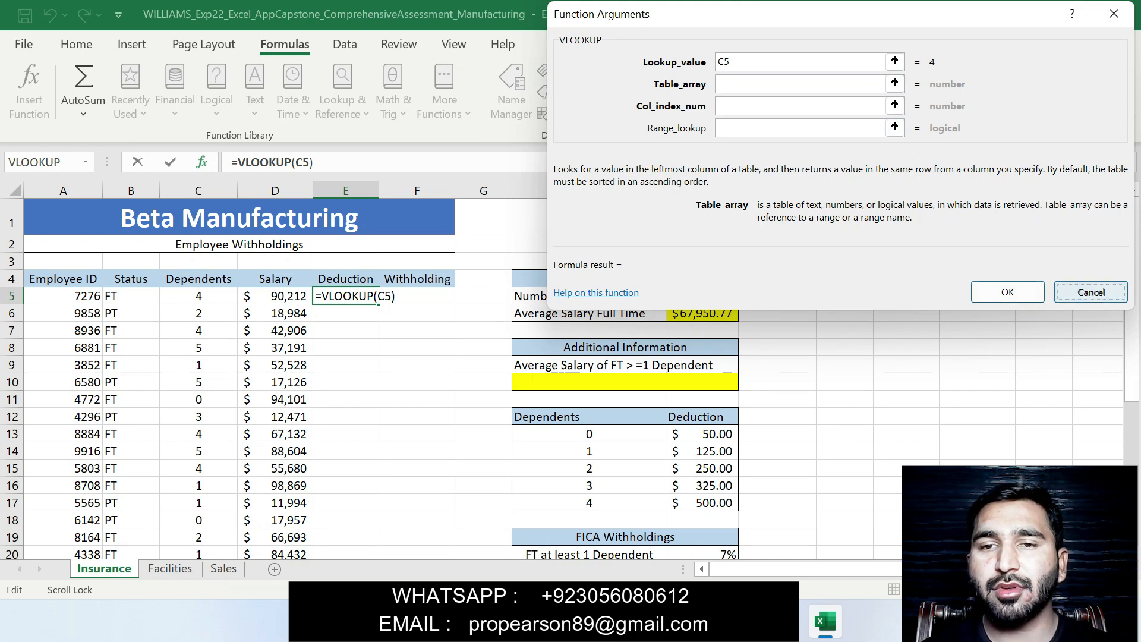
pyautogui.click(1091, 292)
# Step: Enter a VLOOKUP function in cell E5 with lookup value C5 and table array H13:I17
pyautogui.write('=')
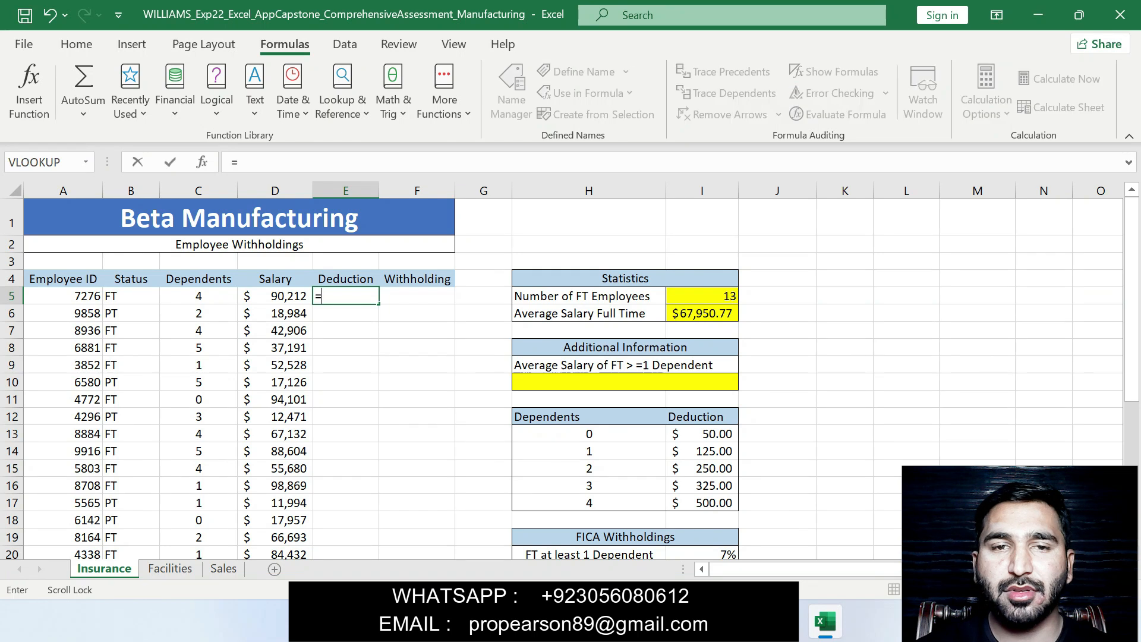
pyautogui.write('VLP')
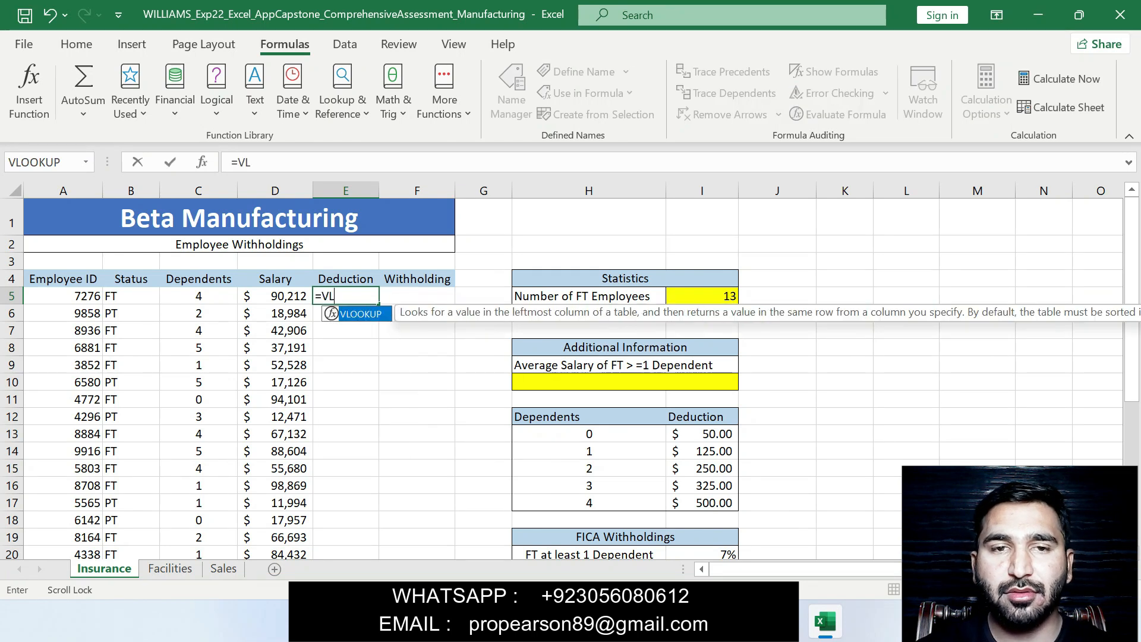
pyautogui.press('BackSpace')
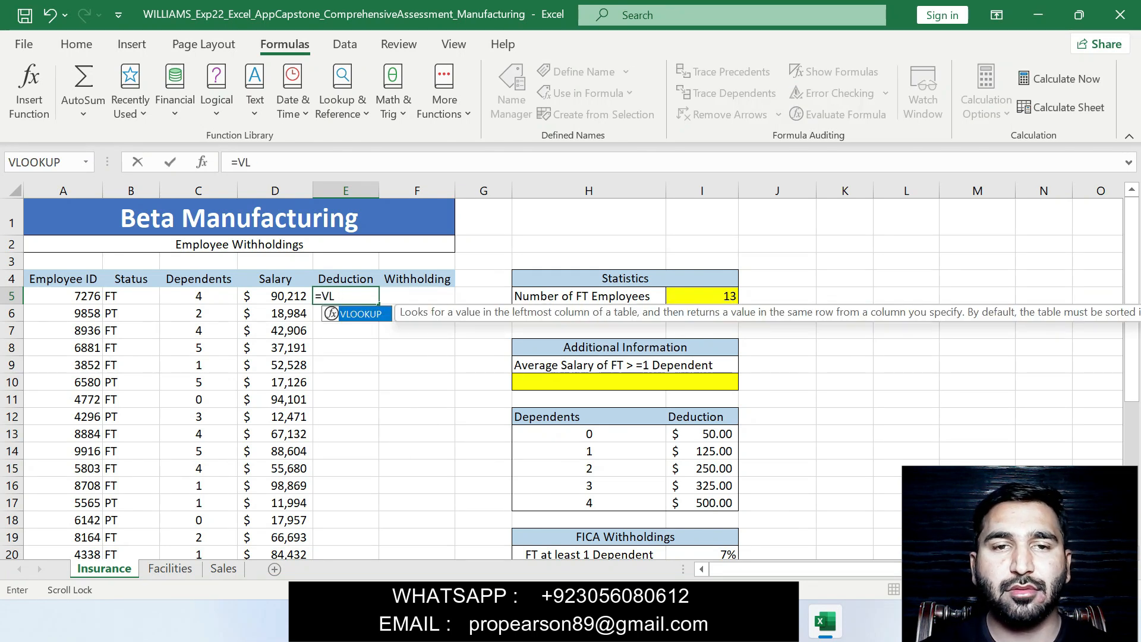
pyautogui.press('Tab')
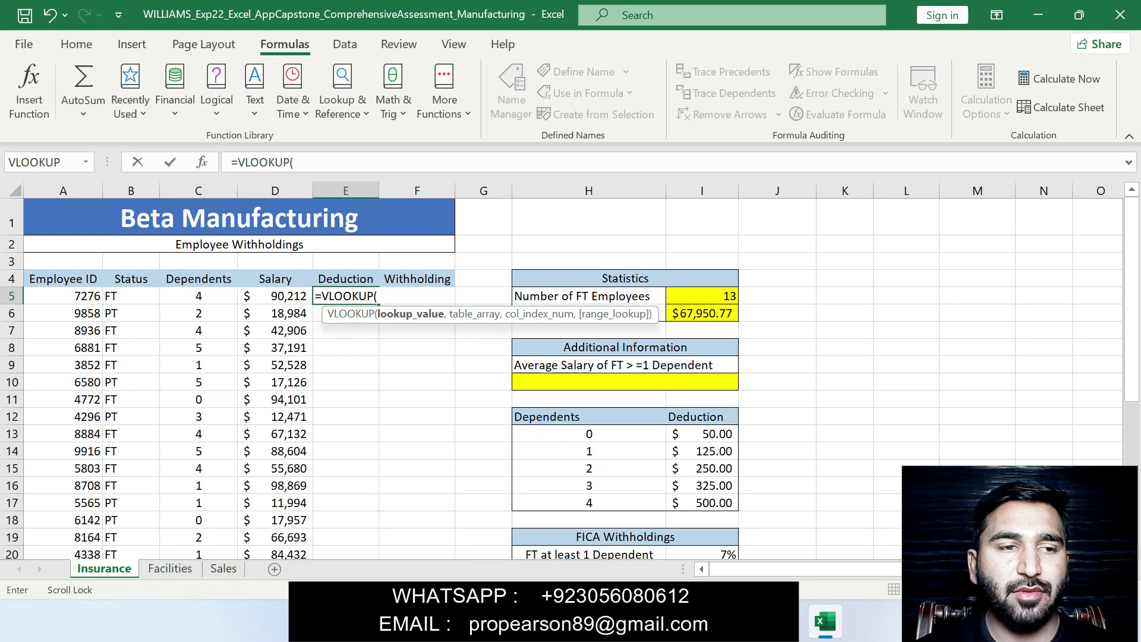
pyautogui.write('C5')
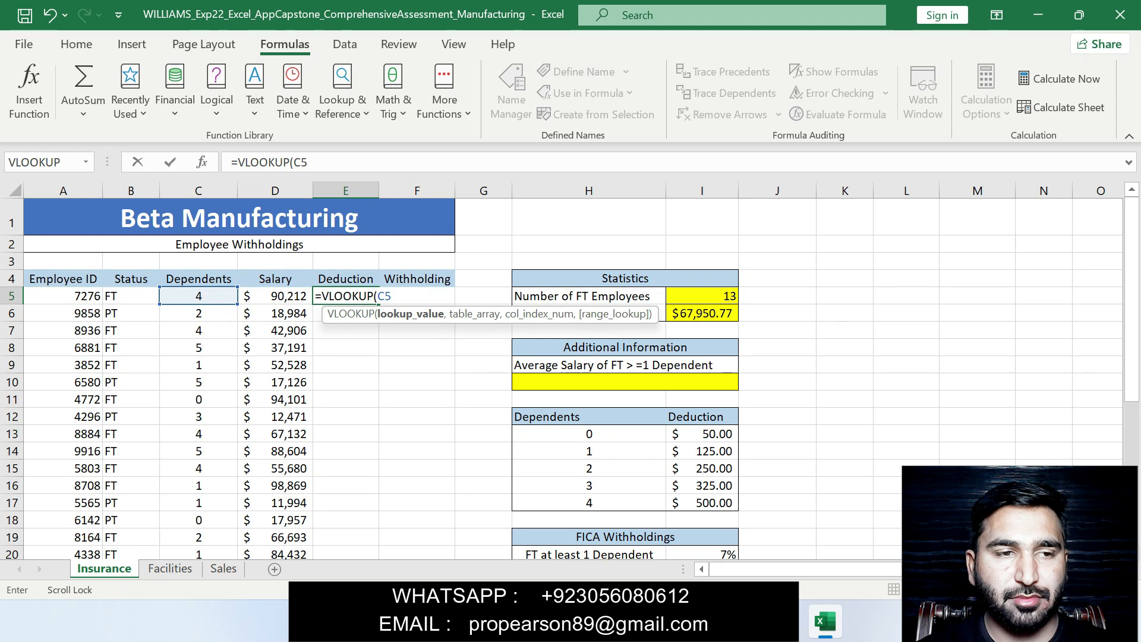
pyautogui.write(',')
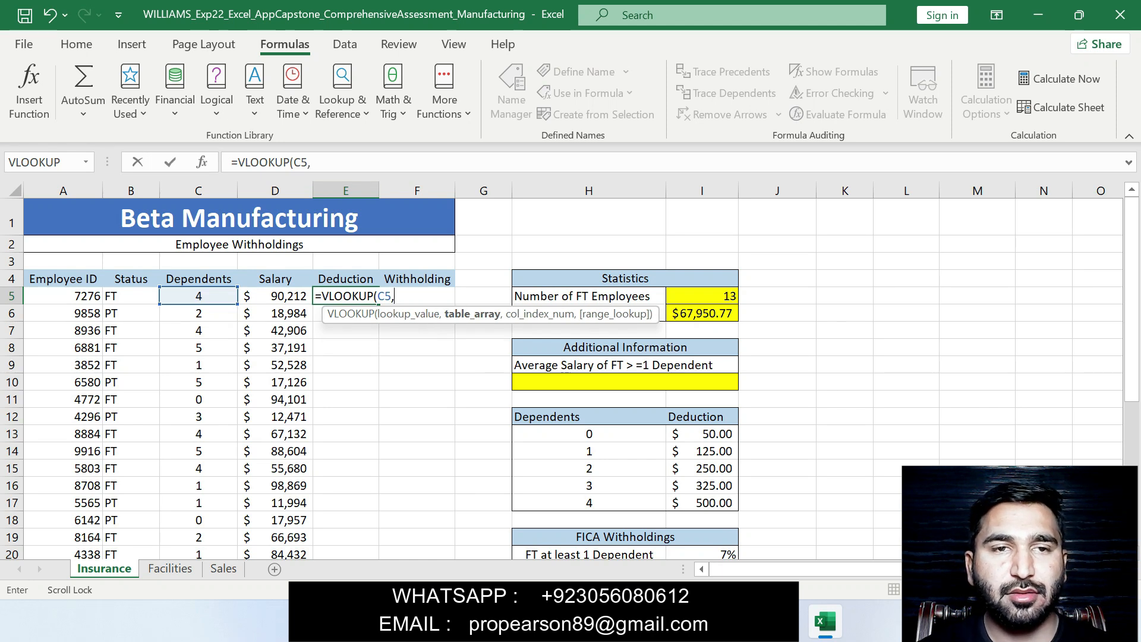
pyautogui.write('H13')
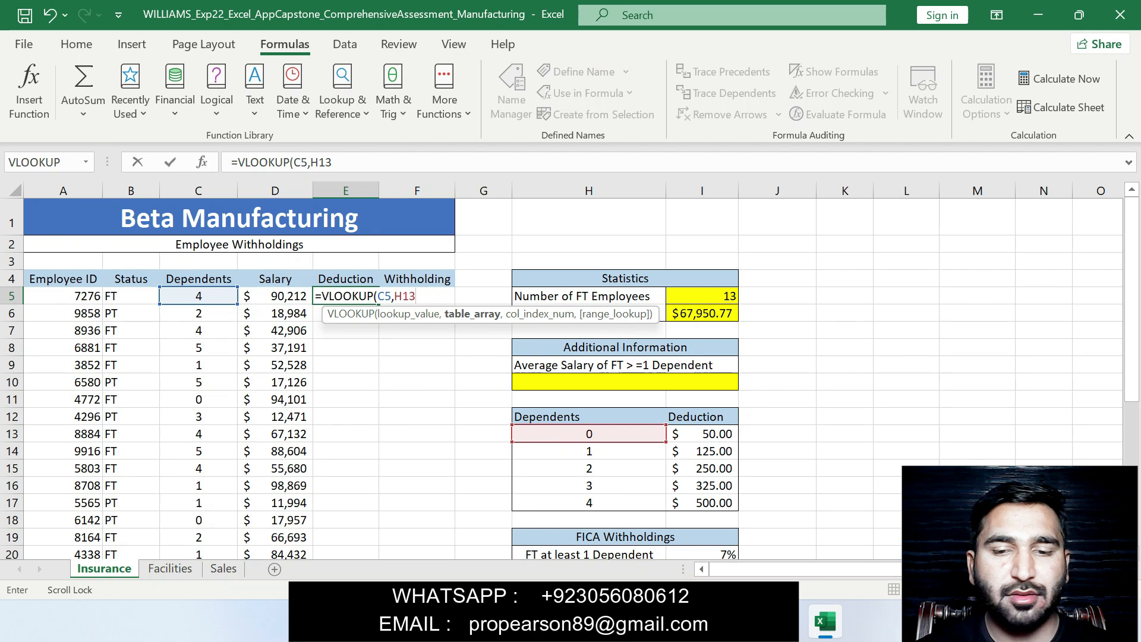
pyautogui.write(':1')
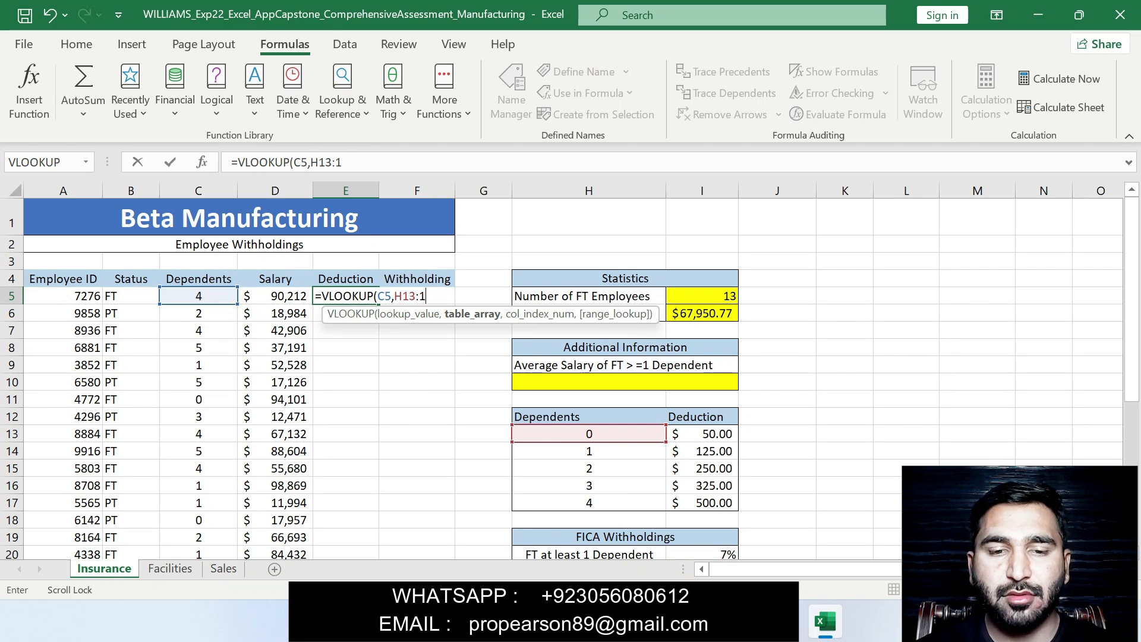
pyautogui.press('BackSpace')
pyautogui.write('I17')
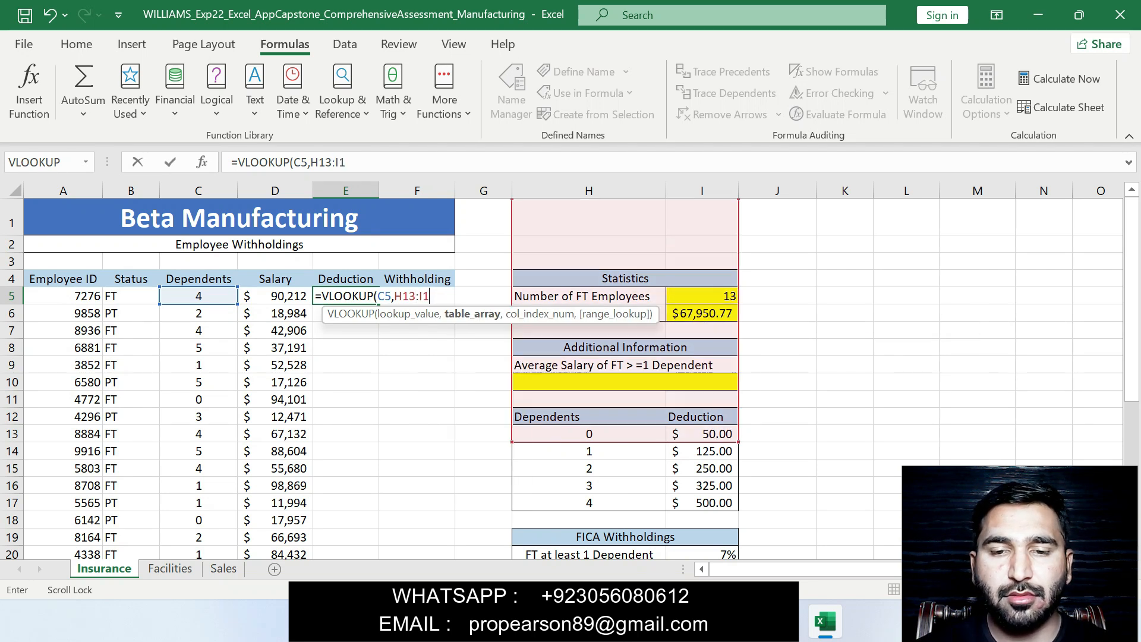
# Step: Make the VLOOKUP table array an absolute reference, $H$13:$I$17
pyautogui.click(311, 162)
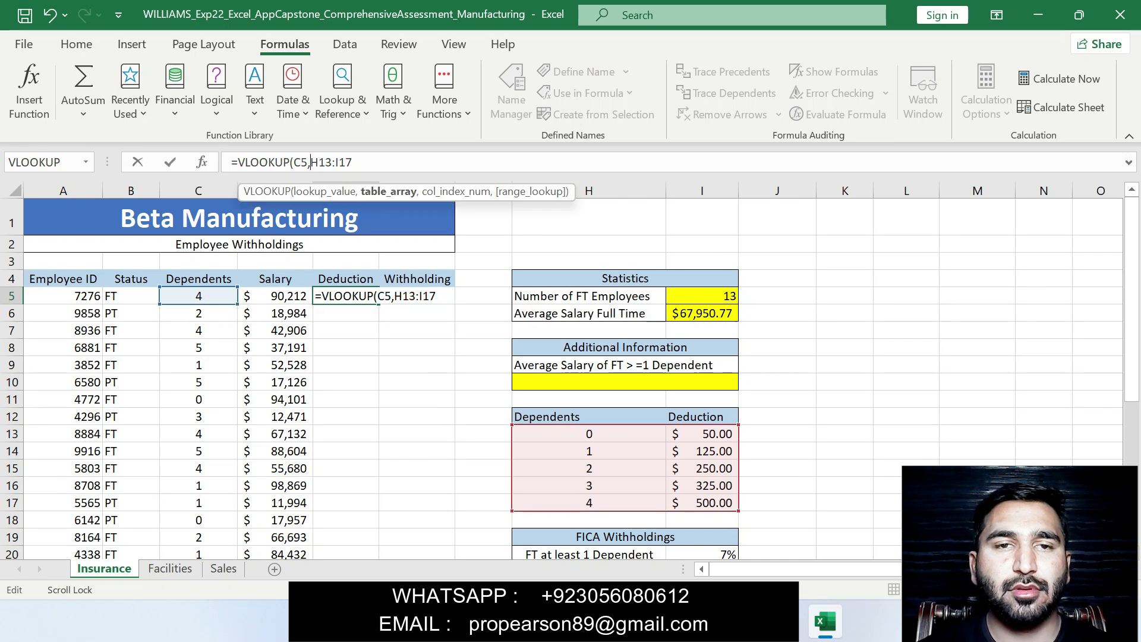
pyautogui.write('$H')
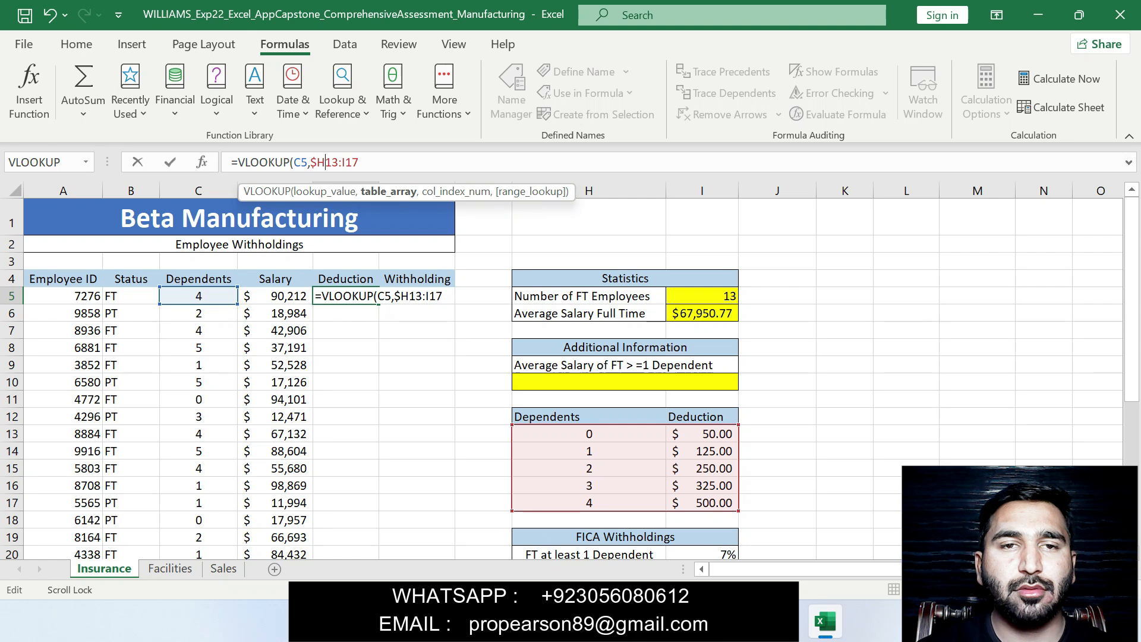
pyautogui.write('$')
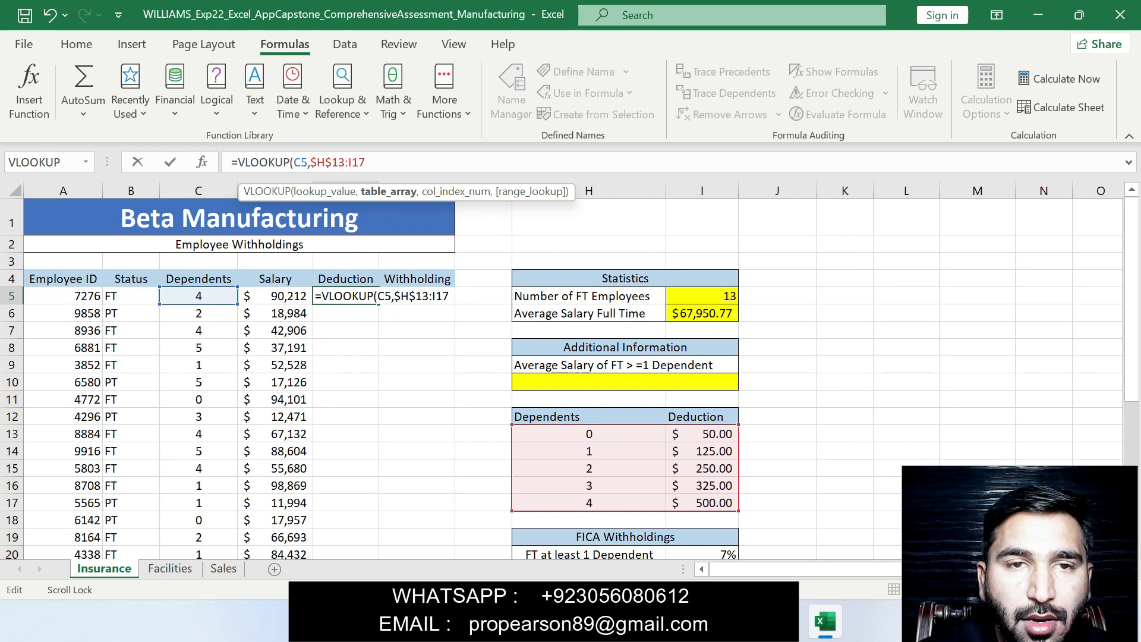
pyautogui.write('$H')
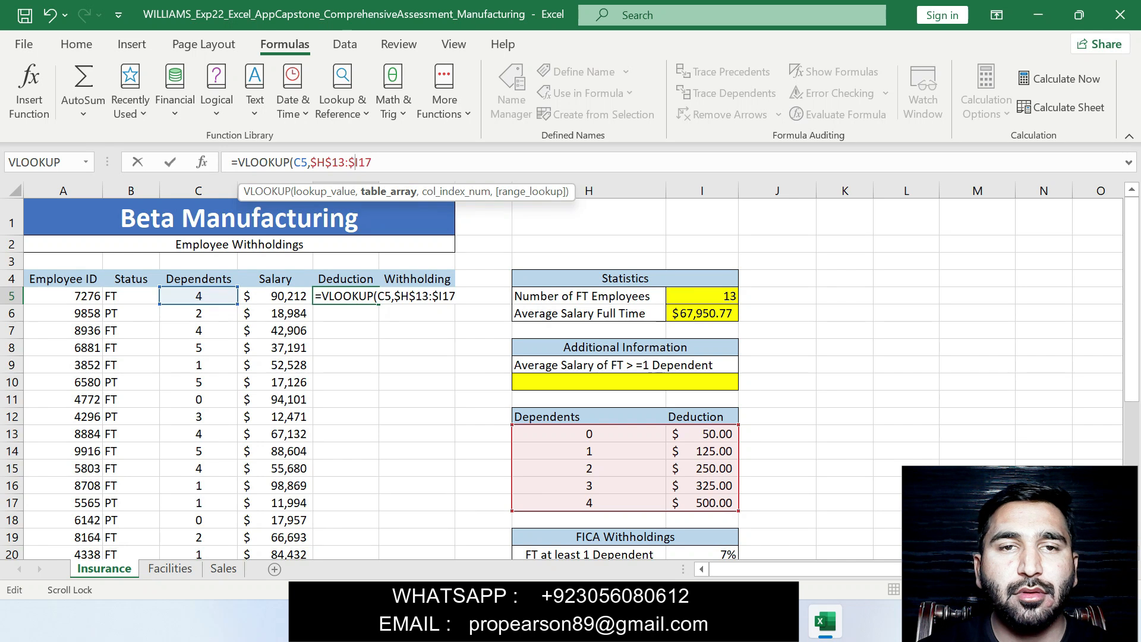
pyautogui.write('$')
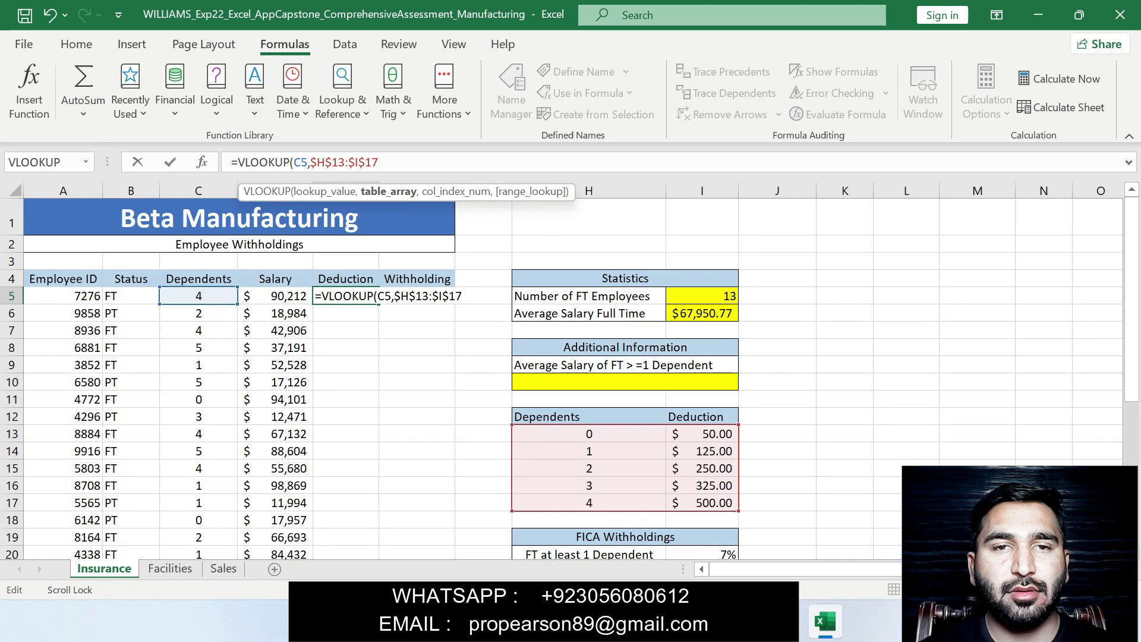
# Step: Set the VLOOKUP column index to 2, submit the formula and reselect cell E5
pyautogui.write(',2')
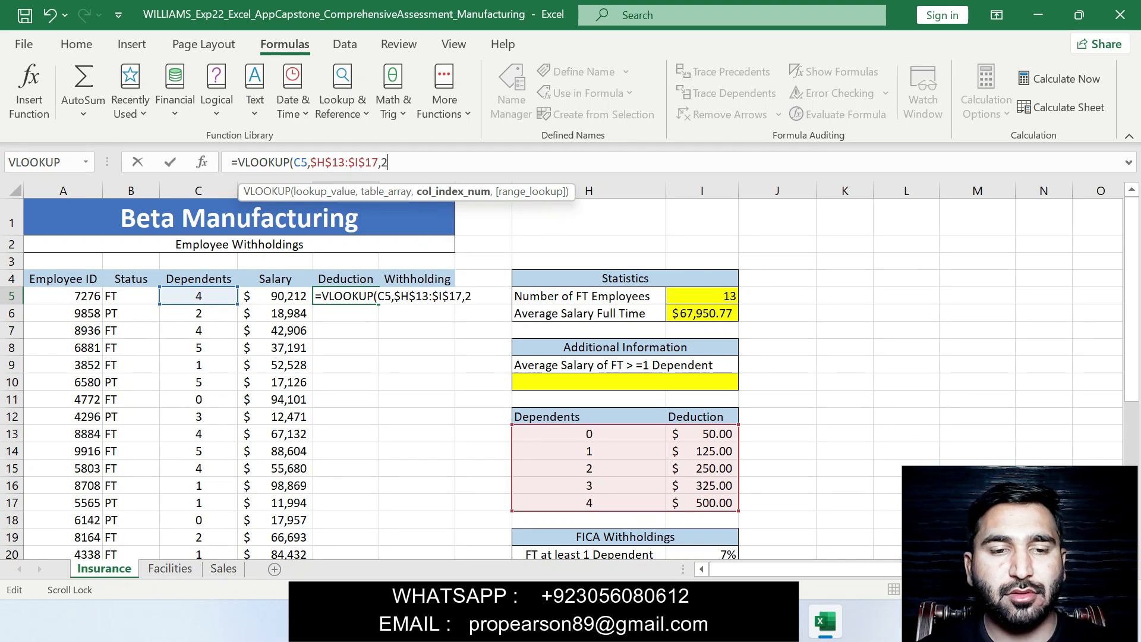
pyautogui.write(')')
pyautogui.press('Return')
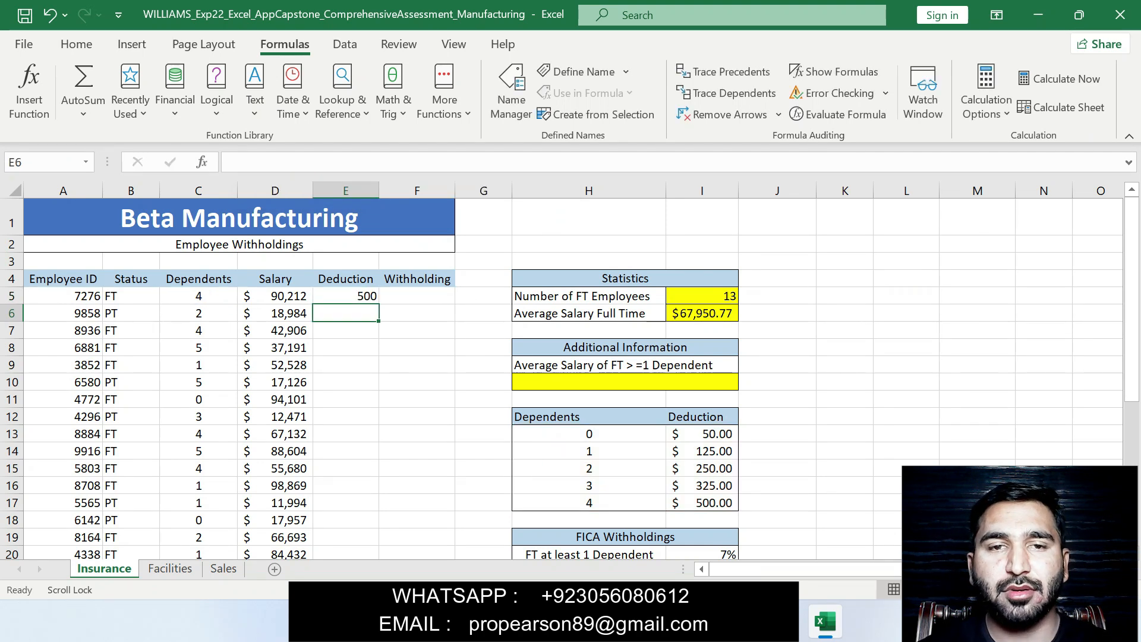
pyautogui.click(346, 296)
# Step: Return to the Word instructions, remove the highlight from step 5 and highlight the step 6 Auto Fill instruction in yellow
pyautogui.hotkey('alt', 'Tab')
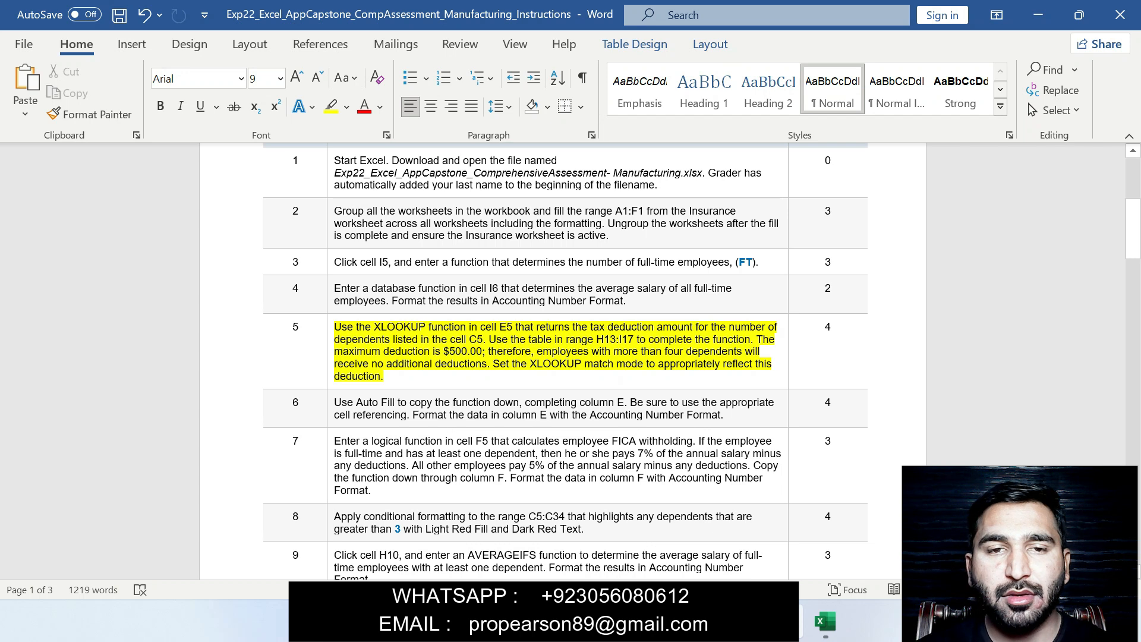
pyautogui.hotkey('ctrl', 'z')
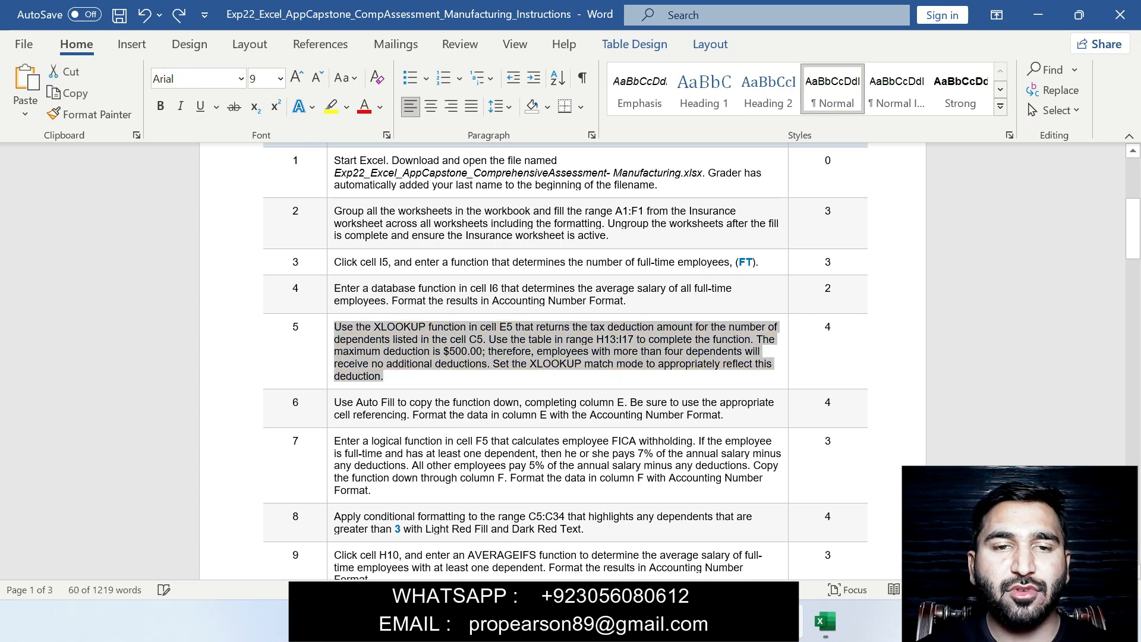
pyautogui.moveTo(334, 402); pyautogui.dragTo(690, 414)
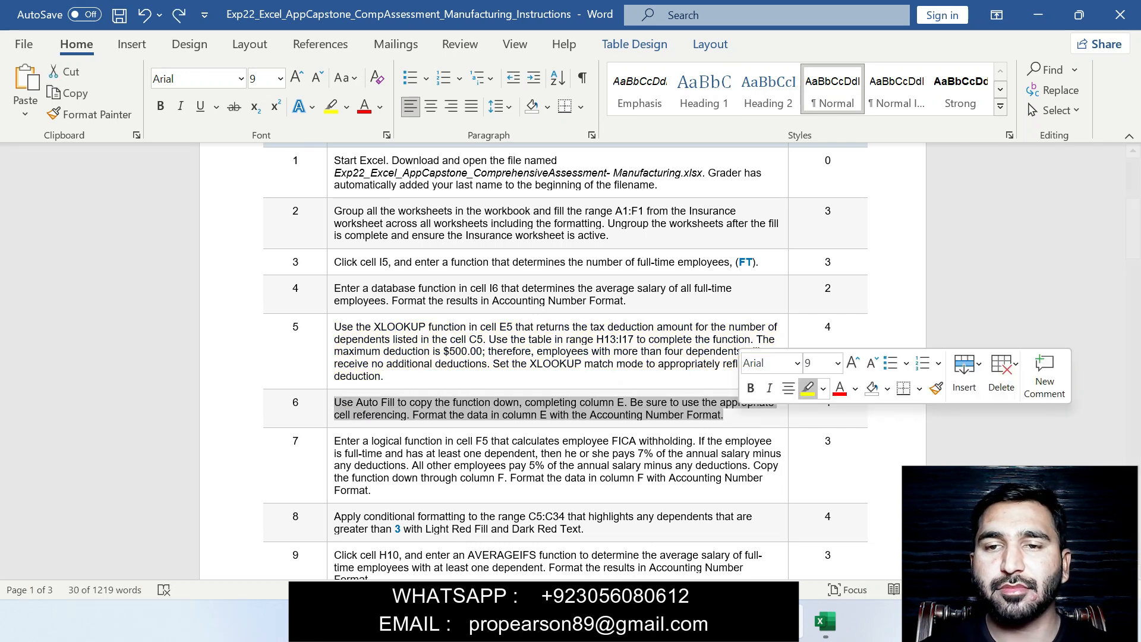
pyautogui.hotkey('ctrl', 'alt', 'h')
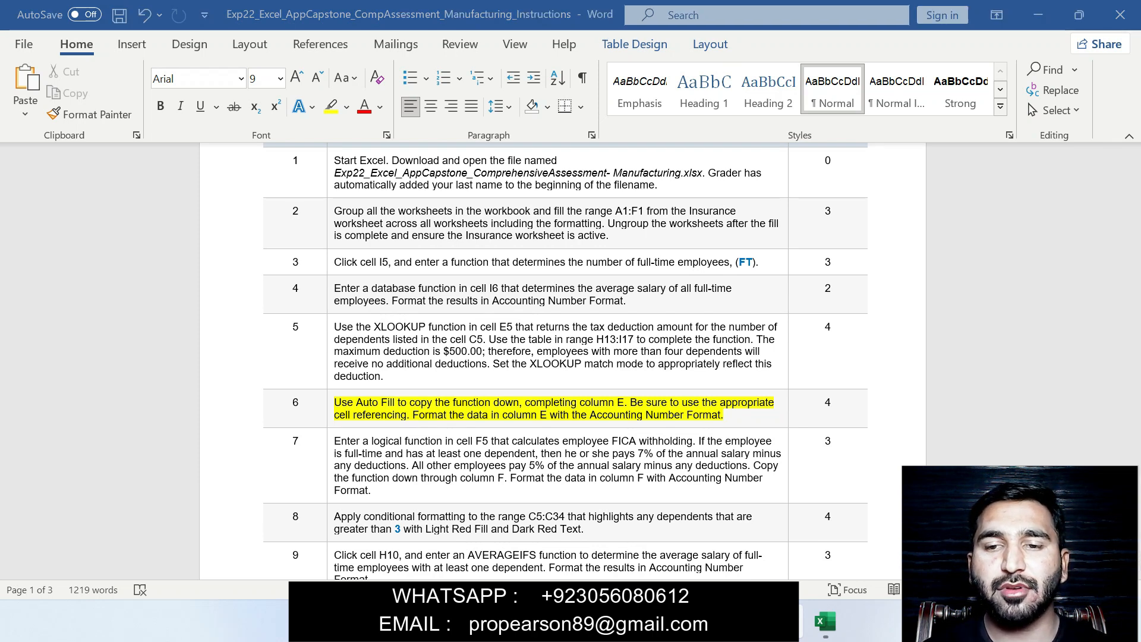
# Step: Switch to the Excel workbook, copy the E5 deduction formula down column E and apply the Accounting Number Format to the filled cells
pyautogui.hotkey('alt', 'Tab')
pyautogui.moveTo(378, 303); pyautogui.dragTo(378, 526)
pyautogui.moveTo(1131, 400); pyautogui.dragTo(1131, 247)
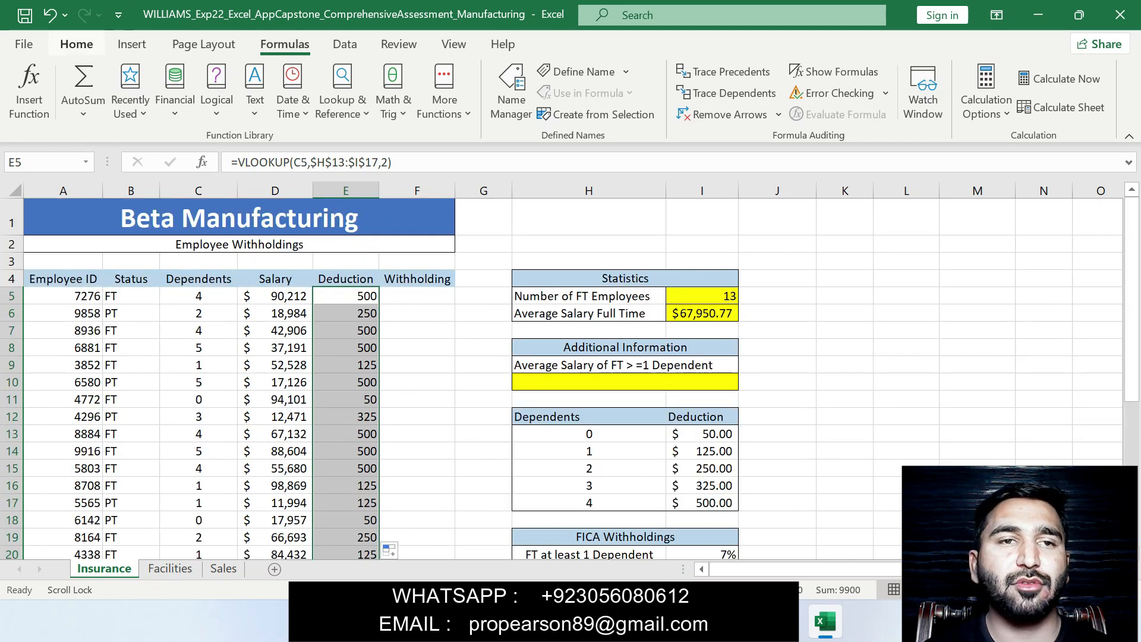
pyautogui.click(76, 44)
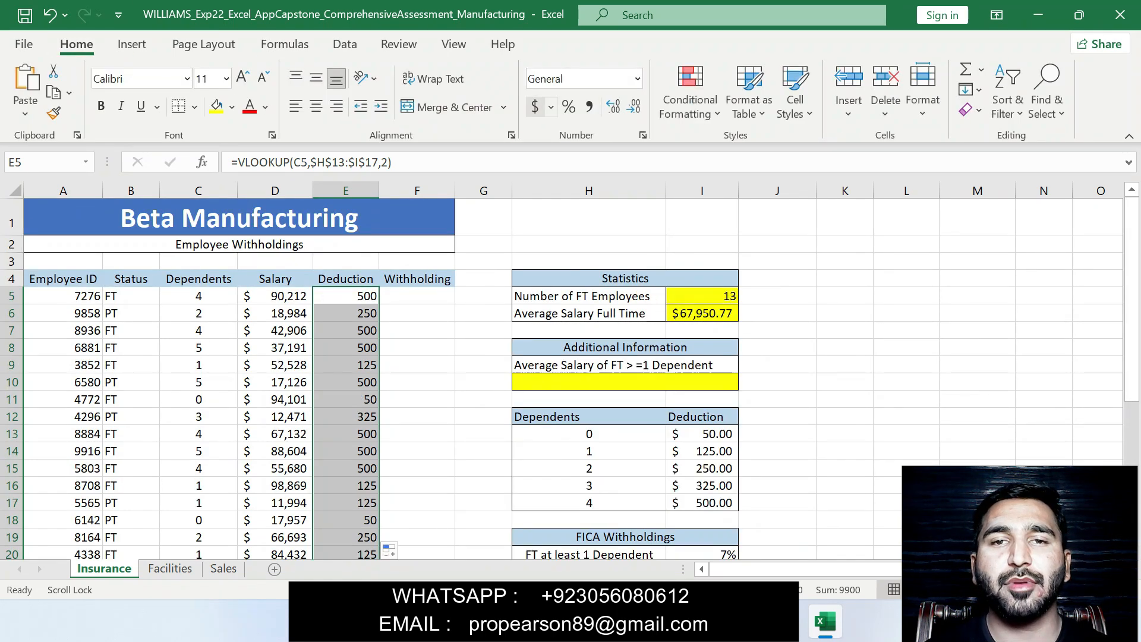
pyautogui.click(535, 107)
# Step: Return to the Word instructions, remove the highlight from step 6 and highlight the step 7 logical function instruction in yellow
pyautogui.hotkey('alt', 'Tab')
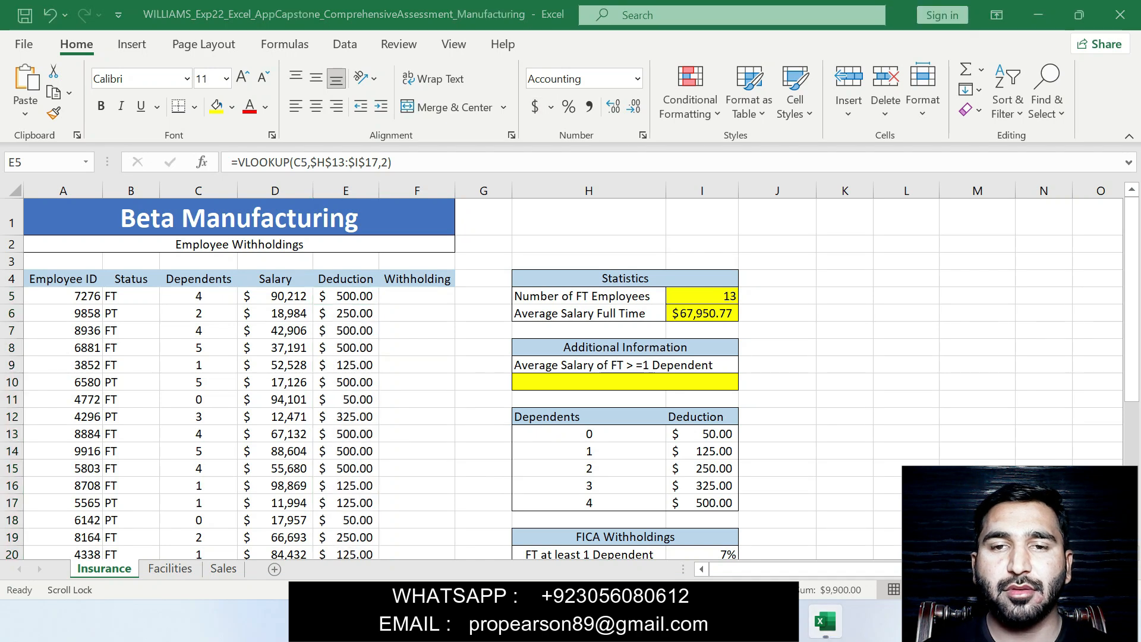
pyautogui.tripleClick(553, 409)
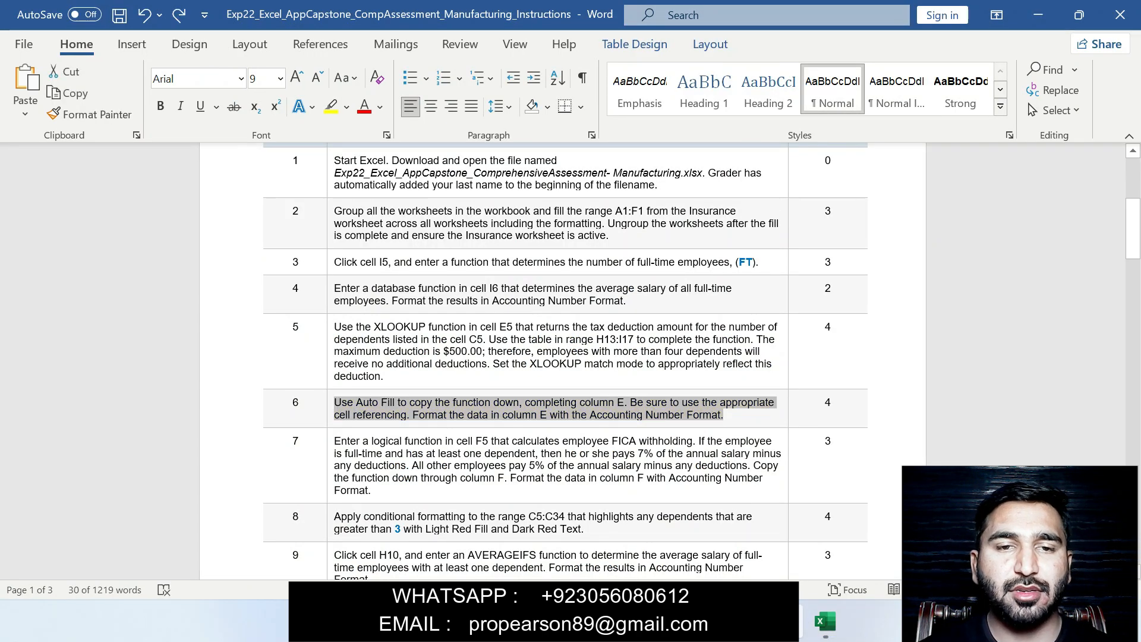
pyautogui.moveTo(334, 441); pyautogui.dragTo(382, 492)
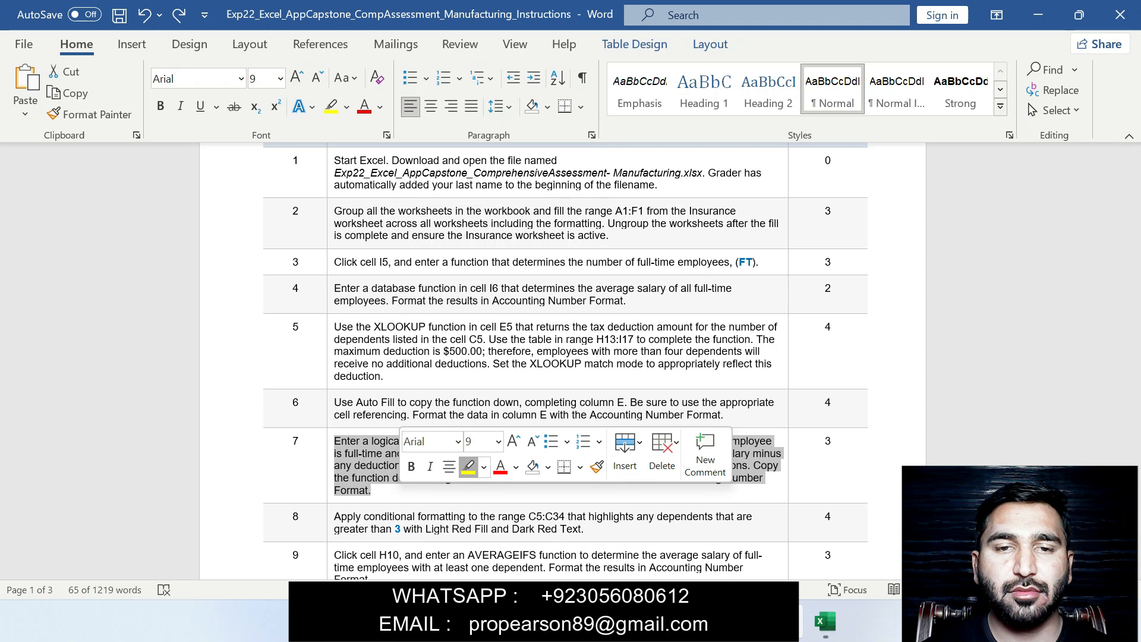
pyautogui.click(468, 467)
pyautogui.moveTo(1132, 230)
pyautogui.mouseDown()
pyautogui.moveTo(1132, 266)
pyautogui.moveTo(1132, 243)
pyautogui.mouseUp()
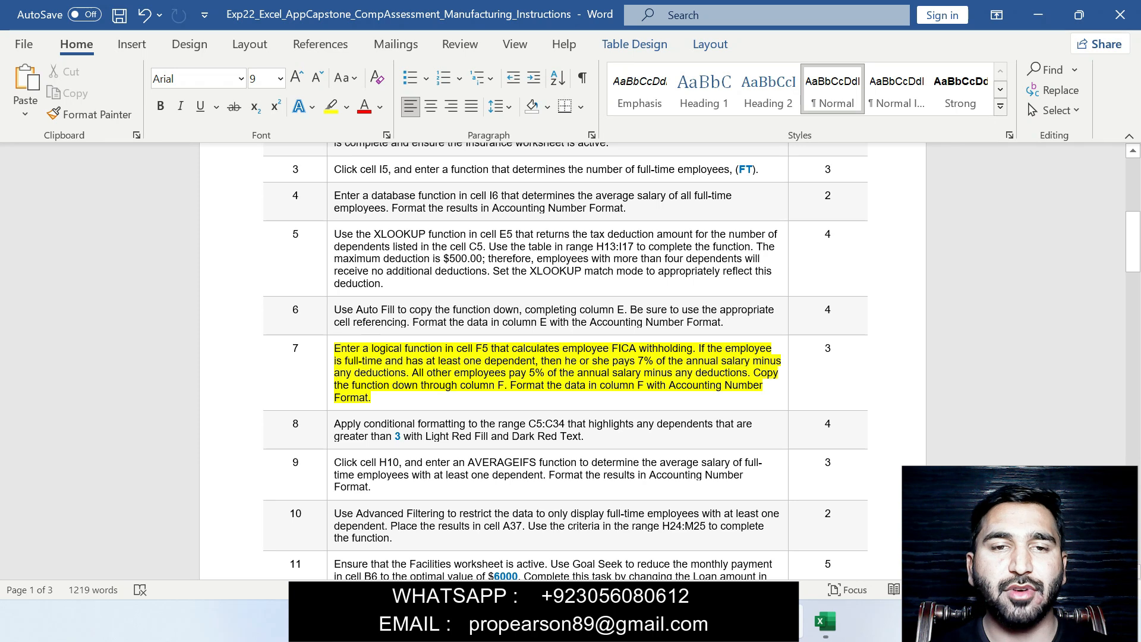
pyautogui.moveTo(334, 348); pyautogui.dragTo(372, 398)
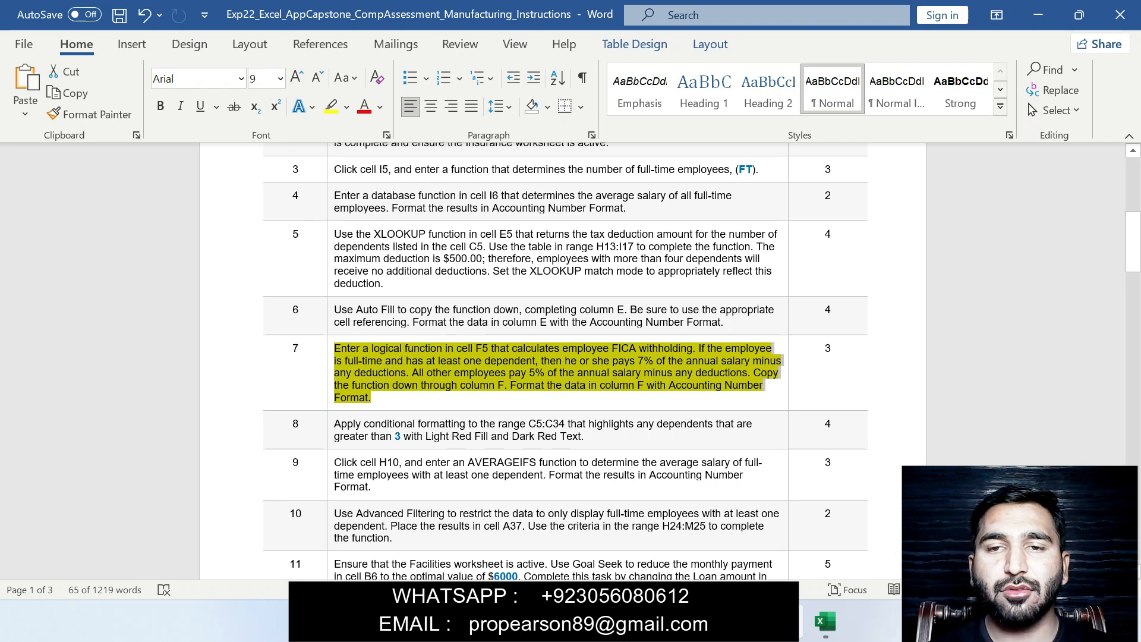
# Step: Switch to the Excel workbook and start an IF function with a nested AND function in cell F5
pyautogui.hotkey('alt', 'Tab')
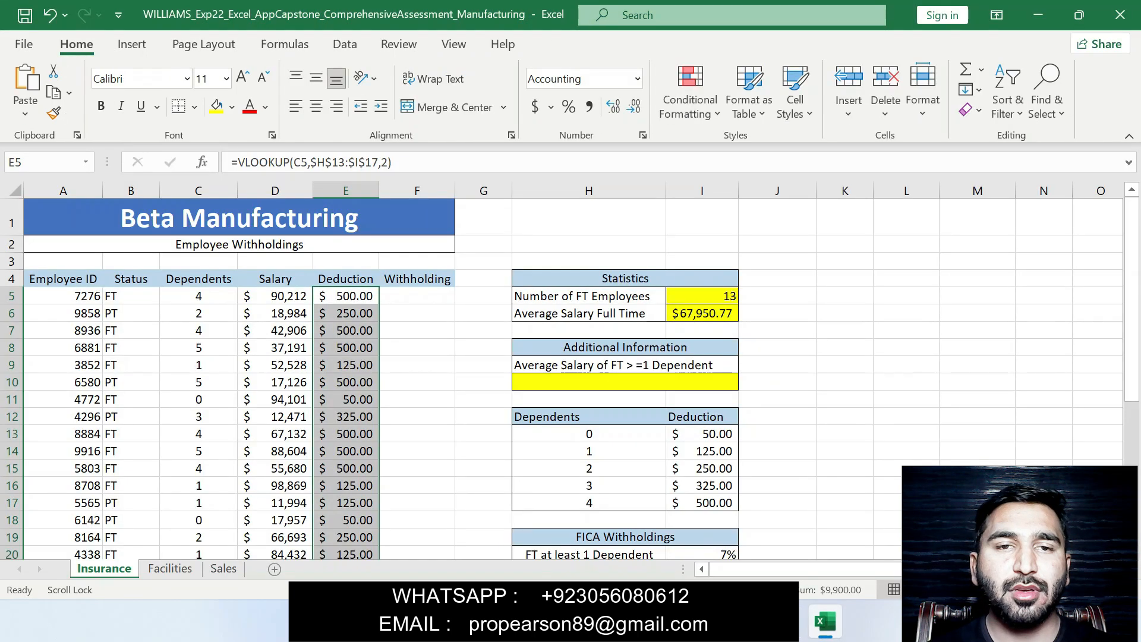
pyautogui.click(417, 296)
pyautogui.write('=')
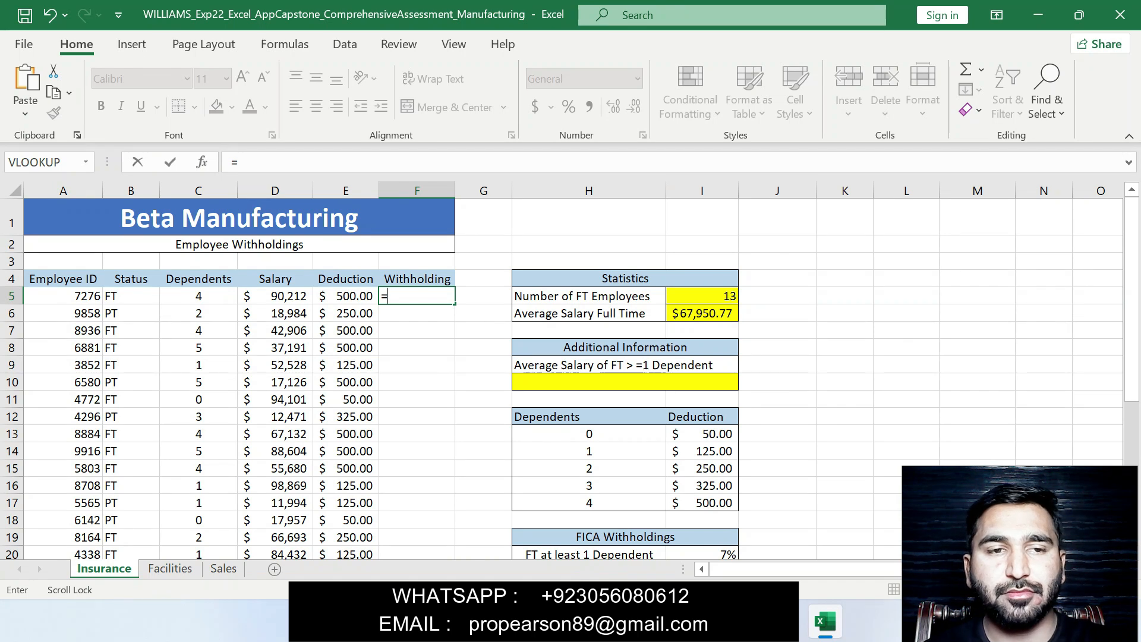
pyautogui.write('I9')
pyautogui.press('BackSpace')
pyautogui.press('BackSpace')
pyautogui.write('IF')
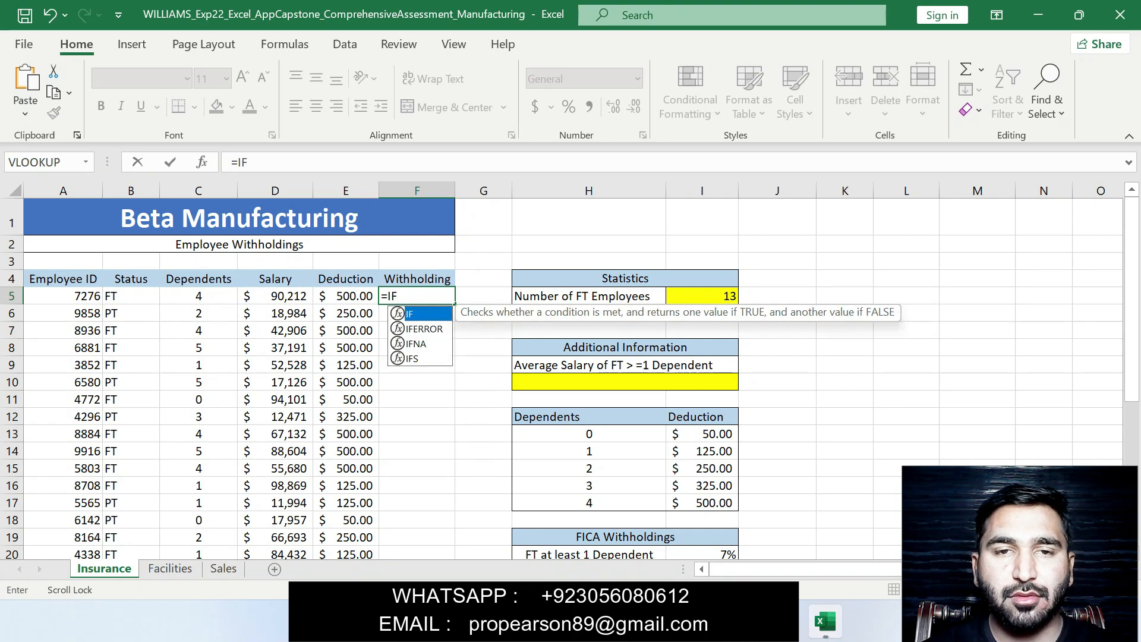
pyautogui.write('(')
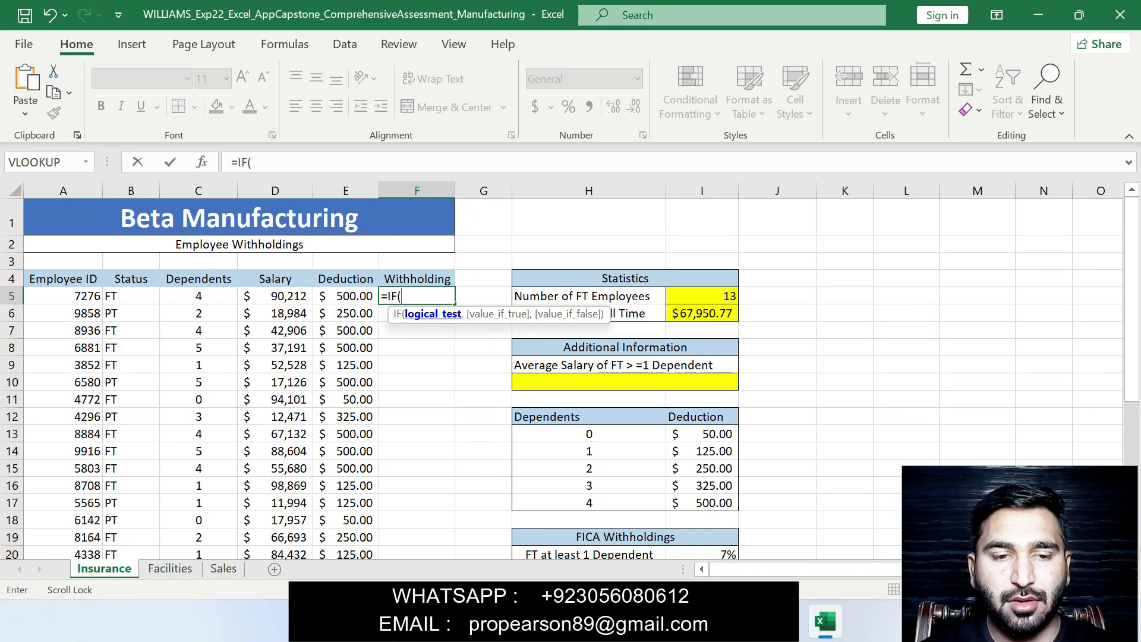
pyautogui.write('AND')
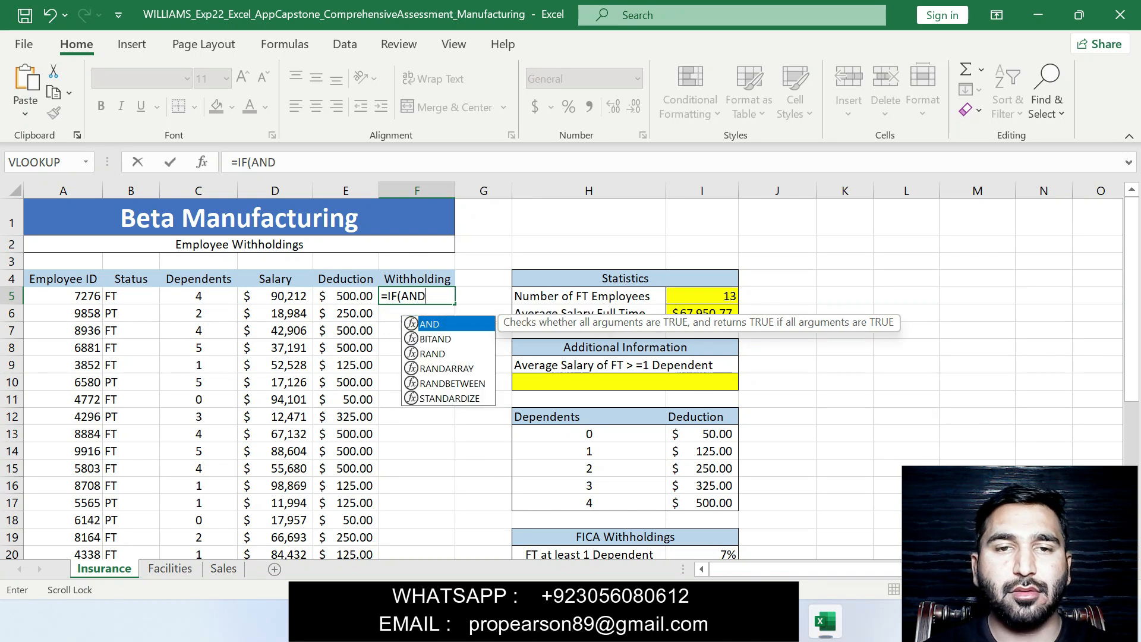
pyautogui.write('(')
pyautogui.hotkey('alt', 'Tab')
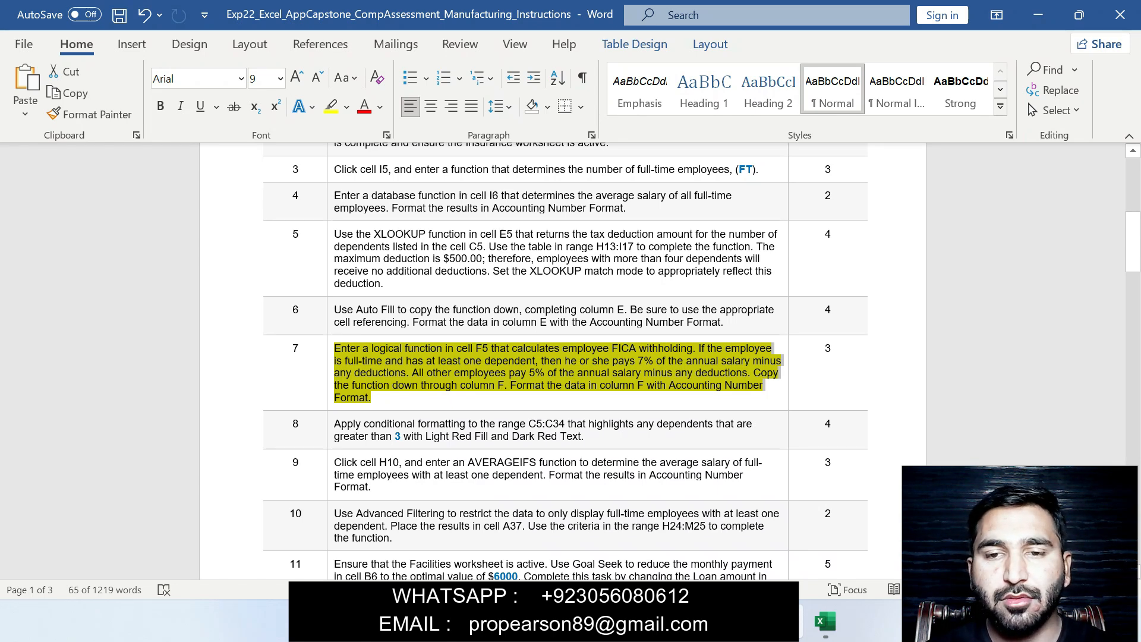
pyautogui.hotkey('alt', 'Tab')
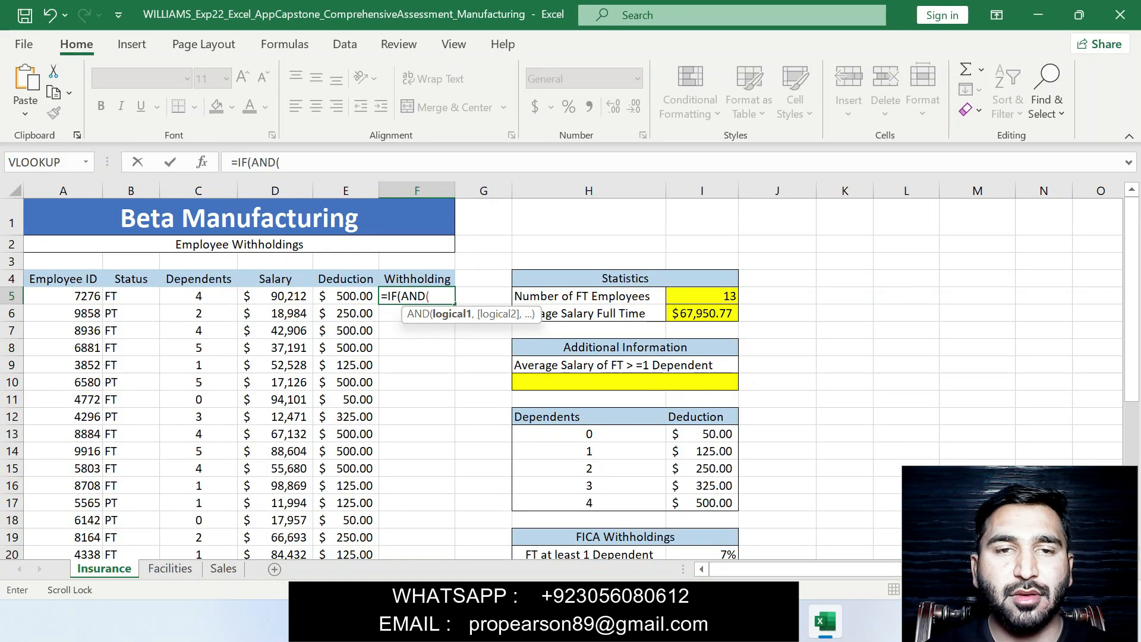
# Step: Complete the AND test in the F5 formula with the conditions B5="FT" and C5>=1
pyautogui.write('B5')
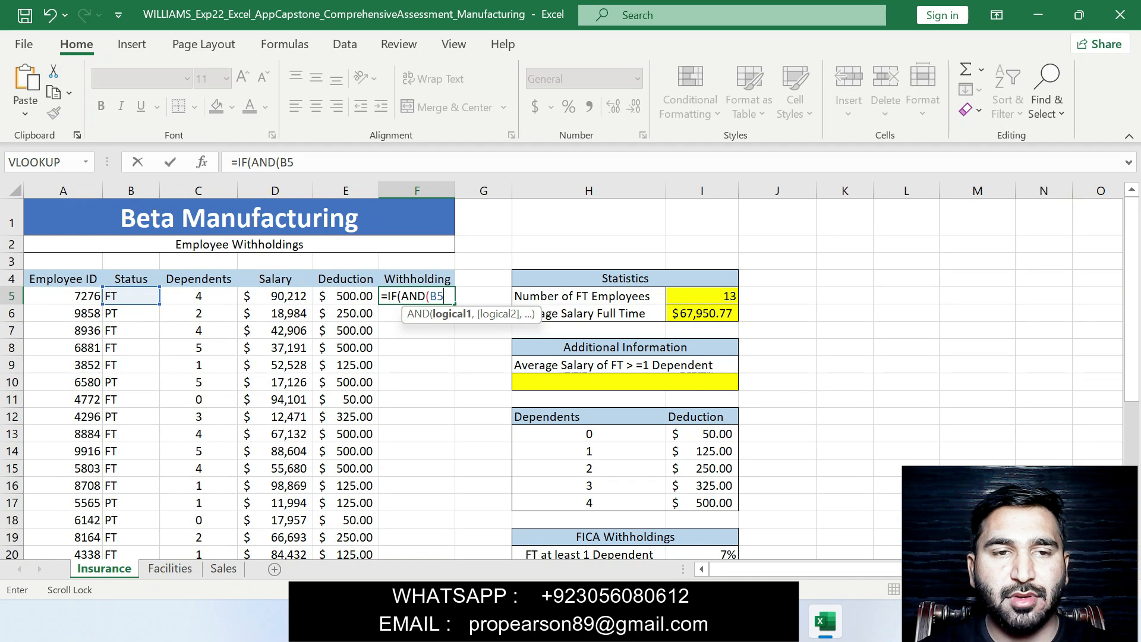
pyautogui.write('=')
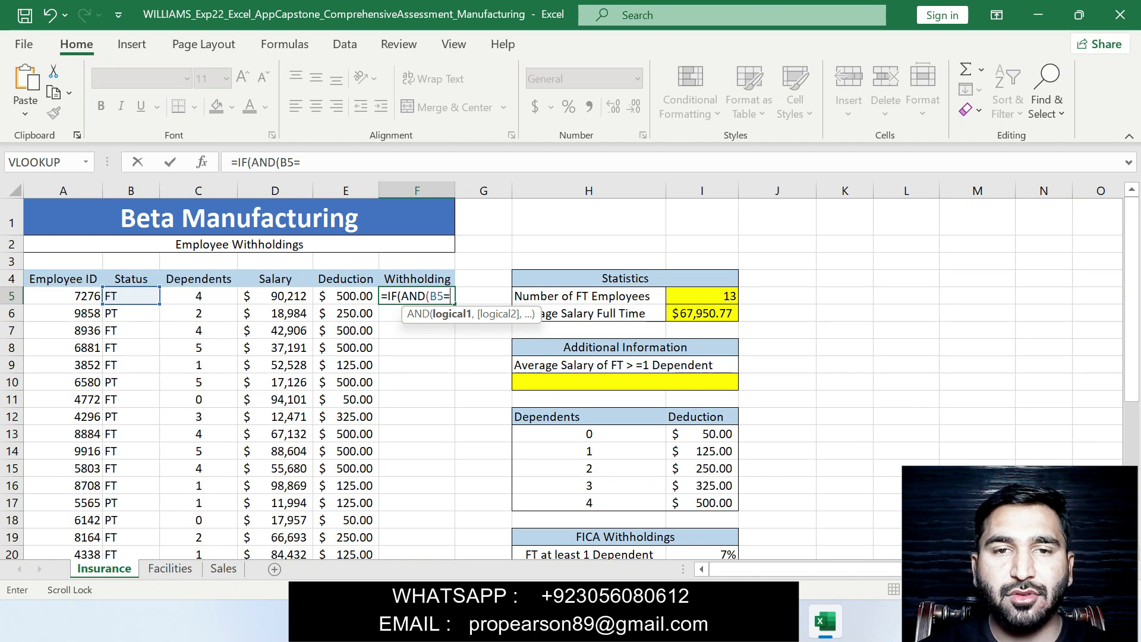
pyautogui.write('"FT"')
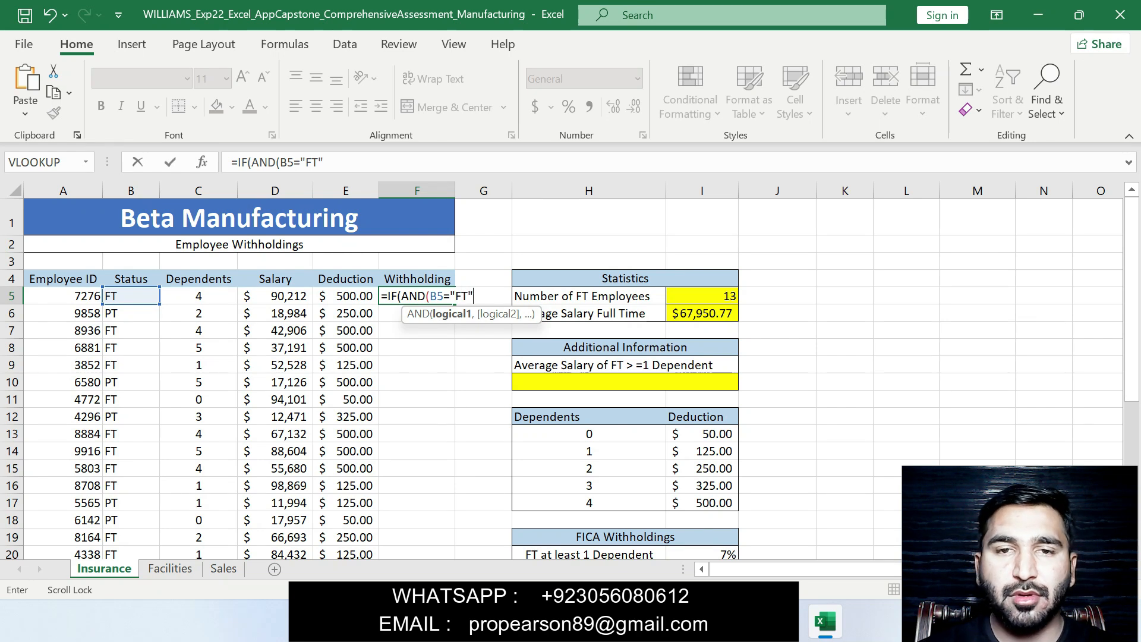
pyautogui.write(',C5')
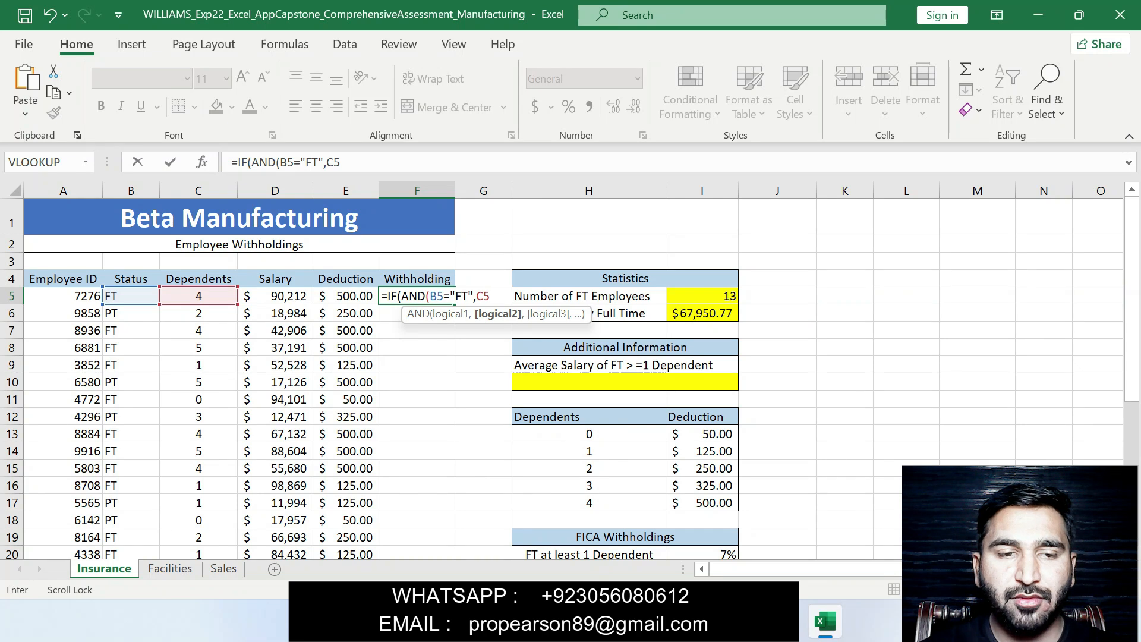
pyautogui.write('>')
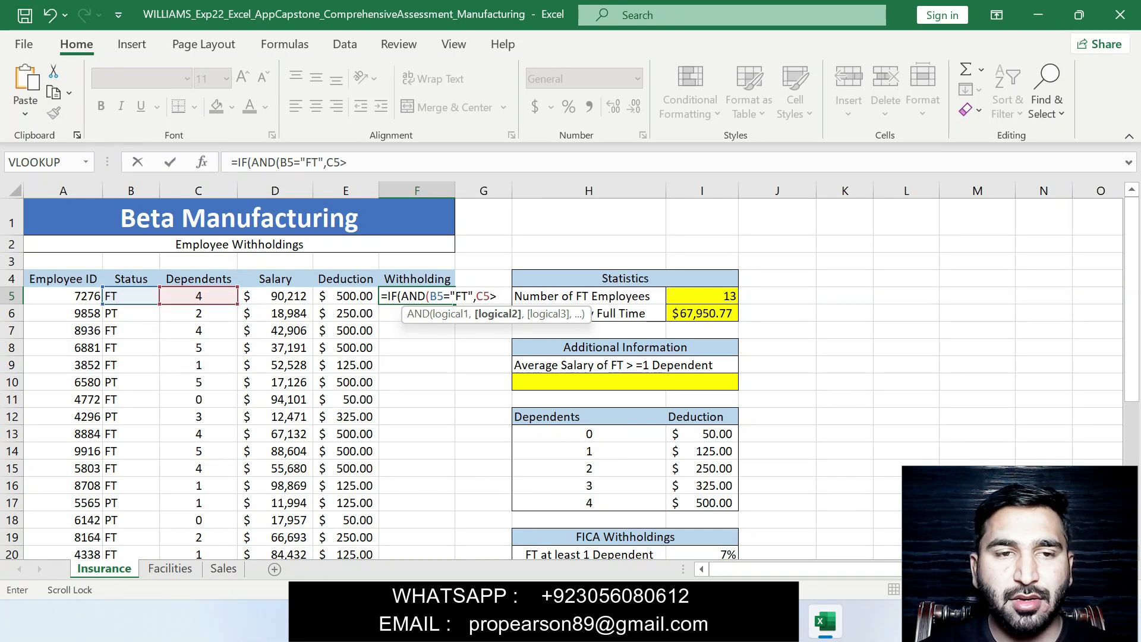
pyautogui.write('=1),')
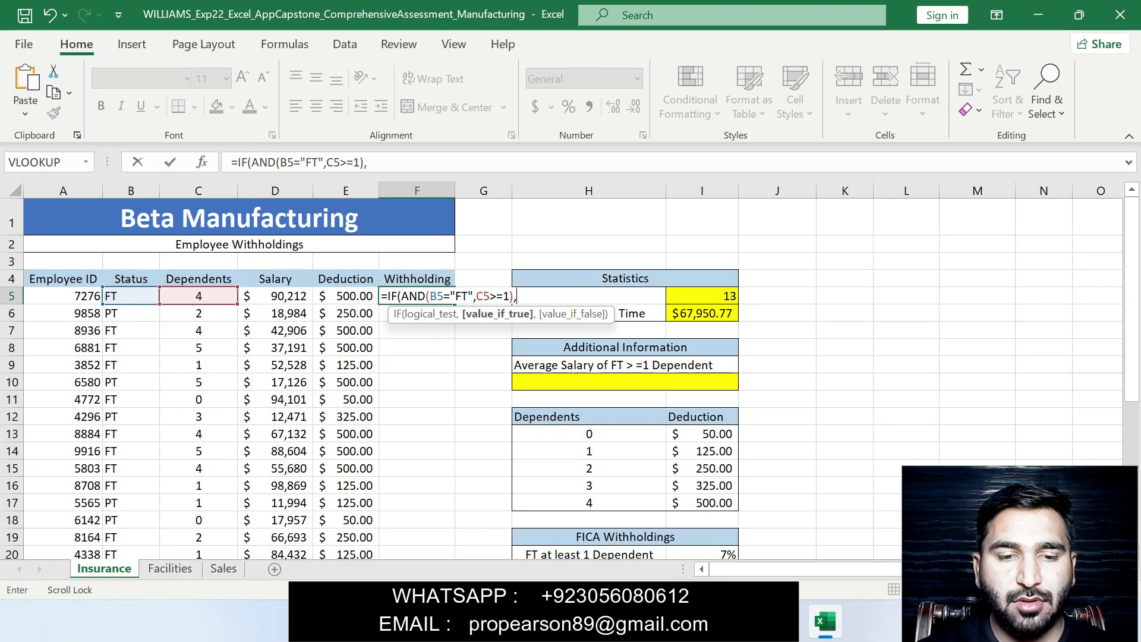
# Step: Enter (D5-E5)*$I$20 as the value if true in the F5 IF formula
pyautogui.write('(')
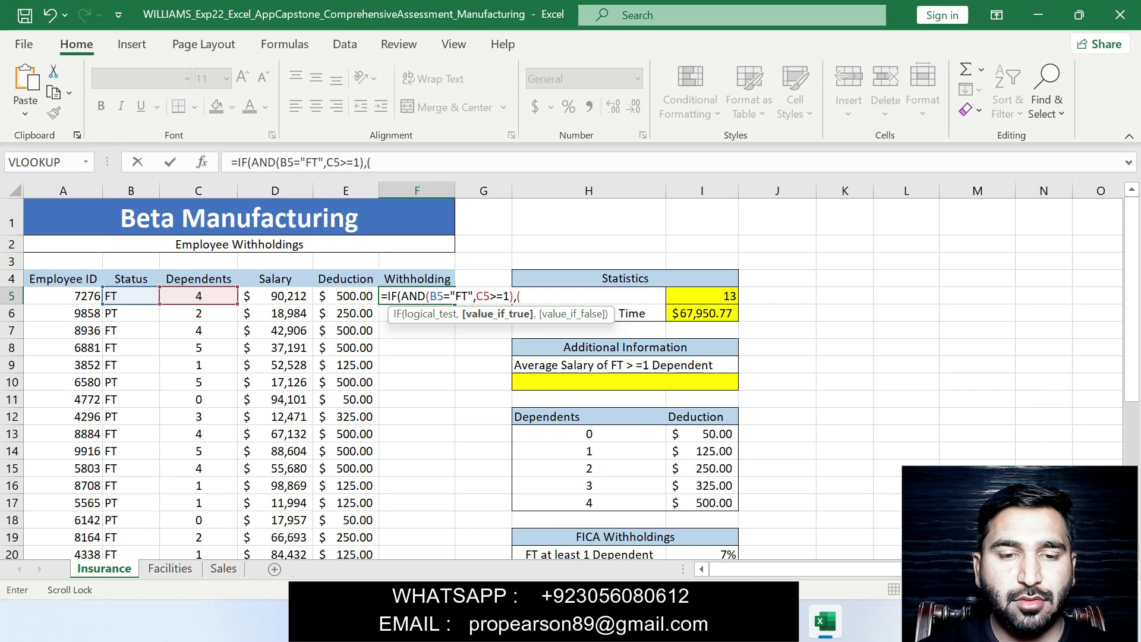
pyautogui.write('D')
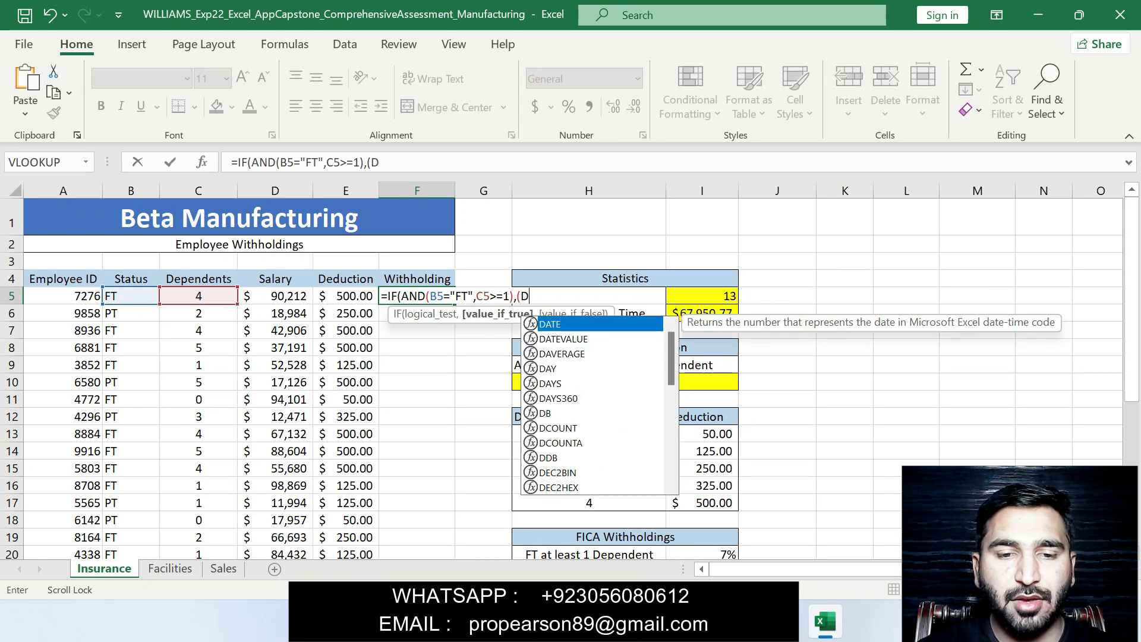
pyautogui.write('5-')
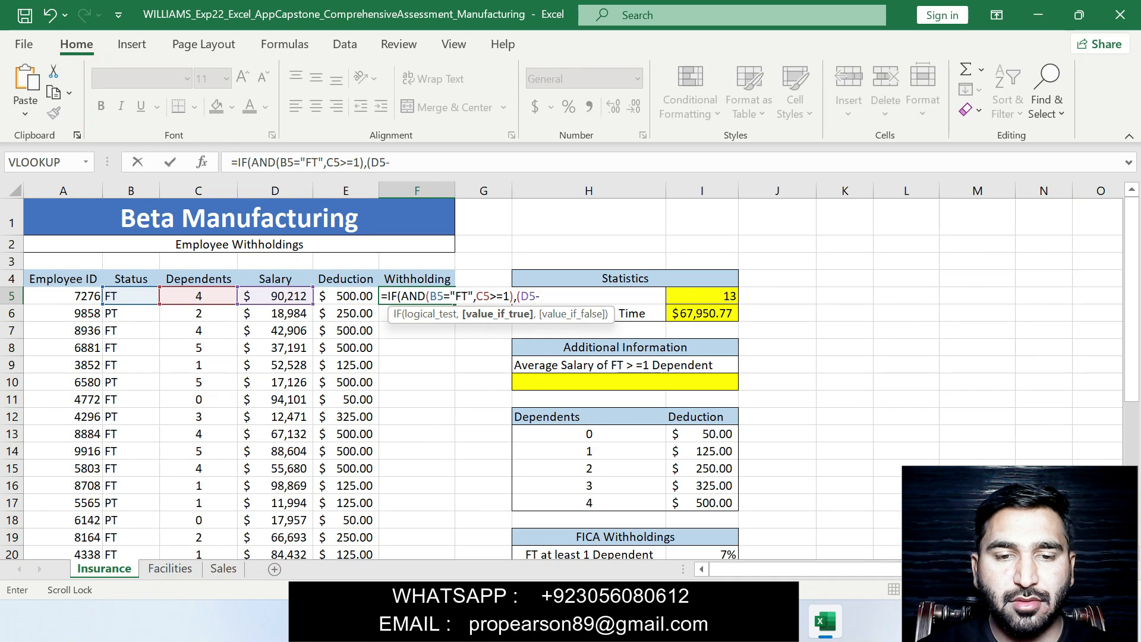
pyautogui.write('E5')
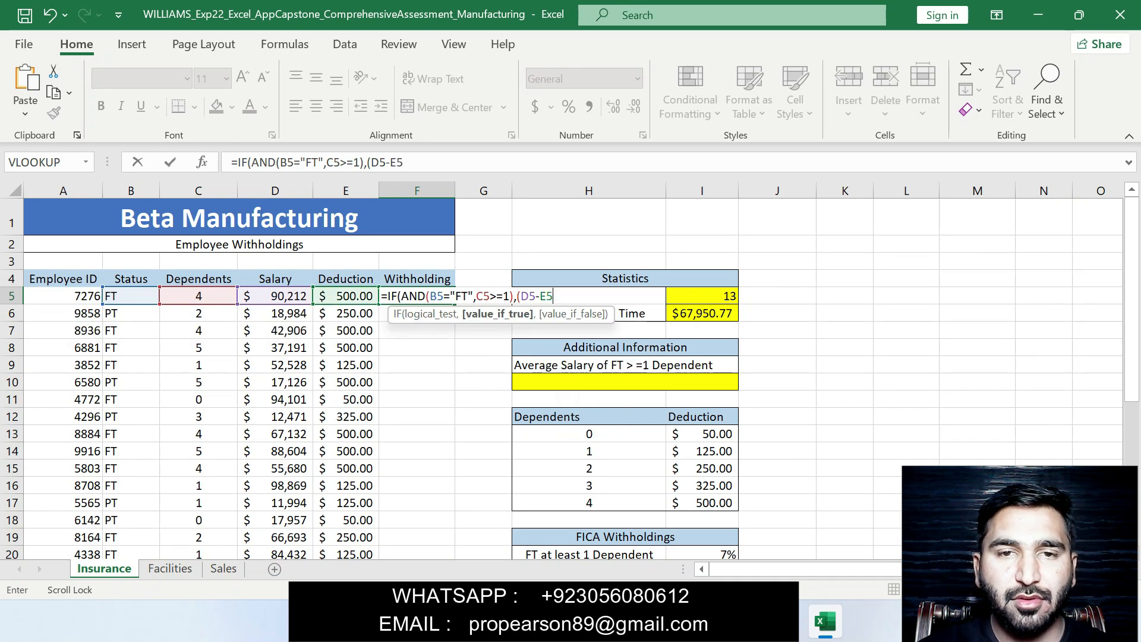
pyautogui.write(')')
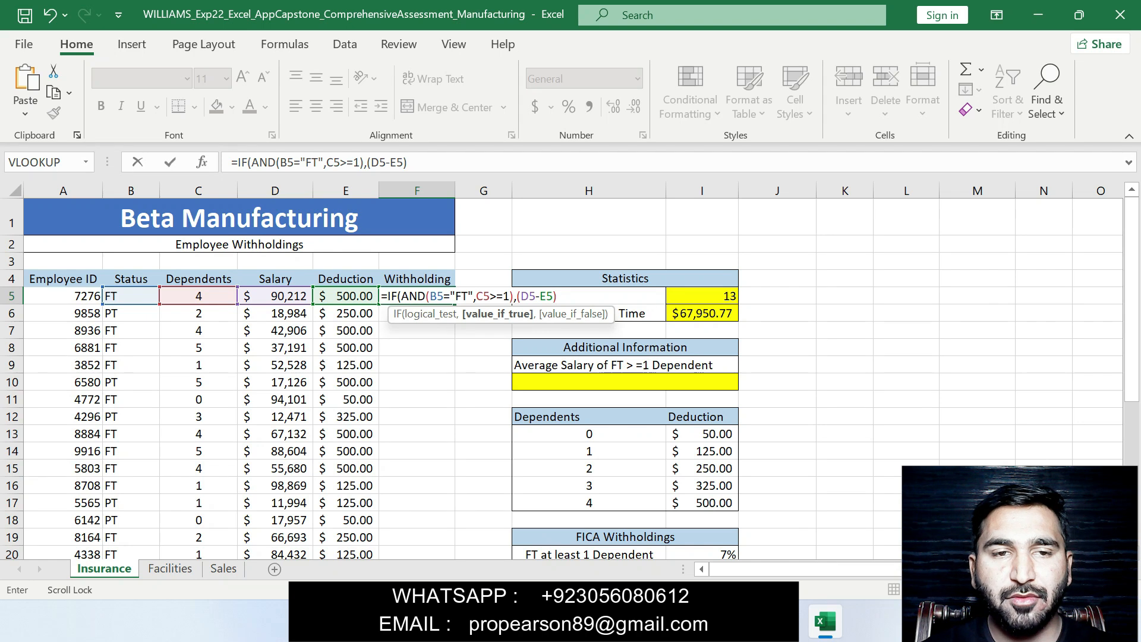
pyautogui.write('*')
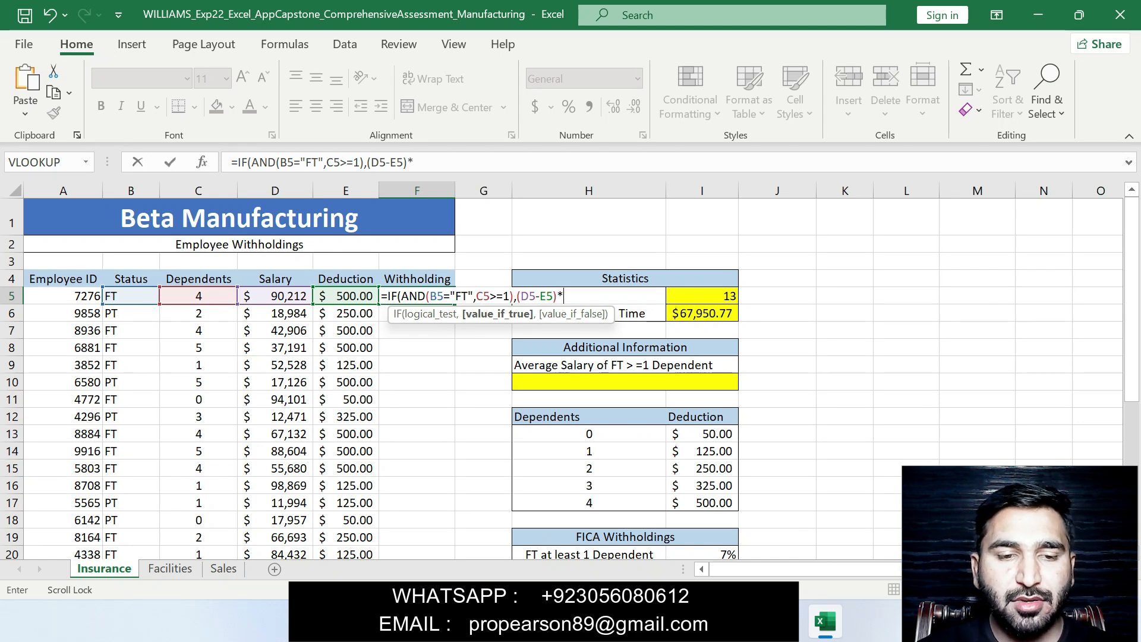
pyautogui.write('$I$29')
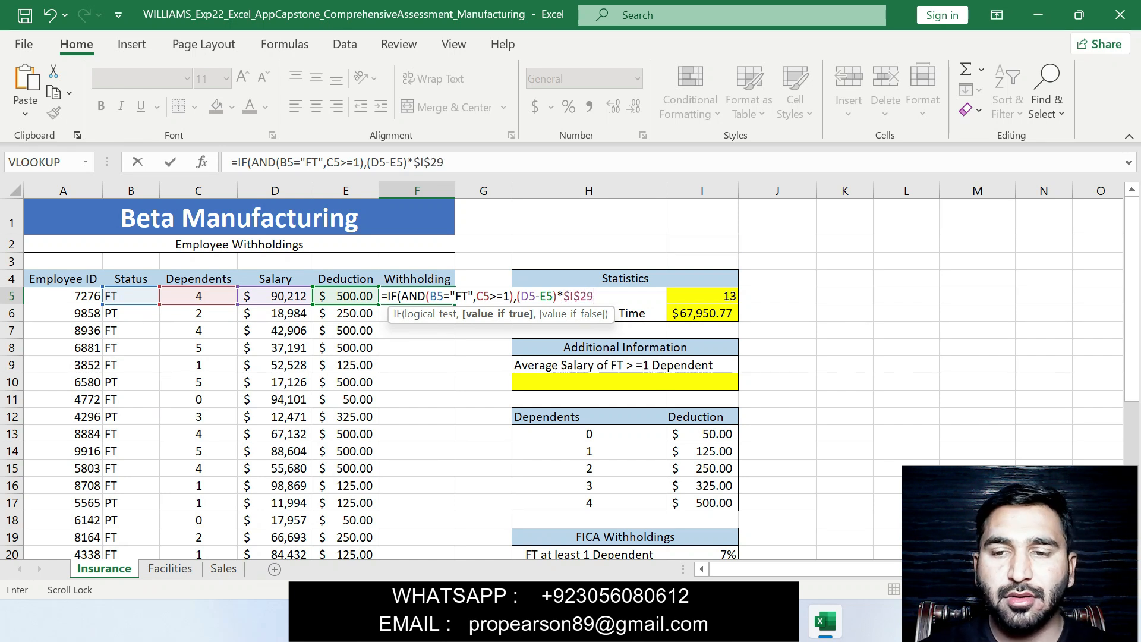
pyautogui.press('BackSpace')
pyautogui.write('0')
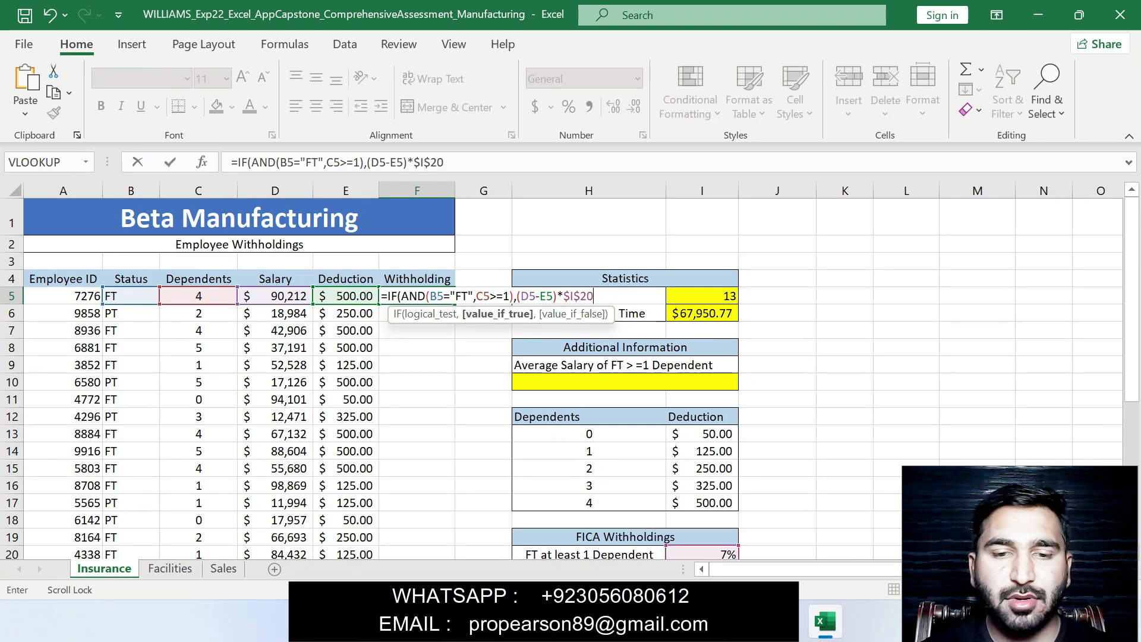
# Step: Enter (D5-E5)*$I$21 as the value if false, close the IF function and submit the F5 formula
pyautogui.write(',(')
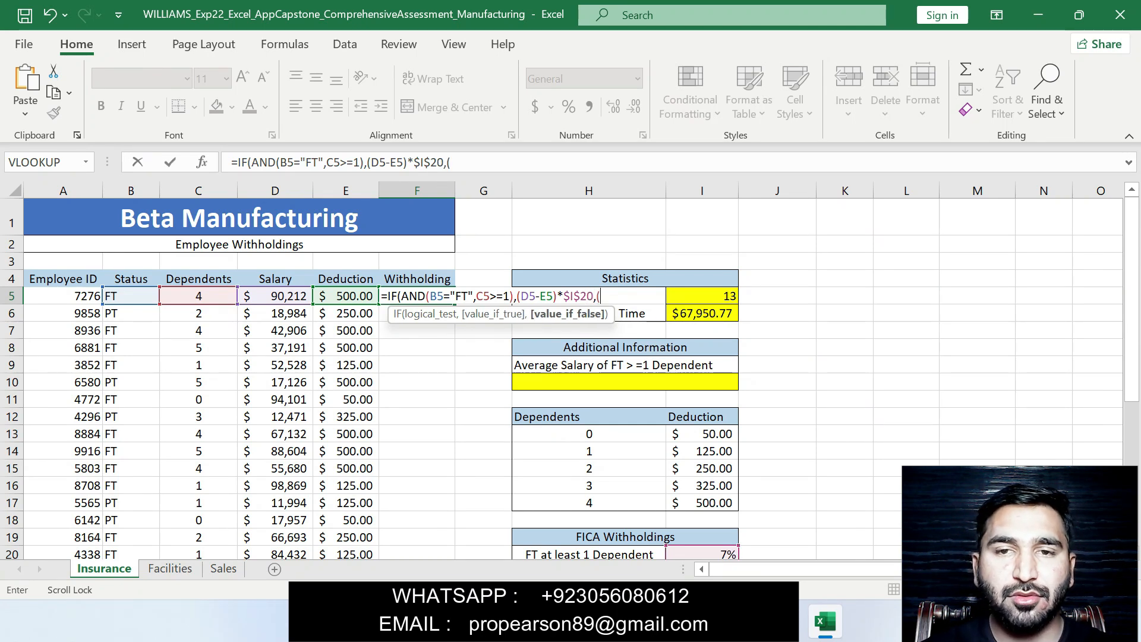
pyautogui.write('D5')
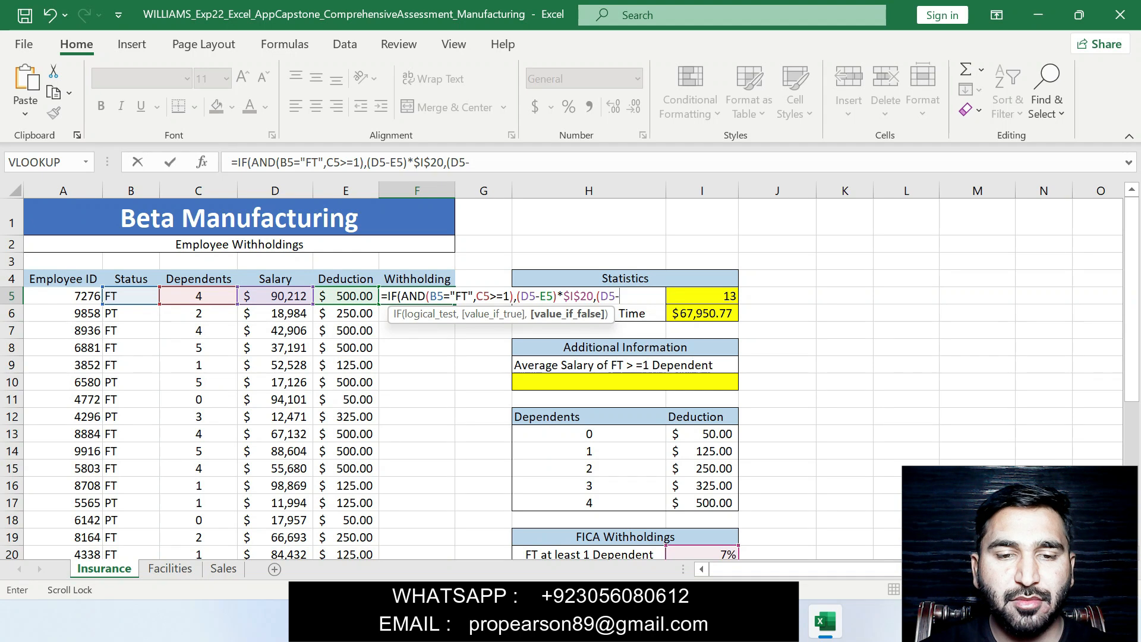
pyautogui.write('-E5)*')
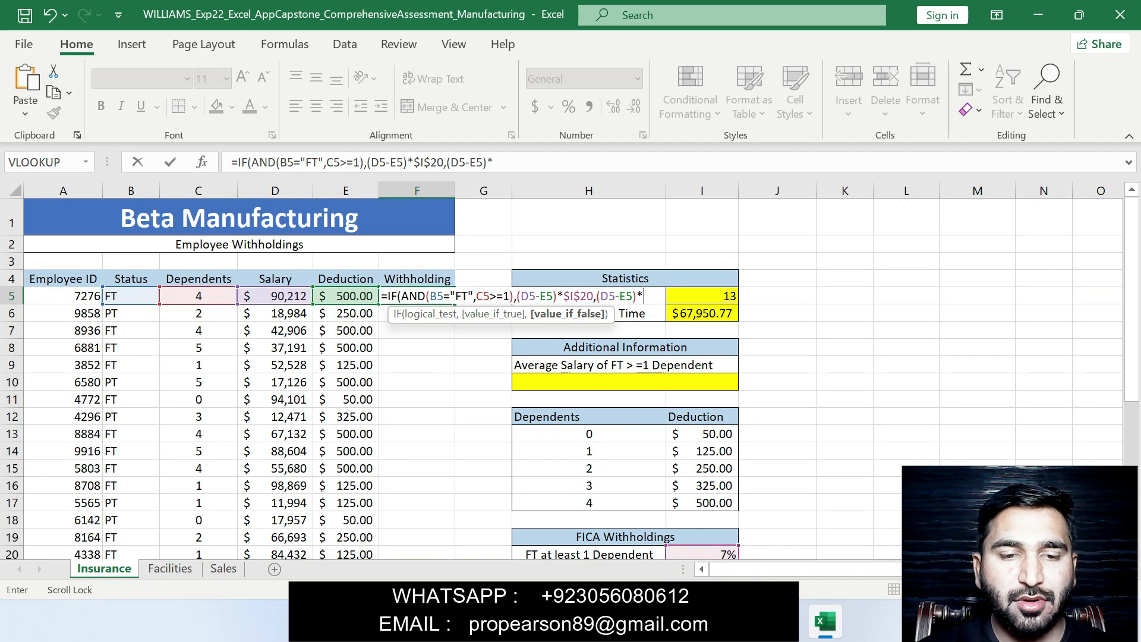
pyautogui.write('$')
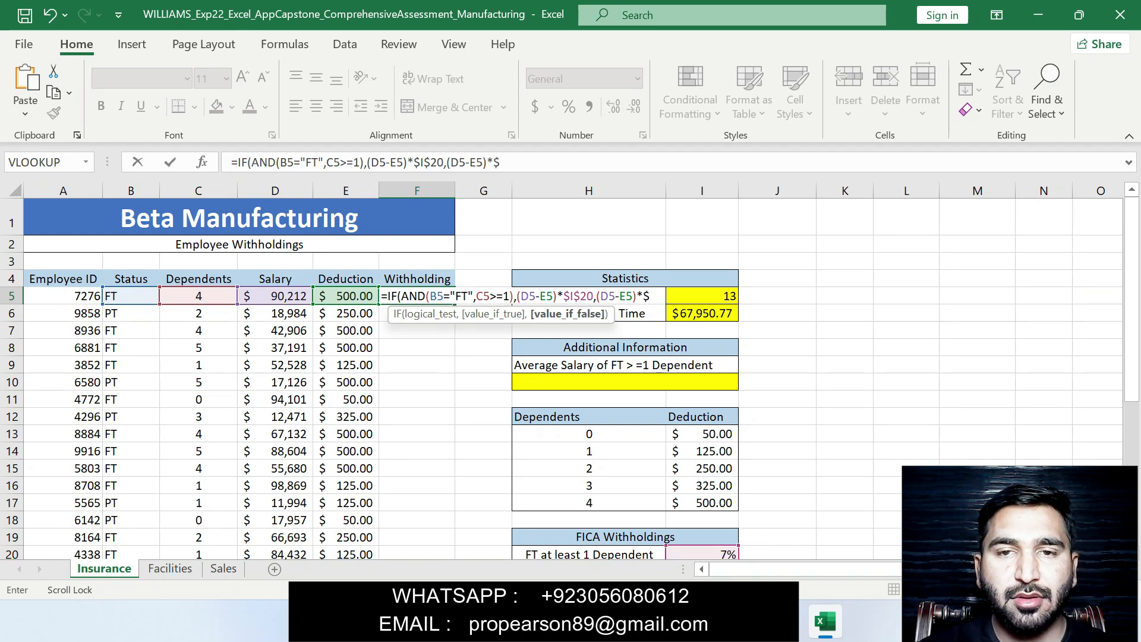
pyautogui.write('I$21')
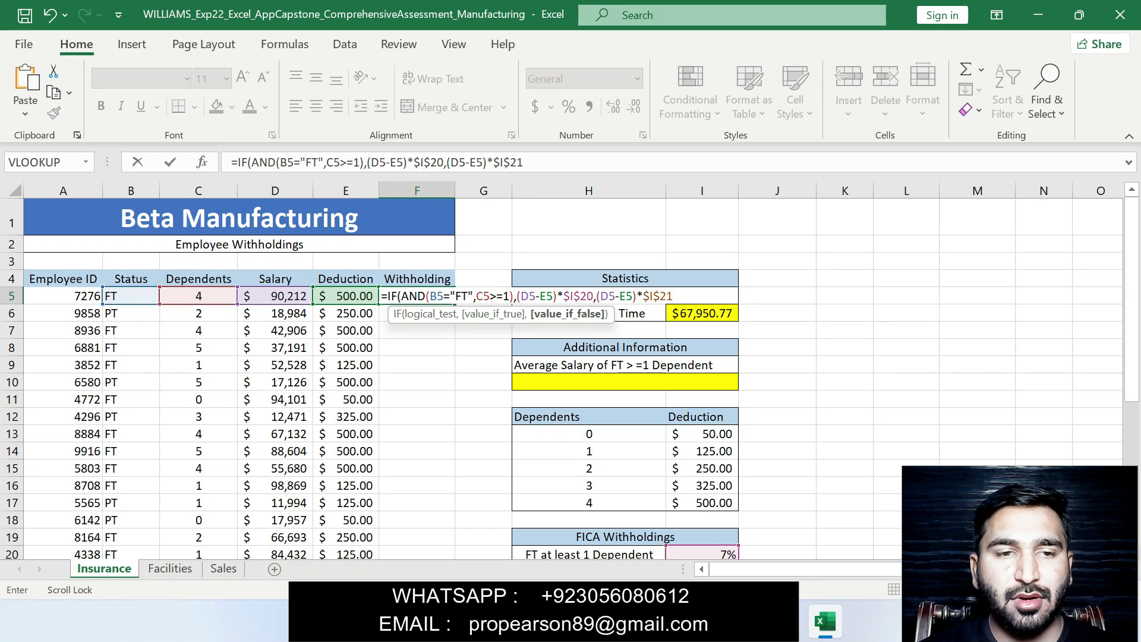
pyautogui.write(')')
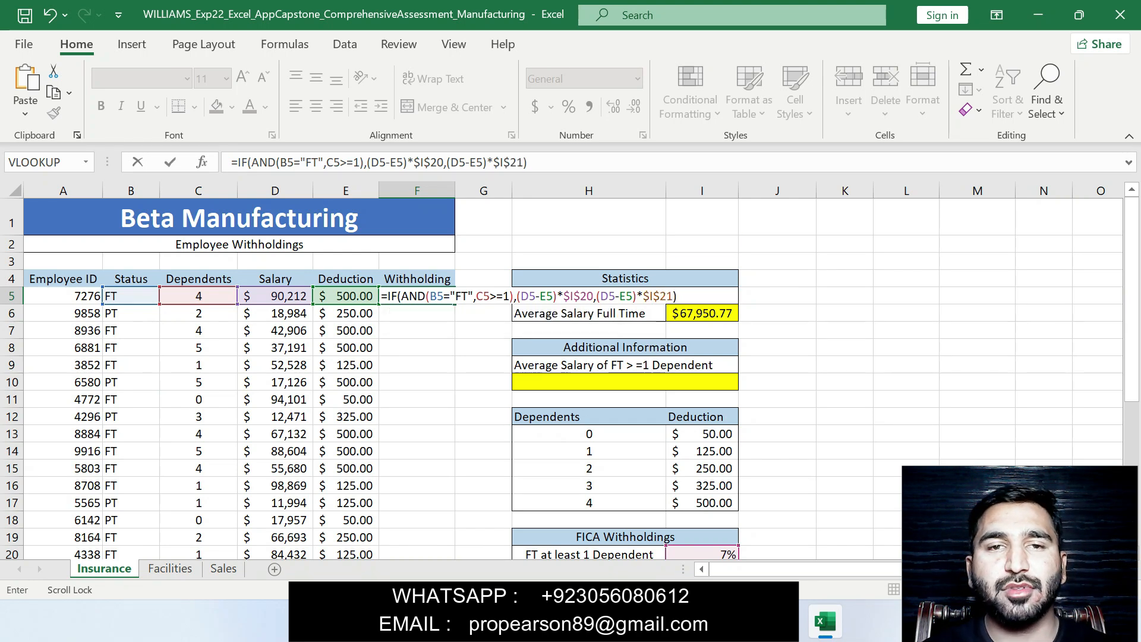
pyautogui.press('Return')
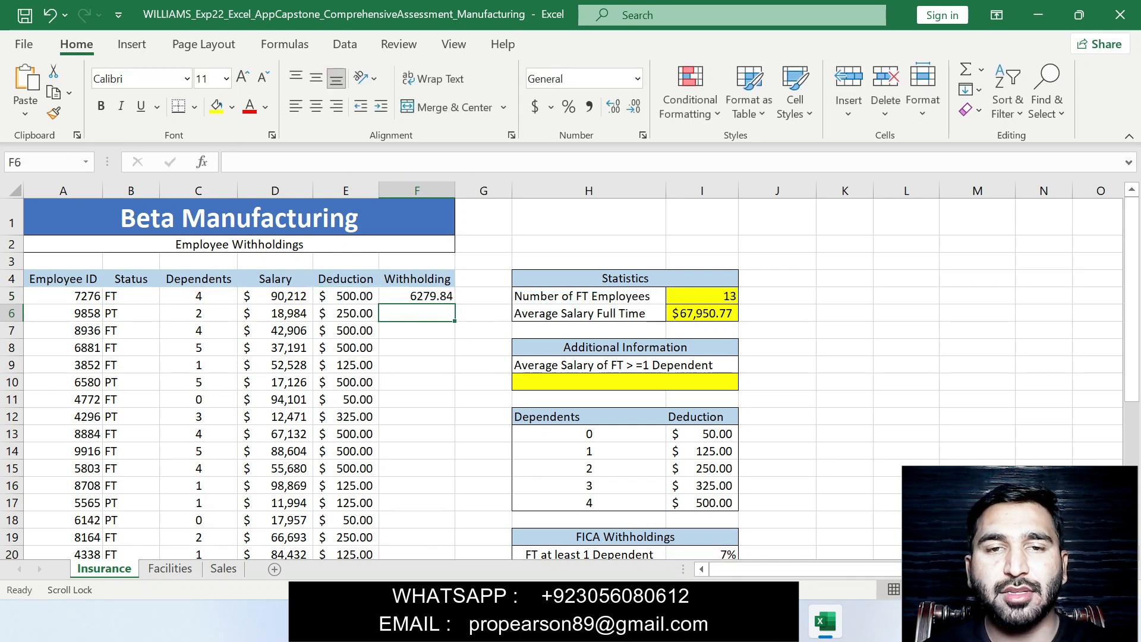
# Step: Copy the F5 function down through the rest of the Withholding column and apply Accounting Number Format to the filled cells
pyautogui.click(417, 296)
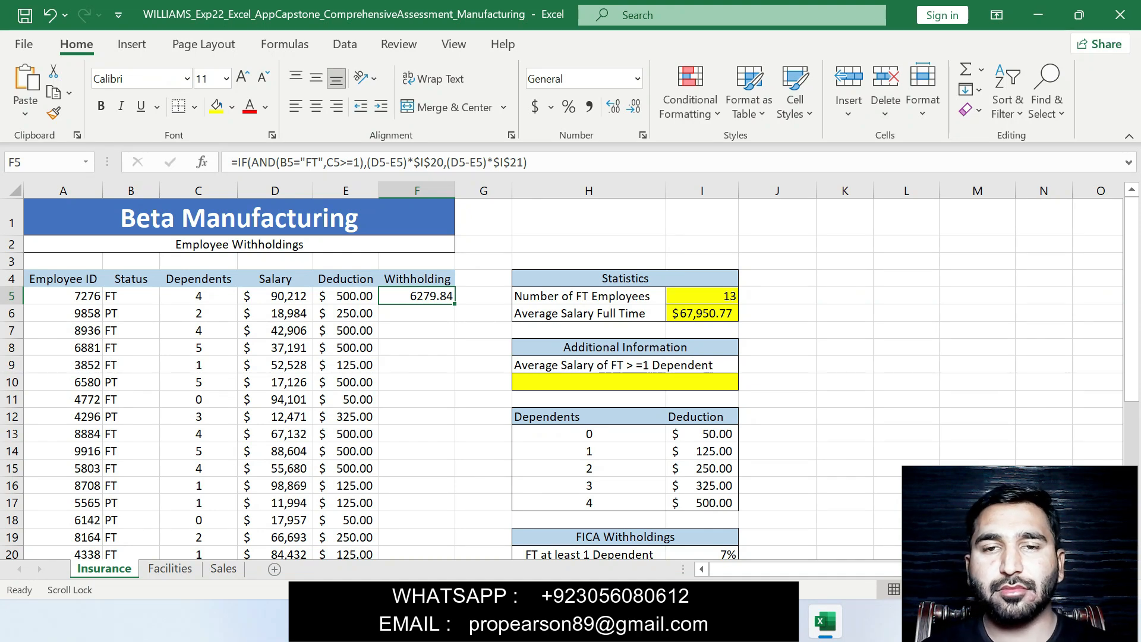
pyautogui.hotkey('alt', 'Tab')
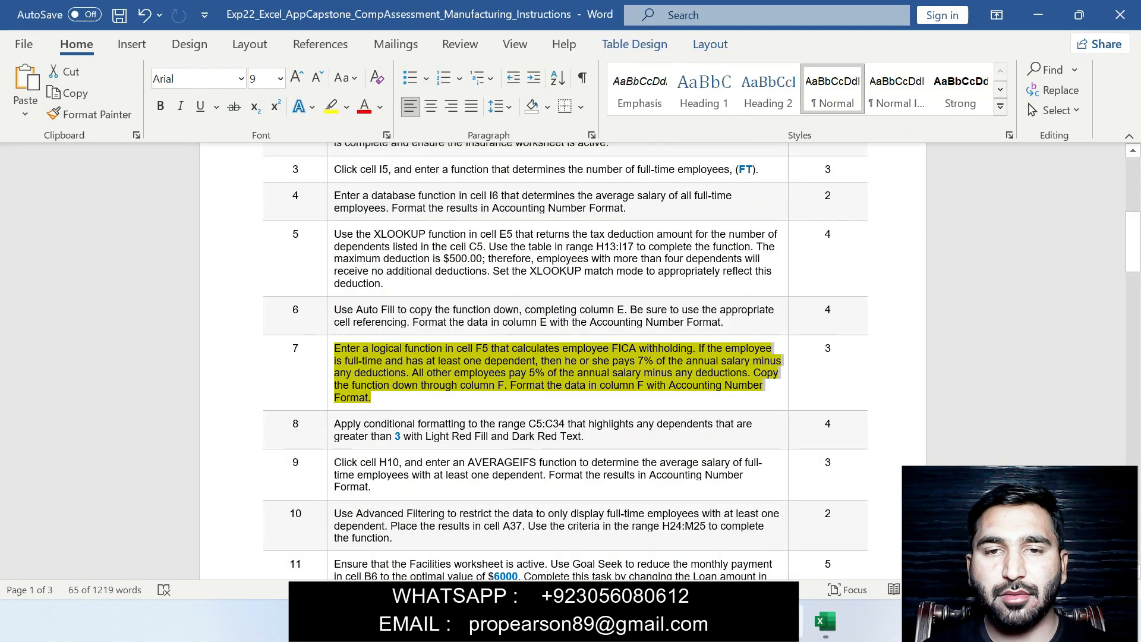
pyautogui.moveTo(754, 373); pyautogui.dragTo(766, 385)
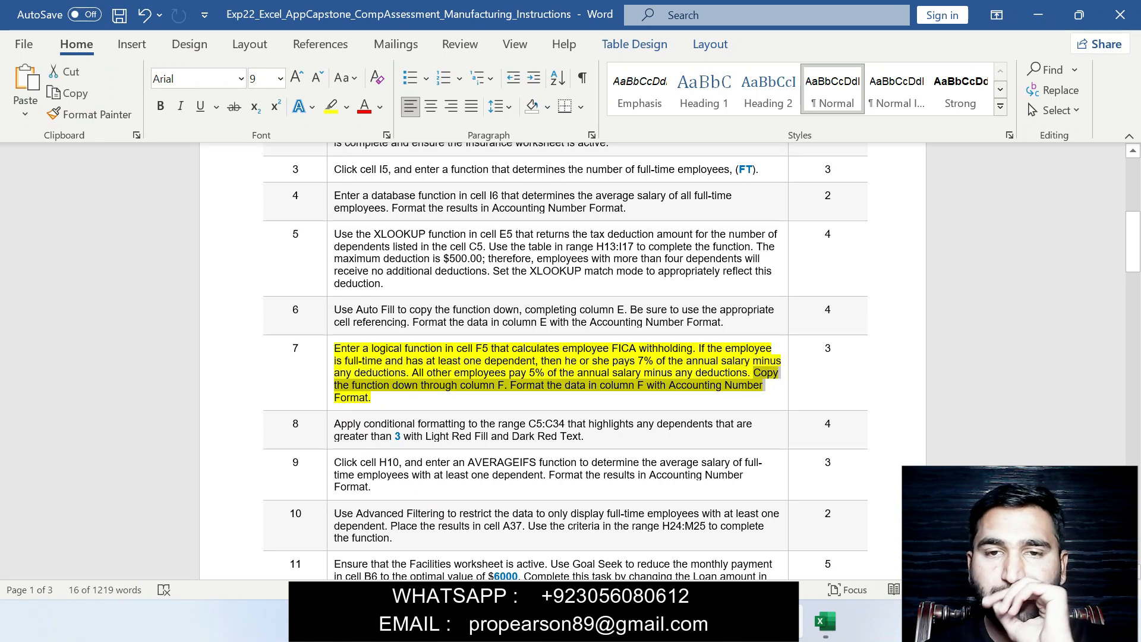
pyautogui.hotkey('alt', 'Tab')
pyautogui.moveTo(455, 304); pyautogui.dragTo(418, 502)
pyautogui.moveTo(1132, 416); pyautogui.dragTo(1132, 259)
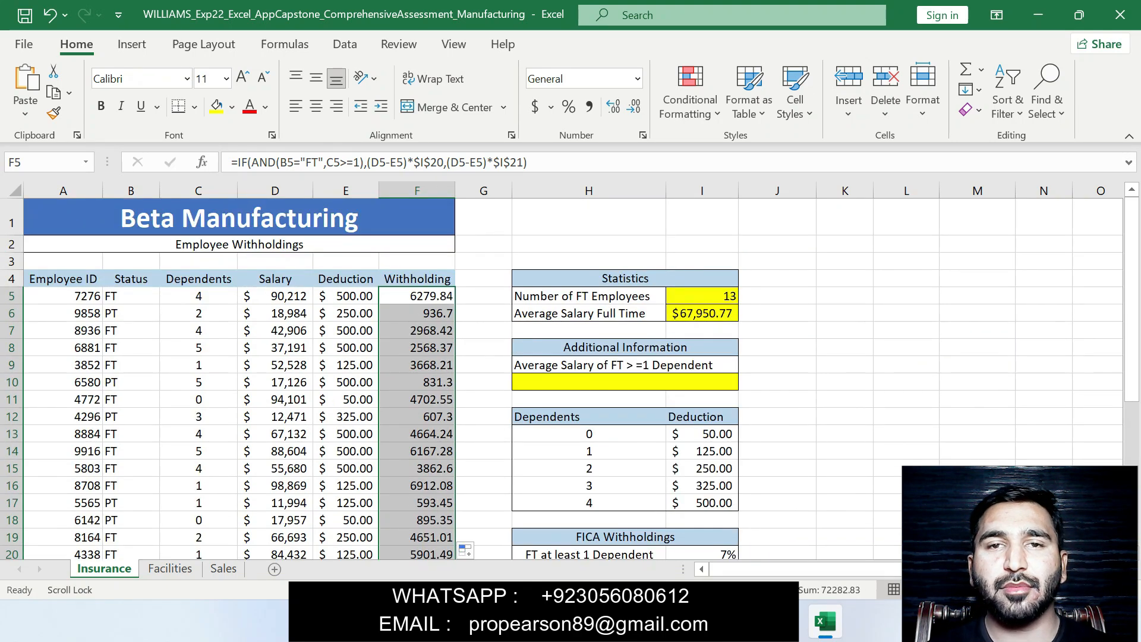
pyautogui.click(535, 106)
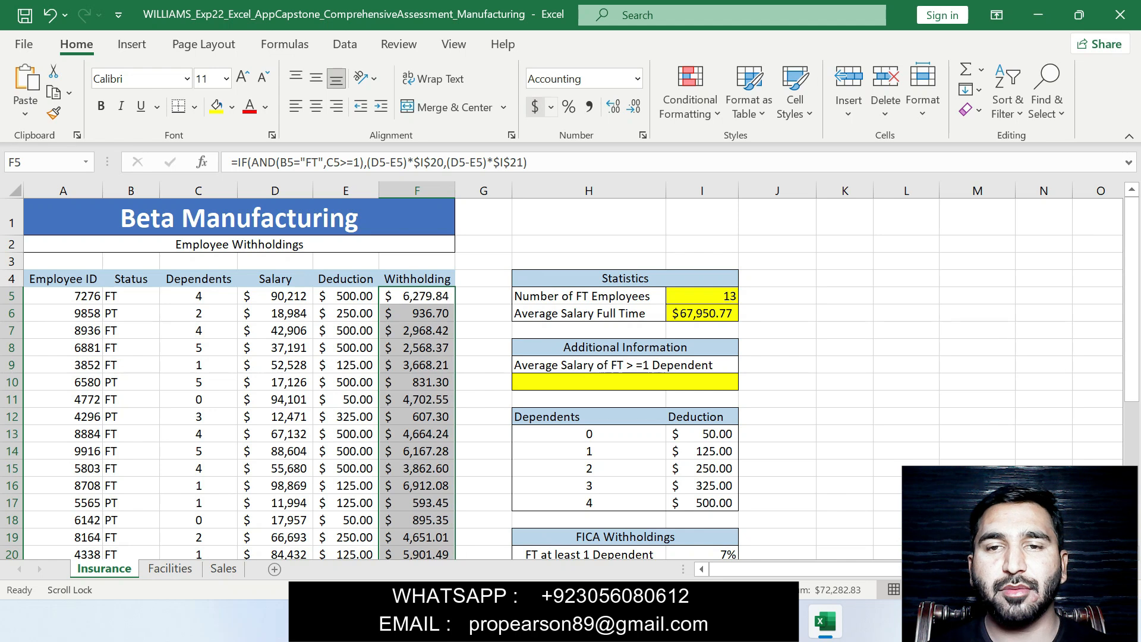
# Step: Switch to the Word instructions, undo the highlight on instruction 7 and highlight instruction 8 in yellow
pyautogui.click(785, 621)
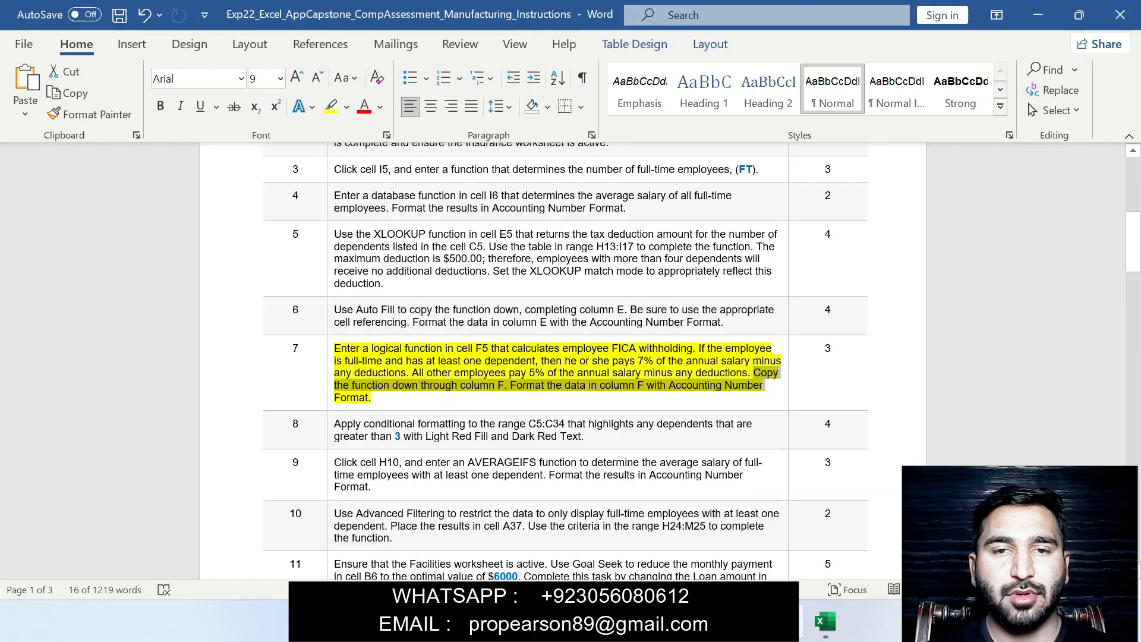
pyautogui.hotkey('ctrl', 'z')
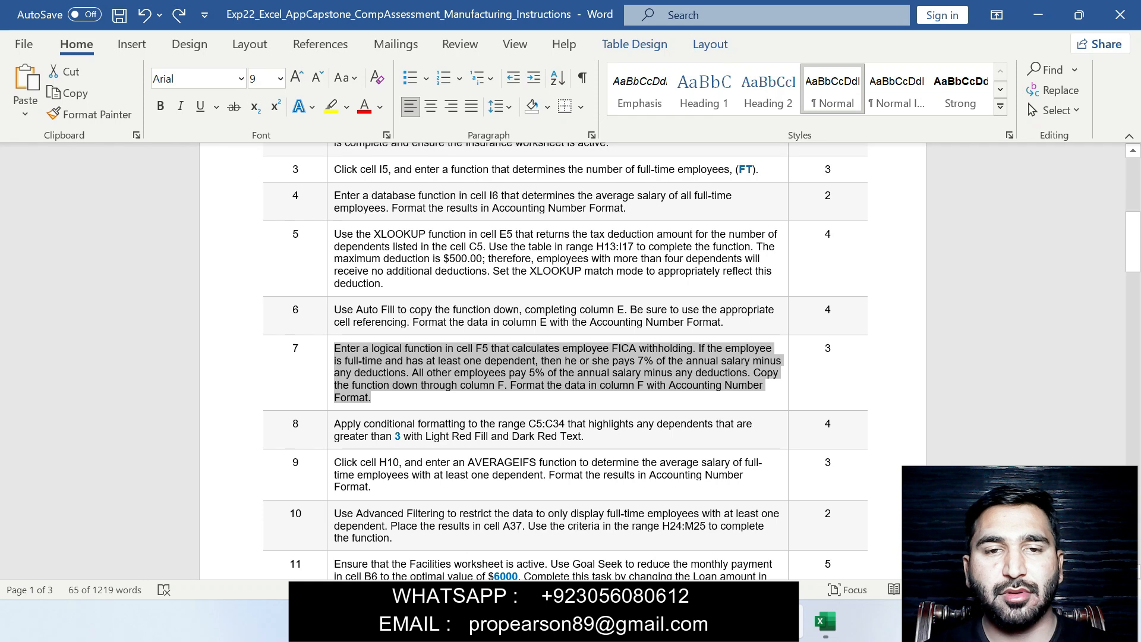
pyautogui.moveTo(334, 424); pyautogui.dragTo(585, 437)
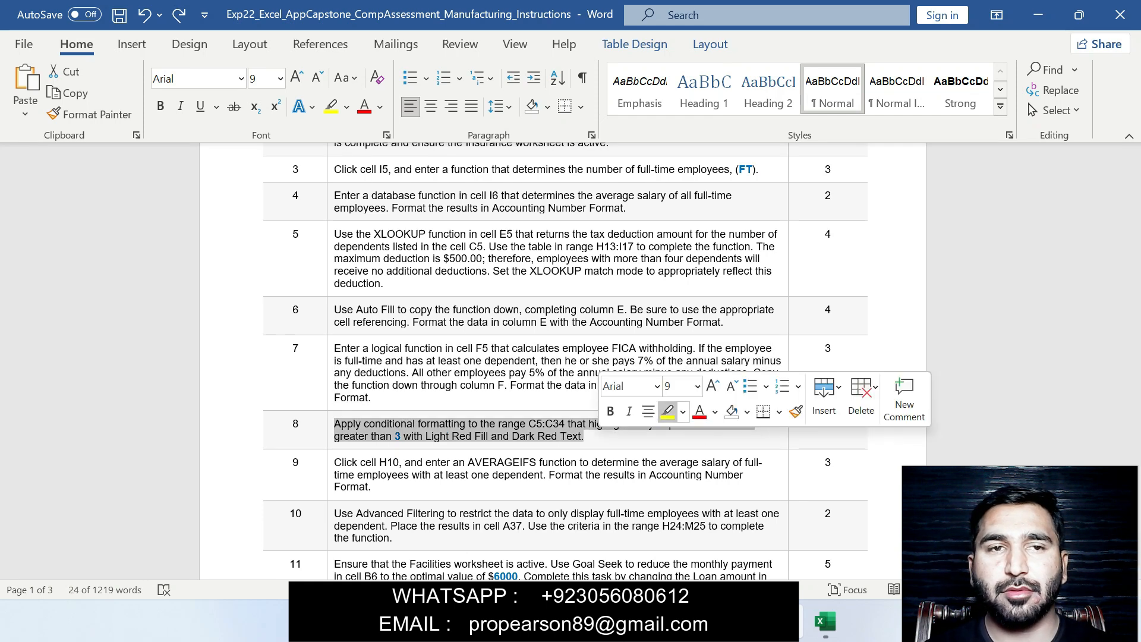
pyautogui.click(667, 411)
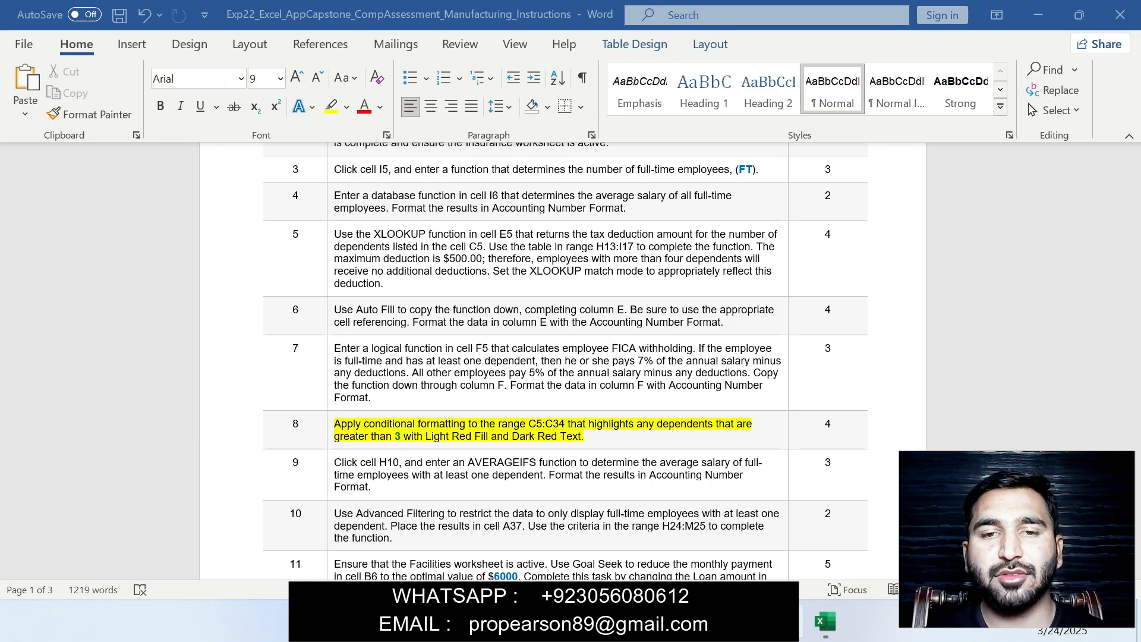
# Step: Copy the range reference C5:C34 from instruction 8, switch to Excel and use it to select that range
pyautogui.moveTo(528, 424); pyautogui.dragTo(567, 423)
pyautogui.hotkey('ctrl', 'c')
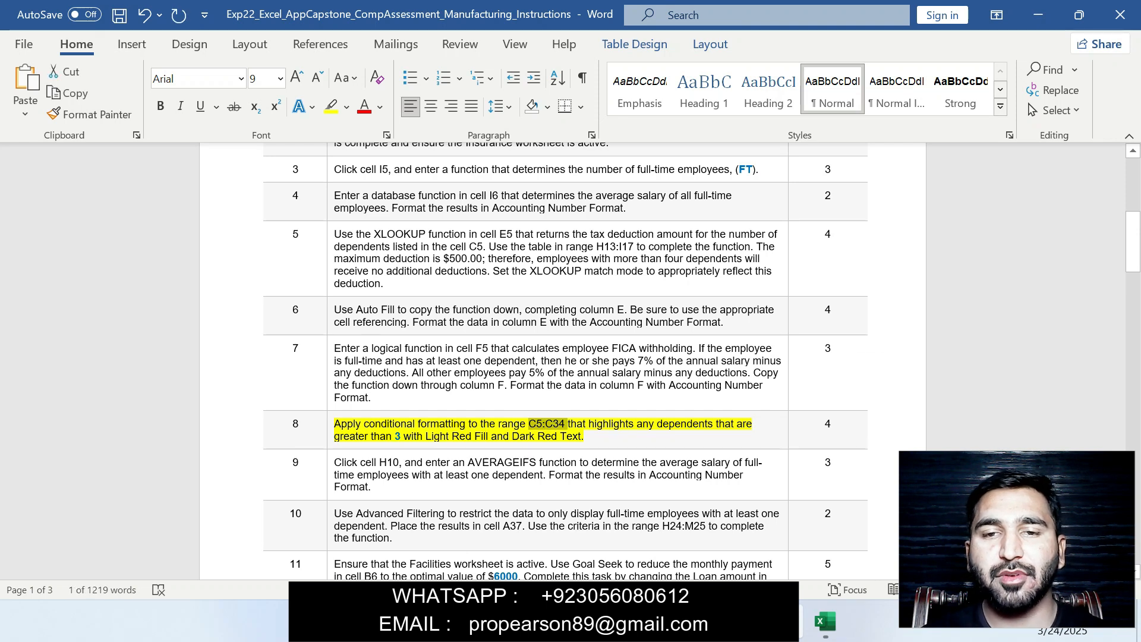
pyautogui.hotkey('alt', 'Tab')
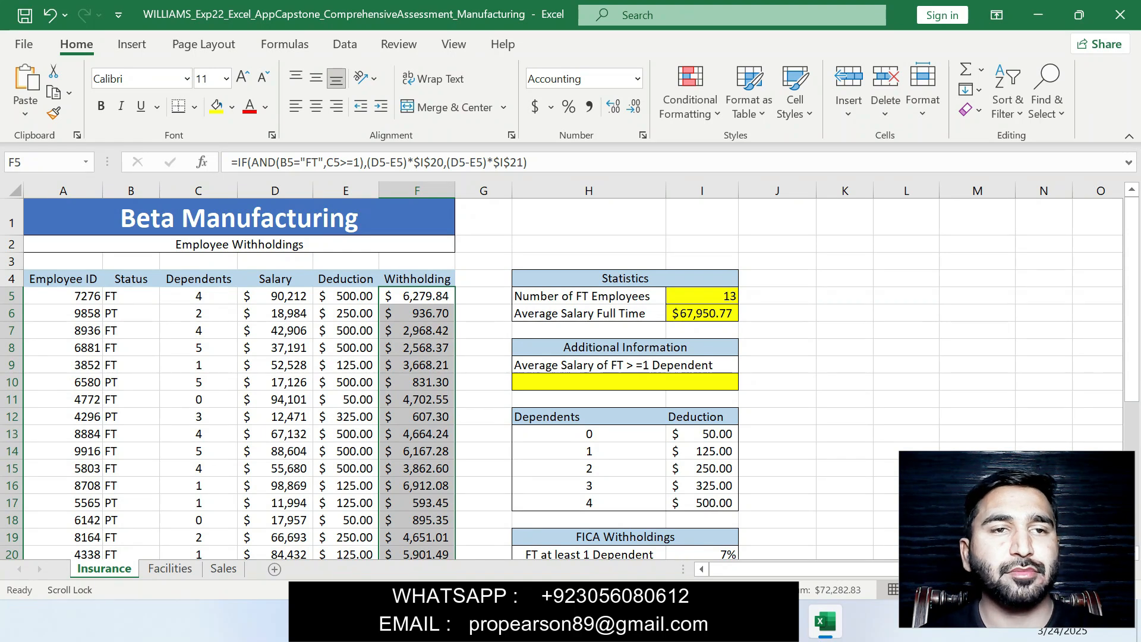
pyautogui.click(43, 163)
pyautogui.hotkey('ctrl', 'v')
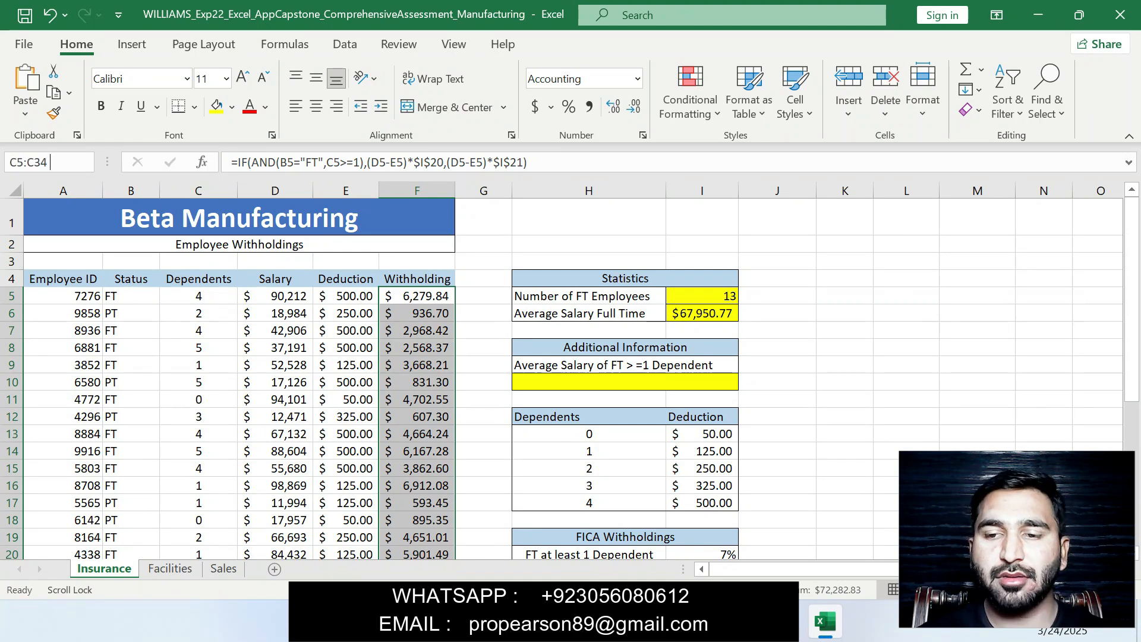
pyautogui.press('Return')
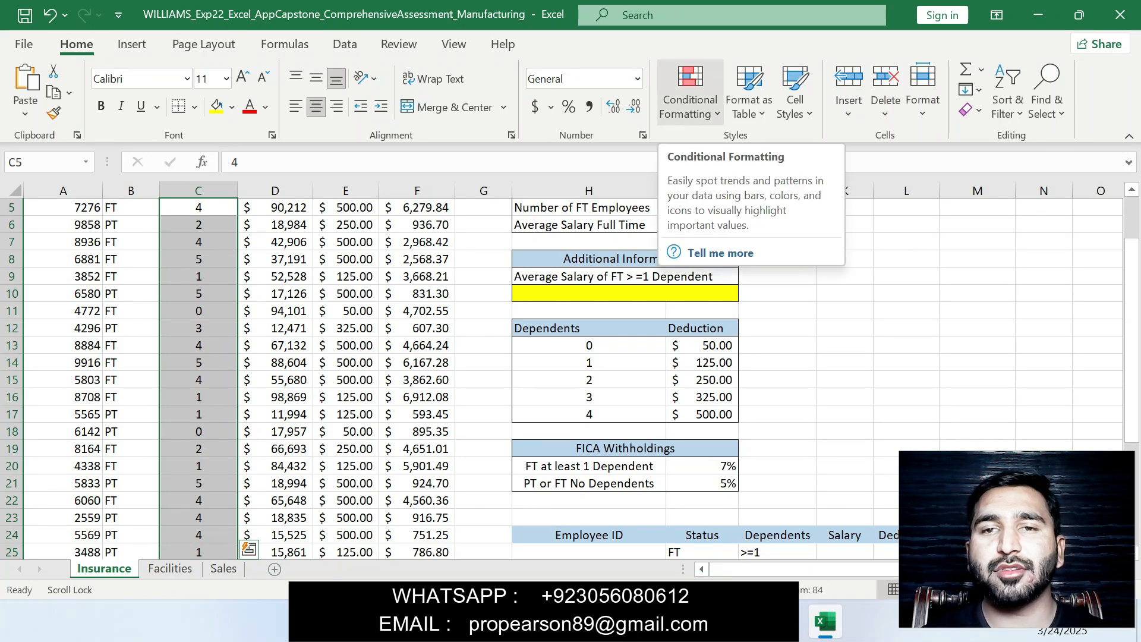
# Step: Apply a Greater Than 3 conditional formatting rule with Light Red Fill with Dark Red Text to C5:C34
pyautogui.click(690, 95)
pyautogui.moveTo(758, 151)
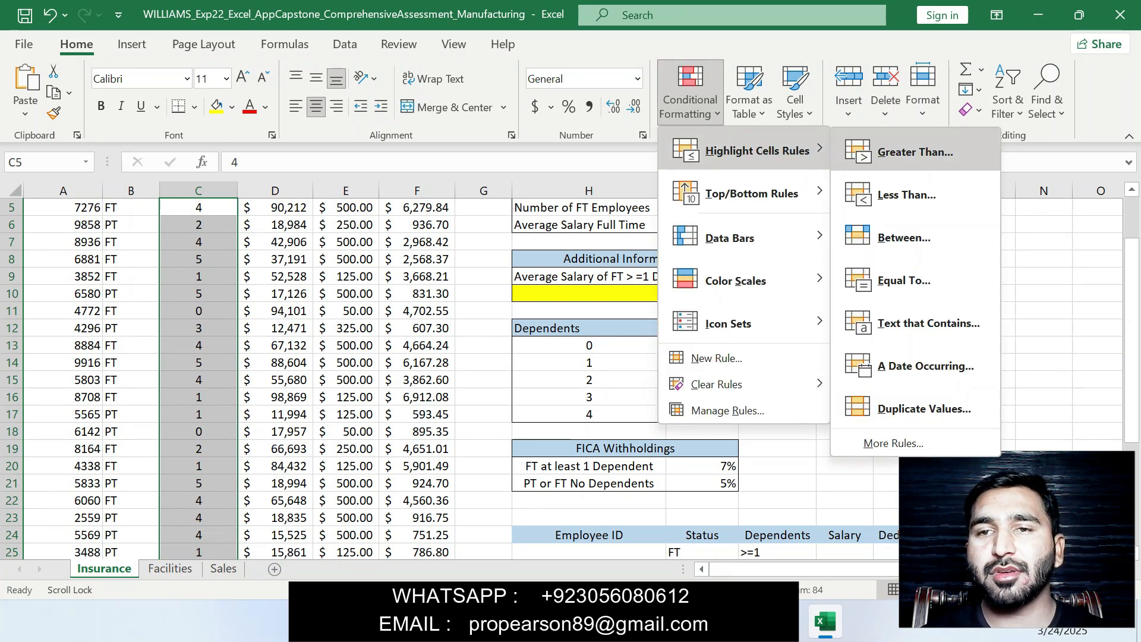
pyautogui.click(915, 151)
pyautogui.write('3')
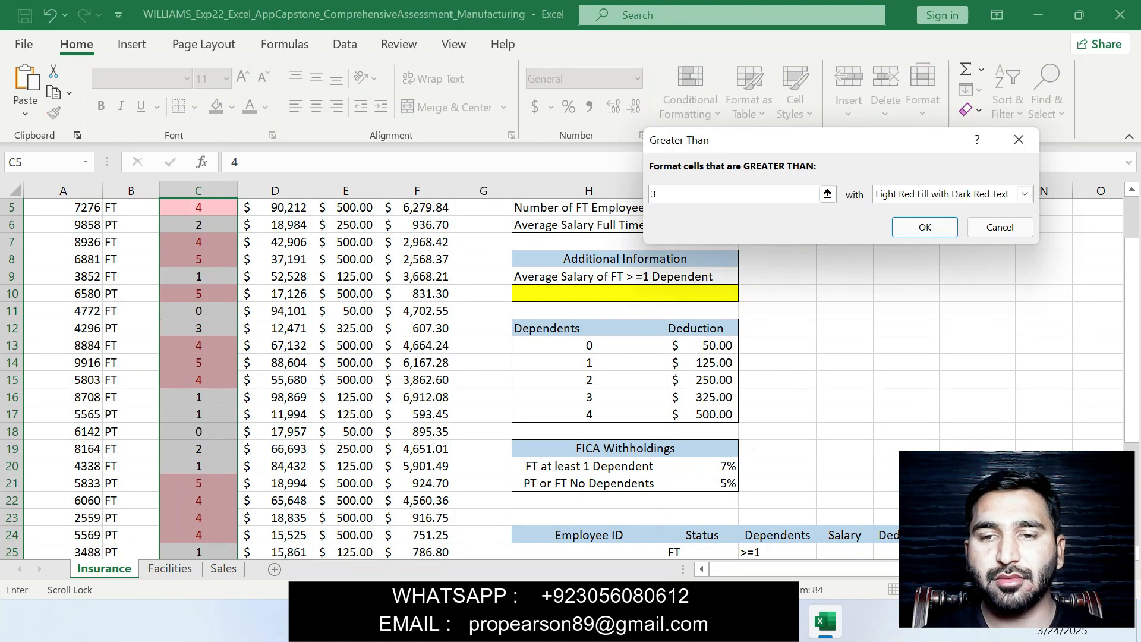
pyautogui.hotkey('alt', 'Tab')
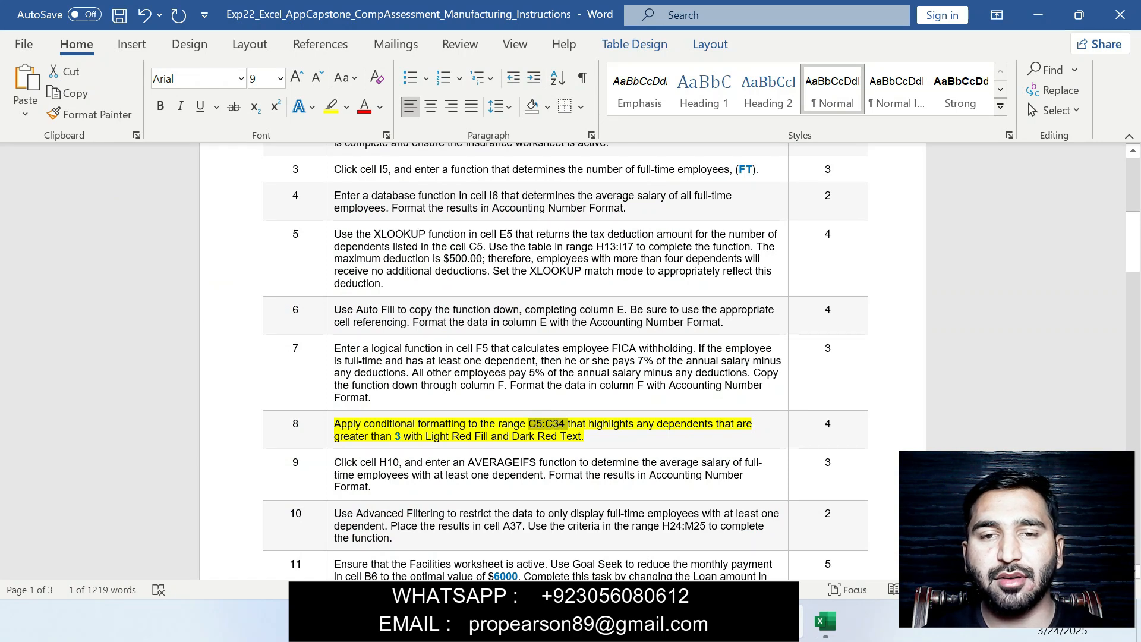
pyautogui.hotkey('alt', 'Tab')
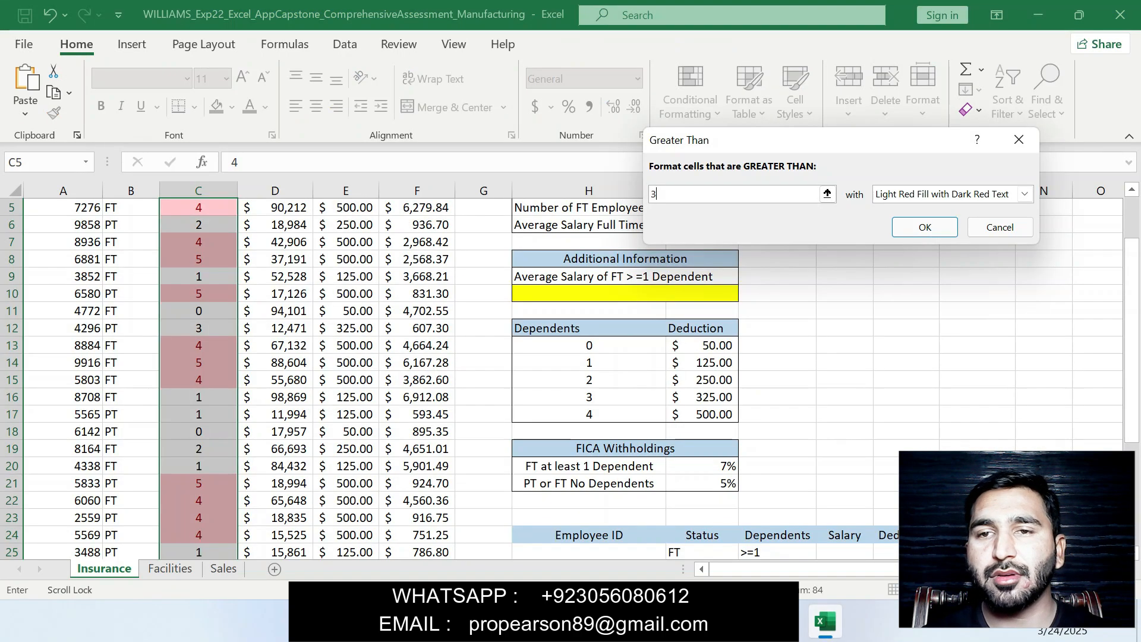
pyautogui.press('Return')
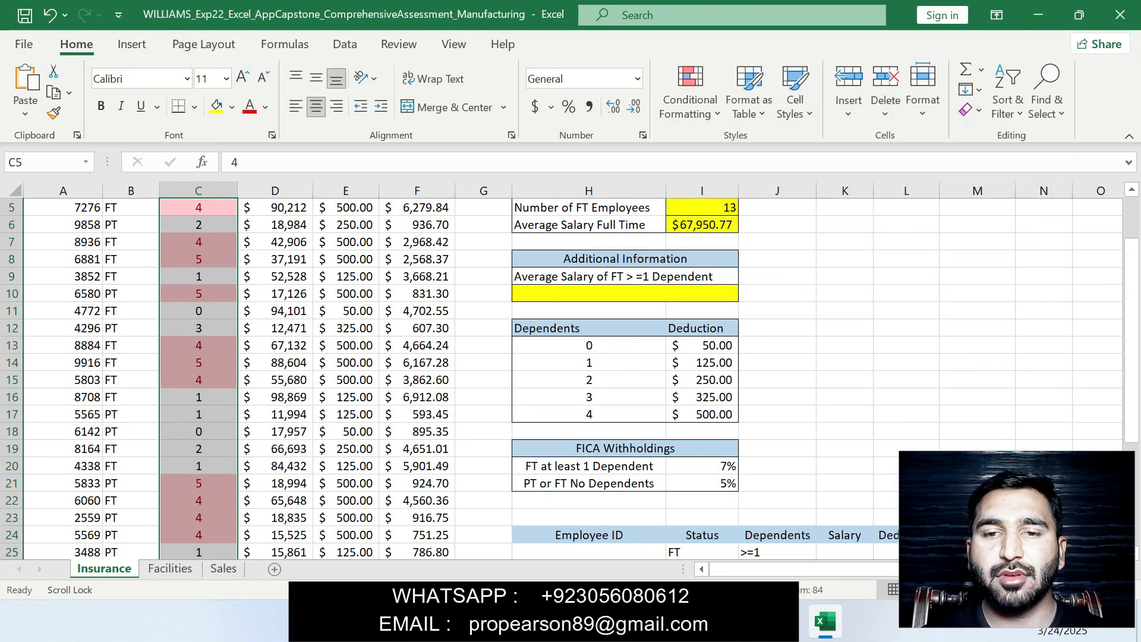
# Step: Switch to the Word instructions, undo the highlight on instruction 8 and highlight instruction 9 in yellow
pyautogui.hotkey('alt', 'Tab')
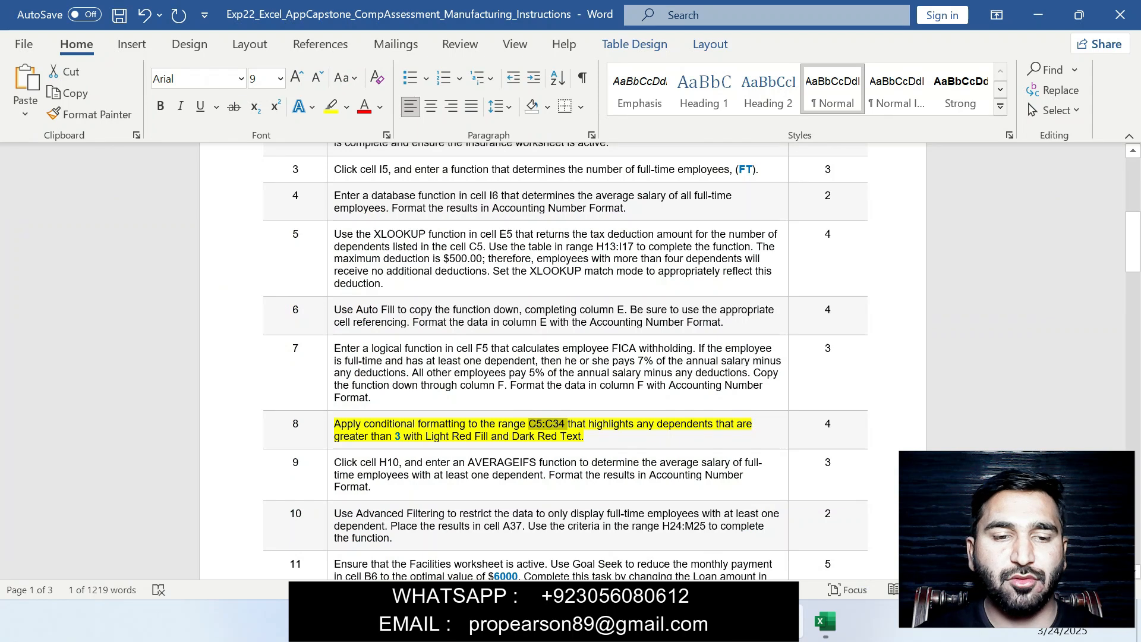
pyautogui.hotkey('ctrl', 'z')
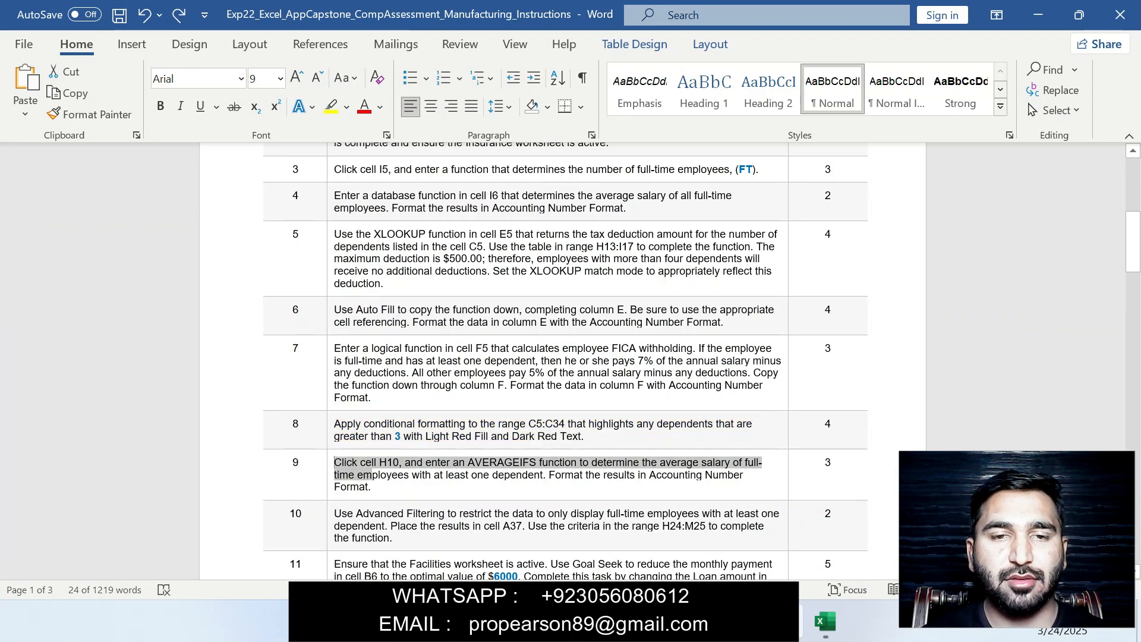
pyautogui.moveTo(372, 475); pyautogui.dragTo(380, 487)
pyautogui.click(464, 456)
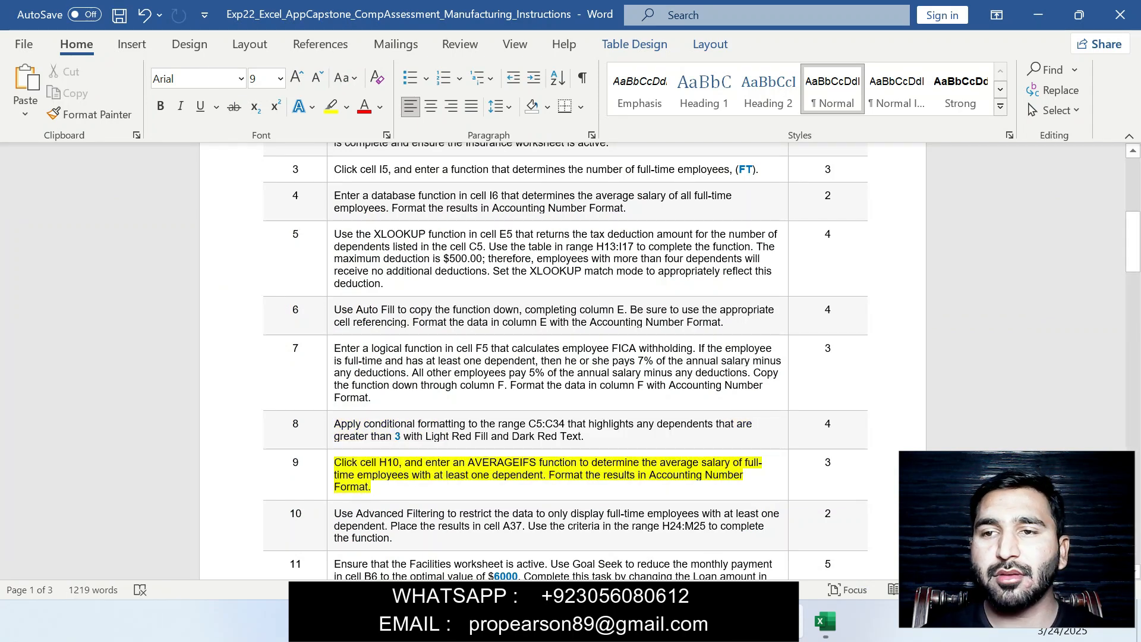
pyautogui.scroll(6, 565, 368)
pyautogui.moveTo(1132, 188); pyautogui.dragTo(1132, 260)
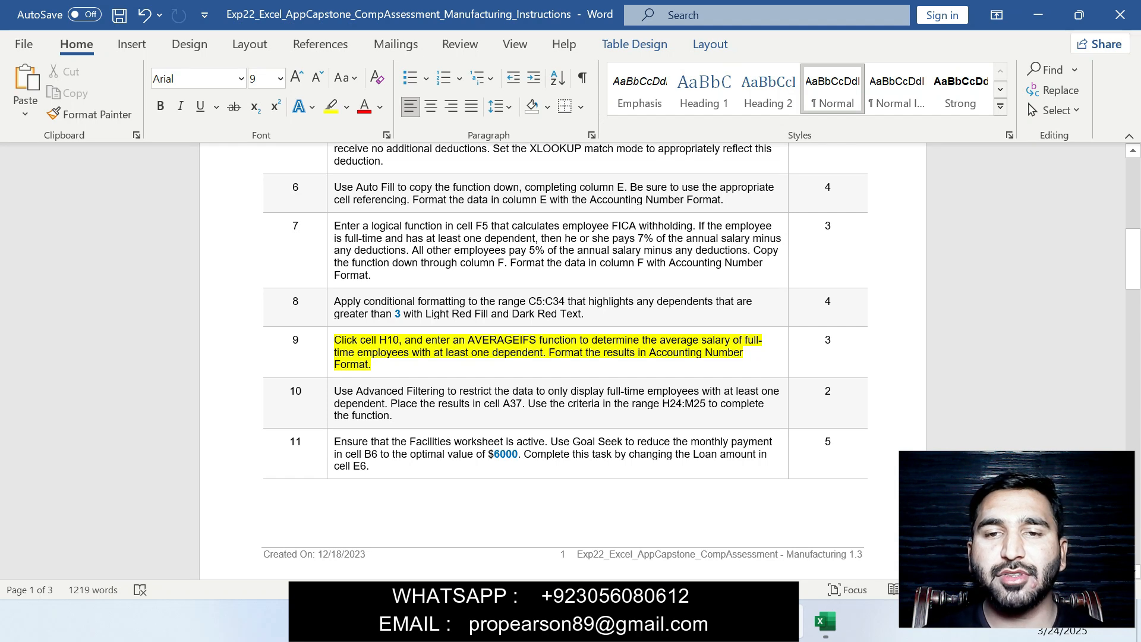
# Step: Switch to Excel, start an AVERAGEIFS function in cell H10 and recheck instruction 9 in Word
pyautogui.hotkey('alt', 'Tab')
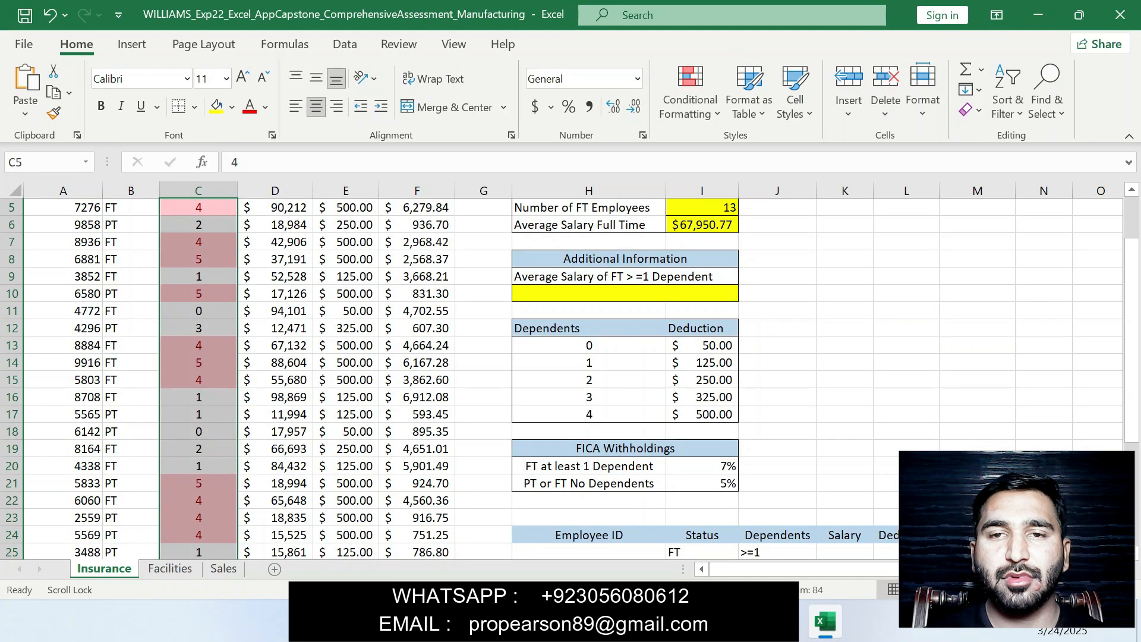
pyautogui.click(625, 294)
pyautogui.write('=')
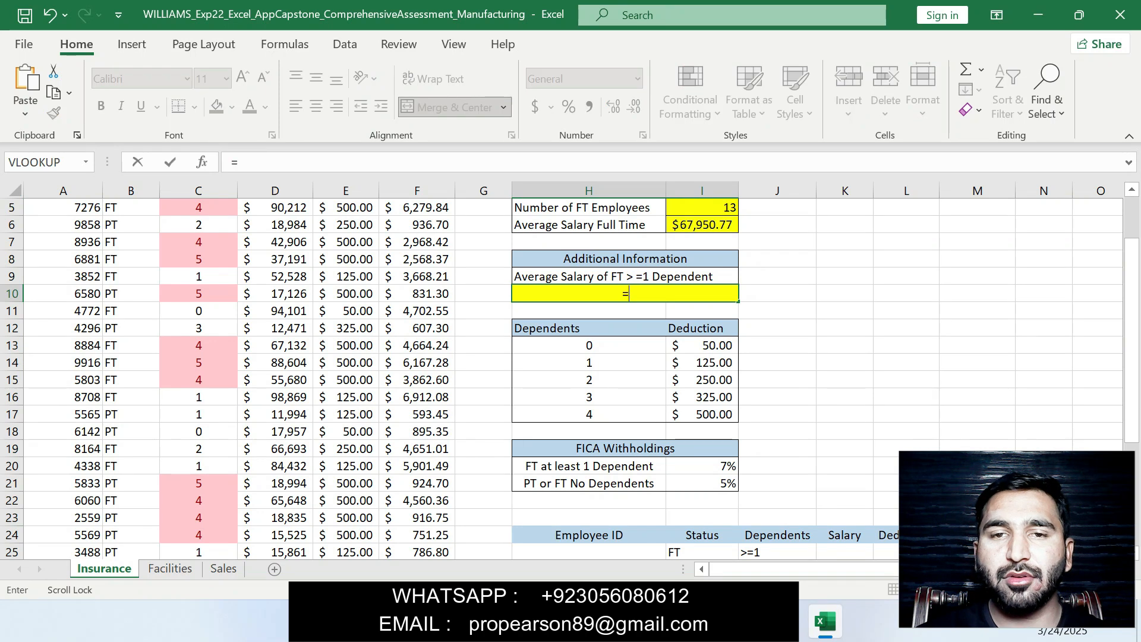
pyautogui.write('AVE')
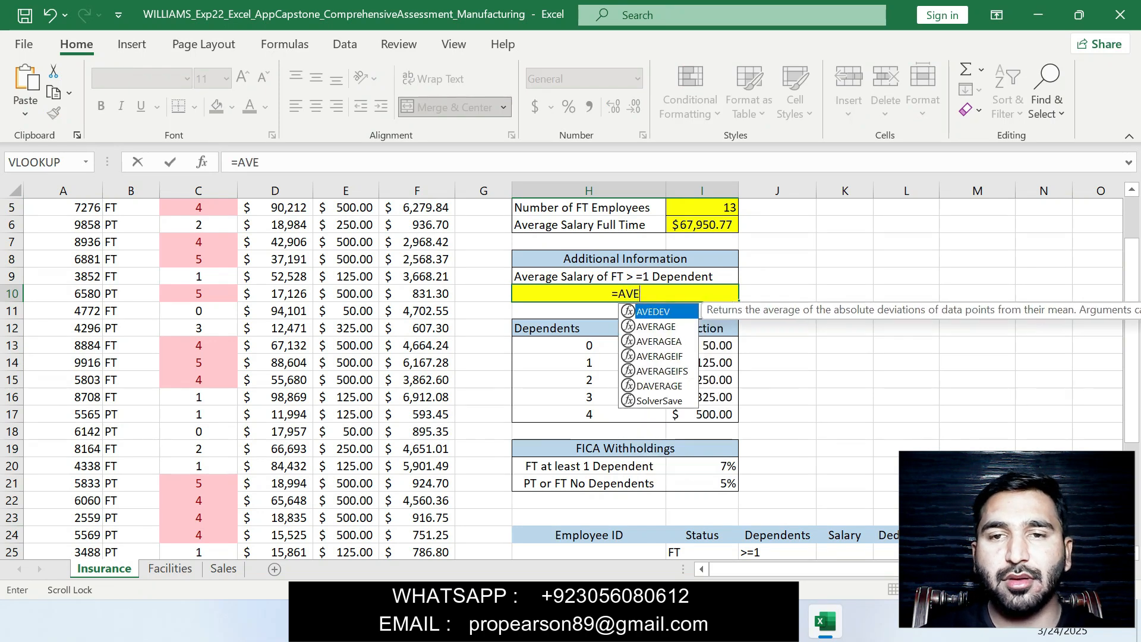
pyautogui.press('Down')
pyautogui.press('Down')
pyautogui.press('Down')
pyautogui.press('Down')
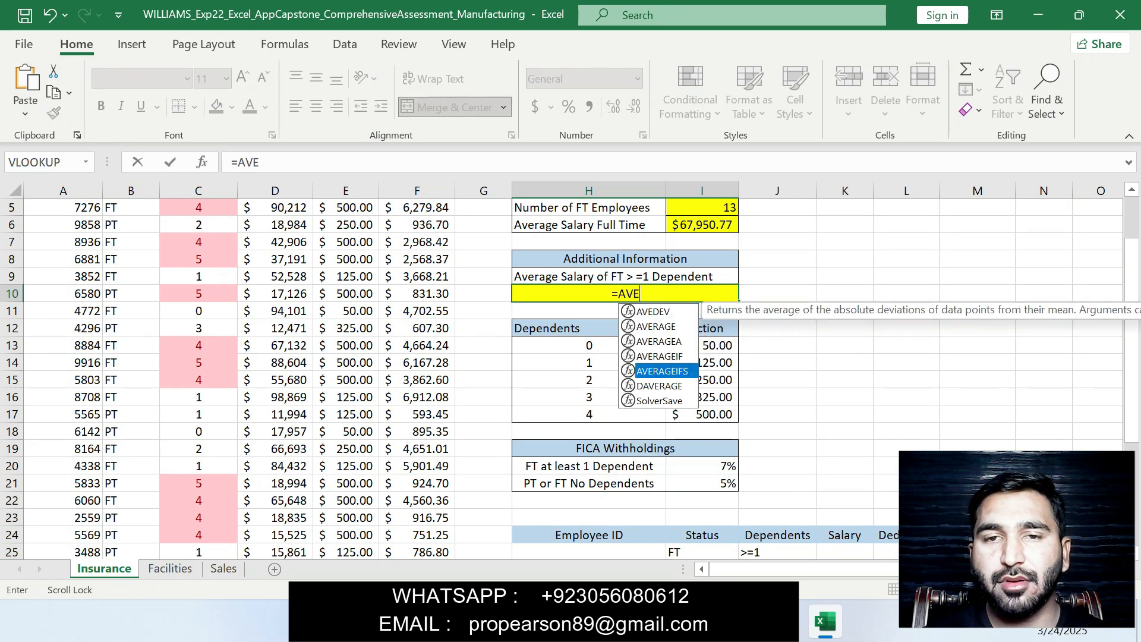
pyautogui.press('Tab')
pyautogui.hotkey('alt', 'Tab')
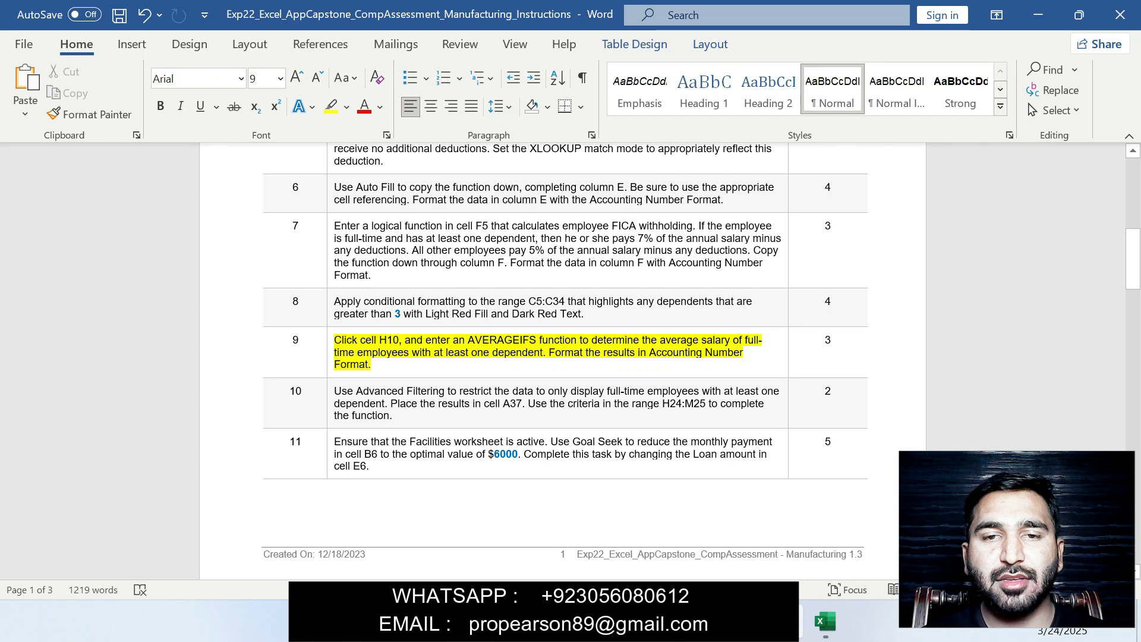
pyautogui.hotkey('alt', 'Tab')
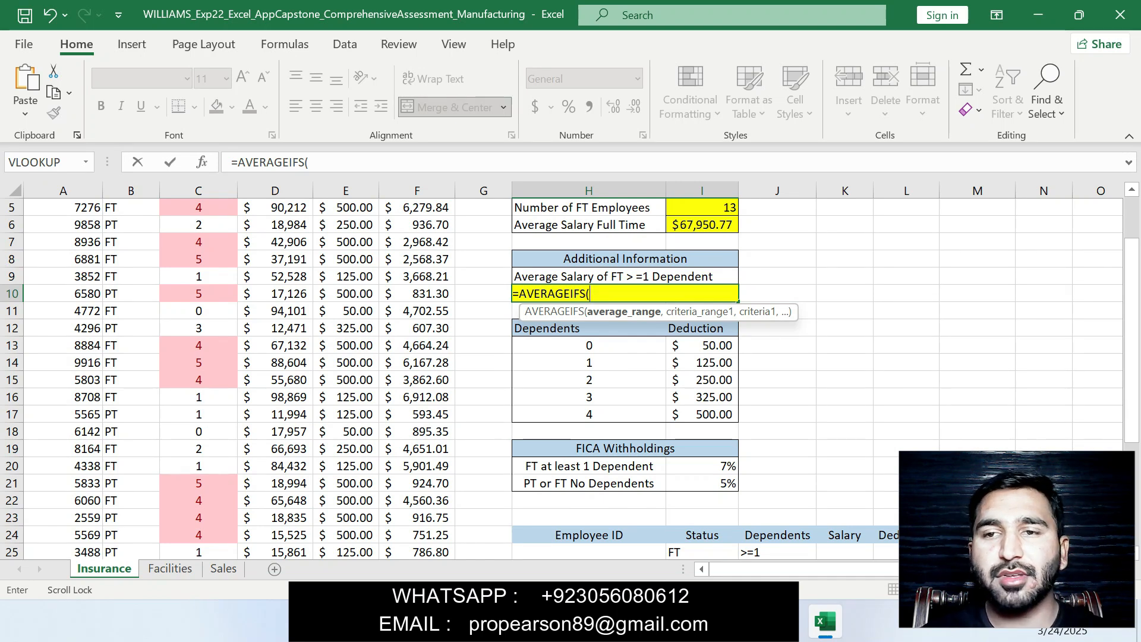
# Step: Enter the Salary data as the absolute average range $D$5:$D$34 in the H10 AVERAGEIFS function, followed by a comma
pyautogui.moveTo(1132, 341); pyautogui.dragTo(1132, 302)
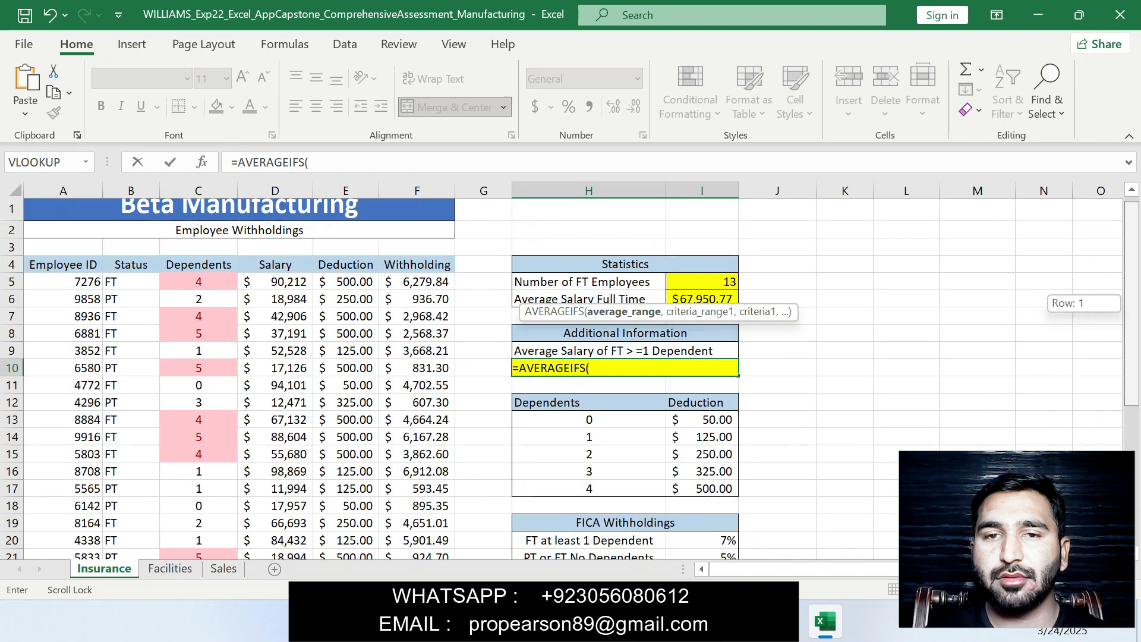
pyautogui.moveTo(275, 282); pyautogui.dragTo(275, 517)
pyautogui.moveTo(1131, 357); pyautogui.dragTo(1131, 206)
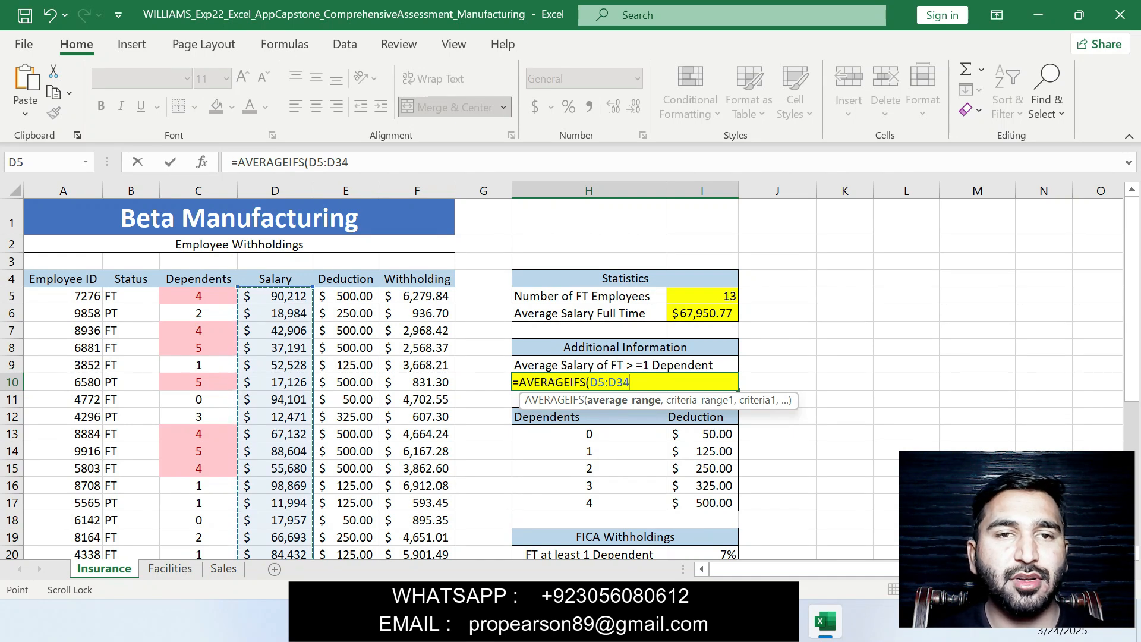
pyautogui.click(308, 163)
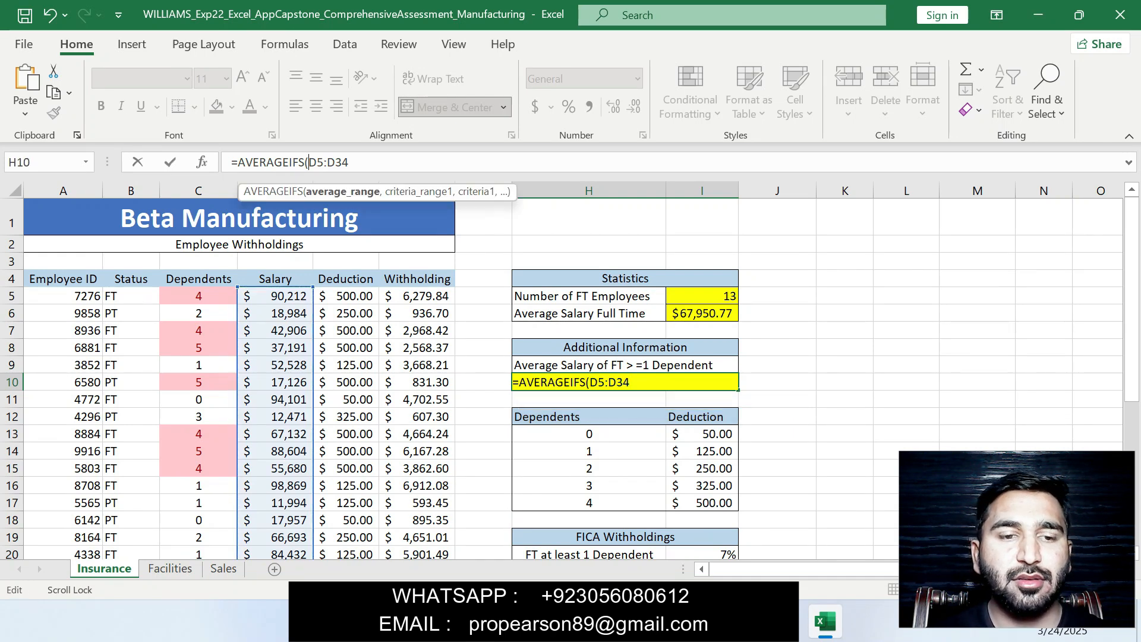
pyautogui.write('$D')
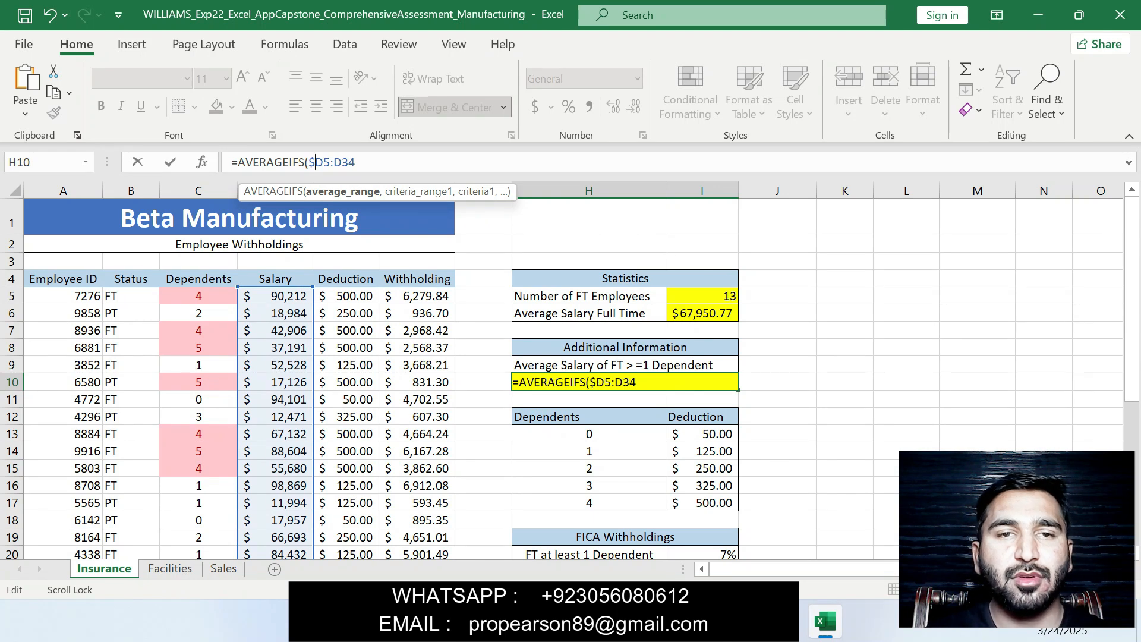
pyautogui.write('$5:')
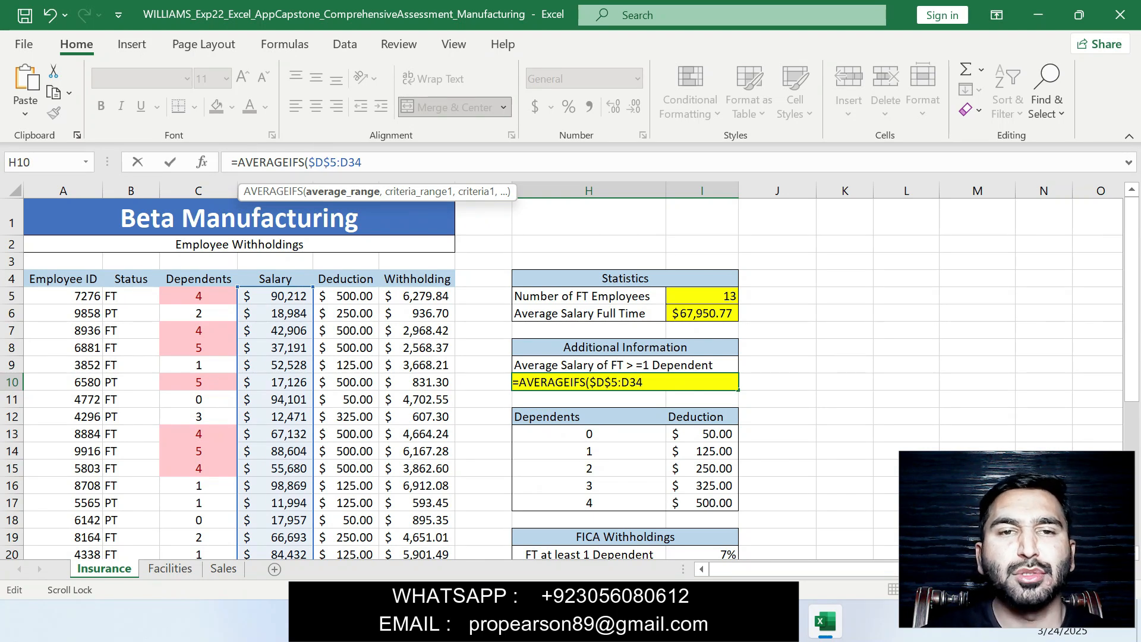
pyautogui.write('$D$')
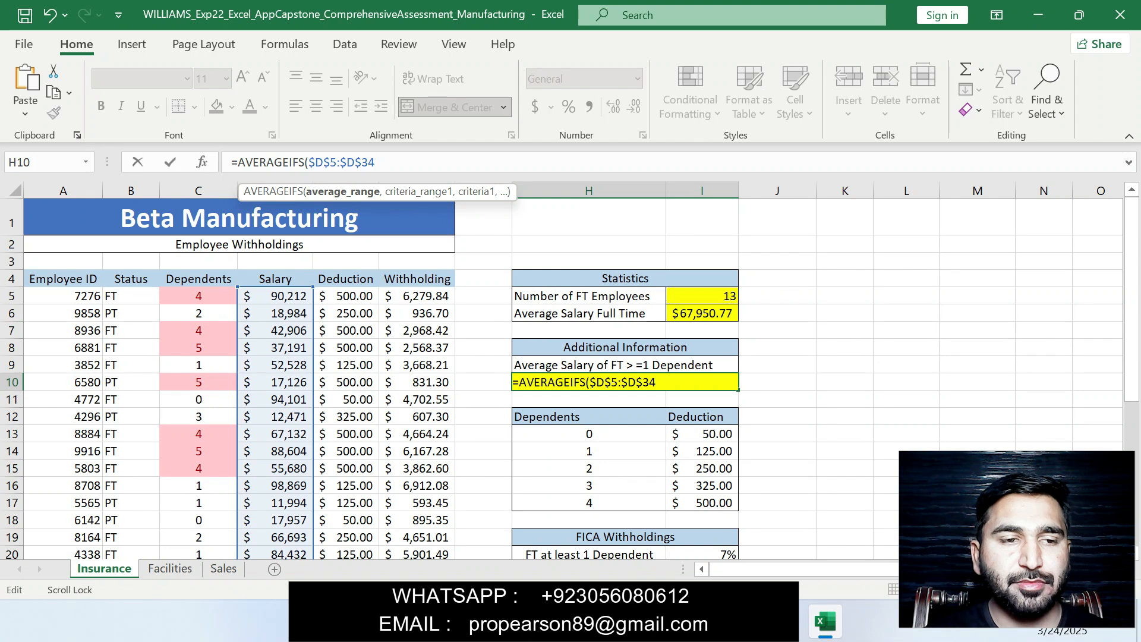
pyautogui.write(',')
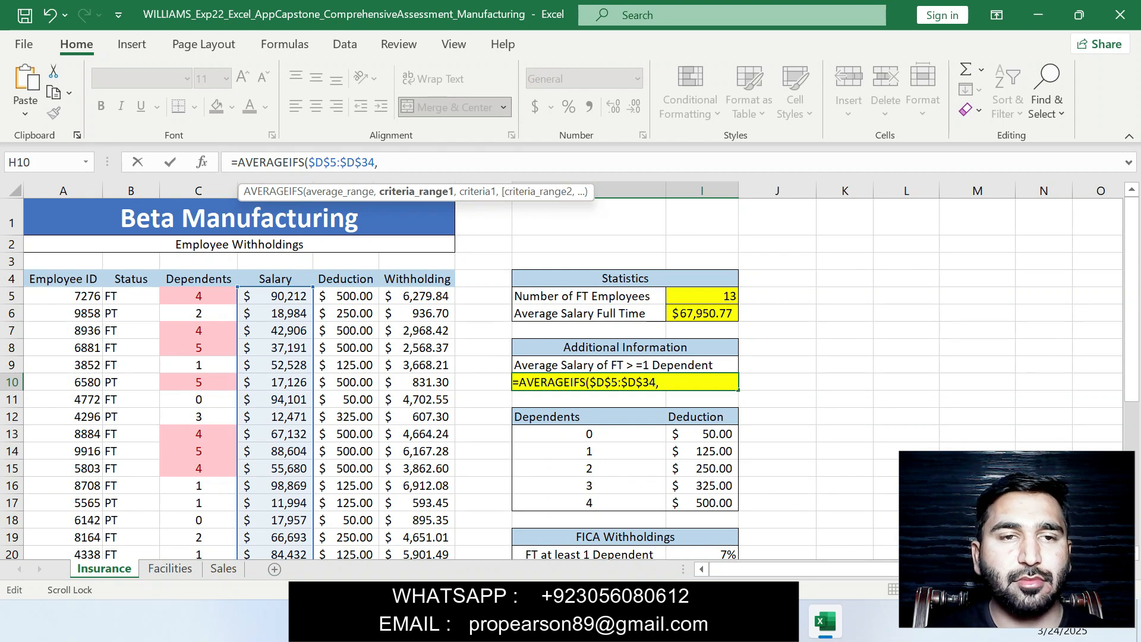
# Step: Enter the Status data as the absolute first criteria range $B$5:$B$34 in the H10 AVERAGEIFS function
pyautogui.moveTo(130, 295); pyautogui.dragTo(142, 518)
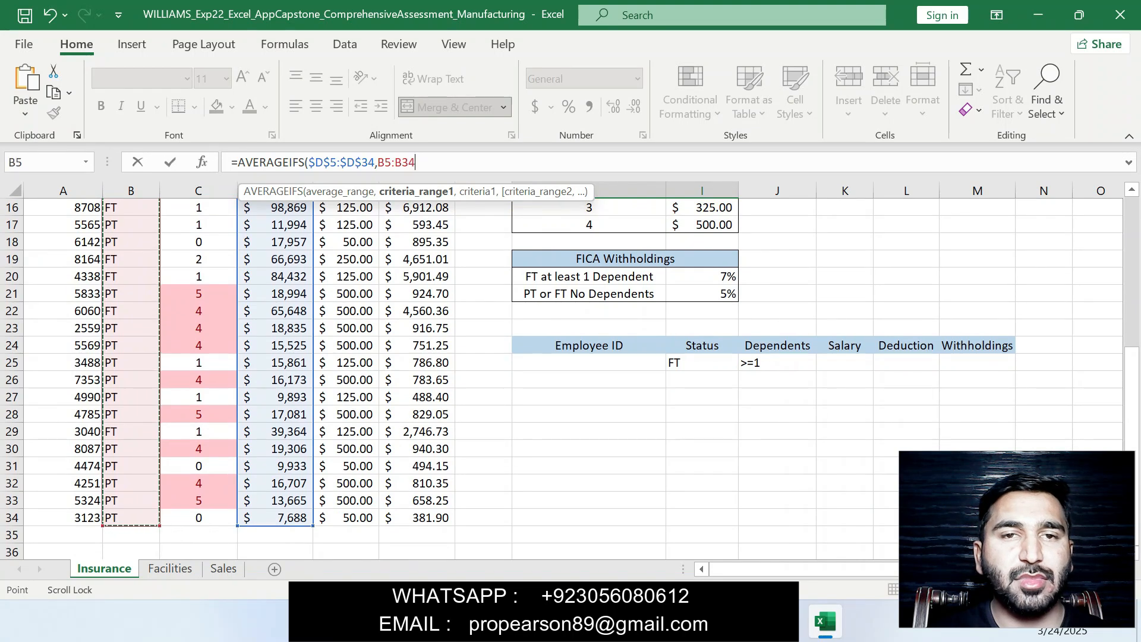
pyautogui.click(377, 162)
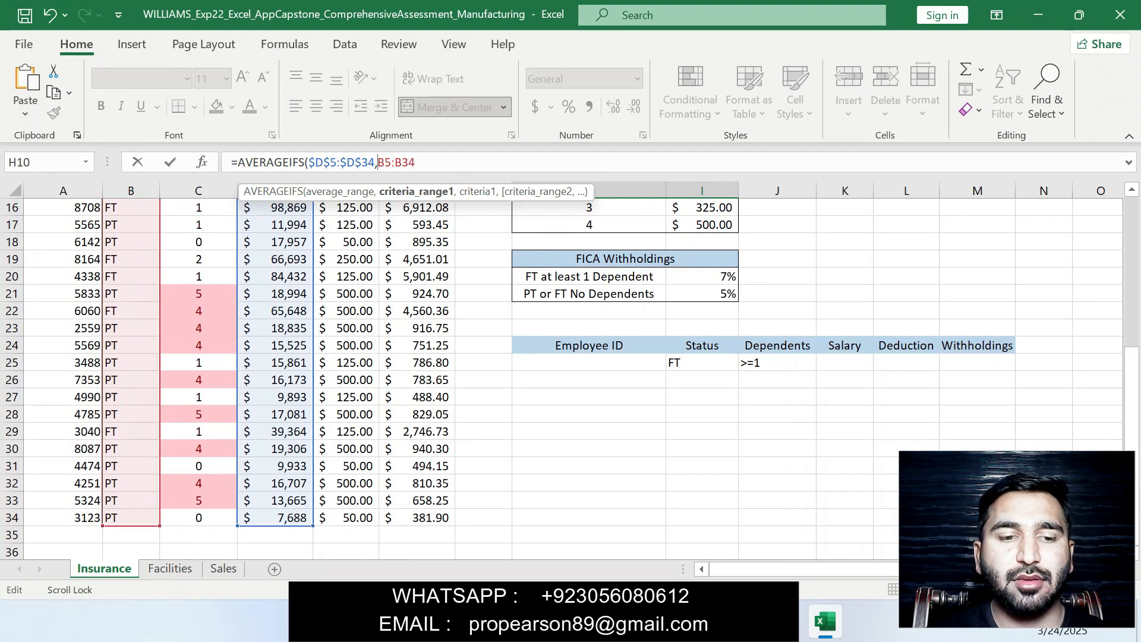
pyautogui.write('$D')
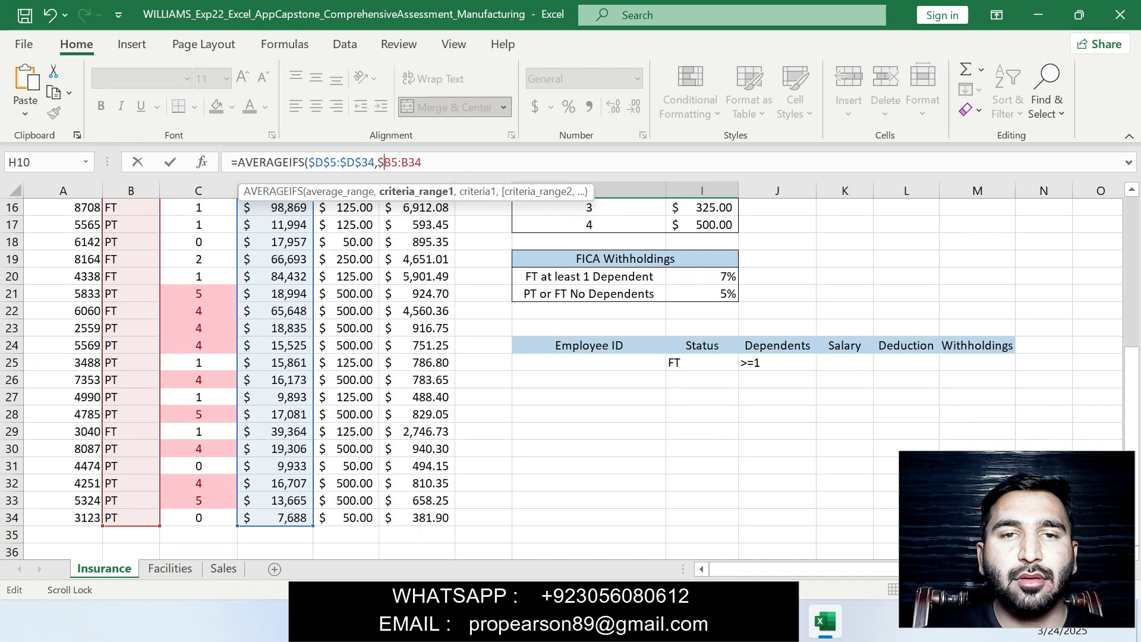
pyautogui.write('$5:')
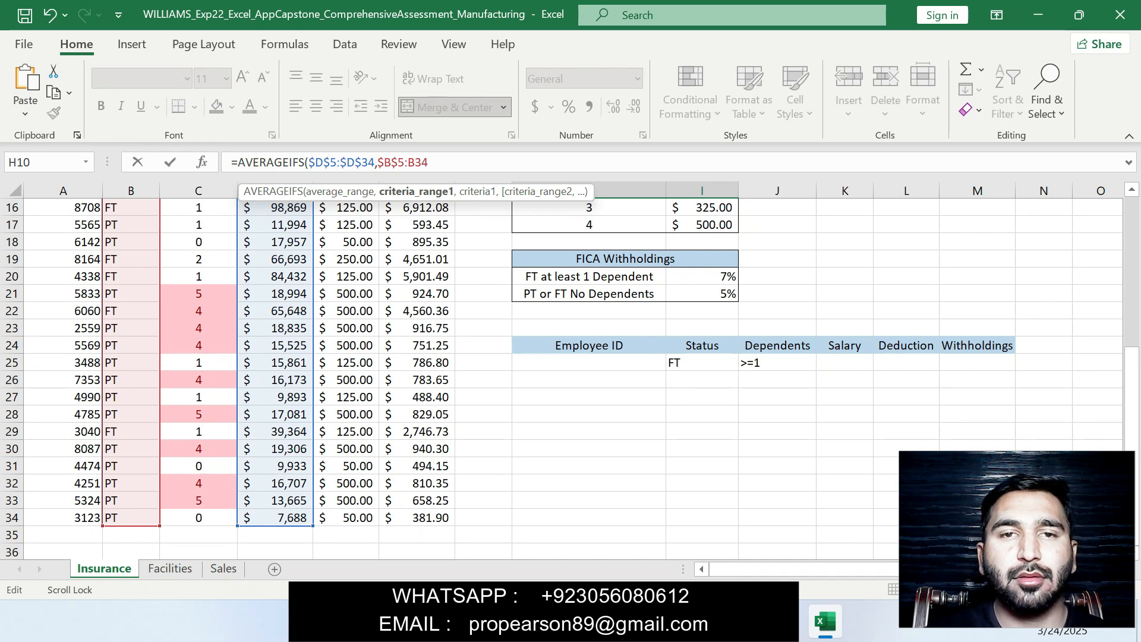
pyautogui.write('$D')
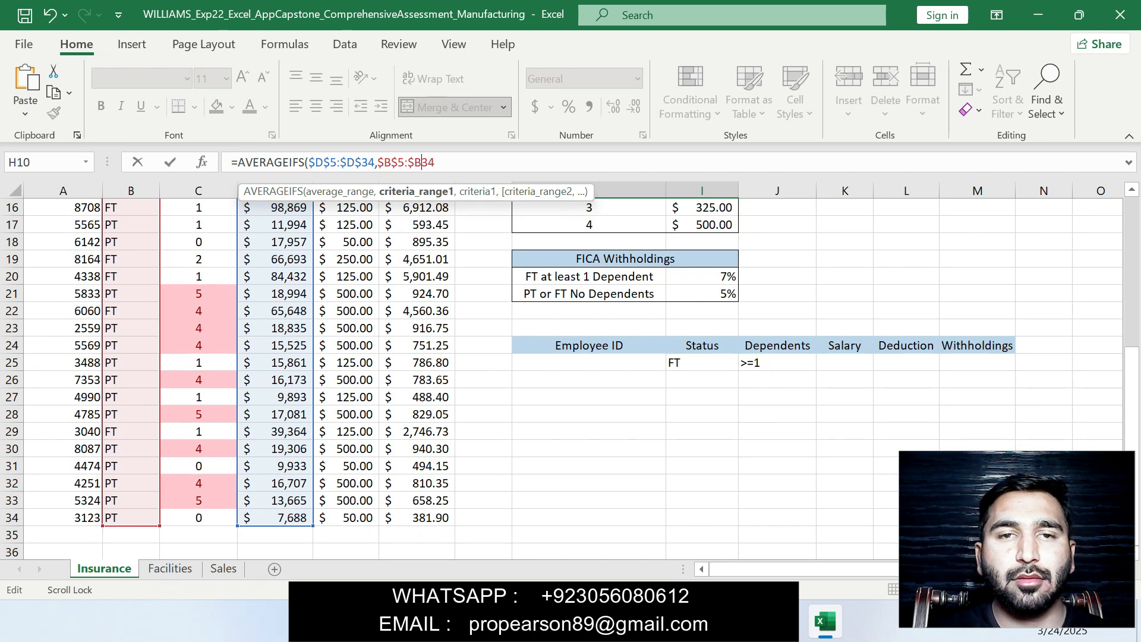
pyautogui.write('$')
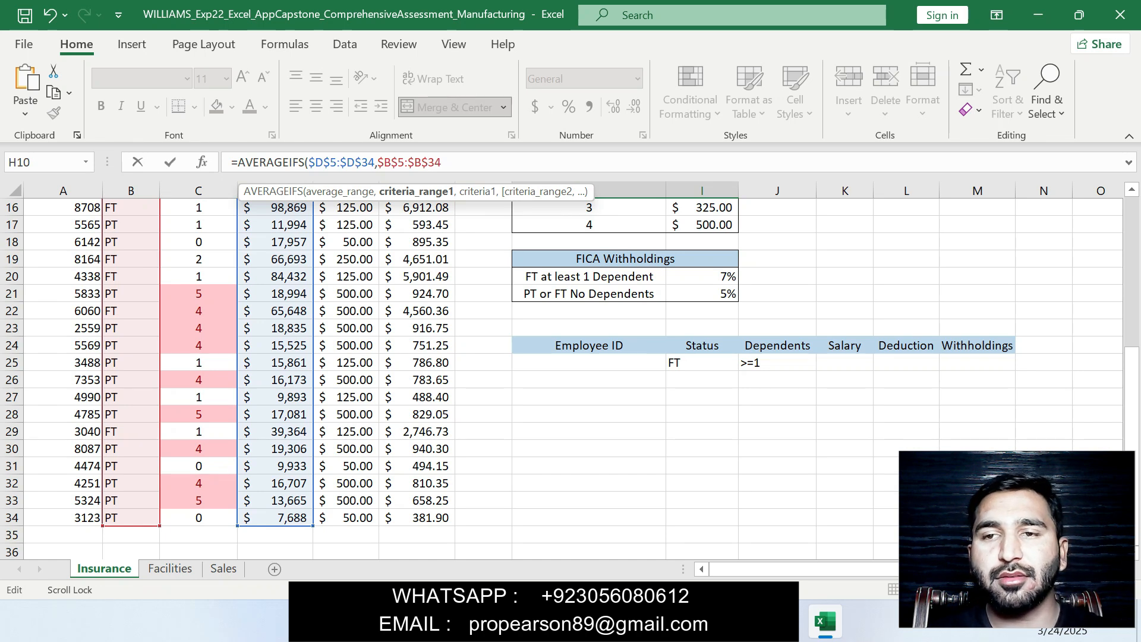
# Step: Add "FT" as the first criterion in the H10 AVERAGEIFS function, followed by a comma
pyautogui.moveTo(1131, 384); pyautogui.dragTo(1131, 286)
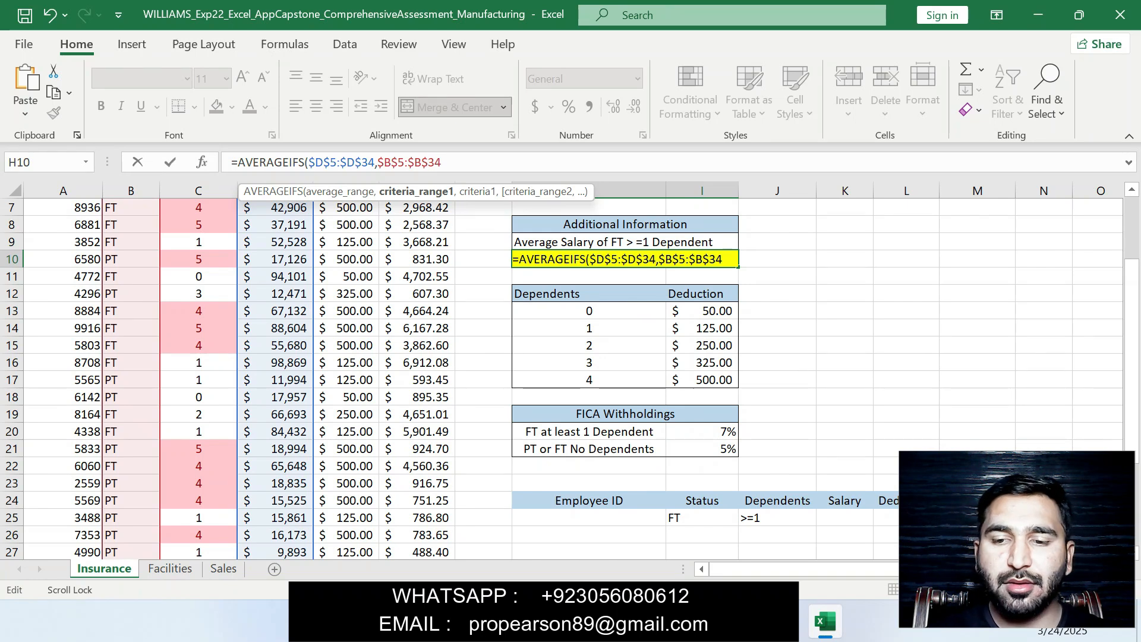
pyautogui.write(',"')
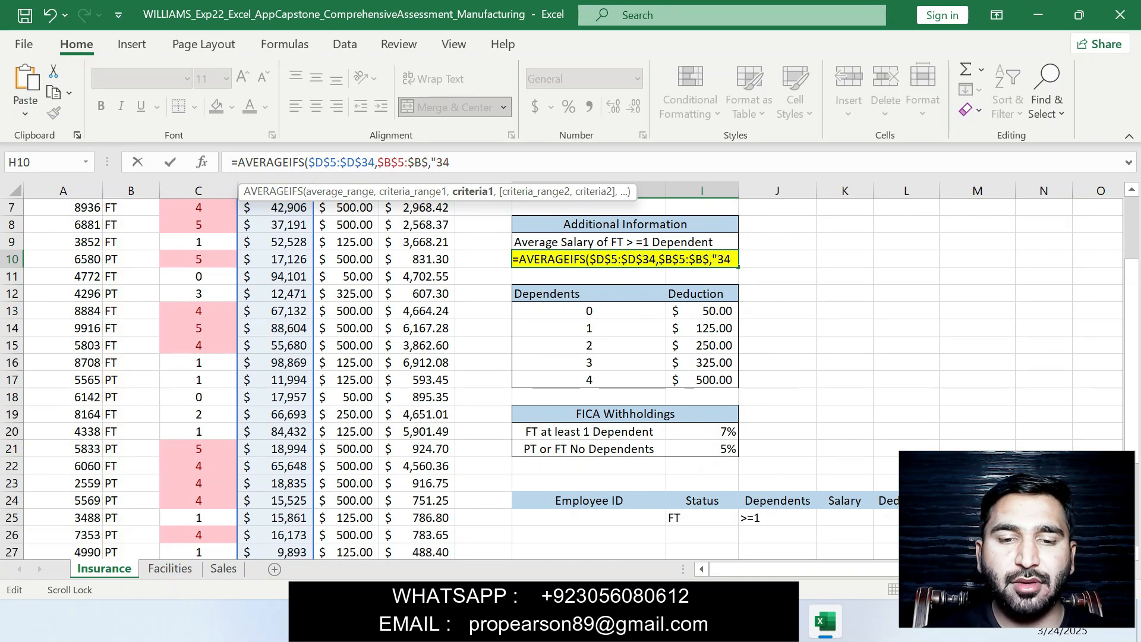
pyautogui.write('FT"')
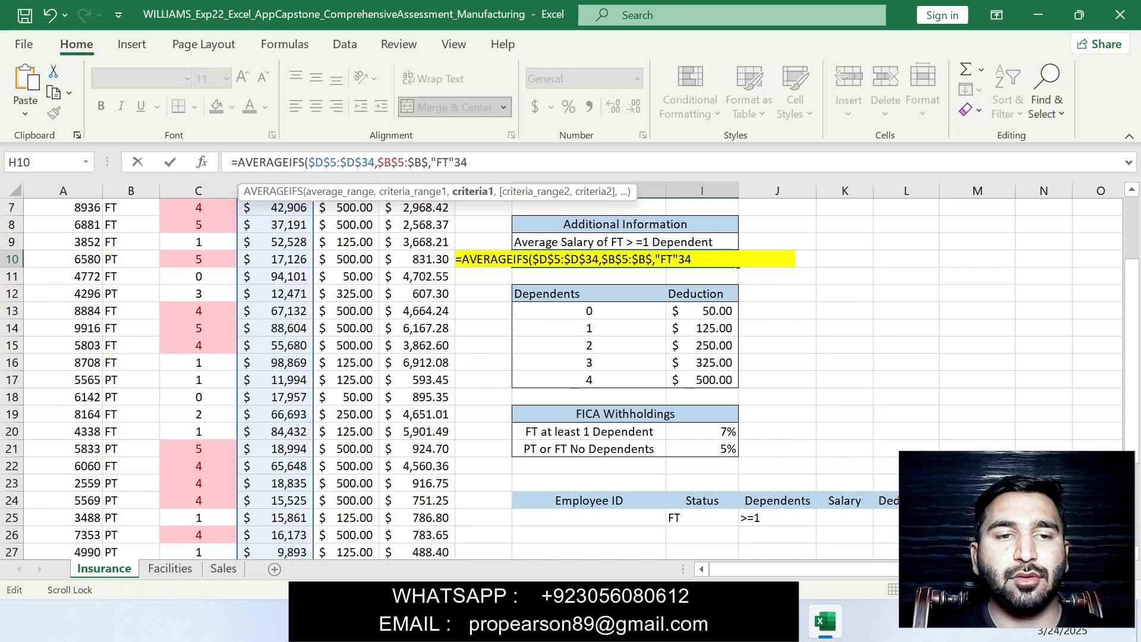
pyautogui.write(',')
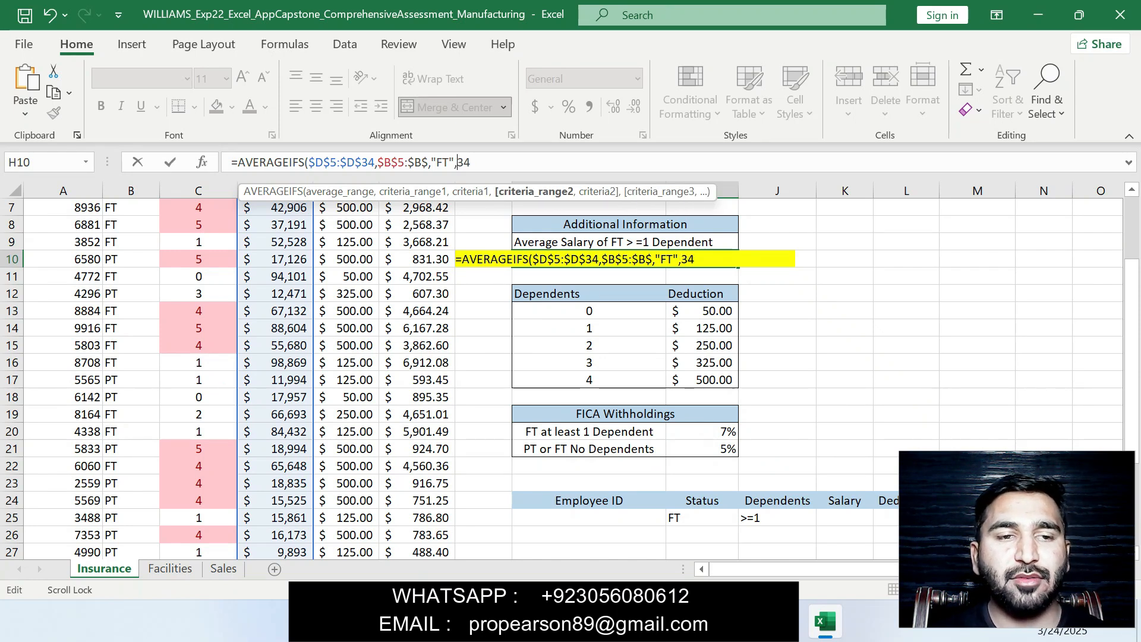
# Step: Enter the Dependents data as the absolute second criteria range $C$5:$C$34, removing the stray 34 from its end
pyautogui.scroll(2, 570, 381)
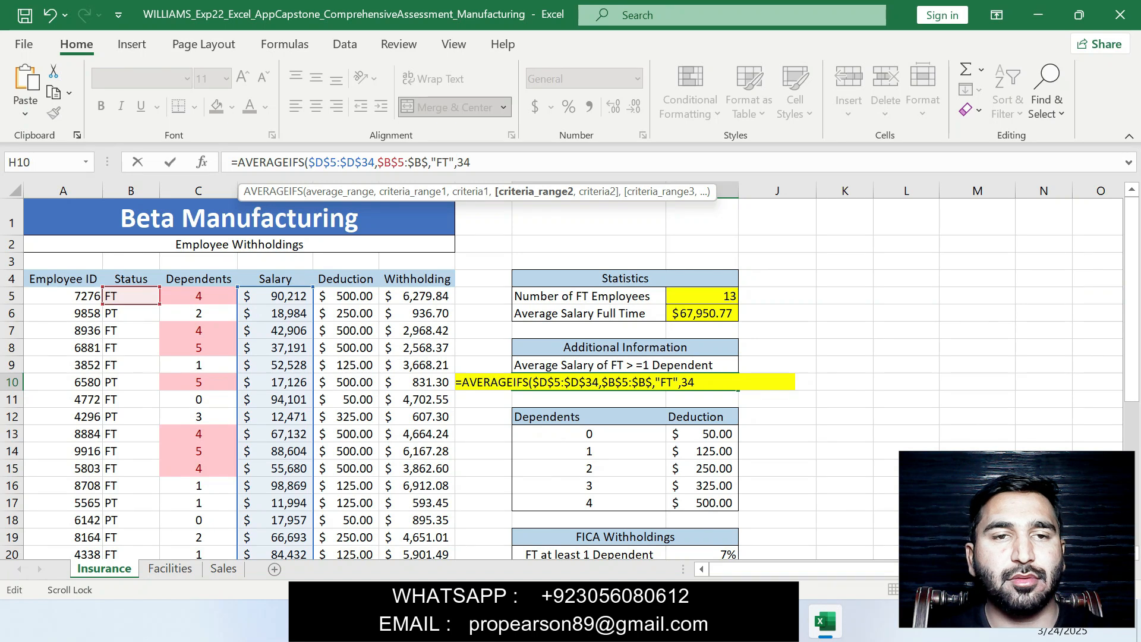
pyautogui.moveTo(199, 296); pyautogui.dragTo(198, 517)
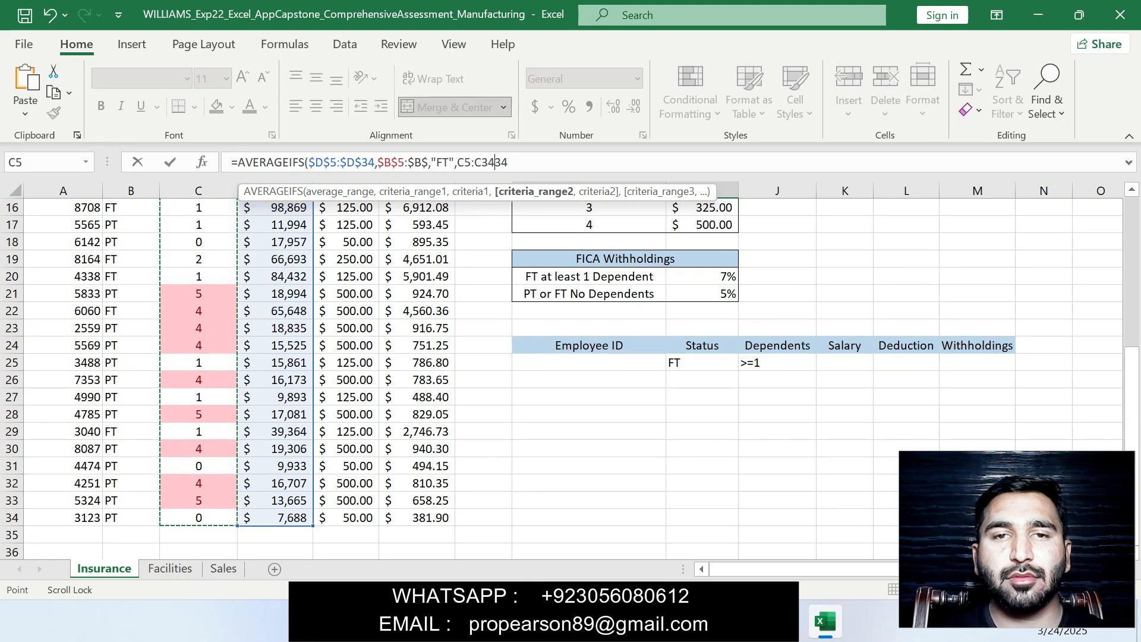
pyautogui.click(509, 162)
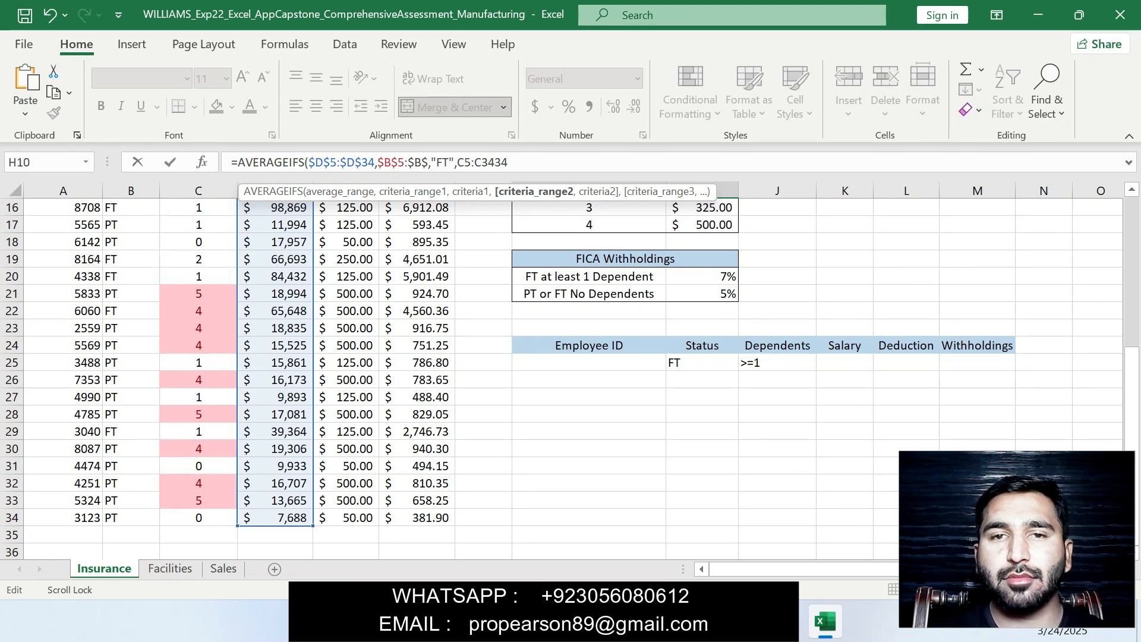
pyautogui.press('BackSpace')
pyautogui.press('BackSpace')
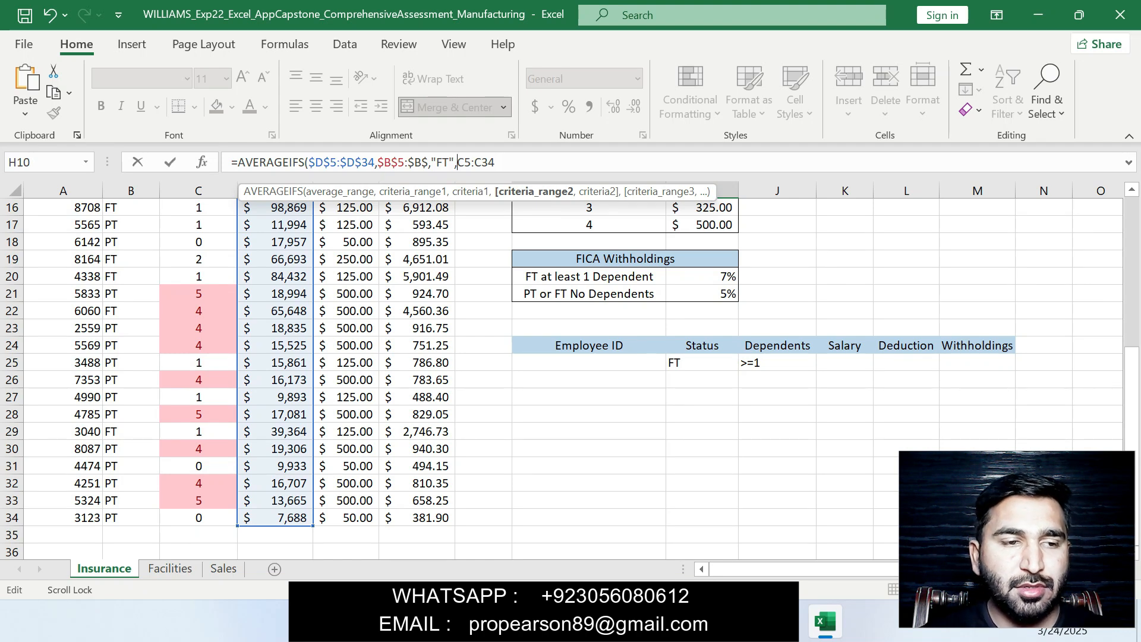
pyautogui.write('$')
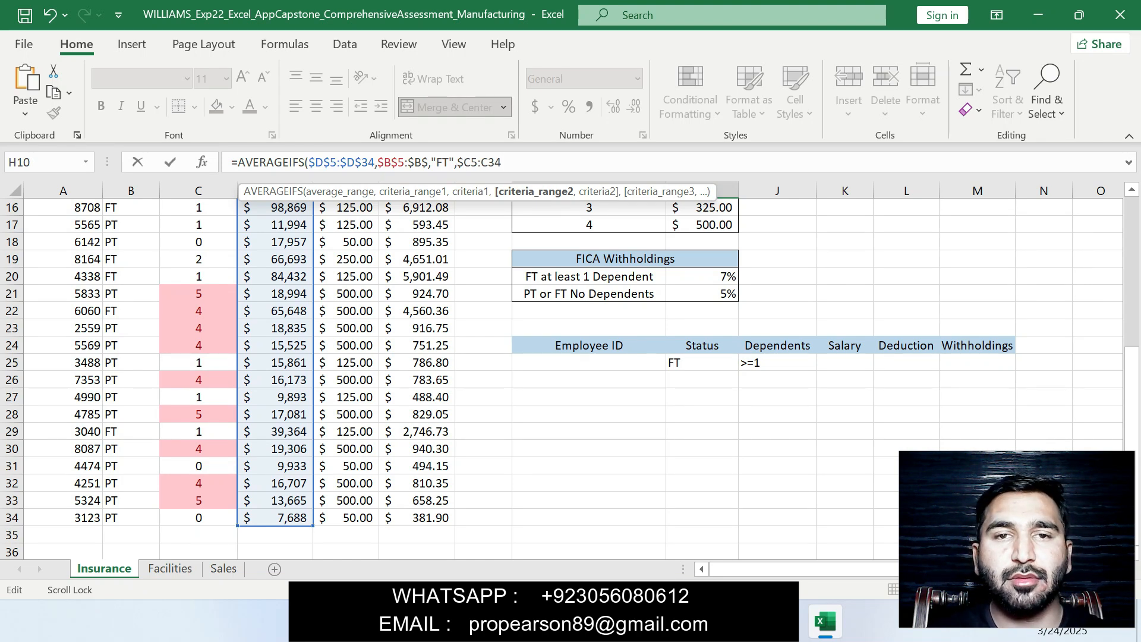
pyautogui.press('Right')
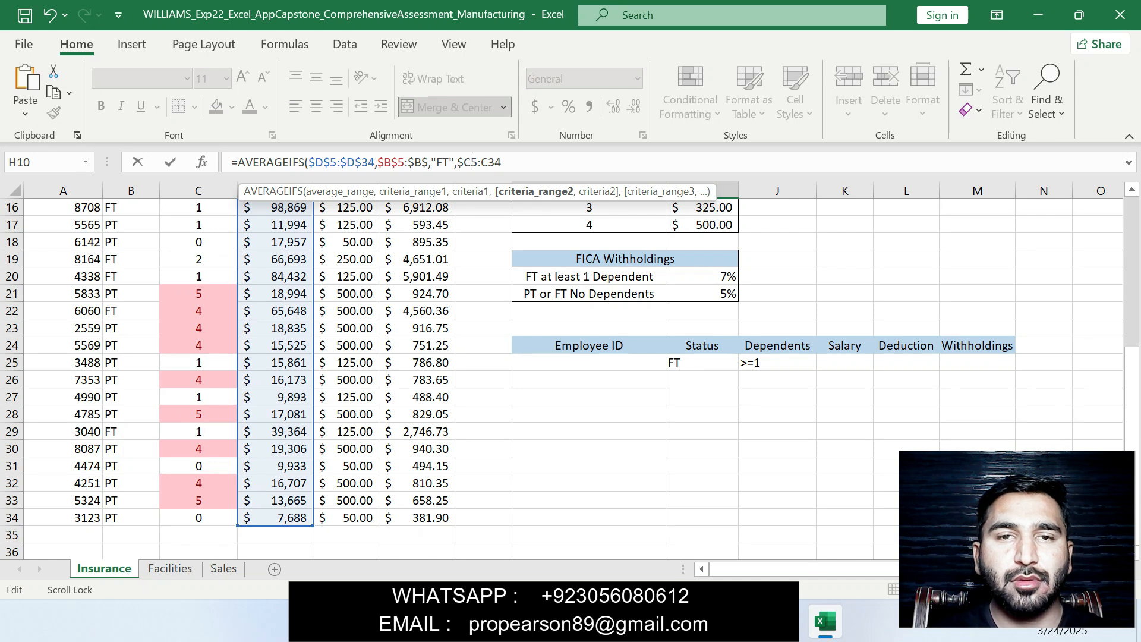
pyautogui.write('$D')
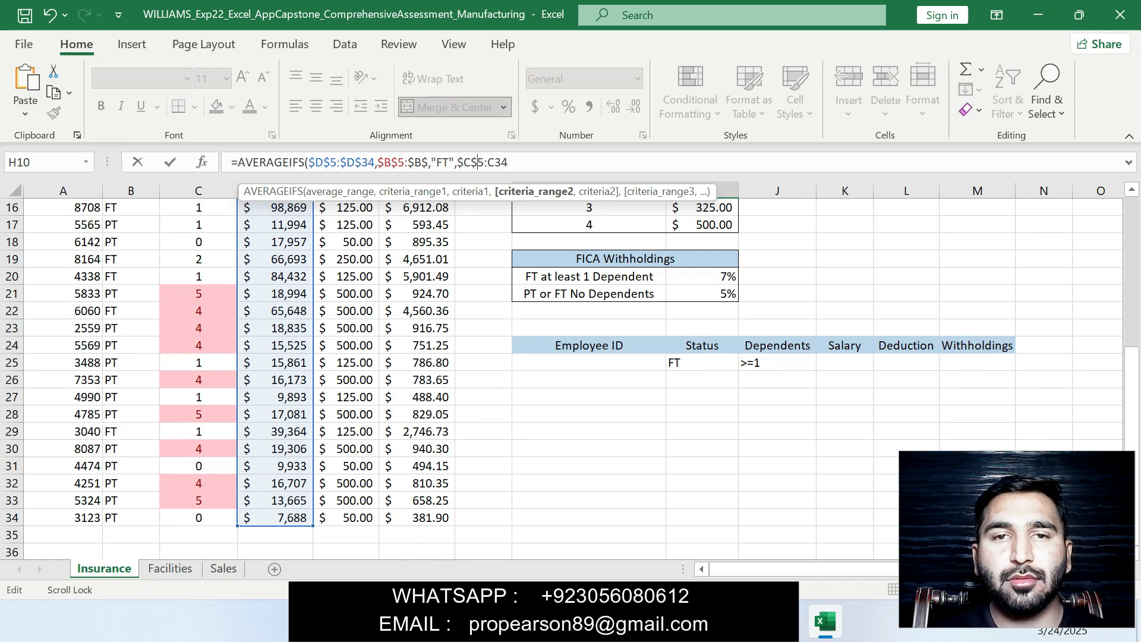
pyautogui.write('$5:')
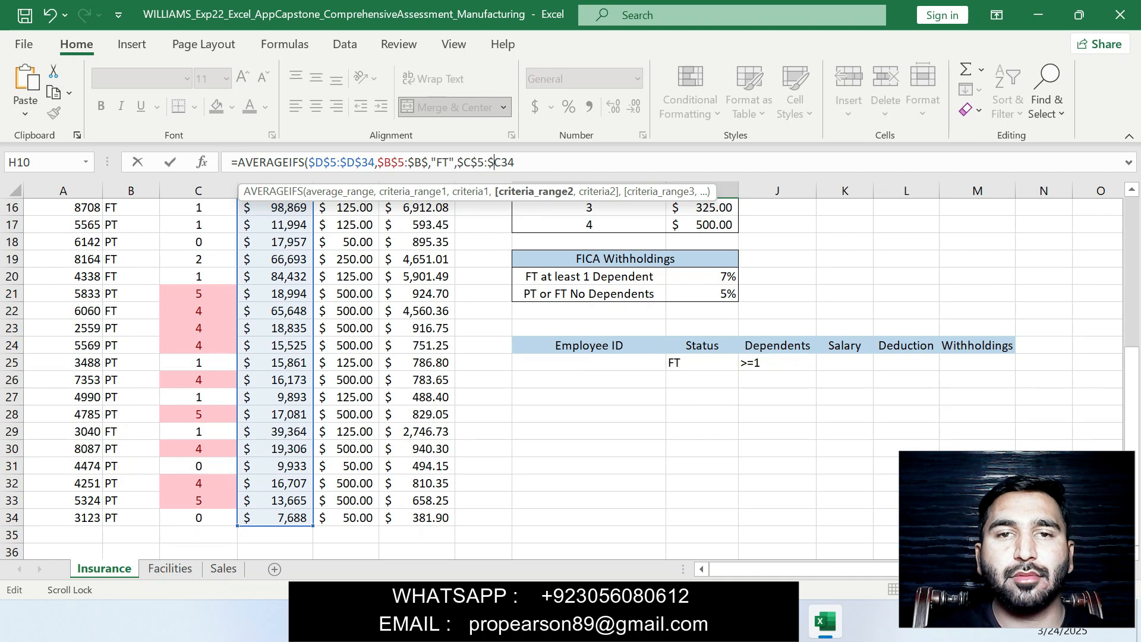
pyautogui.write('$')
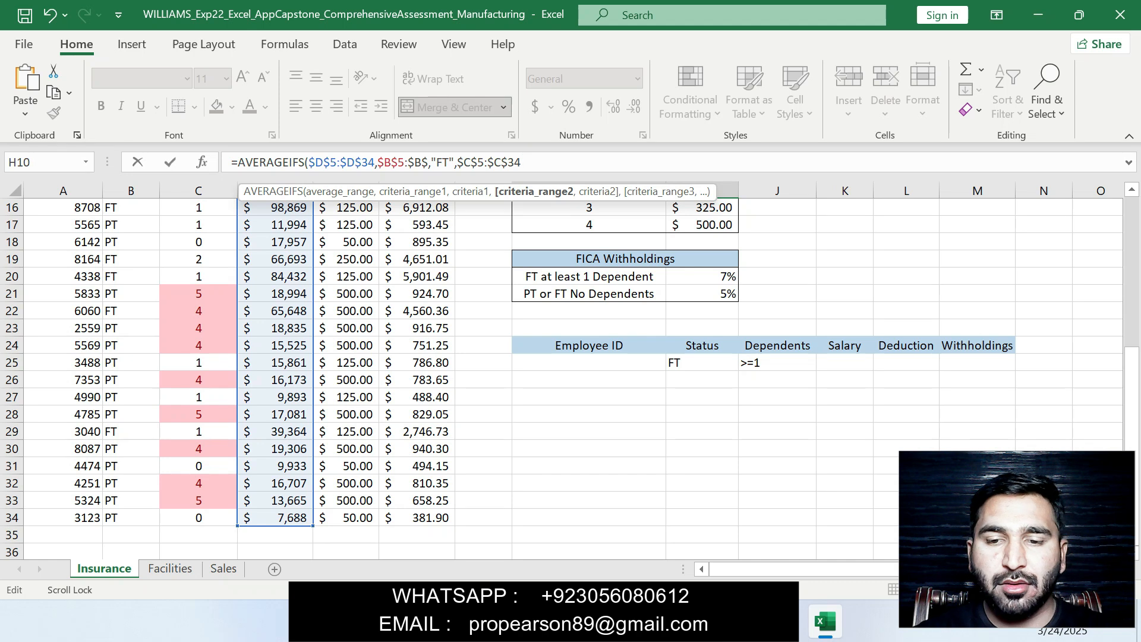
# Step: Add ">1" as the second criterion, close the AVERAGEIFS function and try to commit the formula in H10
pyautogui.write(',')
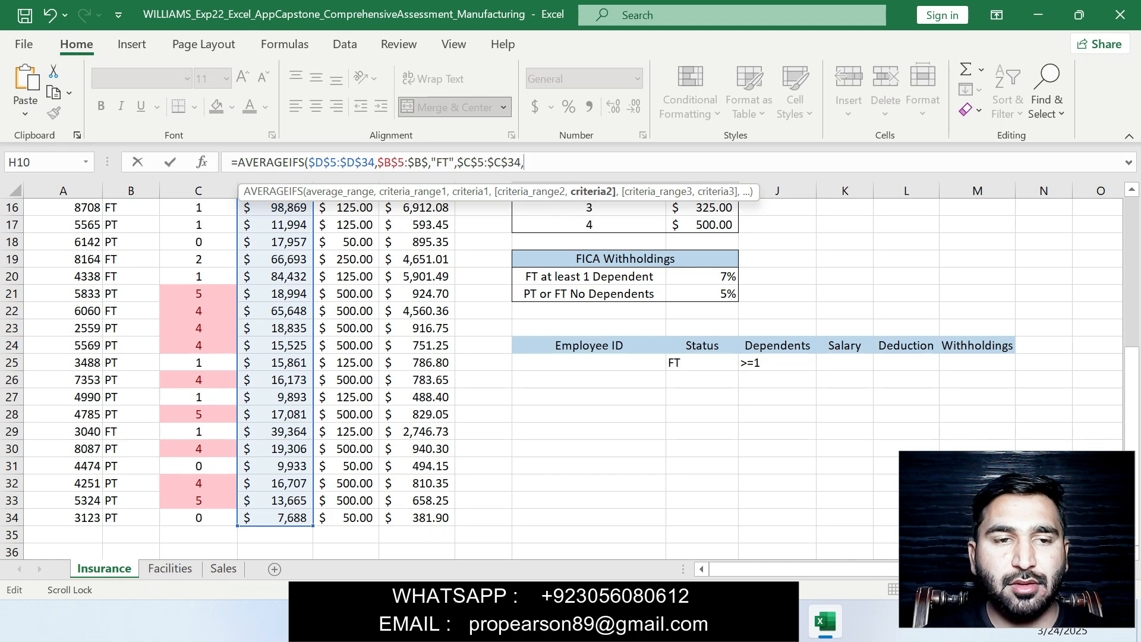
pyautogui.write('"')
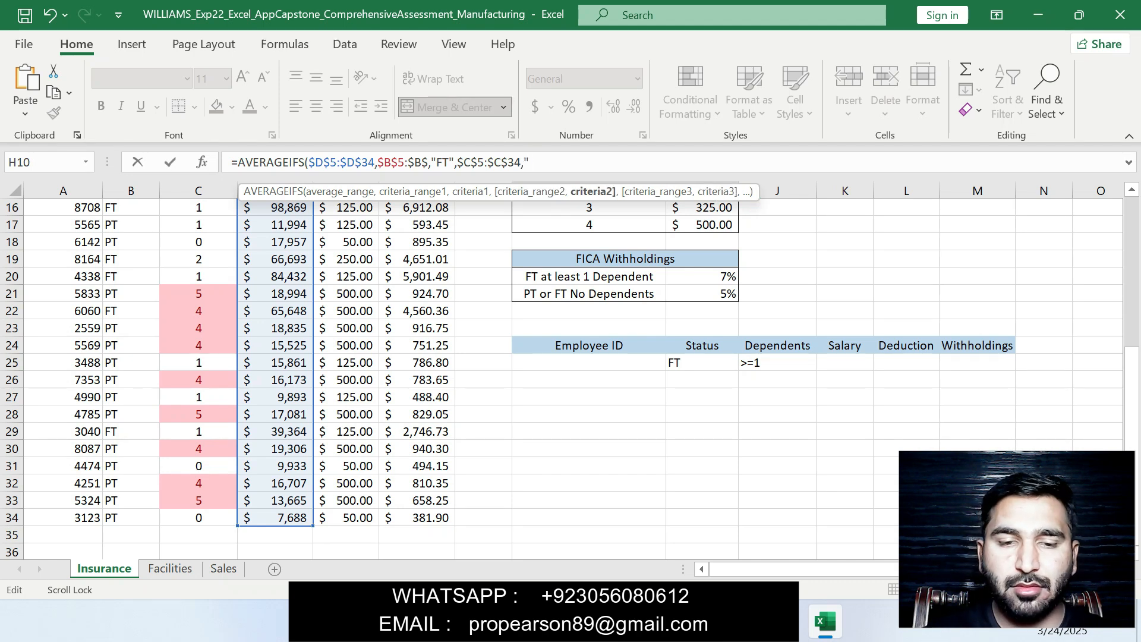
pyautogui.write('>')
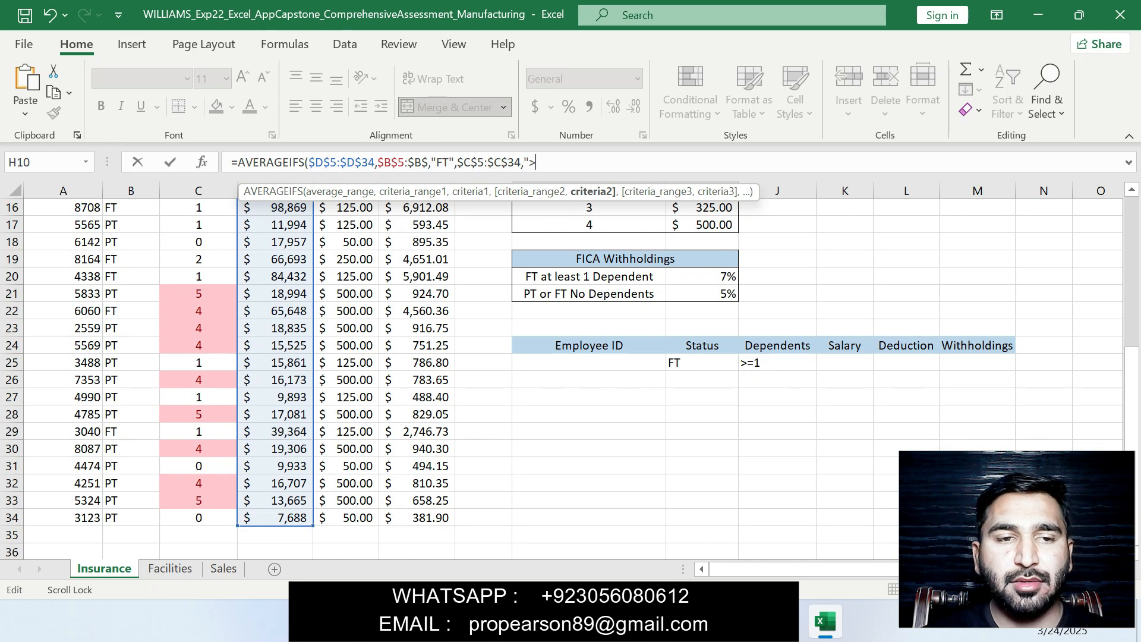
pyautogui.write('1')
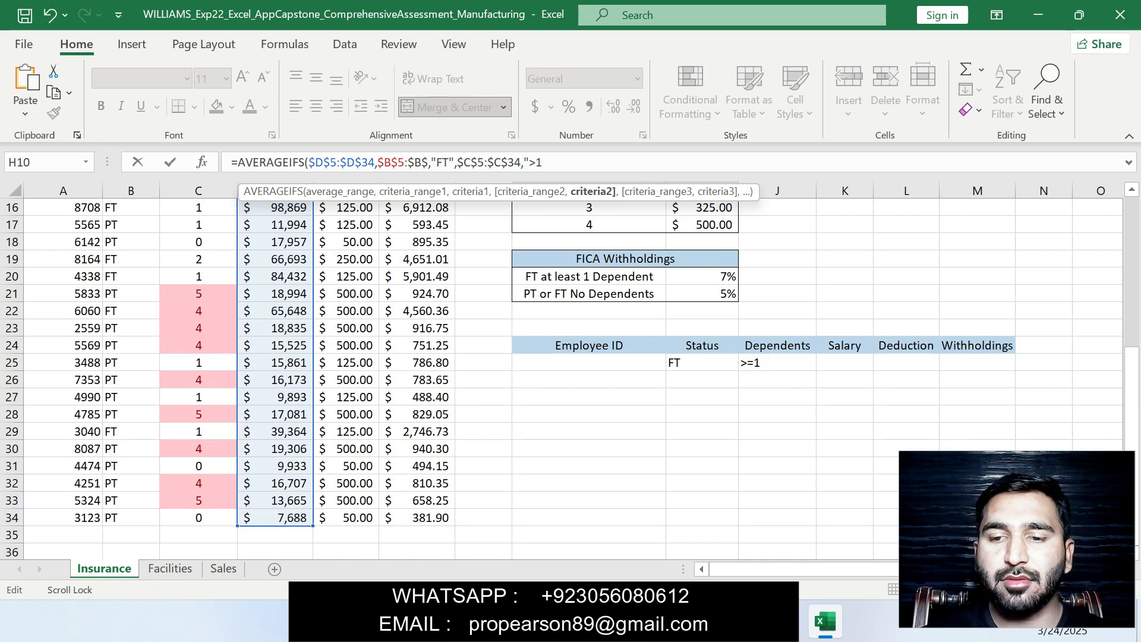
pyautogui.write('"')
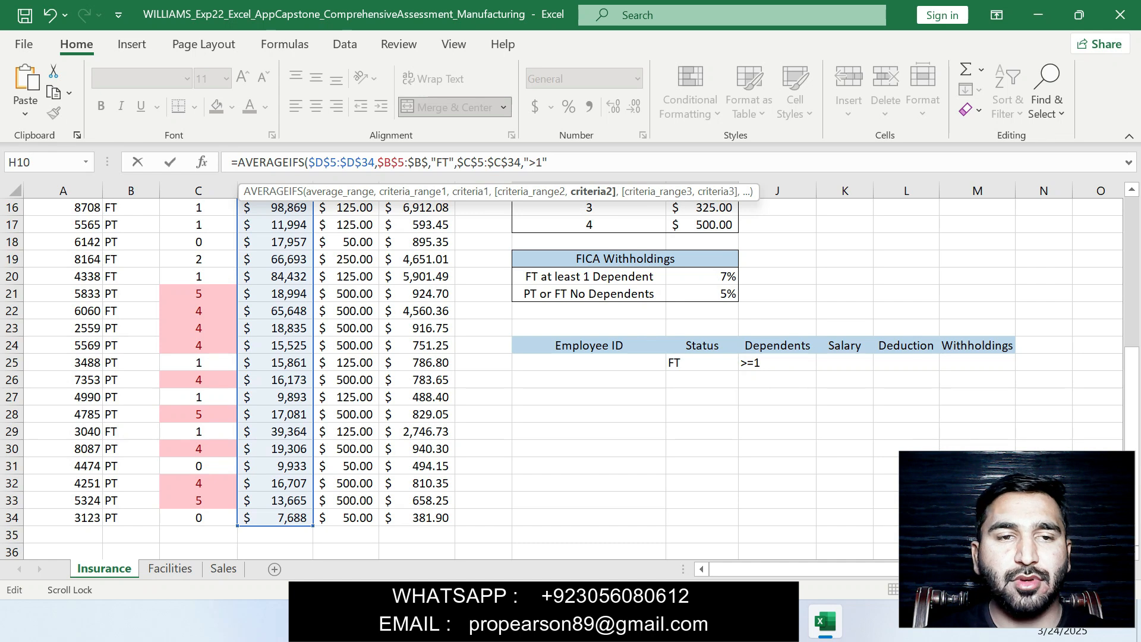
pyautogui.write(')')
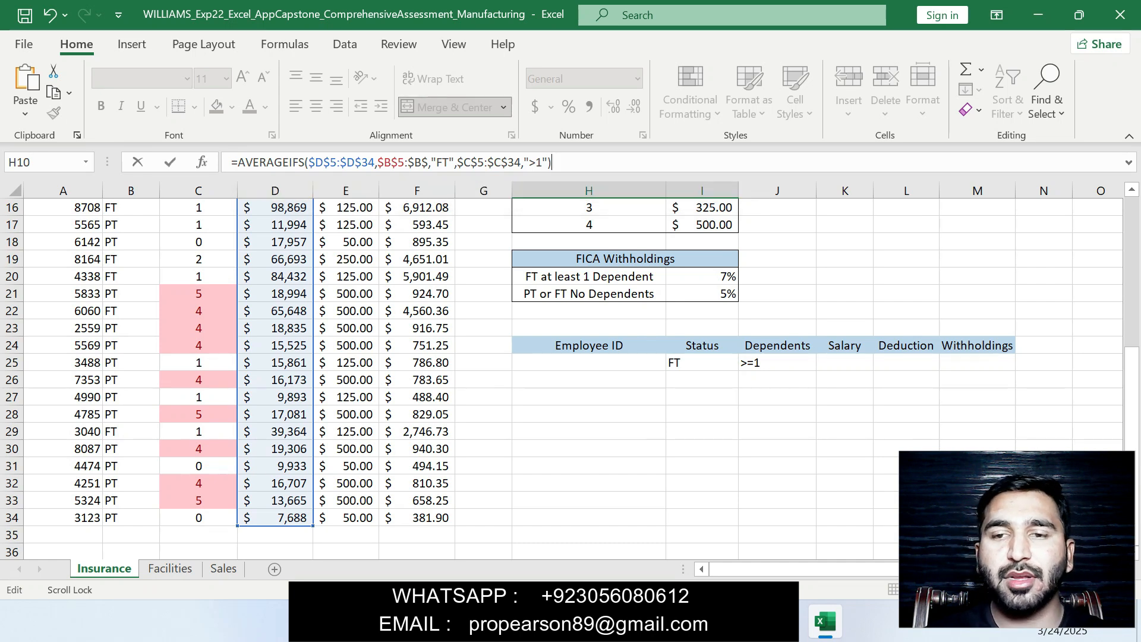
pyautogui.press('Return')
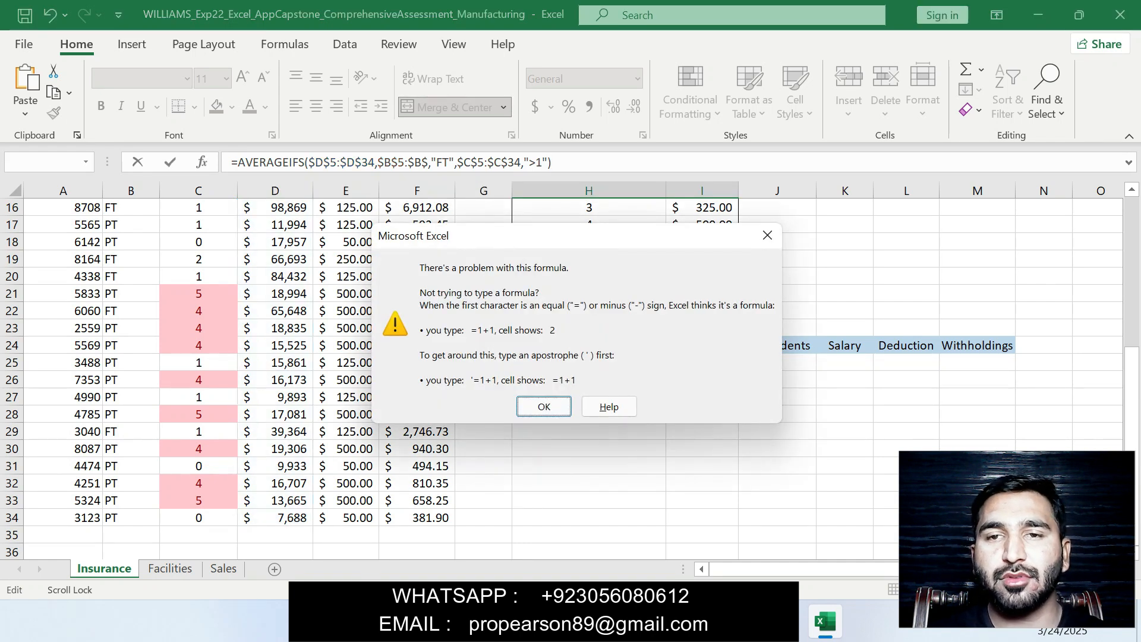
pyautogui.press('Return')
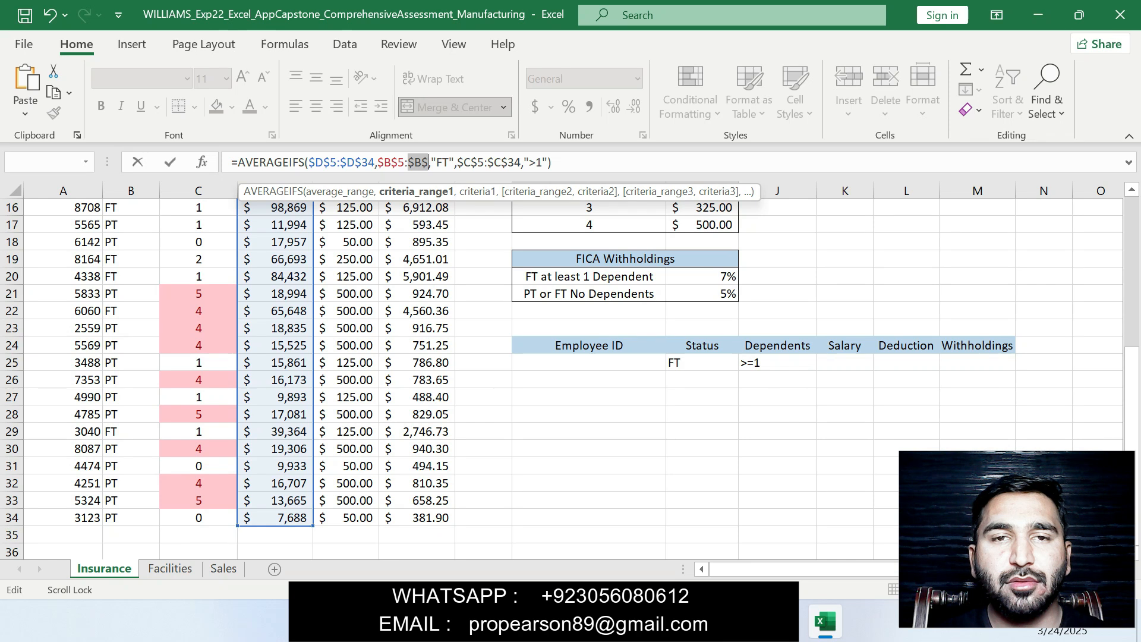
# Step: Edit the first criteria range in H10's AVERAGEIFS formula to read $B$5:$B5:$B$34, adding the end row 34
pyautogui.press('Right')
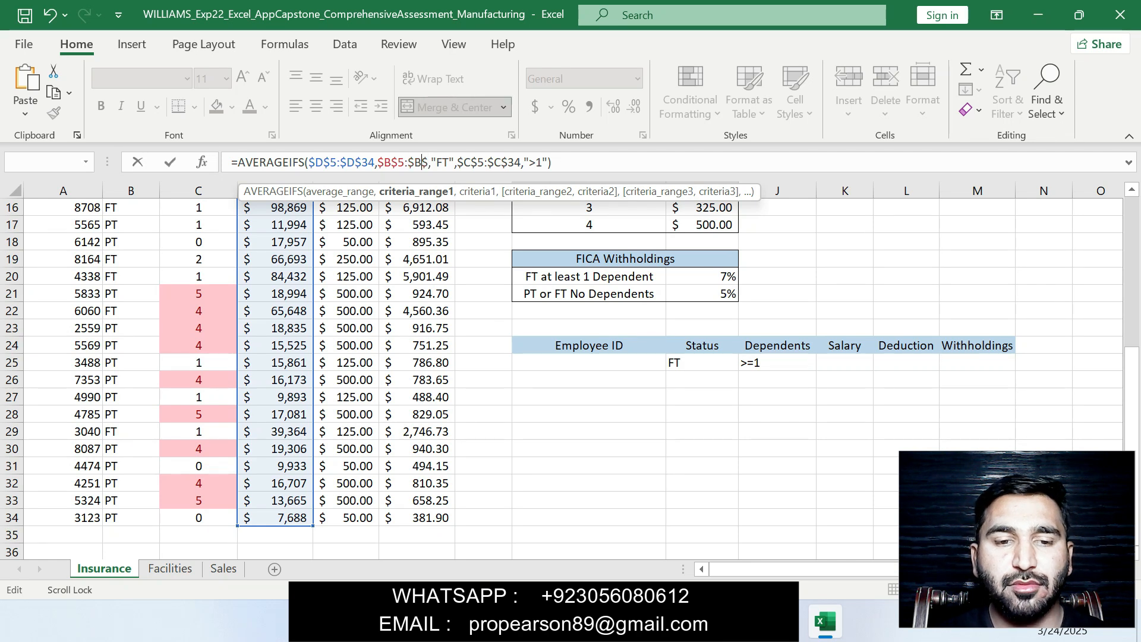
pyautogui.write('5')
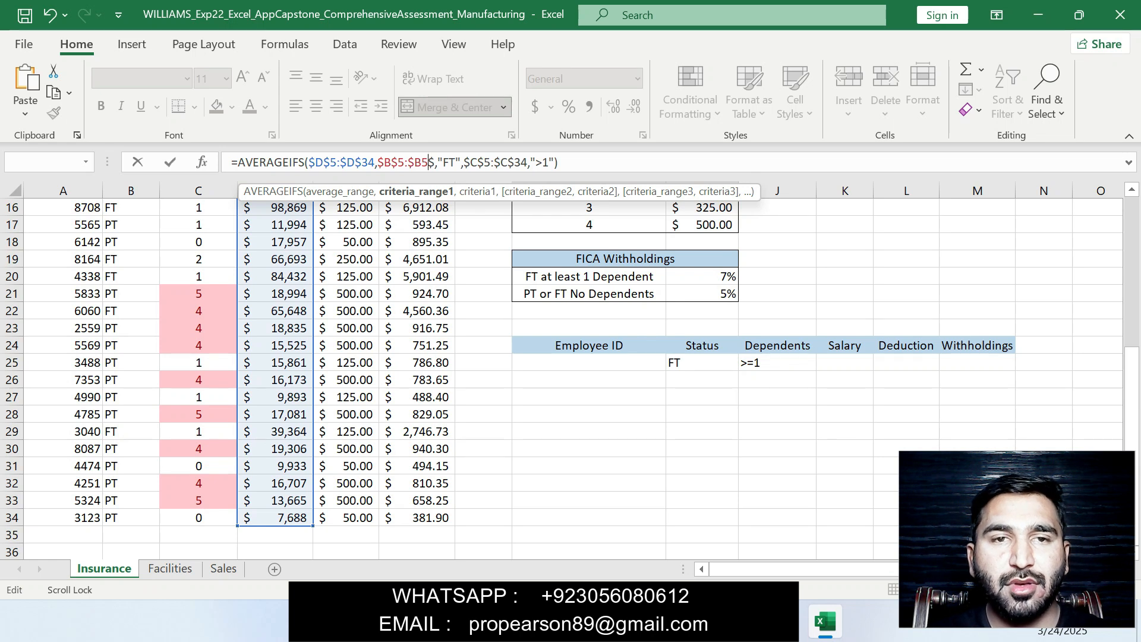
pyautogui.write(':')
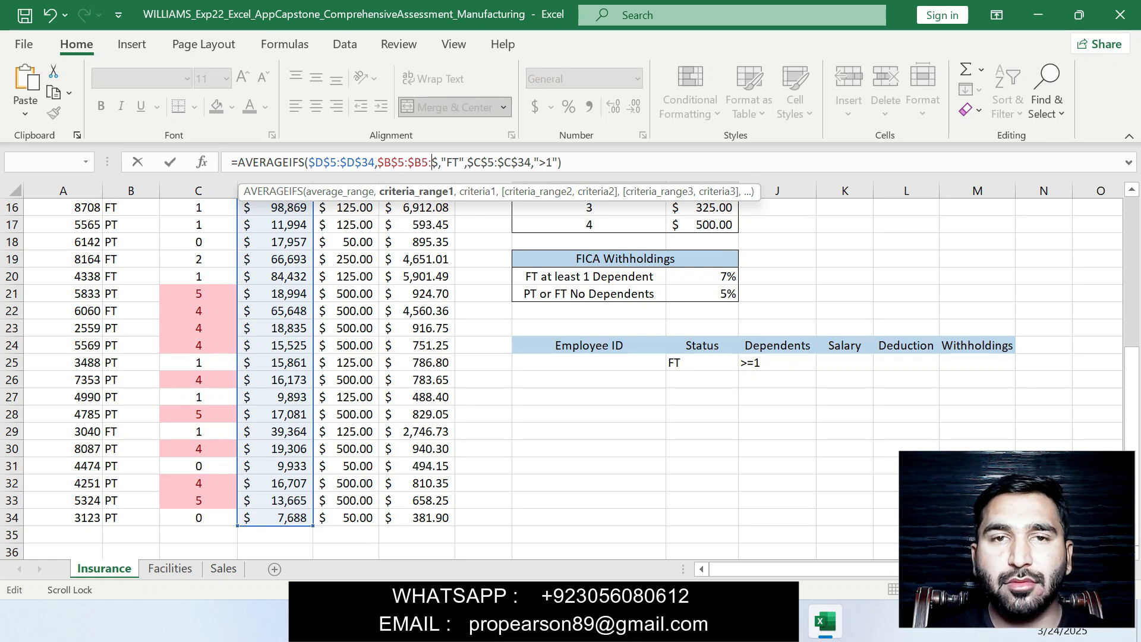
pyautogui.write('B')
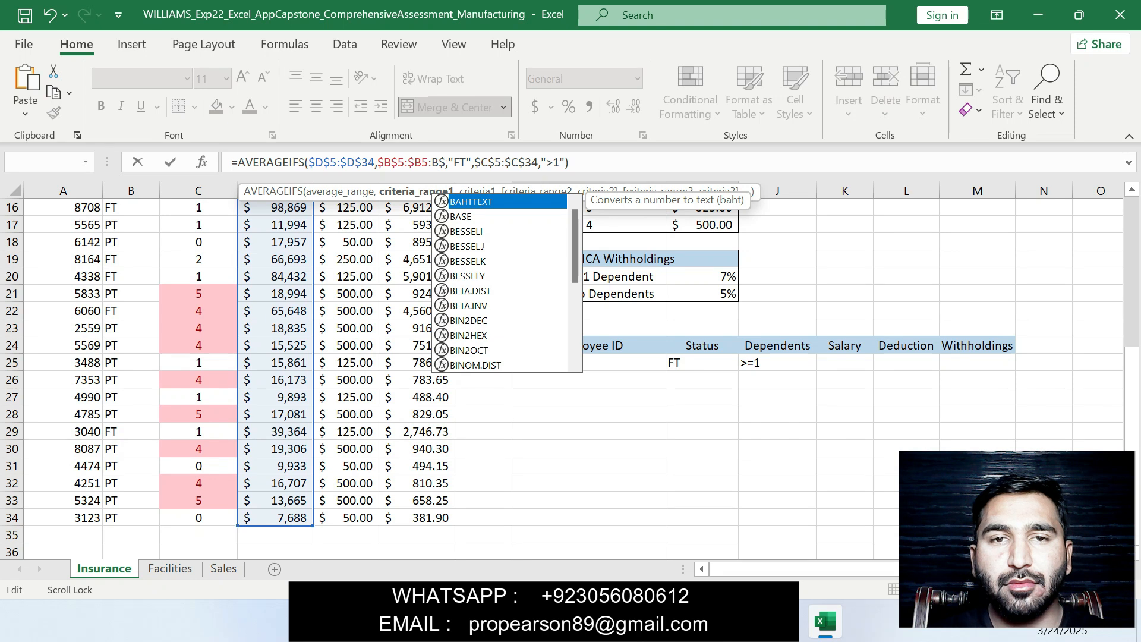
pyautogui.press('Right')
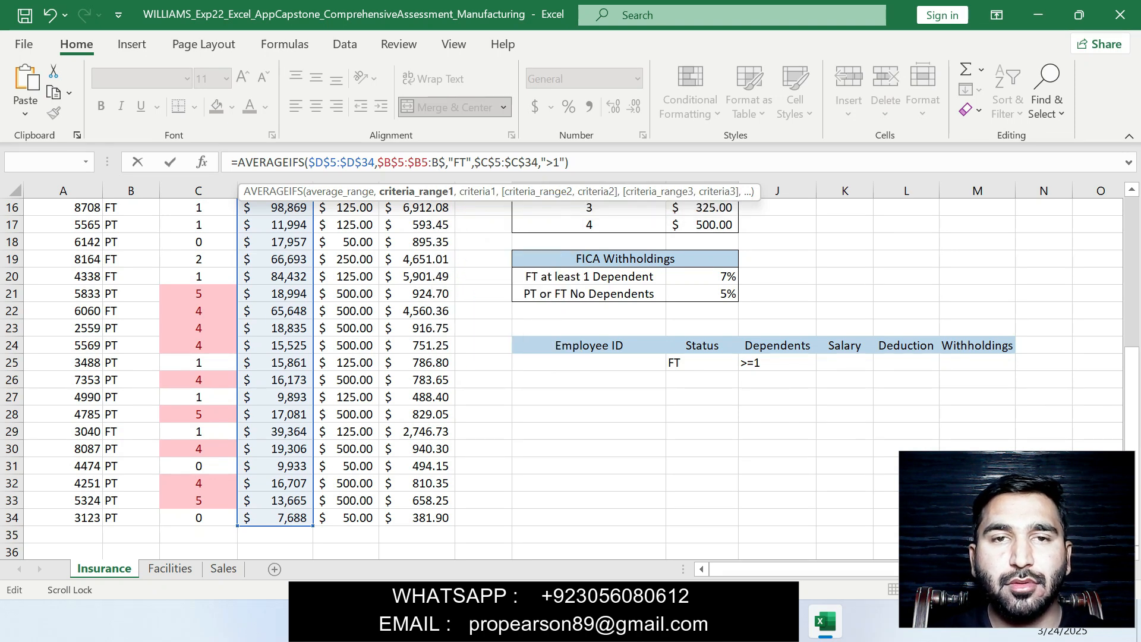
pyautogui.write('34')
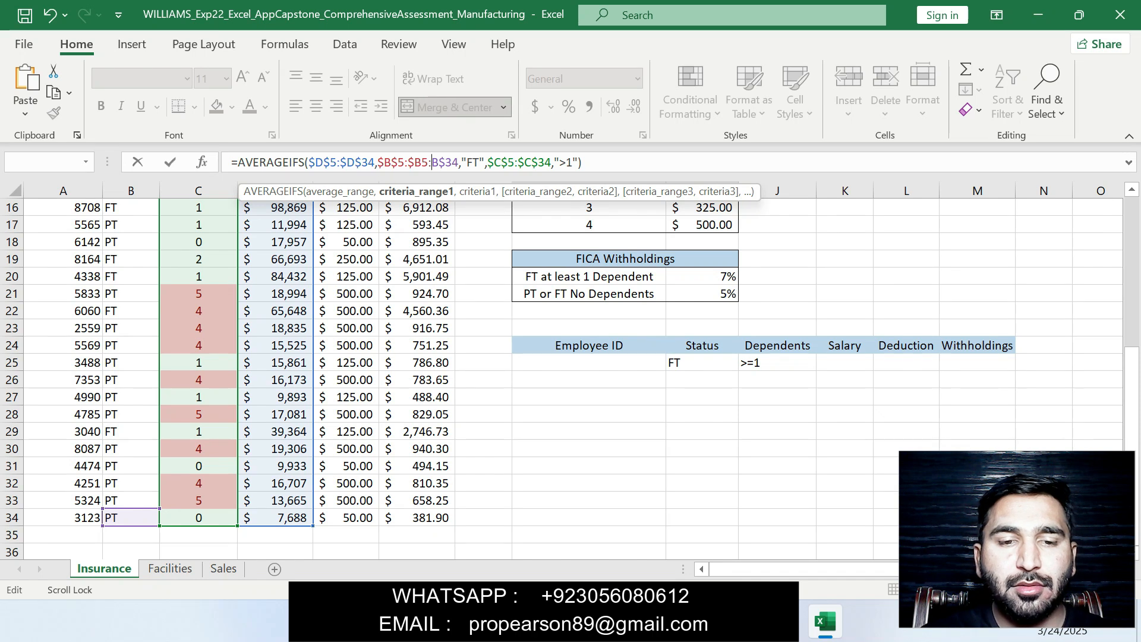
pyautogui.write('$')
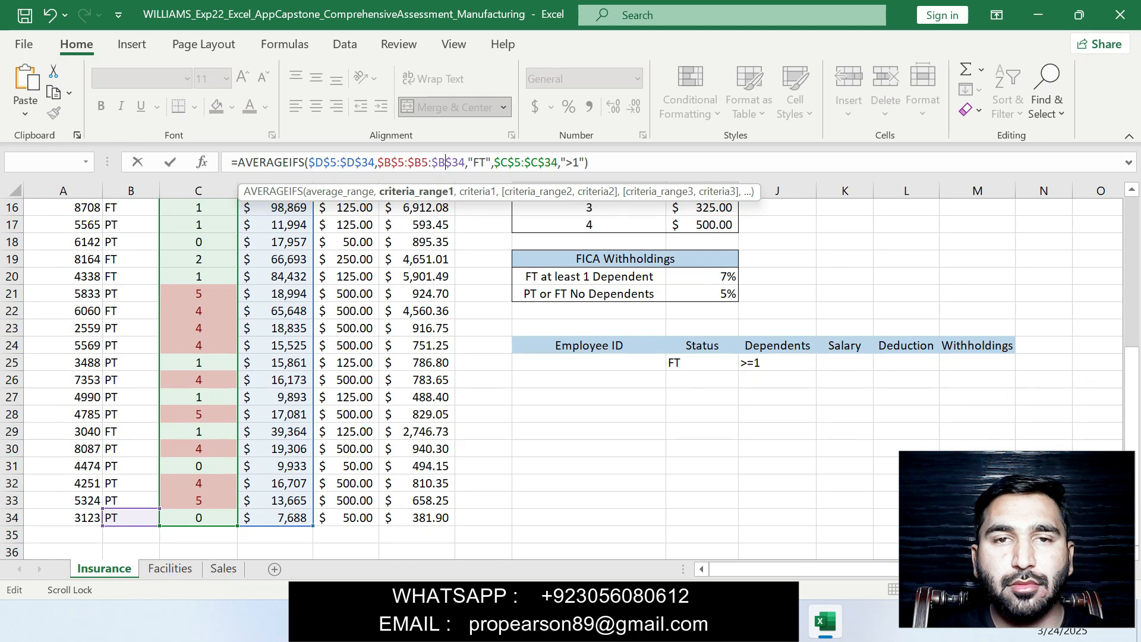
# Step: Strip the surplus references from the first criteria range, leaving $B5:$34, and try to commit the H10 formula
pyautogui.press('BackSpace')
pyautogui.press('BackSpace')
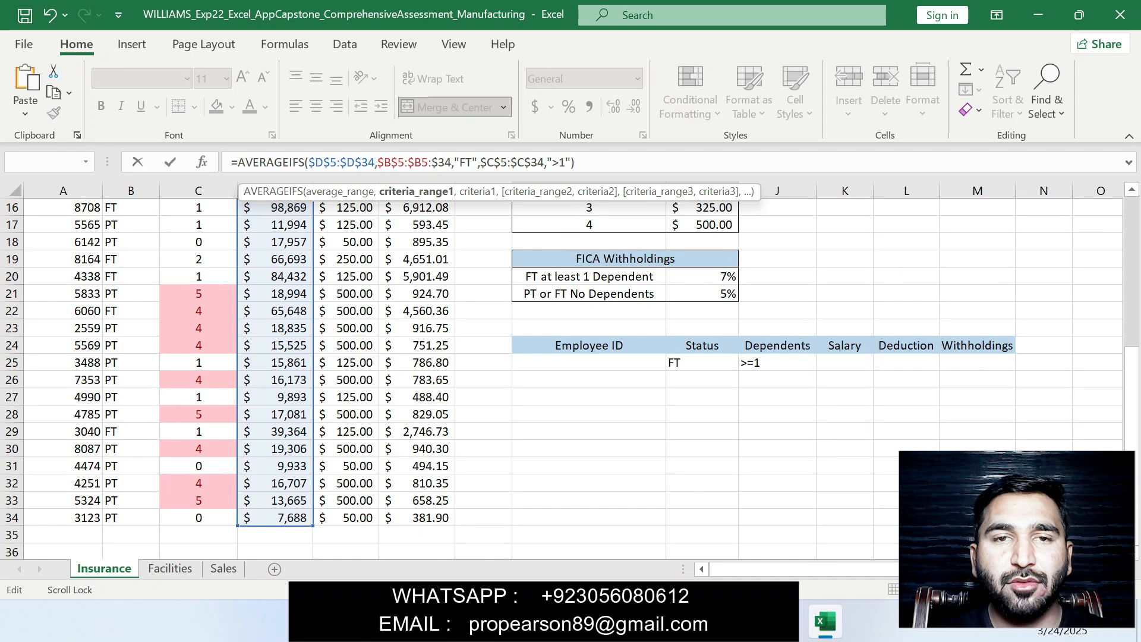
pyautogui.press('BackSpace')
pyautogui.press('BackSpace')
pyautogui.press('BackSpace')
pyautogui.press('BackSpace')
pyautogui.press('BackSpace')
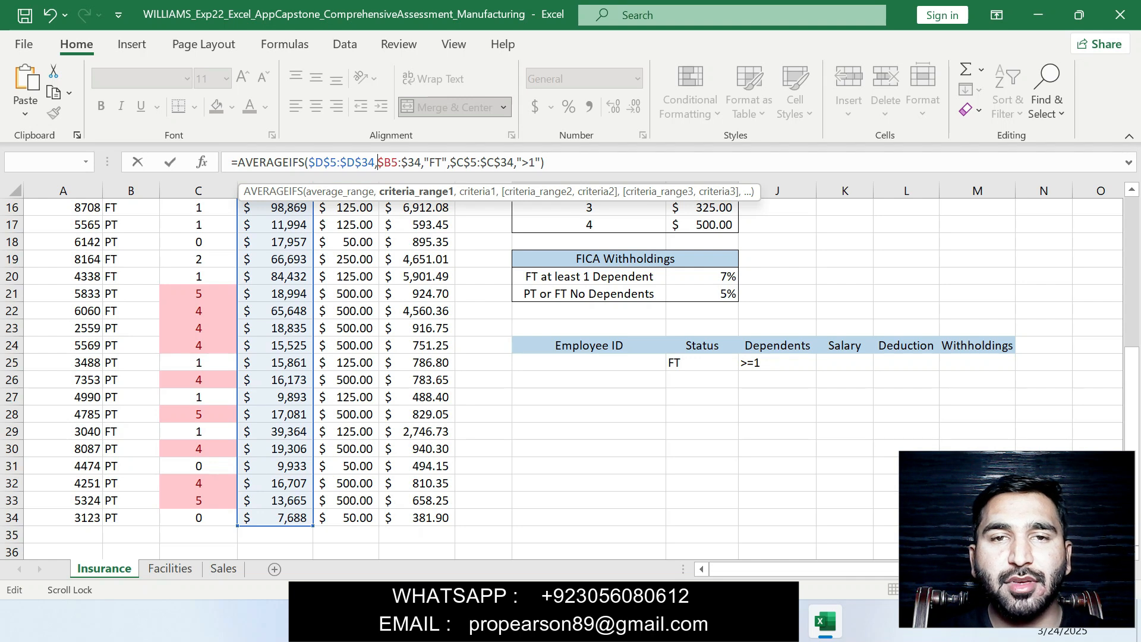
pyautogui.press('Return')
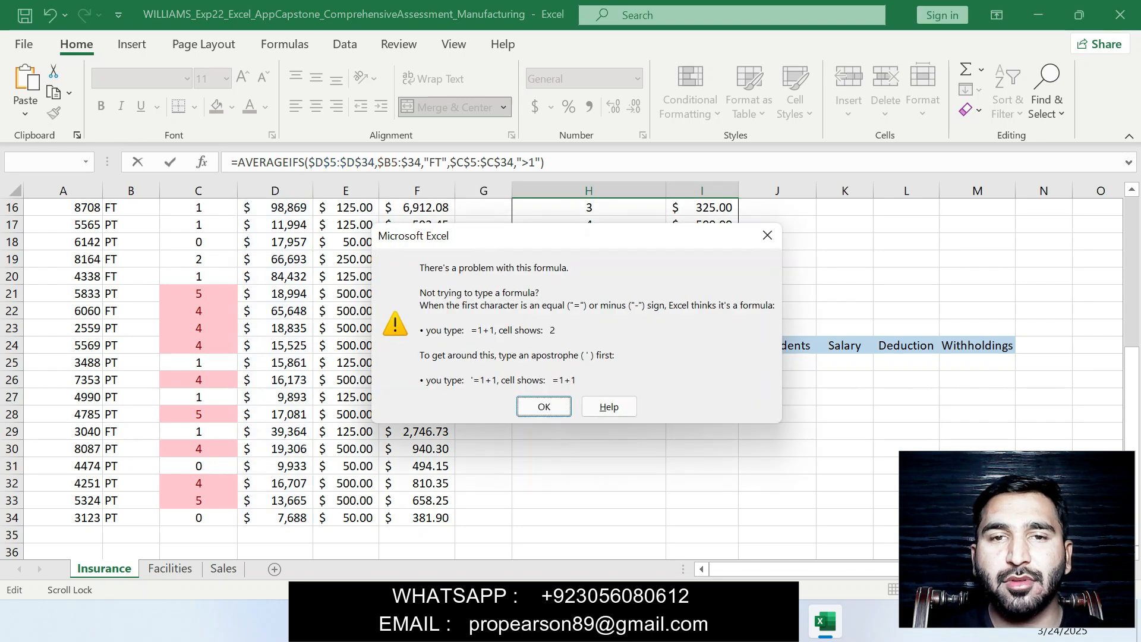
pyautogui.press('Return')
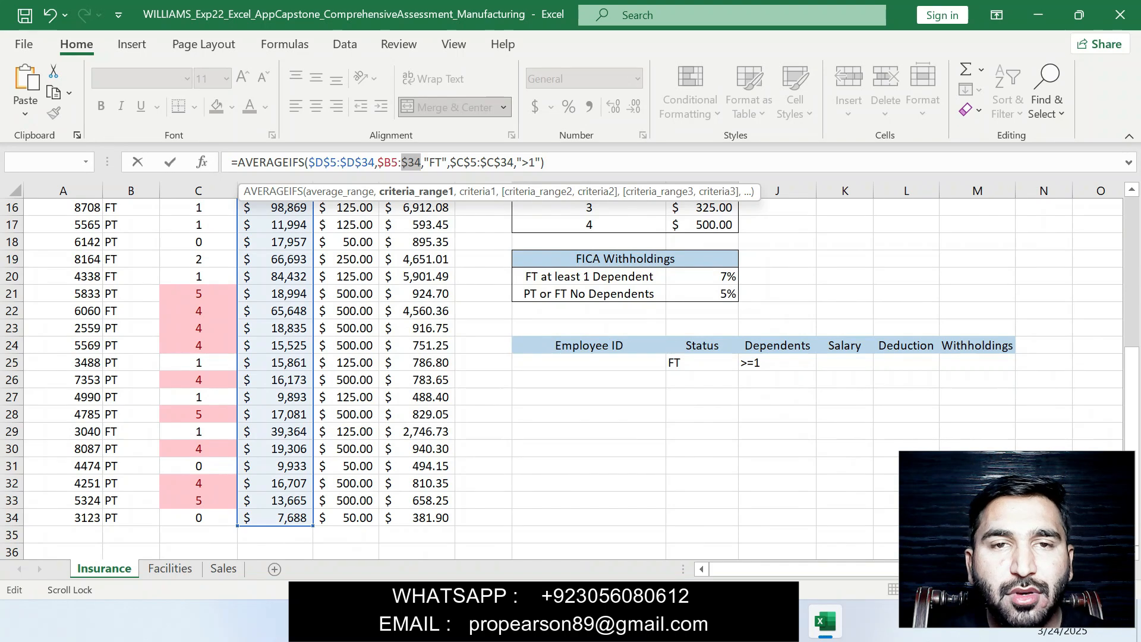
# Step: Correct the first criteria range to $B$5:$B$34 and commit the AVERAGEIFS formula in H10
pyautogui.click(544, 162)
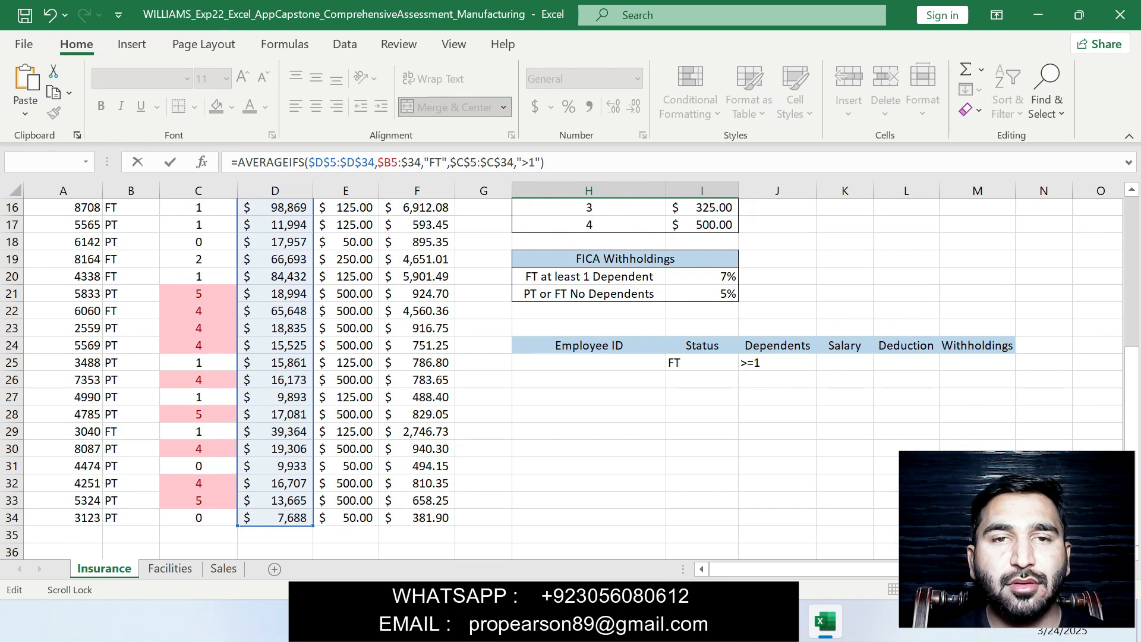
pyautogui.click(391, 163)
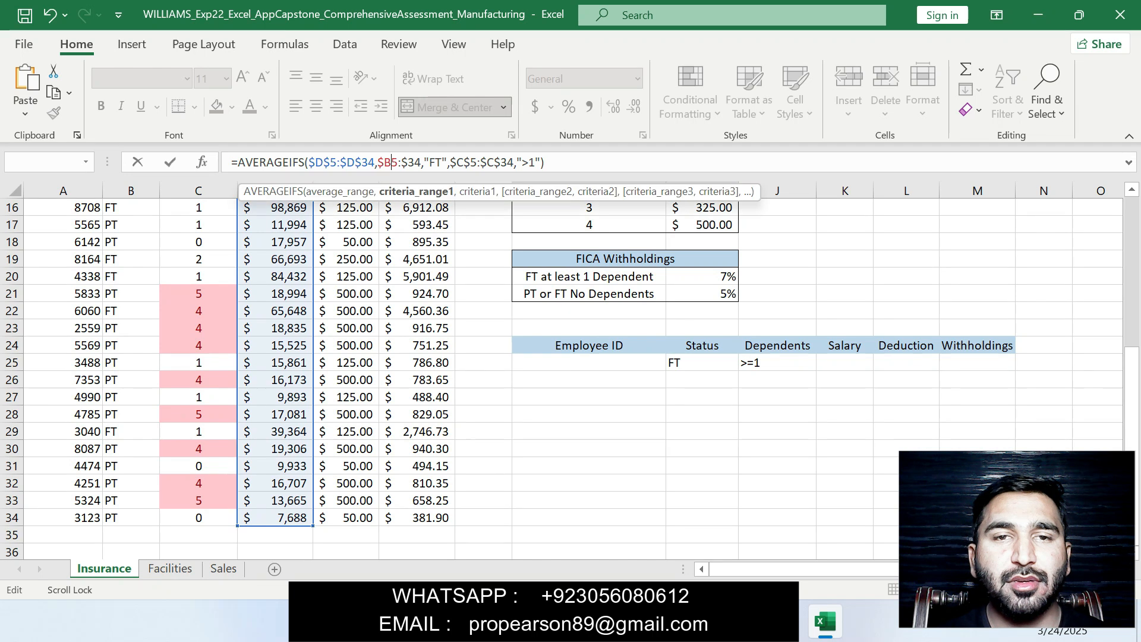
pyautogui.write('$')
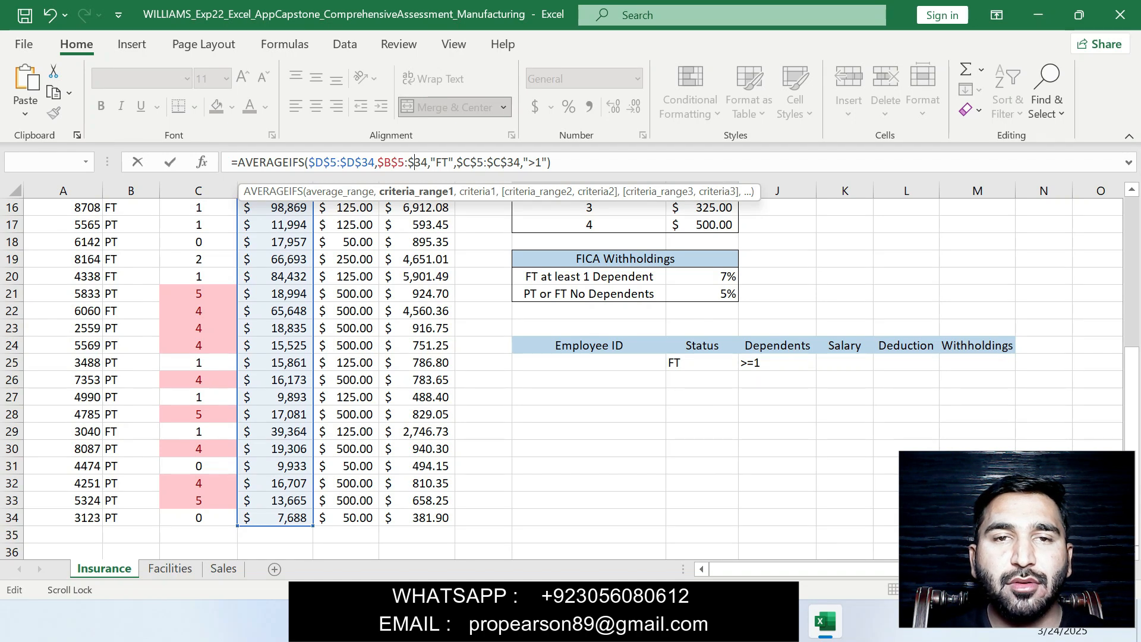
pyautogui.write('B')
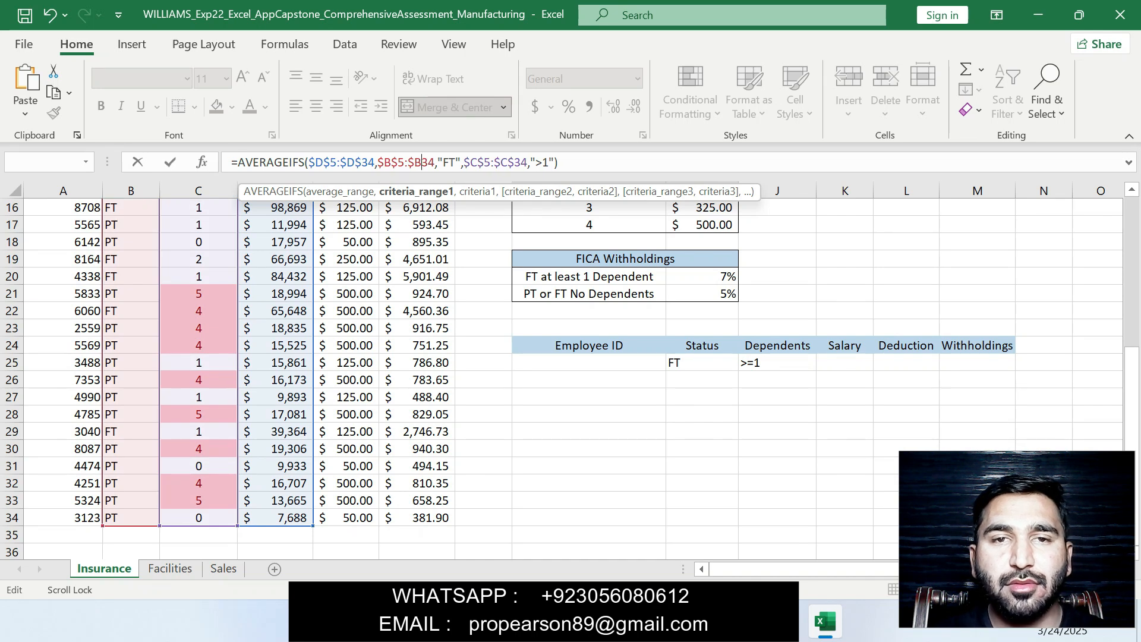
pyautogui.write('$')
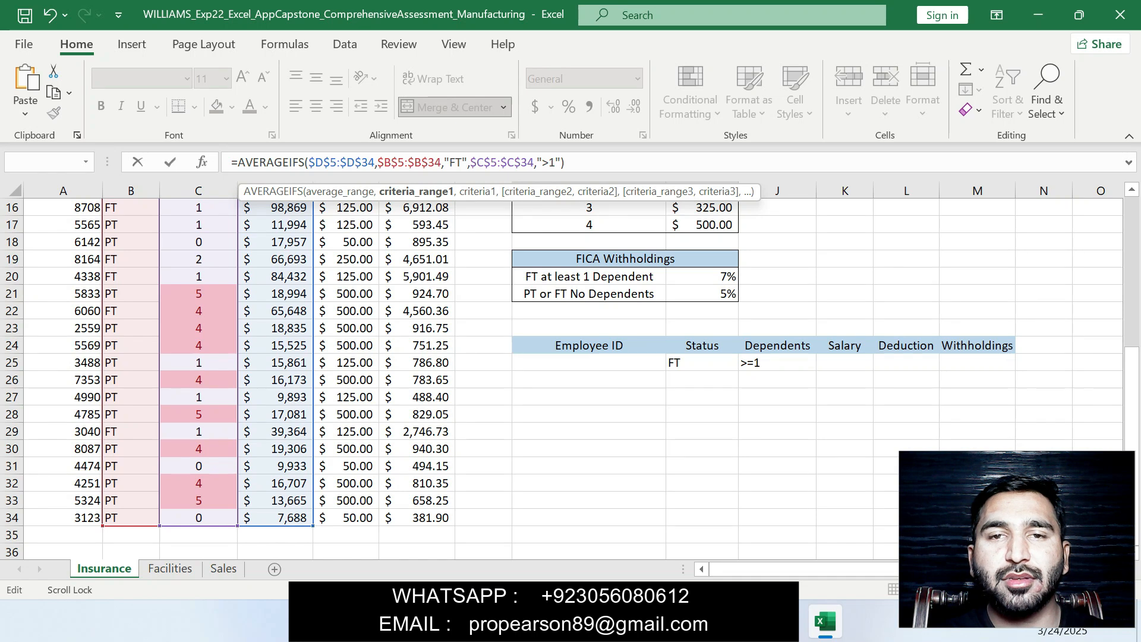
pyautogui.press('Return')
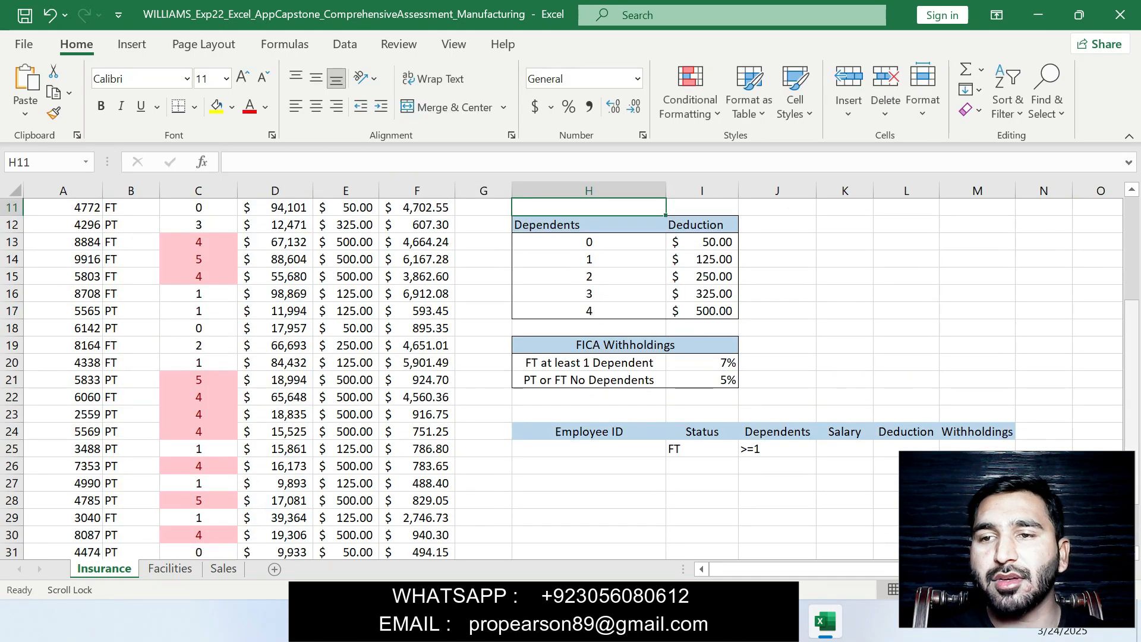
# Step: Check step 9's formatting instruction in Word, then return to Excel and apply Accounting Number Format to H10
pyautogui.scroll(3, 570, 380)
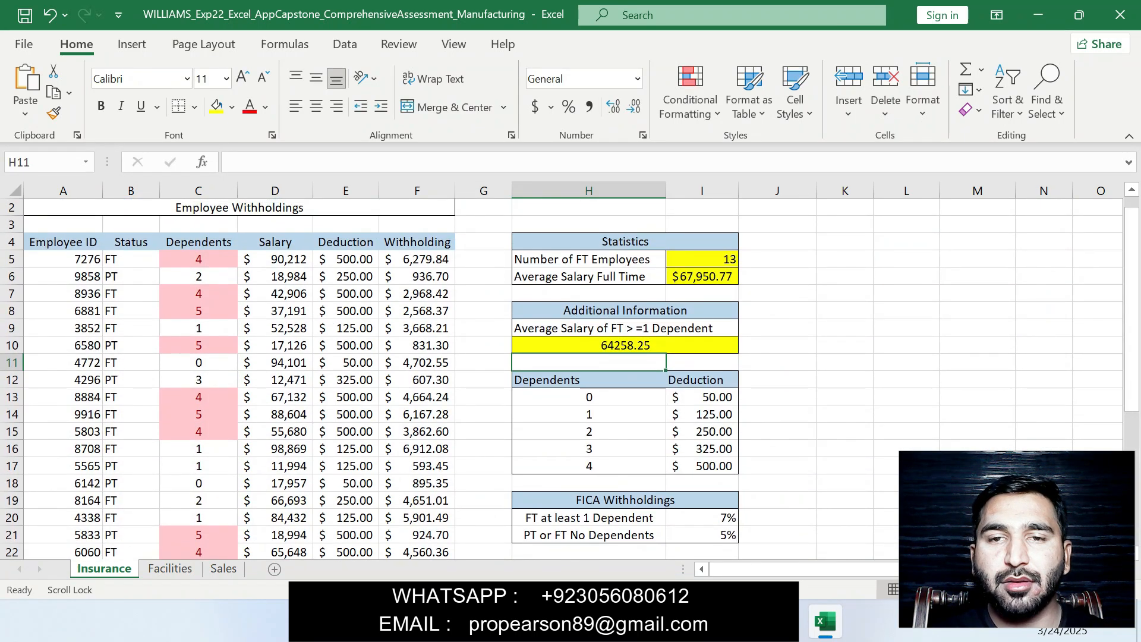
pyautogui.click(625, 346)
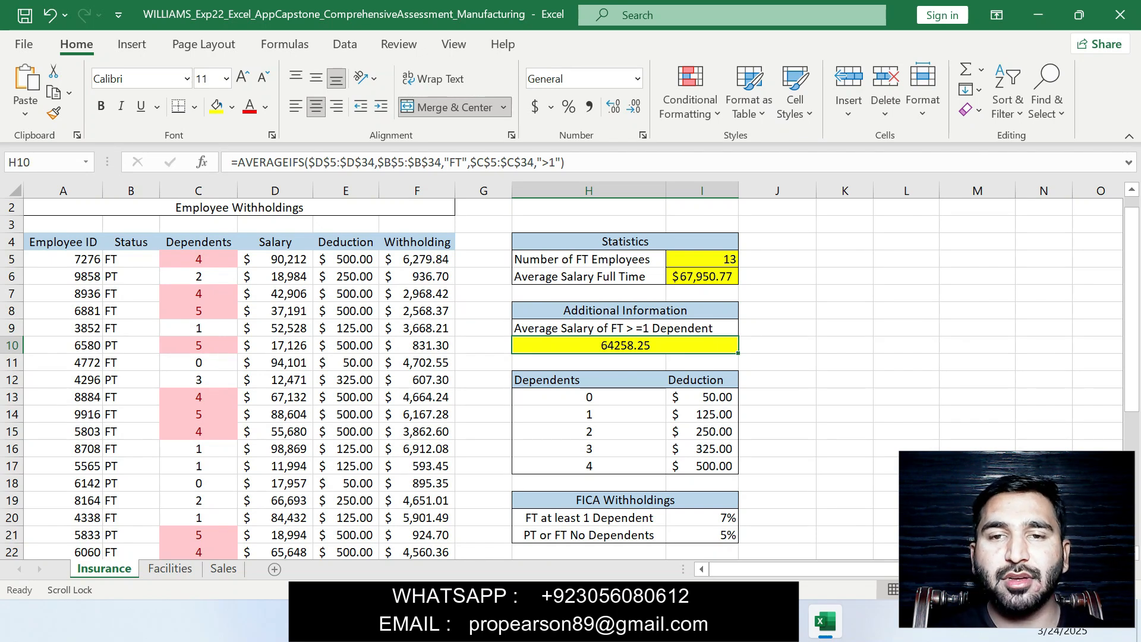
pyautogui.hotkey('alt', 'Tab')
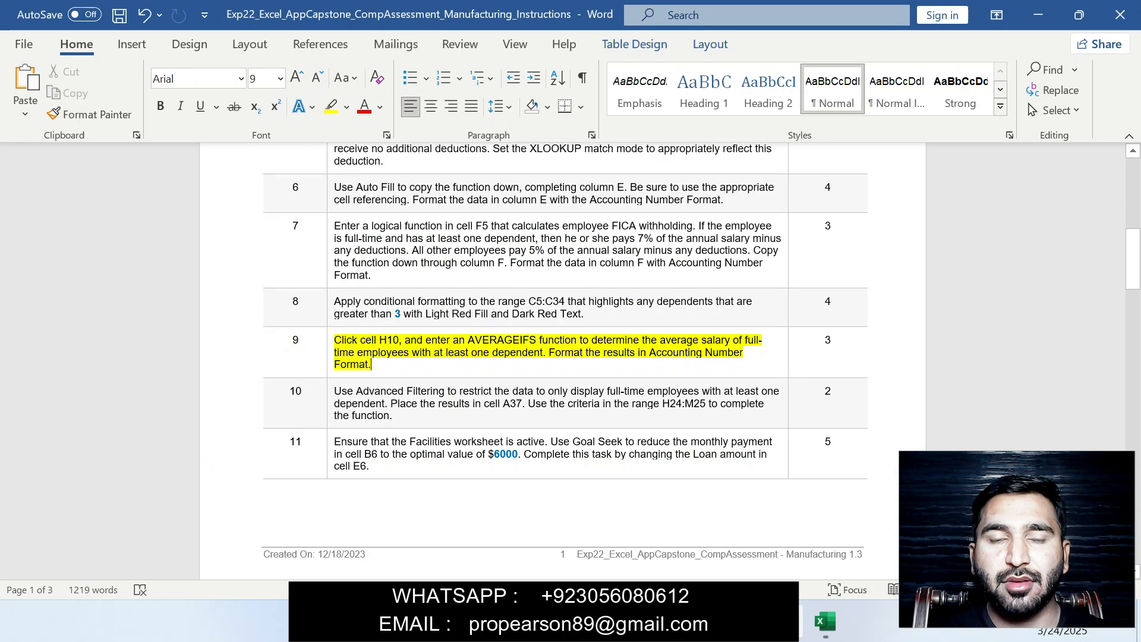
pyautogui.moveTo(549, 353); pyautogui.dragTo(371, 364)
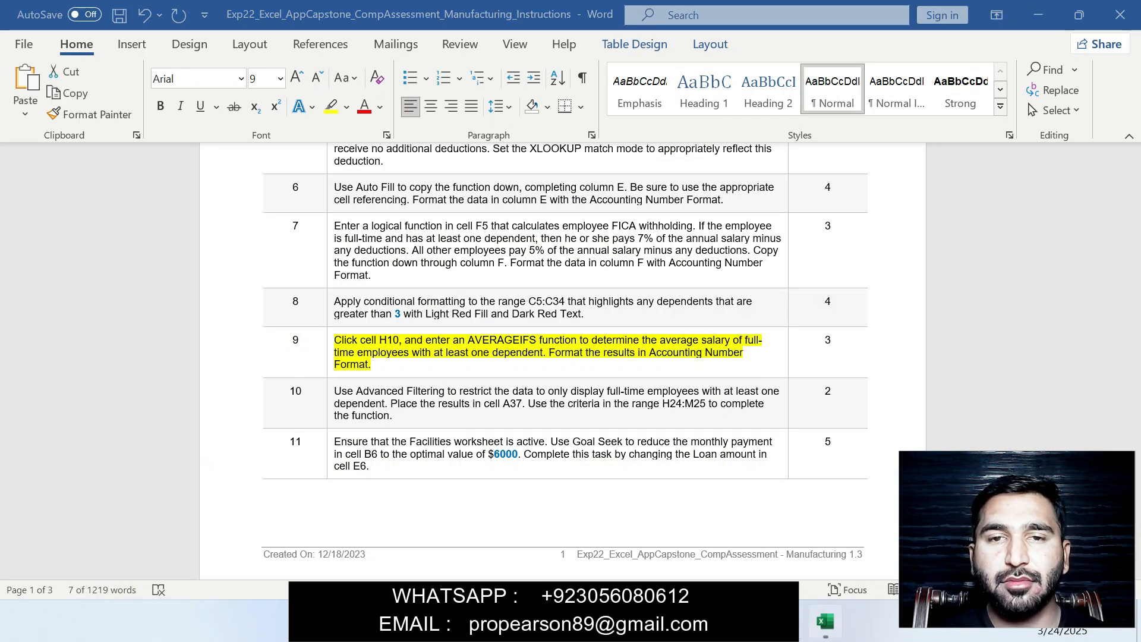
pyautogui.hotkey('alt', 'Tab')
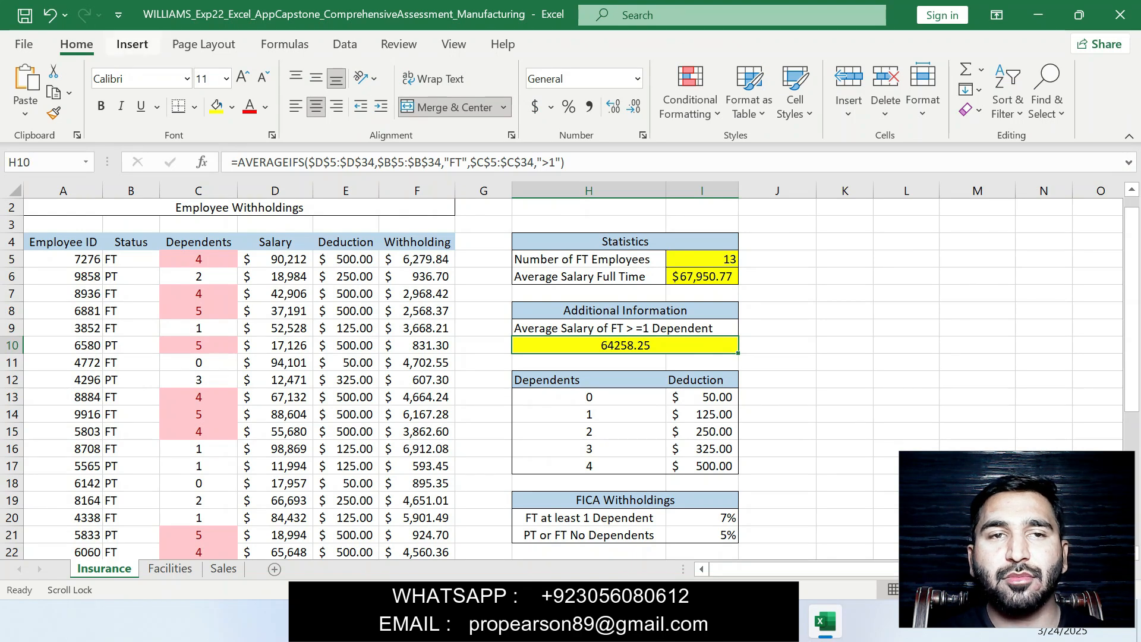
pyautogui.click(535, 107)
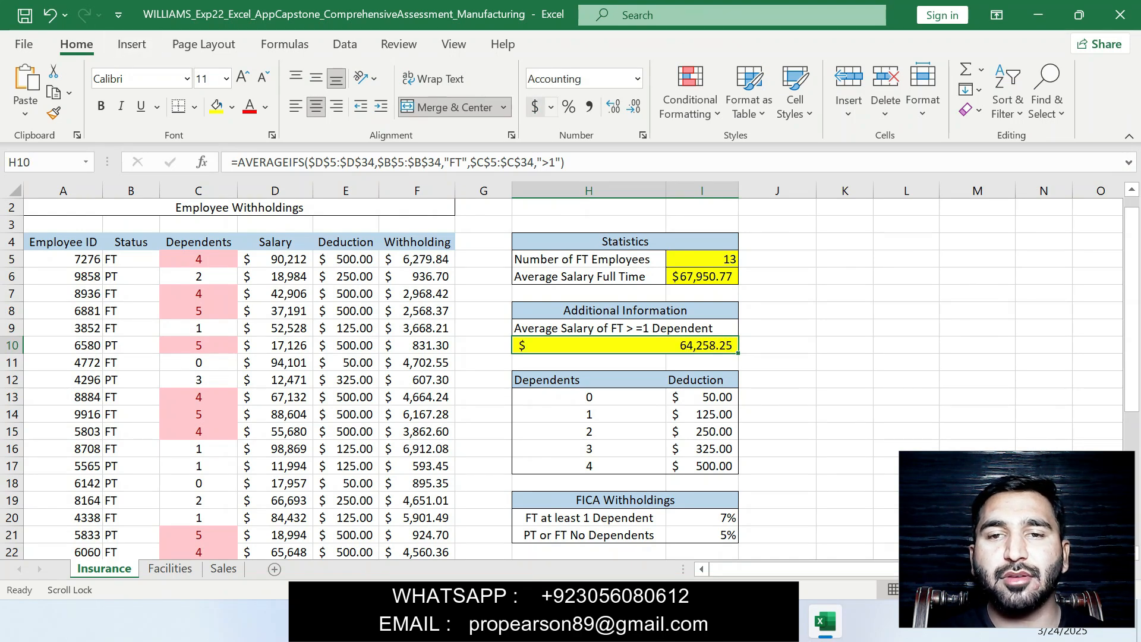
pyautogui.click(905, 276)
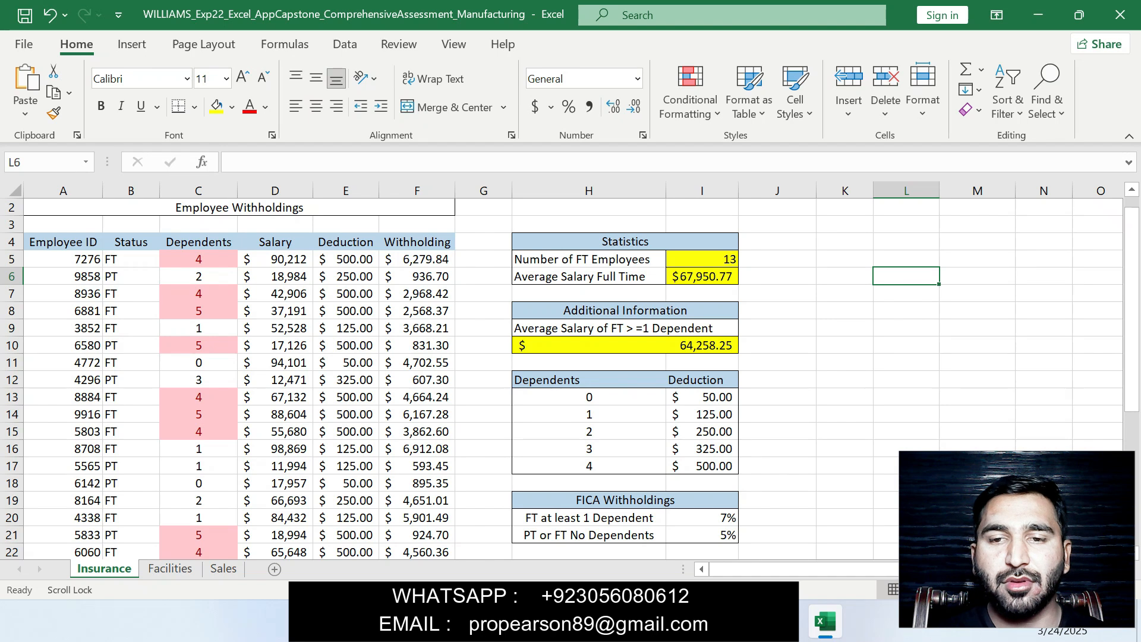
# Step: Switch to the Word instructions, undo the yellow highlight on step 9 and highlight step 10's text in yellow
pyautogui.hotkey('alt', 'Tab')
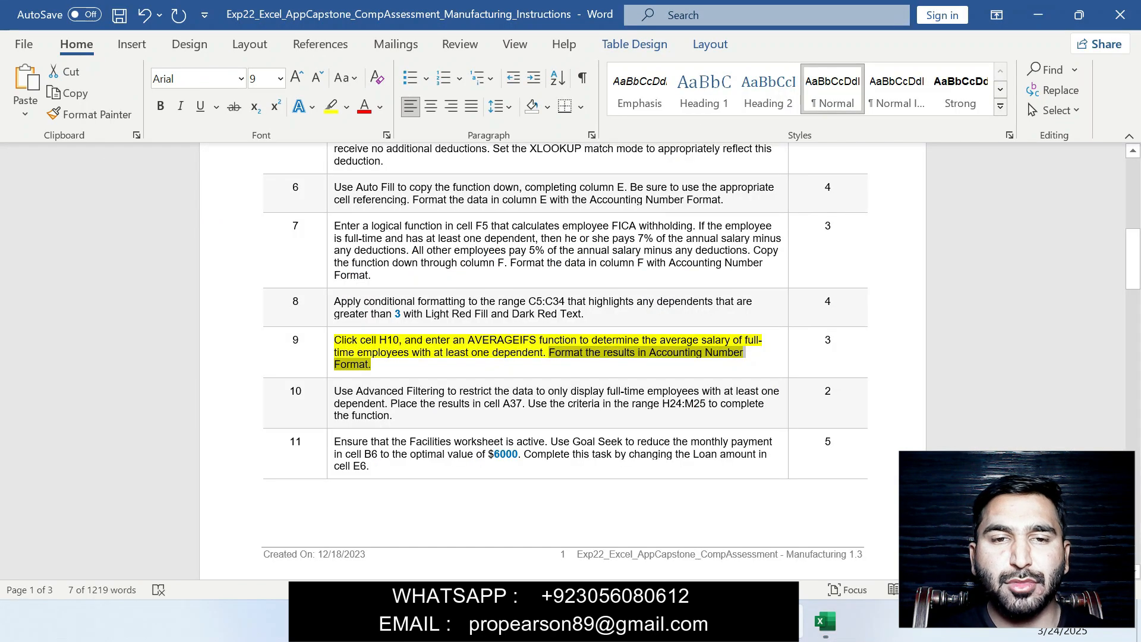
pyautogui.hotkey('ctrl', 'z')
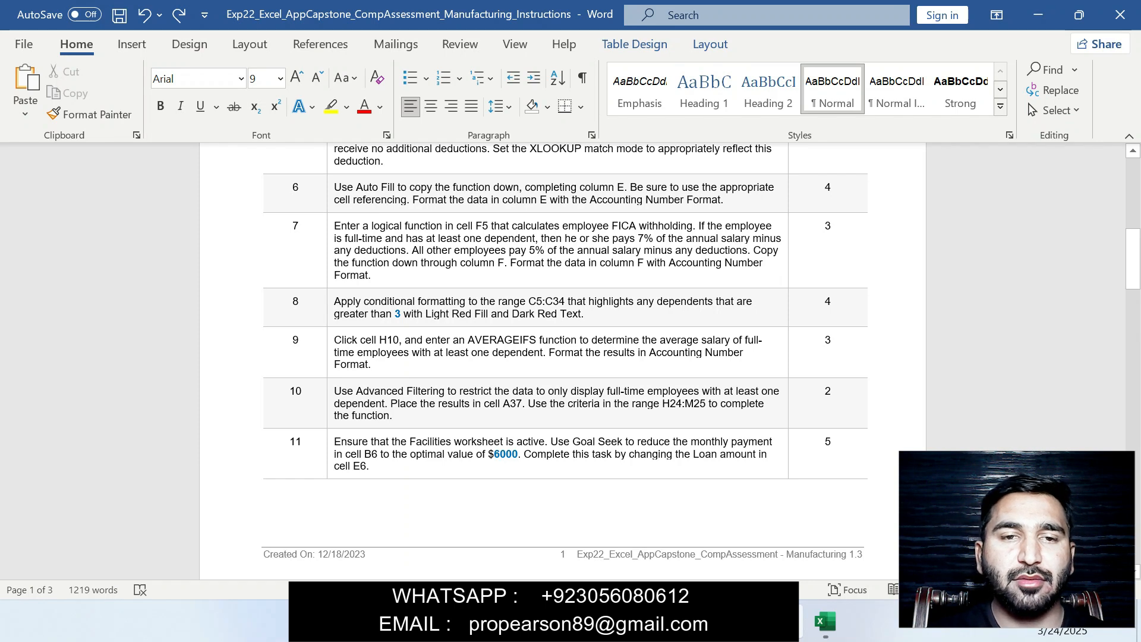
pyautogui.click(330, 393)
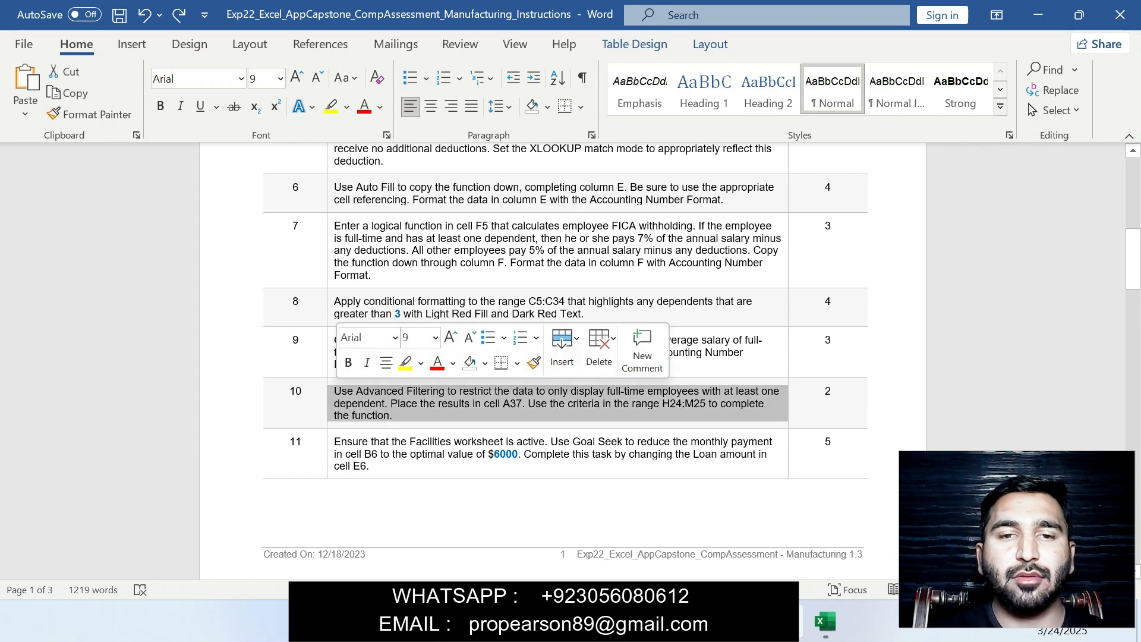
pyautogui.click(406, 363)
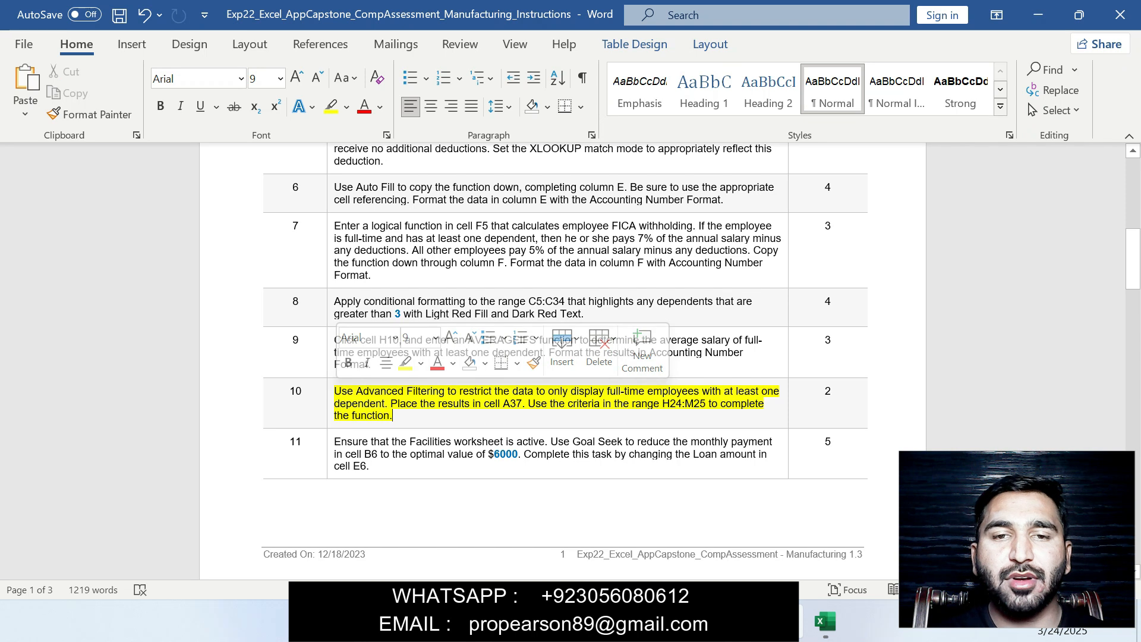
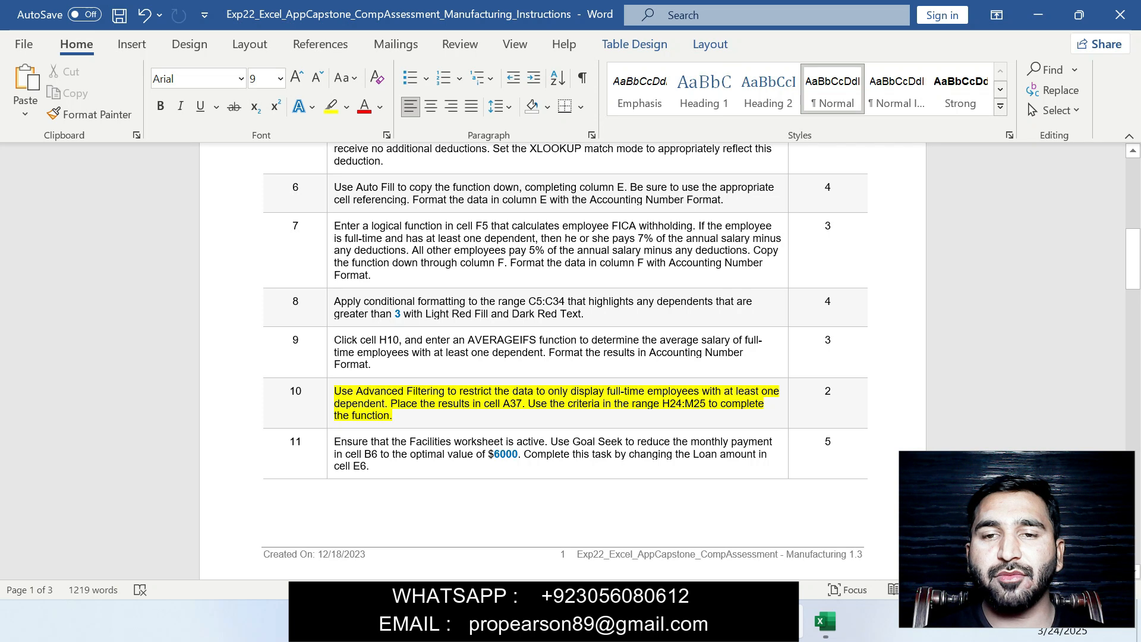
# Step: Return to Excel and open the Advanced Filter for the employee list on the Insurance worksheet
pyautogui.hotkey('alt', 'Tab')
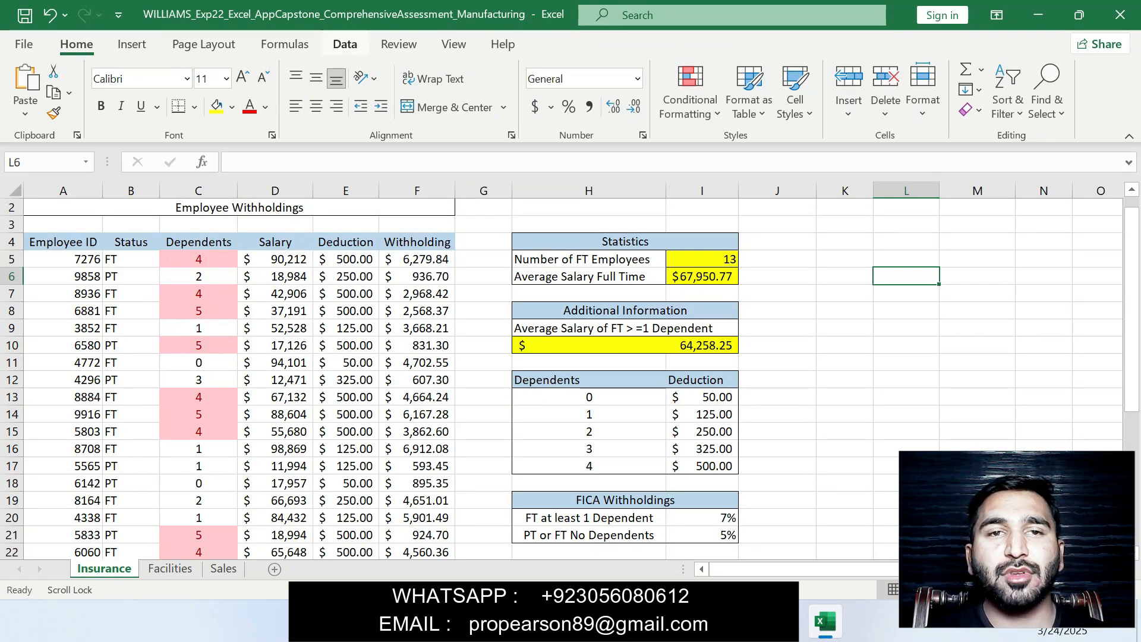
pyautogui.click(344, 45)
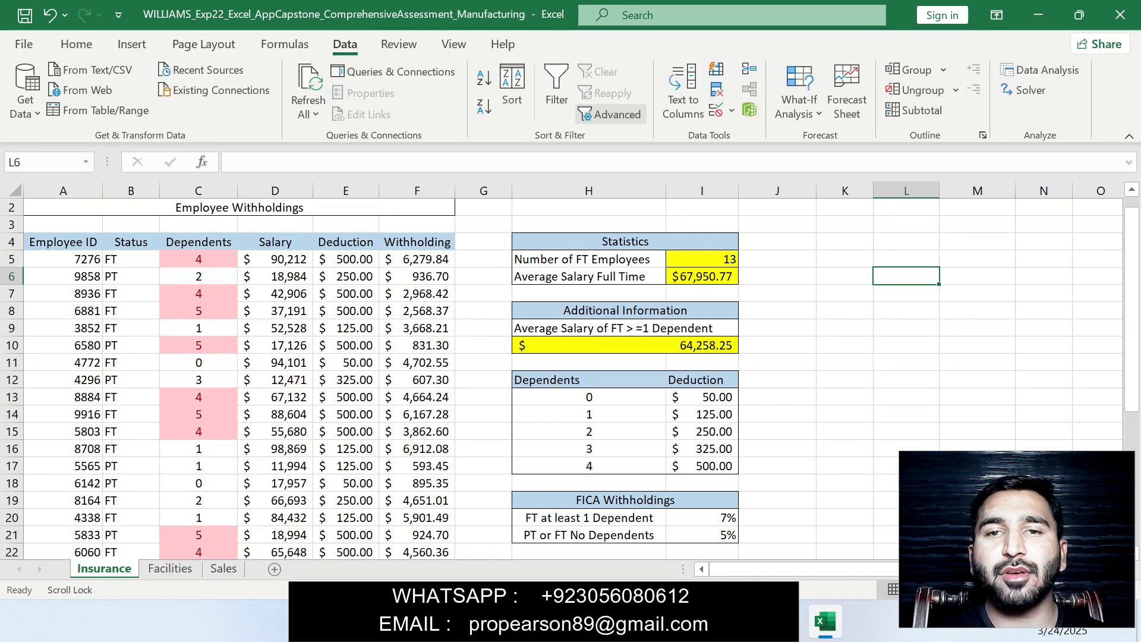
pyautogui.click(610, 114)
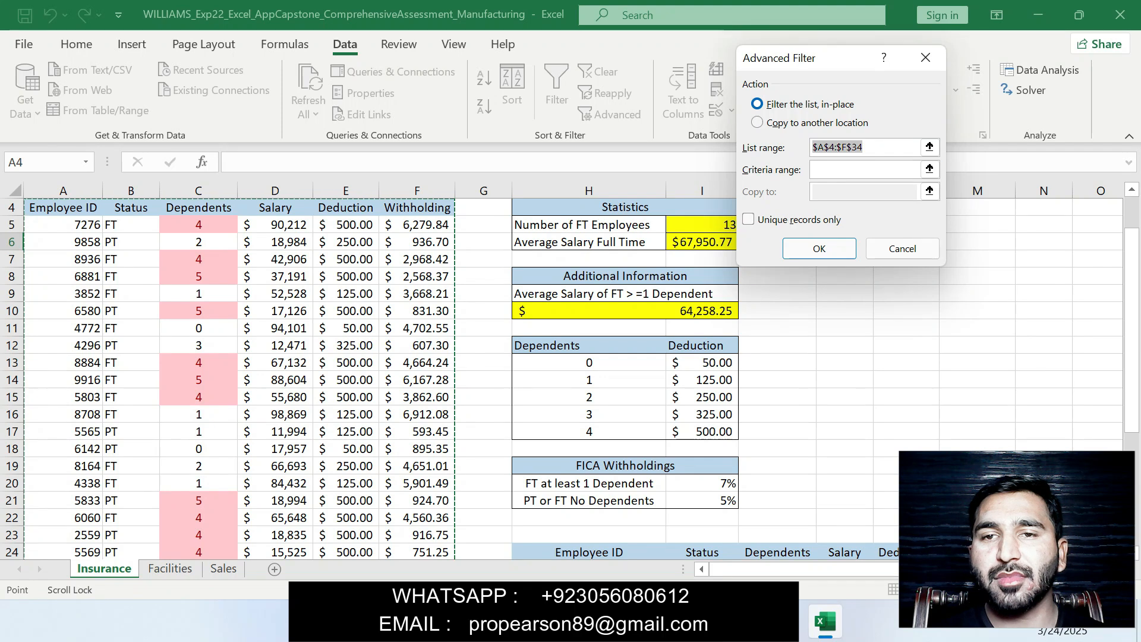
# Step: Run the Advanced Filter with criteria range $H$24:$M$26, copying the results to another location starting at $A$37
pyautogui.press('Tab')
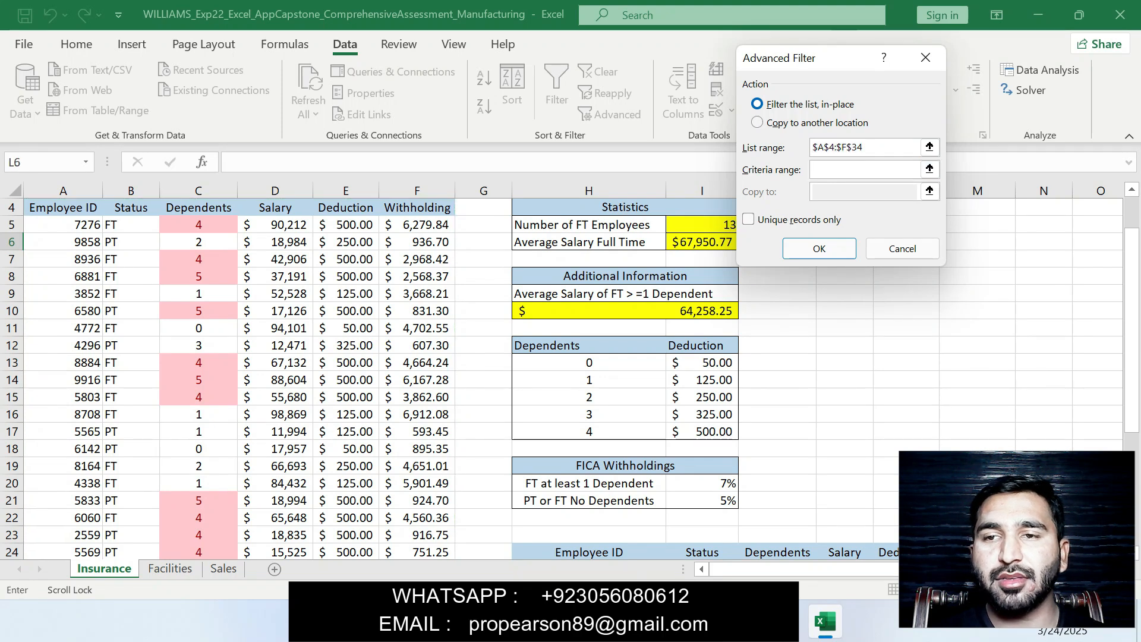
pyautogui.scroll(-2, 297, 380)
pyautogui.moveTo(588, 449); pyautogui.dragTo(957, 484)
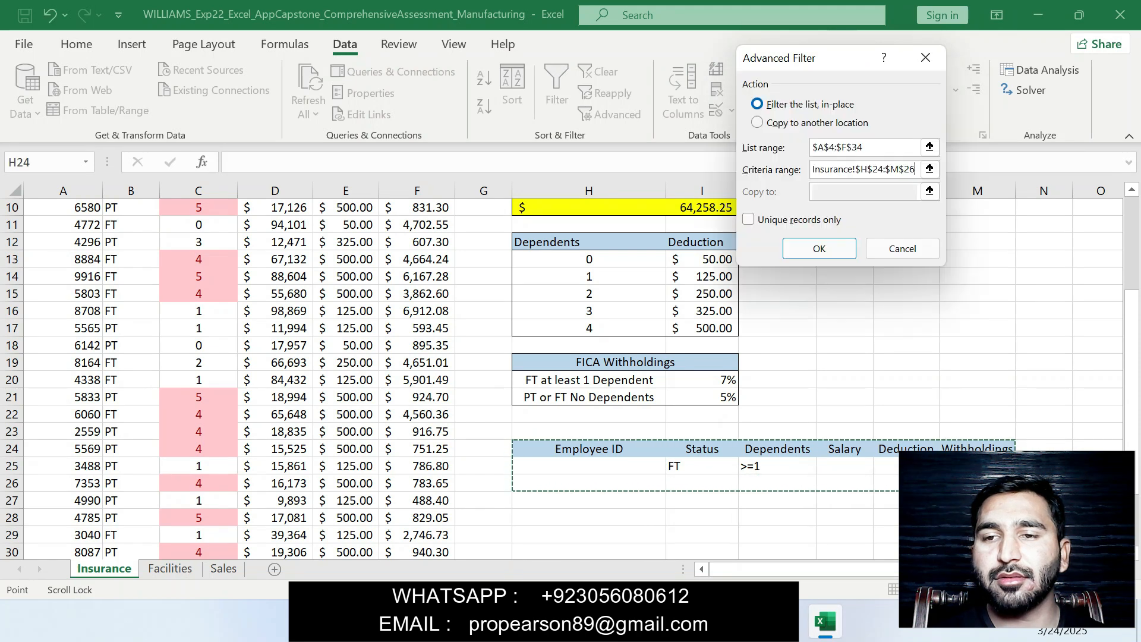
pyautogui.press('Return')
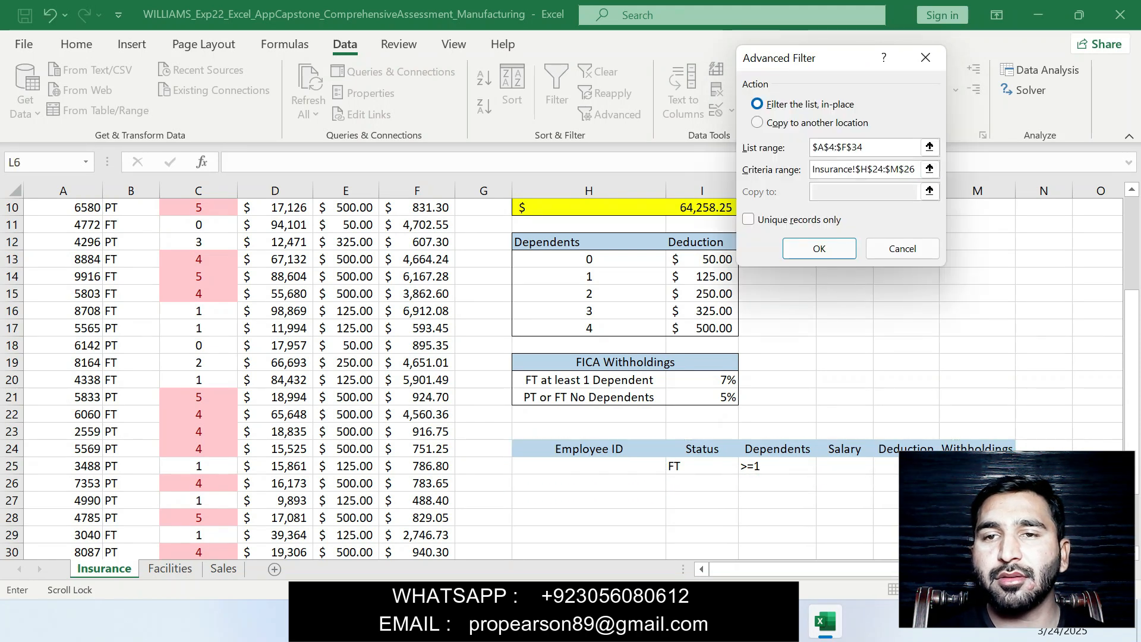
pyautogui.click(816, 123)
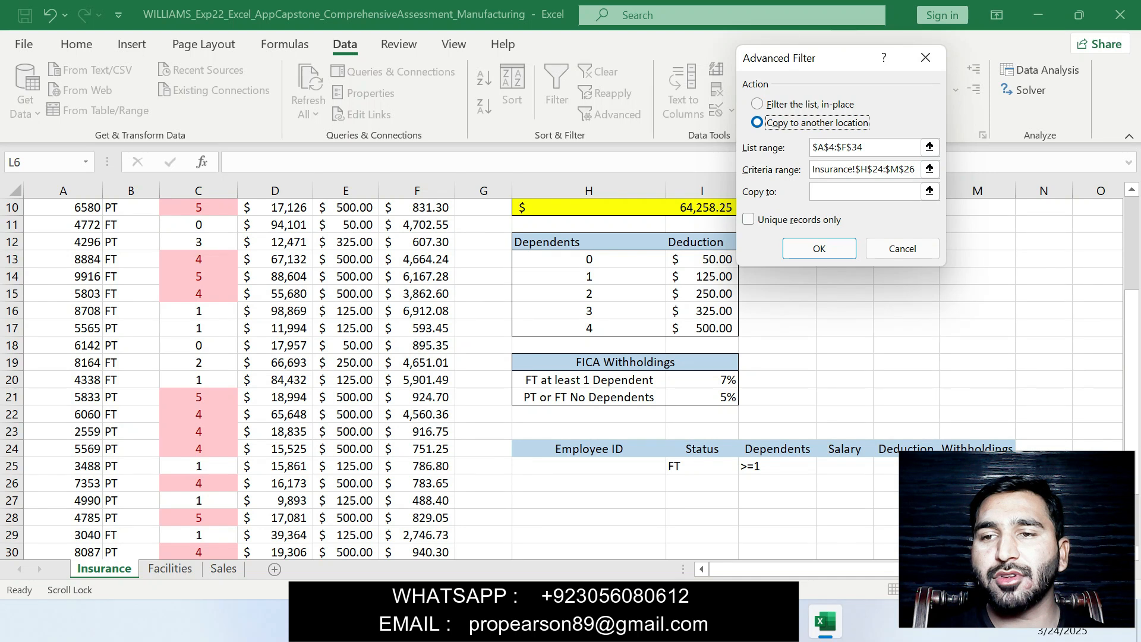
pyautogui.click(866, 191)
pyautogui.moveTo(974, 511); pyautogui.dragTo(813, 436)
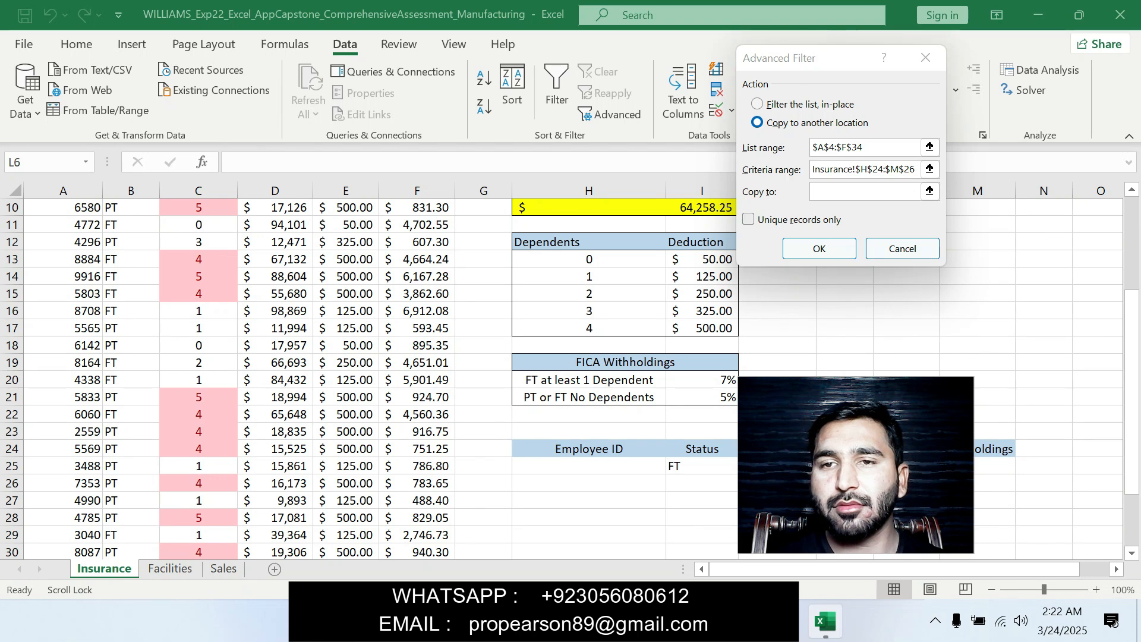
pyautogui.click(859, 192)
pyautogui.scroll(-3, 564, 380)
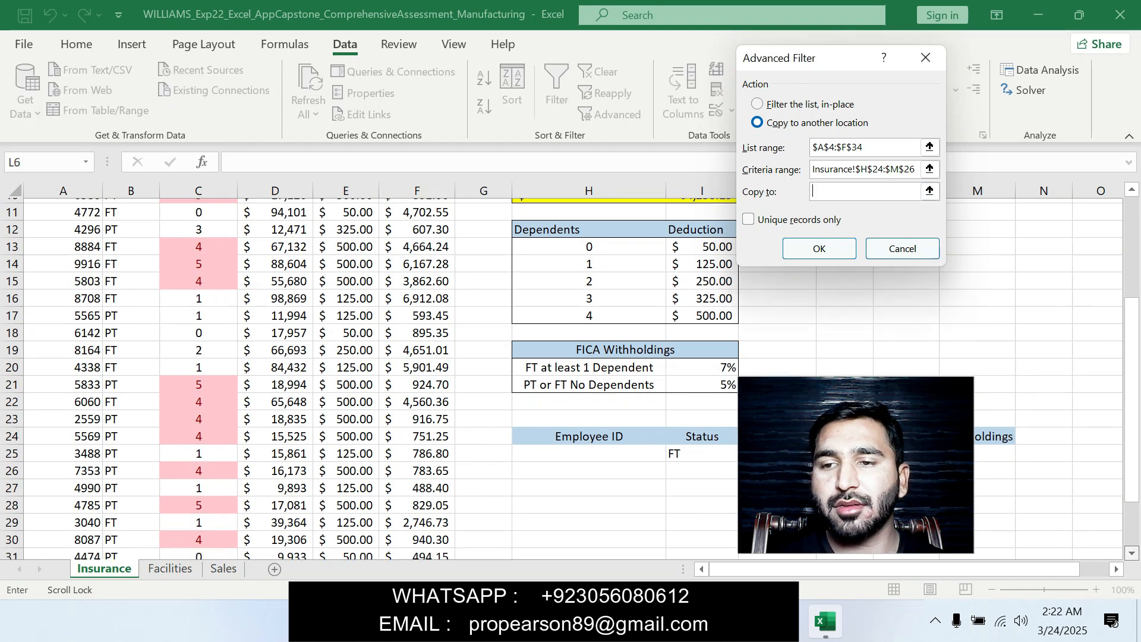
pyautogui.scroll(-3, 564, 380)
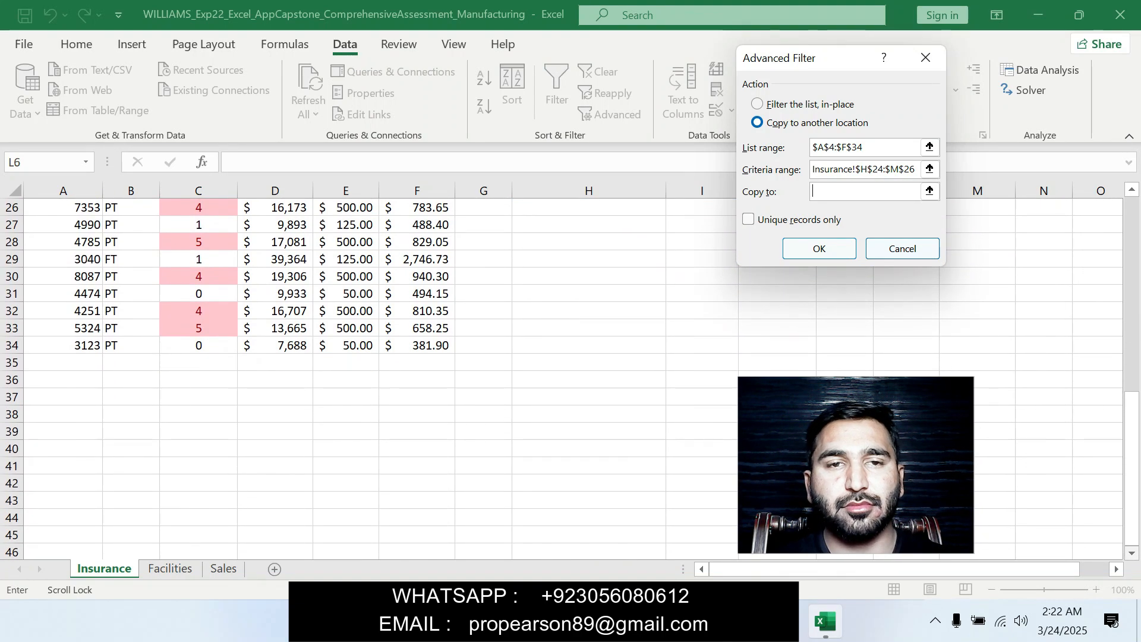
pyautogui.click(63, 397)
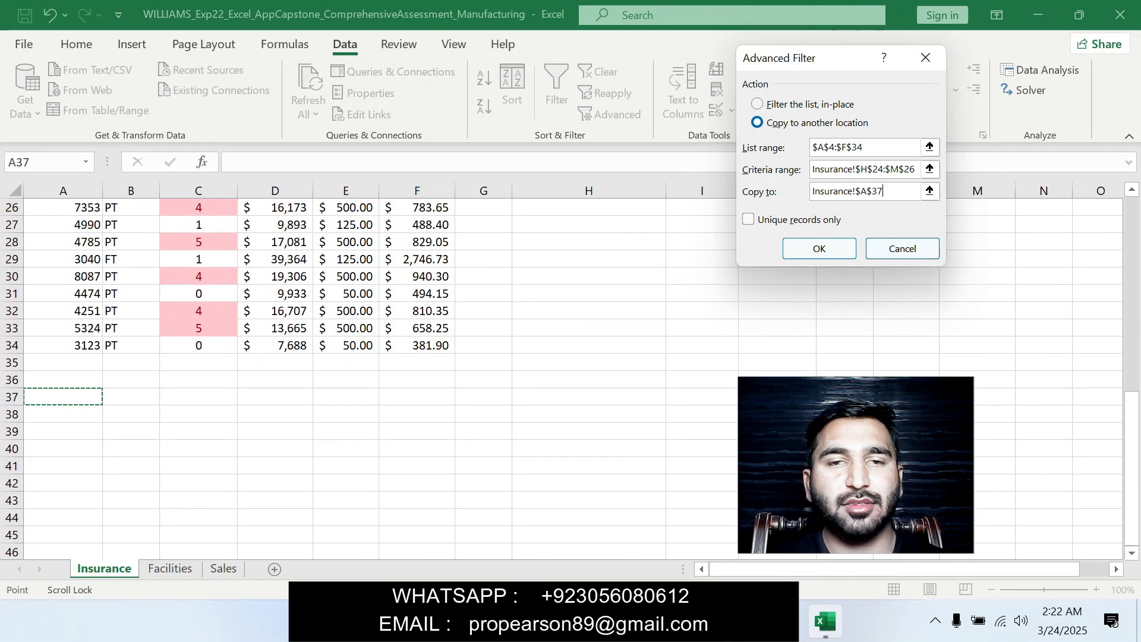
pyautogui.click(819, 249)
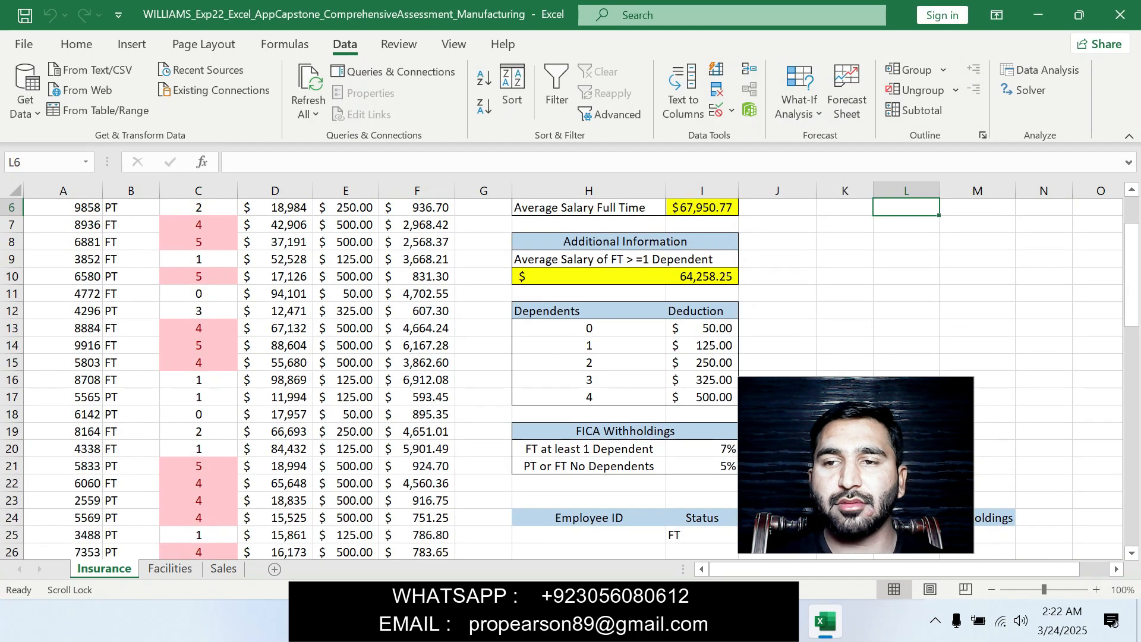
# Step: Filter the employee list in place with the Advanced Filter, using criteria range $H$24:$M$25
pyautogui.moveTo(1131, 275)
pyautogui.mouseDown()
pyautogui.moveTo(1131, 494)
pyautogui.moveTo(1131, 276)
pyautogui.moveTo(1131, 287)
pyautogui.mouseUp()
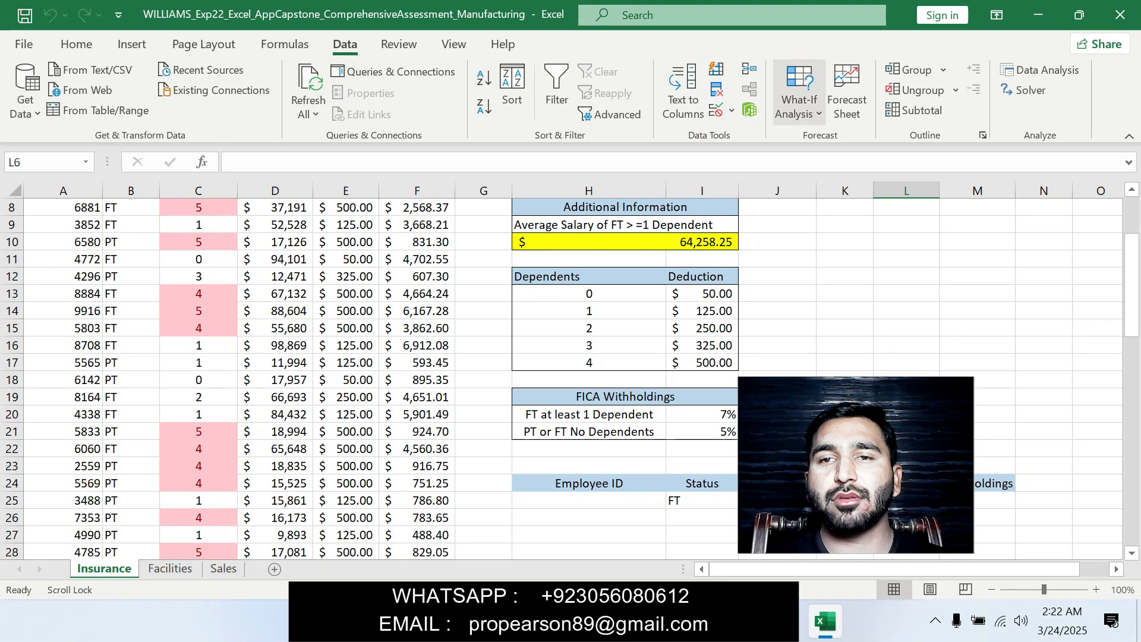
pyautogui.click(609, 114)
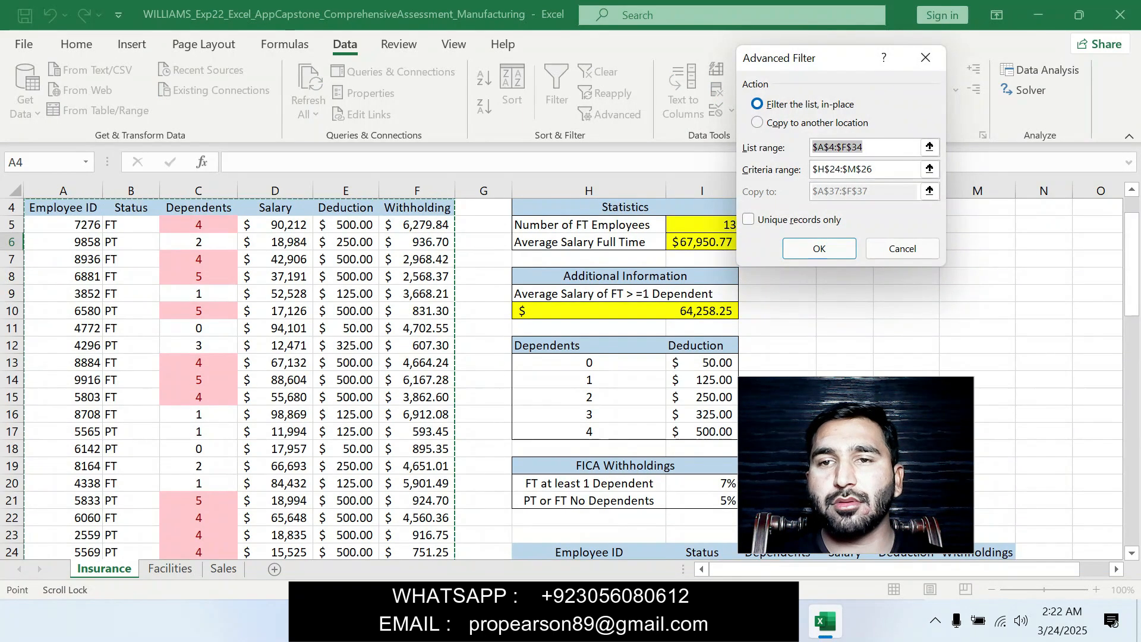
pyautogui.click(928, 169)
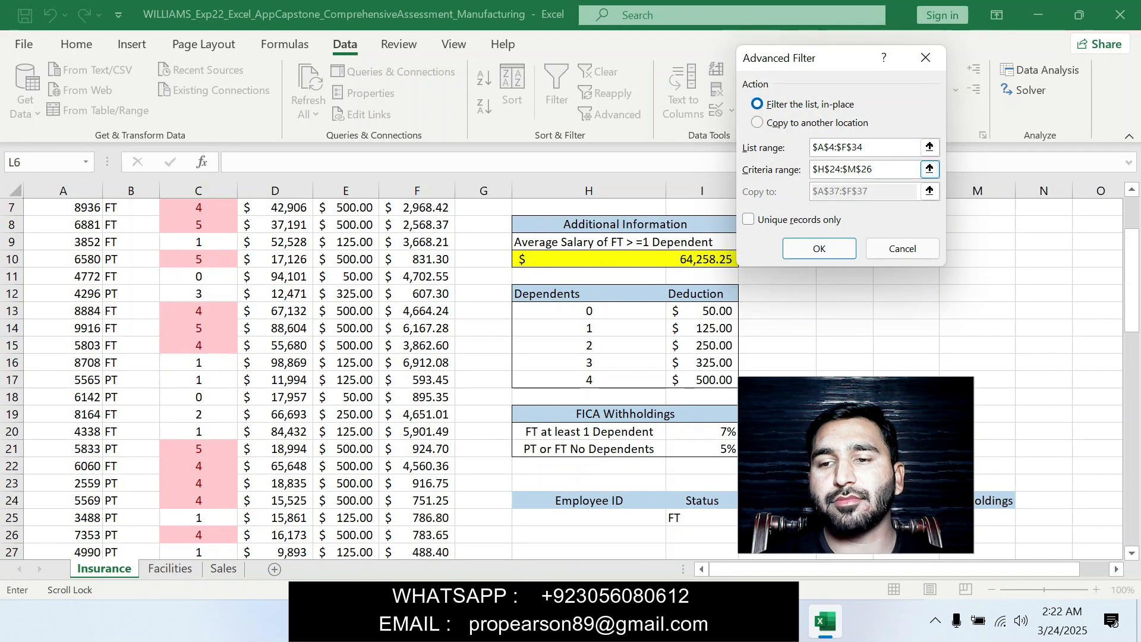
pyautogui.press('BackSpace')
pyautogui.write('5')
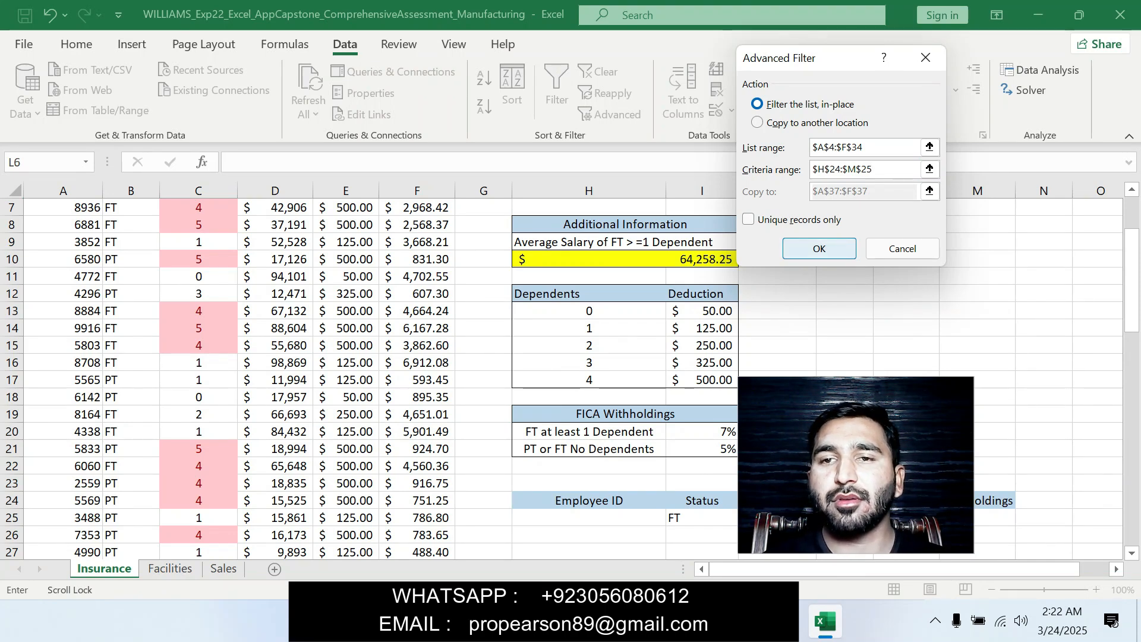
pyautogui.click(819, 249)
pyautogui.moveTo(1130, 280); pyautogui.dragTo(1130, 312)
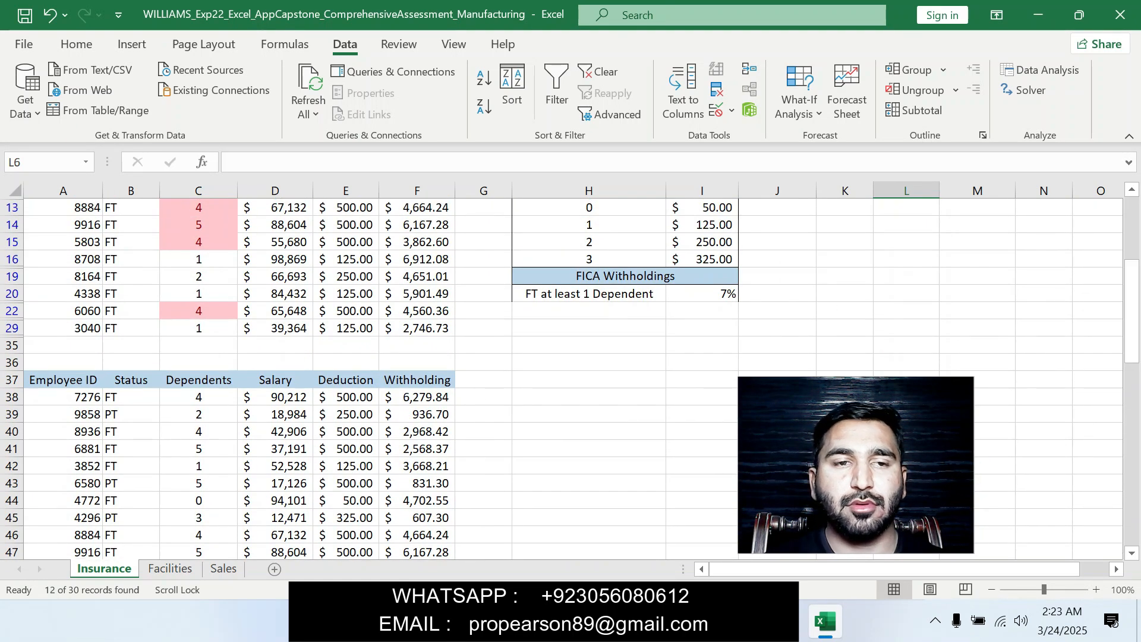
# Step: Undo the in-place filter and clear the copied results in columns A to F from row 37 down
pyautogui.moveTo(12, 388)
pyautogui.mouseDown()
pyautogui.moveTo(12, 484)
pyautogui.moveTo(12, 388)
pyautogui.mouseUp()
pyautogui.hotkey('ctrl', 'z')
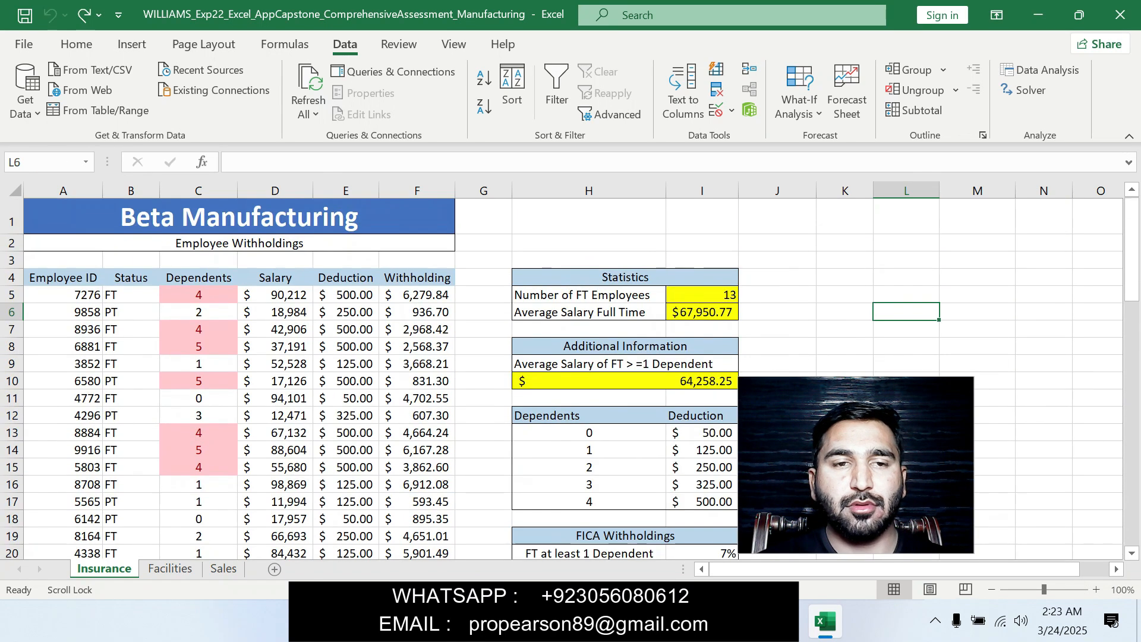
pyautogui.moveTo(1131, 252); pyautogui.dragTo(1131, 414)
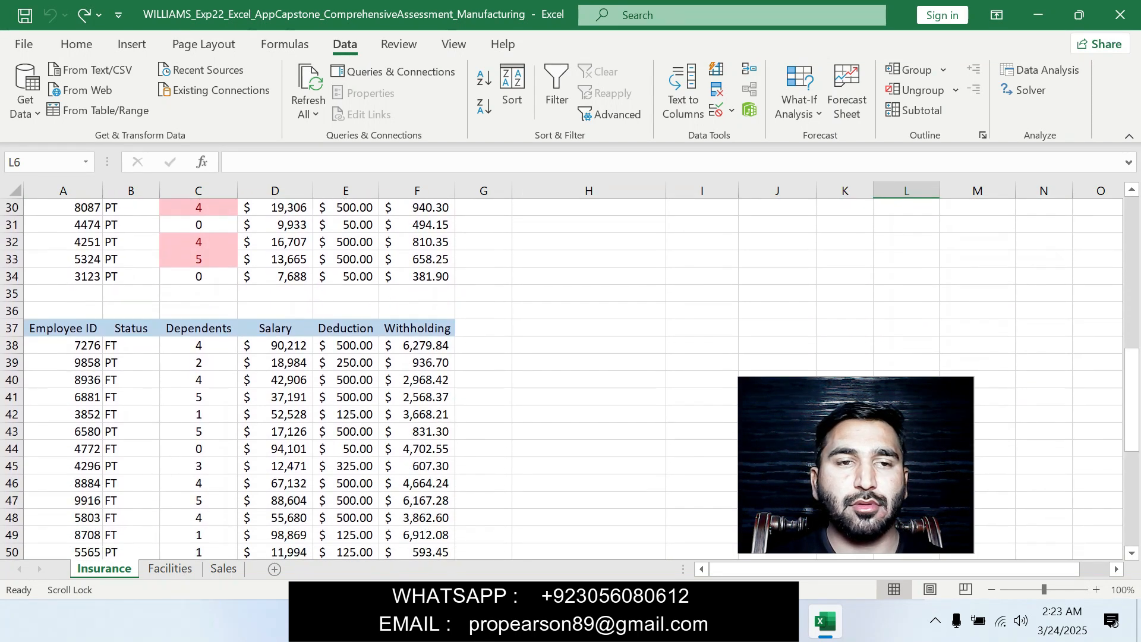
pyautogui.moveTo(62, 328); pyautogui.dragTo(417, 449)
pyautogui.press('Delete')
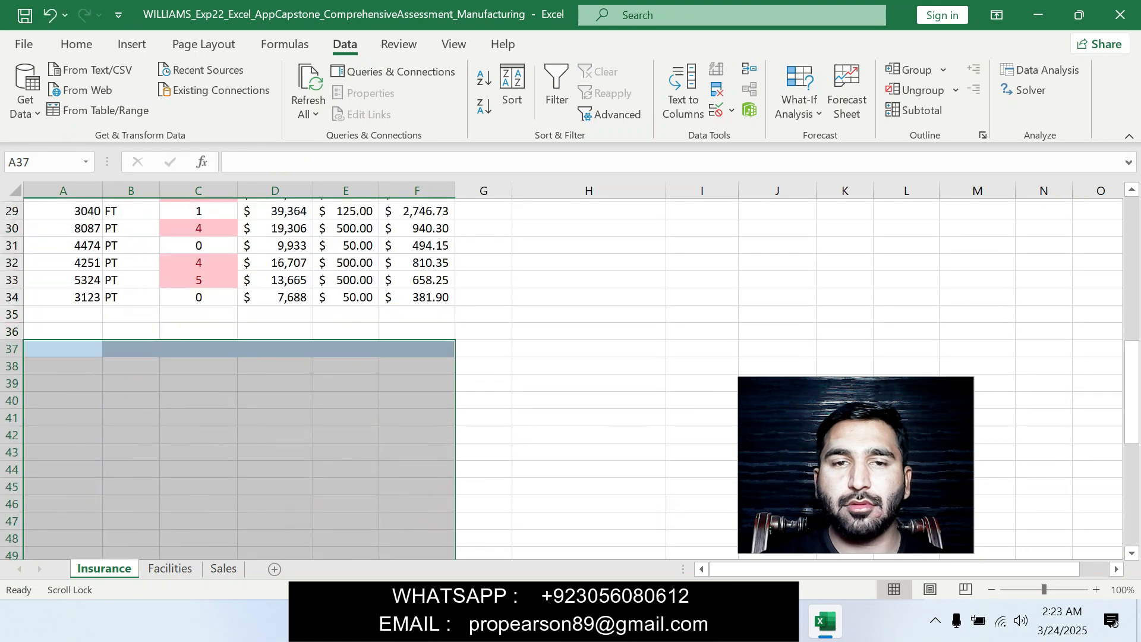
pyautogui.click(588, 362)
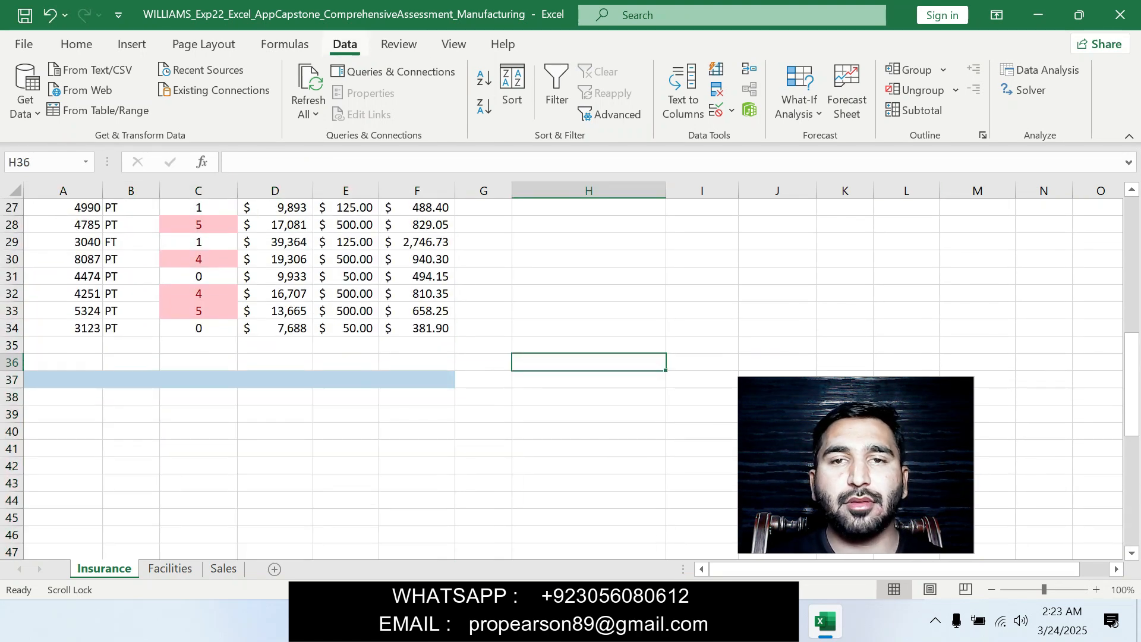
pyautogui.click(610, 114)
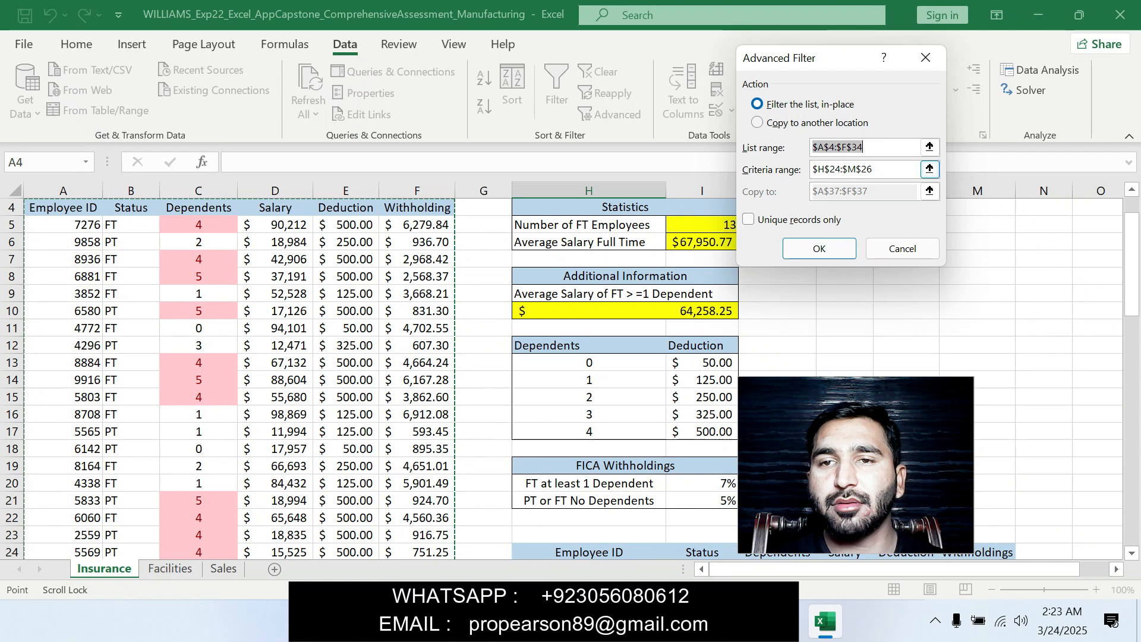
pyautogui.click(884, 169)
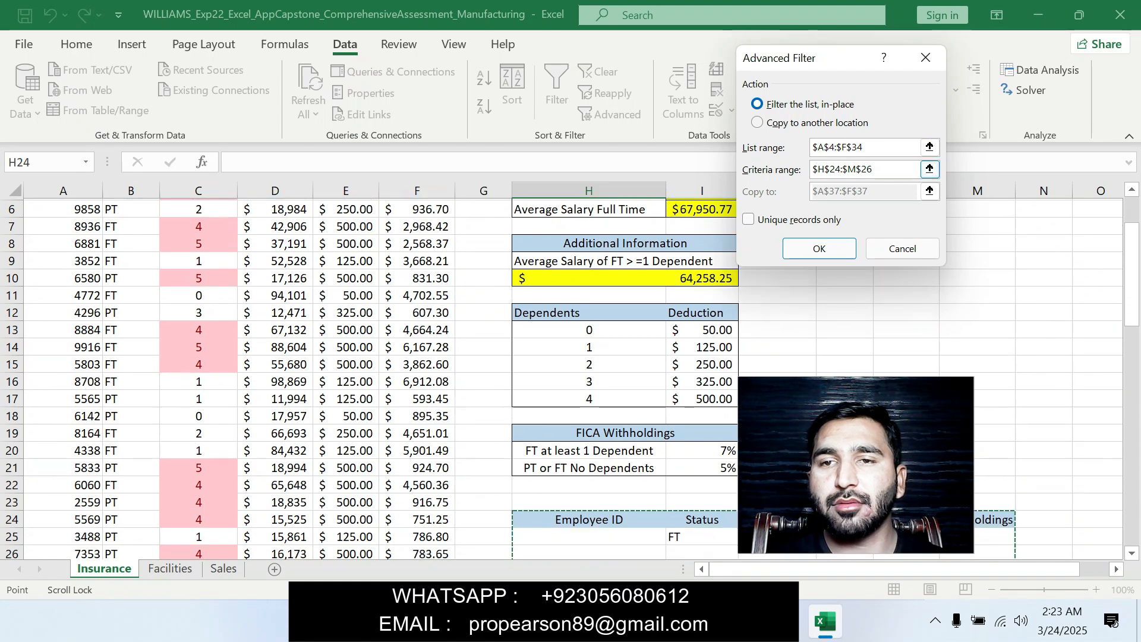
pyautogui.hotkey('ctrl', 'a')
pyautogui.press('BackSpace')
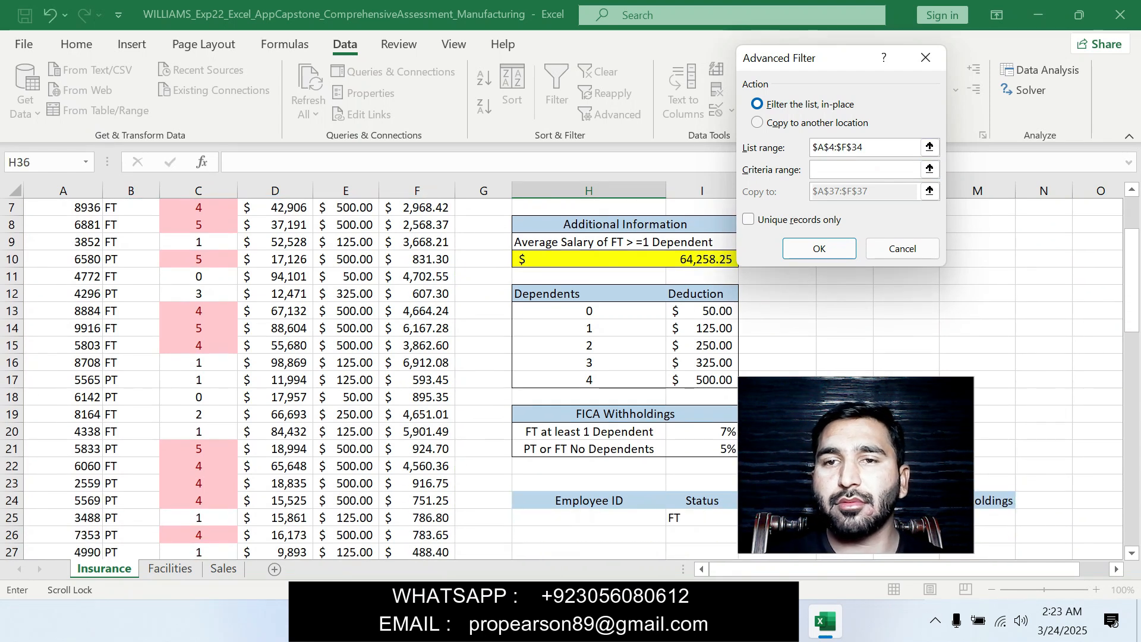
pyautogui.click(930, 147)
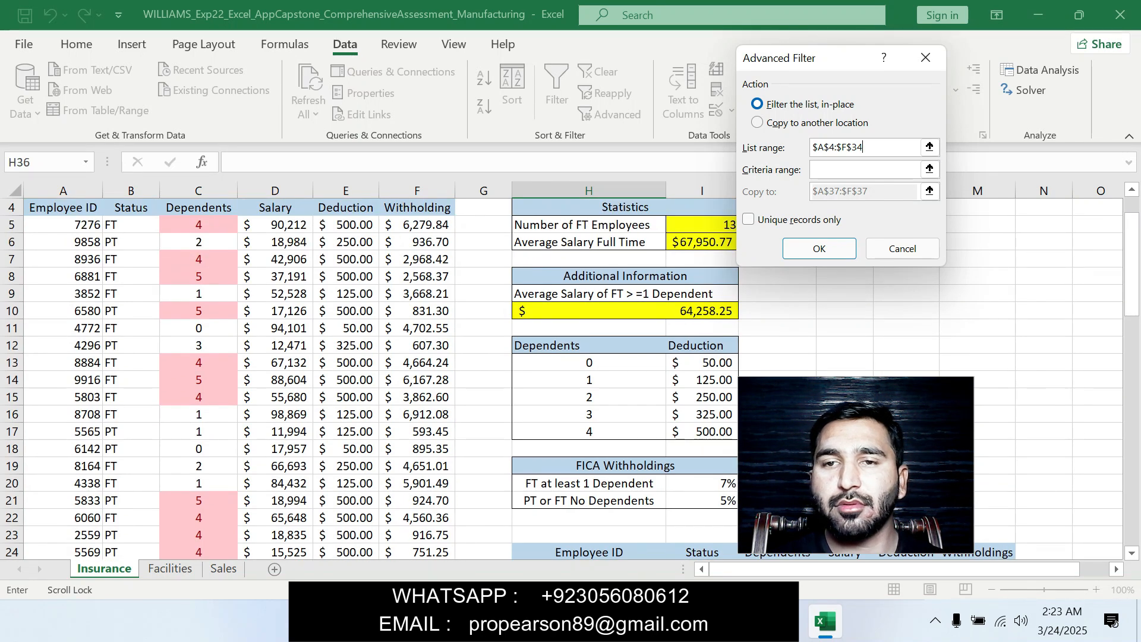
pyautogui.scroll(-5, 570, 379)
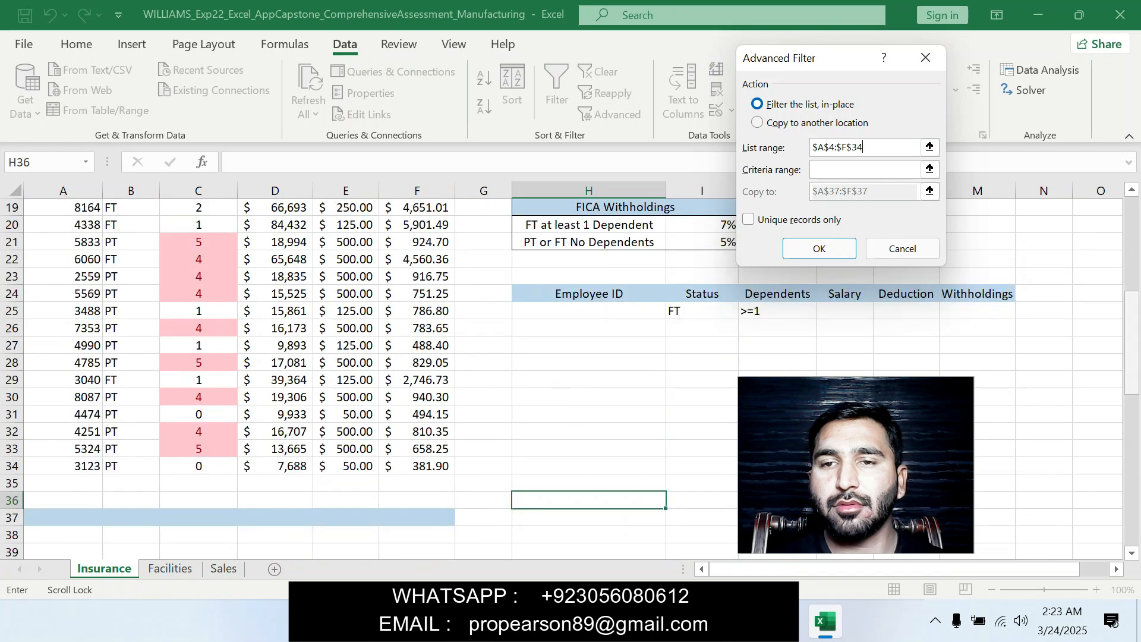
pyautogui.click(929, 147)
pyautogui.moveTo(534, 293); pyautogui.dragTo(1004, 312)
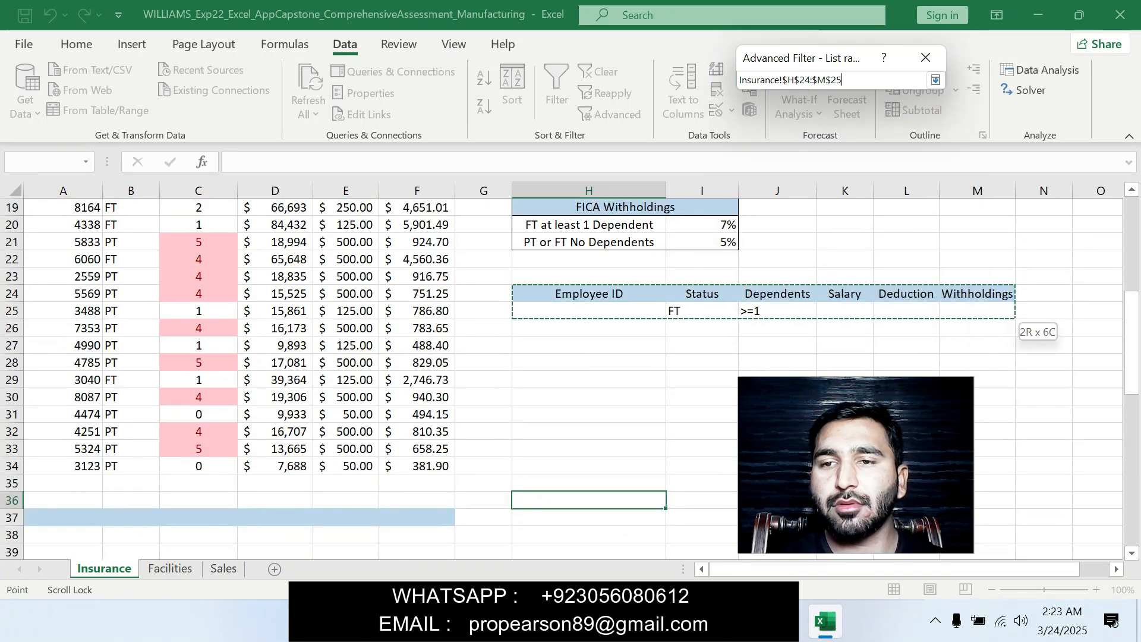
pyautogui.press('Return')
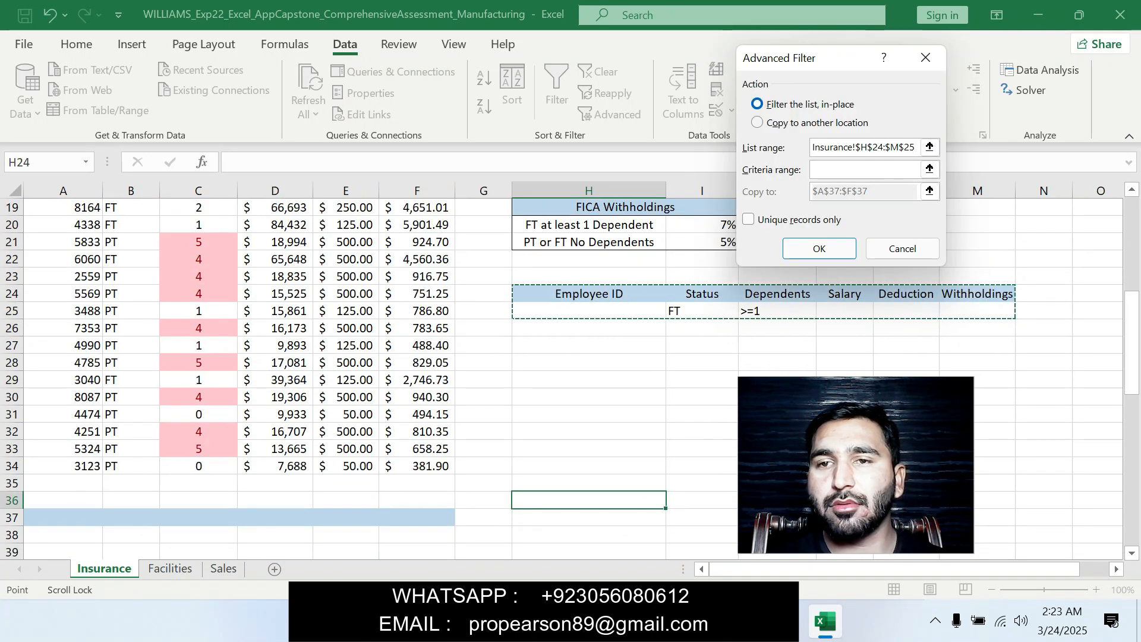
pyautogui.hotkey('ctrl', 'z')
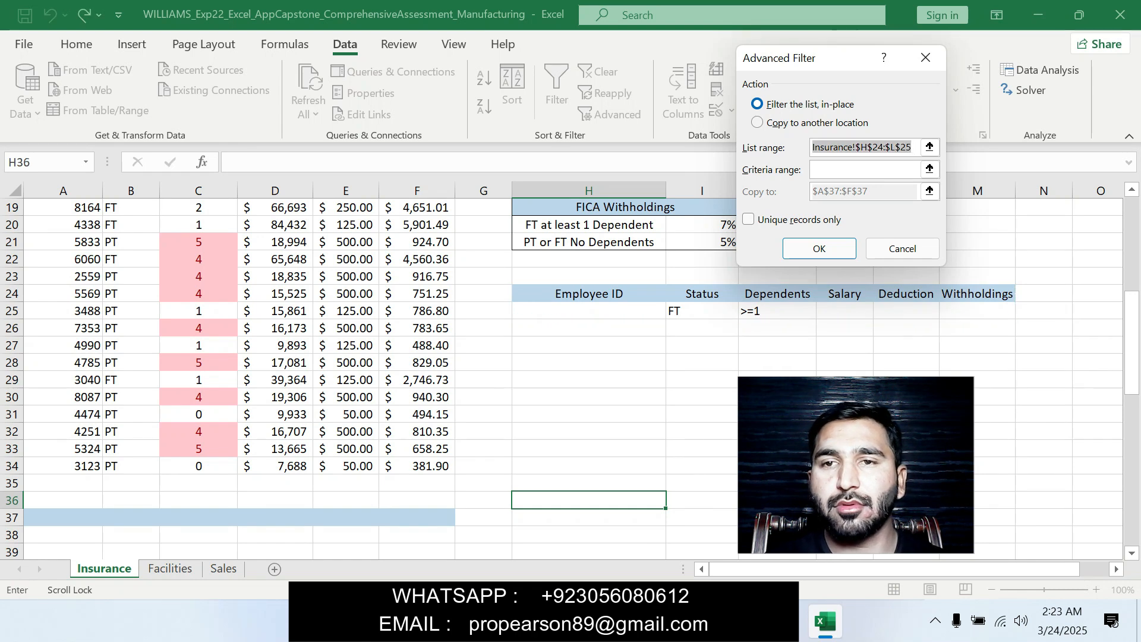
pyautogui.press('BackSpace')
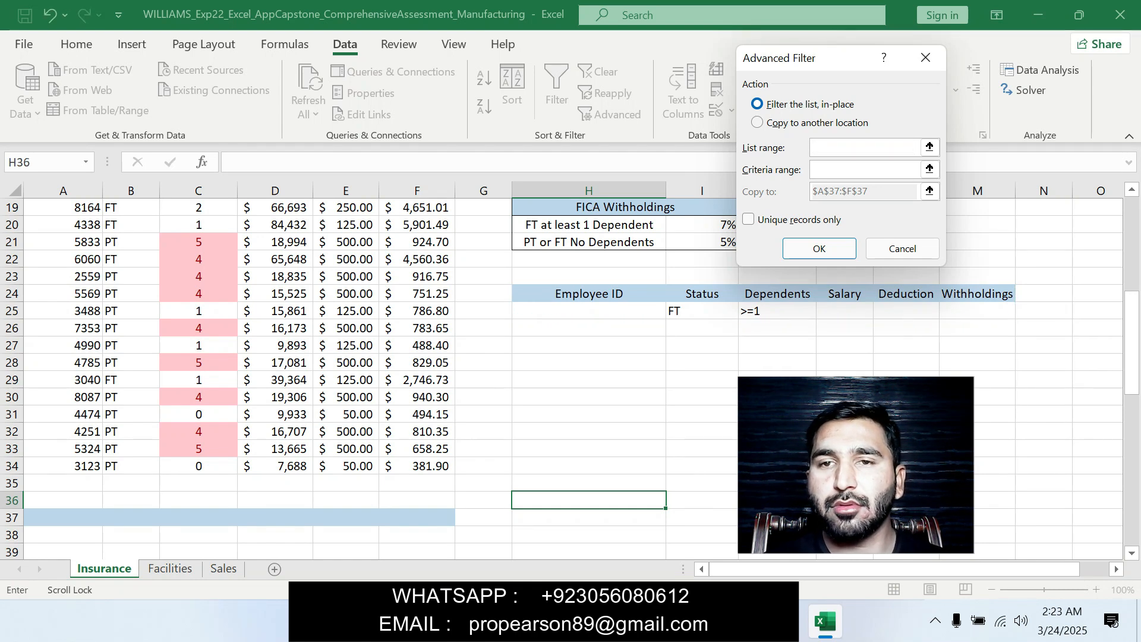
pyautogui.click(902, 249)
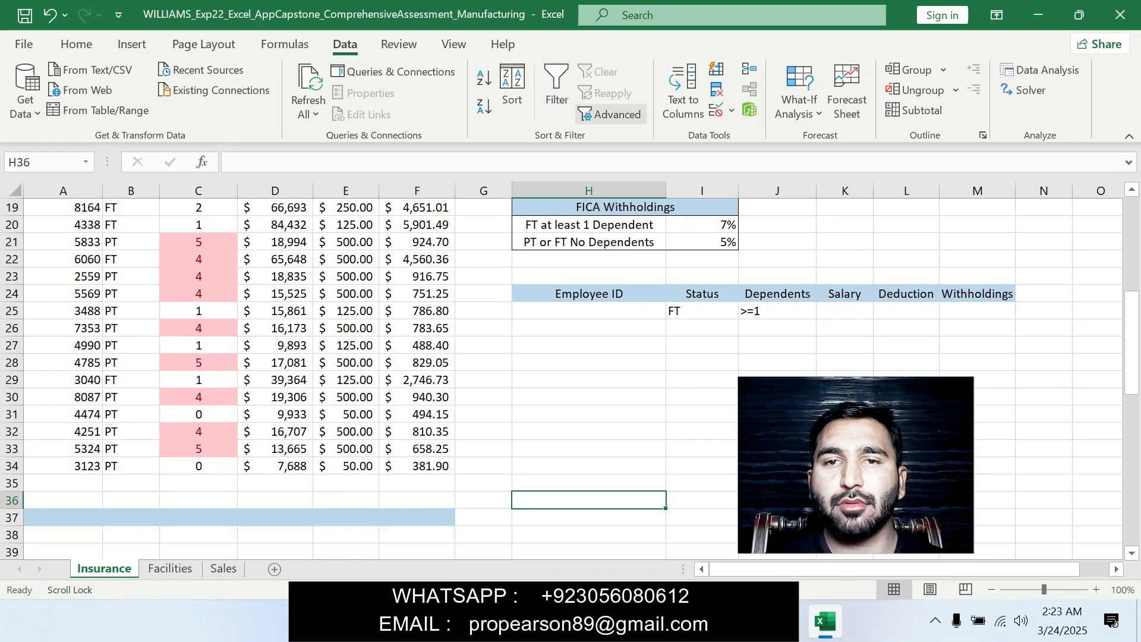
# Step: Reopen the Advanced Filter for the employee list and replace its criteria range with $H$24:$M$25
pyautogui.click(610, 114)
pyautogui.scroll(-1, 571, 379)
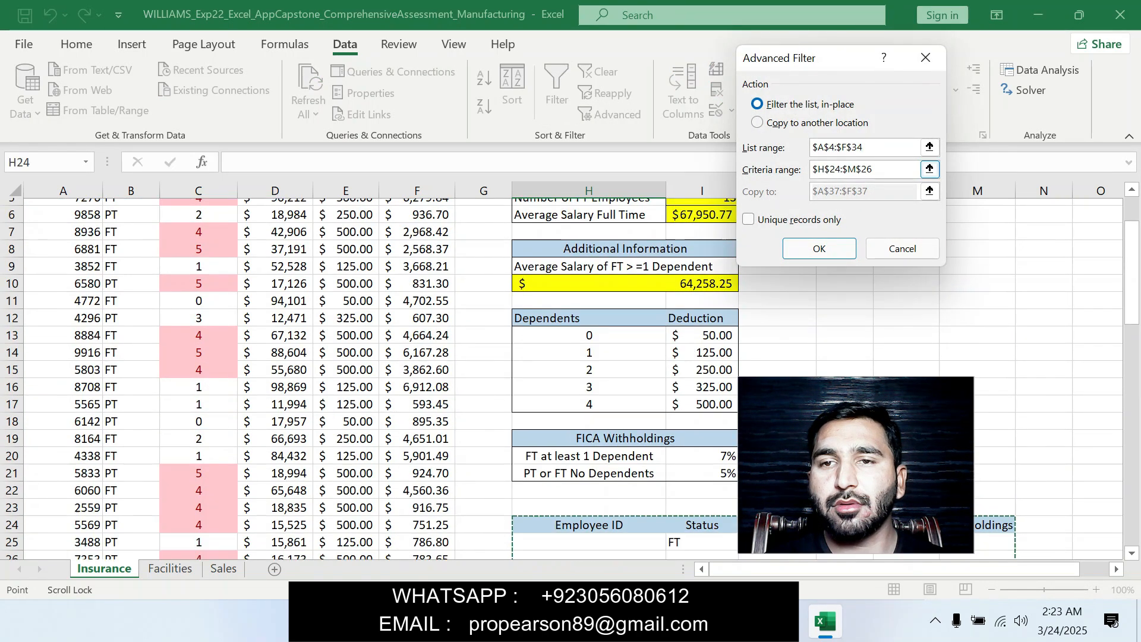
pyautogui.click(864, 169)
pyautogui.press('BackSpace')
pyautogui.press('BackSpace')
pyautogui.press('BackSpace')
pyautogui.press('BackSpace')
pyautogui.press('BackSpace')
pyautogui.press('BackSpace')
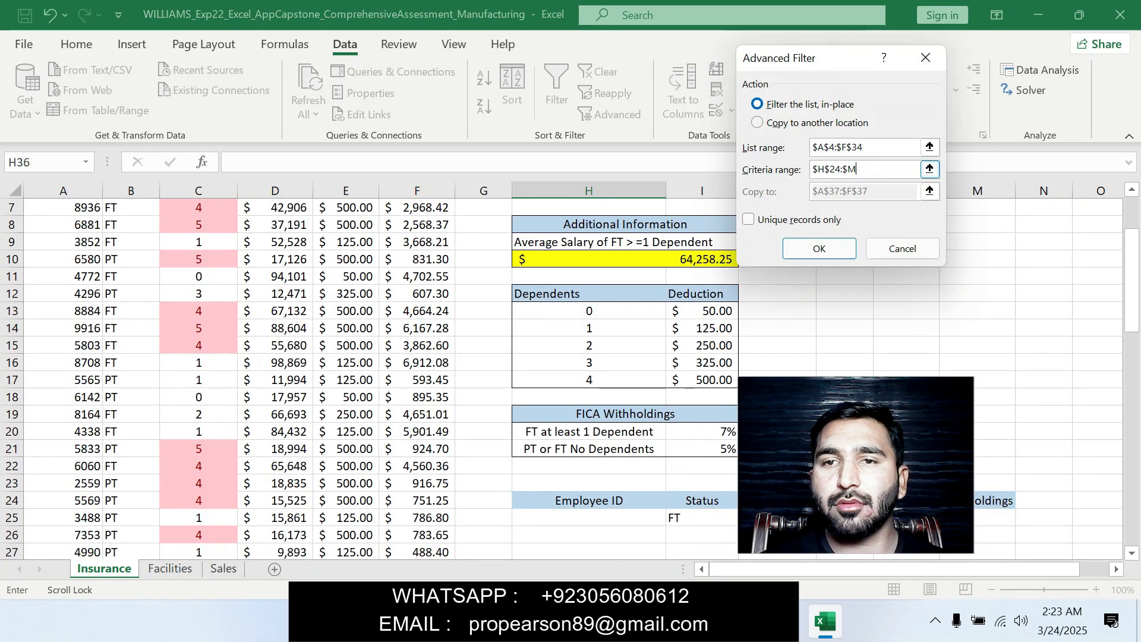
pyautogui.press('BackSpace')
pyautogui.press('BackSpace')
pyautogui.press('BackSpace')
pyautogui.press('BackSpace')
pyautogui.press('BackSpace')
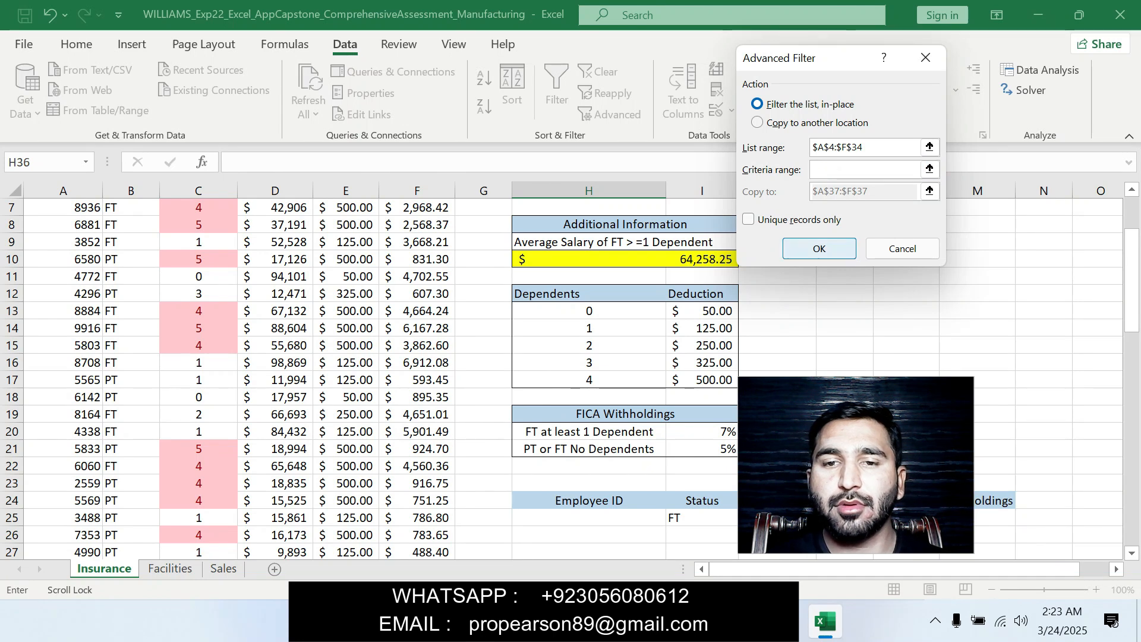
pyautogui.moveTo(585, 518); pyautogui.dragTo(1004, 501)
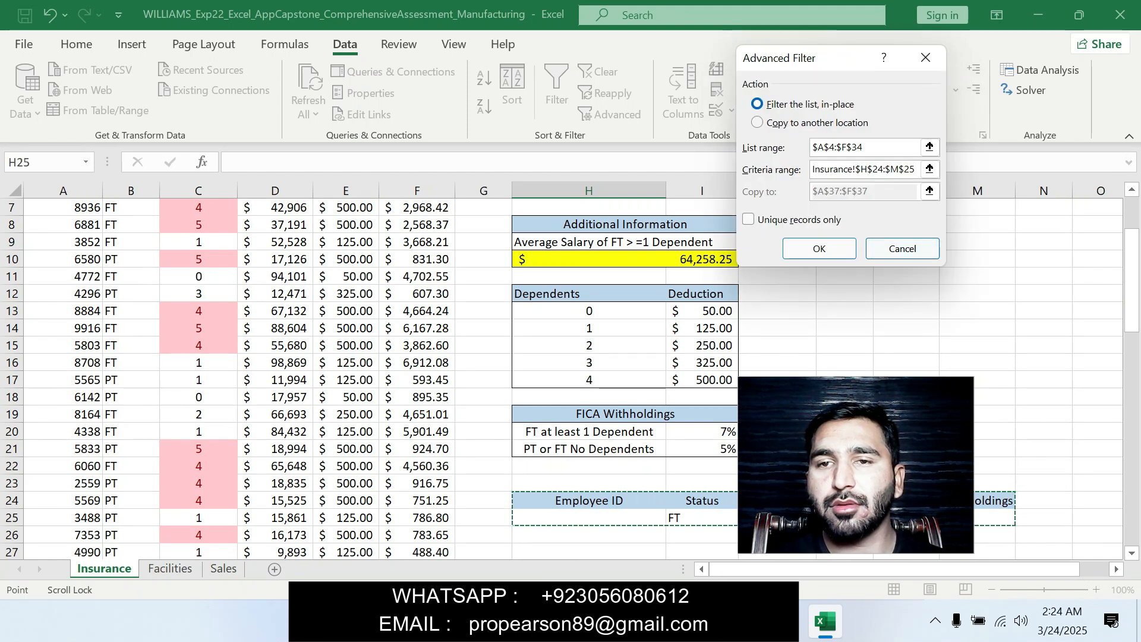
# Step: Run the Advanced Filter with criteria $H$24:$M$25, copying the results to another location starting at cell A37, and check them against the instructions
pyautogui.click(757, 123)
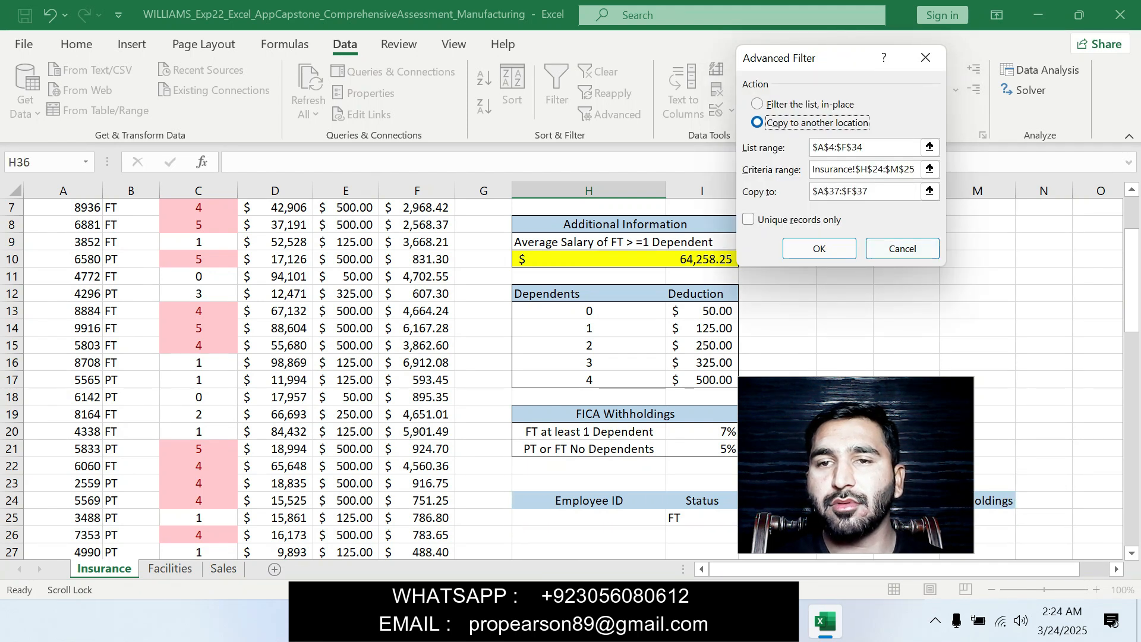
pyautogui.click(864, 191)
pyautogui.press('BackSpace')
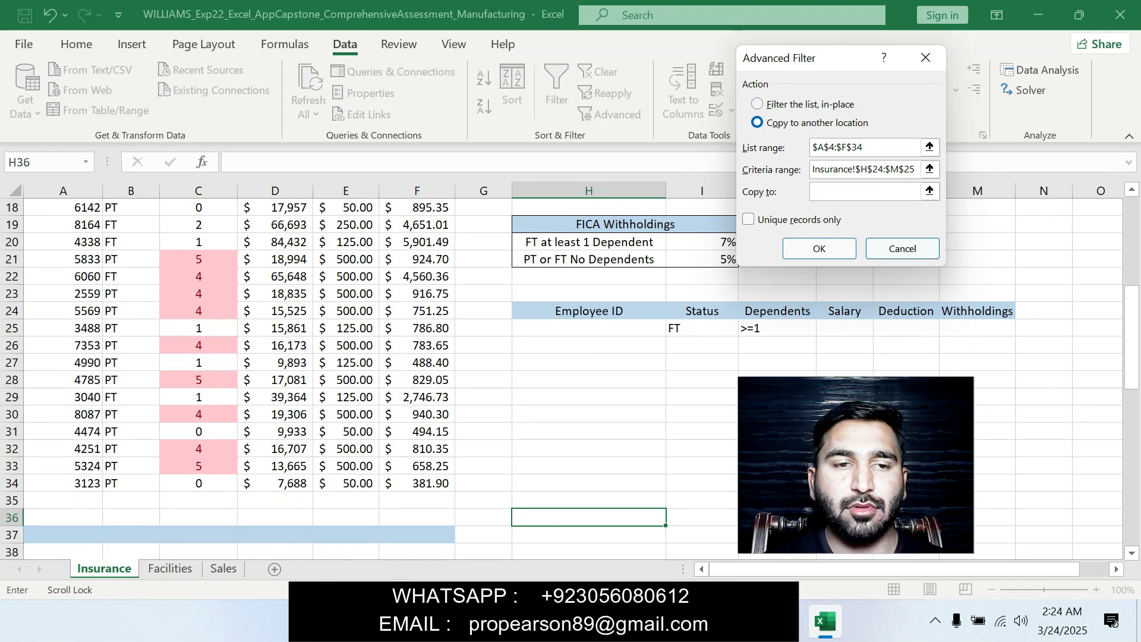
pyautogui.click(63, 534)
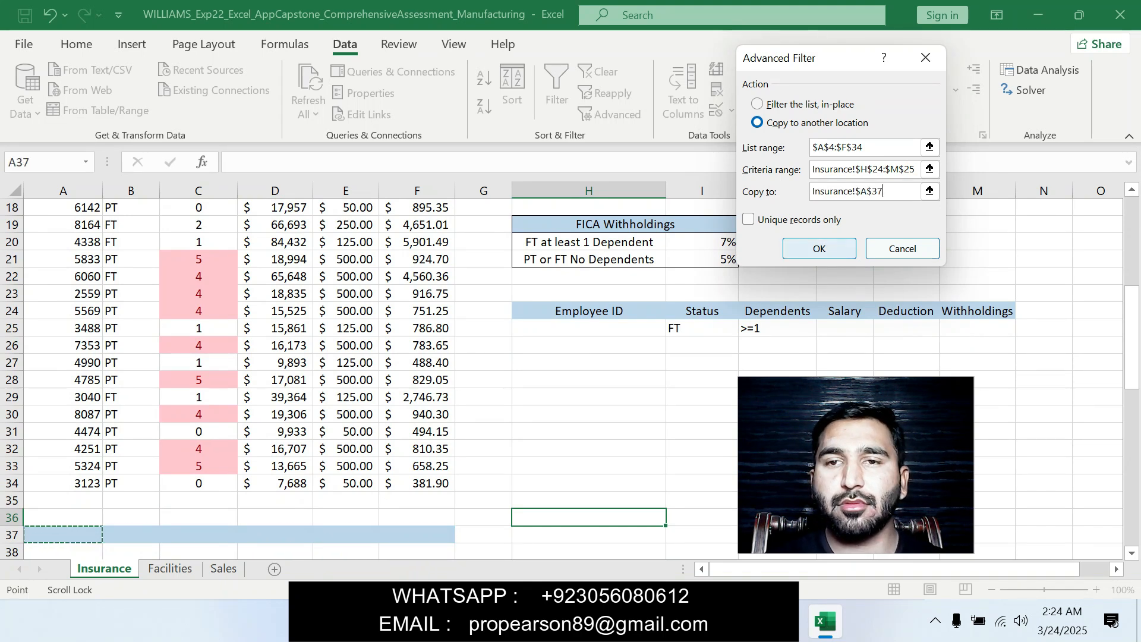
pyautogui.click(819, 248)
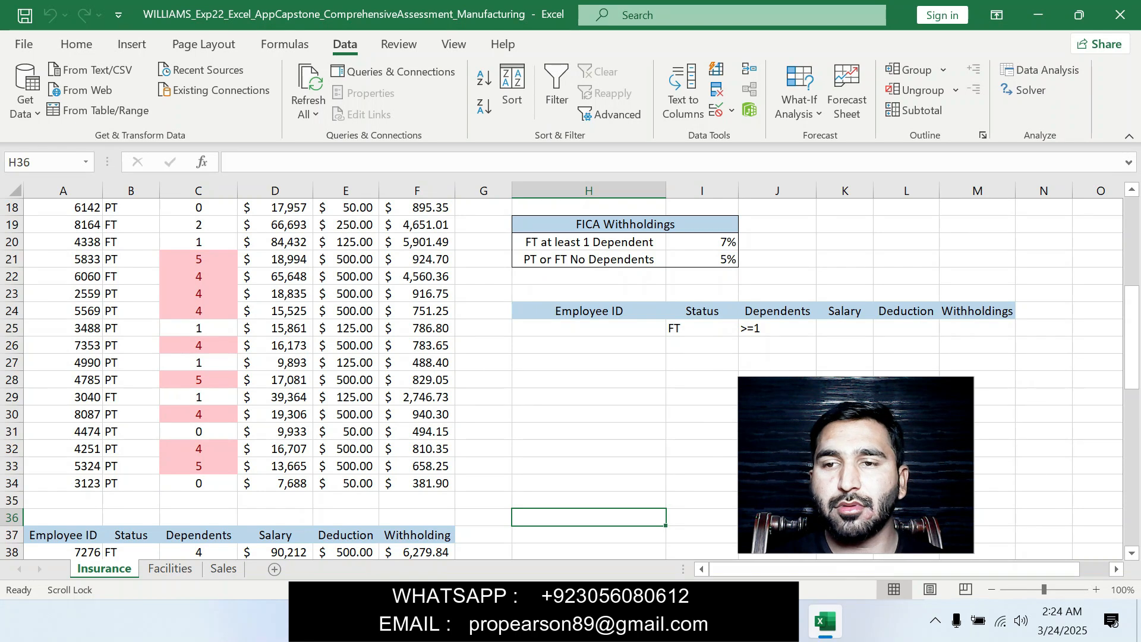
pyautogui.moveTo(1132, 332); pyautogui.dragTo(1131, 400)
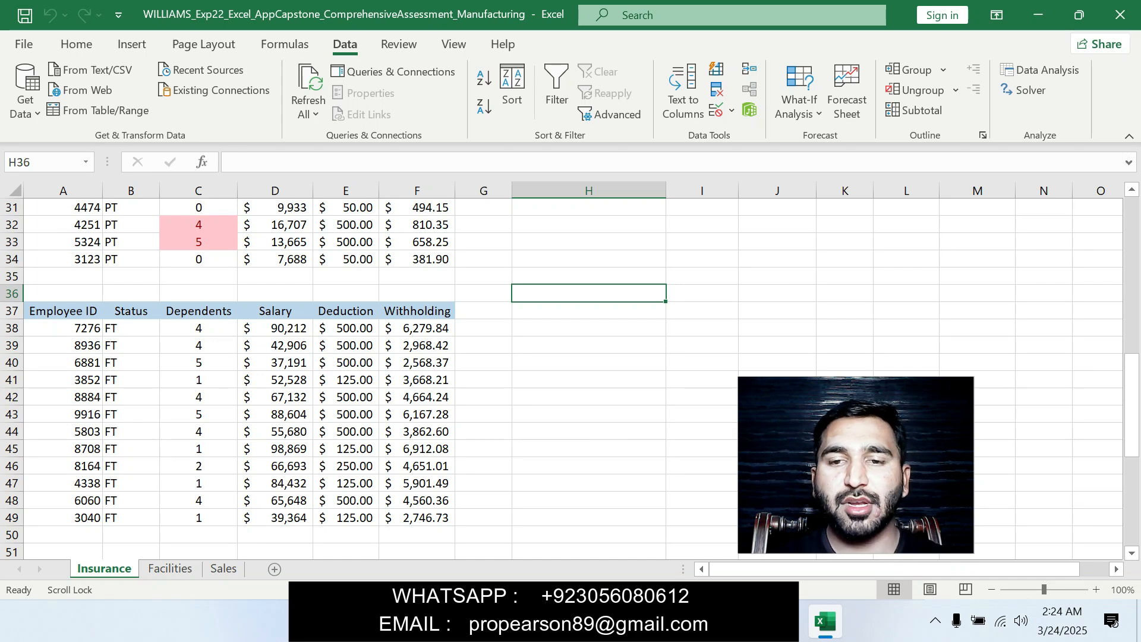
pyautogui.hotkey('alt', 'Tab')
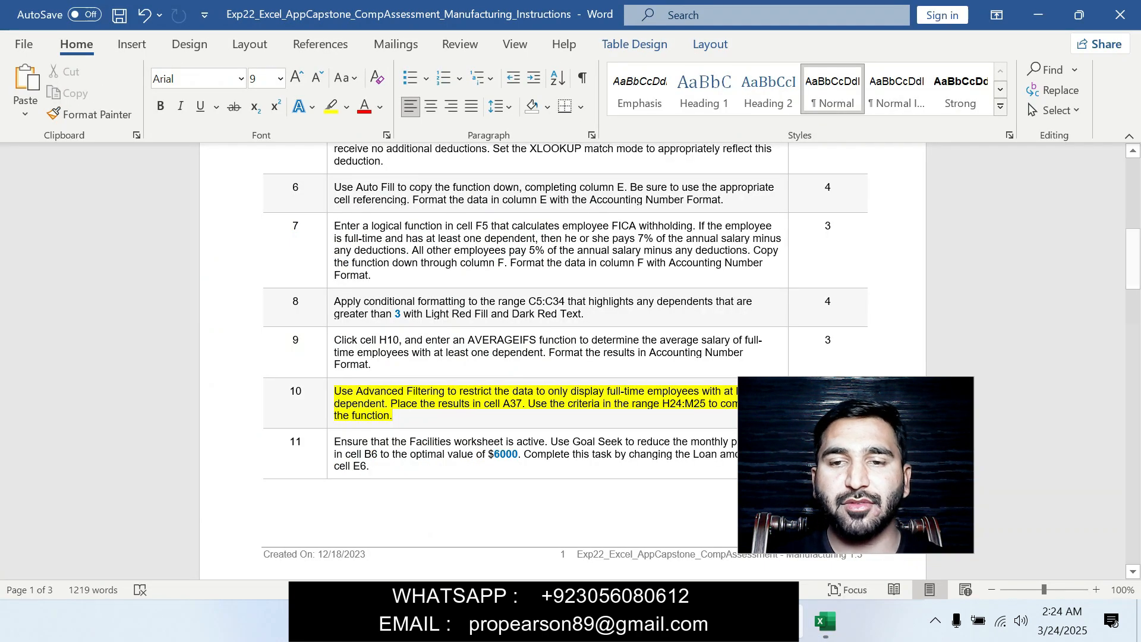
pyautogui.hotkey('alt', 'Tab')
pyautogui.moveTo(1131, 434); pyautogui.dragTo(1131, 272)
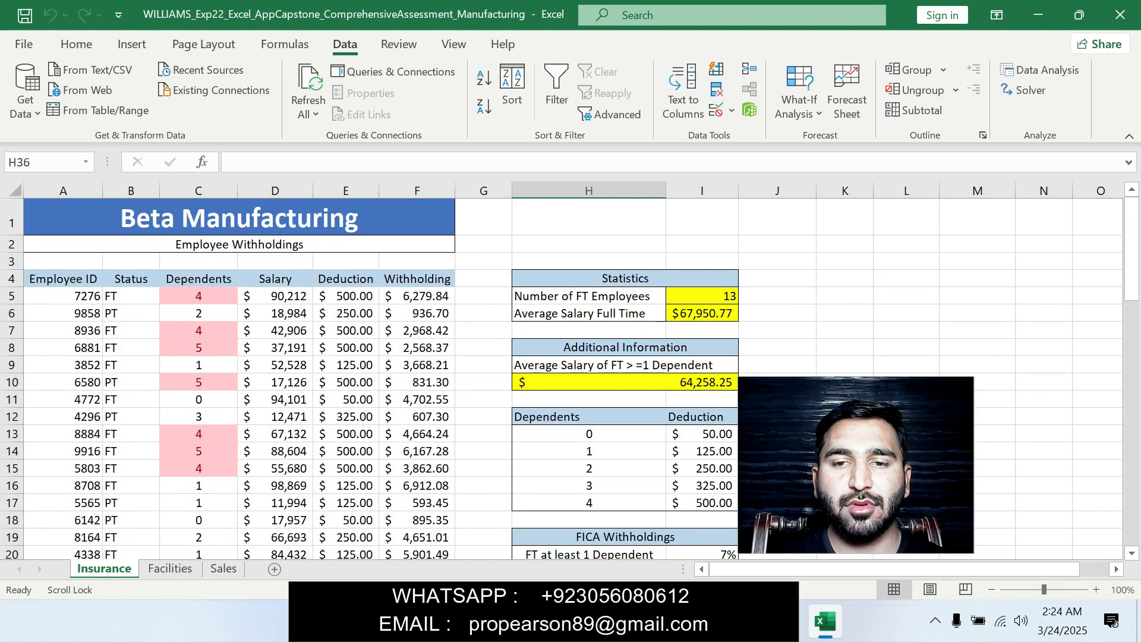
# Step: Switch to the Word instructions and undo the yellow highlighting on the instruction steps
pyautogui.hotkey('alt', 'Tab')
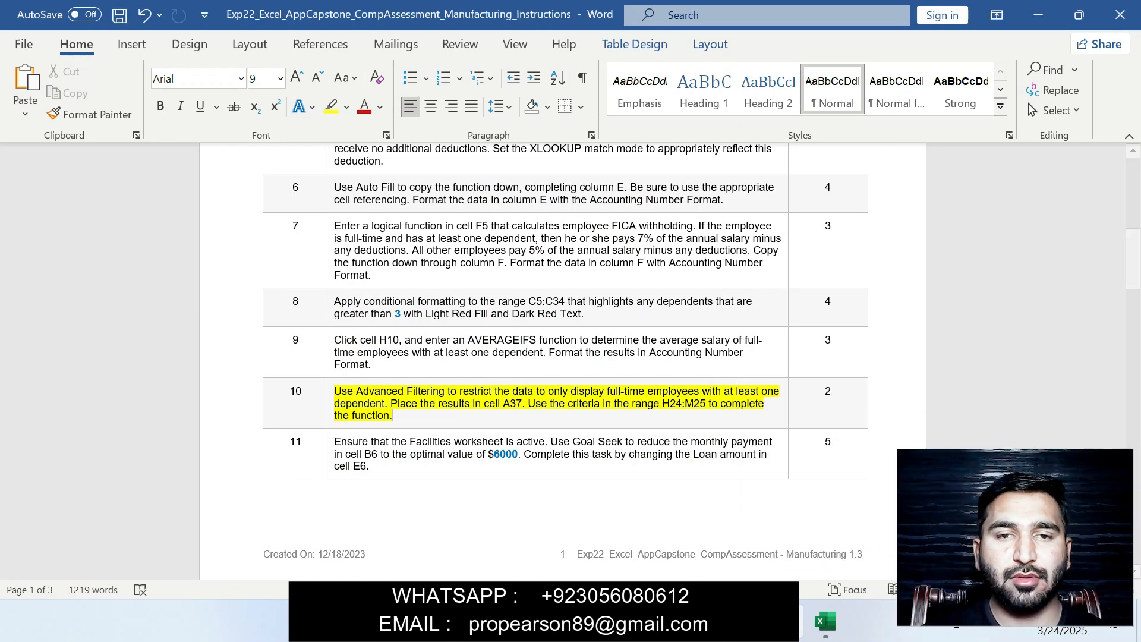
pyautogui.hotkey('ctrl', 'z')
pyautogui.hotkey('ctrl', 'z')
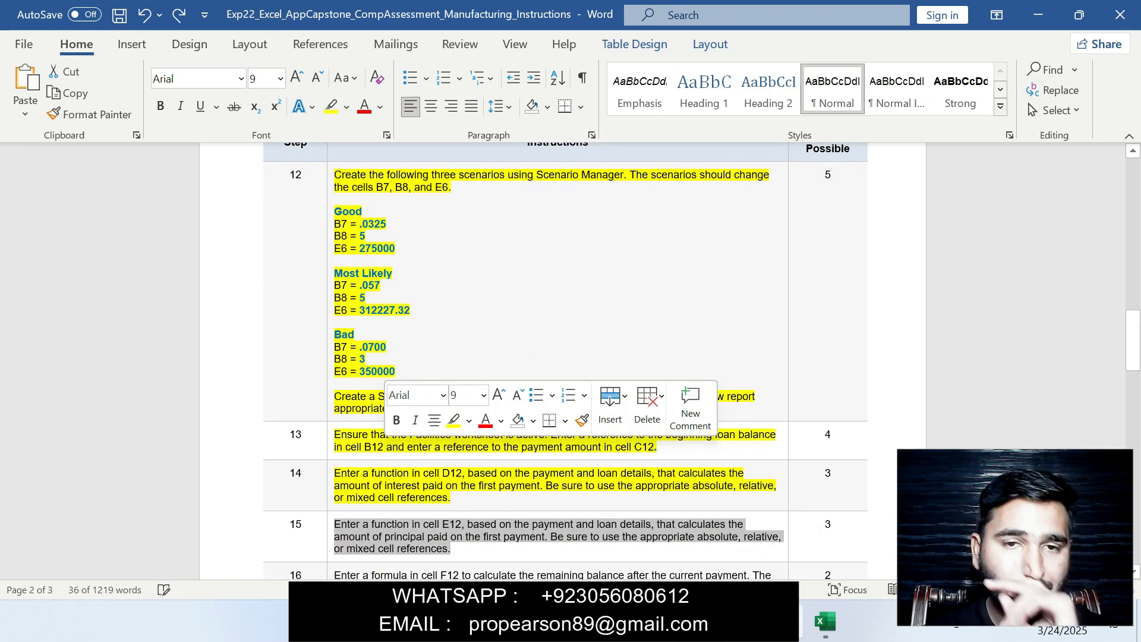
pyautogui.hotkey('ctrl', 'z')
pyautogui.hotkey('ctrl', 'z')
pyautogui.hotkey('ctrl', 'z')
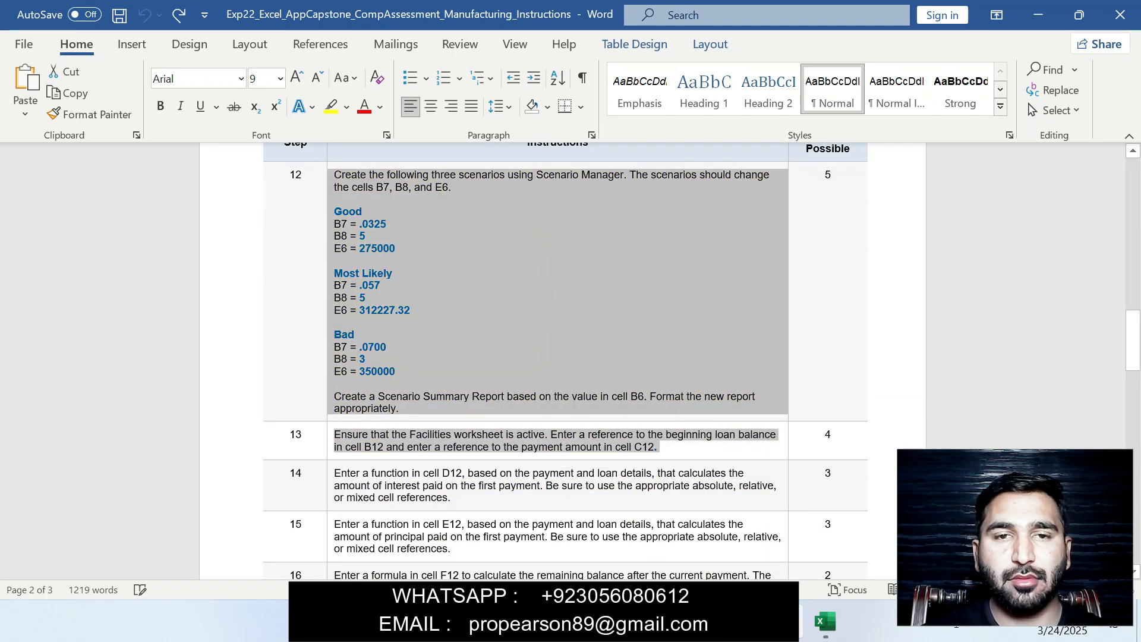
# Step: Highlight the step 11 Goal Seek instruction in yellow
pyautogui.moveTo(1133, 340); pyautogui.dragTo(1133, 280)
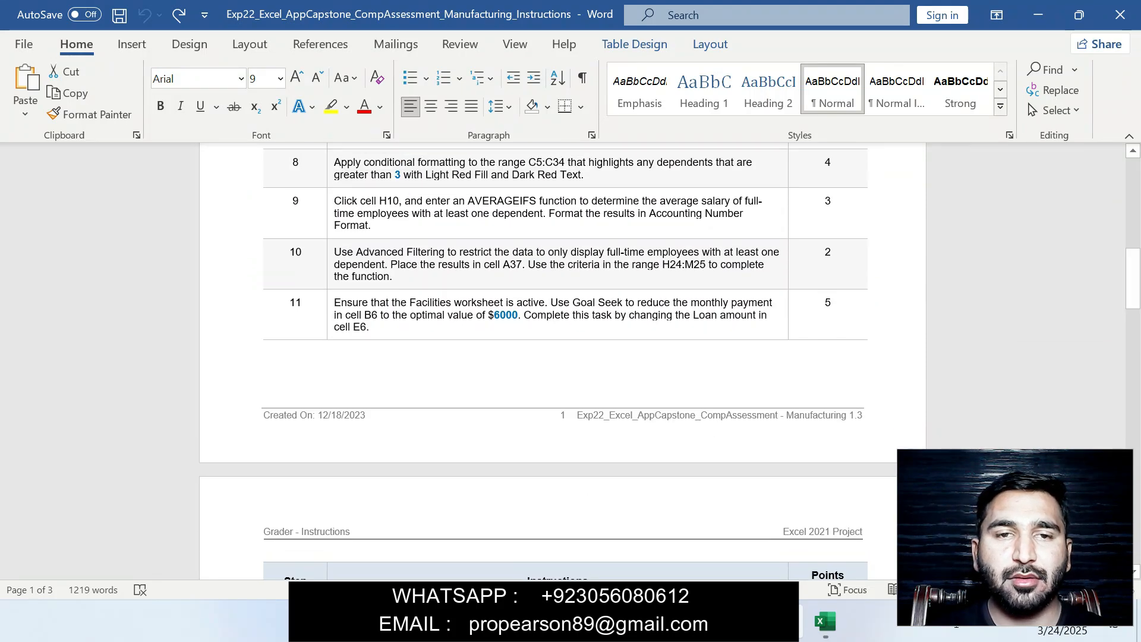
pyautogui.tripleClick(416, 327)
pyautogui.click(494, 309)
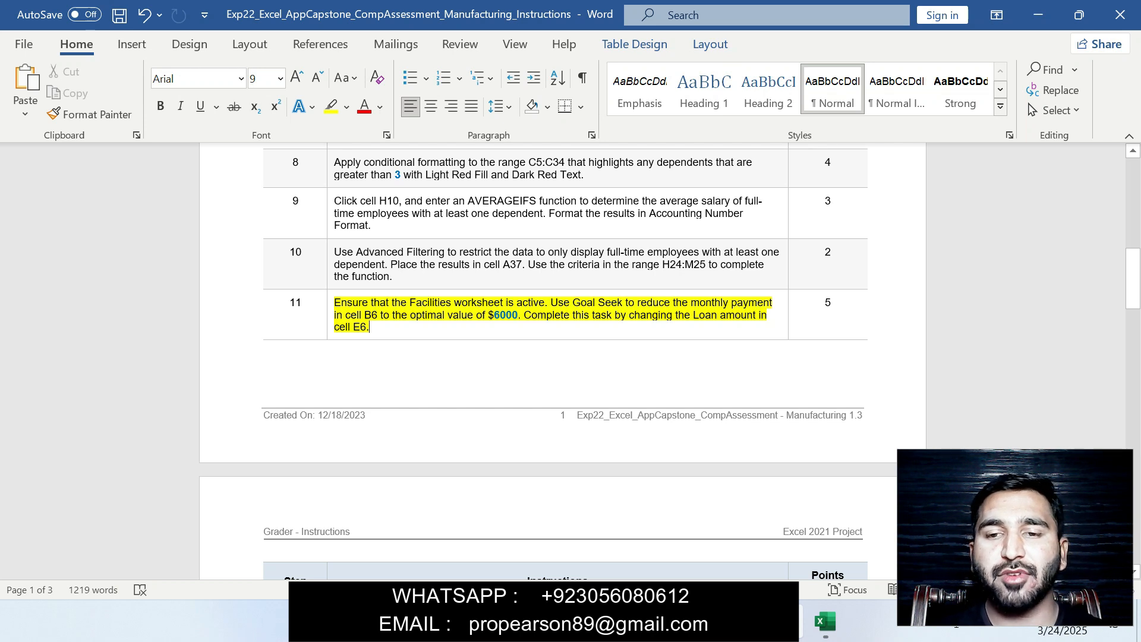
# Step: Switch to the Excel workbook and activate the Facilities worksheet, checking it against the step 11 instruction
pyautogui.hotkey('alt', 'Tab')
pyautogui.hotkey('ctrl', 'pagedown')
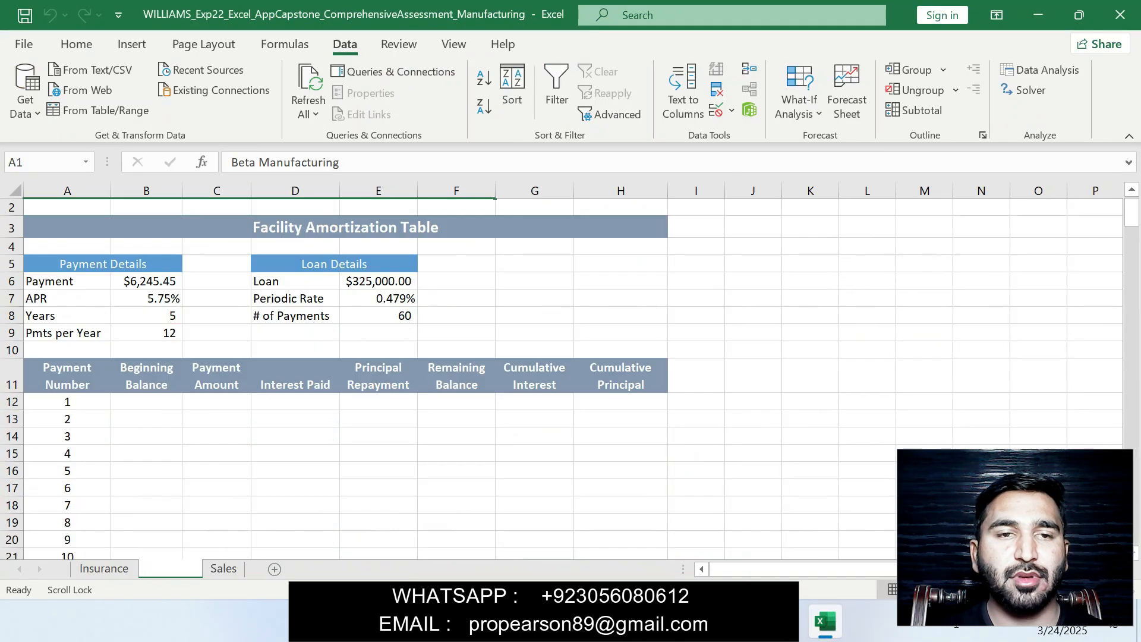
pyautogui.hotkey('alt', 'Tab')
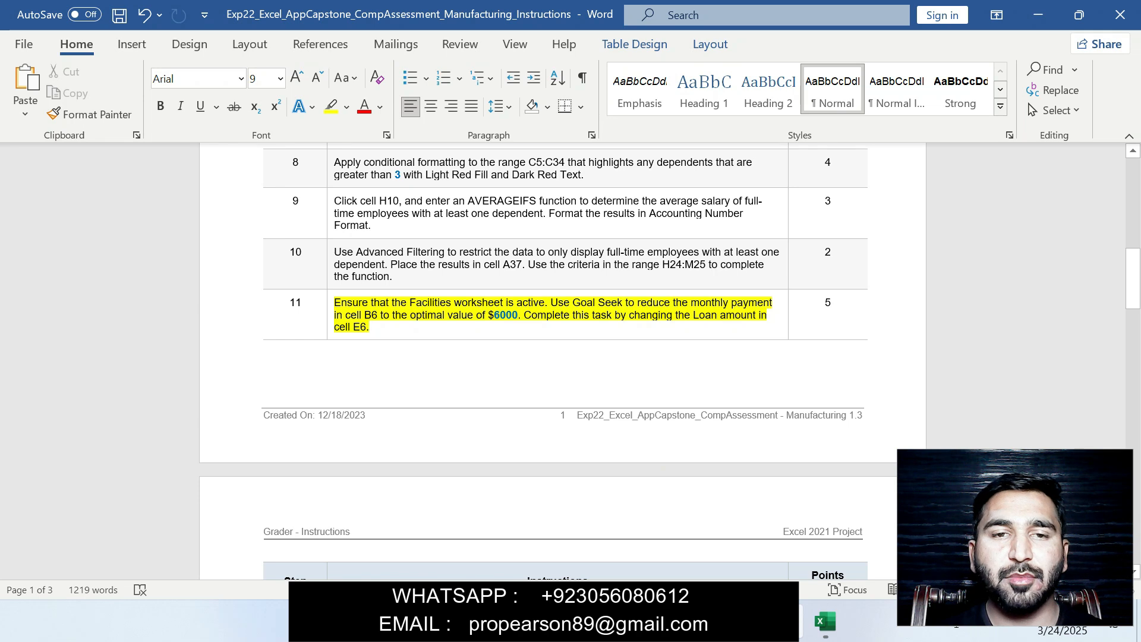
pyautogui.hotkey('alt', 'Tab')
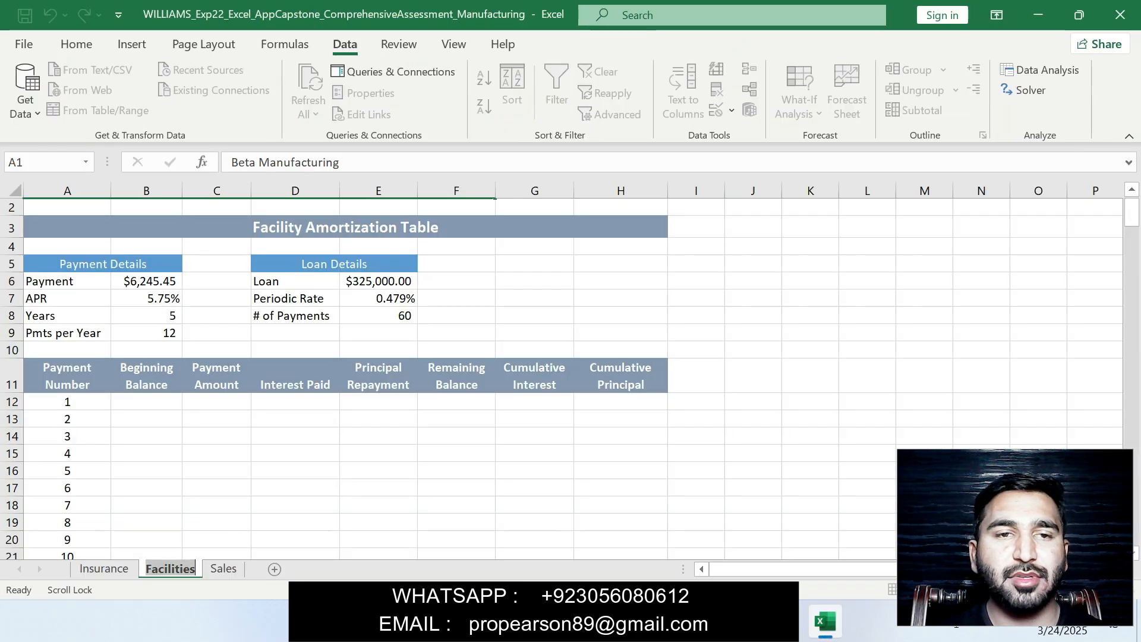
# Step: Use Goal Seek to set the monthly payment in cell B6 to 6000 by changing the loan amount in cell E6
pyautogui.click(146, 281)
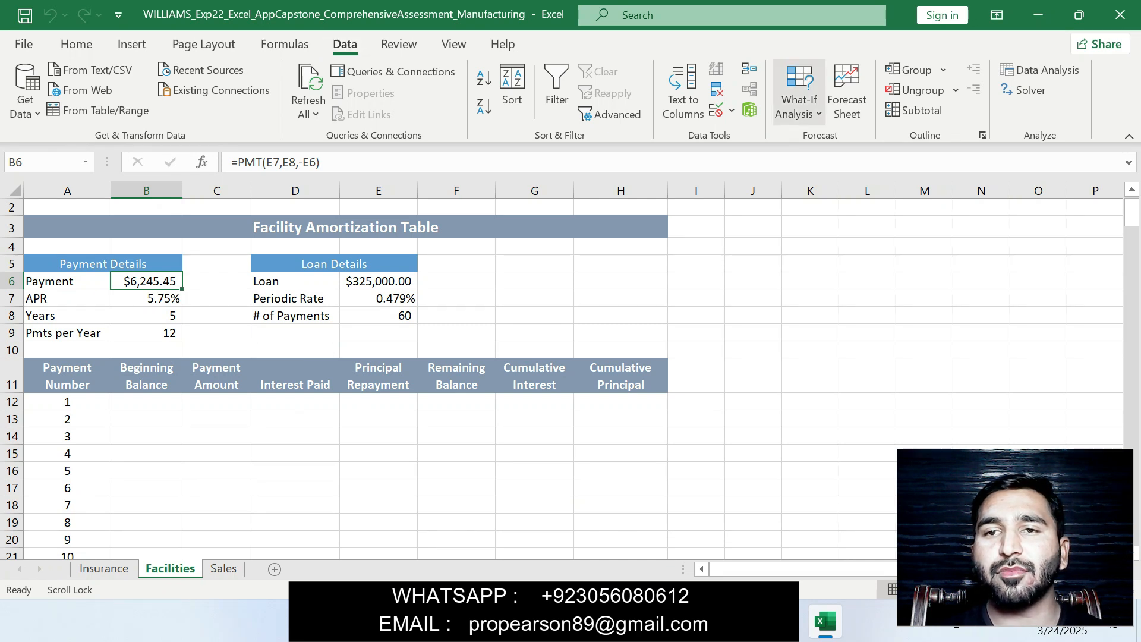
pyautogui.click(799, 99)
pyautogui.click(833, 166)
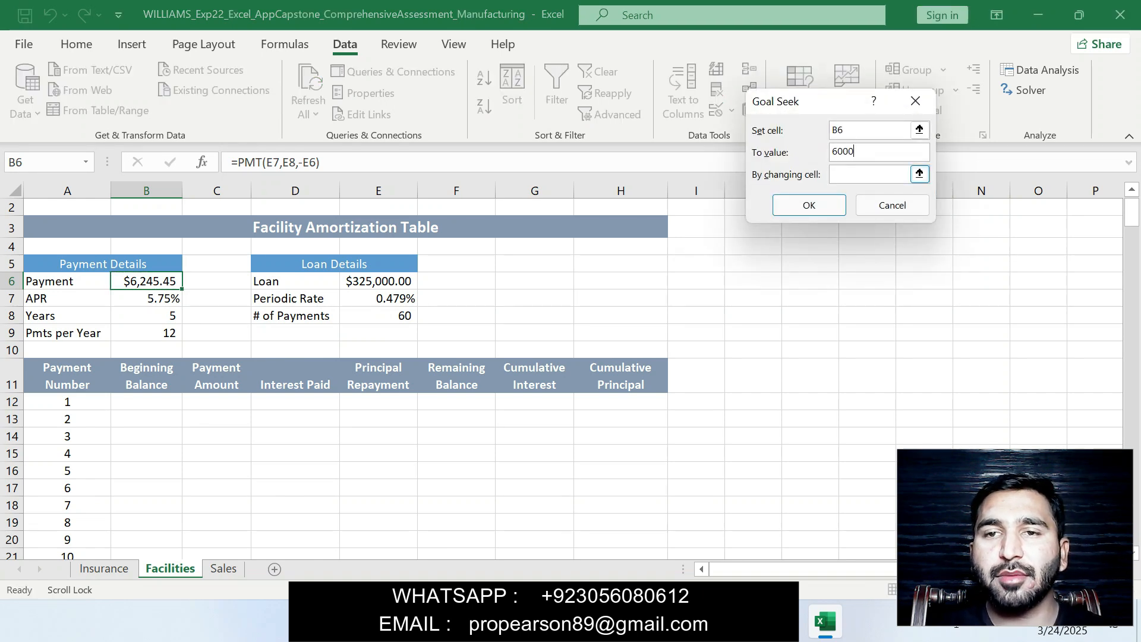
pyautogui.hotkey('alt', 'Tab')
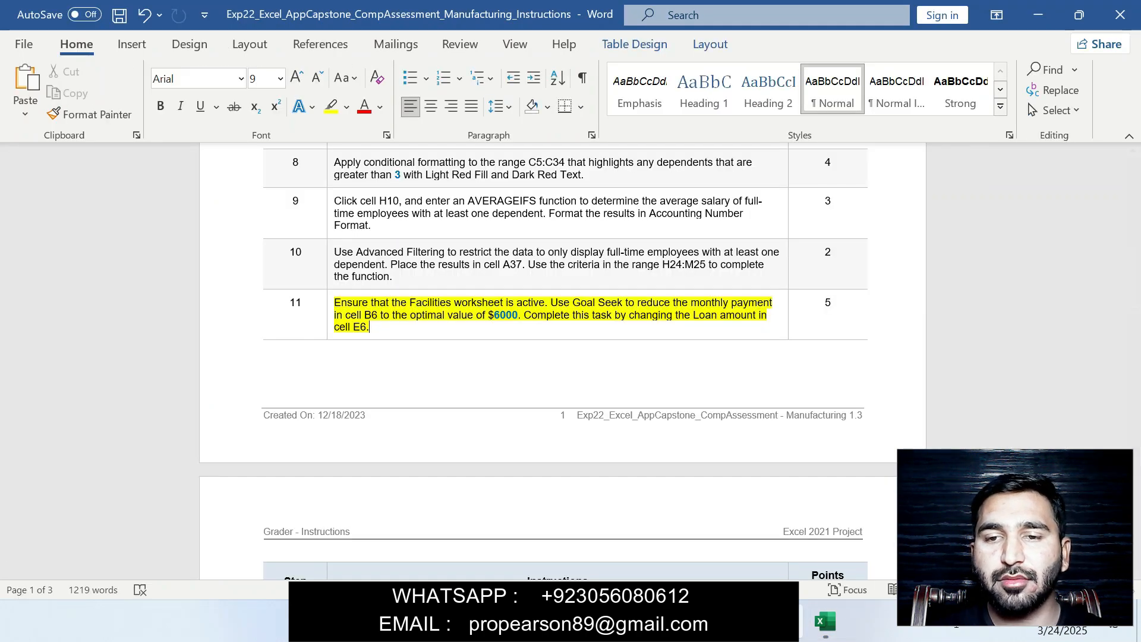
pyautogui.hotkey('alt', 'Tab')
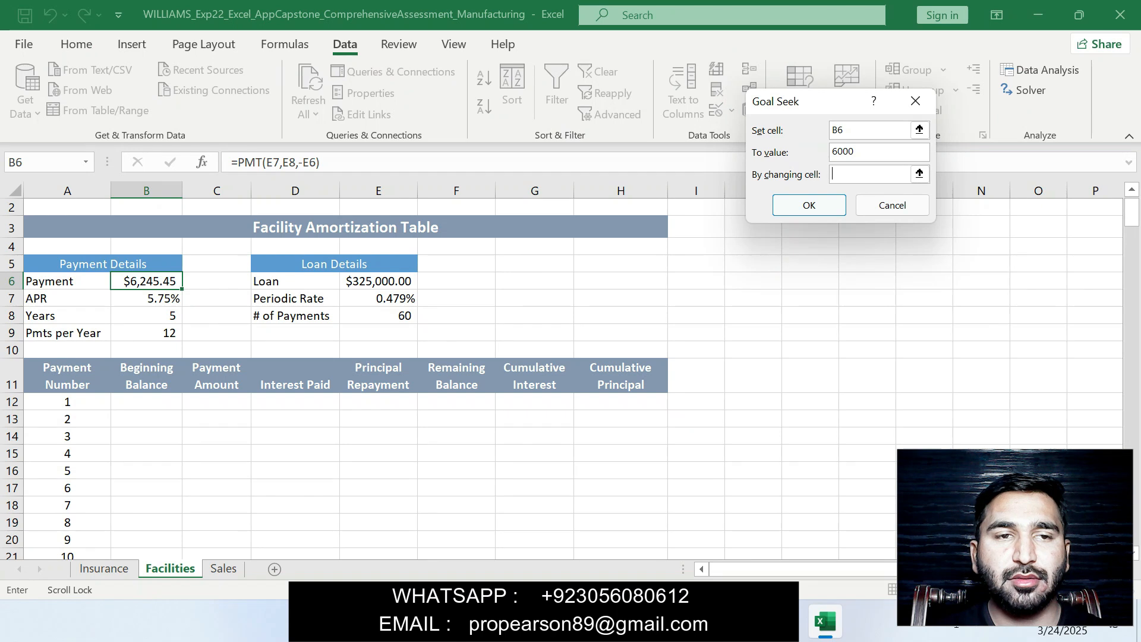
pyautogui.click(378, 281)
pyautogui.click(809, 205)
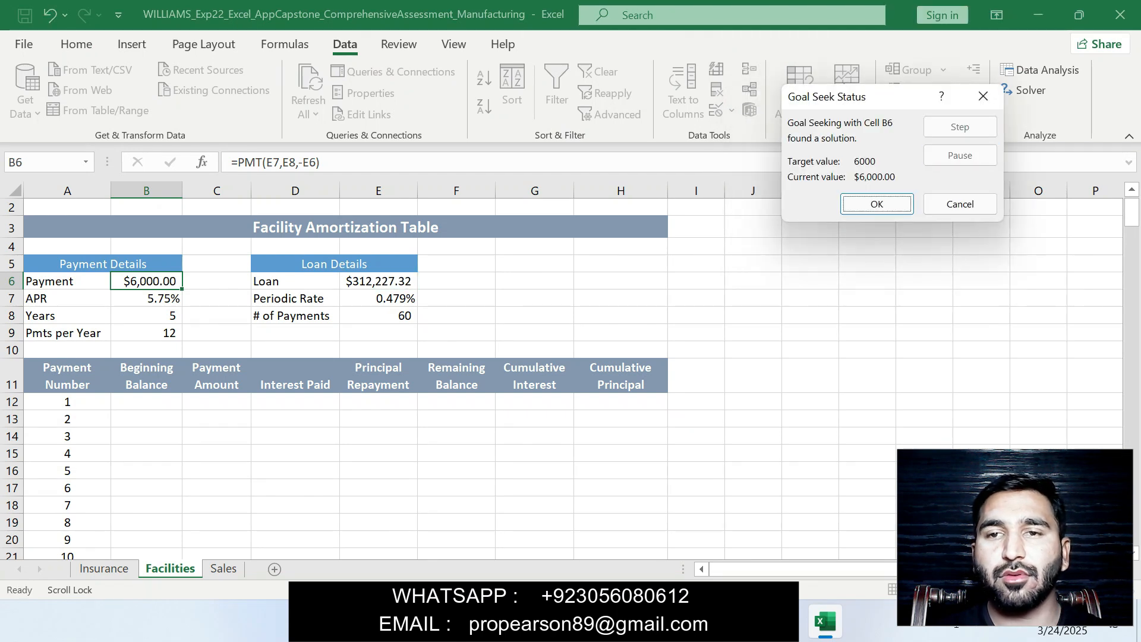
pyautogui.click(876, 204)
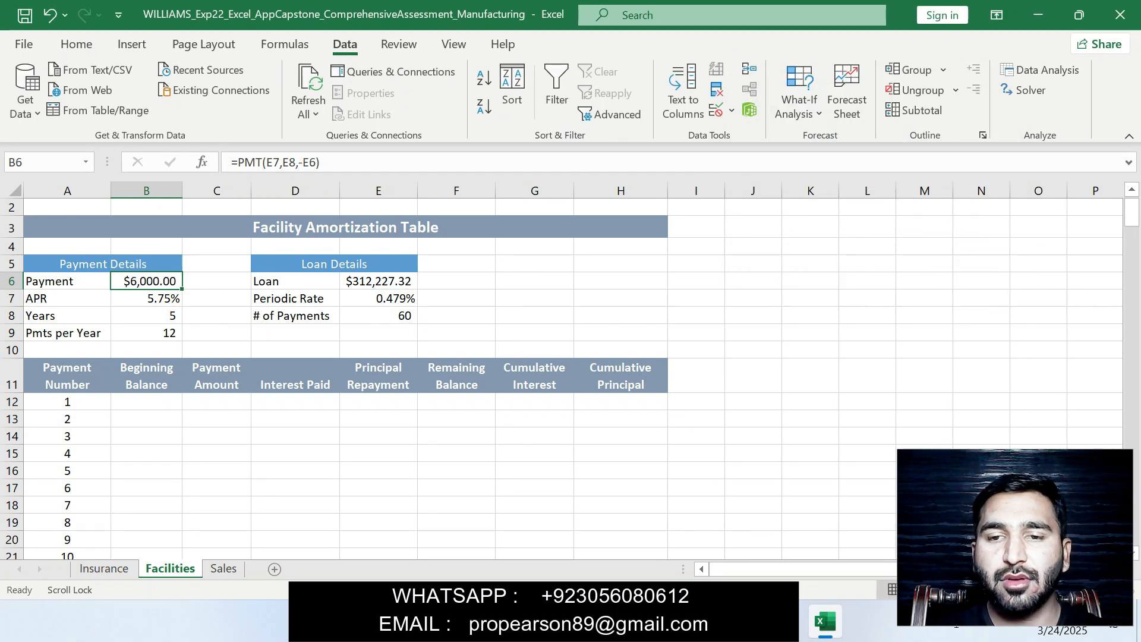
# Step: Switch to the Word instructions, undo the step 11 highlight and highlight the step 13 instruction in yellow
pyautogui.hotkey('alt', 'Tab')
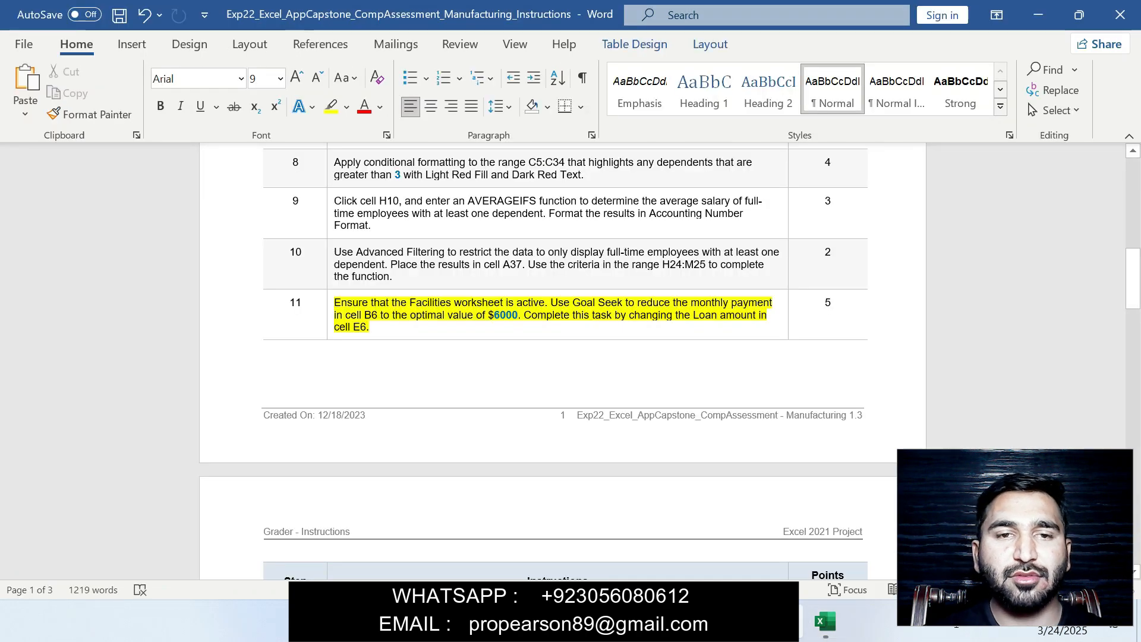
pyautogui.hotkey('ctrl', 'z')
pyautogui.moveTo(1132, 280); pyautogui.dragTo(1133, 330)
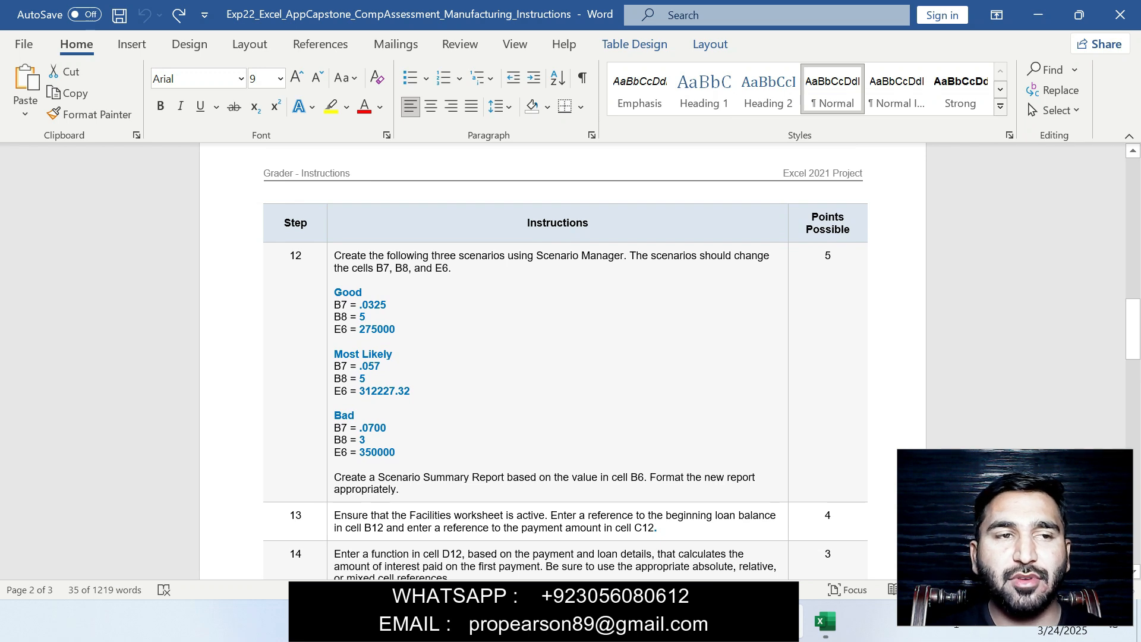
pyautogui.moveTo(1133, 330); pyautogui.dragTo(1132, 344)
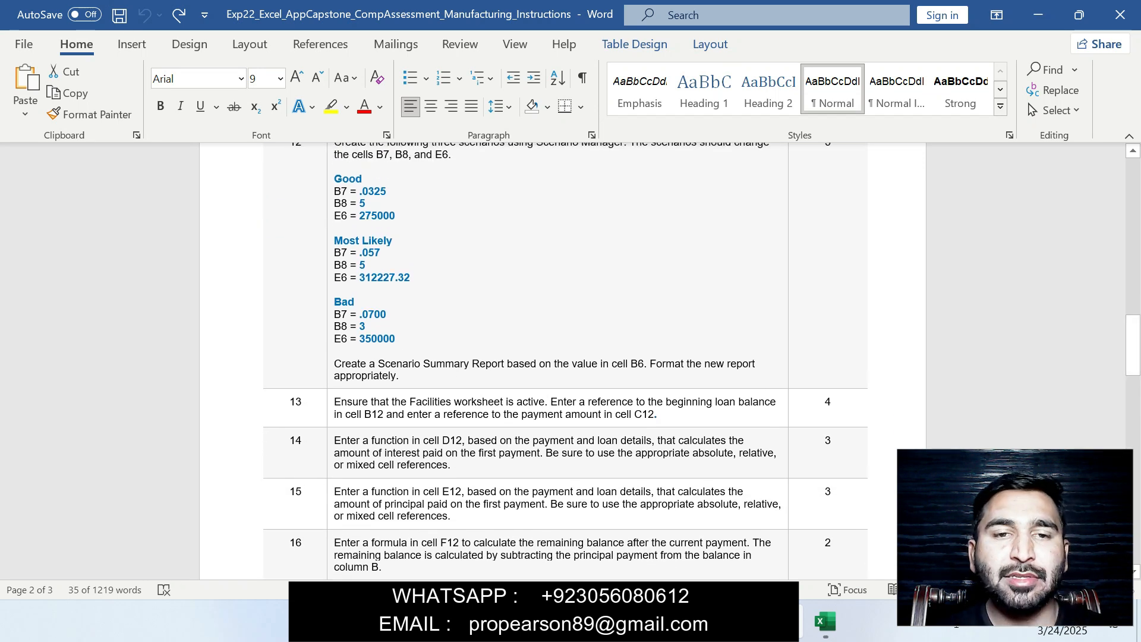
pyautogui.moveTo(334, 402); pyautogui.dragTo(659, 415)
pyautogui.click(746, 385)
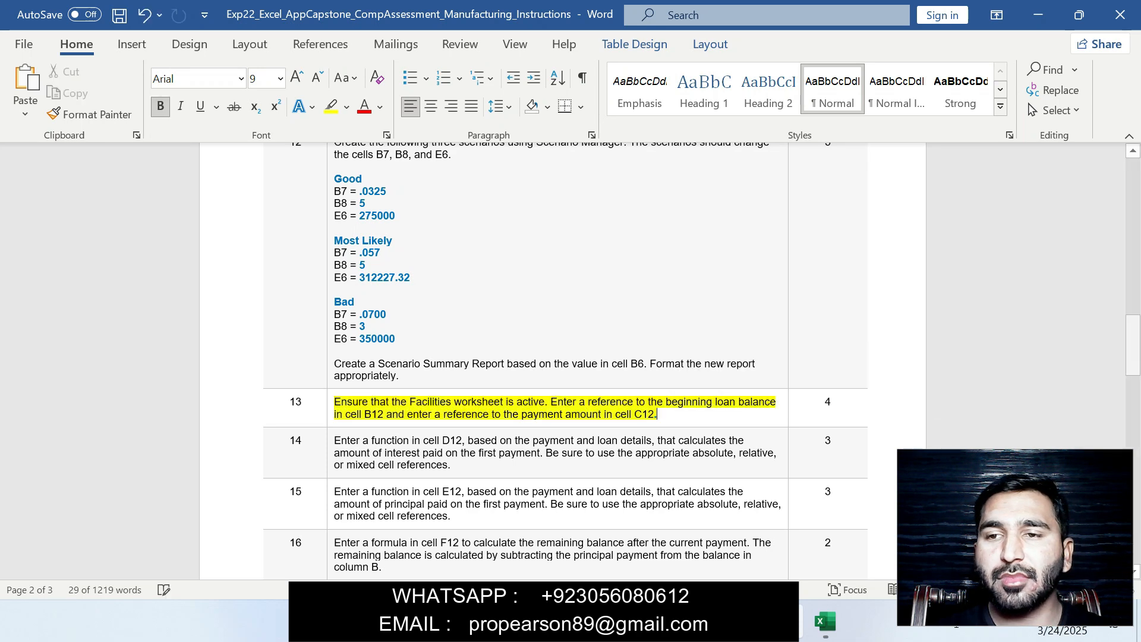
# Step: Highlight the whole step 12 Scenario Manager instruction in yellow and return to the Excel workbook
pyautogui.moveTo(1133, 345); pyautogui.dragTo(1132, 362)
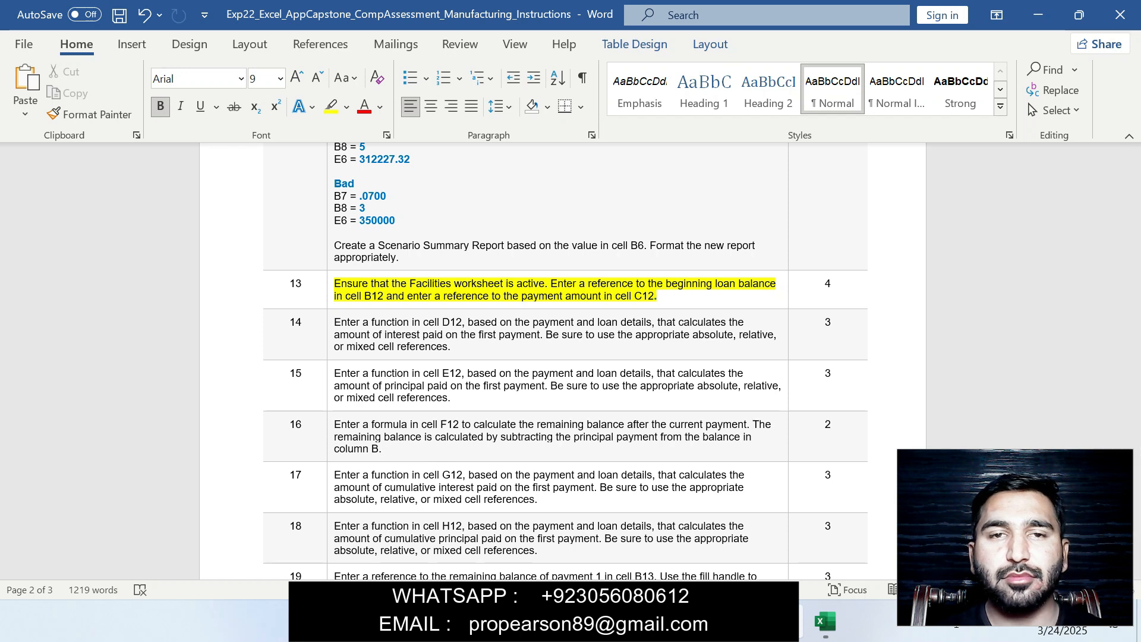
pyautogui.moveTo(1133, 363); pyautogui.dragTo(1133, 337)
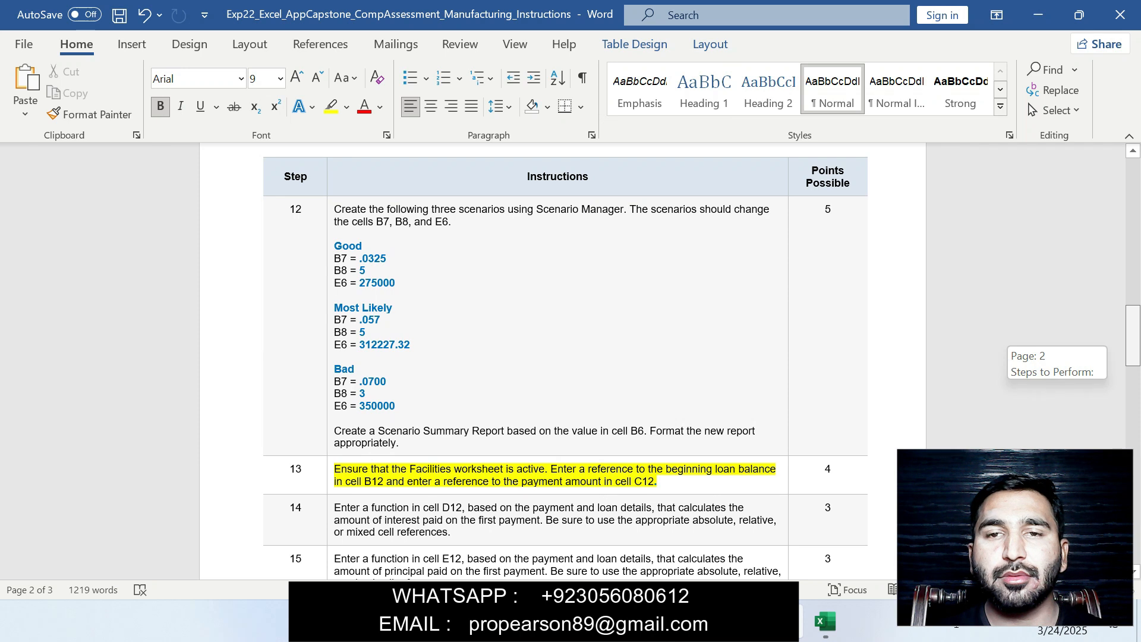
pyautogui.scroll(-3, 564, 363)
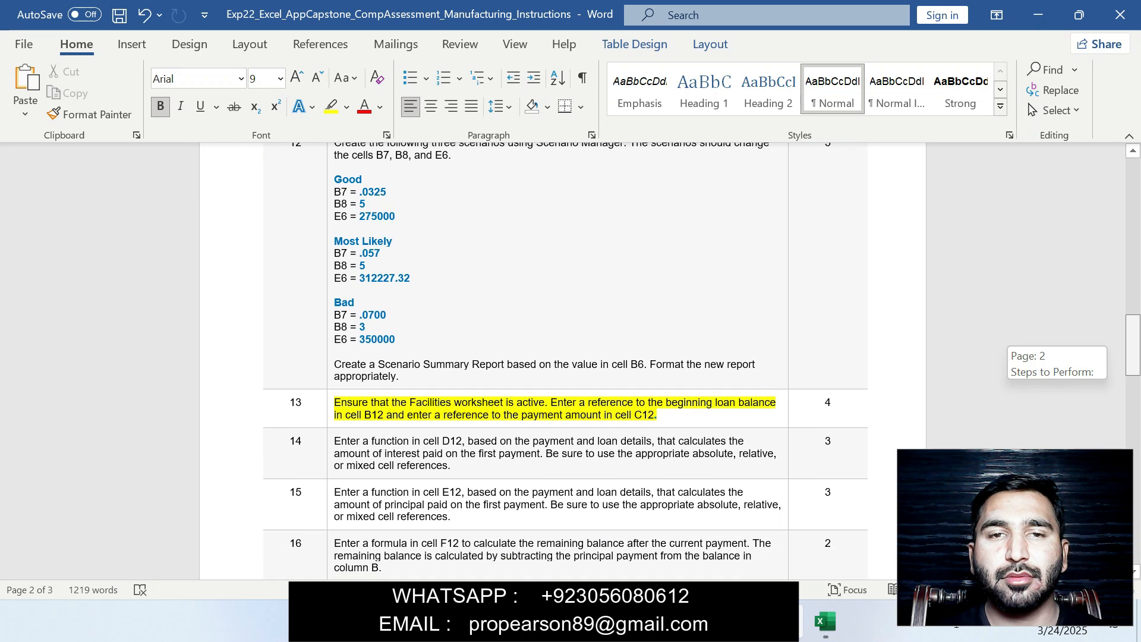
pyautogui.scroll(2, 564, 362)
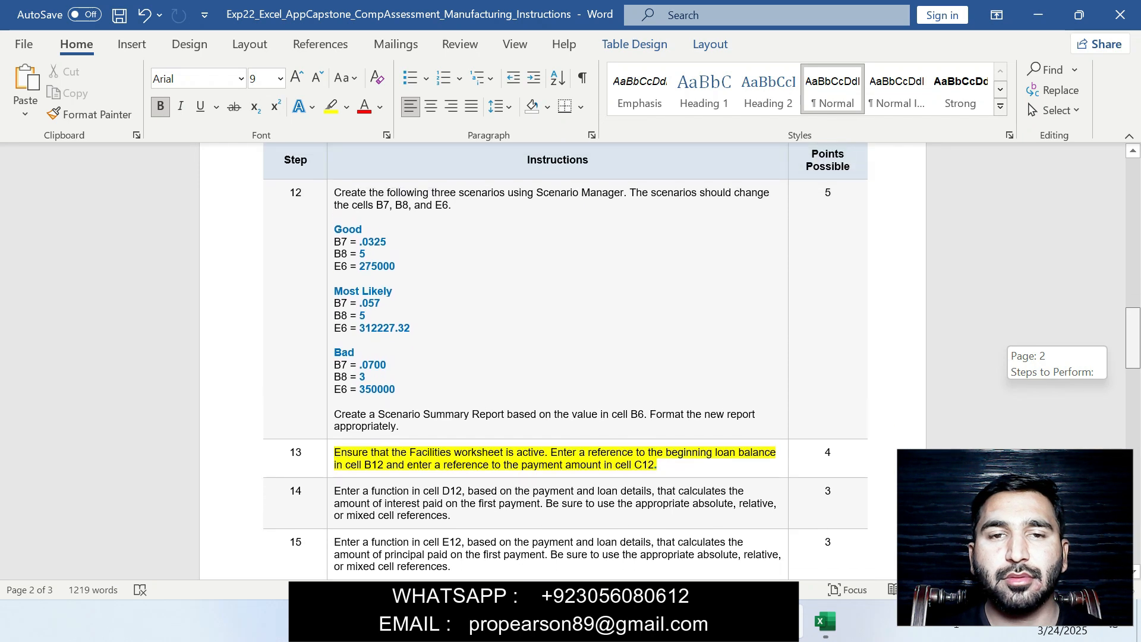
pyautogui.moveTo(1132, 357); pyautogui.dragTo(1133, 357)
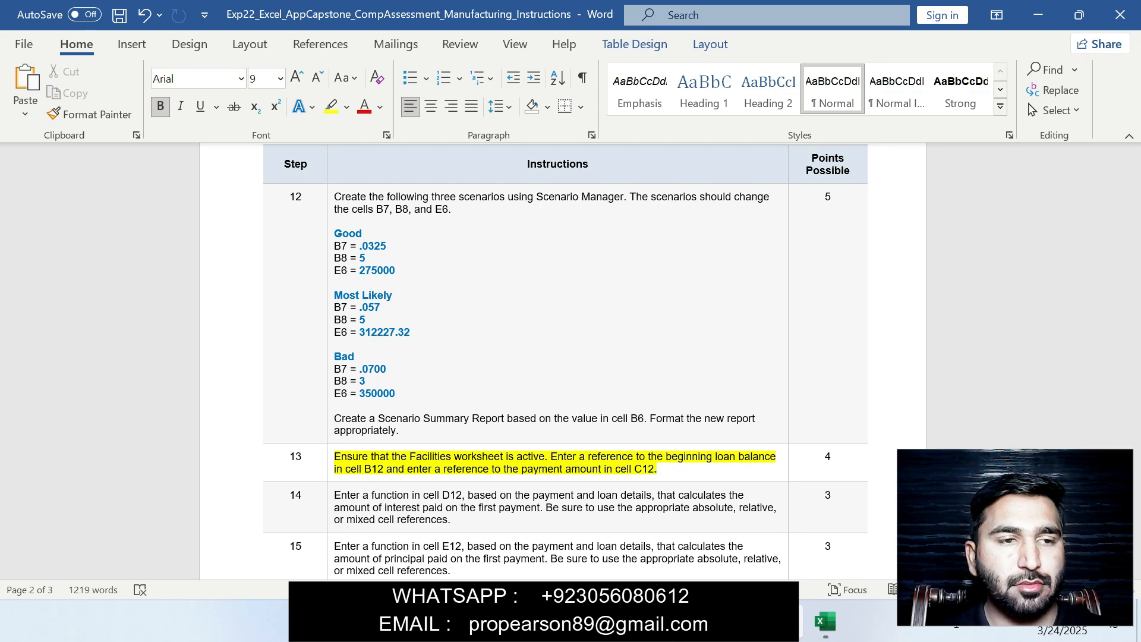
pyautogui.moveTo(334, 197); pyautogui.dragTo(552, 429)
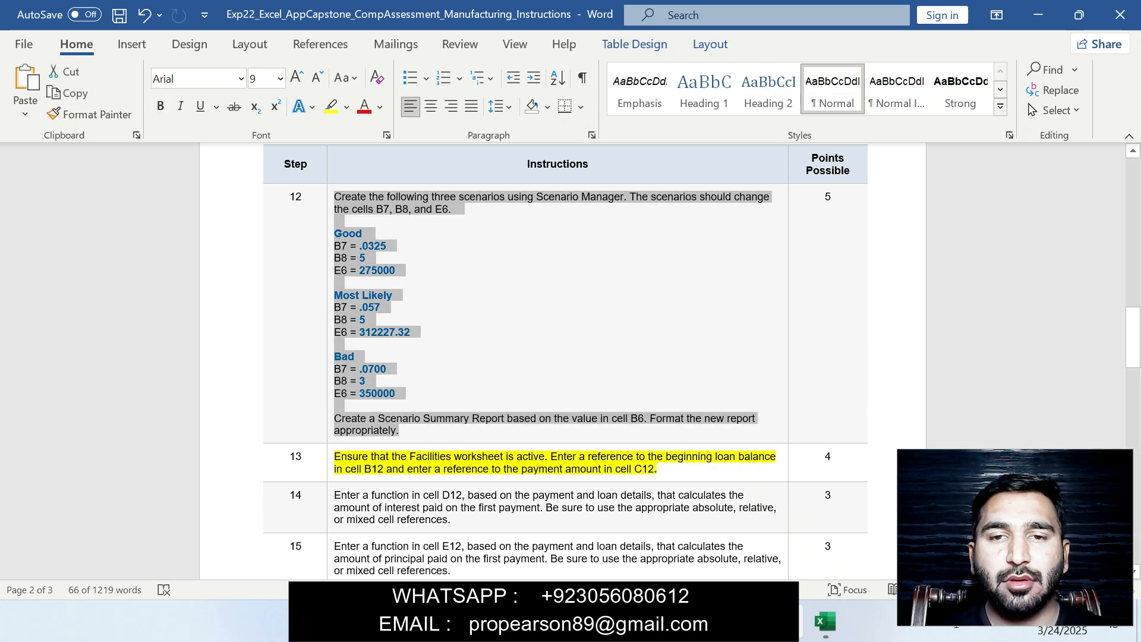
pyautogui.click(335, 221)
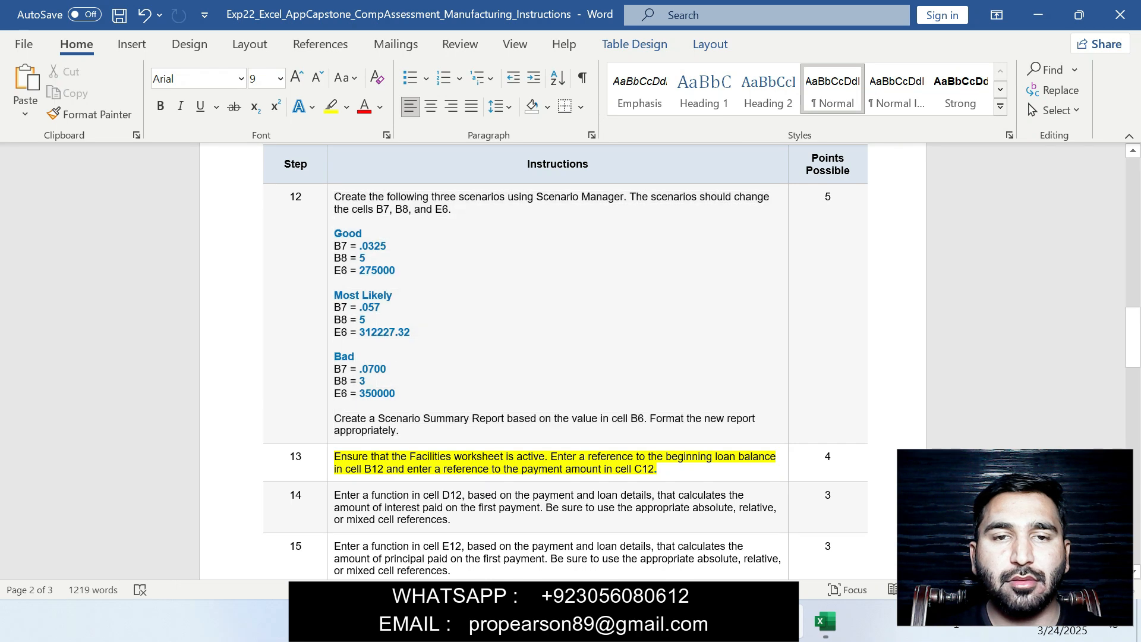
pyautogui.moveTo(334, 197); pyautogui.dragTo(400, 430)
pyautogui.click(652, 409)
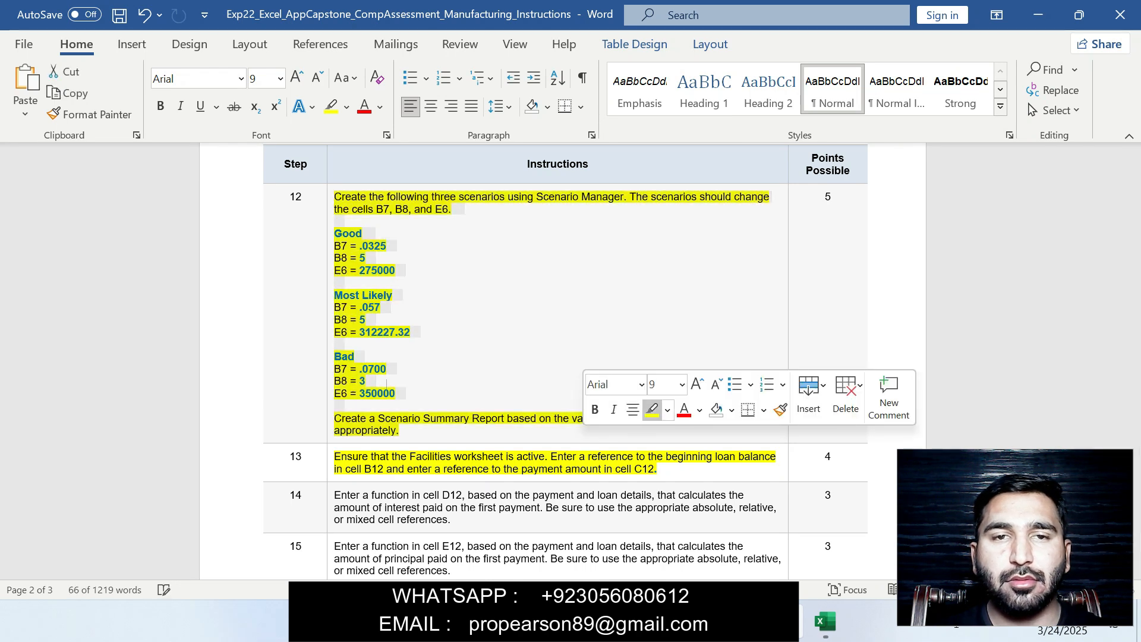
pyautogui.click(399, 430)
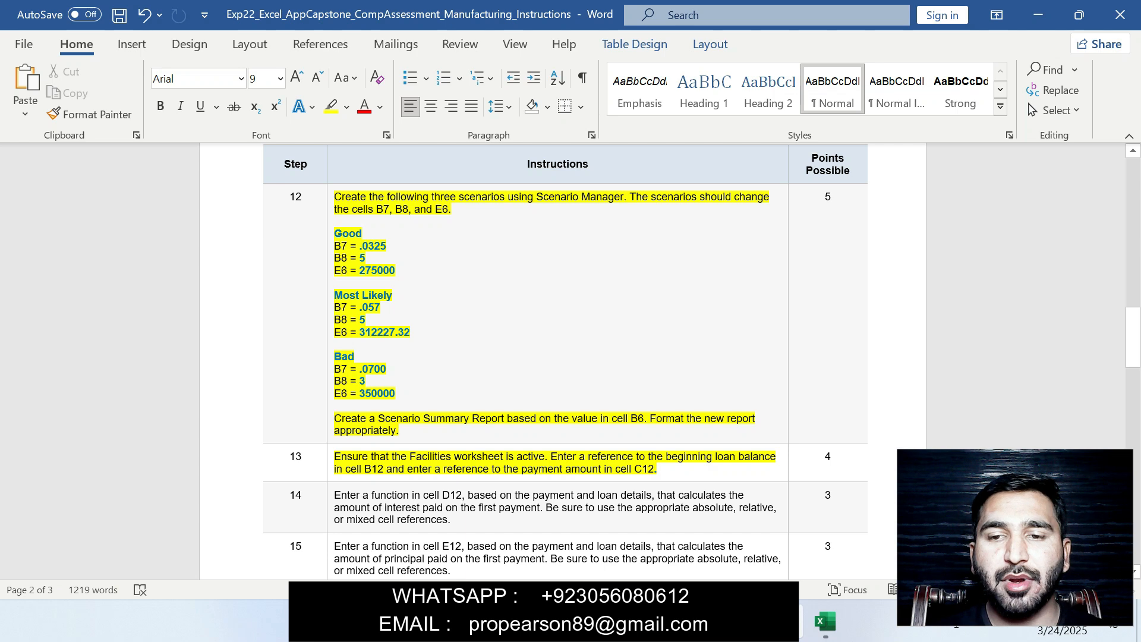
pyautogui.hotkey('alt', 'Tab')
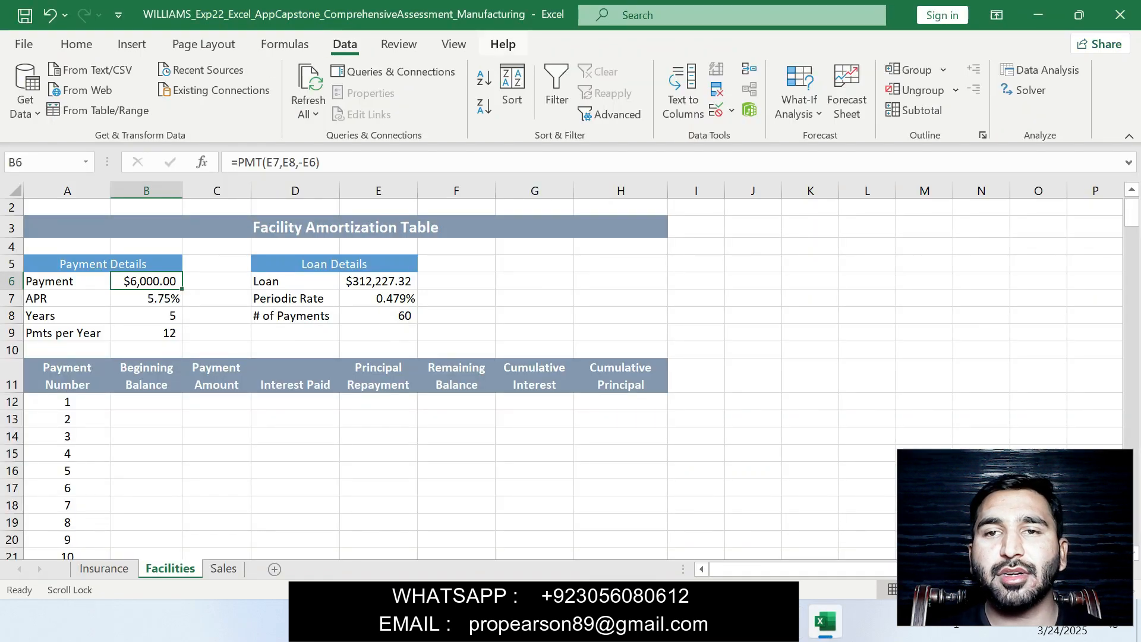
# Step: Start a new scenario in Scenario Manager on the Facilities worksheet with B7:B8,E6 as the changing cells
pyautogui.click(799, 101)
pyautogui.click(839, 140)
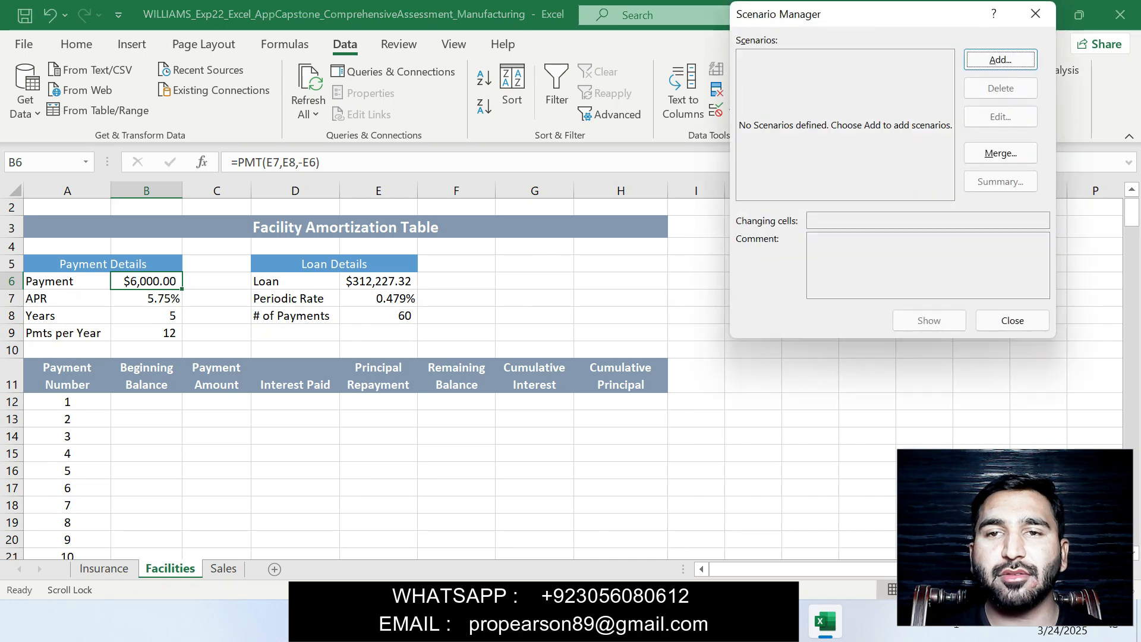
pyautogui.press('Return')
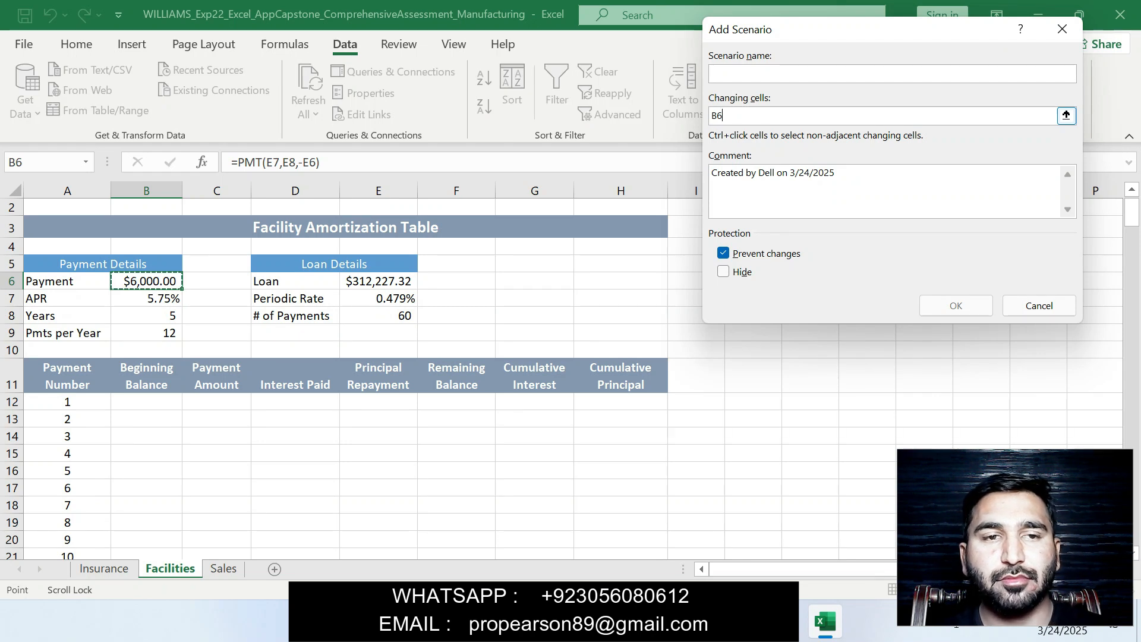
pyautogui.press('BackSpace')
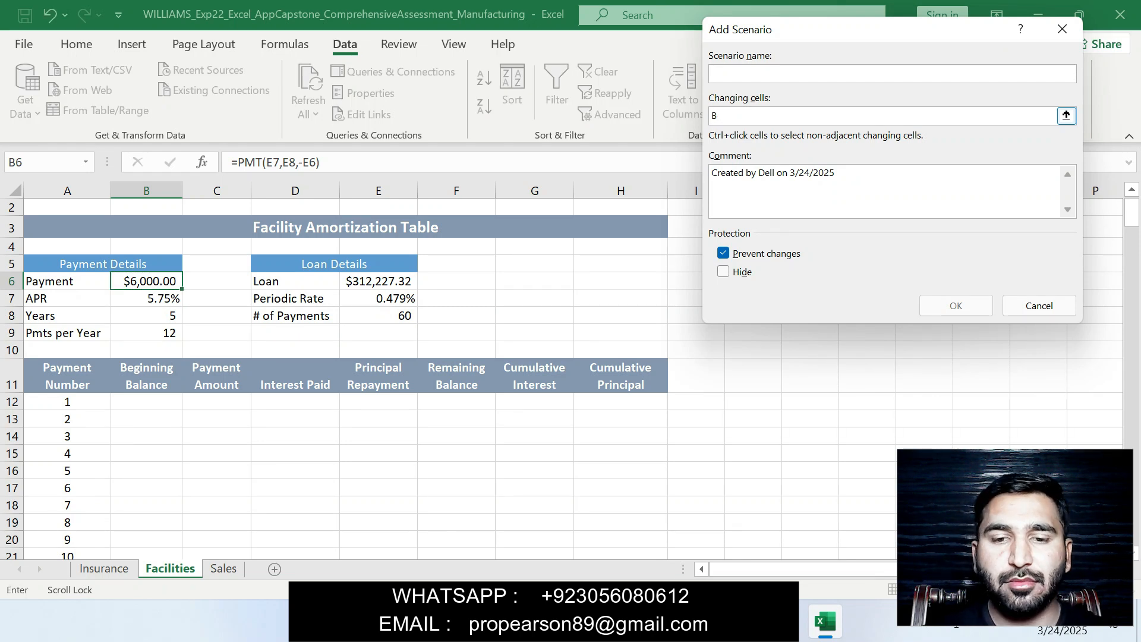
pyautogui.write('7')
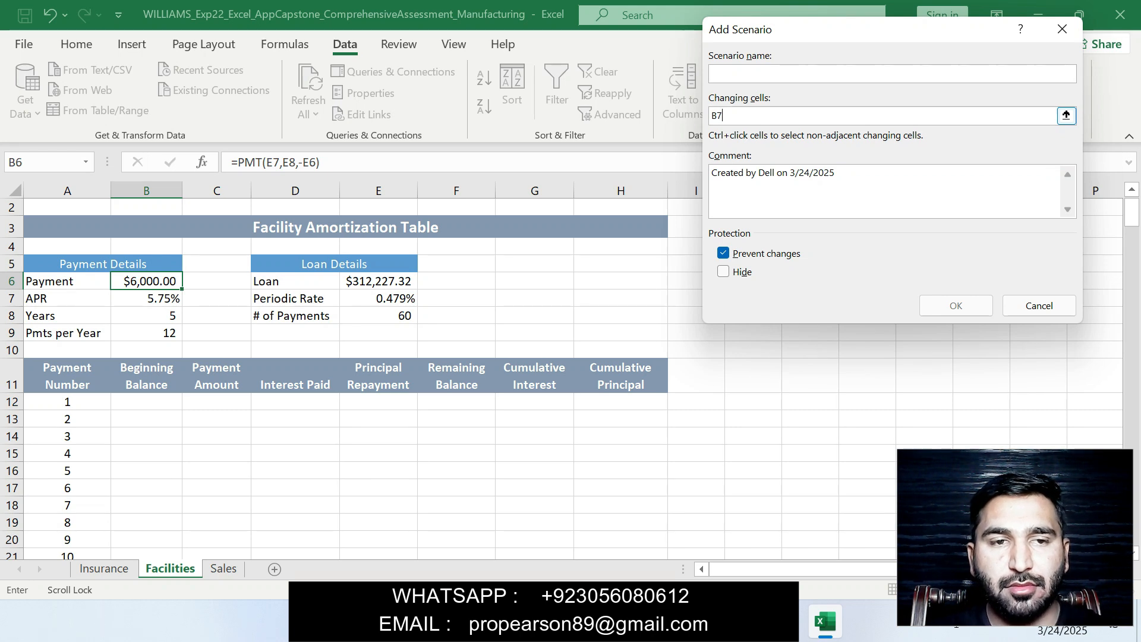
pyautogui.write(':')
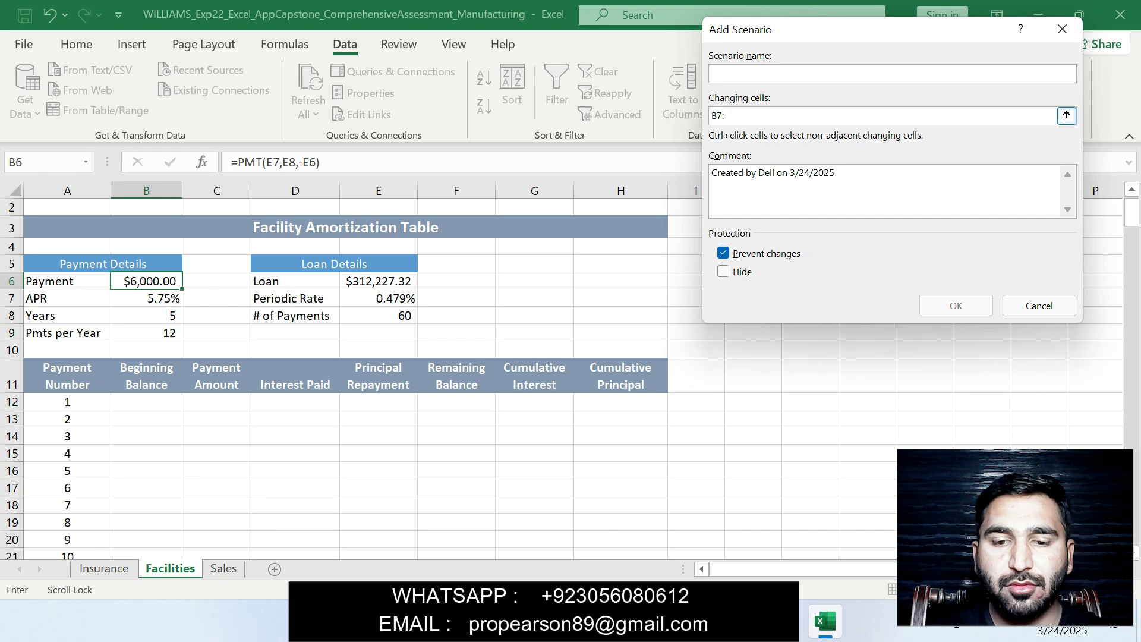
pyautogui.write('B8')
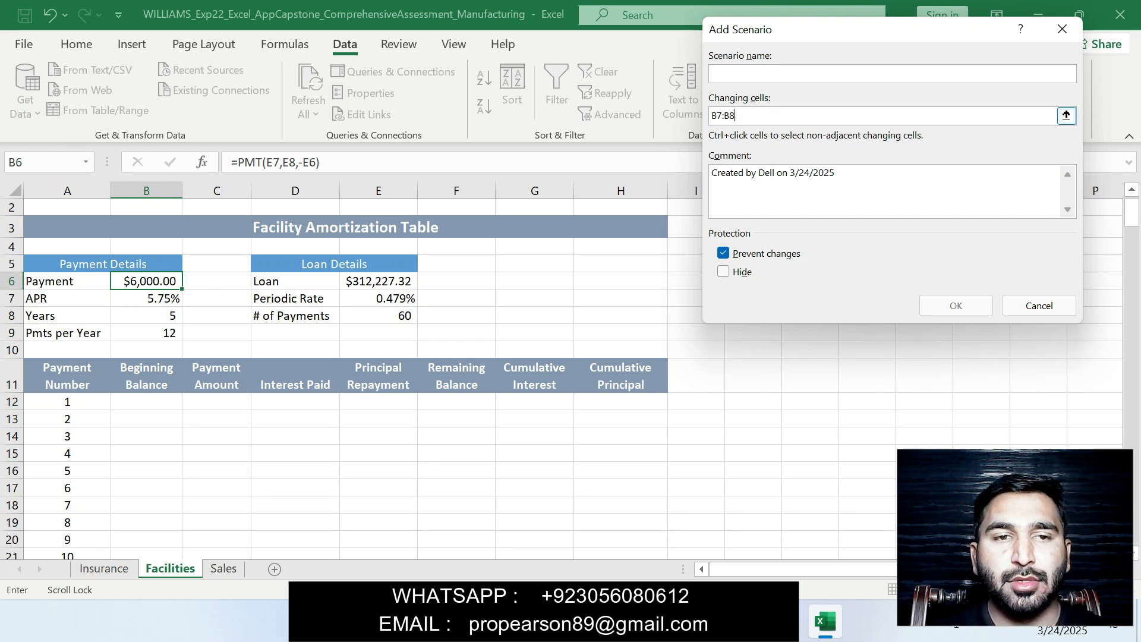
pyautogui.write(',')
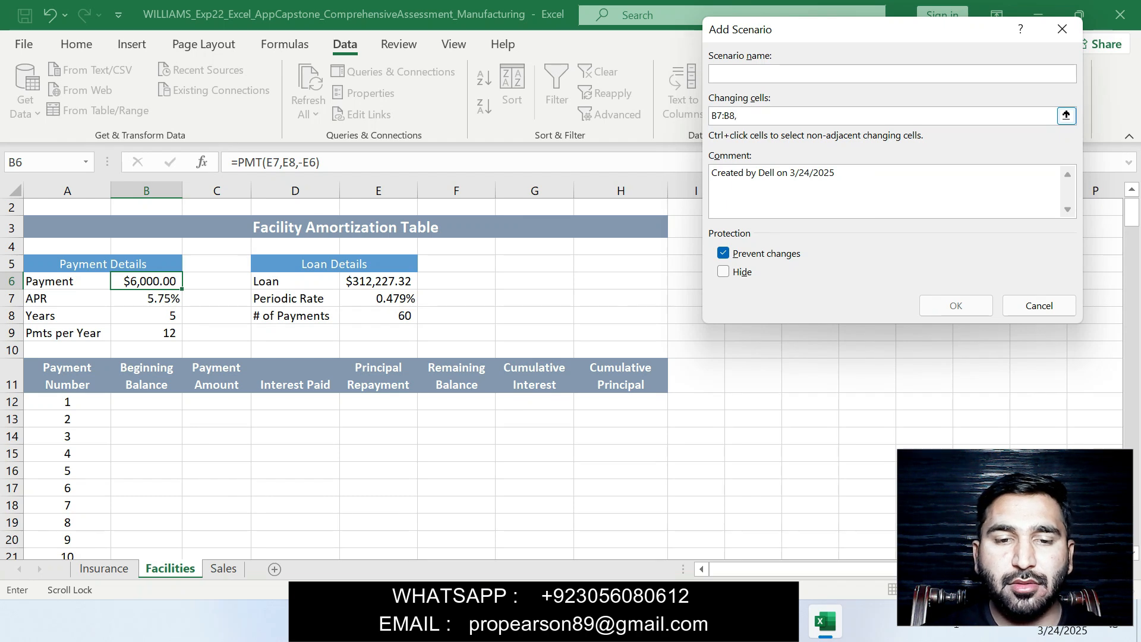
pyautogui.write('E6')
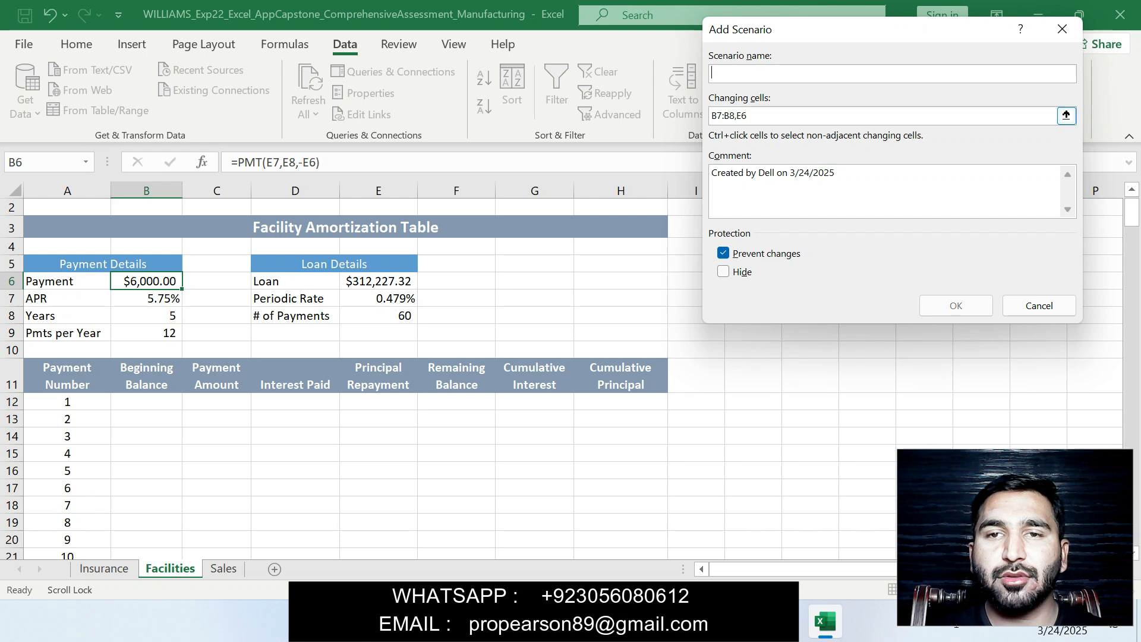
# Step: Copy the scenario name Good from the Word instructions, enter it as the Excel scenario's name and proceed to the scenario values
pyautogui.hotkey('alt', 'Tab')
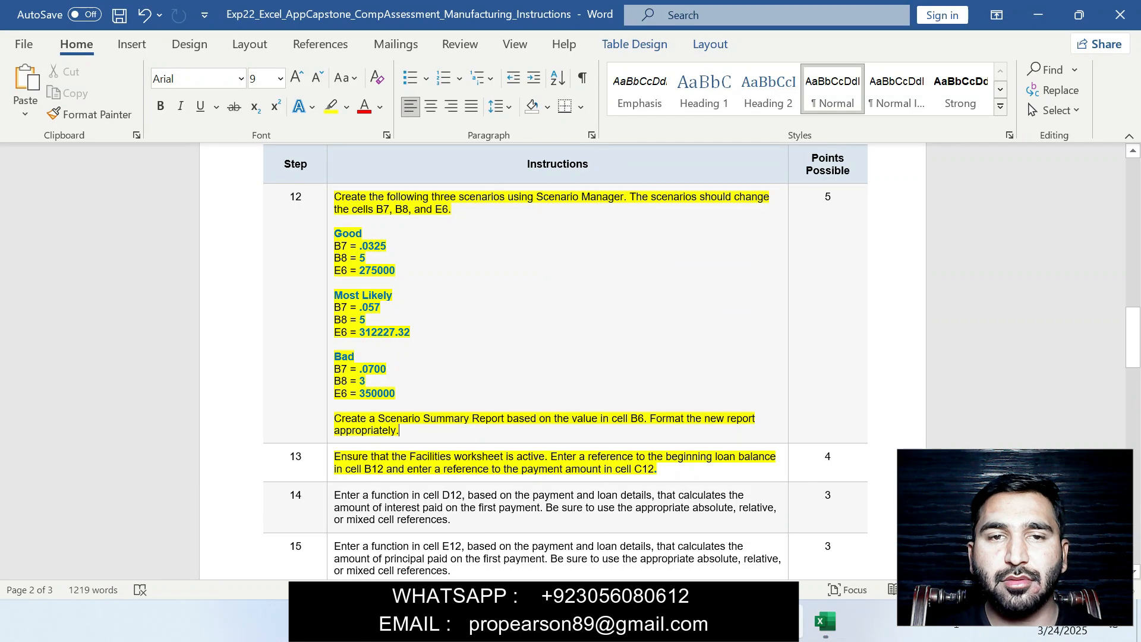
pyautogui.moveTo(334, 233); pyautogui.dragTo(365, 234)
pyautogui.hotkey('ctrl', 'c')
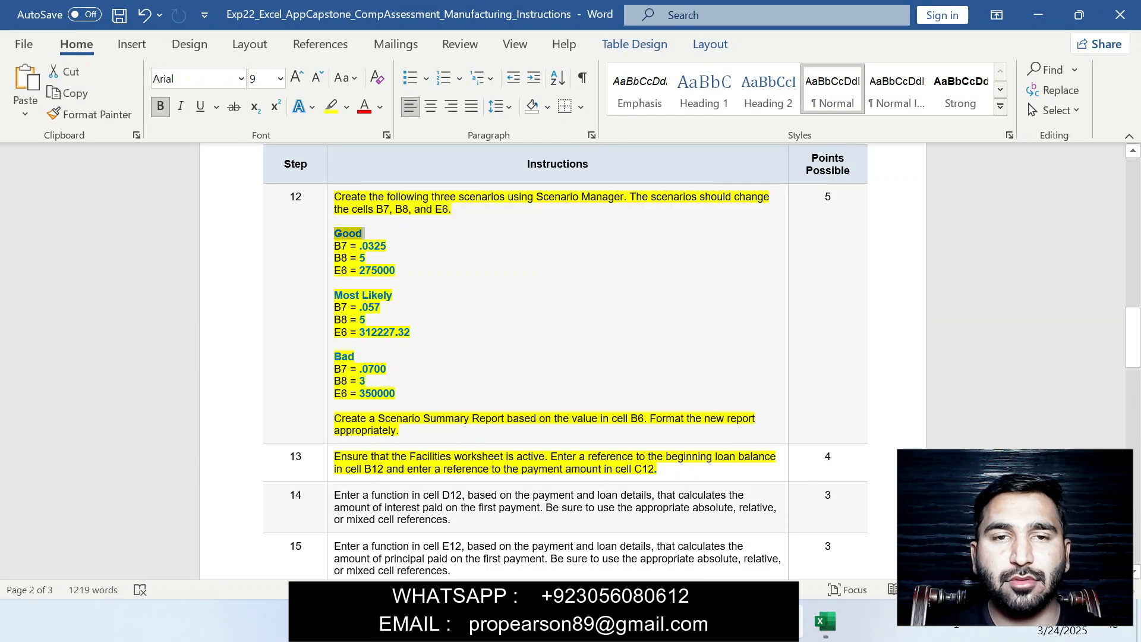
pyautogui.hotkey('alt', 'Tab')
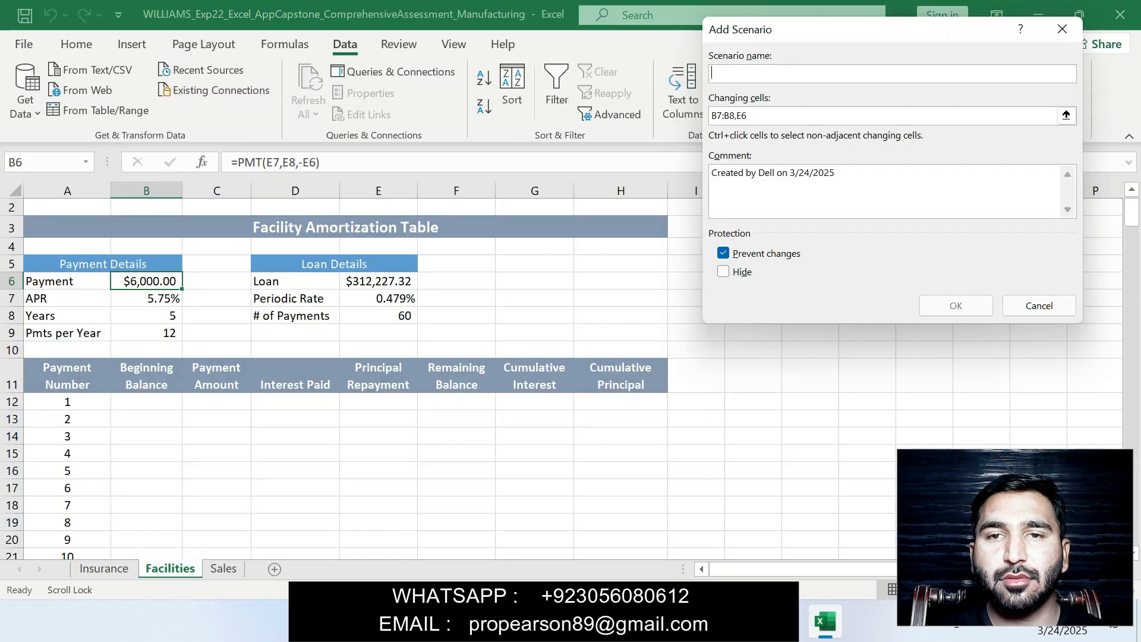
pyautogui.hotkey('ctrl', 'v')
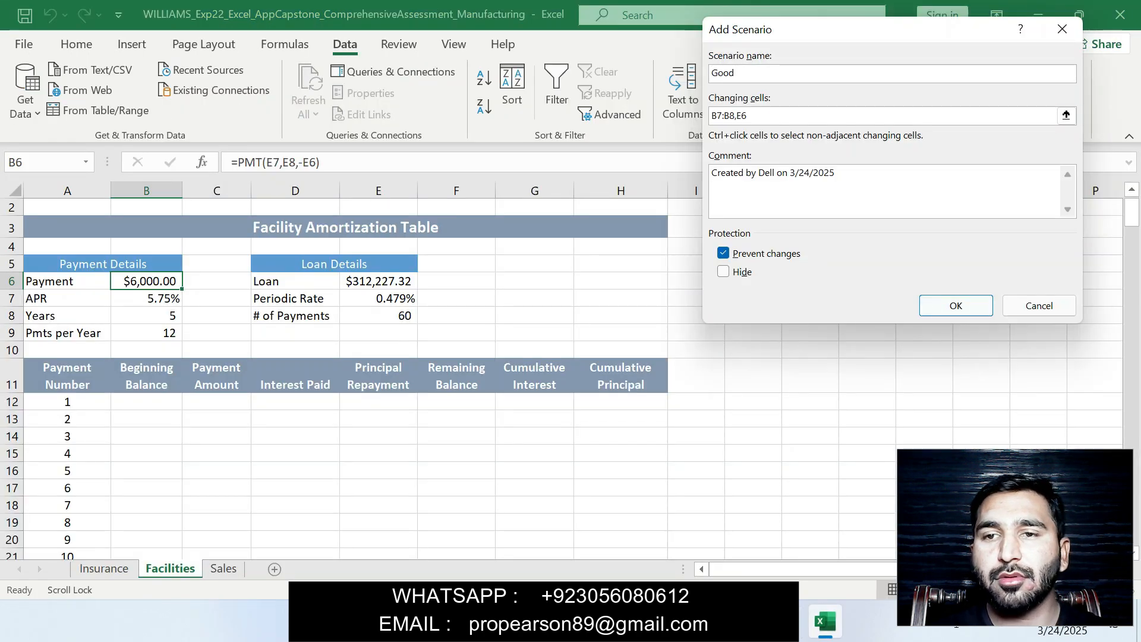
pyautogui.press('Return')
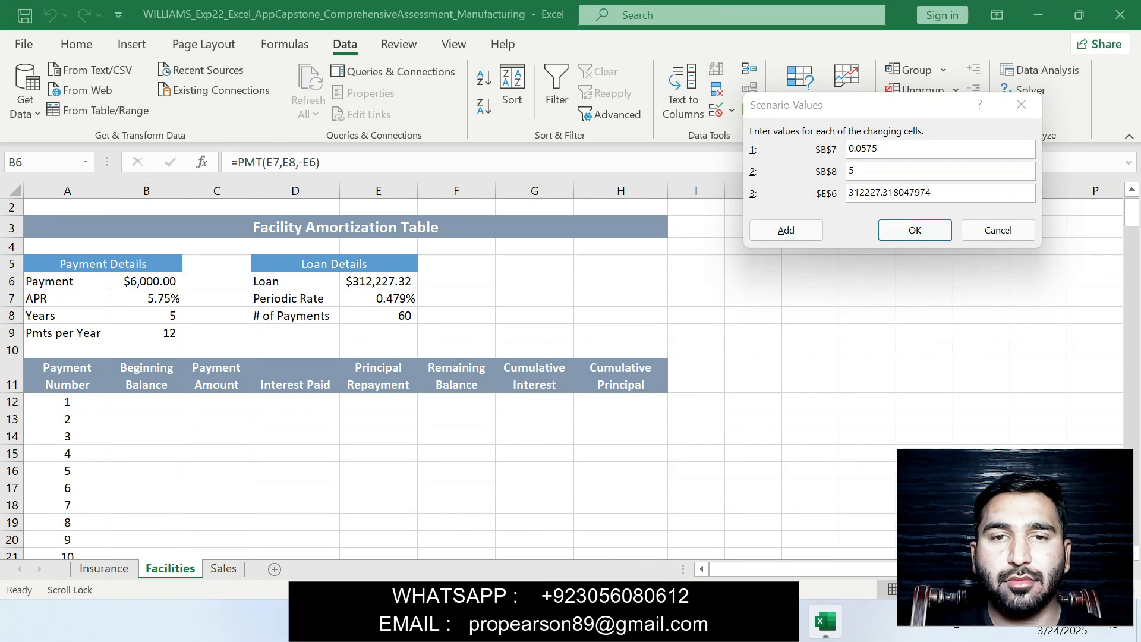
# Step: Copy .0325 from the Good scenario in the Word instructions and enter it as the B7 scenario value in Excel
pyautogui.hotkey('alt', 'Tab')
pyautogui.moveTo(388, 246)
pyautogui.mouseDown()
pyautogui.moveTo(350, 246)
pyautogui.moveTo(397, 246)
pyautogui.mouseUp()
pyautogui.click(387, 246)
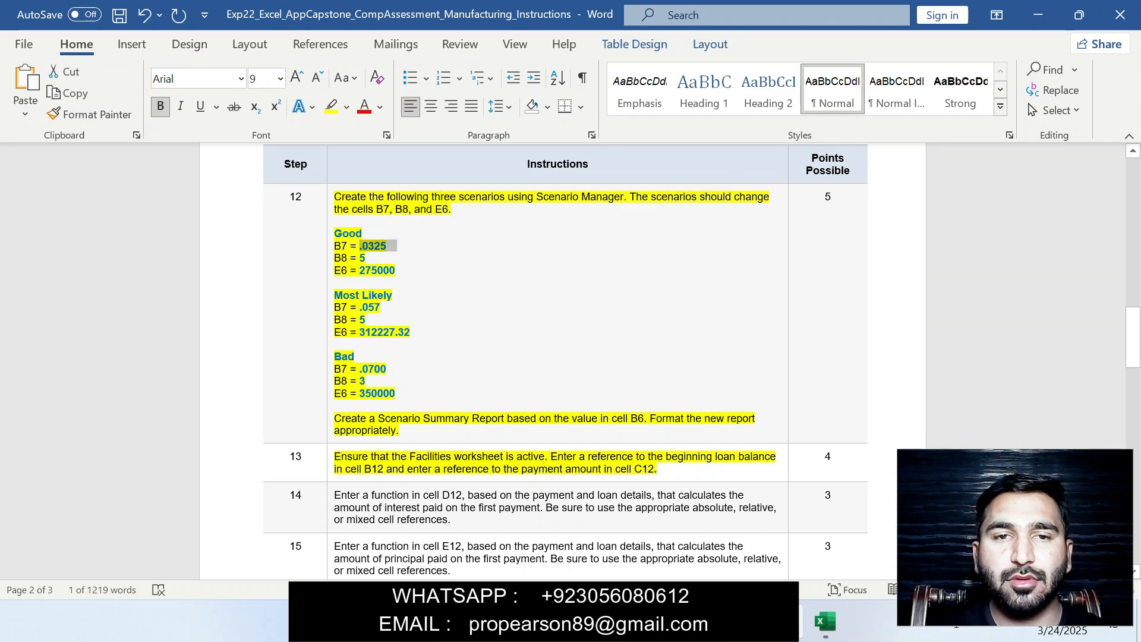
pyautogui.hotkey('alt', 'Tab')
pyautogui.hotkey('ctrl', 'v')
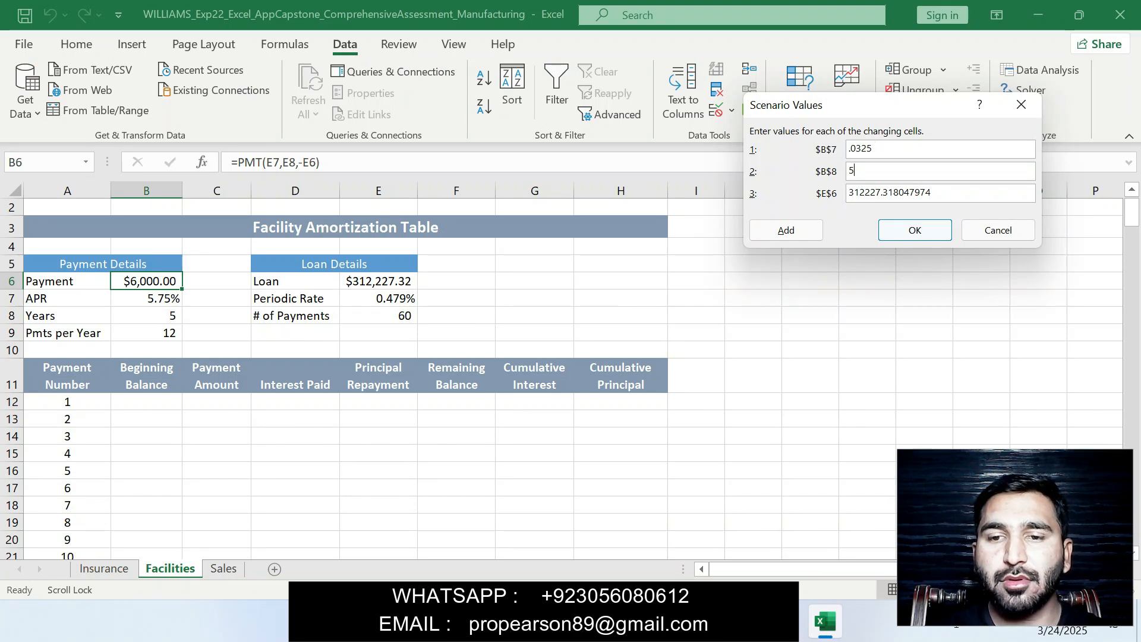
# Step: Copy 275000 from the Word instructions into the Good scenario's E6 value in Excel and save the scenario
pyautogui.hotkey('alt', 'Tab')
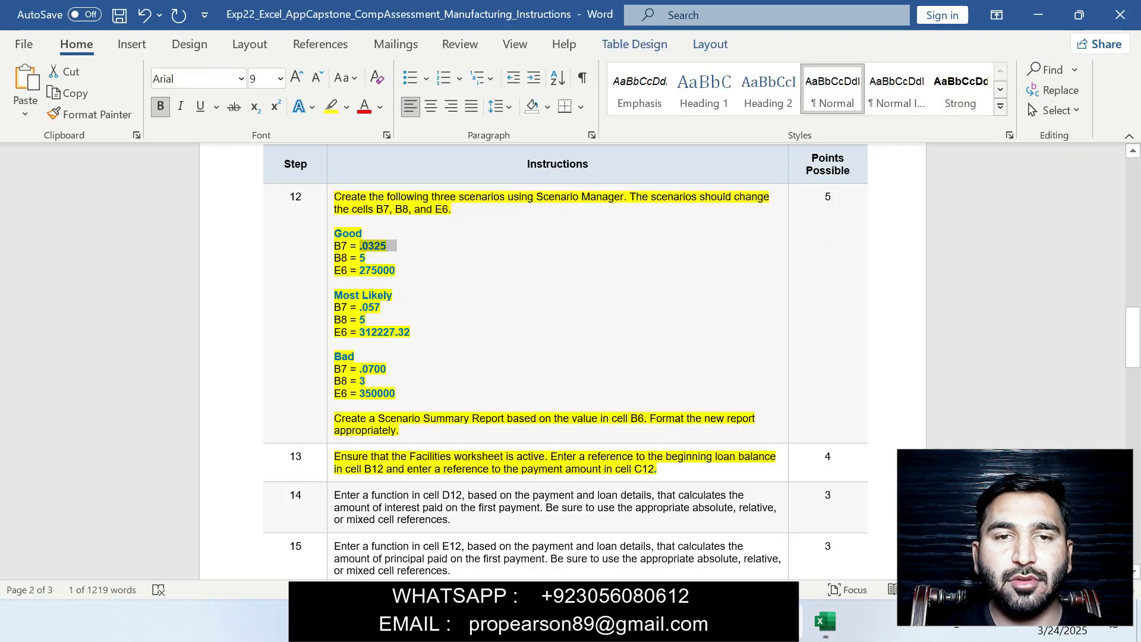
pyautogui.moveTo(359, 271); pyautogui.dragTo(406, 271)
pyautogui.hotkey('ctrl', 'c')
pyautogui.hotkey('alt', 'Tab')
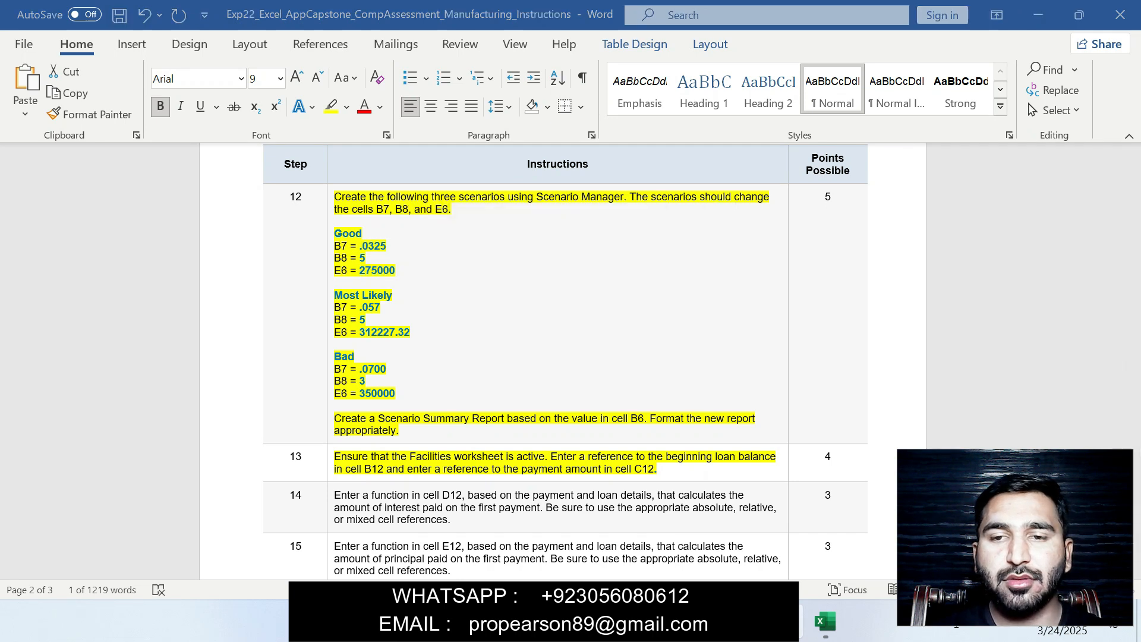
pyautogui.click(825, 621)
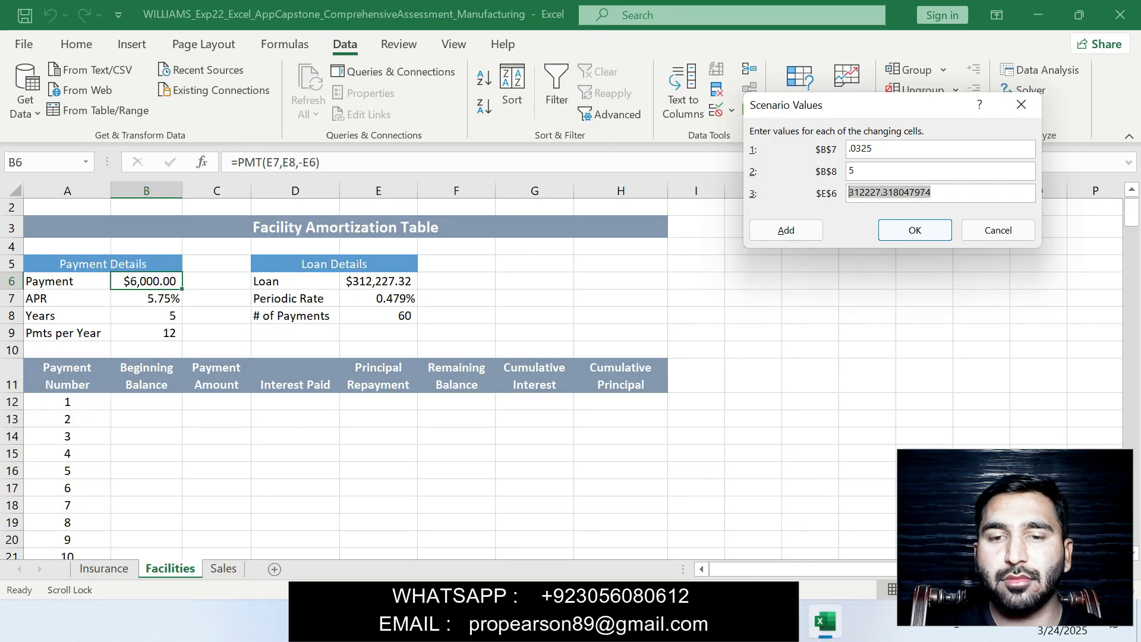
pyautogui.hotkey('ctrl', 'v')
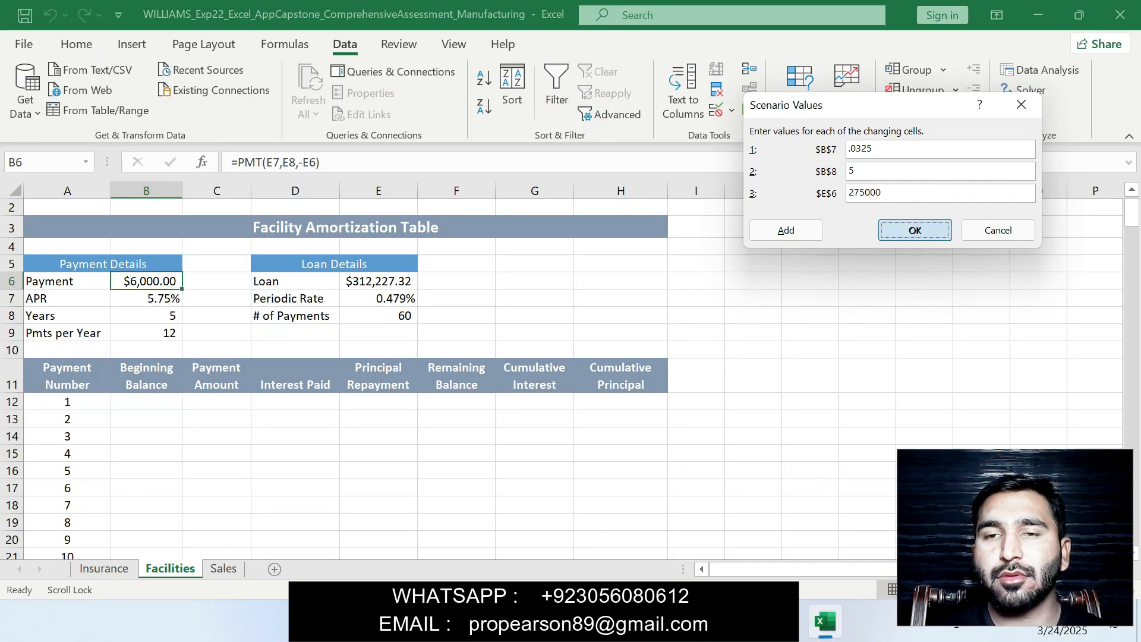
pyautogui.click(915, 230)
# Step: Add a scenario named Most Likely, copied from the Word instructions, with changing cells B7:B8,E6
pyautogui.click(989, 59)
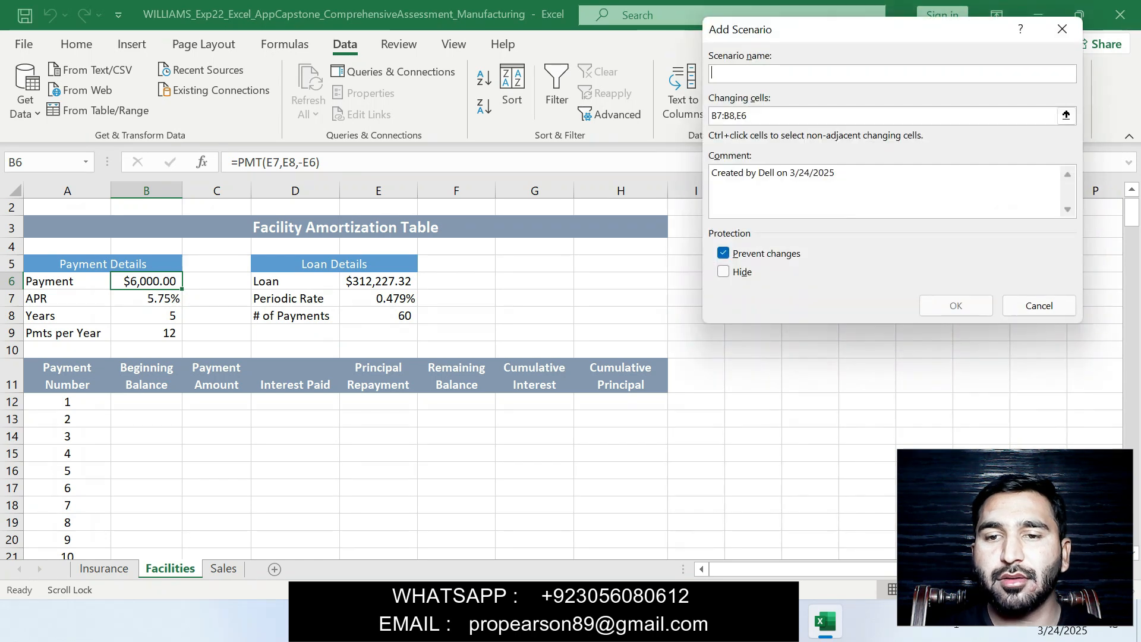
pyautogui.hotkey('alt', 'Tab')
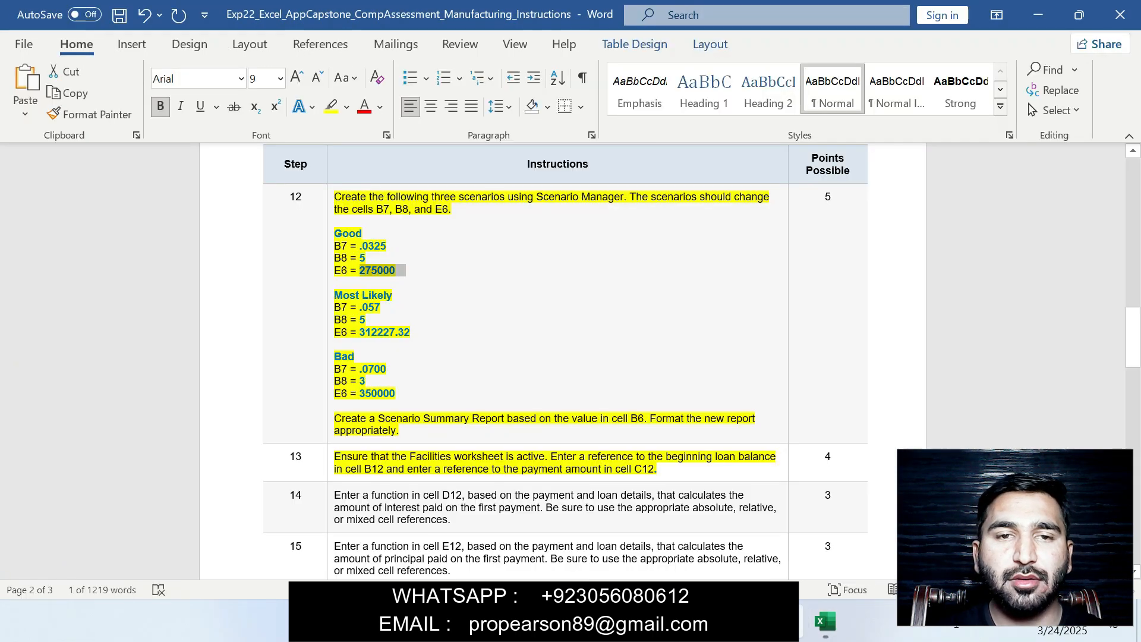
pyautogui.moveTo(334, 296); pyautogui.dragTo(400, 296)
pyautogui.hotkey('ctrl', 'c')
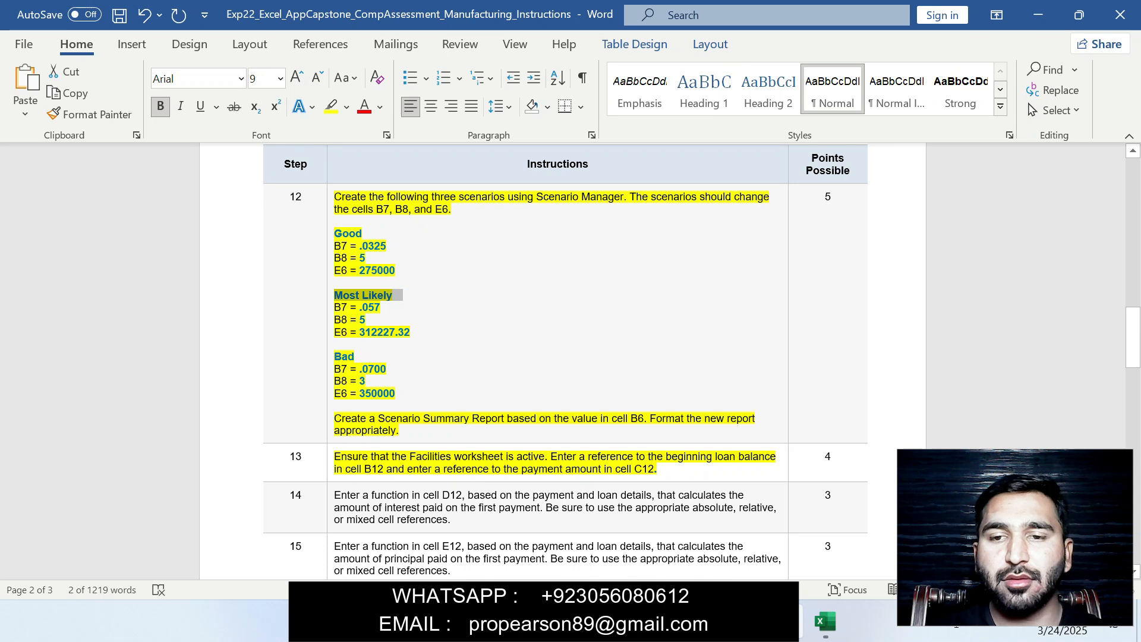
pyautogui.hotkey('alt', 'Tab')
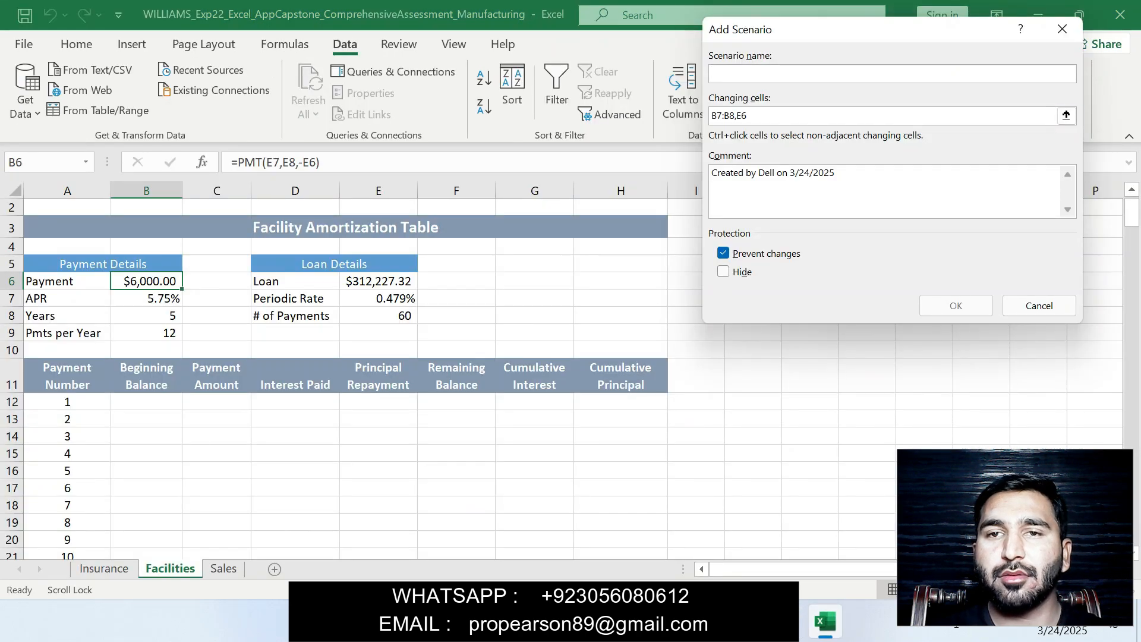
pyautogui.hotkey('ctrl', 'v')
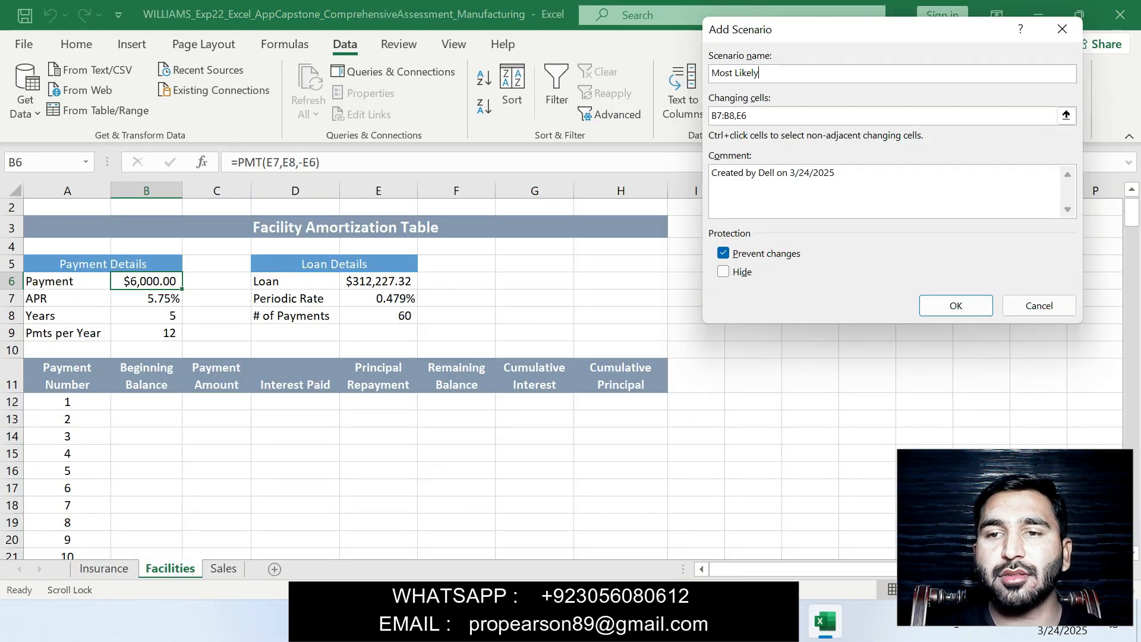
pyautogui.press('Return')
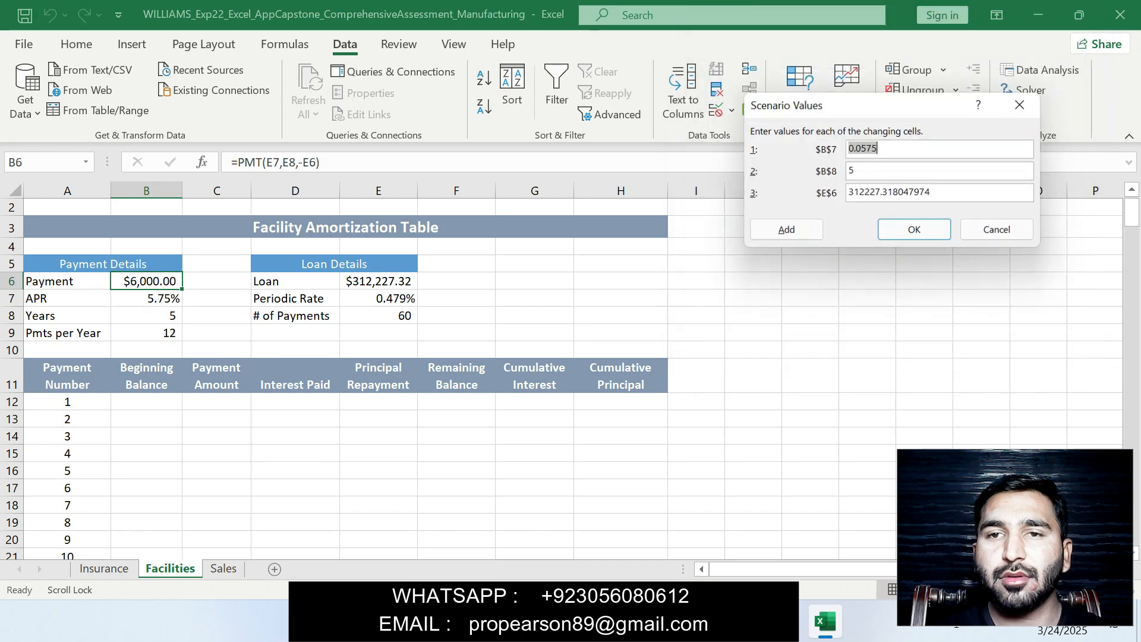
# Step: Set the Most Likely scenario's B7 value to .057, copied from the Word instructions
pyautogui.hotkey('alt', 'Tab')
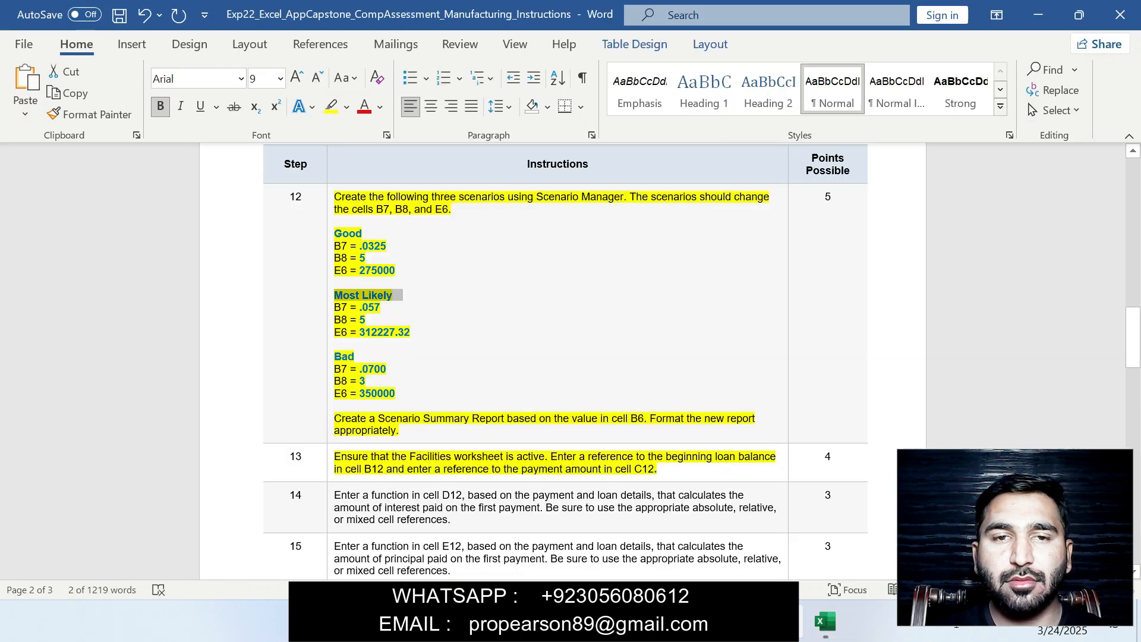
pyautogui.moveTo(355, 307); pyautogui.dragTo(389, 308)
pyautogui.click(387, 307)
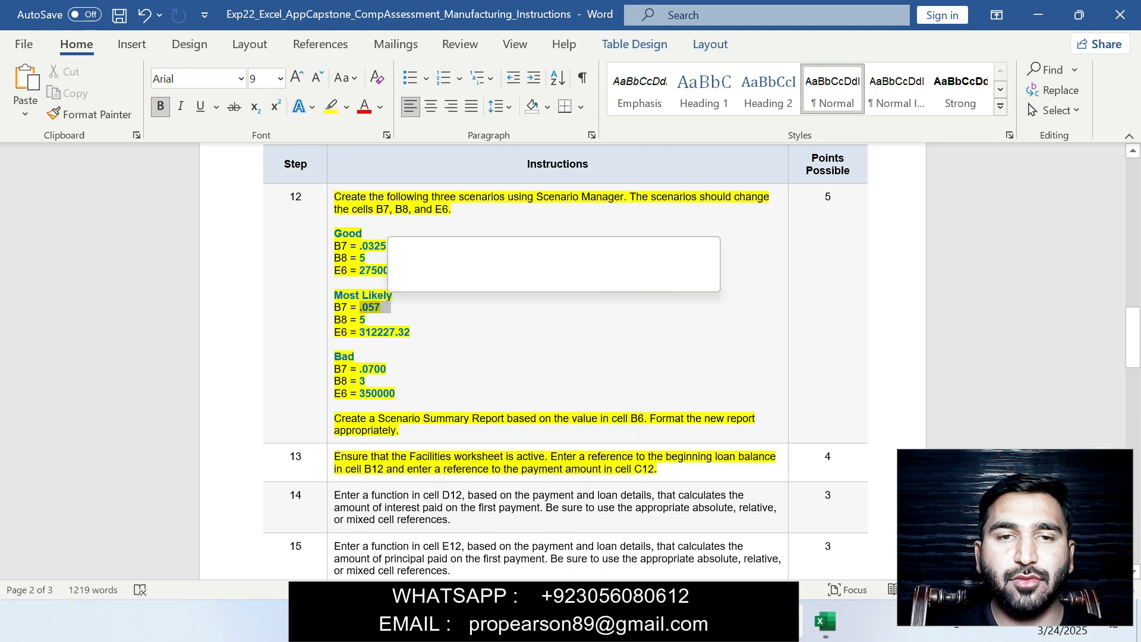
pyautogui.hotkey('alt', 'Tab')
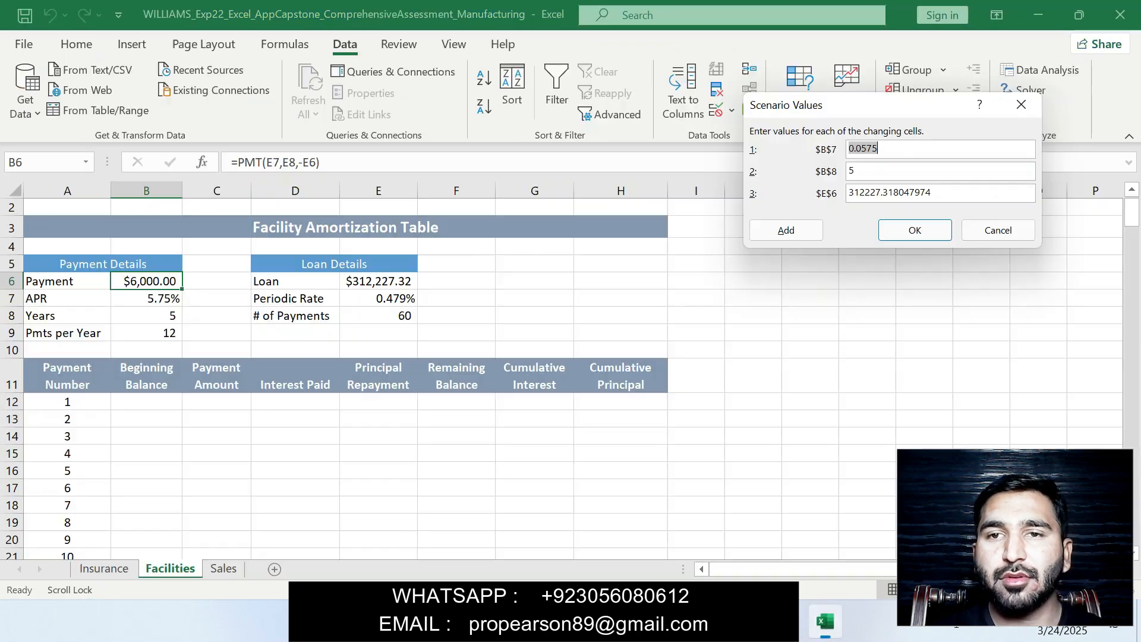
pyautogui.hotkey('ctrl', 'v')
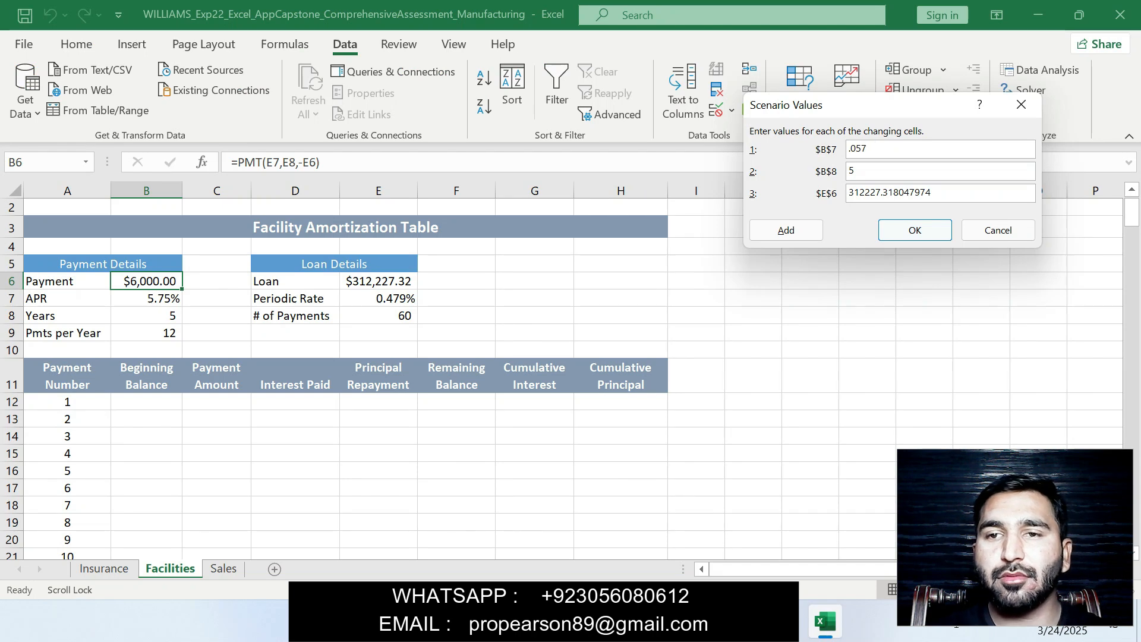
pyautogui.press('Tab')
pyautogui.press('Tab')
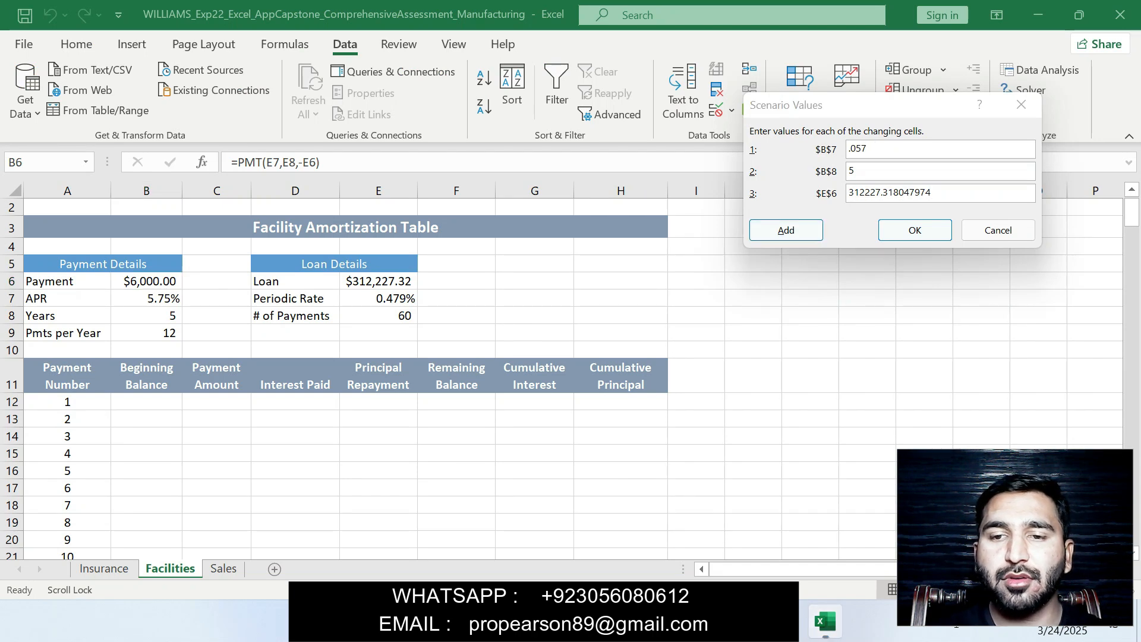
# Step: Set the Most Likely scenario's E6 value to 312227.32 from the Word instructions and save the scenario
pyautogui.hotkey('alt', 'Tab')
pyautogui.moveTo(360, 332); pyautogui.dragTo(423, 333)
pyautogui.hotkey('ctrl', 'c')
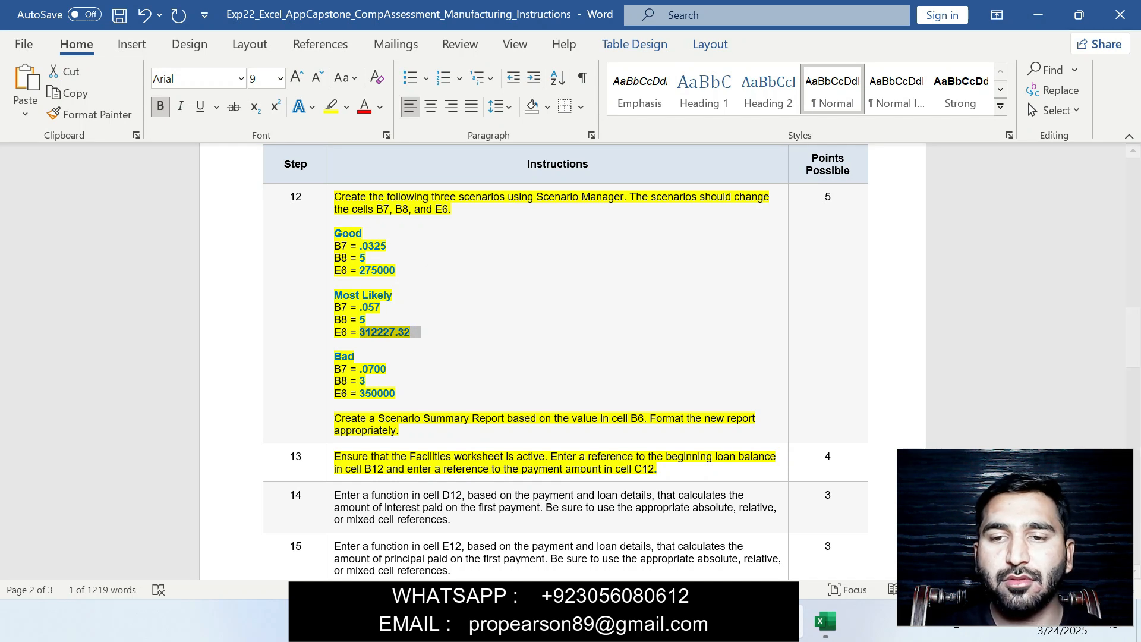
pyautogui.hotkey('alt', 'Tab')
pyautogui.hotkey('ctrl', 'v')
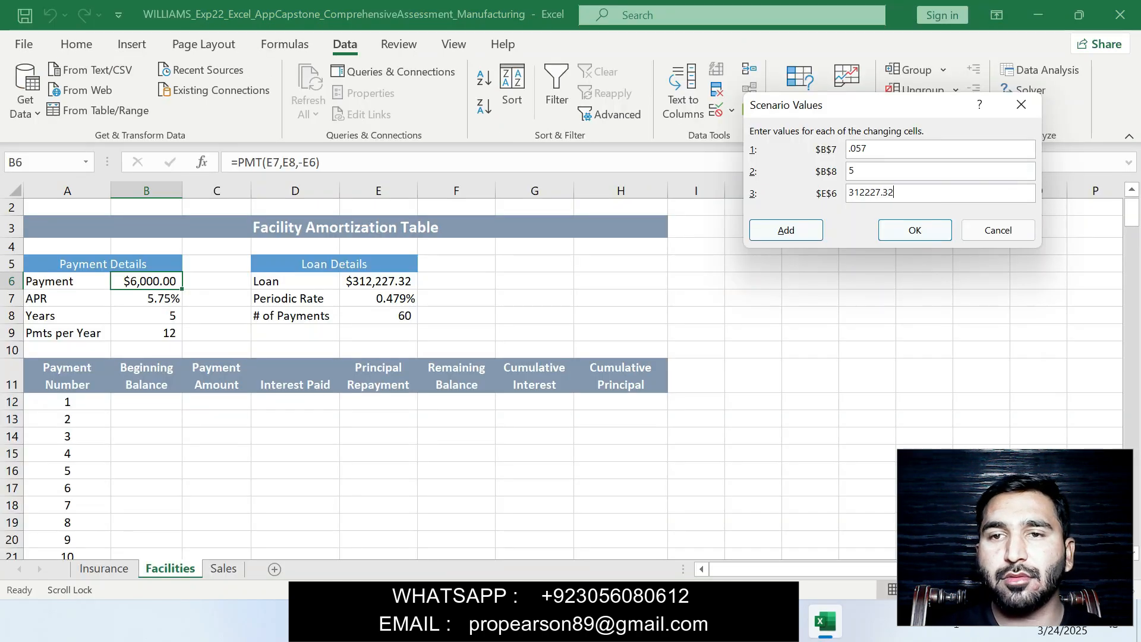
pyautogui.hotkey('alt', 'Tab')
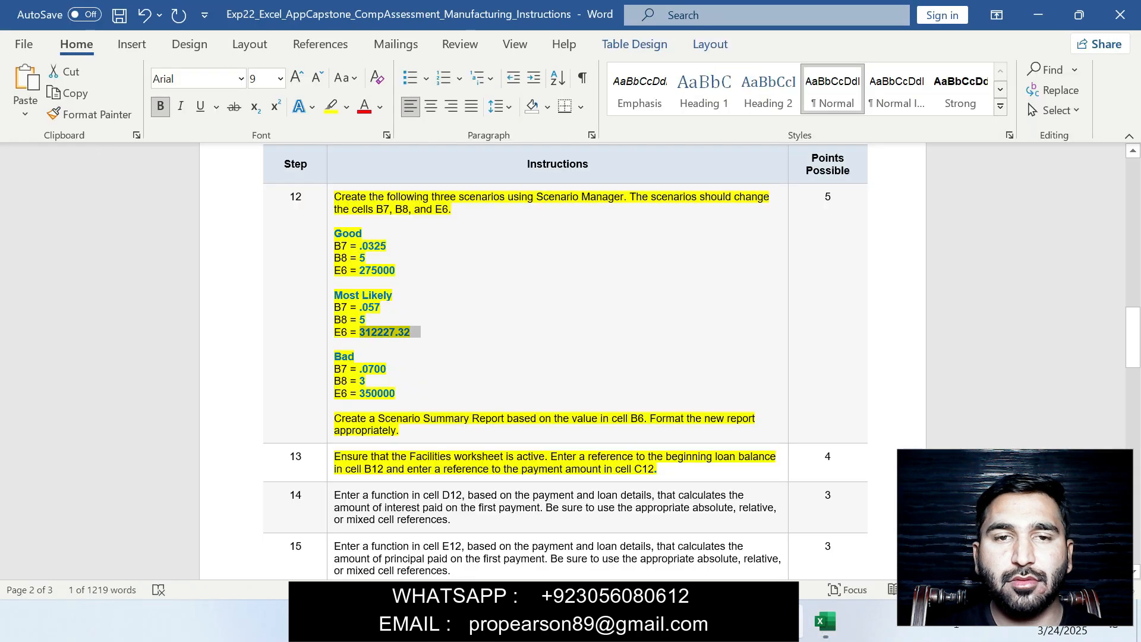
pyautogui.hotkey('alt', 'Tab')
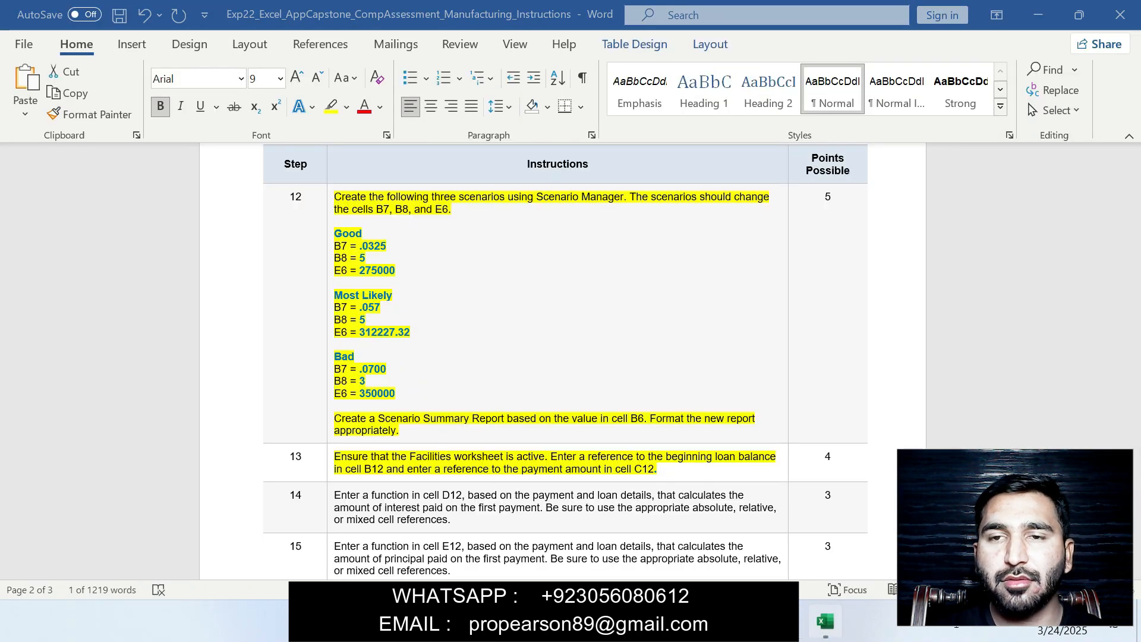
pyautogui.press('Return')
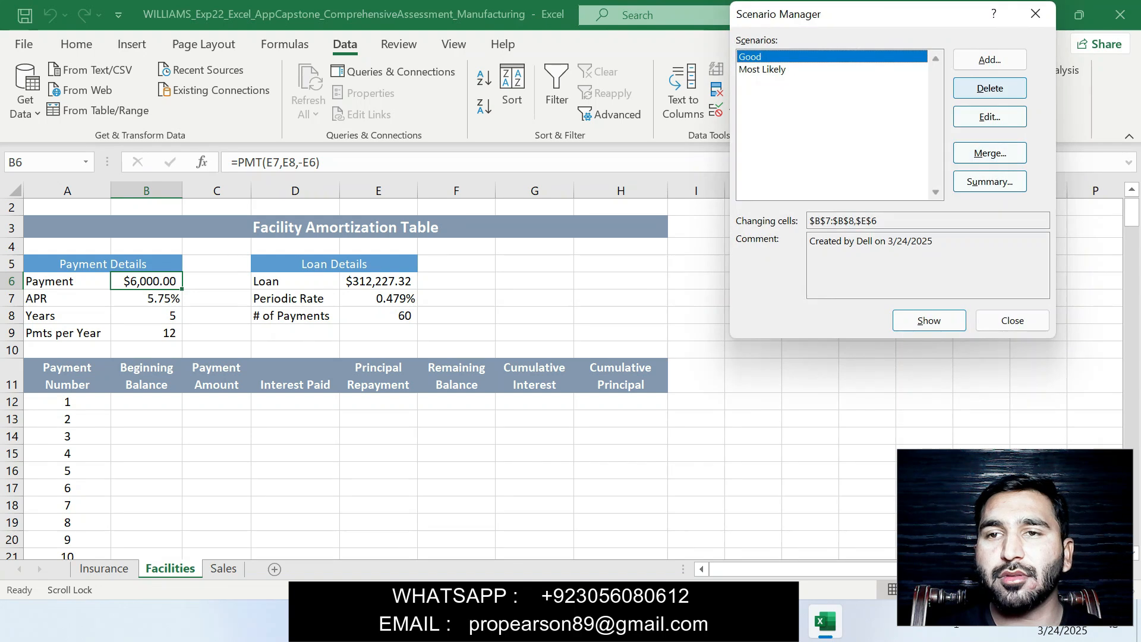
# Step: Add a scenario named Bad, copied from the Word instructions, with changing cells B7:B8,E6
pyautogui.click(990, 60)
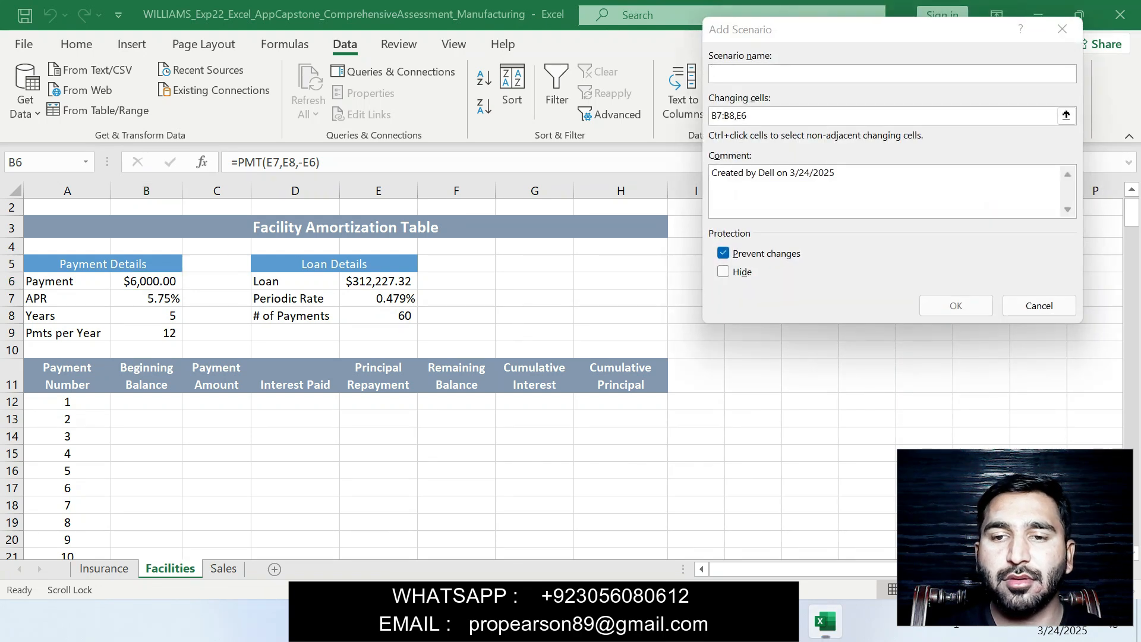
pyautogui.hotkey('alt', 'Tab')
pyautogui.moveTo(334, 356); pyautogui.dragTo(355, 357)
pyautogui.hotkey('ctrl', 'c')
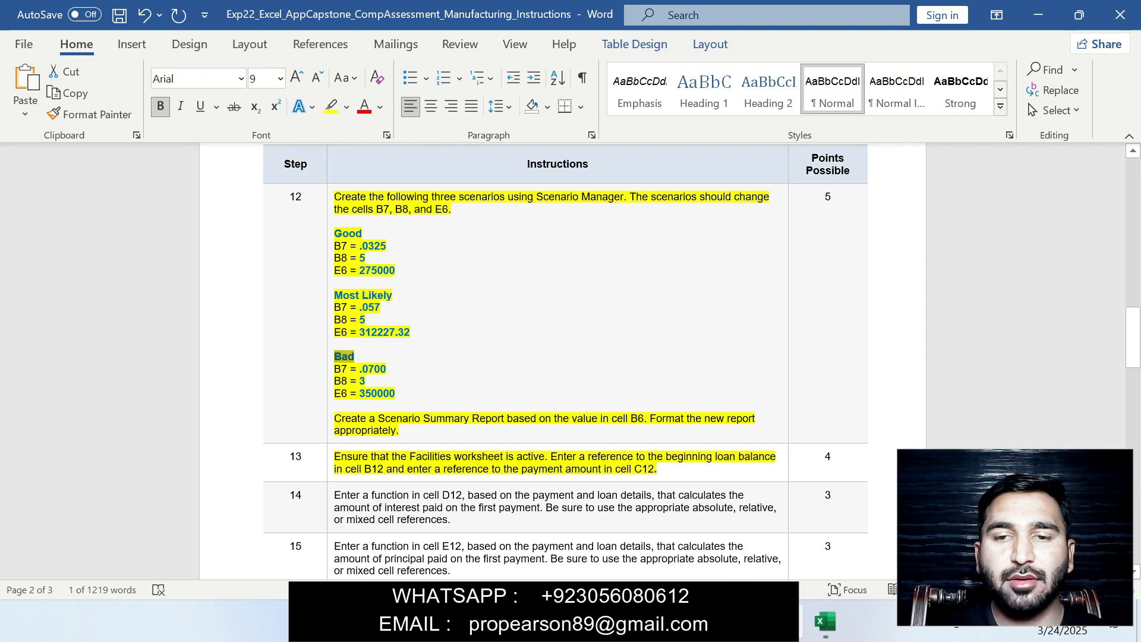
pyautogui.hotkey('alt', 'Tab')
pyautogui.hotkey('ctrl', 'v')
pyautogui.click(953, 306)
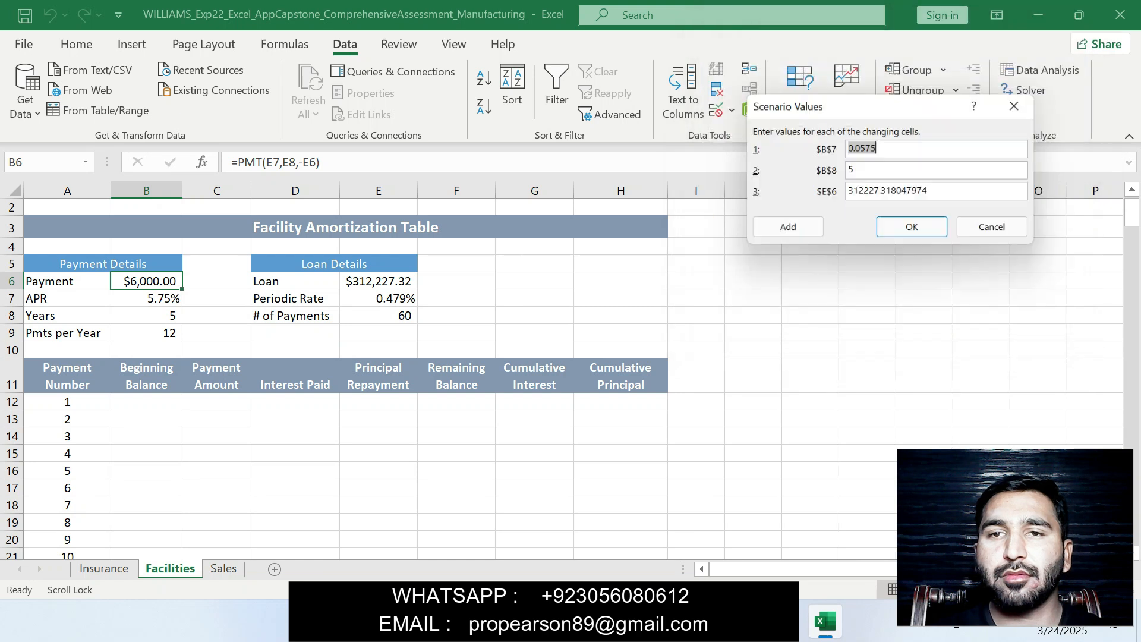
# Step: Set the Bad scenario's B7 value to .0700, copied from the Word instructions, and its B8 value to 3
pyautogui.hotkey('alt', 'Tab')
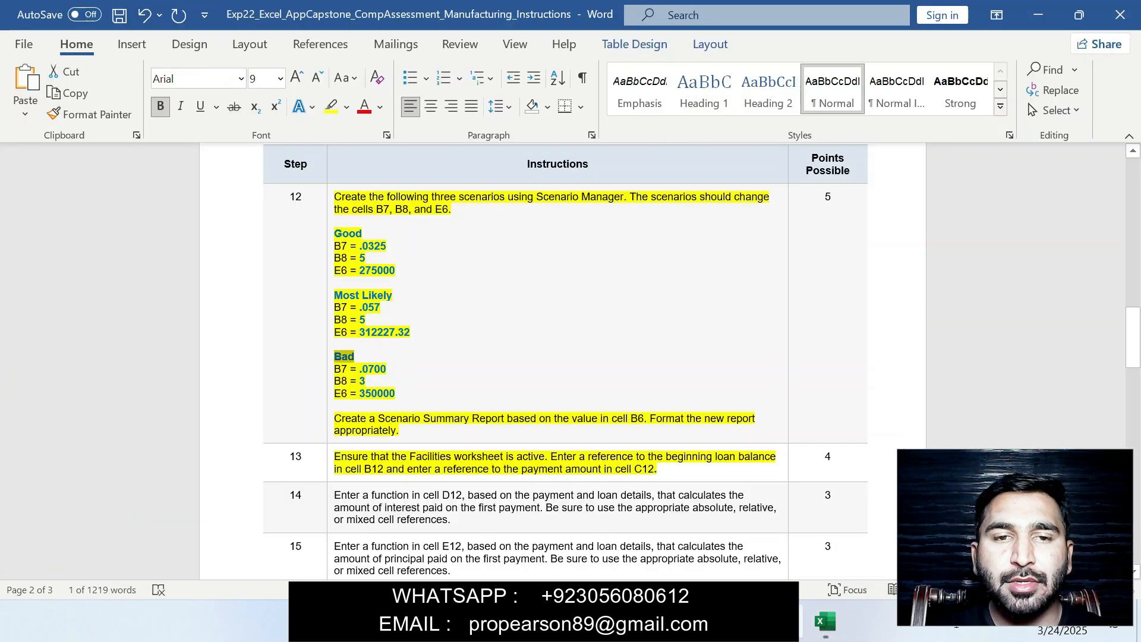
pyautogui.moveTo(359, 369); pyautogui.dragTo(392, 369)
pyautogui.hotkey('ctrl', 'c')
pyautogui.hotkey('alt', 'Tab')
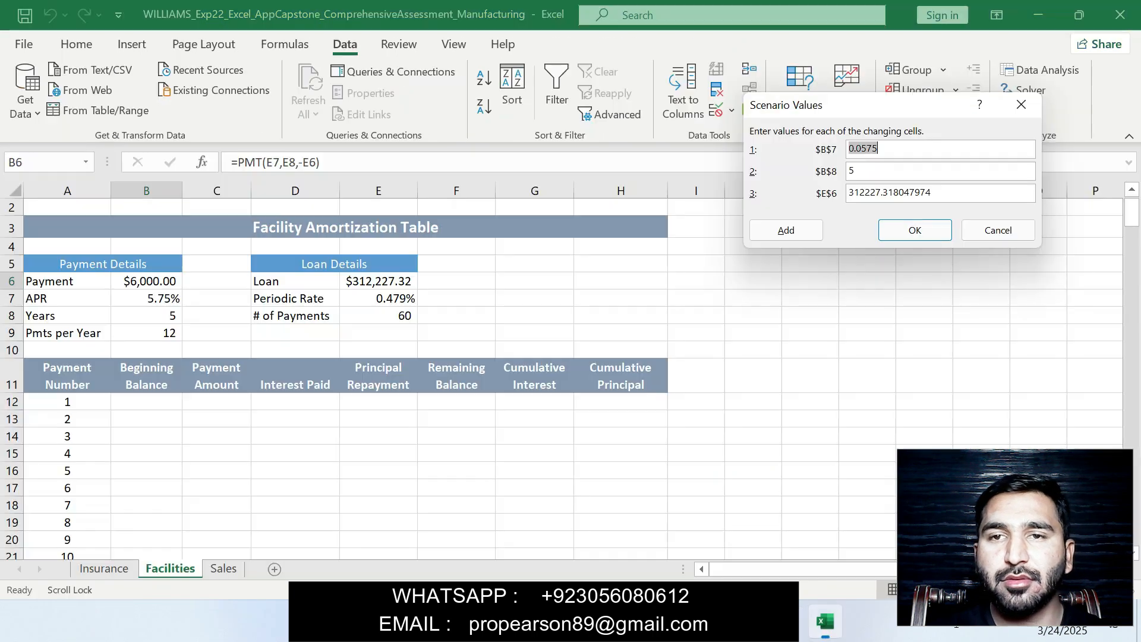
pyautogui.hotkey('ctrl', 'v')
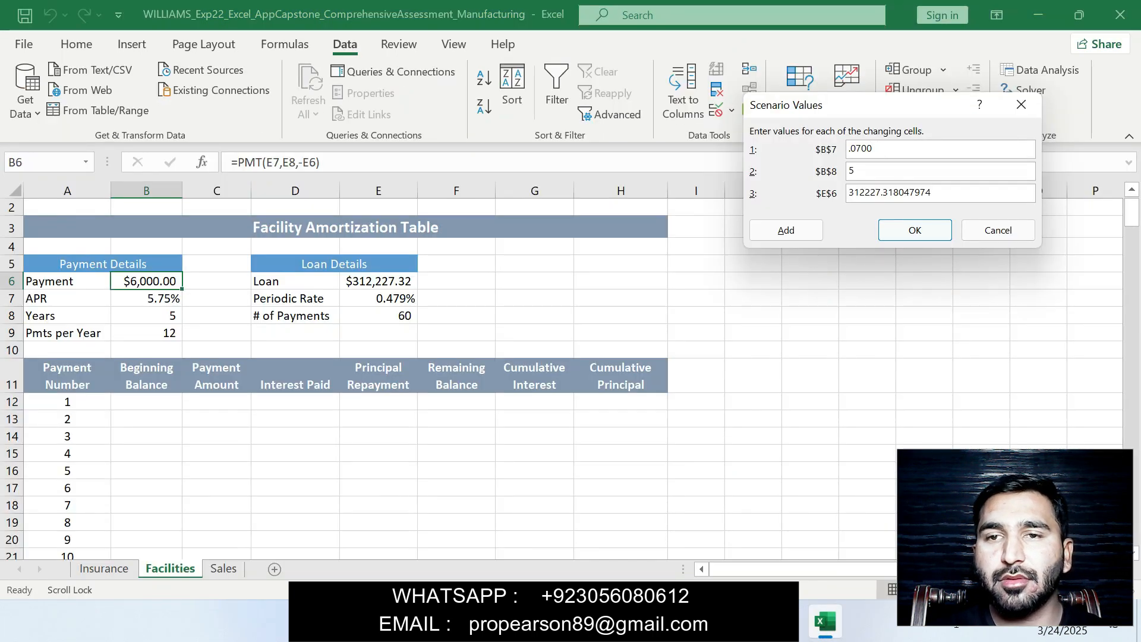
pyautogui.press('BackSpace')
pyautogui.write('3')
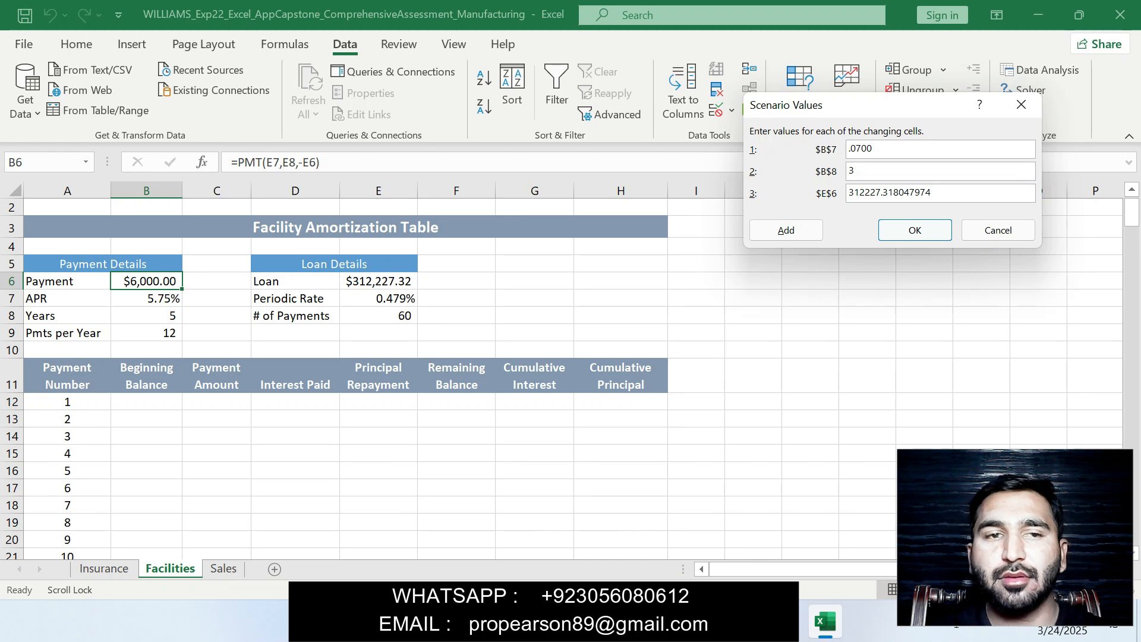
# Step: Set the Bad scenario's E6 value to 350000 from the Word instructions and save the scenario
pyautogui.hotkey('alt', 'Tab')
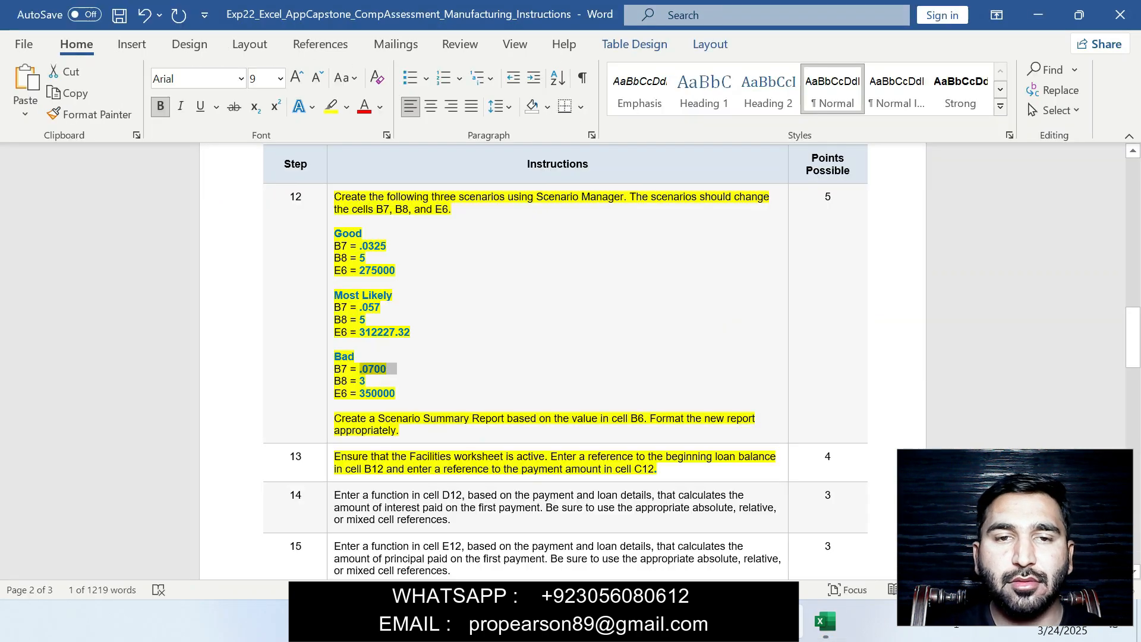
pyautogui.moveTo(360, 393); pyautogui.dragTo(405, 393)
pyautogui.hotkey('ctrl', 'c')
pyautogui.hotkey('alt', 'Tab')
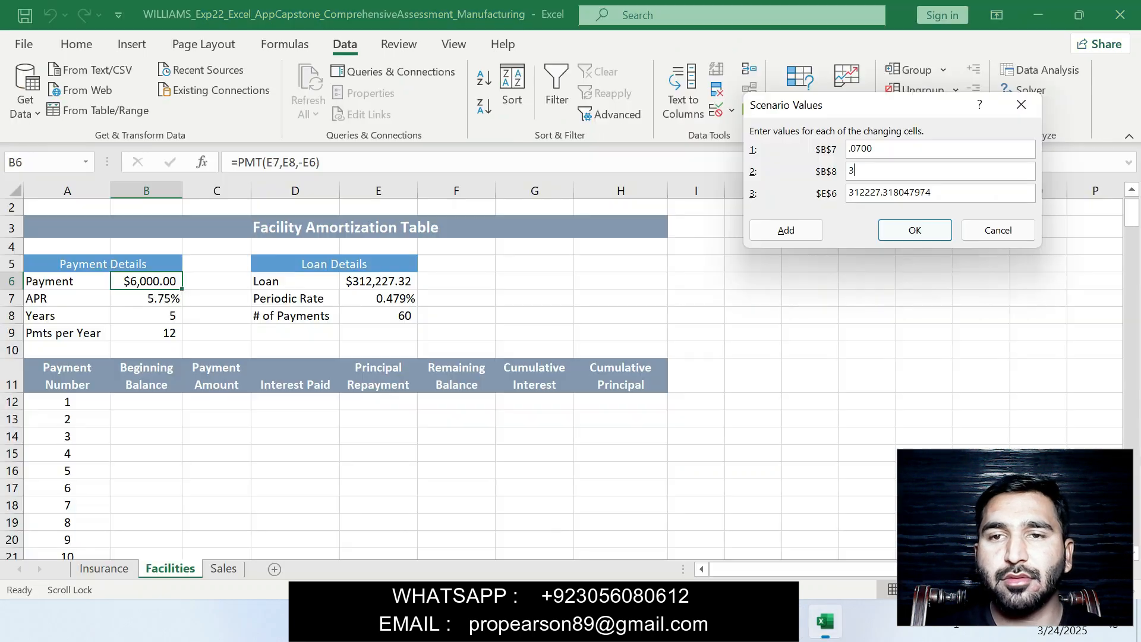
pyautogui.moveTo(934, 193); pyautogui.dragTo(848, 193)
pyautogui.hotkey('ctrl', 'v')
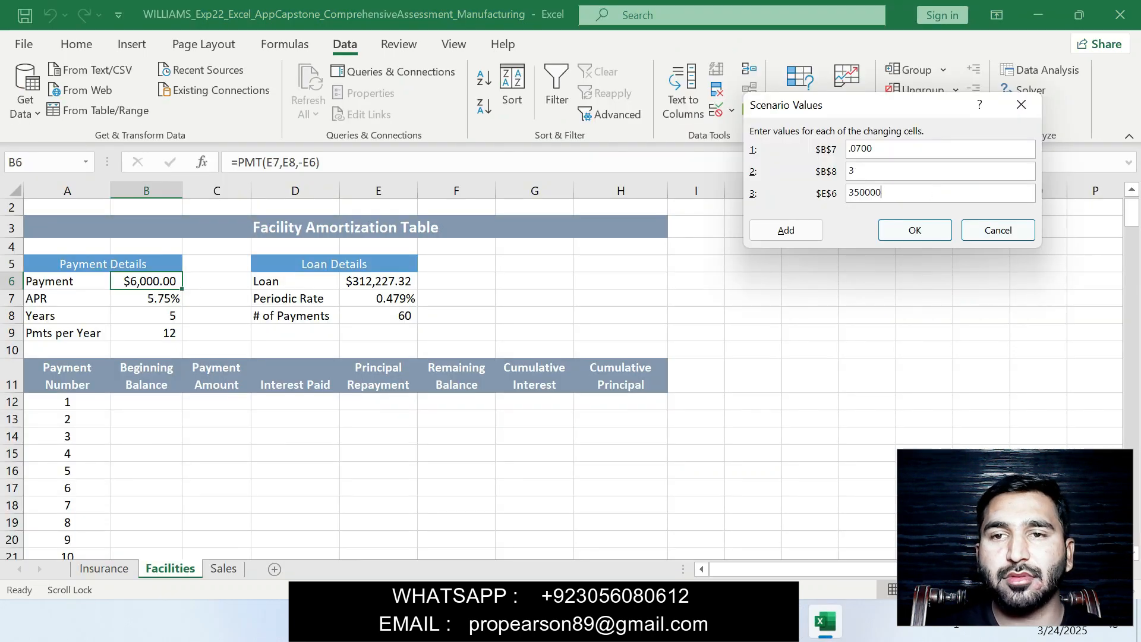
pyautogui.click(915, 230)
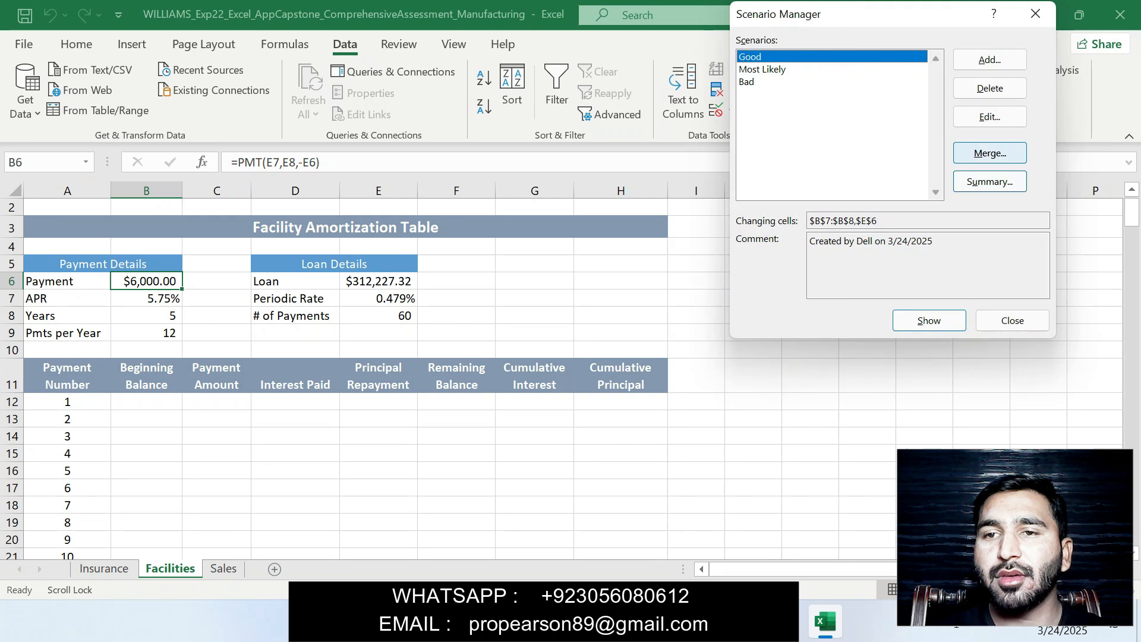
# Step: Create a scenario summary report with B6 as the result cell and check the Facilities and Scenario Summary sheets
pyautogui.click(989, 181)
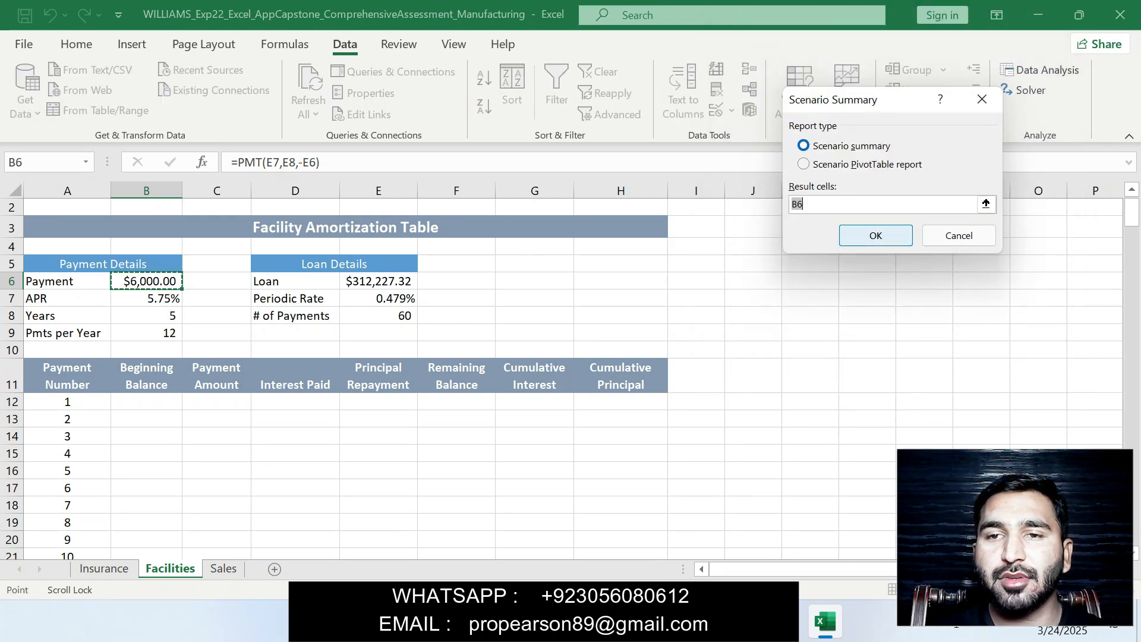
pyautogui.click(875, 236)
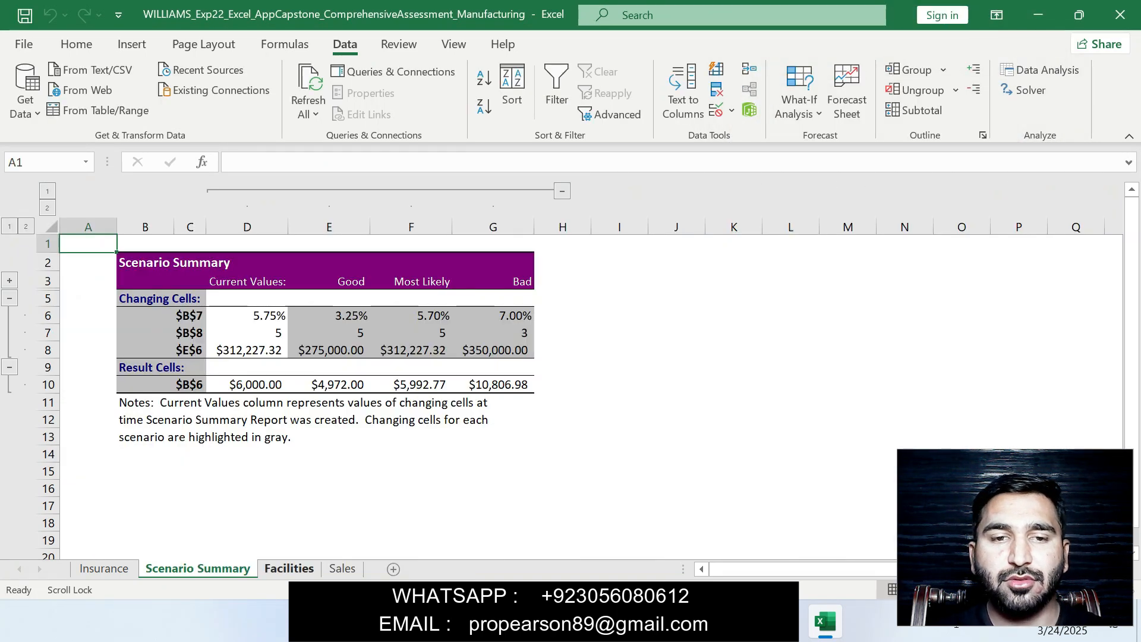
pyautogui.click(289, 569)
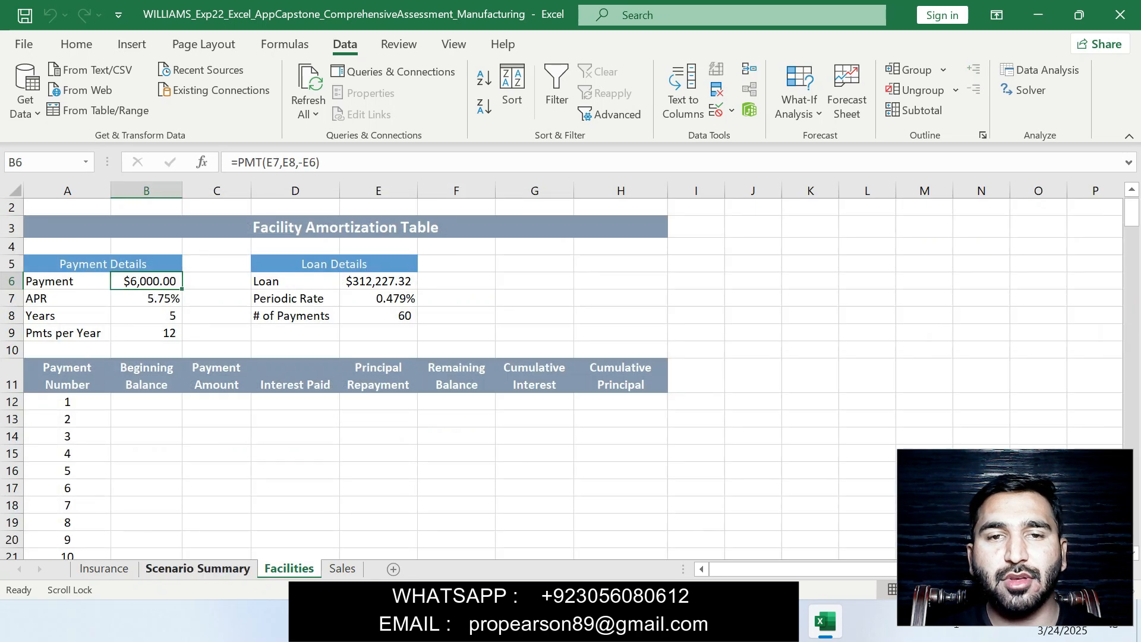
pyautogui.click(198, 568)
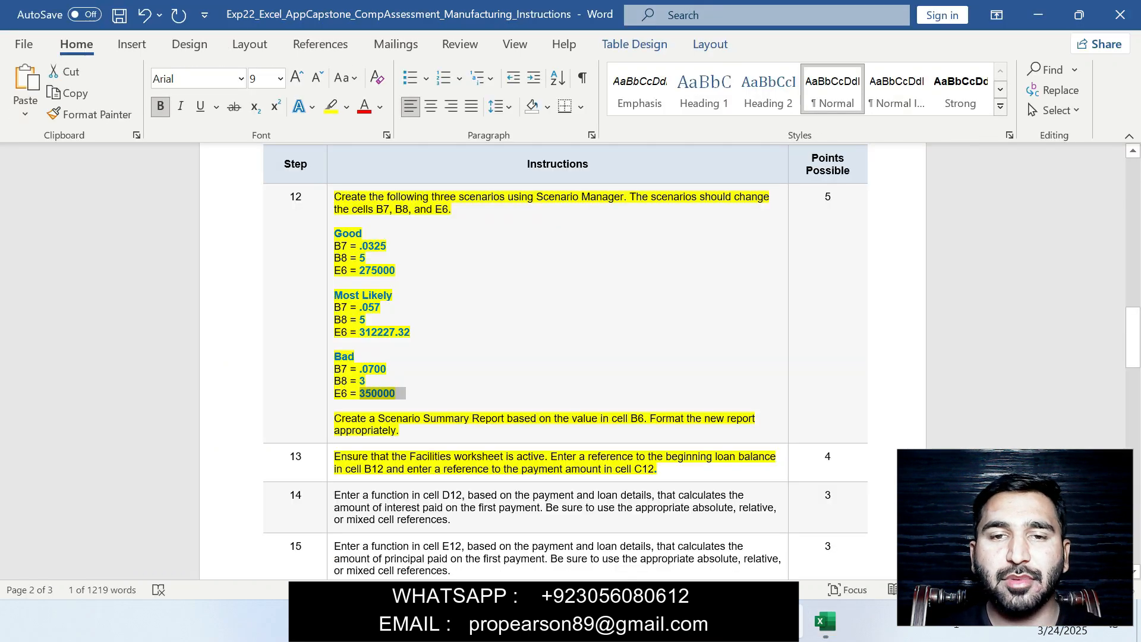
# Step: Undo the highlighting in the Word instructions, then highlight only the step 13 text in yellow
pyautogui.hotkey('alt', 'Tab')
pyautogui.moveTo(1133, 337); pyautogui.dragTo(1132, 356)
pyautogui.hotkey('ctrl', 'z')
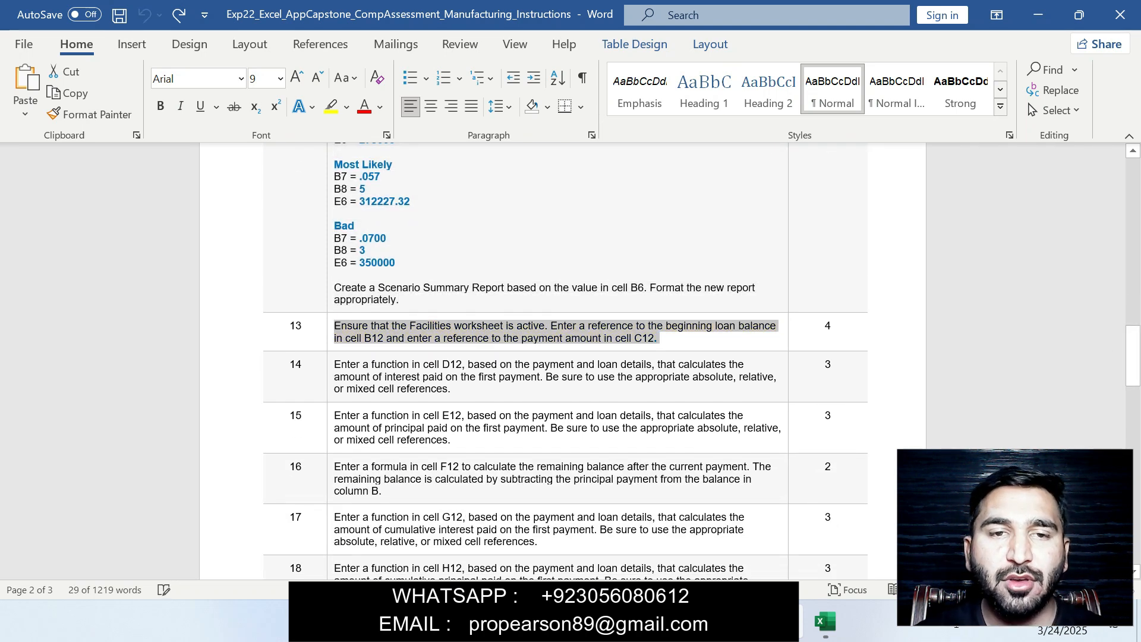
pyautogui.click(400, 300)
pyautogui.moveTo(334, 325); pyautogui.dragTo(657, 338)
pyautogui.click(737, 310)
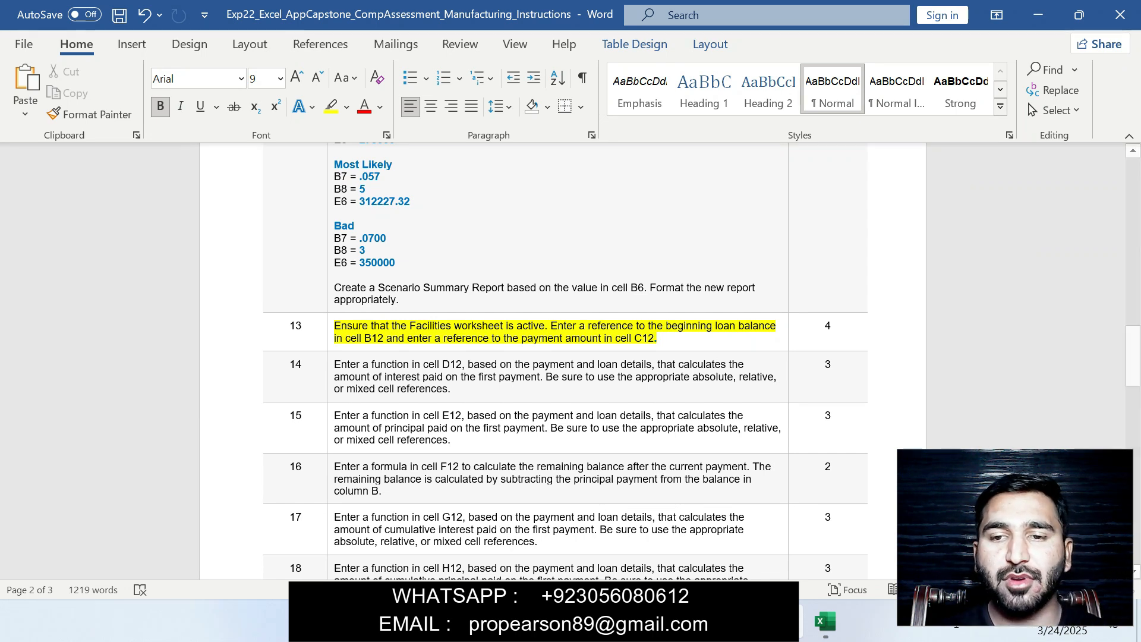
# Step: Switch to the Excel workbook and enter =E6 in cell B12 of the Facilities sheet as the beginning balance reference
pyautogui.hotkey('alt', 'Tab')
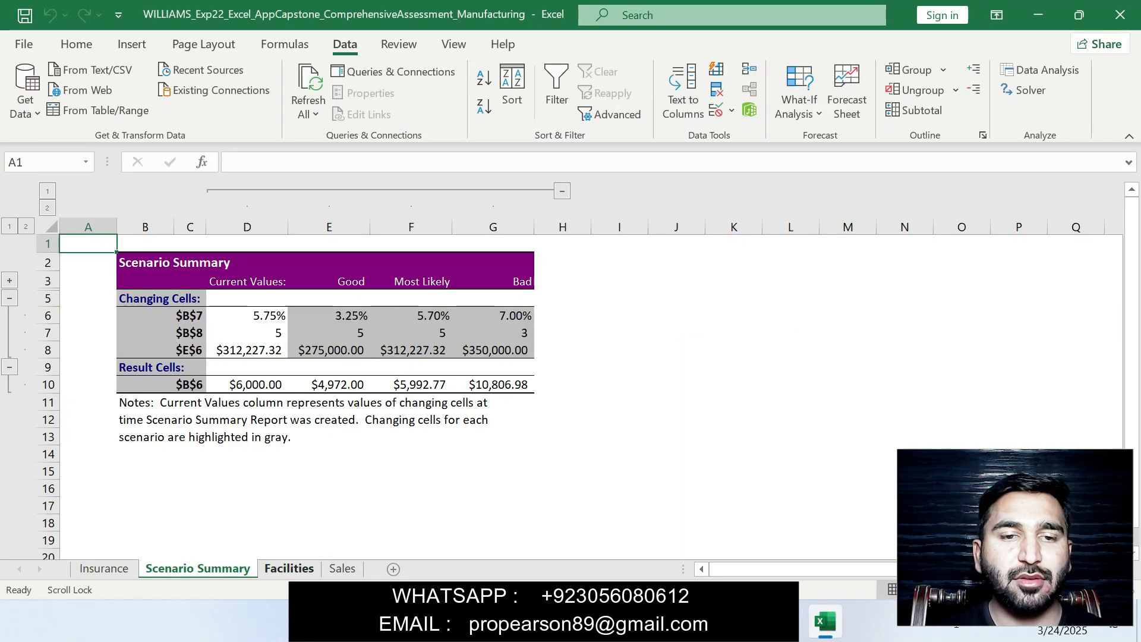
pyautogui.click(288, 568)
pyautogui.click(147, 401)
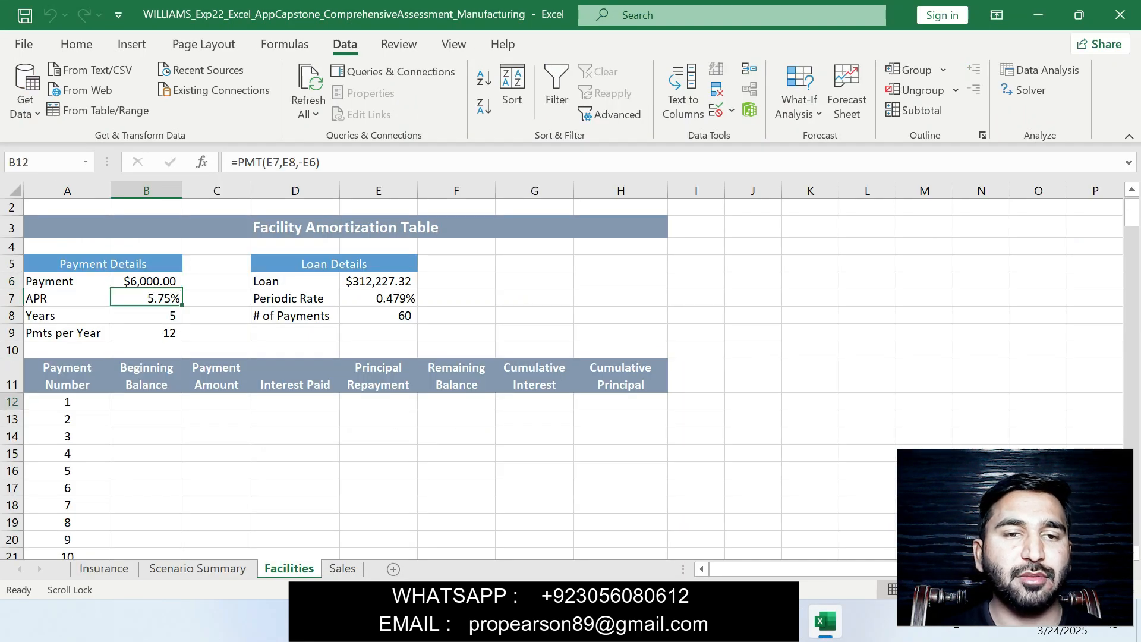
pyautogui.write('=')
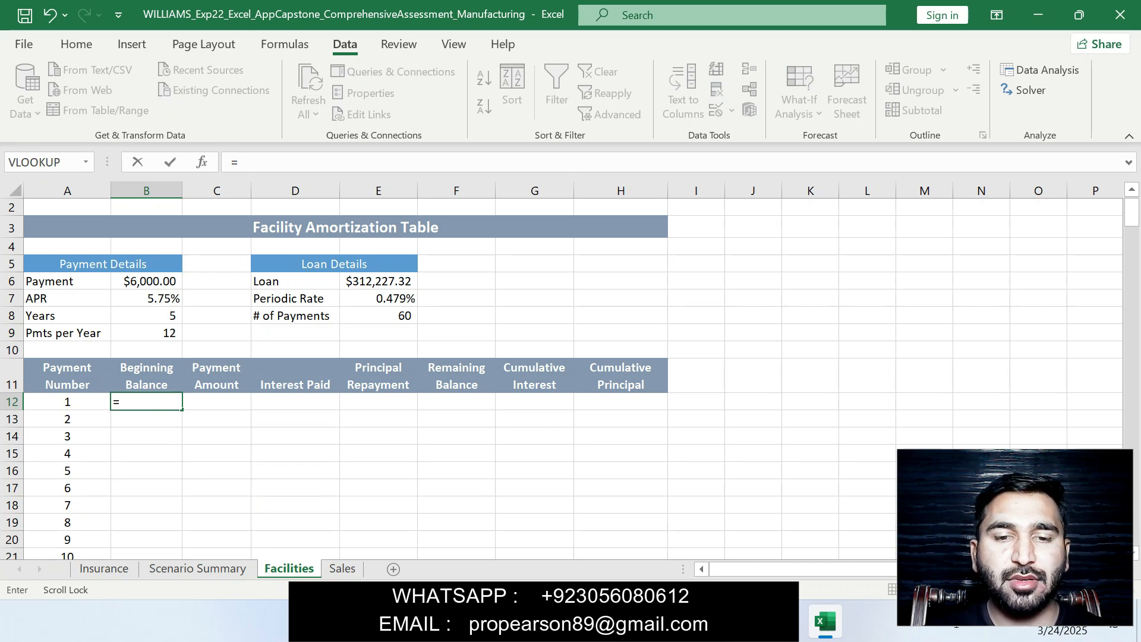
pyautogui.write('E')
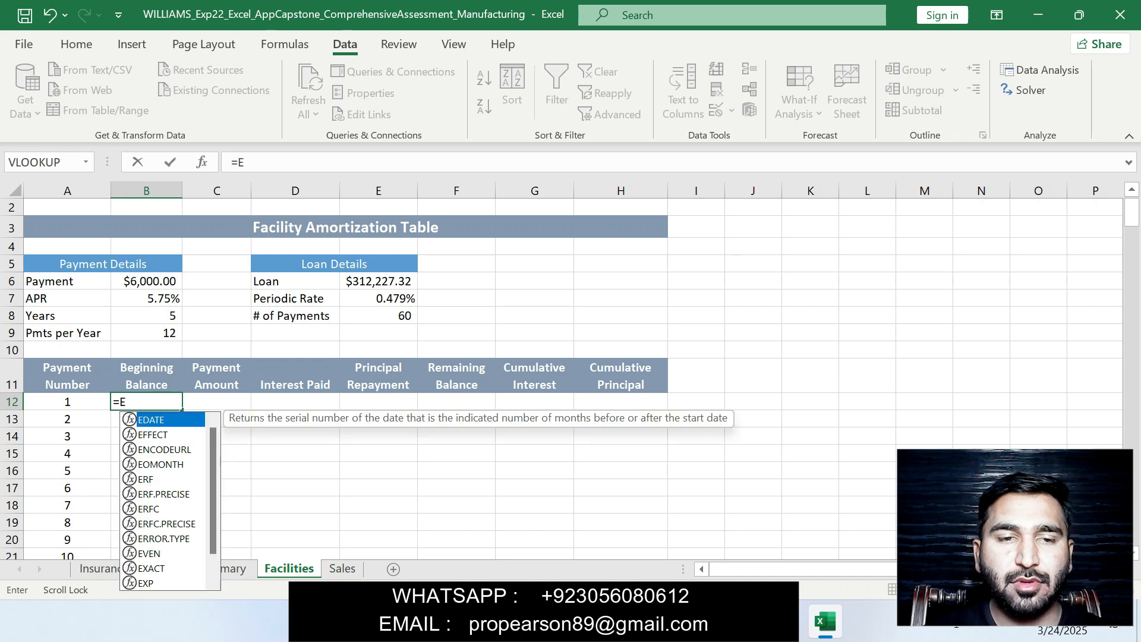
pyautogui.write('6')
pyautogui.press('Return')
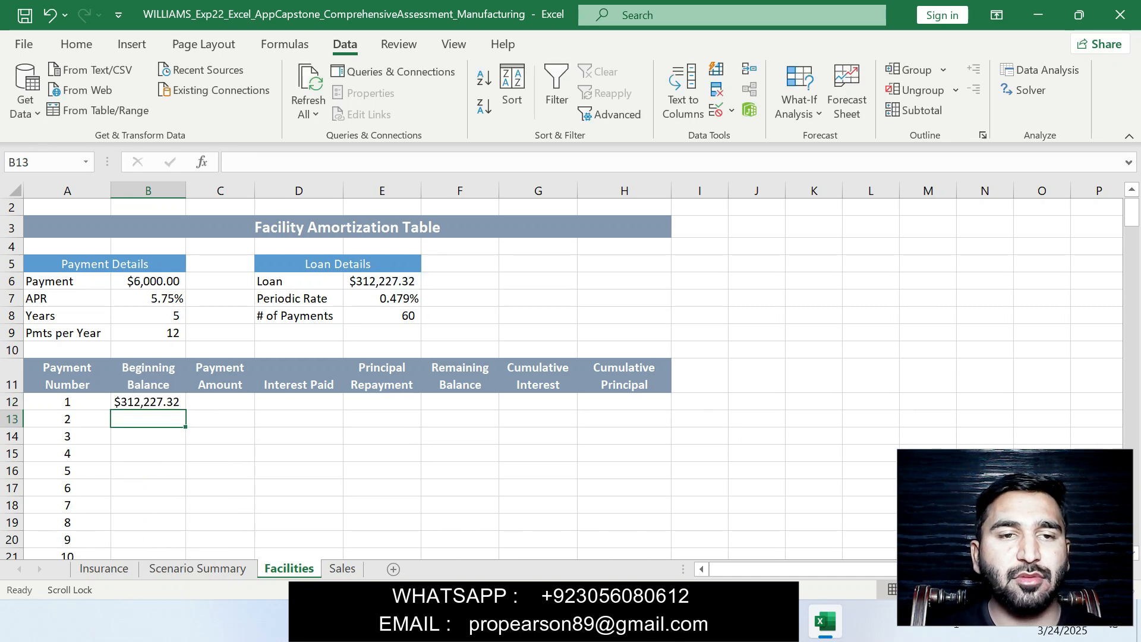
pyautogui.click(148, 401)
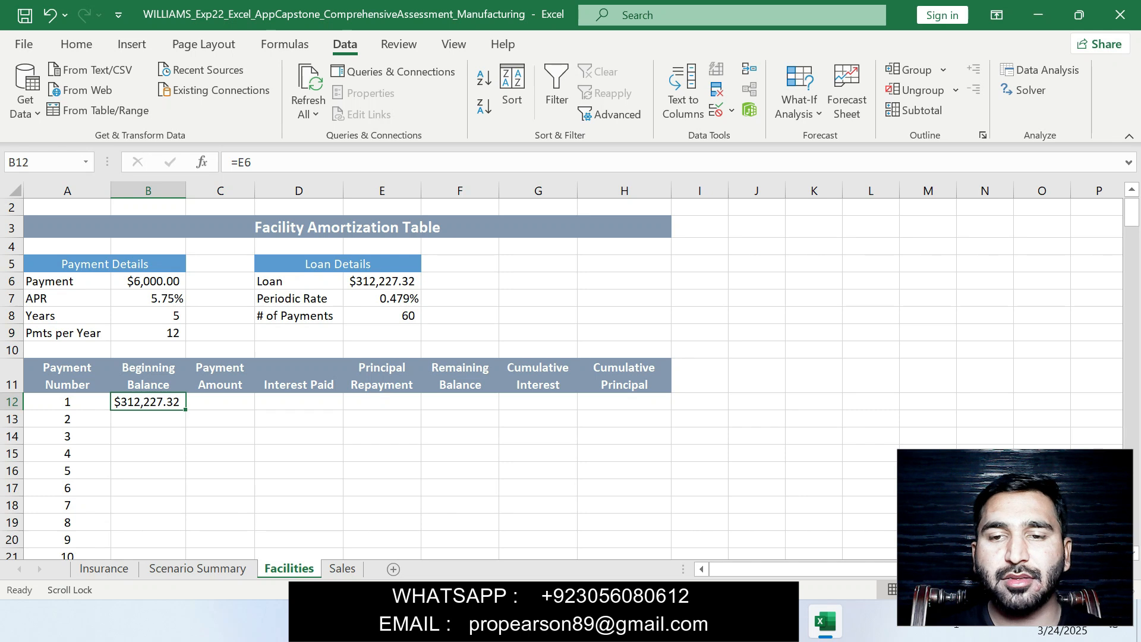
# Step: Enter the absolute payment reference =$B$6 in cell C12, and check the references in B12 and C12
pyautogui.click(219, 402)
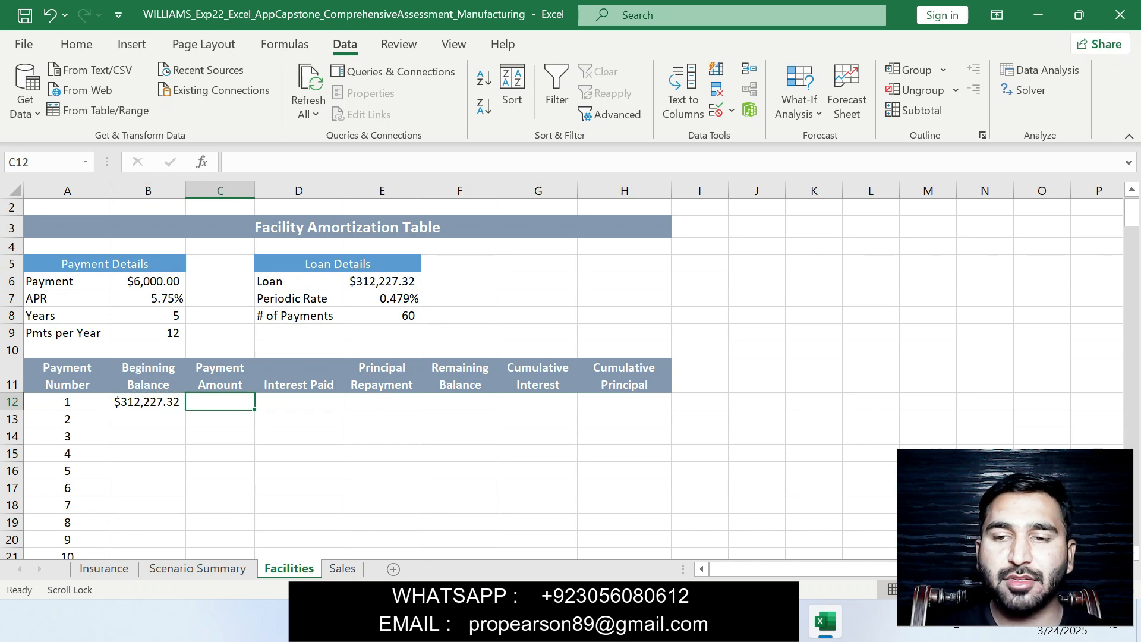
pyautogui.write('=B6')
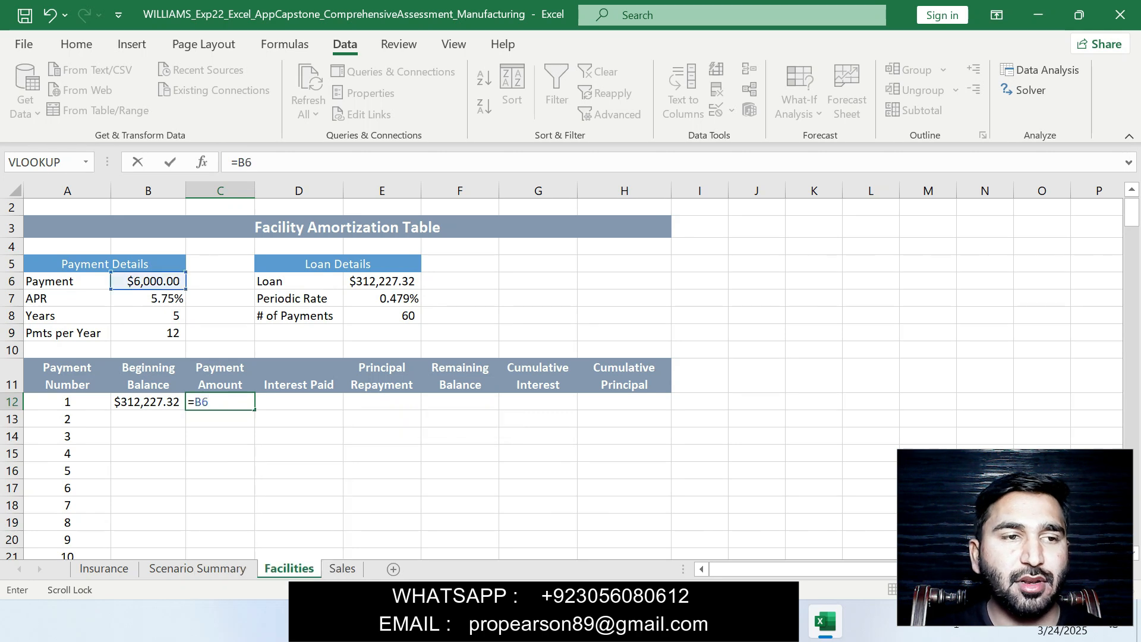
pyautogui.press('F2')
pyautogui.write('$B')
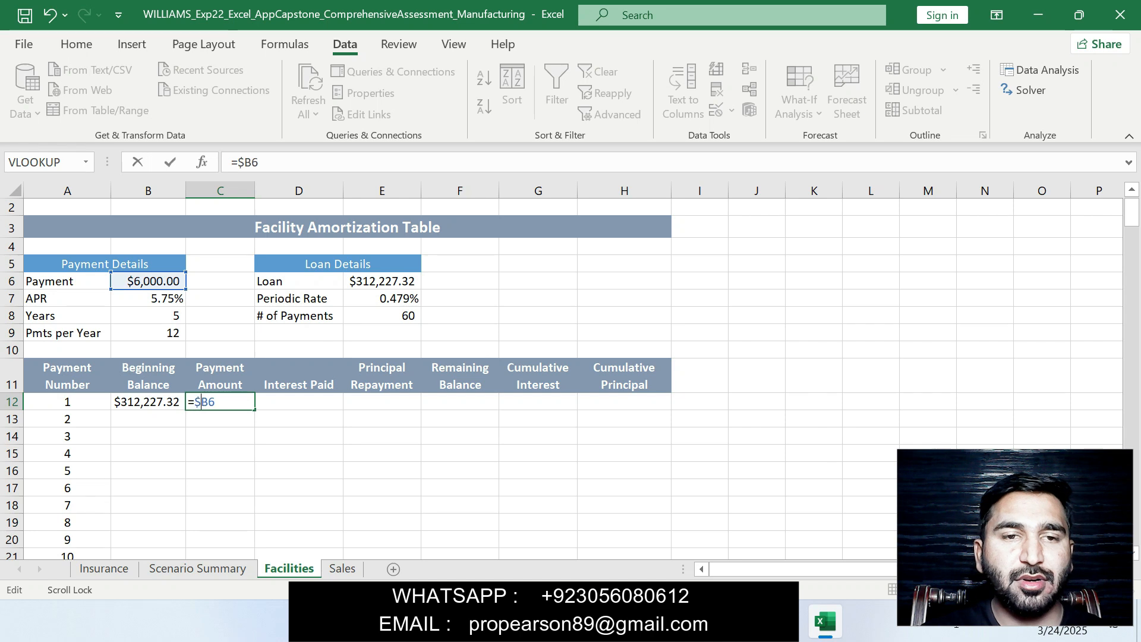
pyautogui.write('$')
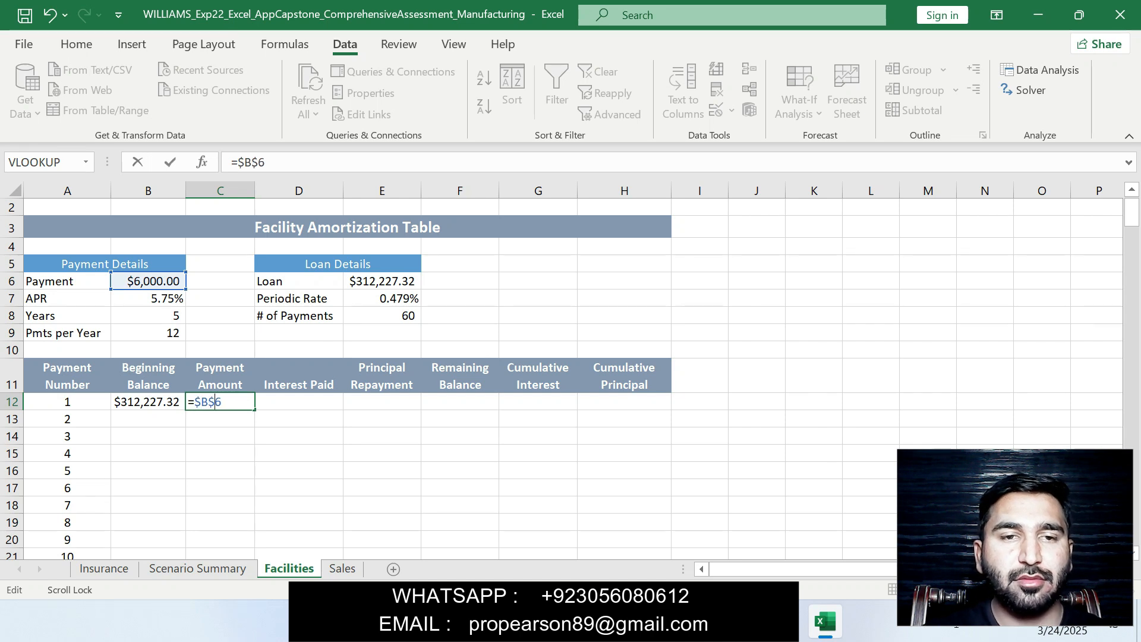
pyautogui.press('Return')
pyautogui.click(220, 401)
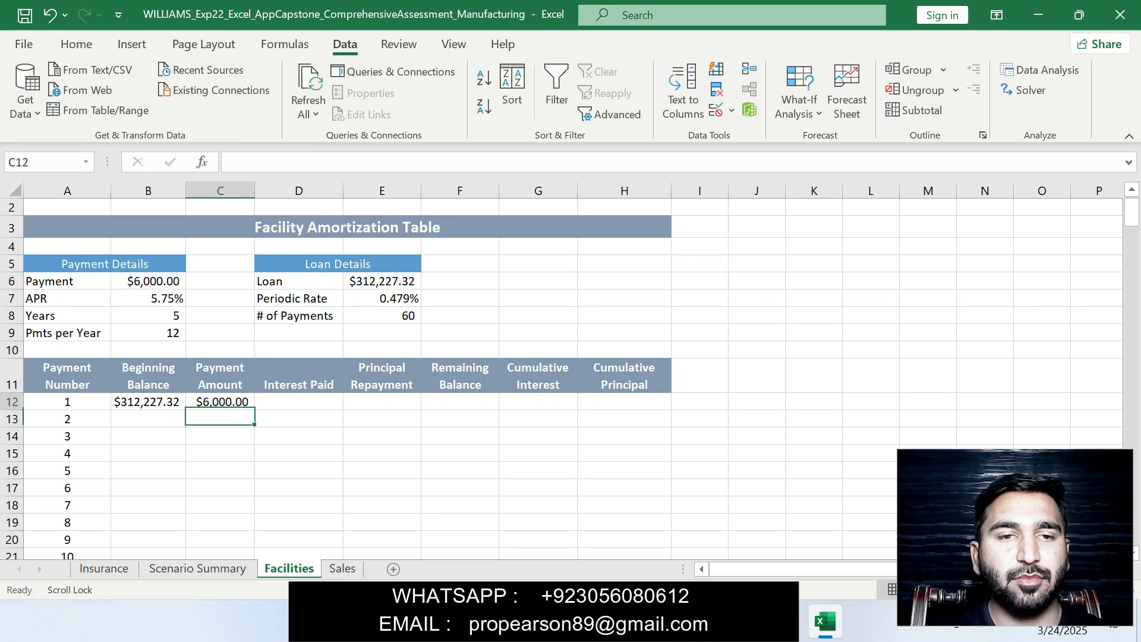
pyautogui.click(148, 402)
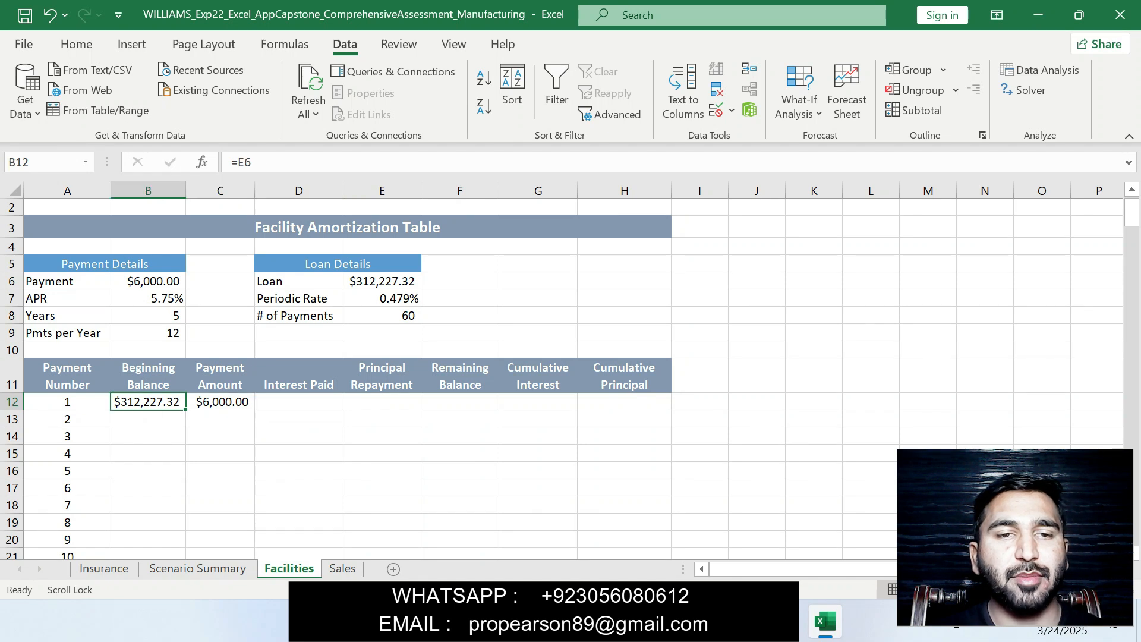
pyautogui.click(220, 401)
# Step: Switch to the Word instructions, undo the step 13 highlight and highlight the step 14 text in yellow
pyautogui.hotkey('alt', 'Tab')
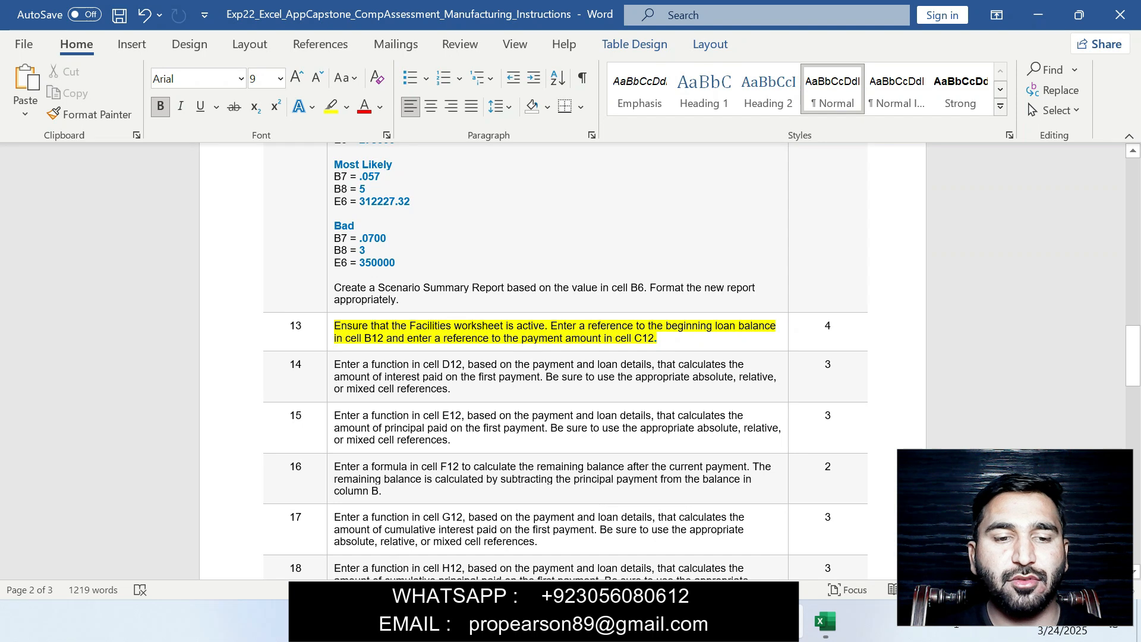
pyautogui.hotkey('ctrl', 'z')
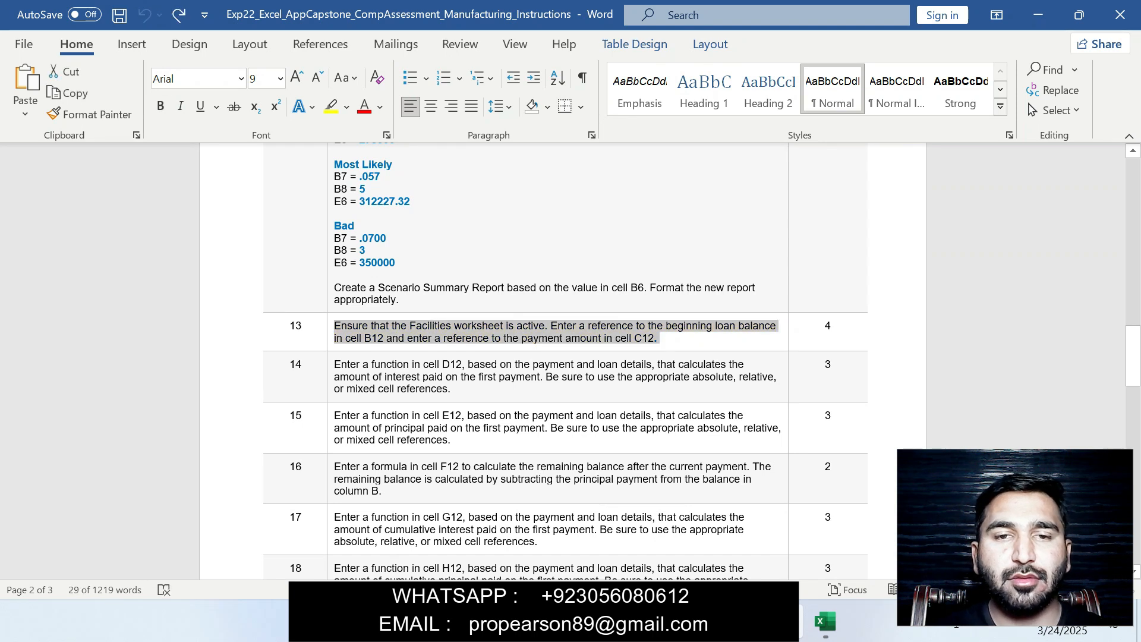
pyautogui.tripleClick(475, 384)
pyautogui.click(552, 362)
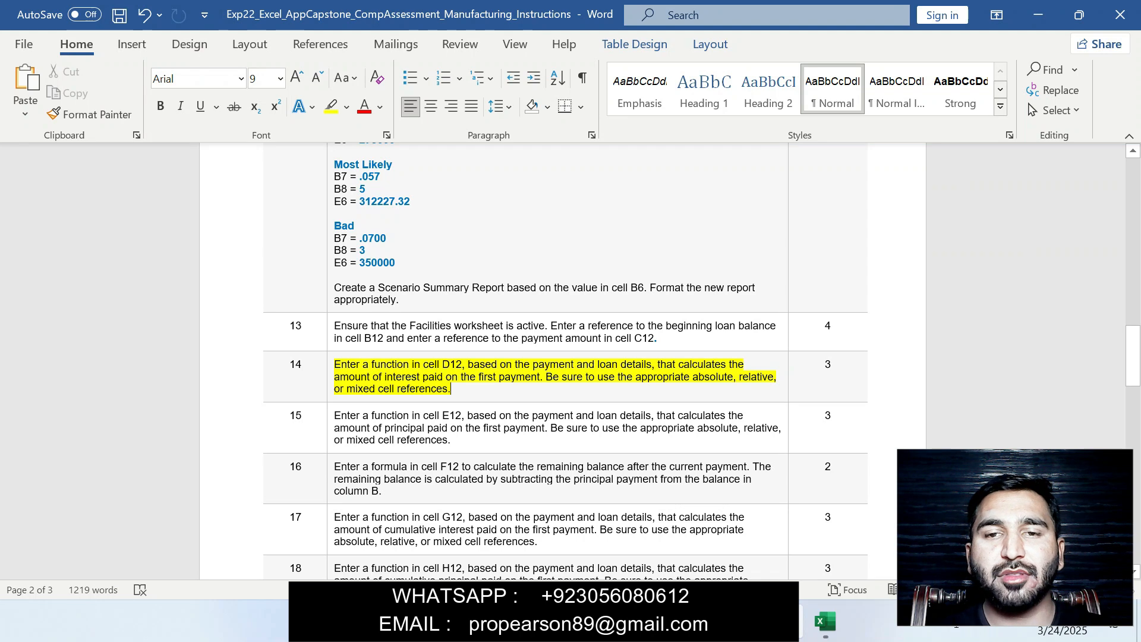
# Step: Switch to the Excel workbook and examine the interest paid function in cell D12 of the Facilities sheet
pyautogui.hotkey('alt', 'Tab')
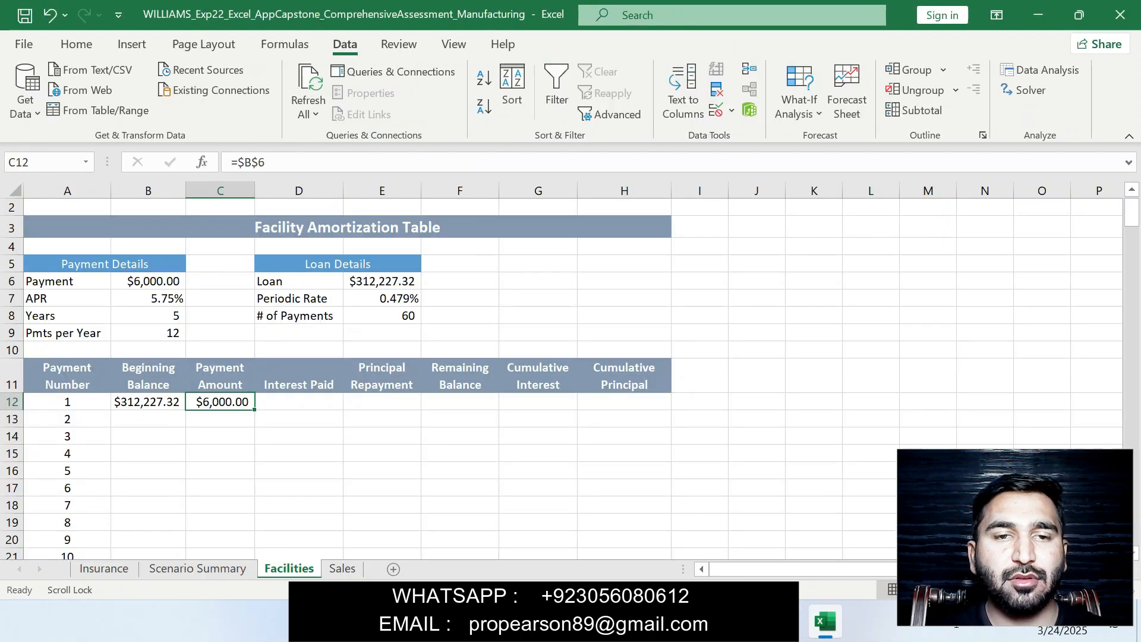
pyautogui.click(298, 401)
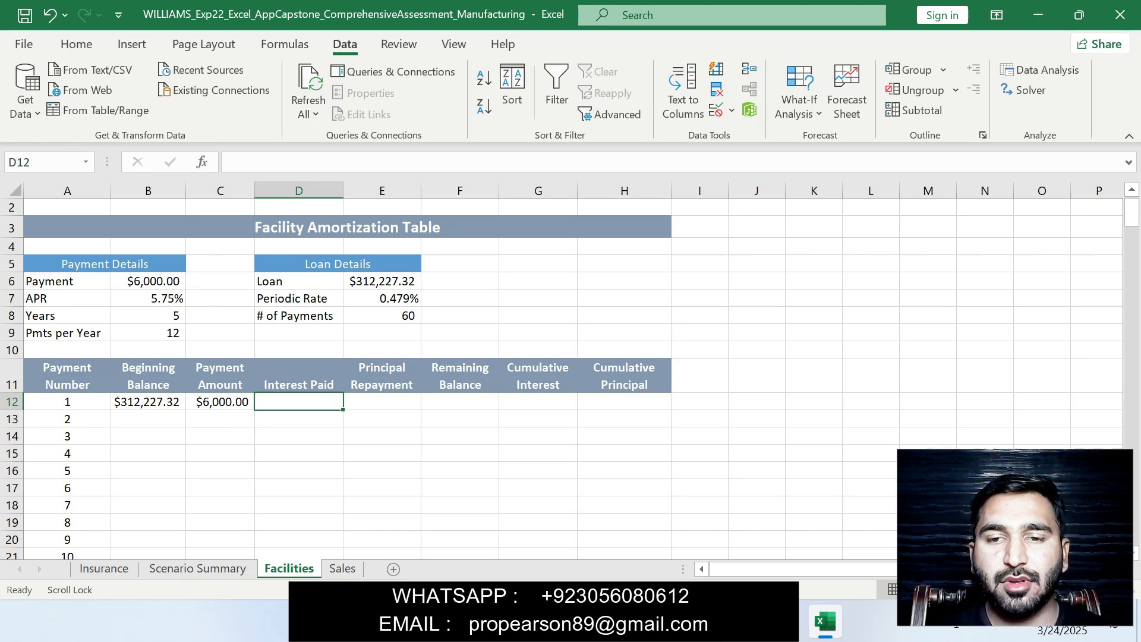
pyautogui.hotkey('alt', 'Tab')
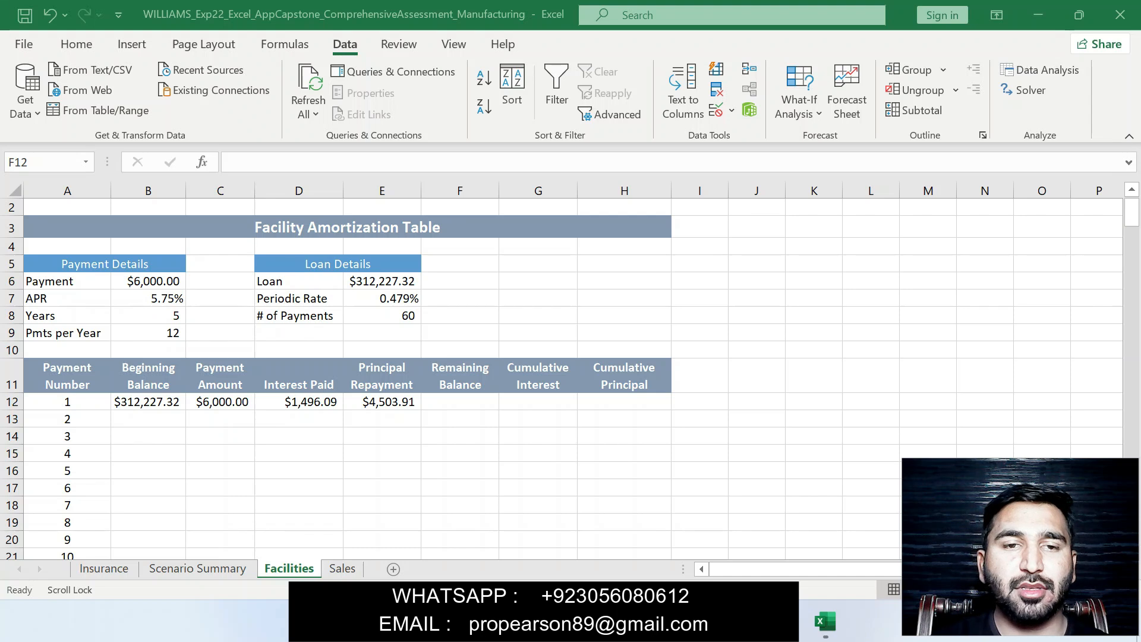
pyautogui.click(298, 401)
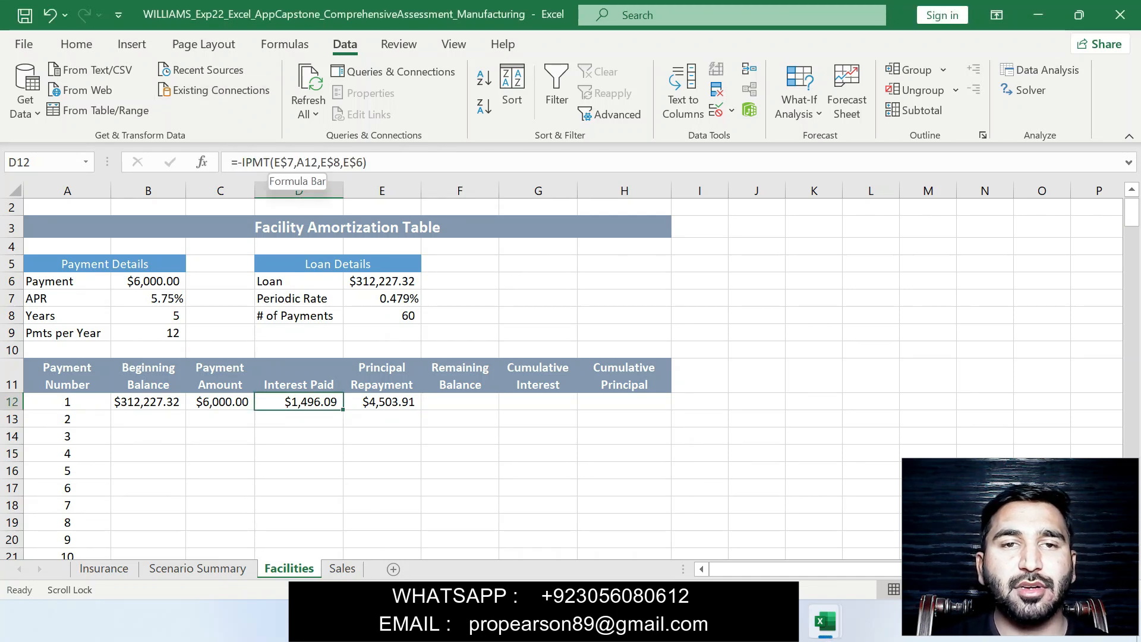
pyautogui.press('Return')
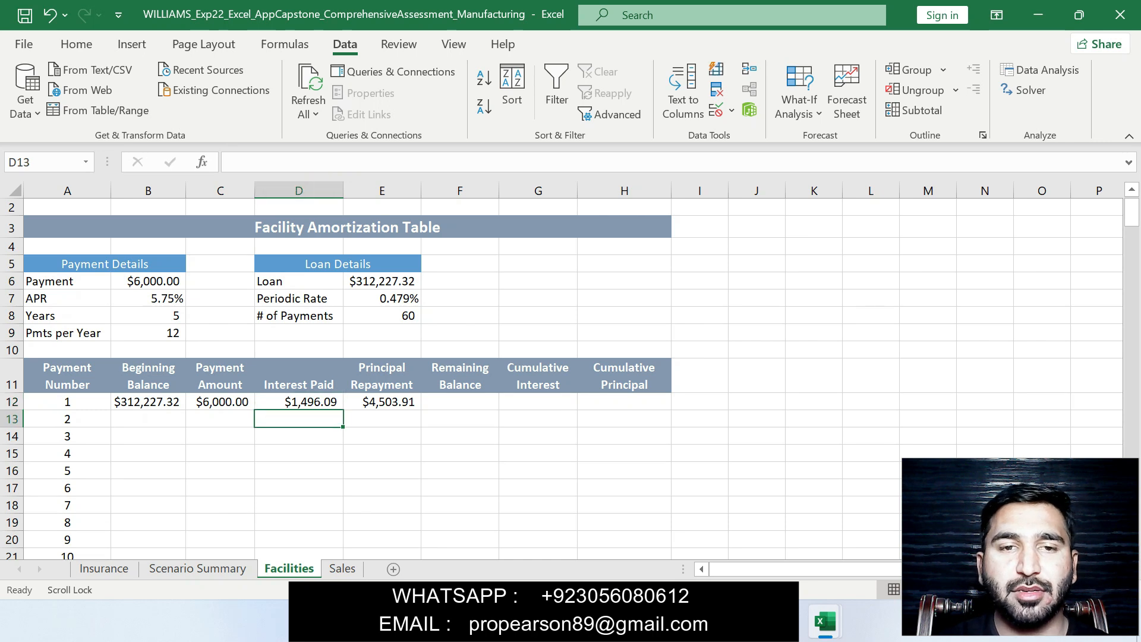
pyautogui.click(298, 401)
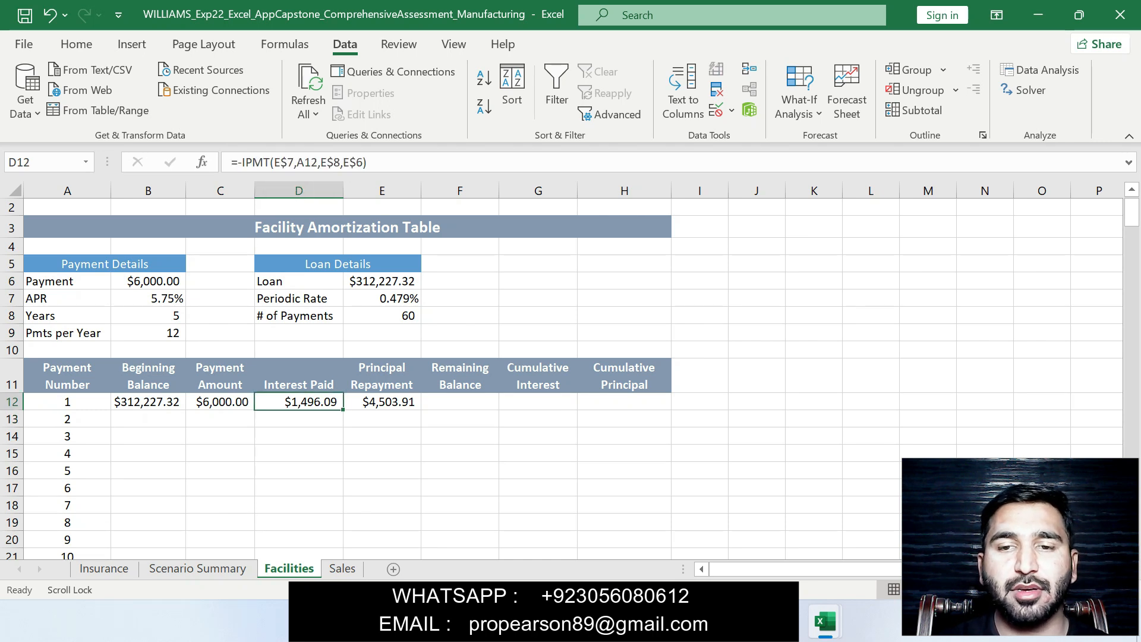
# Step: Switch to the Word instructions, undo the step 14 highlight and highlight the step 15 text in yellow
pyautogui.hotkey('alt', 'Tab')
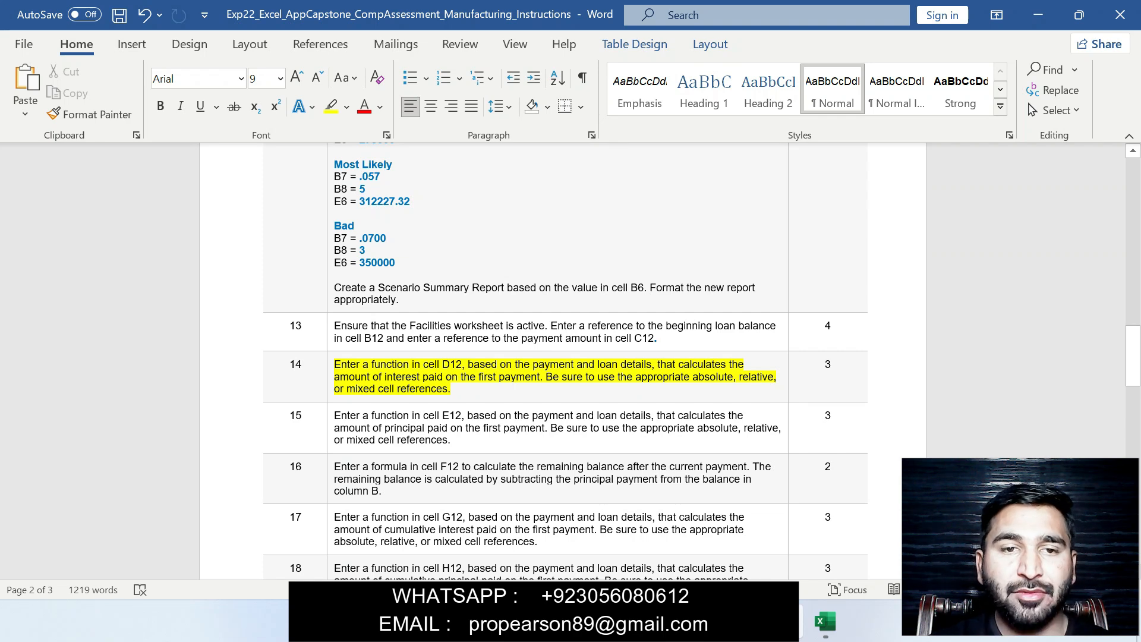
pyautogui.hotkey('ctrl', 'z')
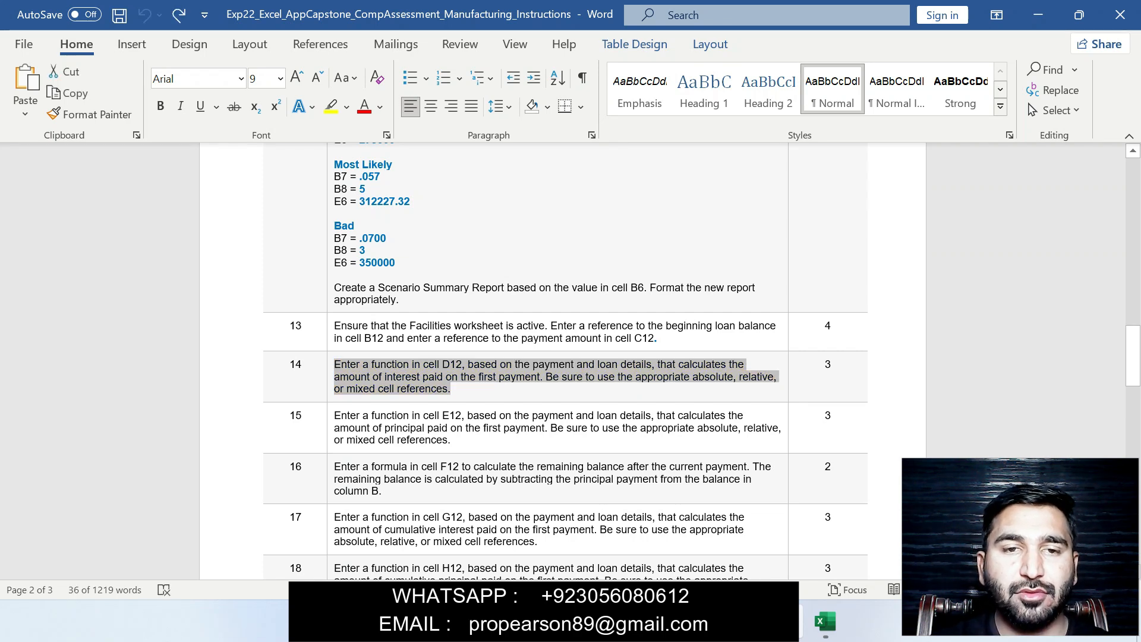
pyautogui.moveTo(335, 416); pyautogui.dragTo(471, 440)
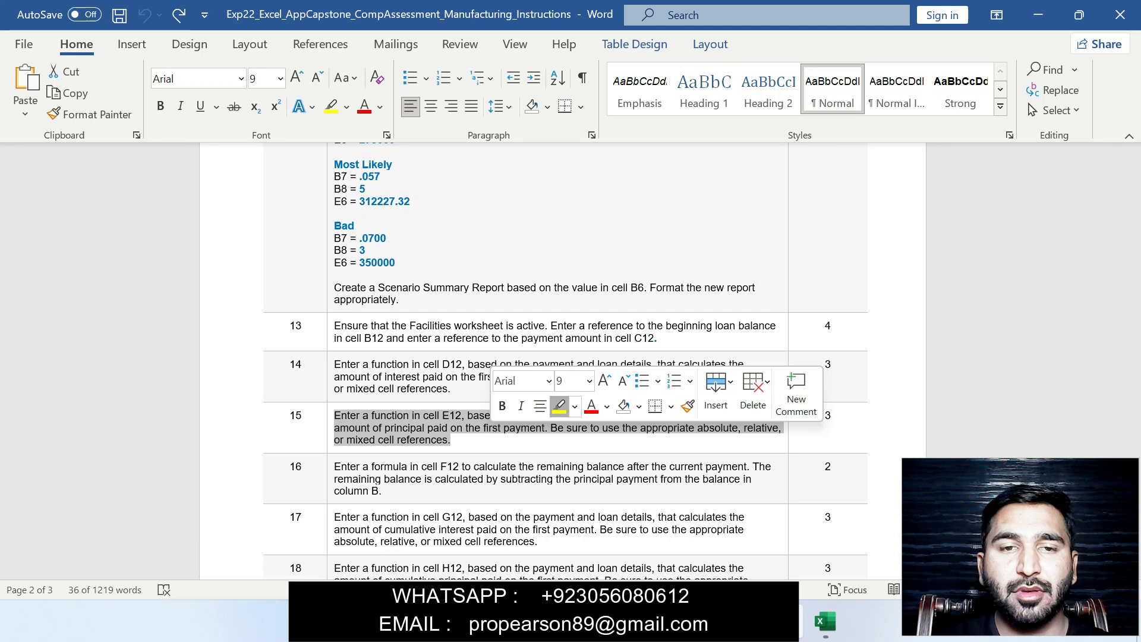
pyautogui.click(559, 407)
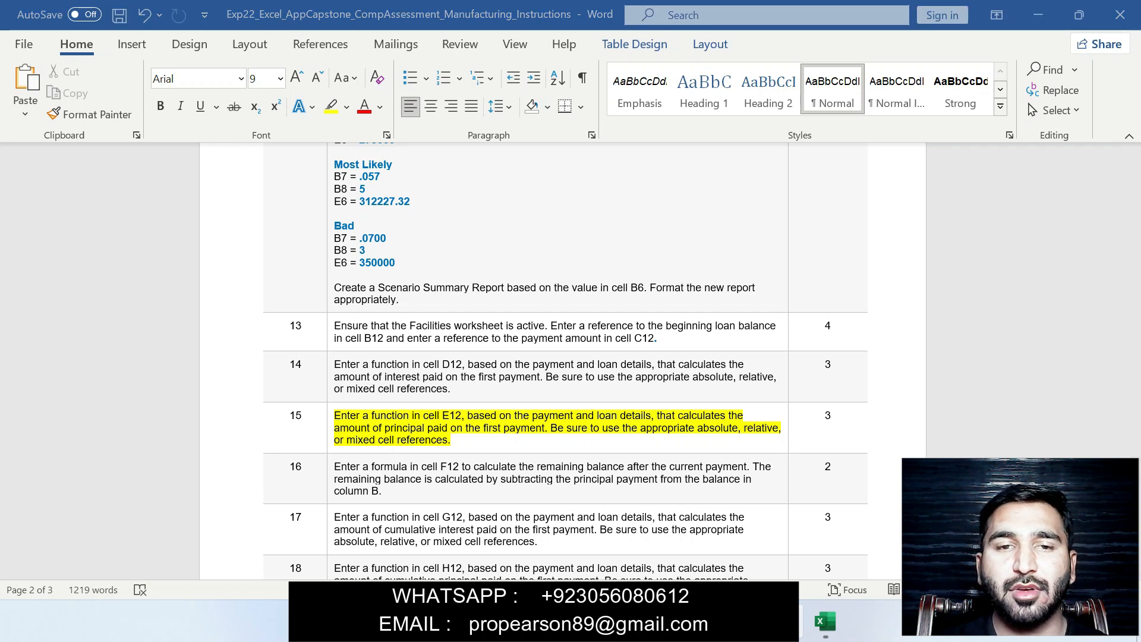
# Step: Switch to the Excel workbook and examine the principal repayment function in cell E12 of the Facilities sheet
pyautogui.moveTo(825, 622)
pyautogui.click(728, 544)
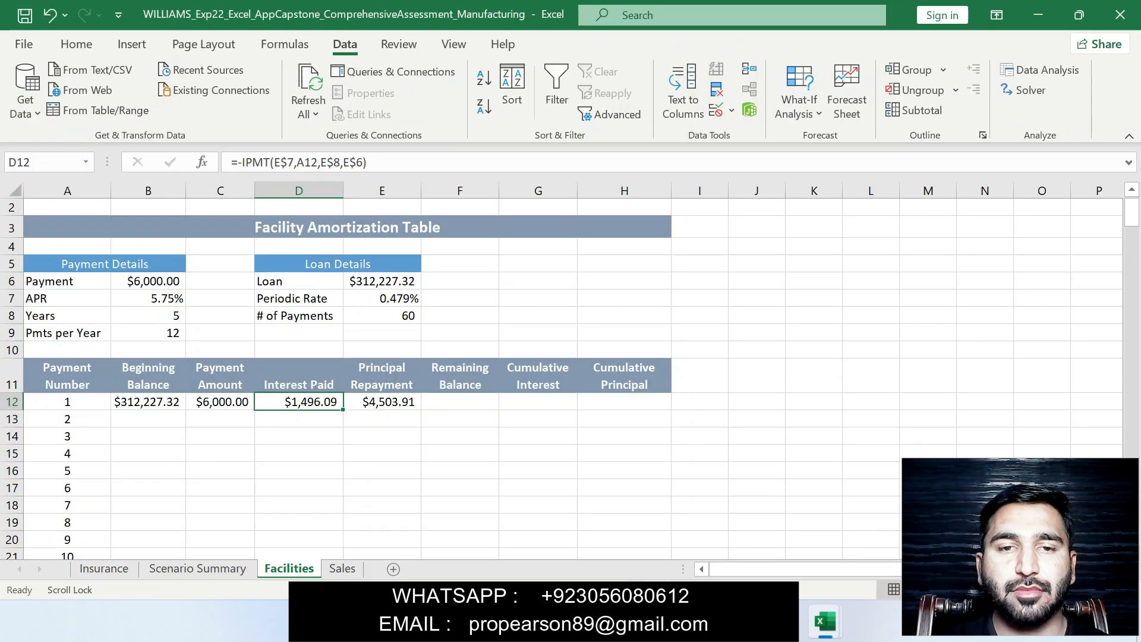
pyautogui.click(382, 402)
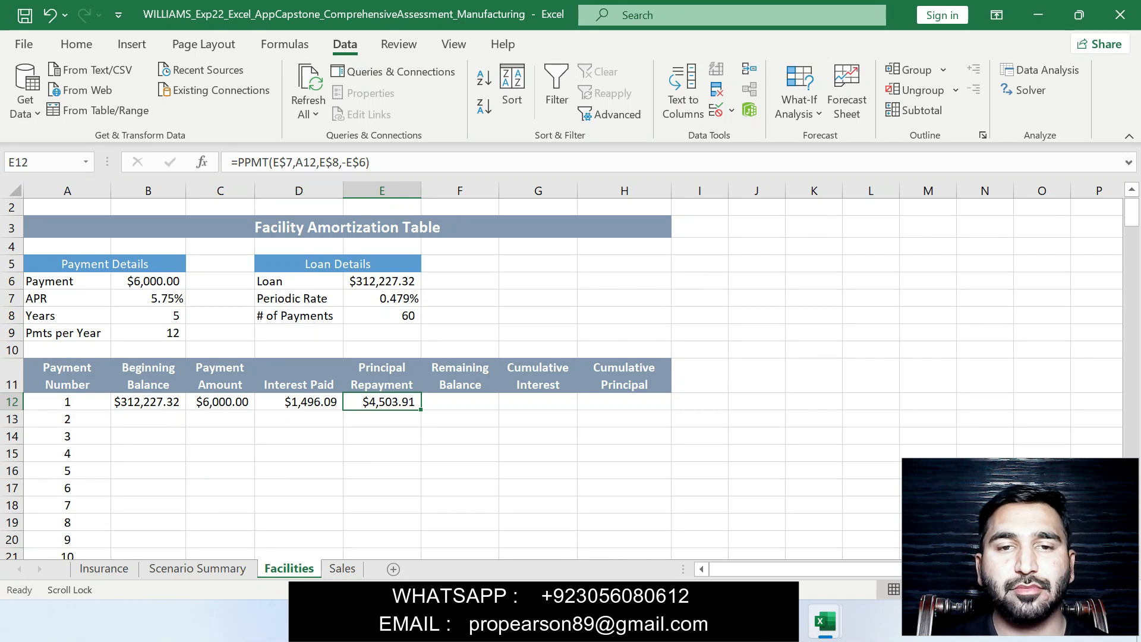
# Step: Switch to the Word instructions, undo the step 15 highlight and highlight the step 16 text in yellow
pyautogui.click(786, 622)
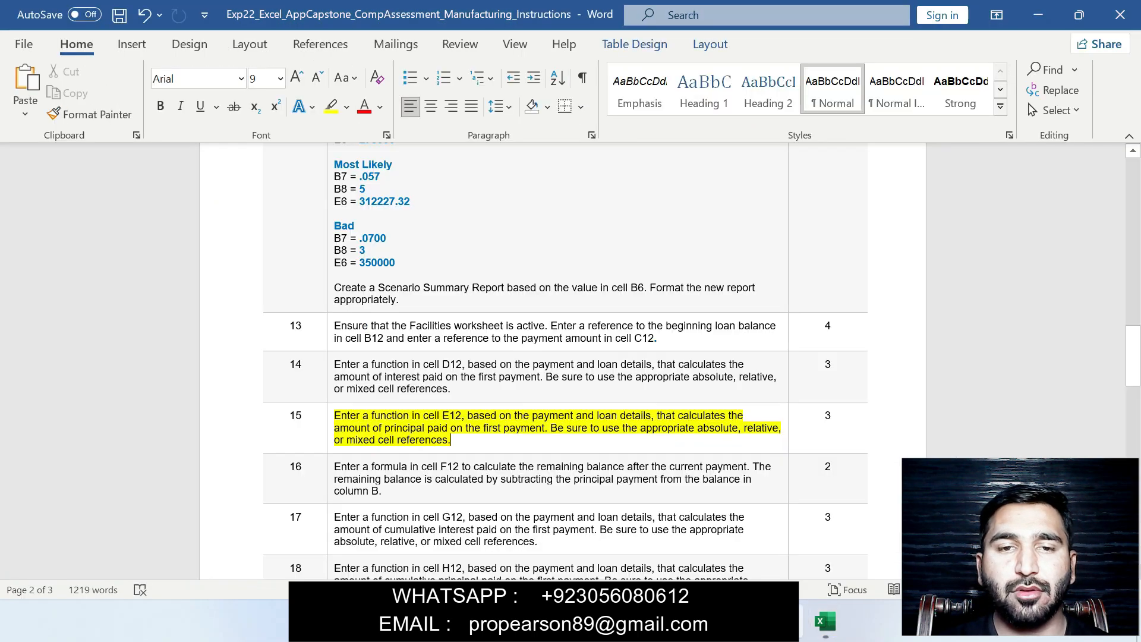
pyautogui.hotkey('ctrl', 'z')
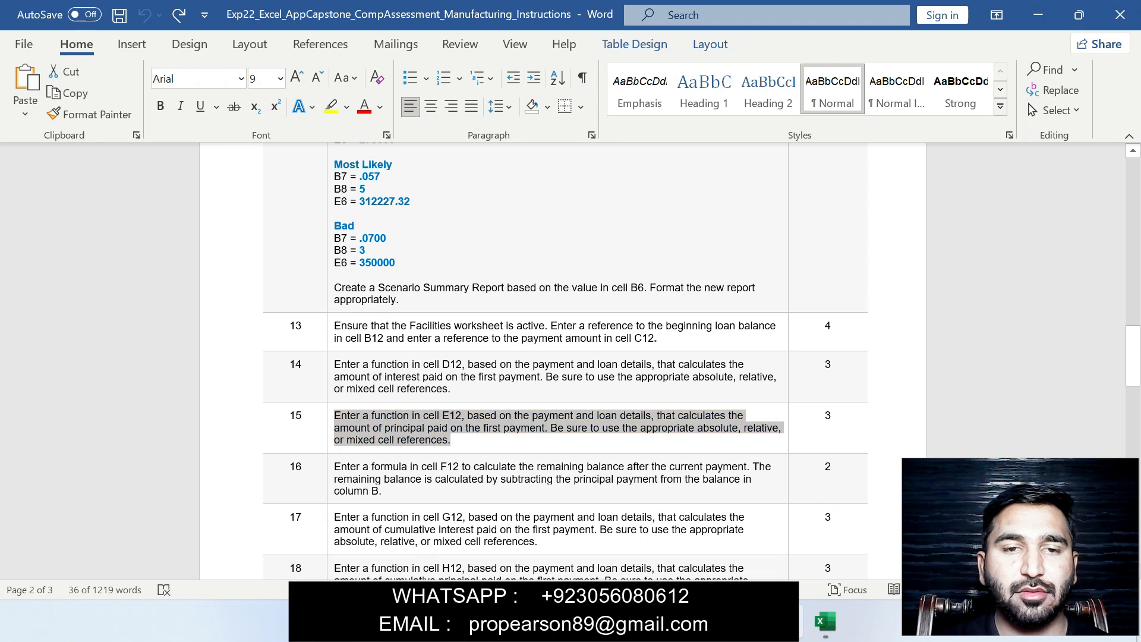
pyautogui.moveTo(334, 466); pyautogui.dragTo(423, 493)
pyautogui.click(505, 465)
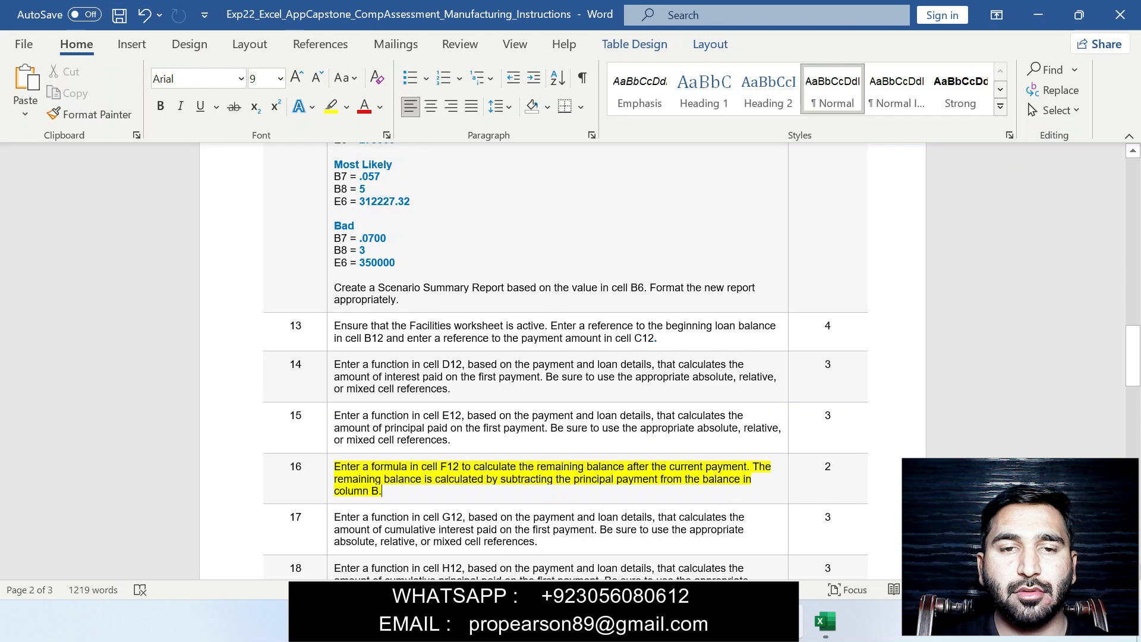
pyautogui.moveTo(1132, 353); pyautogui.dragTo(1132, 366)
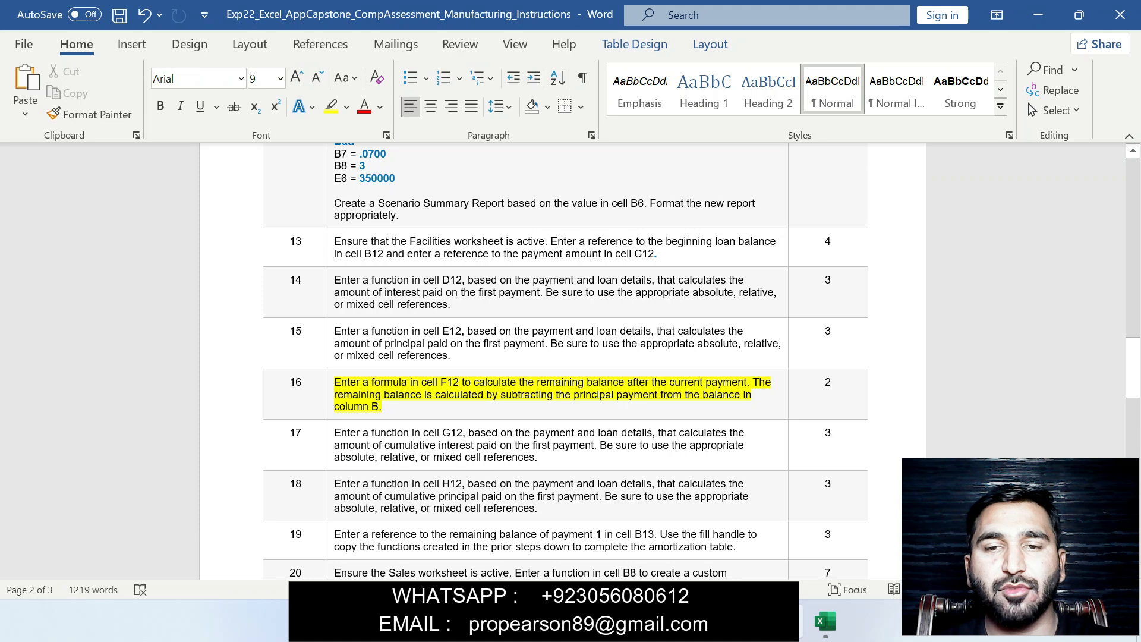
# Step: Switch to the Excel workbook with the completed amortization table, look through its worksheets and close it without saving changes
pyautogui.click(825, 621)
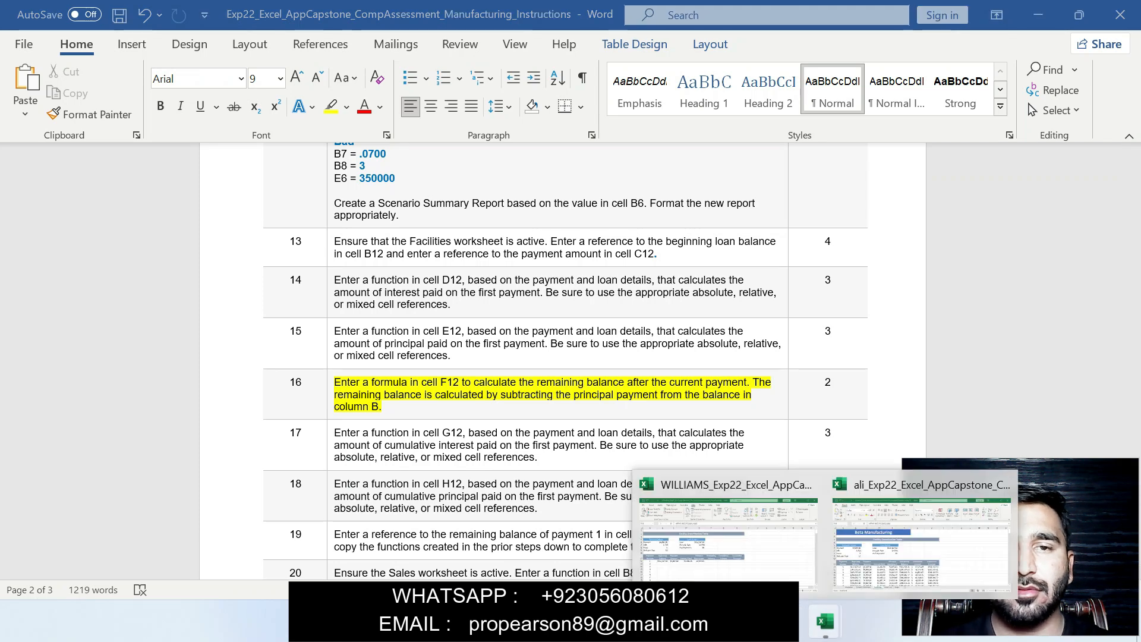
pyautogui.click(920, 541)
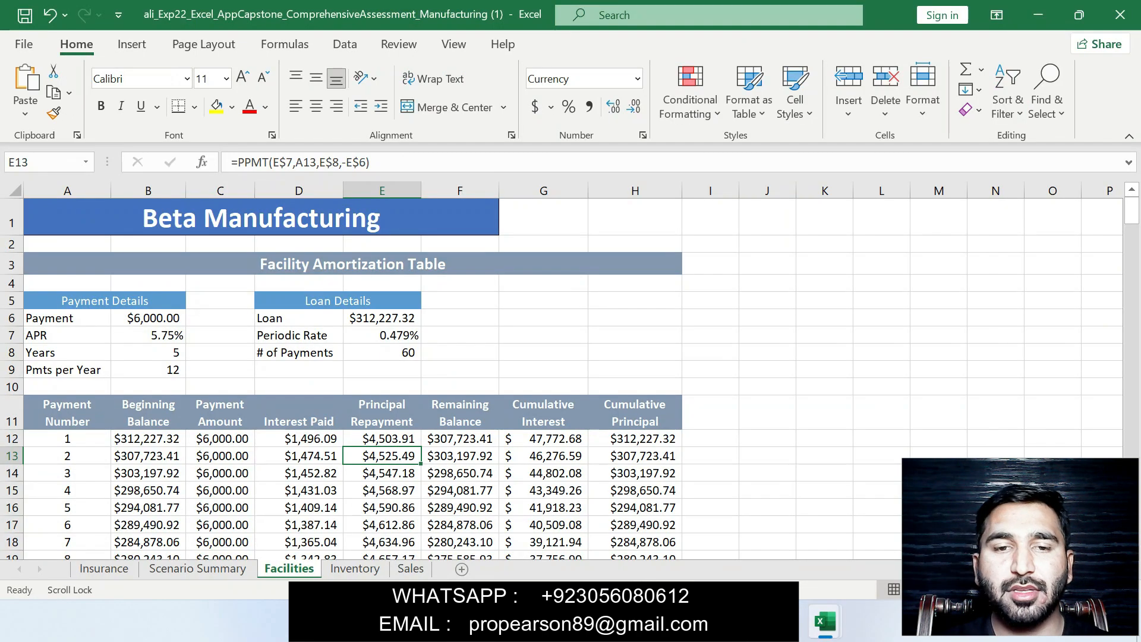
pyautogui.click(355, 569)
pyautogui.moveTo(410, 568); pyautogui.dragTo(357, 568)
pyautogui.click(197, 568)
pyautogui.click(104, 568)
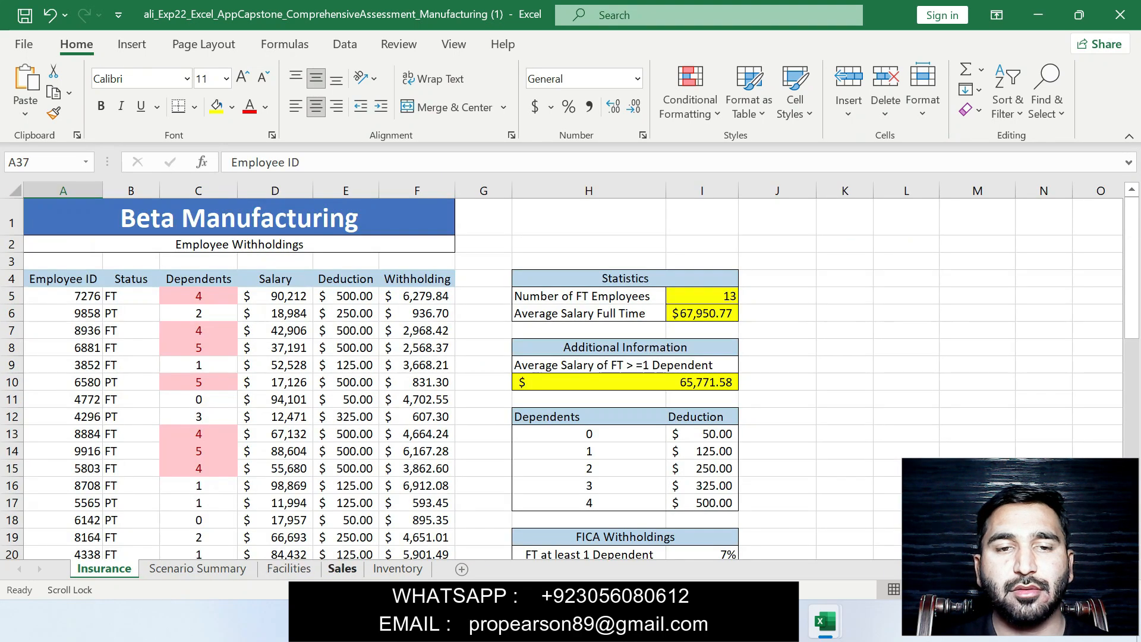
pyautogui.click(1119, 15)
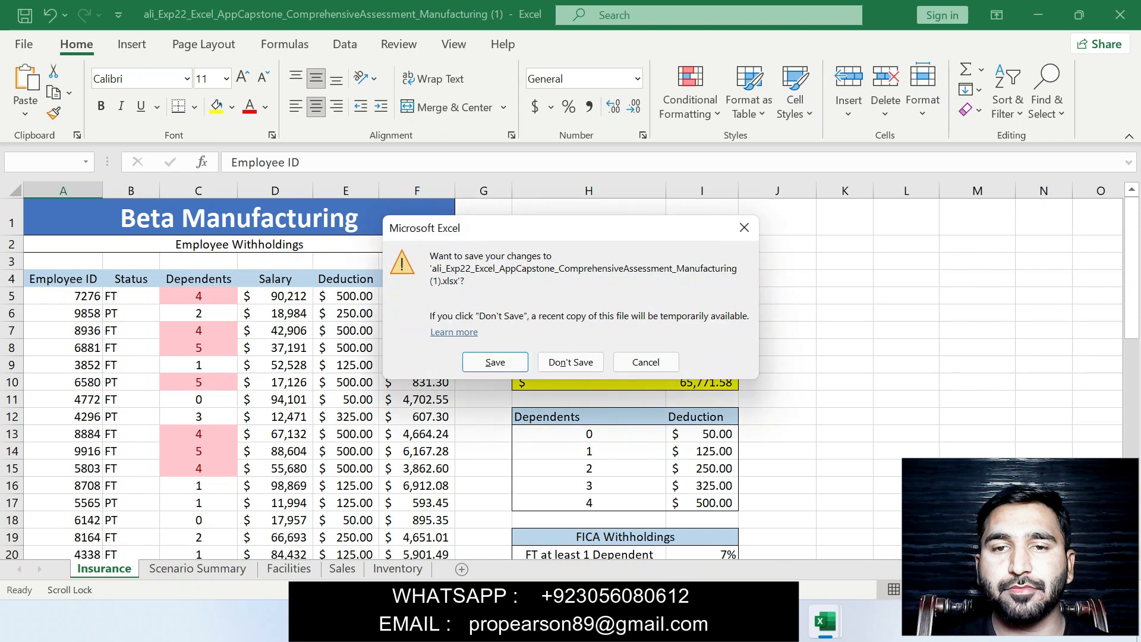
pyautogui.click(570, 362)
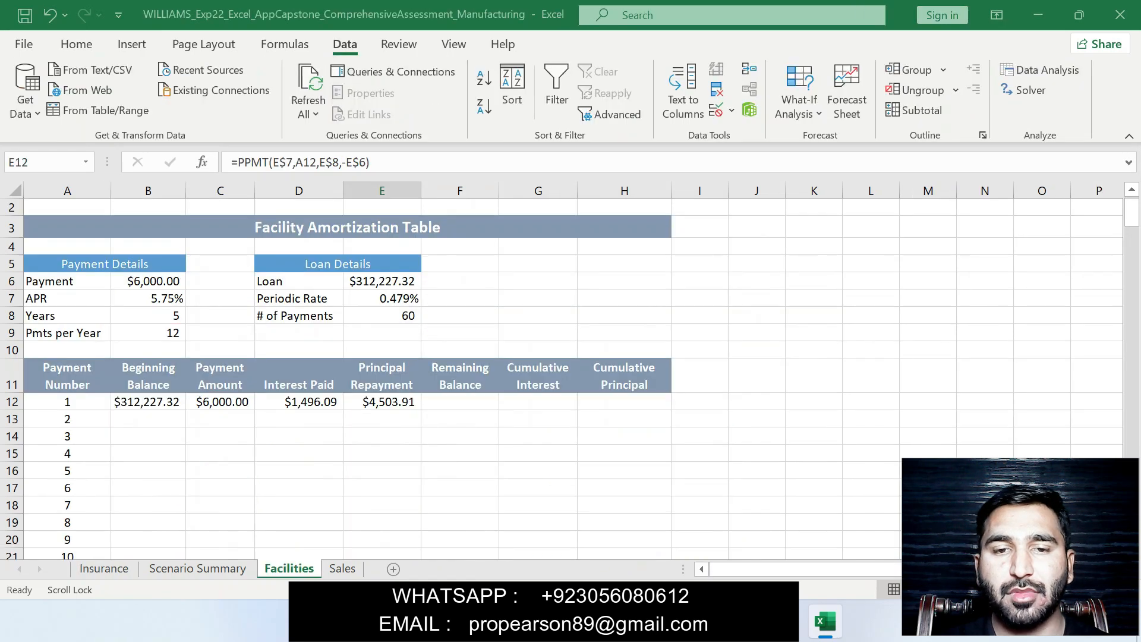
# Step: Enter the remaining balance formula =B12-E12 in cell F12 of the Facilities sheet, checking the step 16 instructions in Word
pyautogui.click(459, 401)
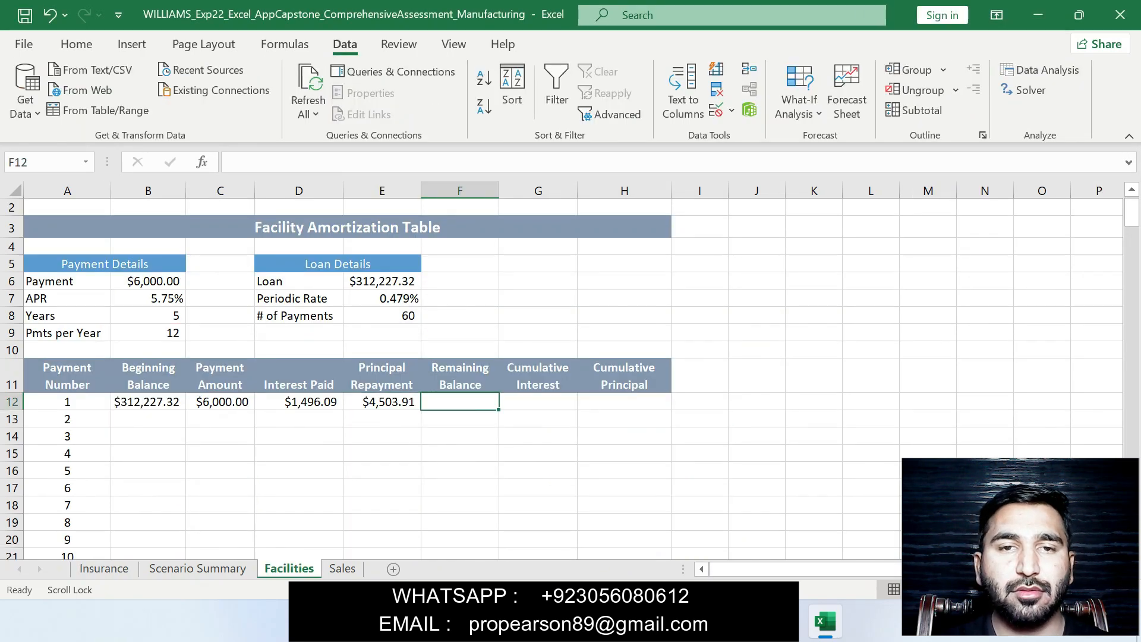
pyautogui.click(786, 621)
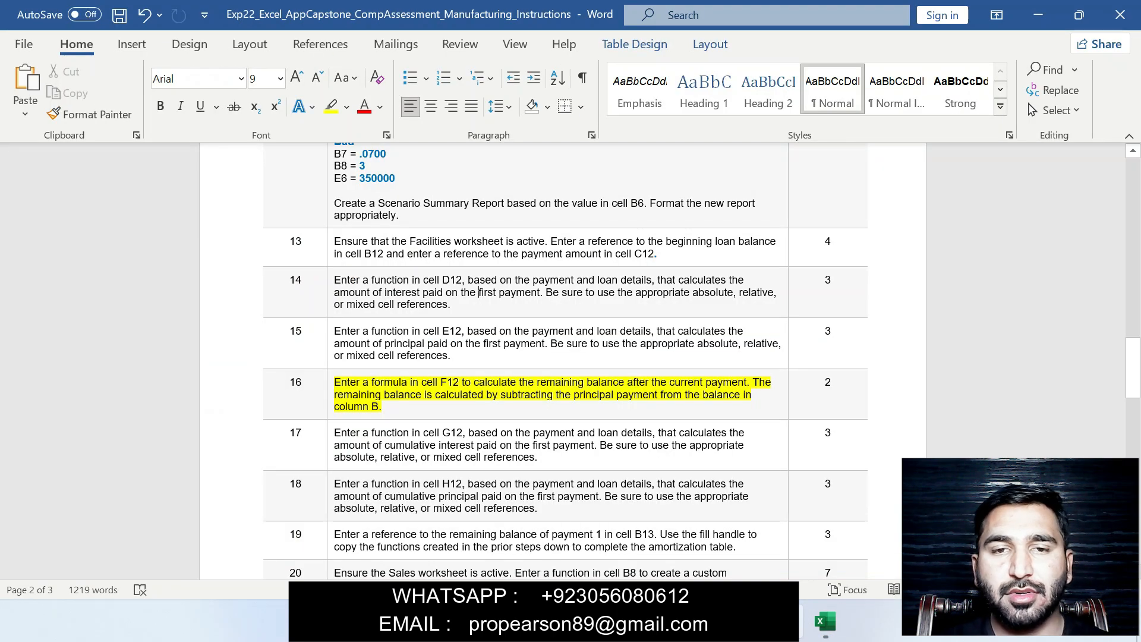
pyautogui.click(825, 621)
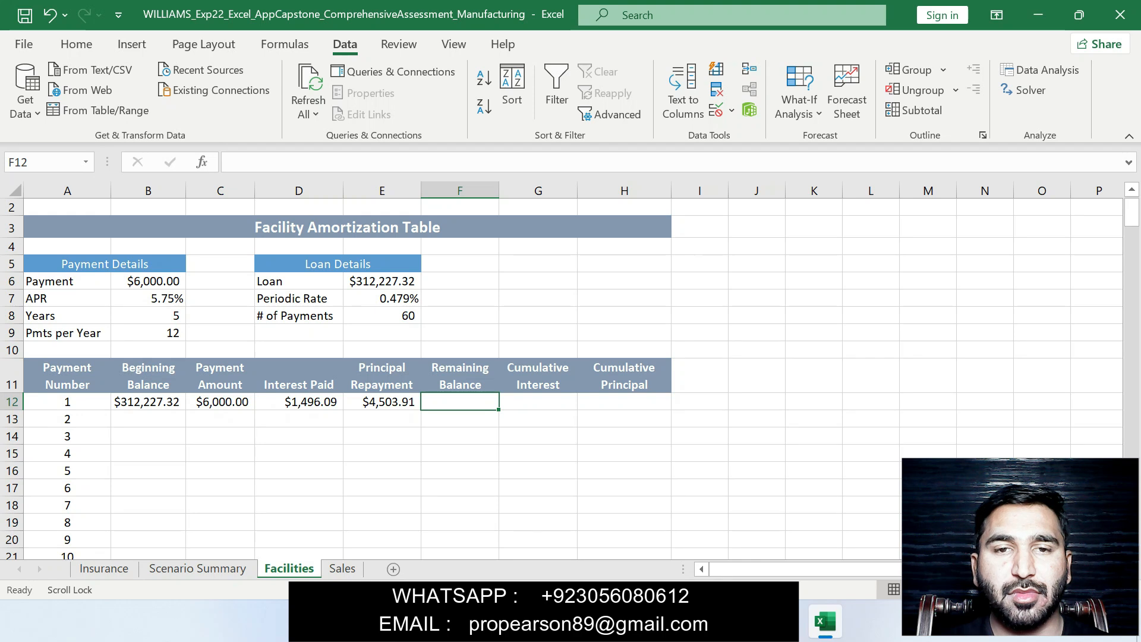
pyautogui.write('=')
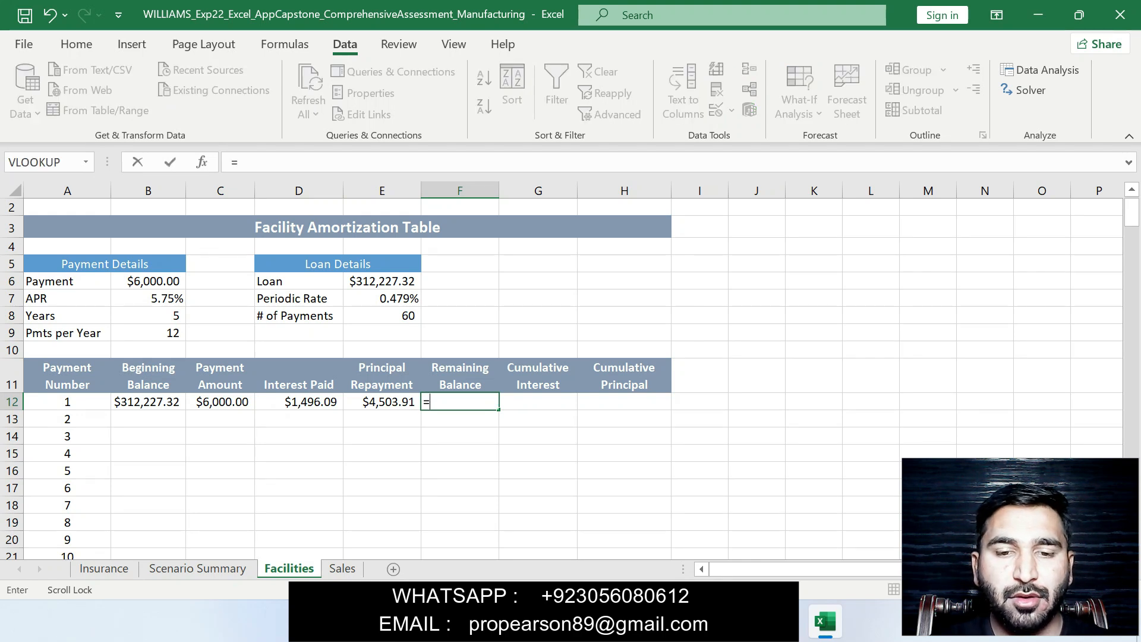
pyautogui.write('B12')
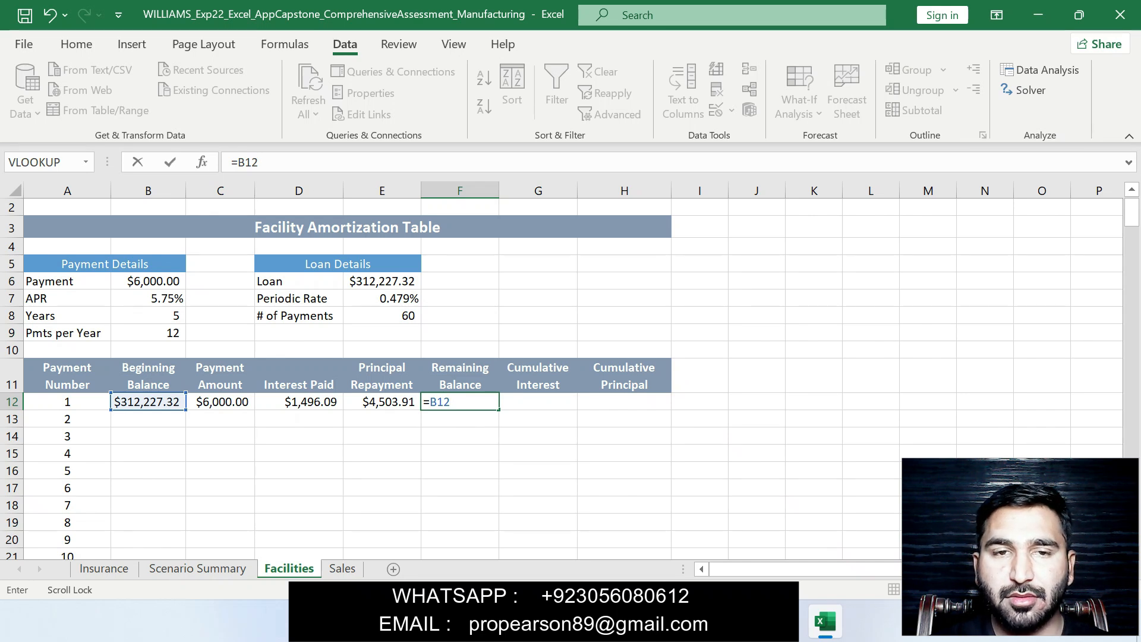
pyautogui.write('-')
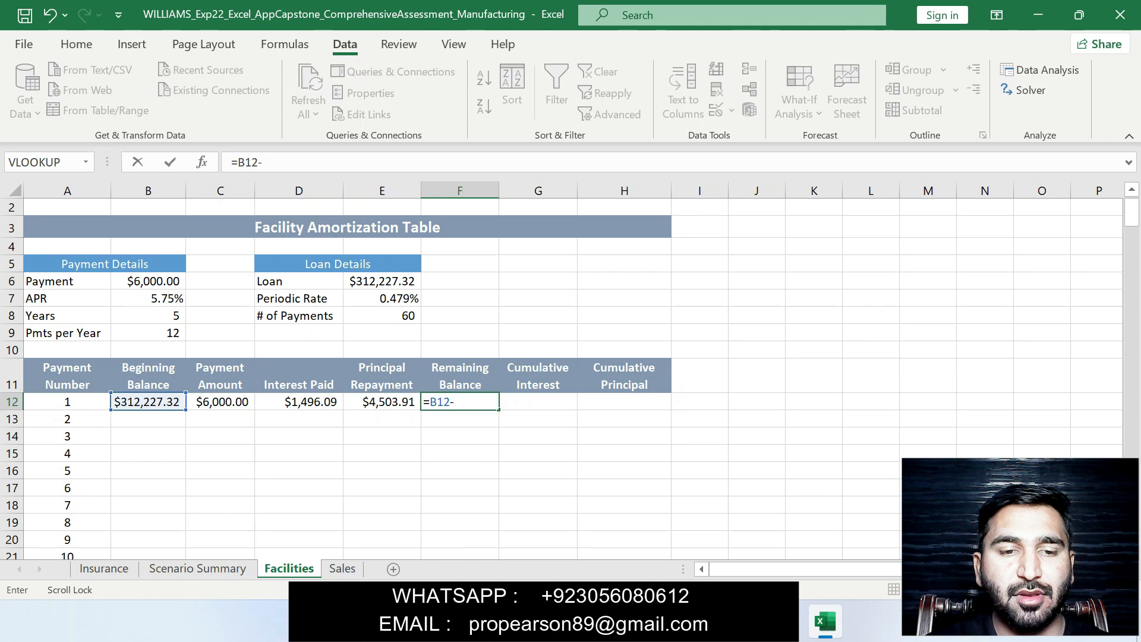
pyautogui.write('E12')
pyautogui.press('Return')
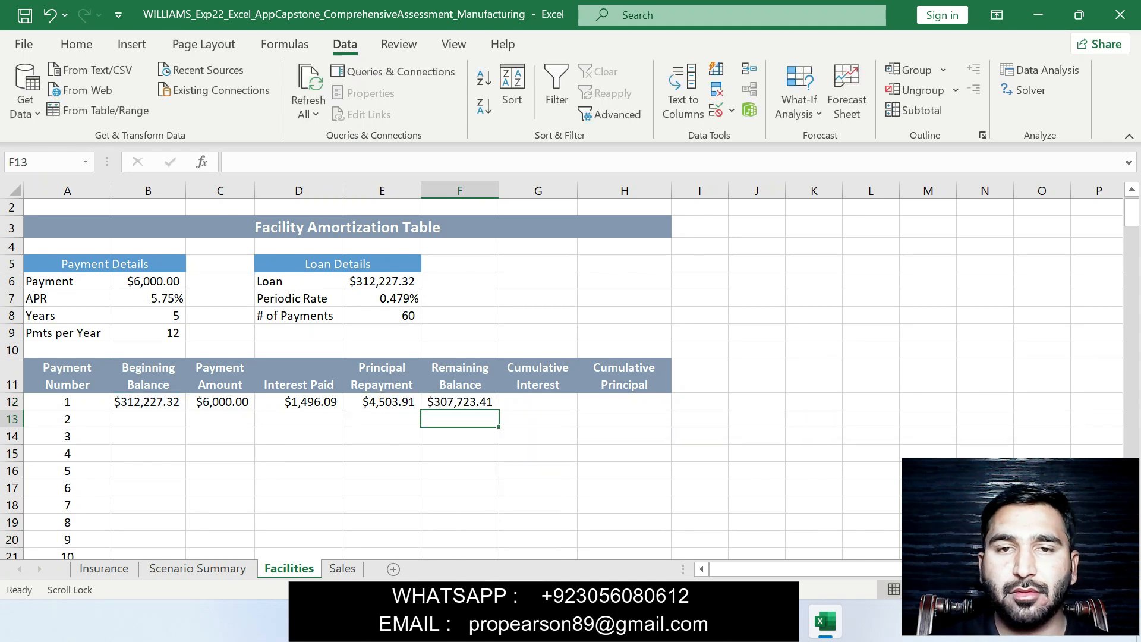
pyautogui.moveTo(459, 376); pyautogui.dragTo(460, 402)
pyautogui.click(498, 405)
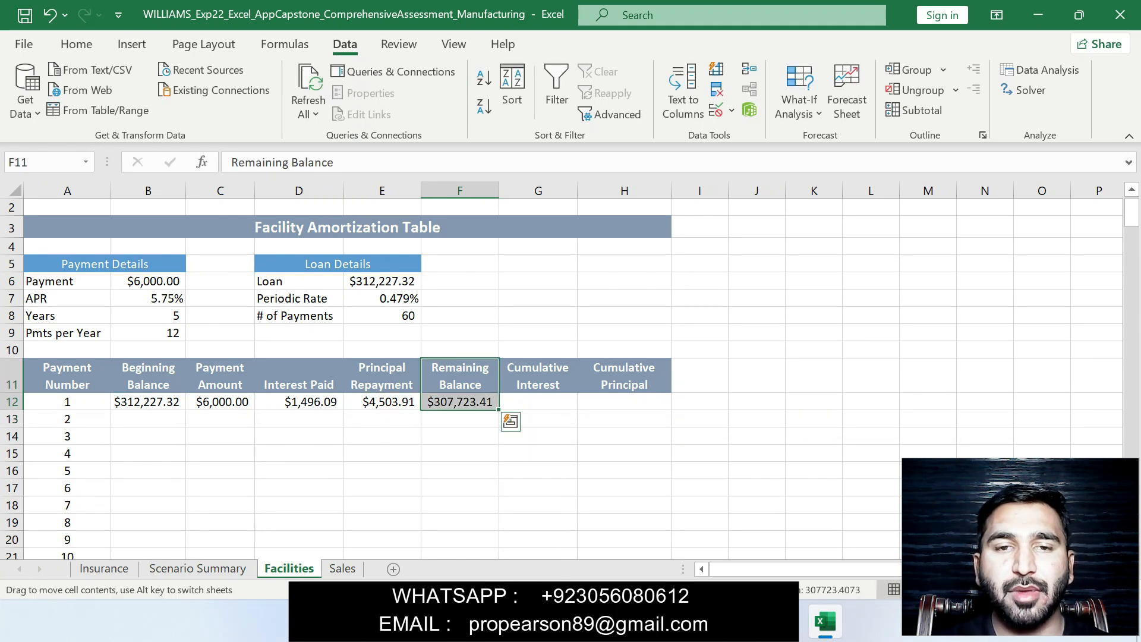
# Step: Switch to the Word instructions, highlight the step 17 text in yellow and return to the Excel workbook
pyautogui.hotkey('alt', 'Tab')
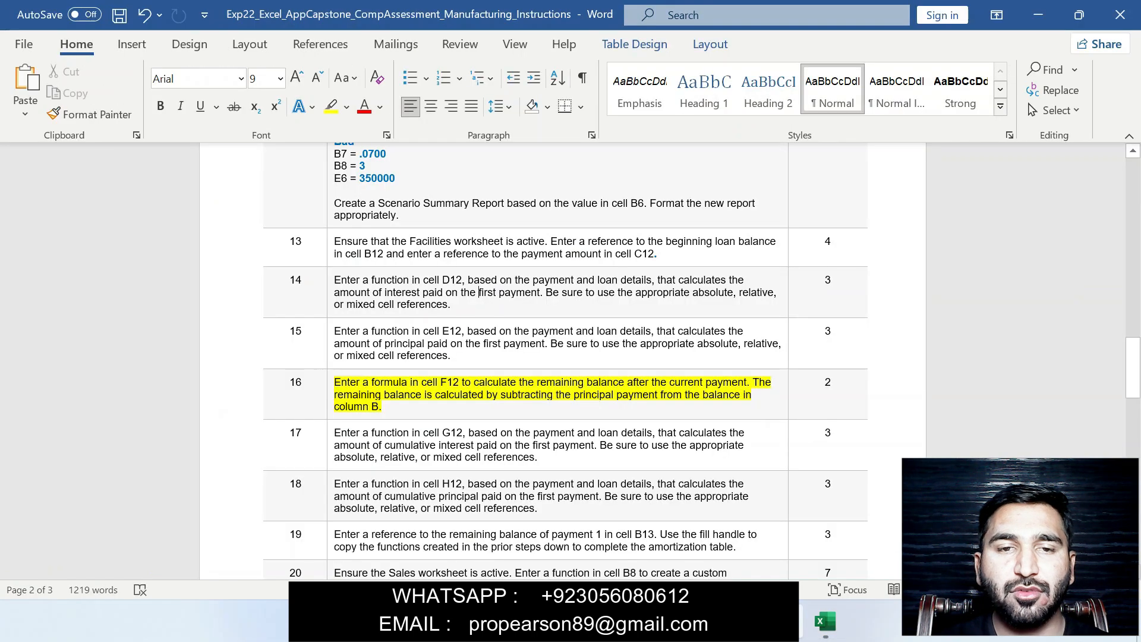
pyautogui.moveTo(335, 433); pyautogui.dragTo(552, 458)
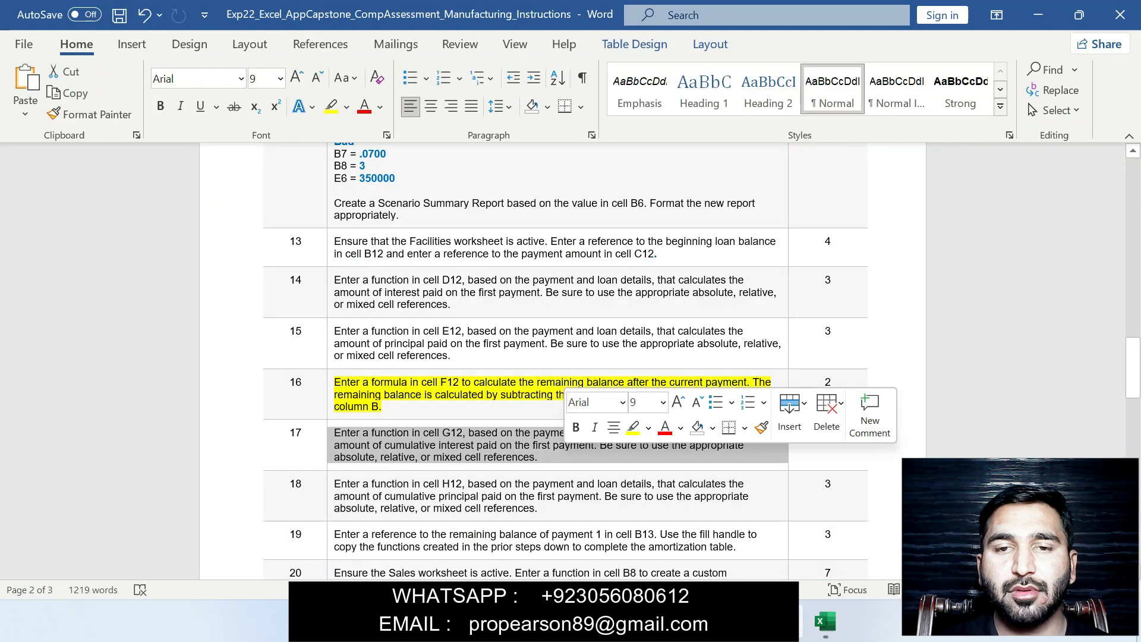
pyautogui.click(631, 427)
pyautogui.moveTo(1133, 366)
pyautogui.mouseDown()
pyautogui.moveTo(1132, 381)
pyautogui.moveTo(1133, 366)
pyautogui.mouseUp()
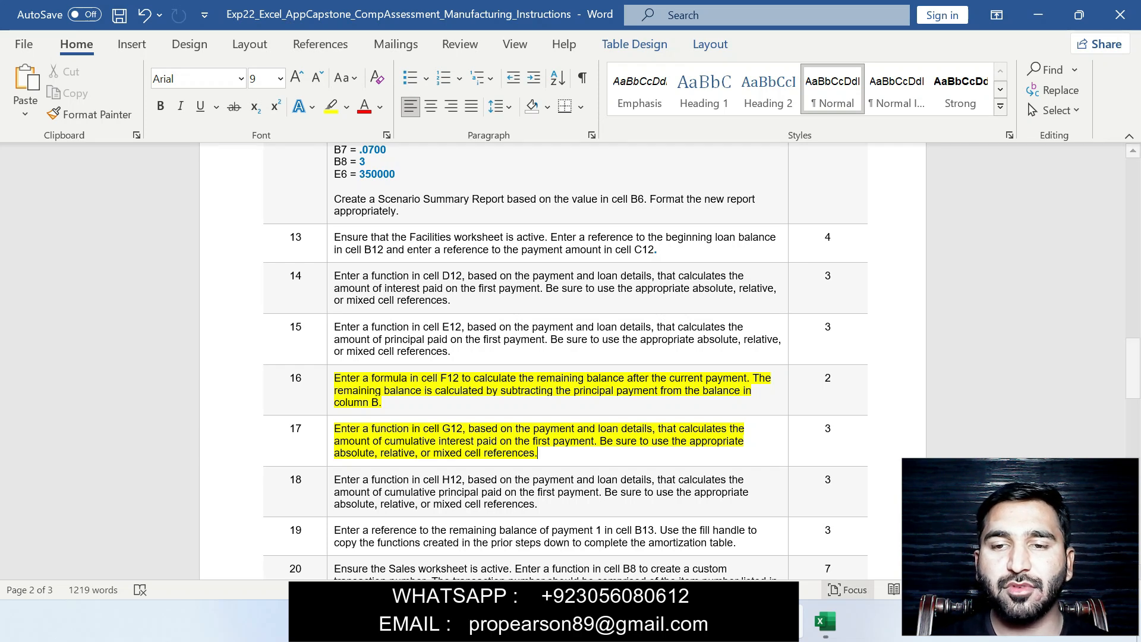
pyautogui.hotkey('alt', 'Tab')
pyautogui.click(538, 402)
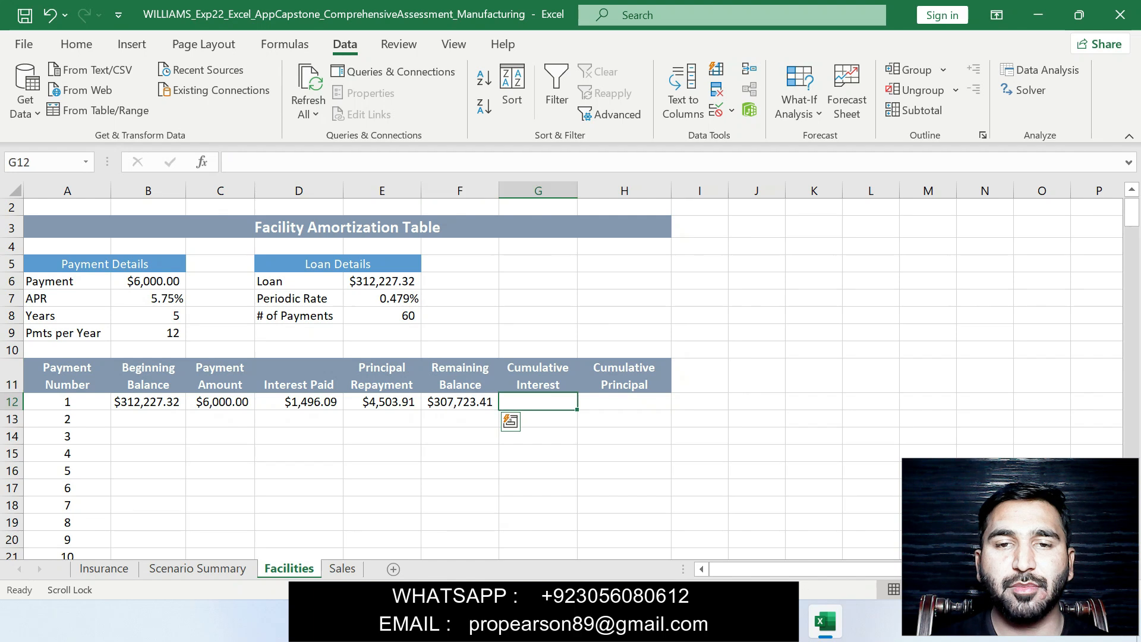
pyautogui.doubleClick(538, 402)
pyautogui.write('=')
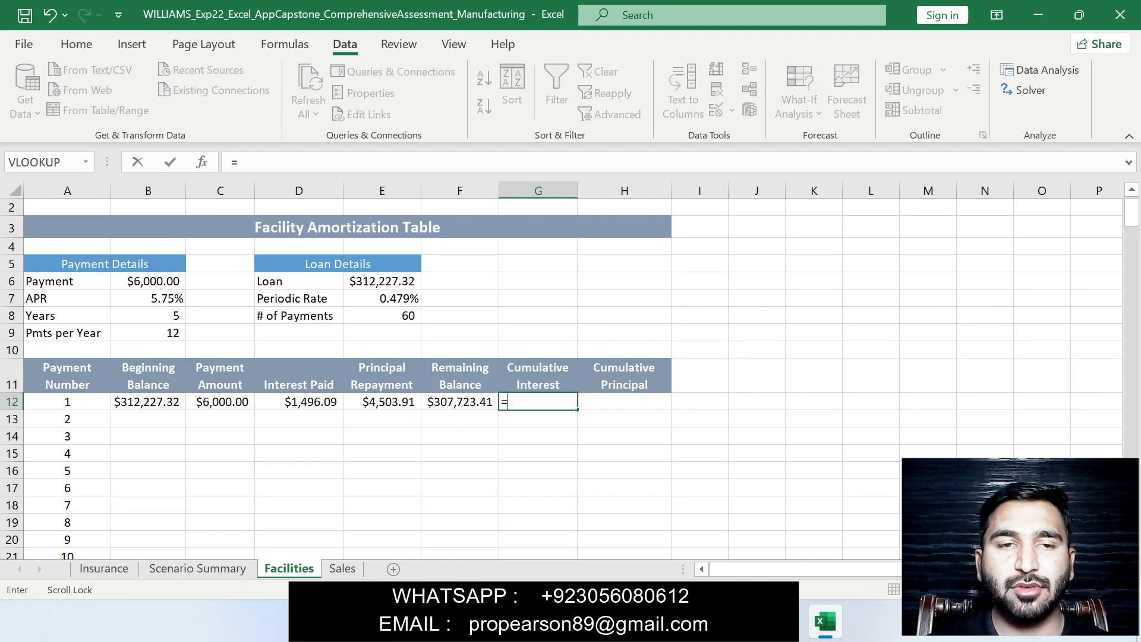
pyautogui.write('-C')
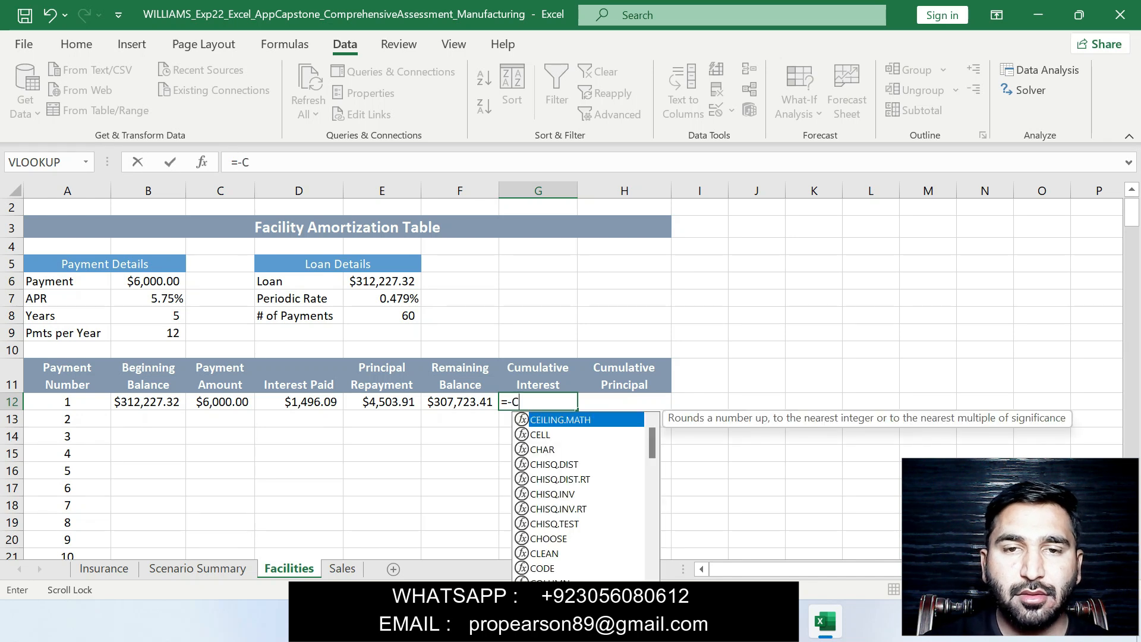
pyautogui.write('U')
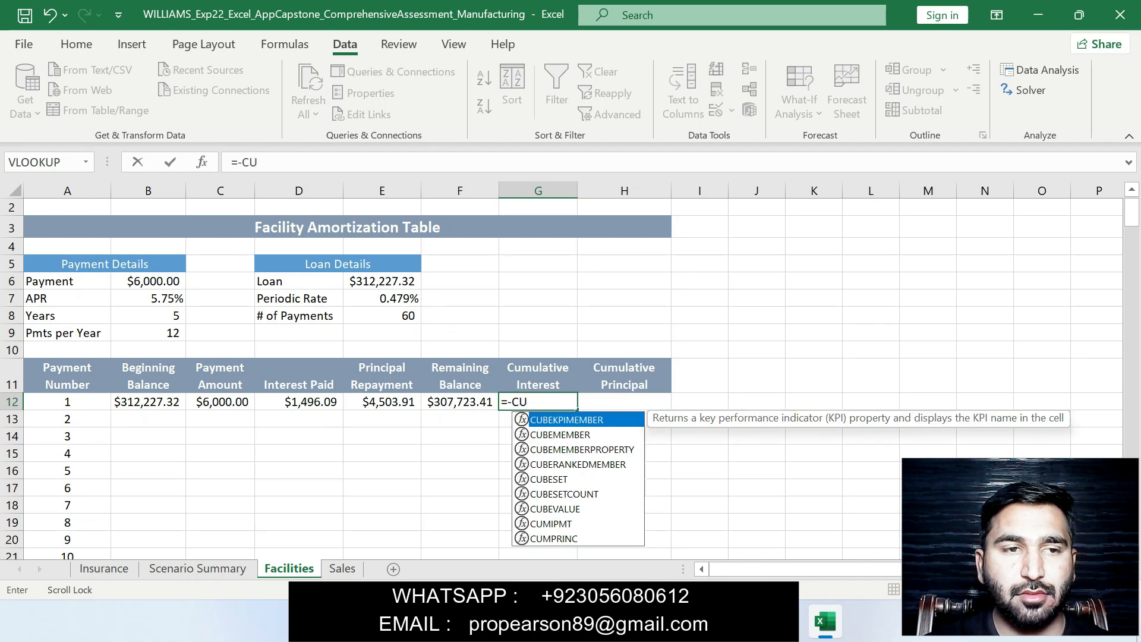
pyautogui.write('M')
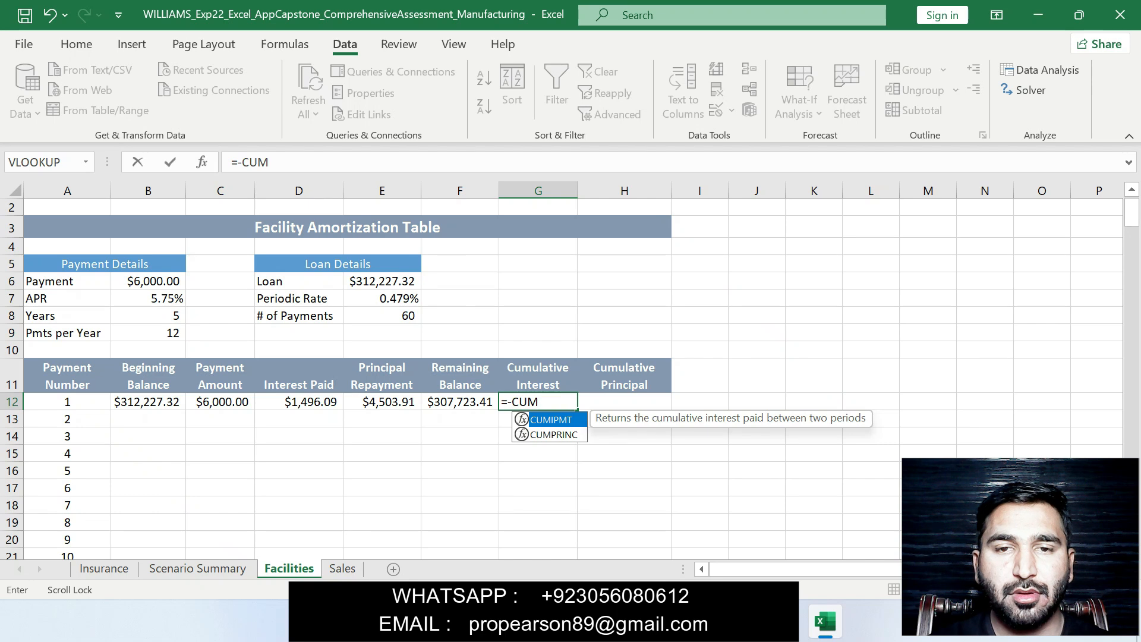
pyautogui.press('Down')
pyautogui.press('Tab')
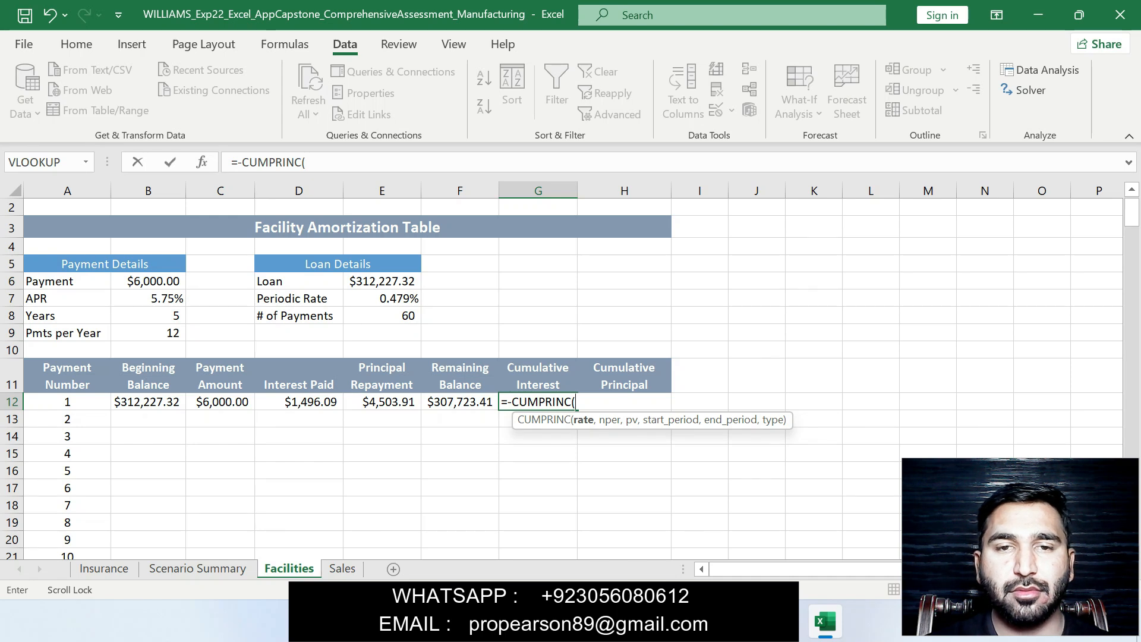
pyautogui.press('Left')
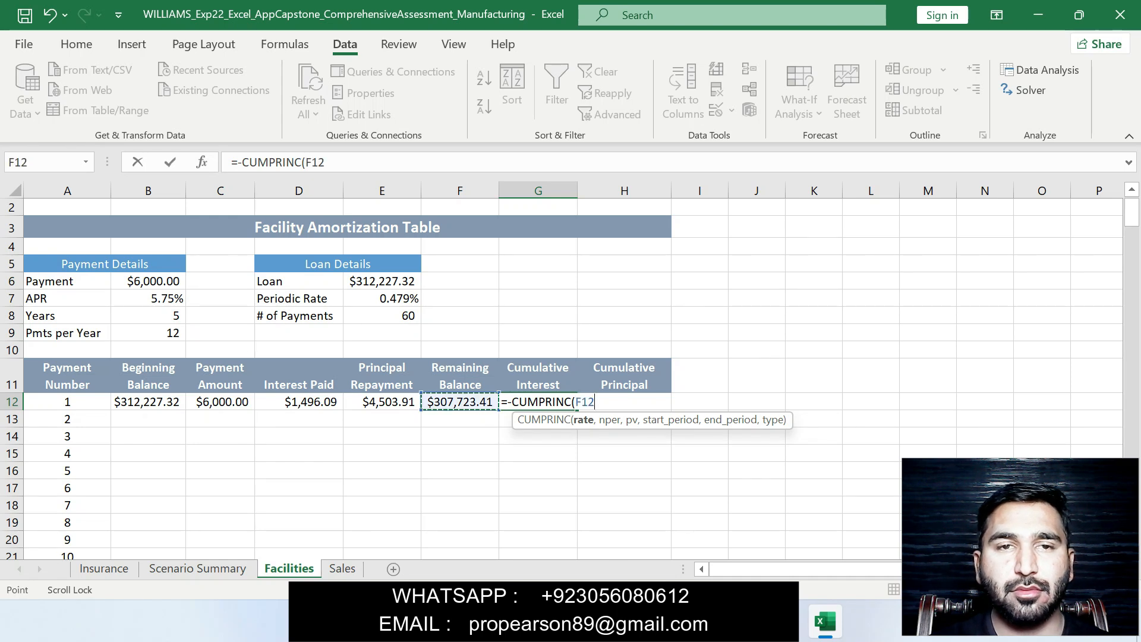
pyautogui.hotkey('ctrl', 'z')
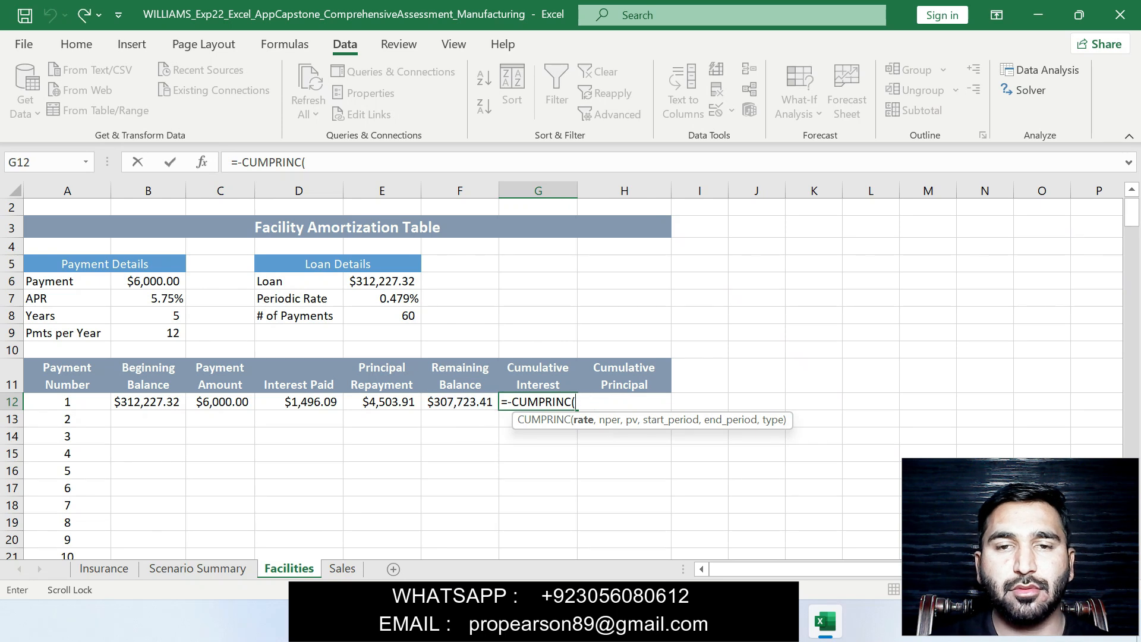
pyautogui.moveTo(309, 162); pyautogui.dragTo(230, 162)
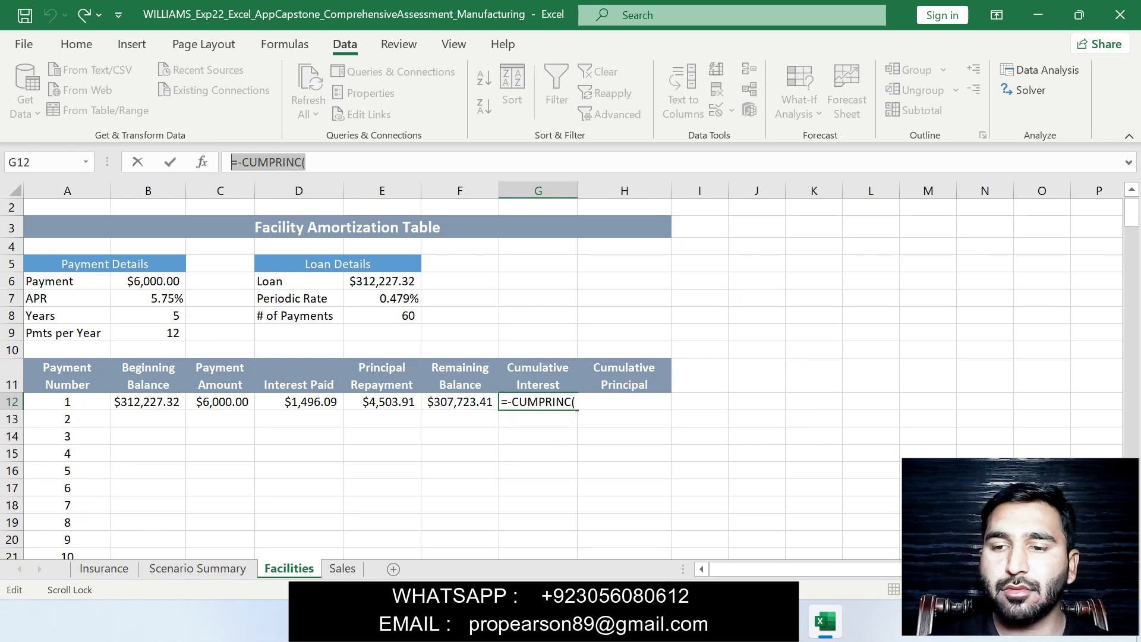
pyautogui.press('BackSpace')
pyautogui.click(460, 402)
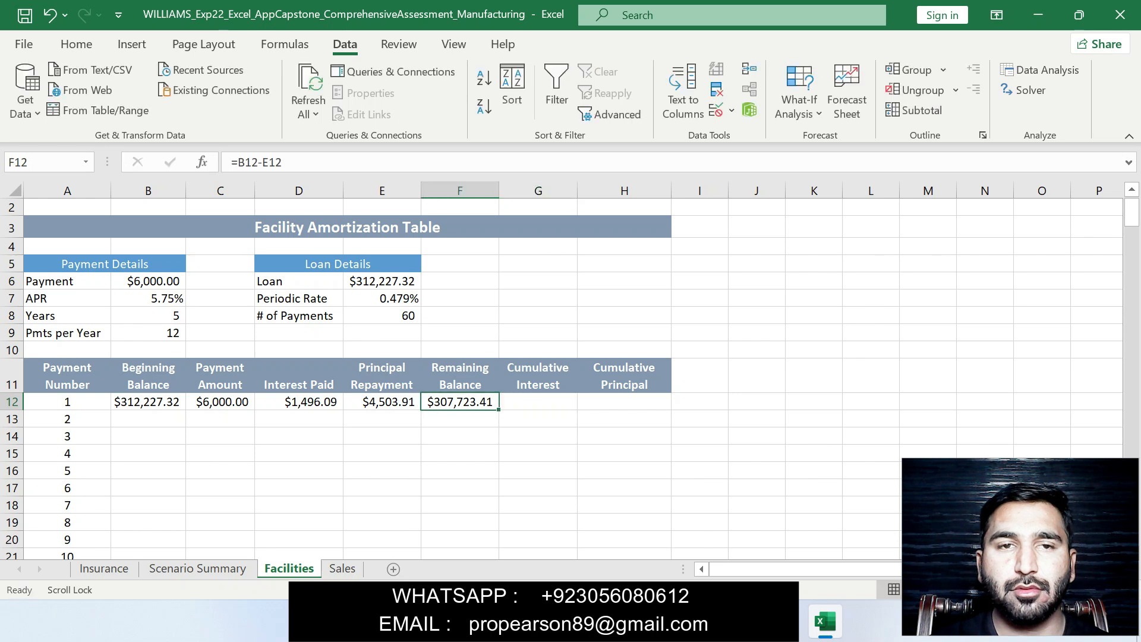
# Step: Enter the cumulative interest formula =-CUMIPMT(E$7,E$8,E$6,A12,$A$71,0) in cell G12 of the Facilities sheet
pyautogui.click(538, 403)
pyautogui.write('=')
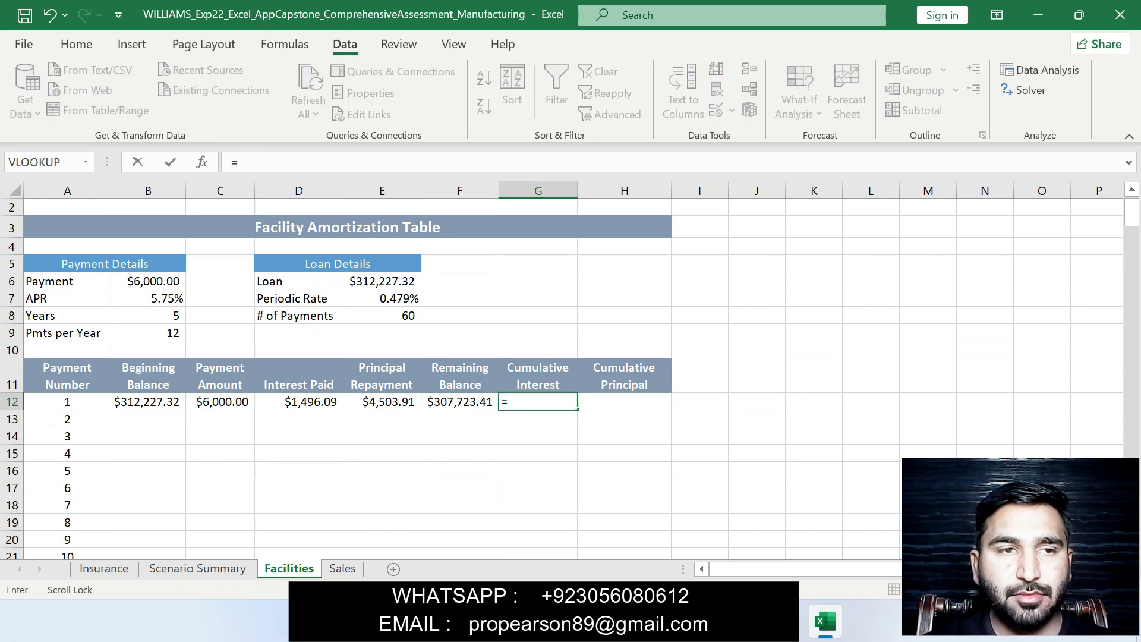
pyautogui.write('-')
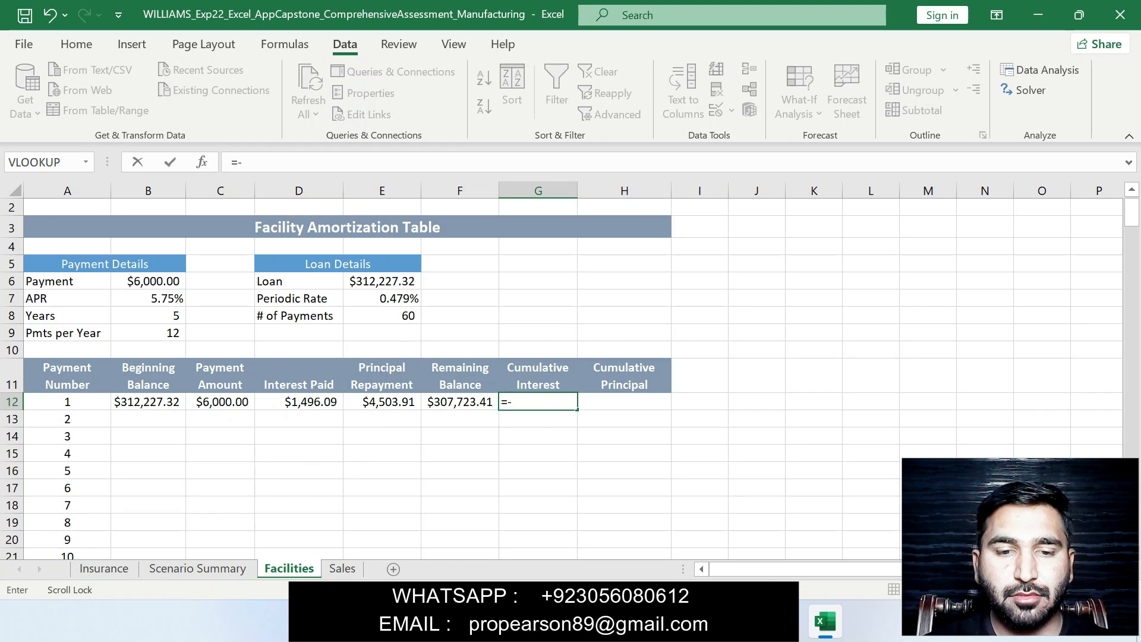
pyautogui.write('CUM')
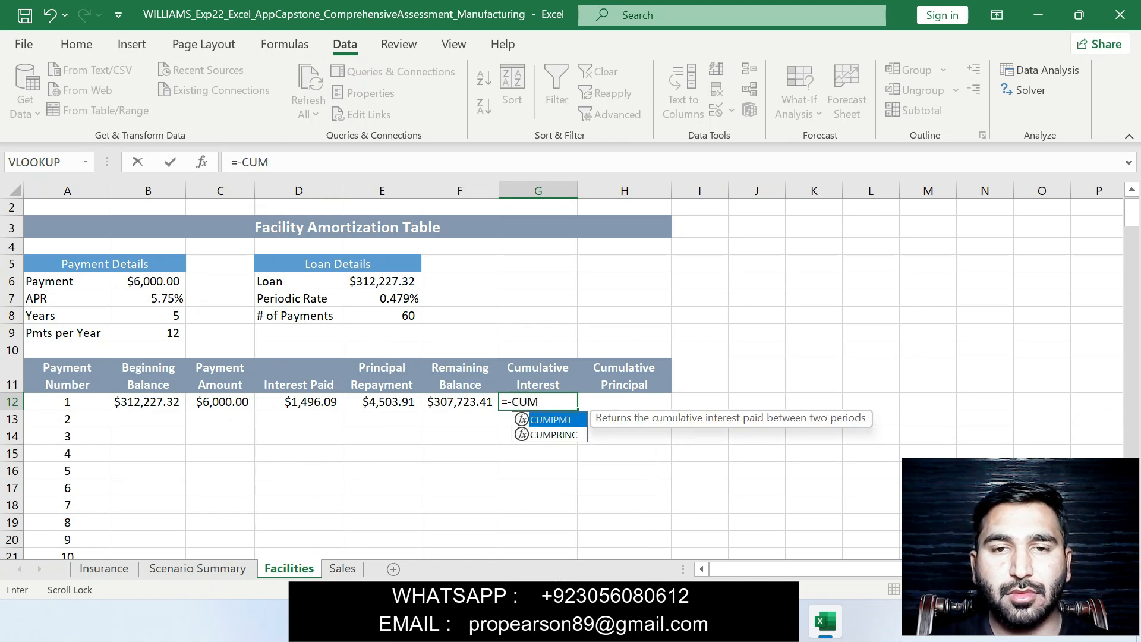
pyautogui.press('Tab')
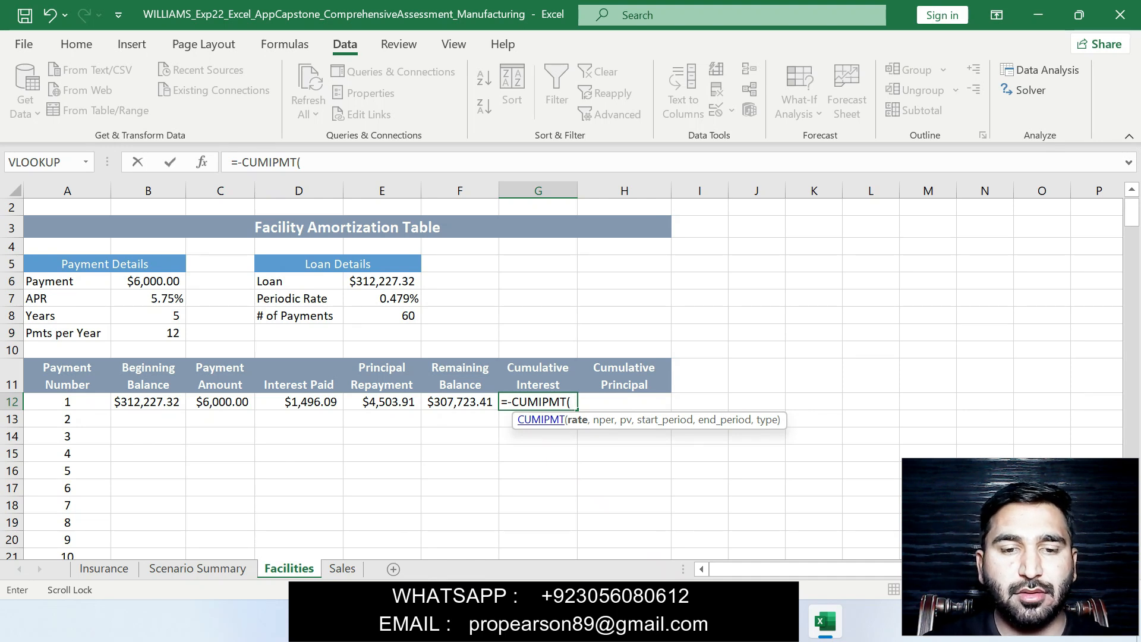
pyautogui.write('E$')
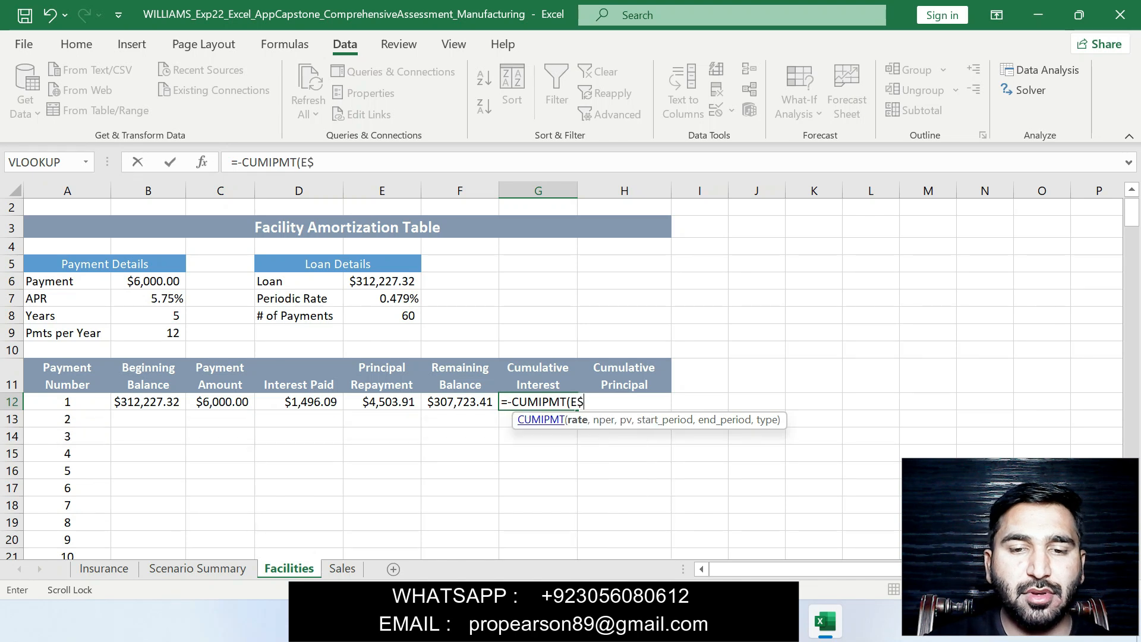
pyautogui.write('7,')
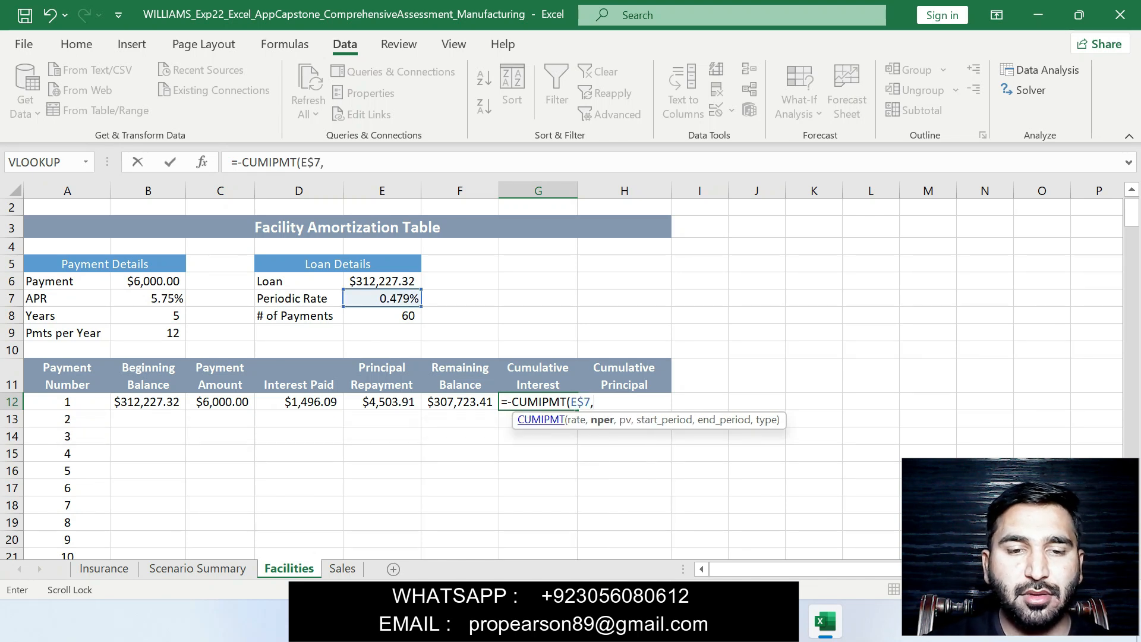
pyautogui.write('E$')
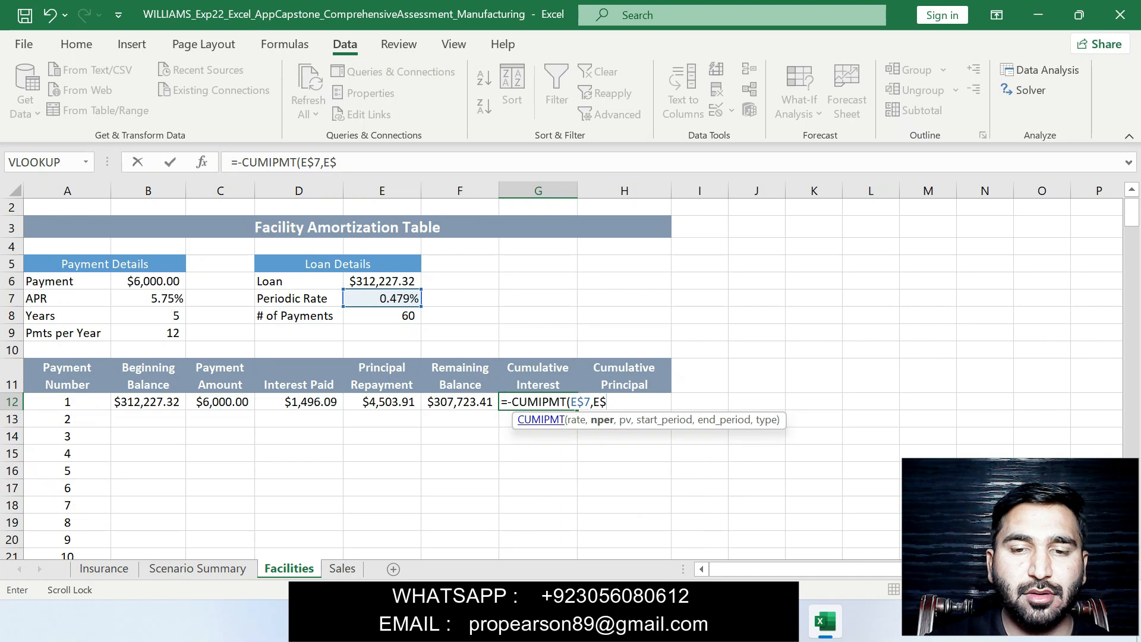
pyautogui.write('8,E')
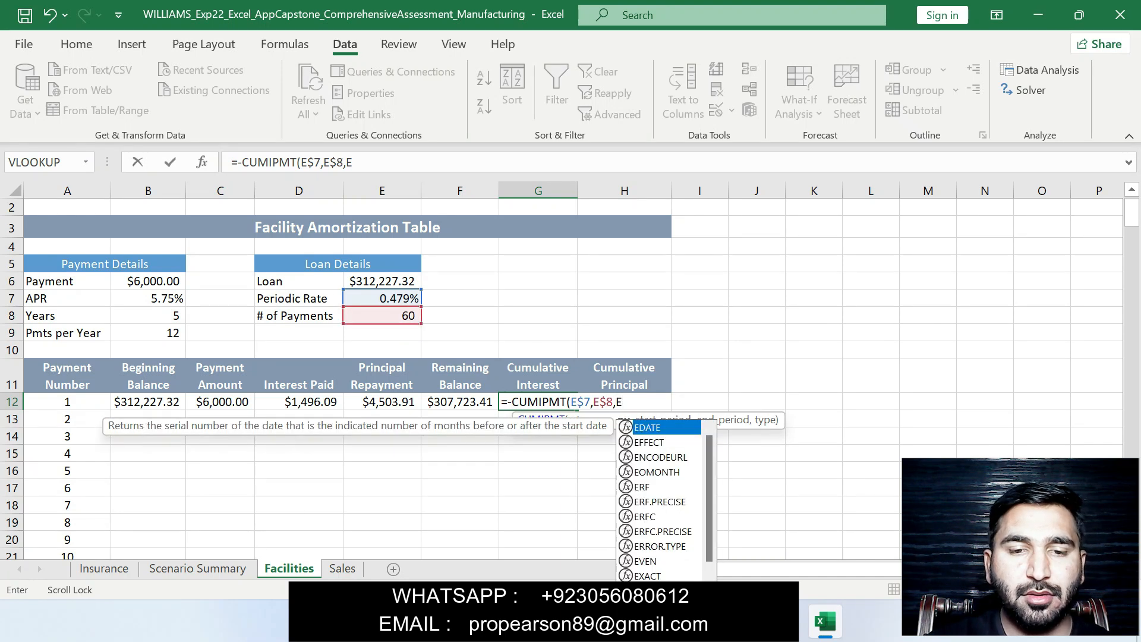
pyautogui.write('$6,A')
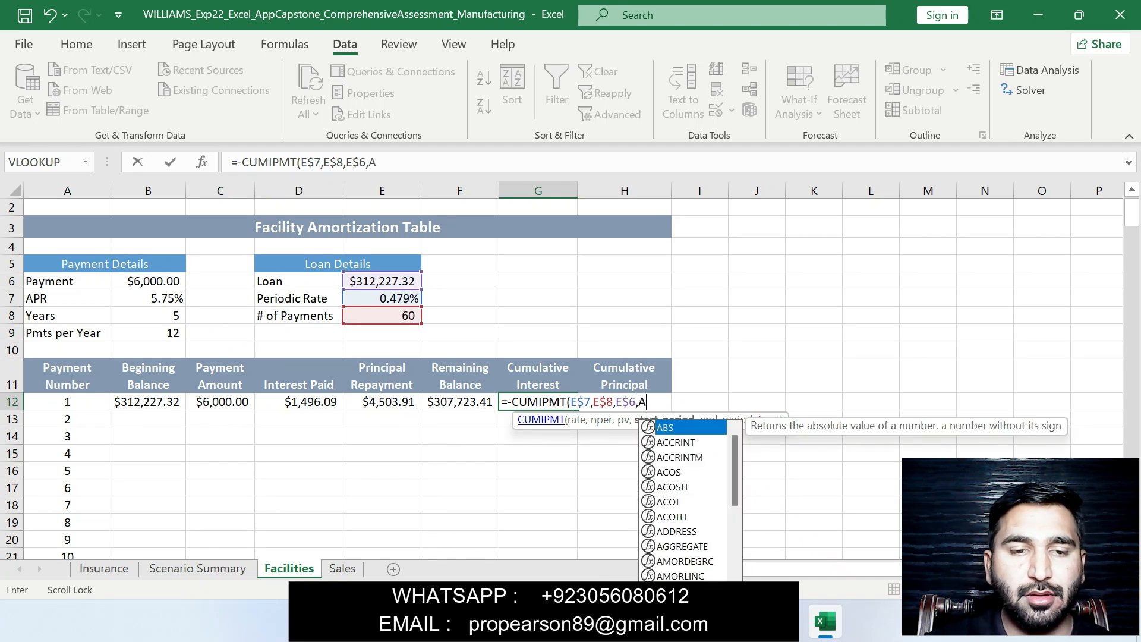
pyautogui.write('12,')
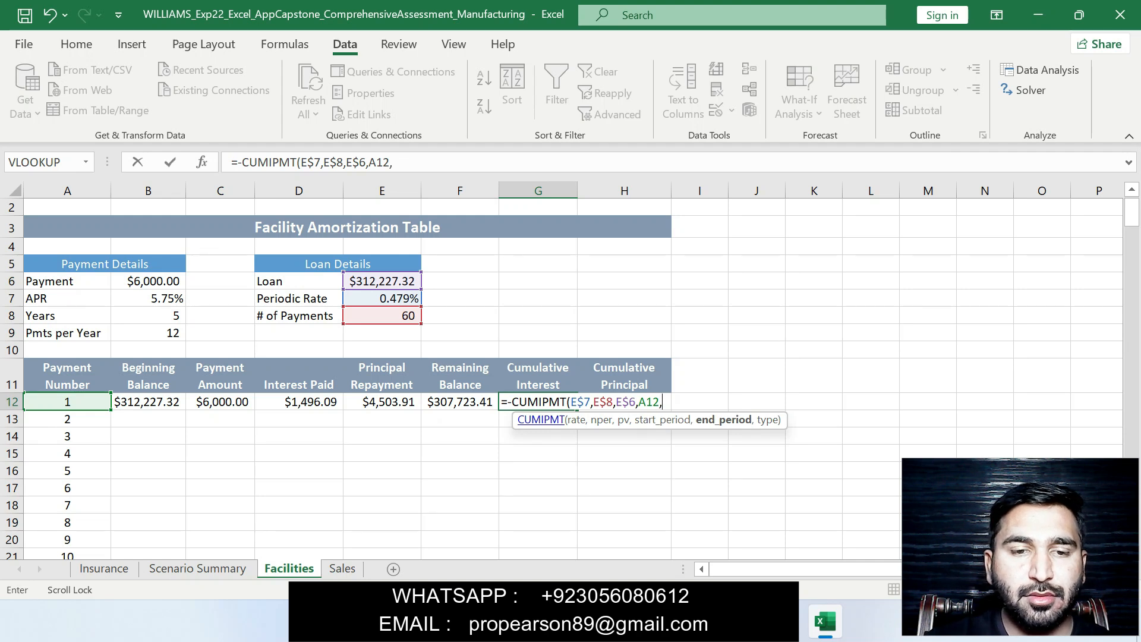
pyautogui.write('$')
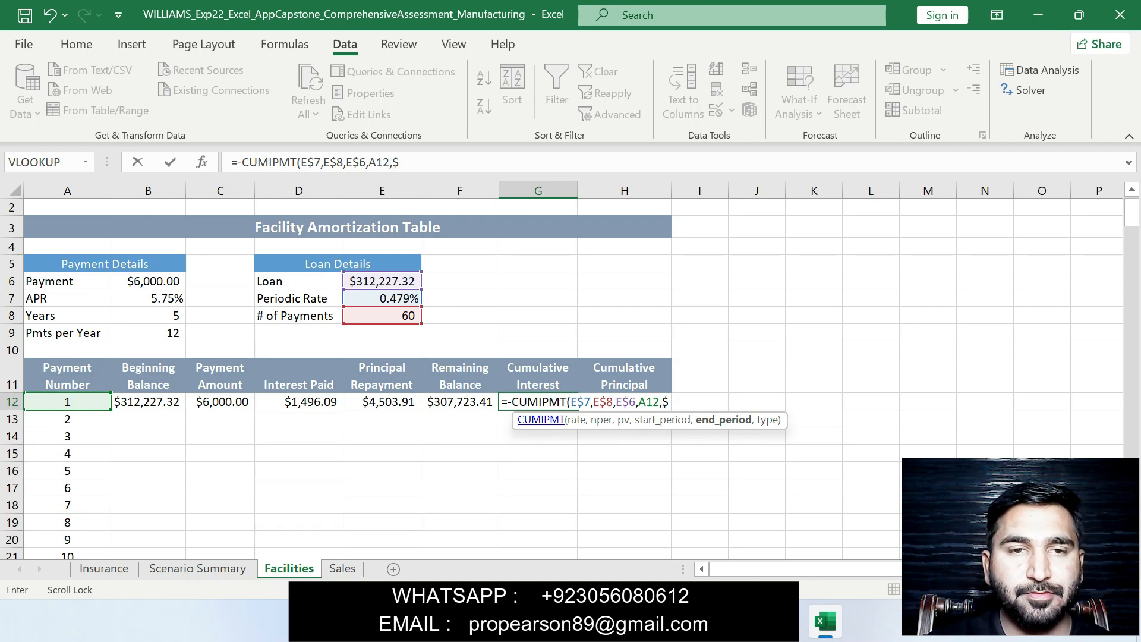
pyautogui.write('A')
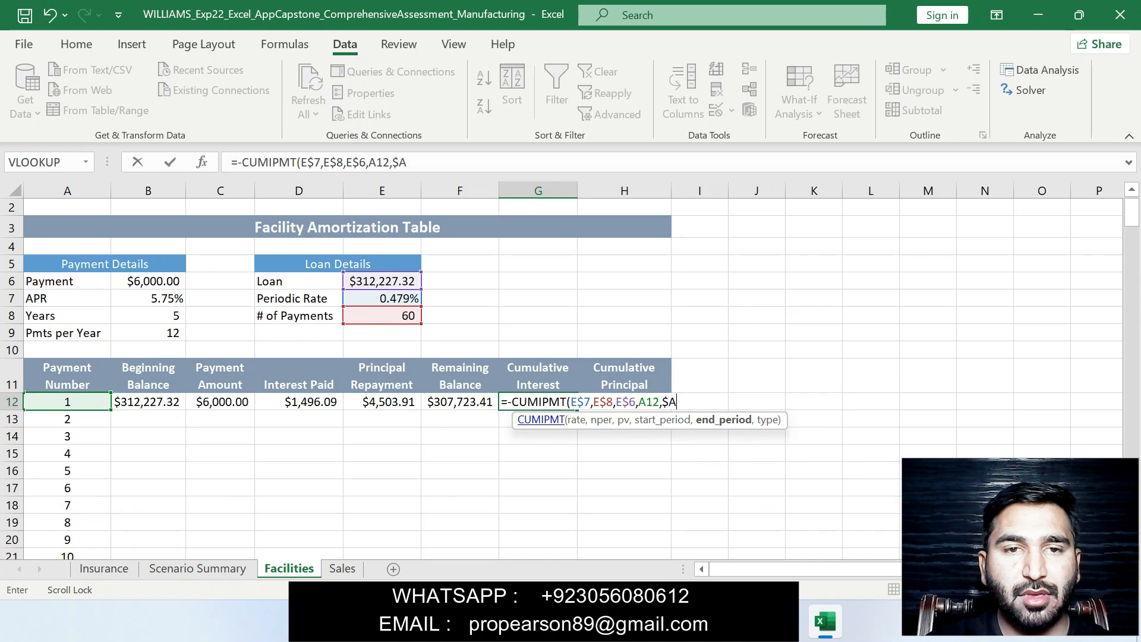
pyautogui.write('$')
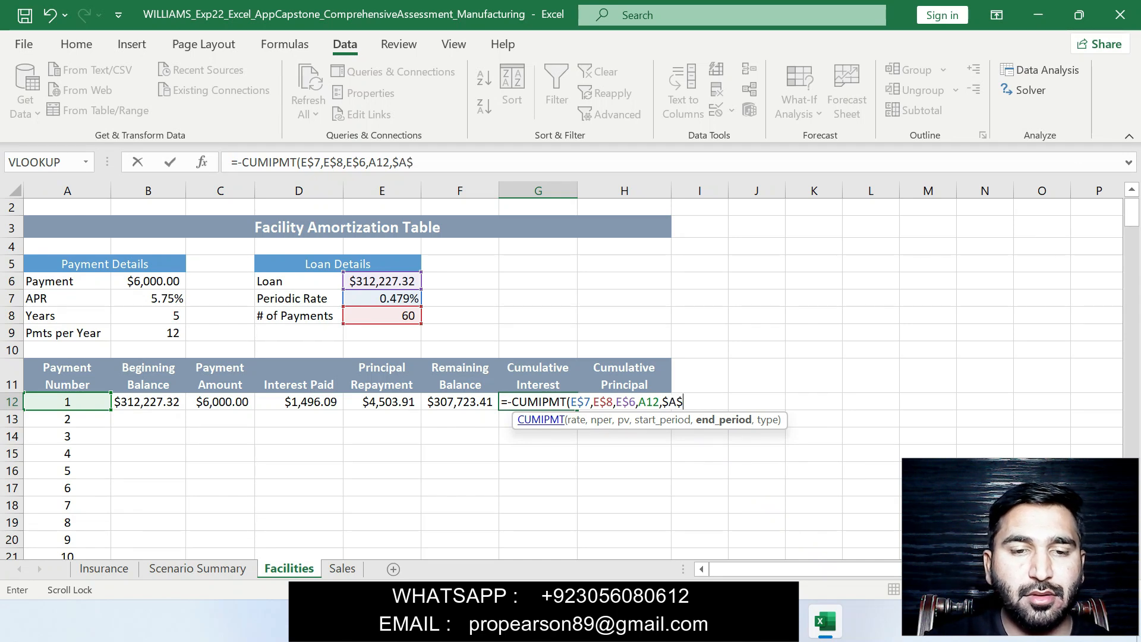
pyautogui.write('71,0')
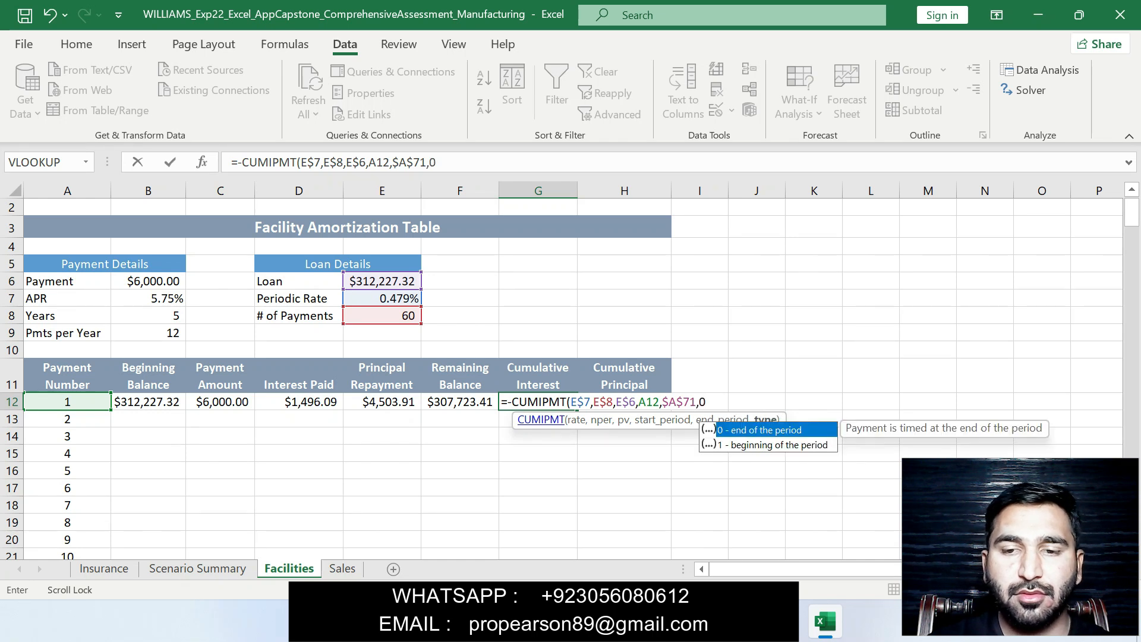
pyautogui.write(')')
pyautogui.press('Return')
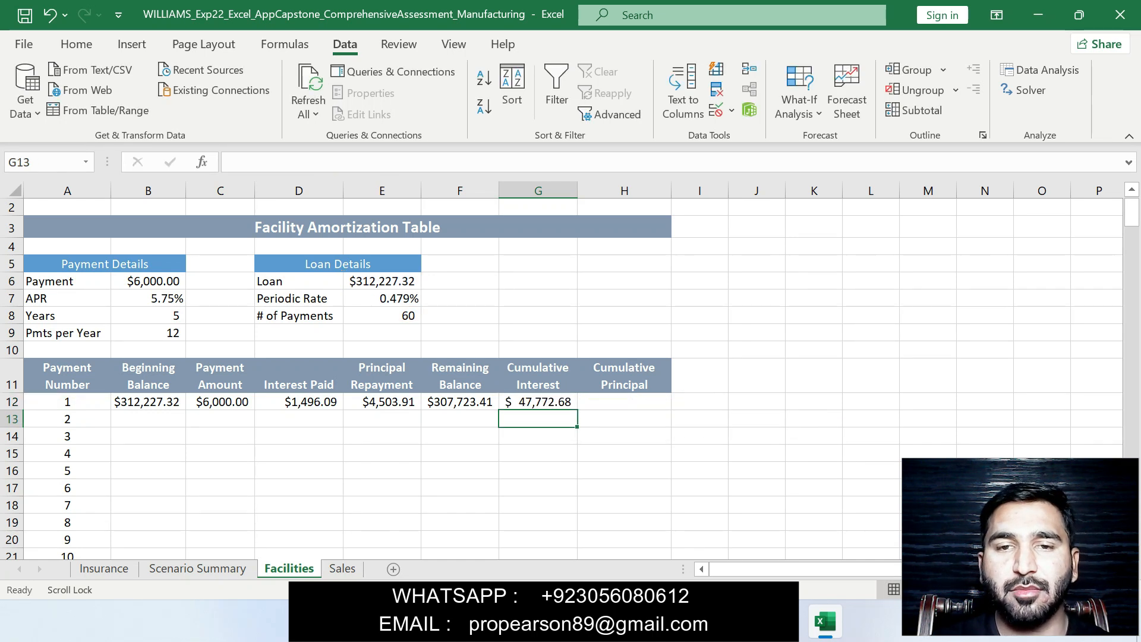
pyautogui.click(538, 401)
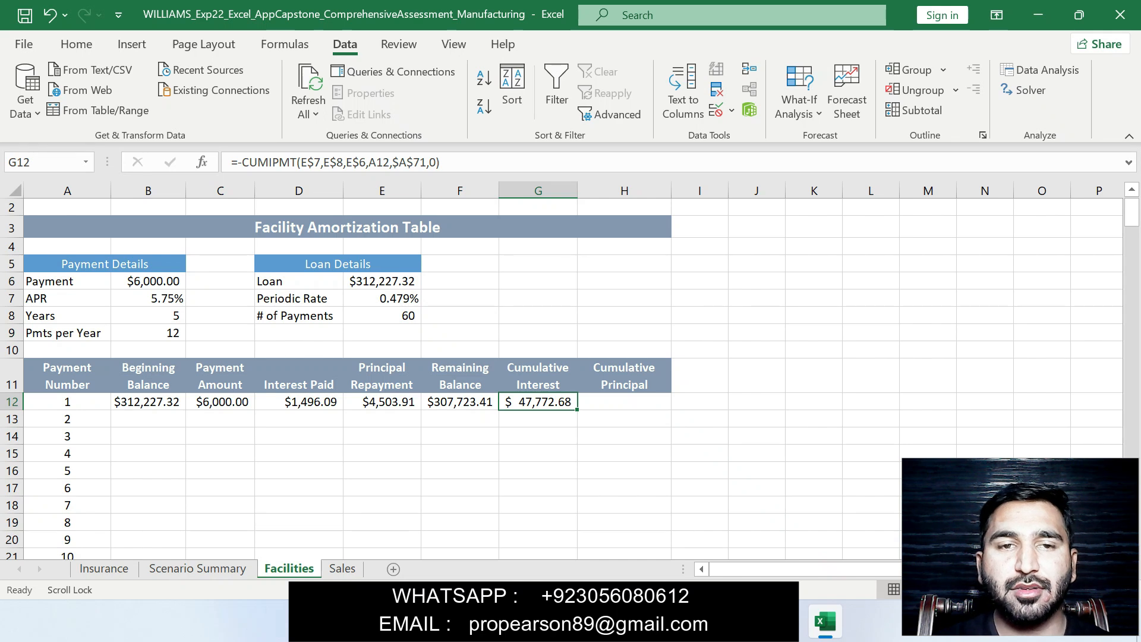
# Step: Switch to the Word instructions, highlight the step 18 text in yellow and return to the Excel workbook
pyautogui.hotkey('alt', 'Tab')
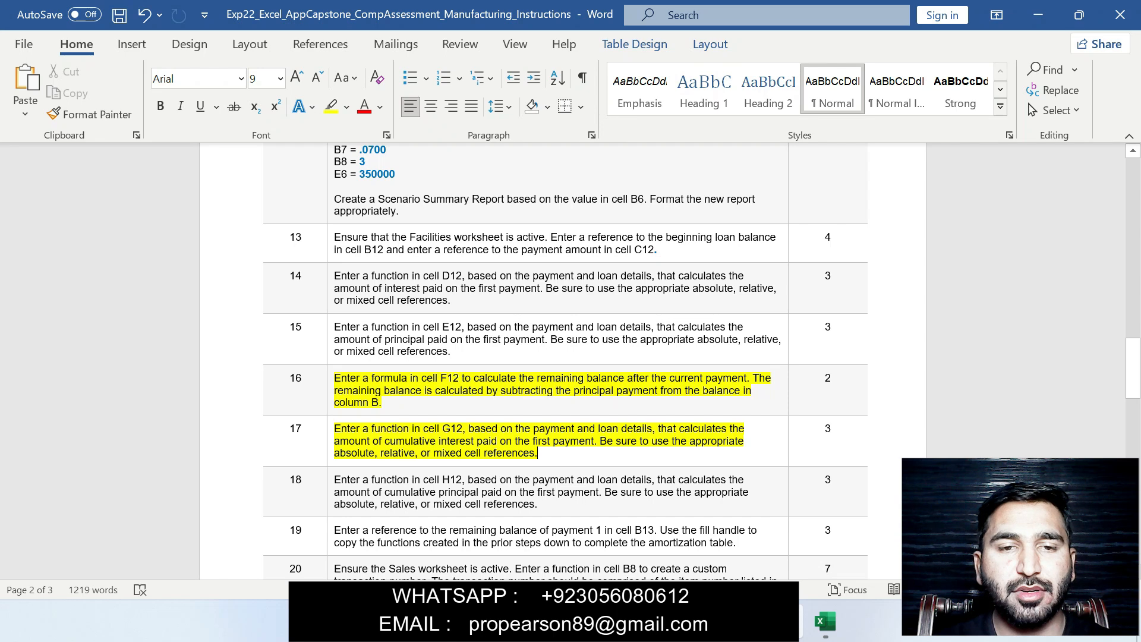
pyautogui.moveTo(334, 480); pyautogui.dragTo(548, 505)
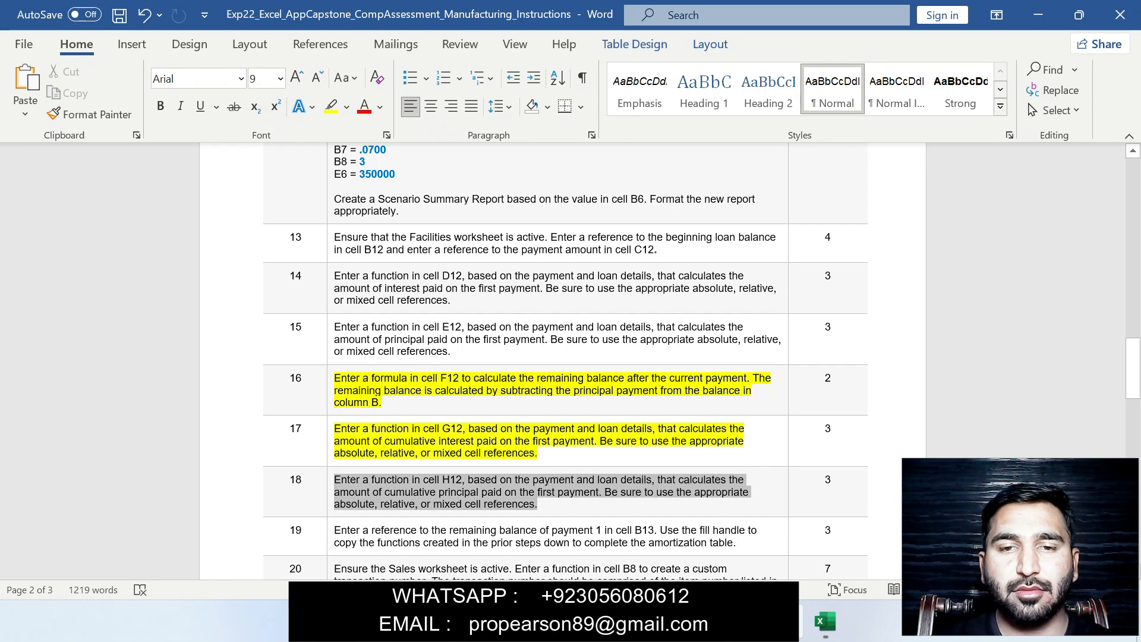
pyautogui.click(628, 474)
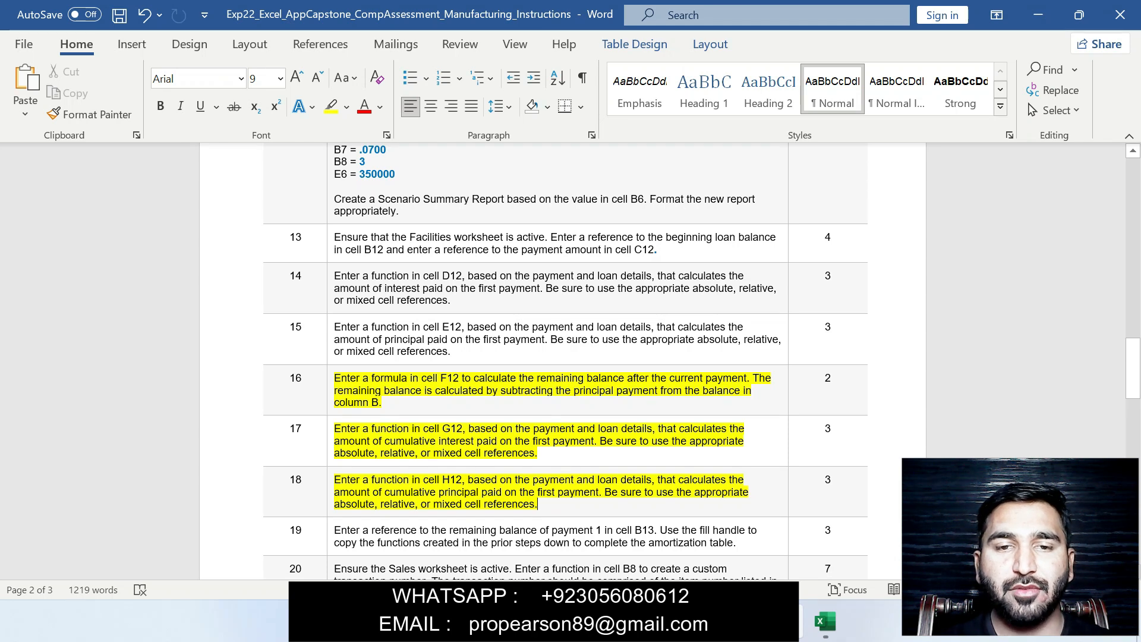
pyautogui.hotkey('alt', 'Tab')
# Step: Enter the cumulative principal formula =-CUMPRINC(E$7,E$8,E$6,A12,$A$71,0) in cell H12 of the Facilities sheet
pyautogui.click(623, 402)
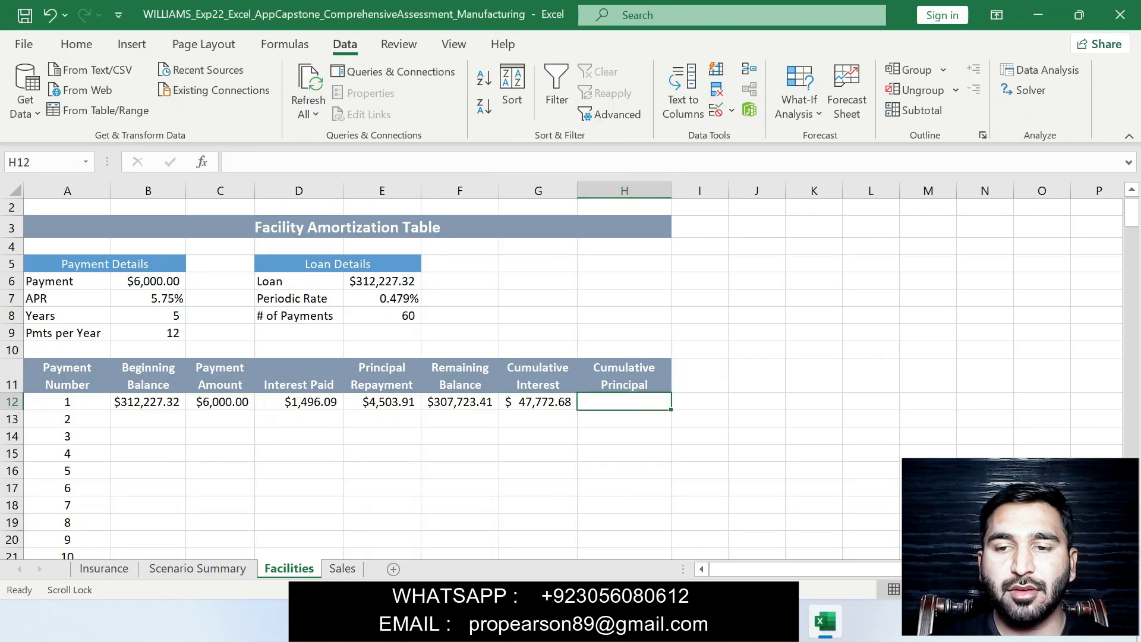
pyautogui.write('=')
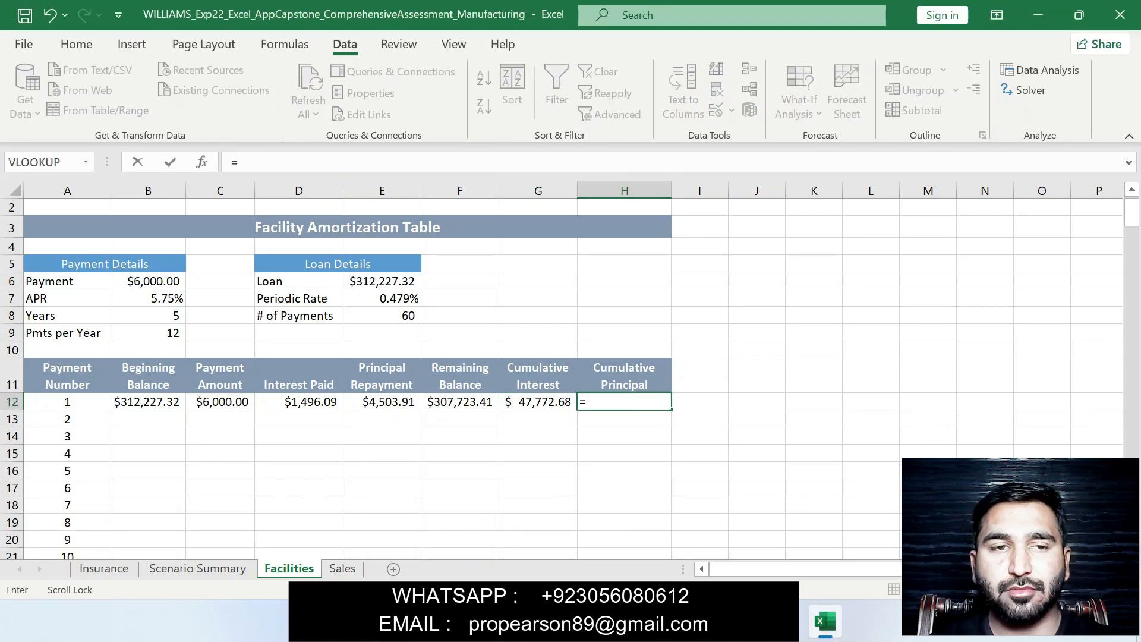
pyautogui.write('-C')
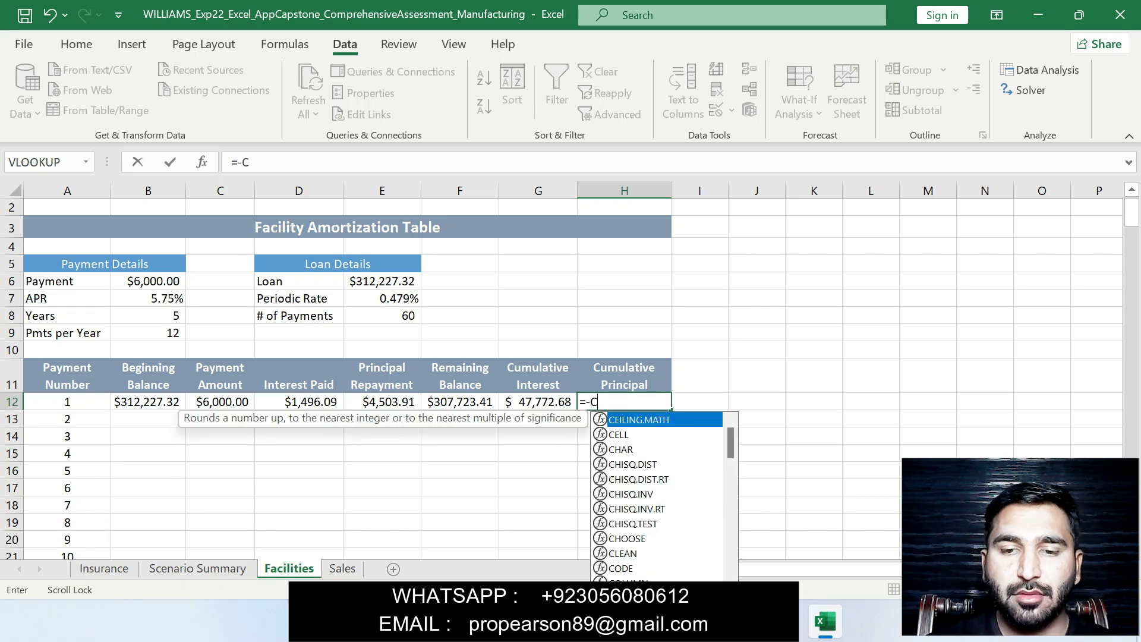
pyautogui.write('UM')
pyautogui.press('Down')
pyautogui.press('Tab')
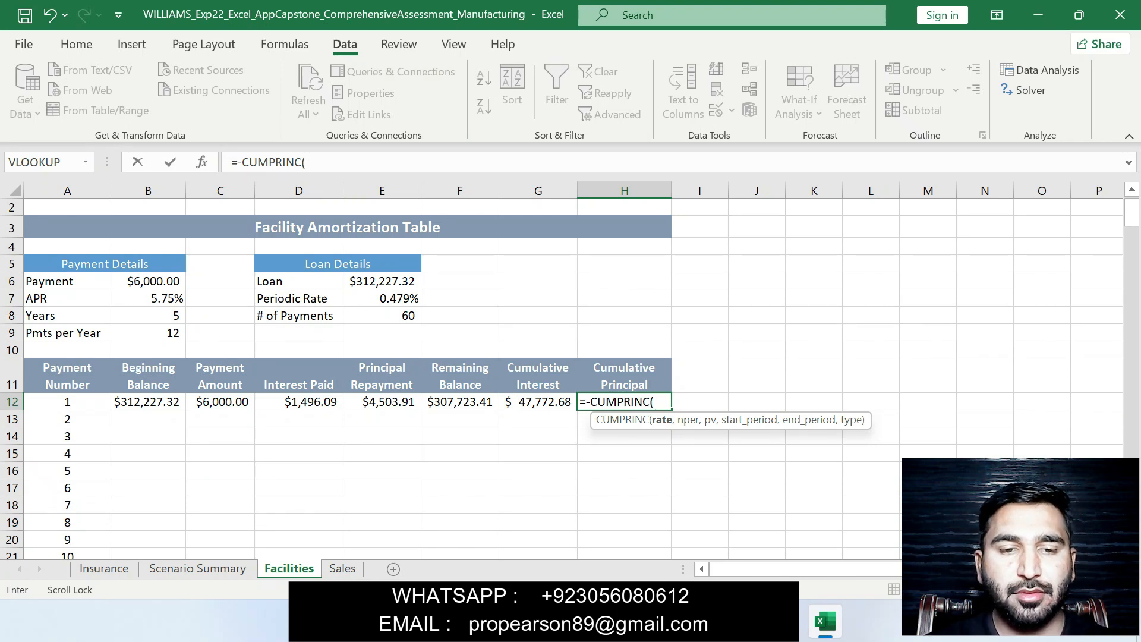
pyautogui.write('E')
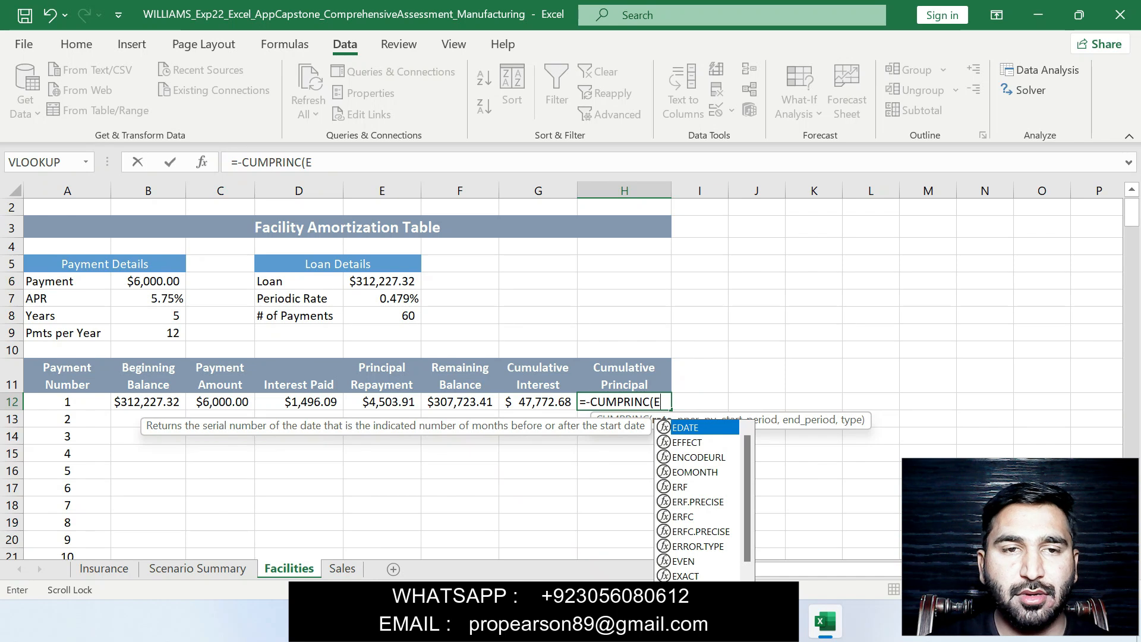
pyautogui.write('$7')
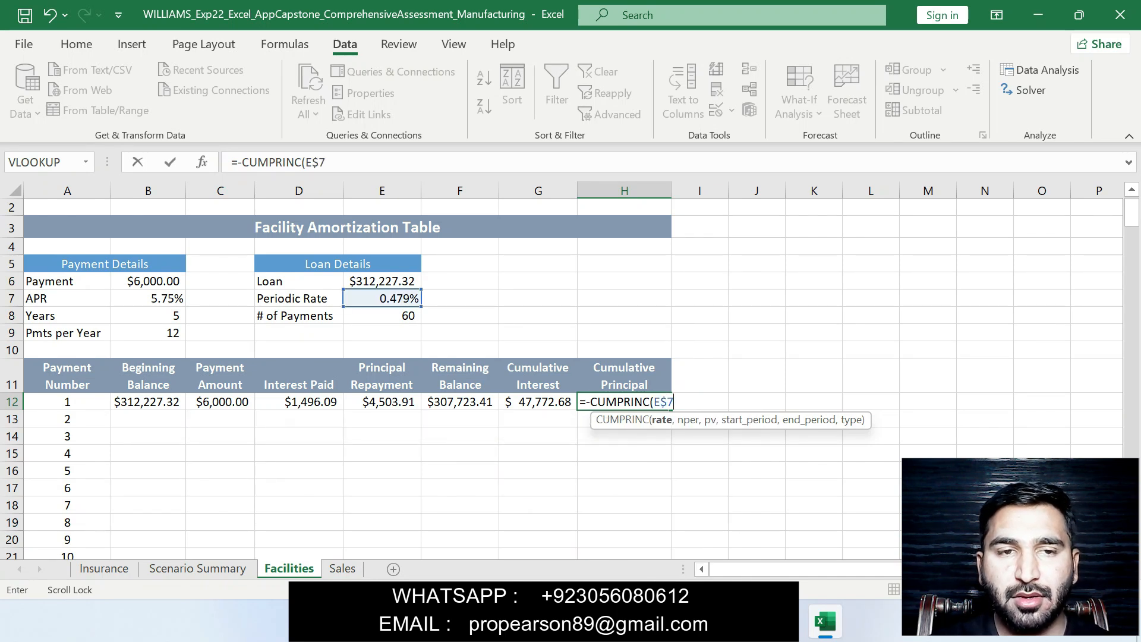
pyautogui.write(',E$')
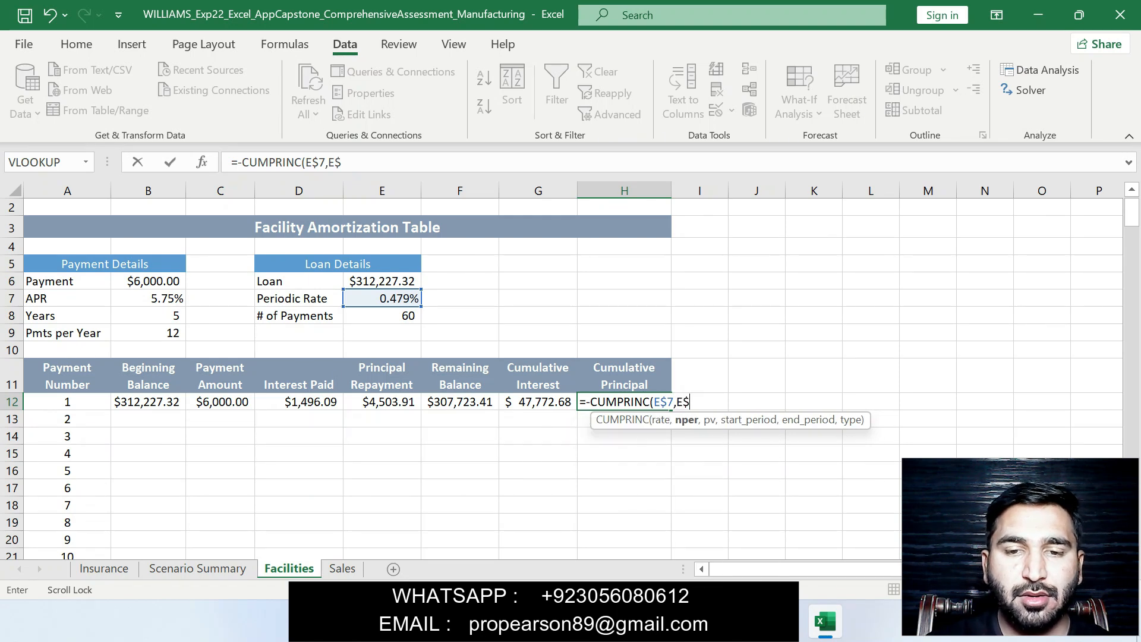
pyautogui.write('8,')
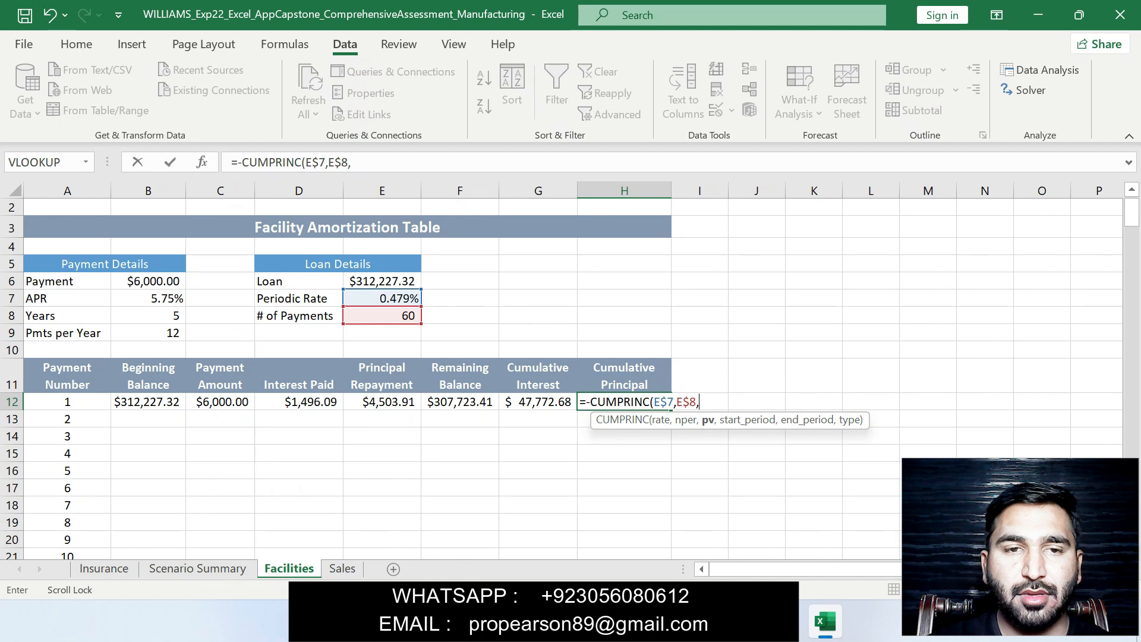
pyautogui.write('E')
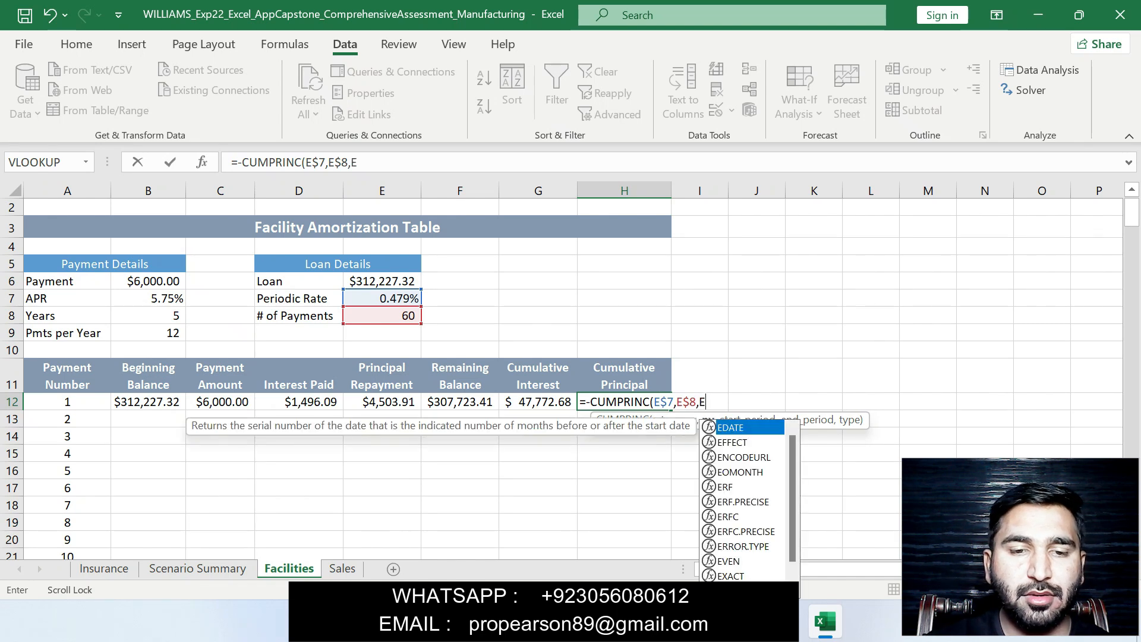
pyautogui.write('46')
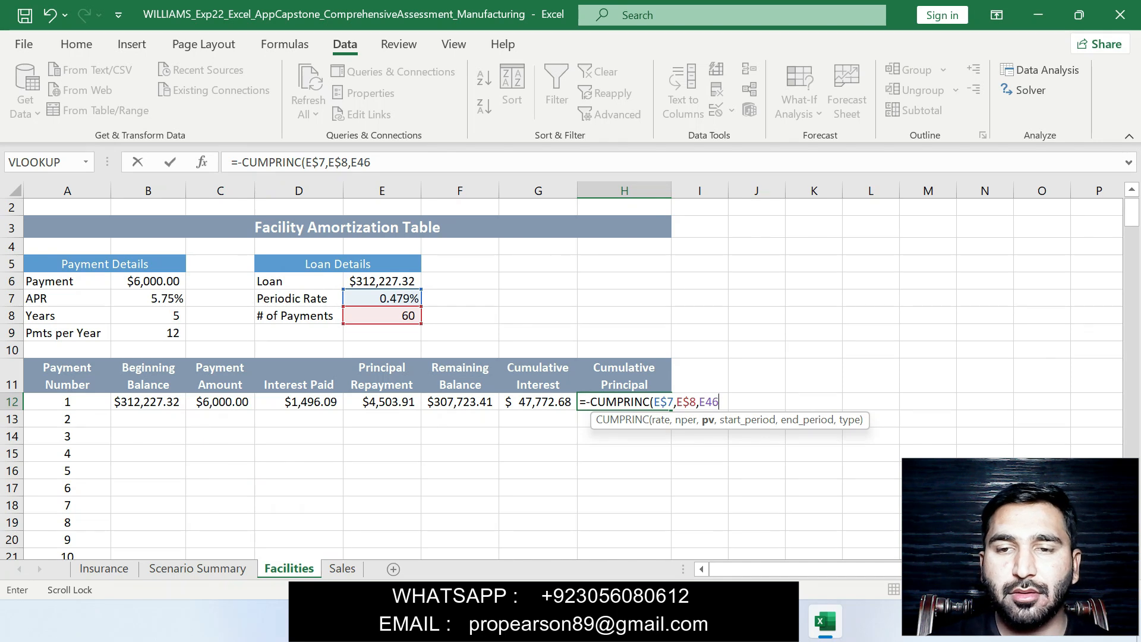
pyautogui.press('BackSpace')
pyautogui.press('BackSpace')
pyautogui.write('$5')
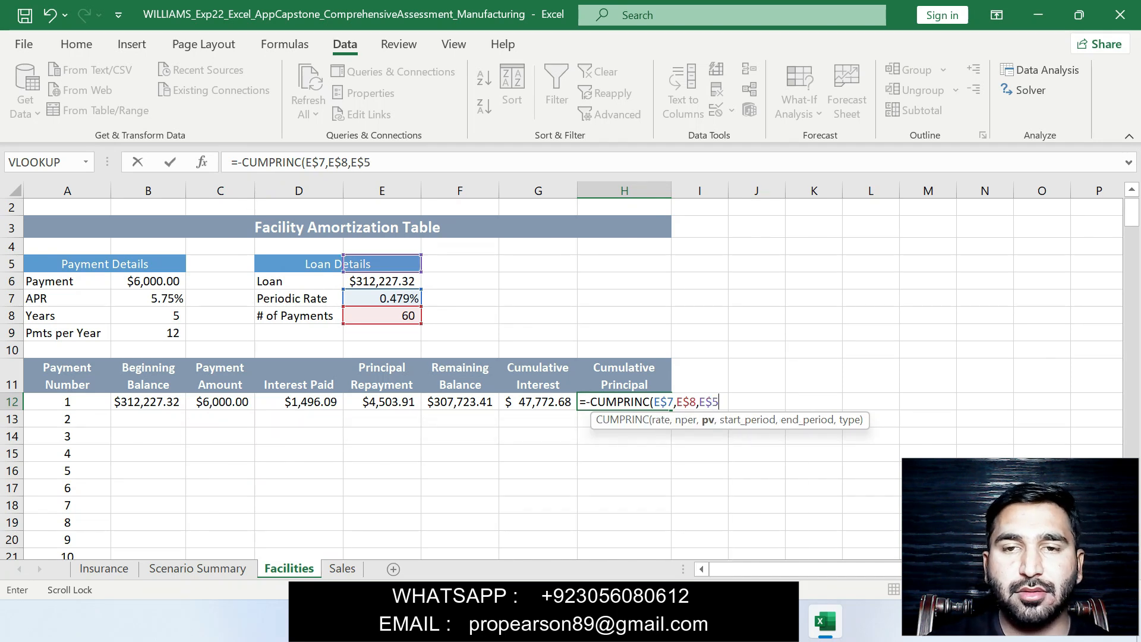
pyautogui.press('BackSpace')
pyautogui.write('6')
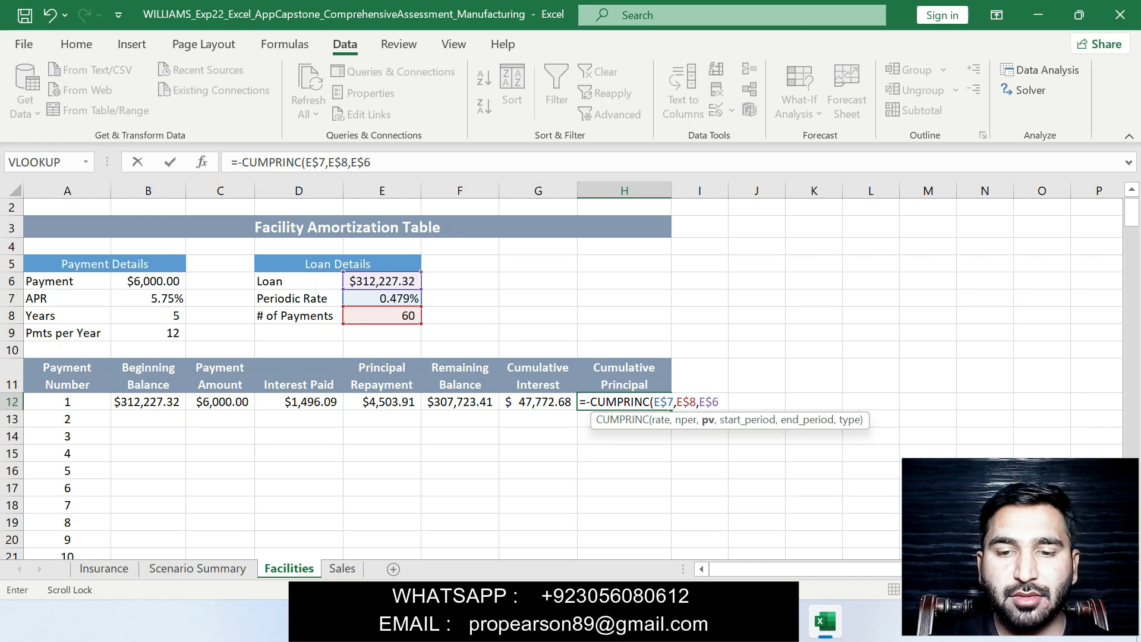
pyautogui.write(',A12')
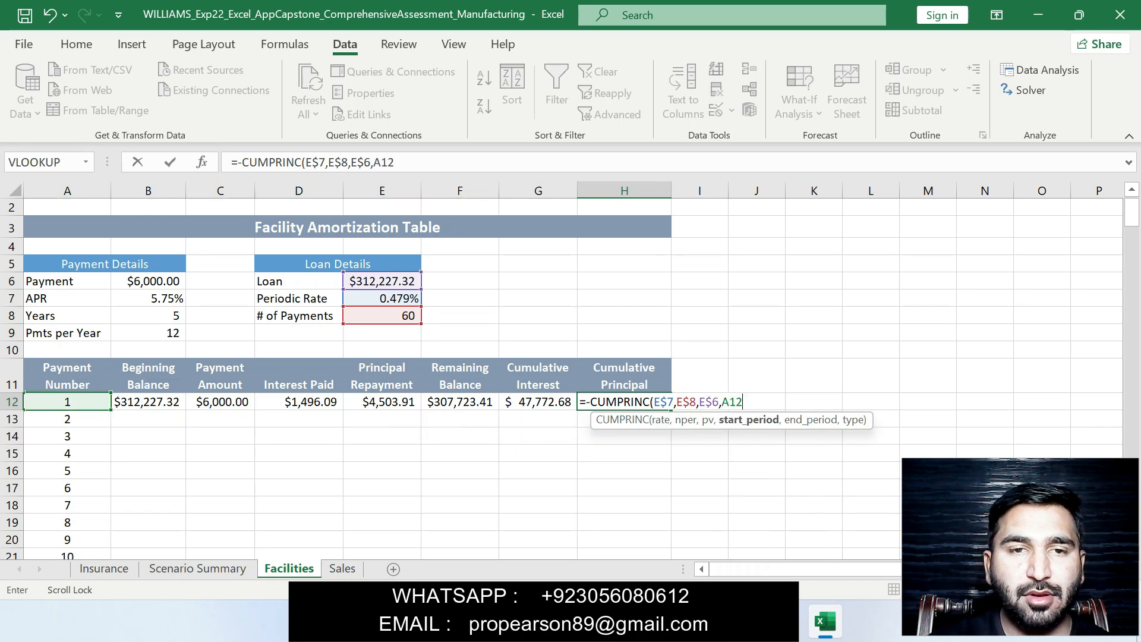
pyautogui.write(',')
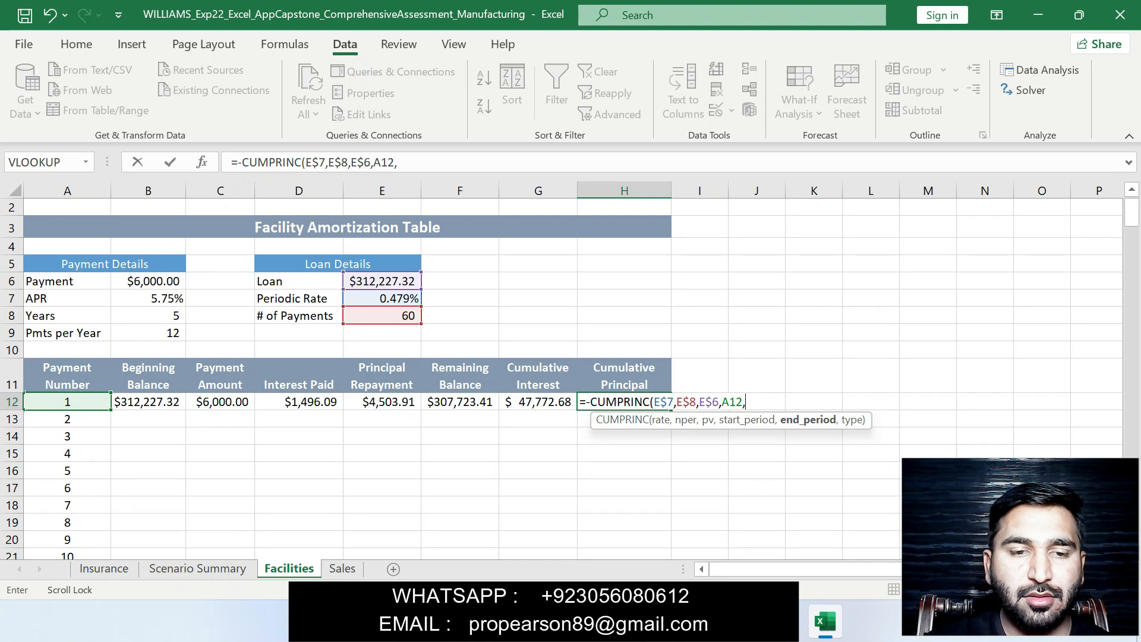
pyautogui.write('$')
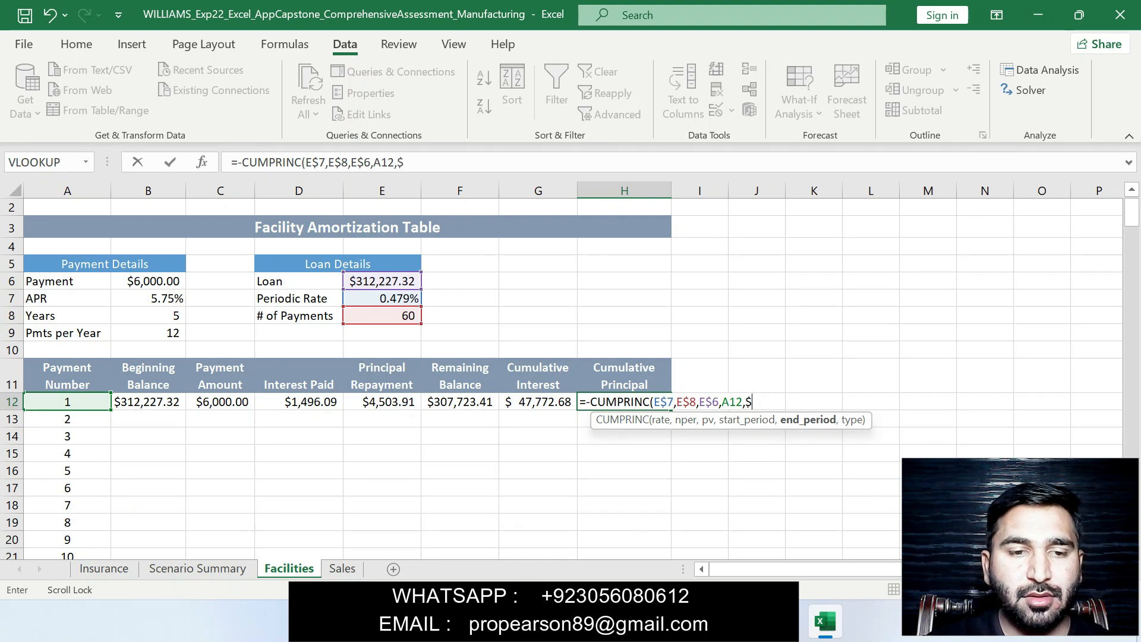
pyautogui.write('A71')
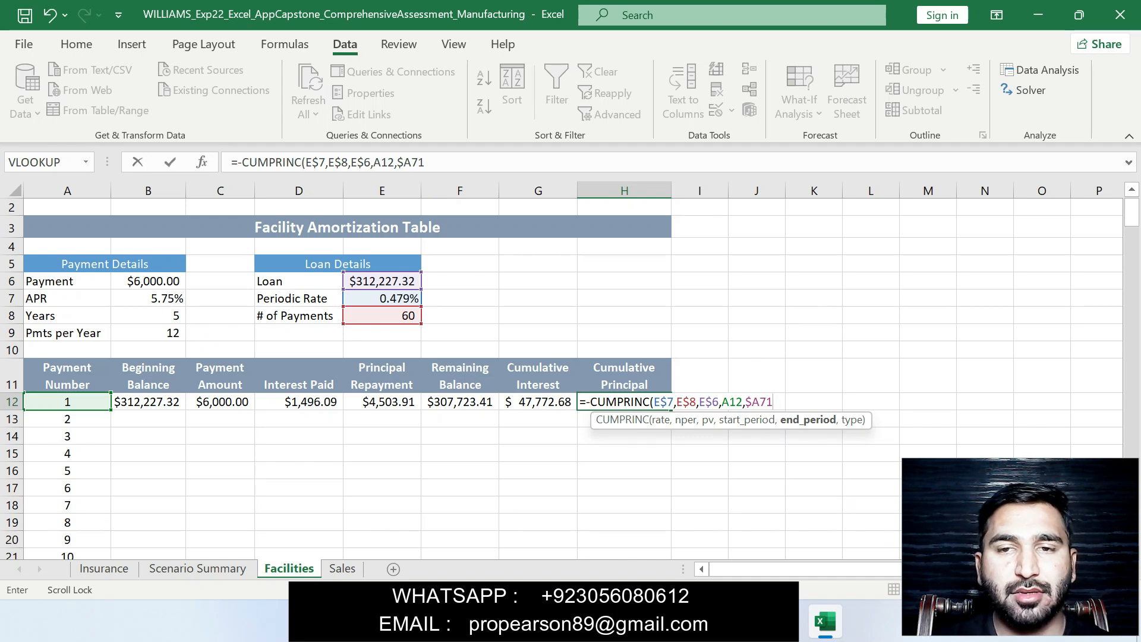
pyautogui.click(760, 403)
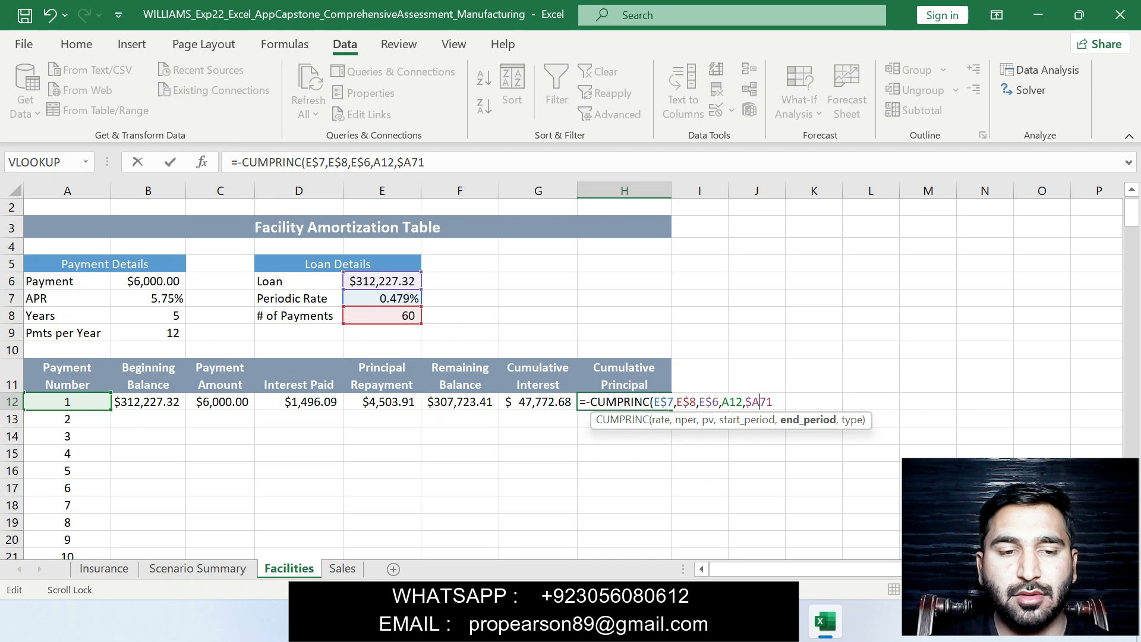
pyautogui.write('$')
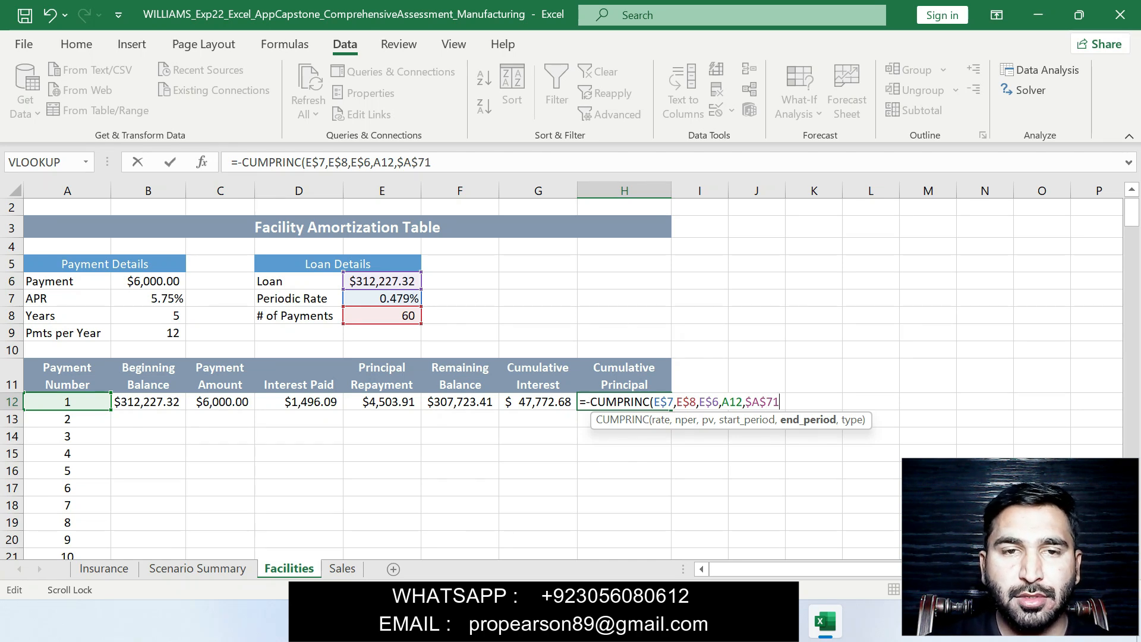
pyautogui.write(',0')
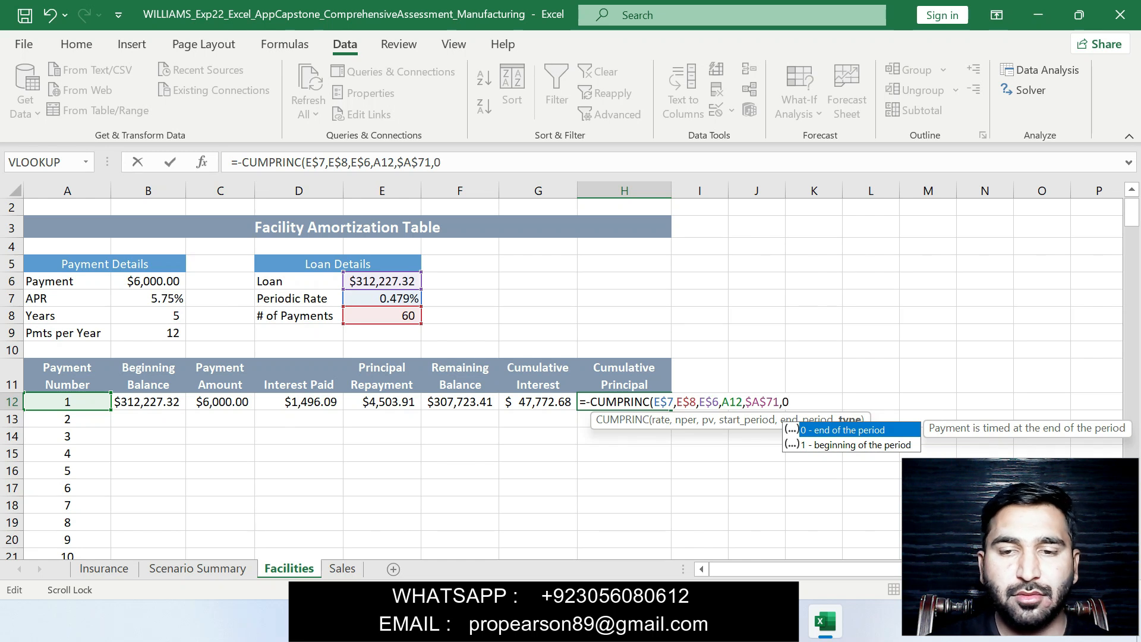
pyautogui.write(')')
pyautogui.press('Return')
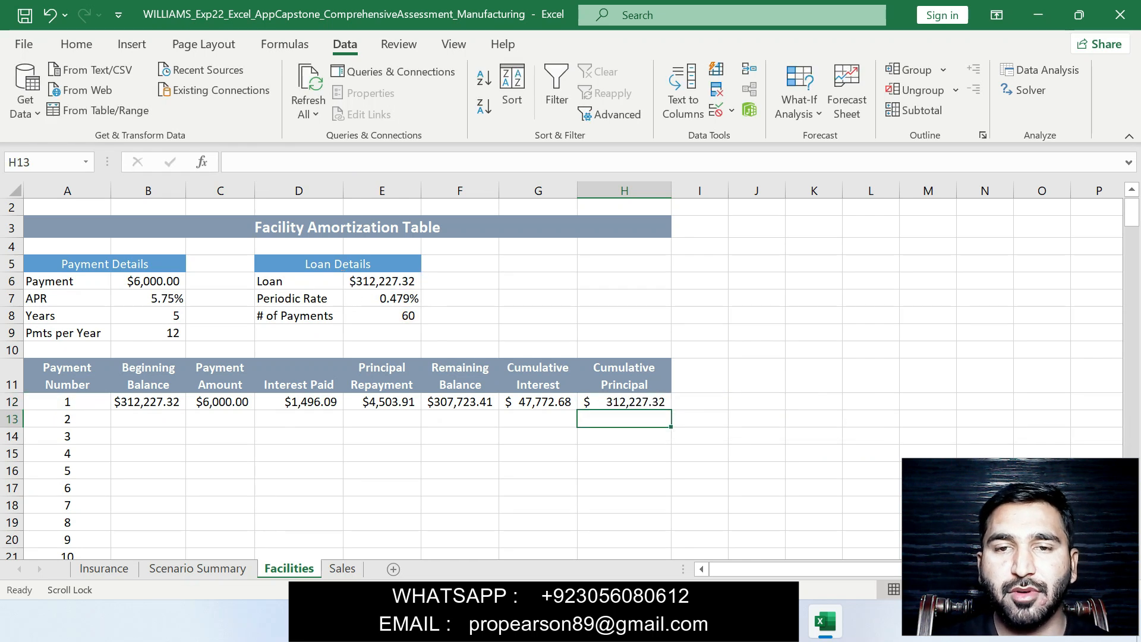
pyautogui.click(624, 401)
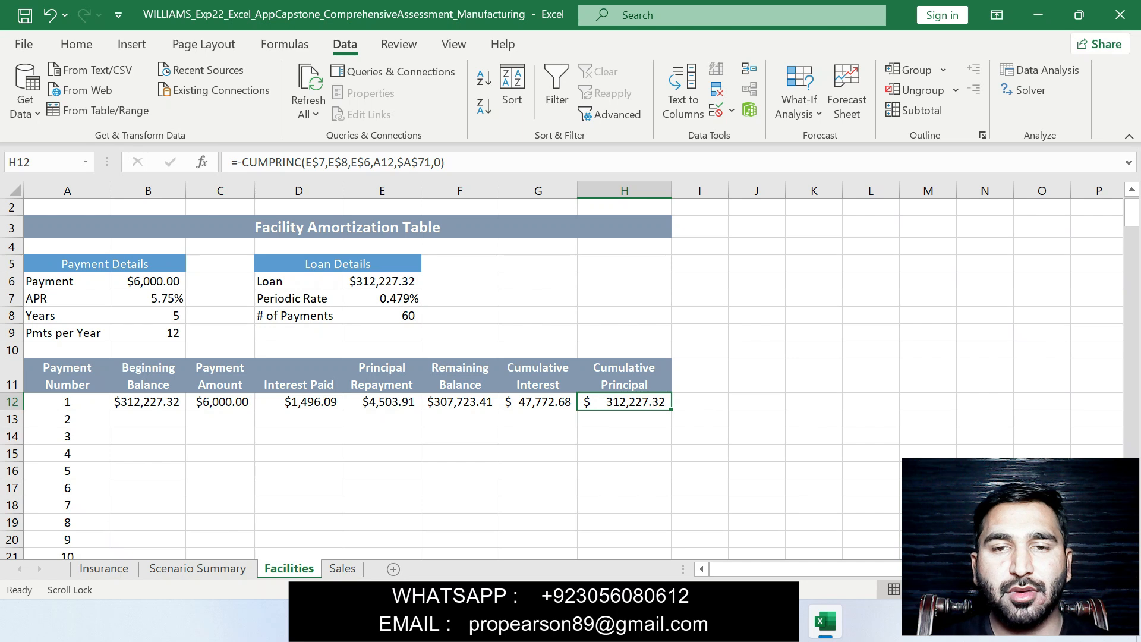
# Step: Switch to the Word instructions and undo the yellow highlighting on steps 16, 17 and 18
pyautogui.hotkey('alt', 'Tab')
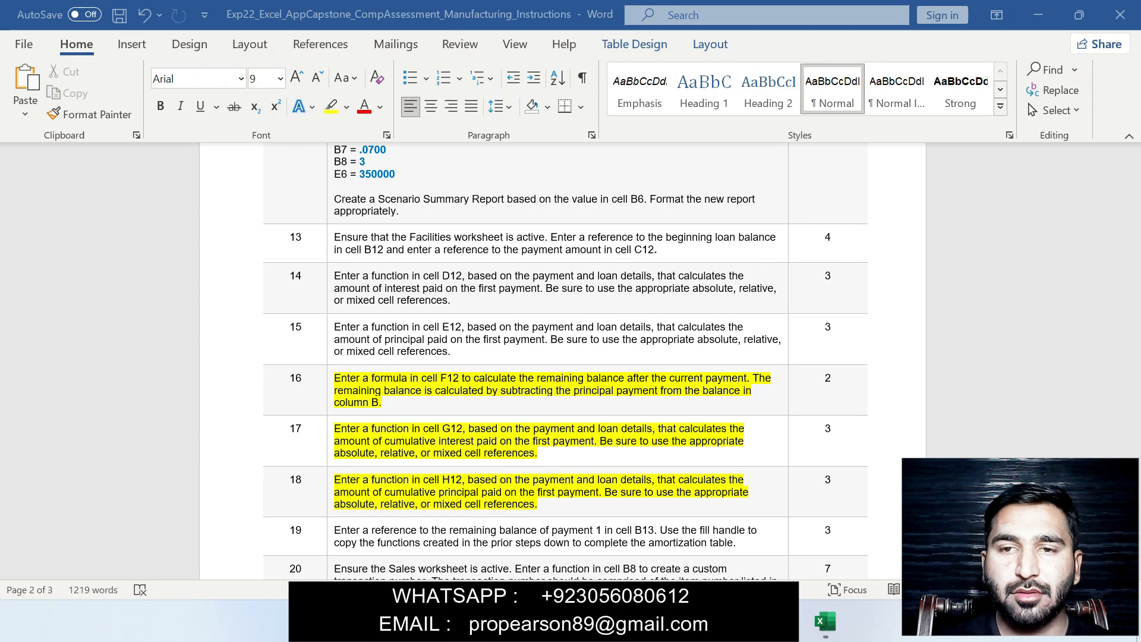
pyautogui.moveTo(1132, 368); pyautogui.dragTo(1133, 396)
pyautogui.hotkey('ctrl', 'z')
pyautogui.hotkey('ctrl', 'z')
pyautogui.hotkey('ctrl', 'z')
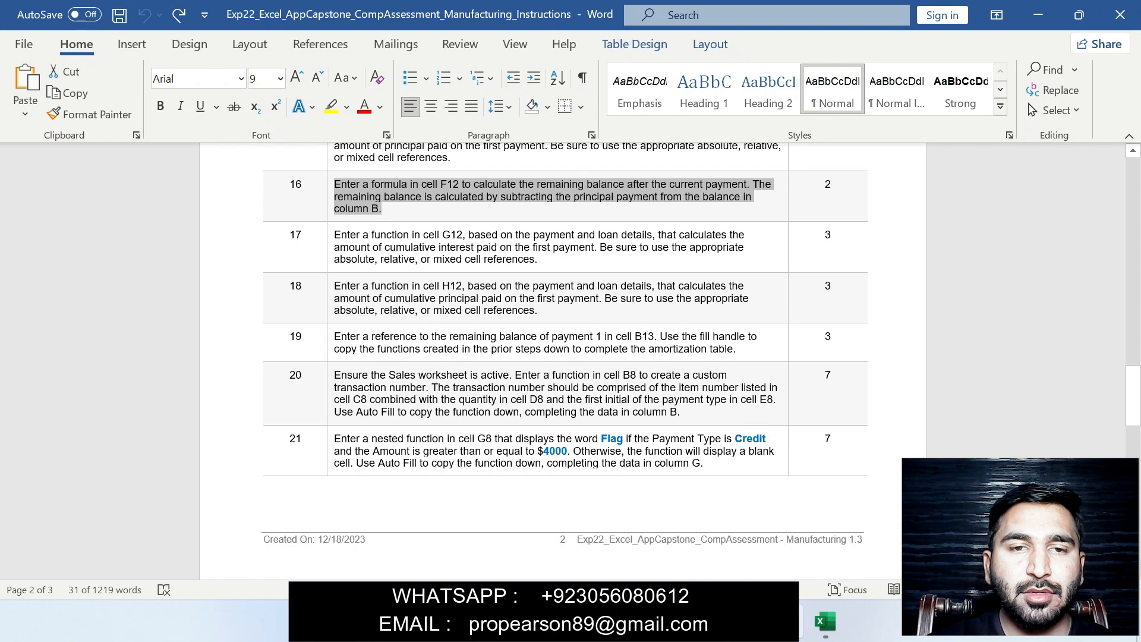
pyautogui.click(537, 310)
pyautogui.press('Return')
pyautogui.press('Return')
pyautogui.hotkey('ctrl', 'z')
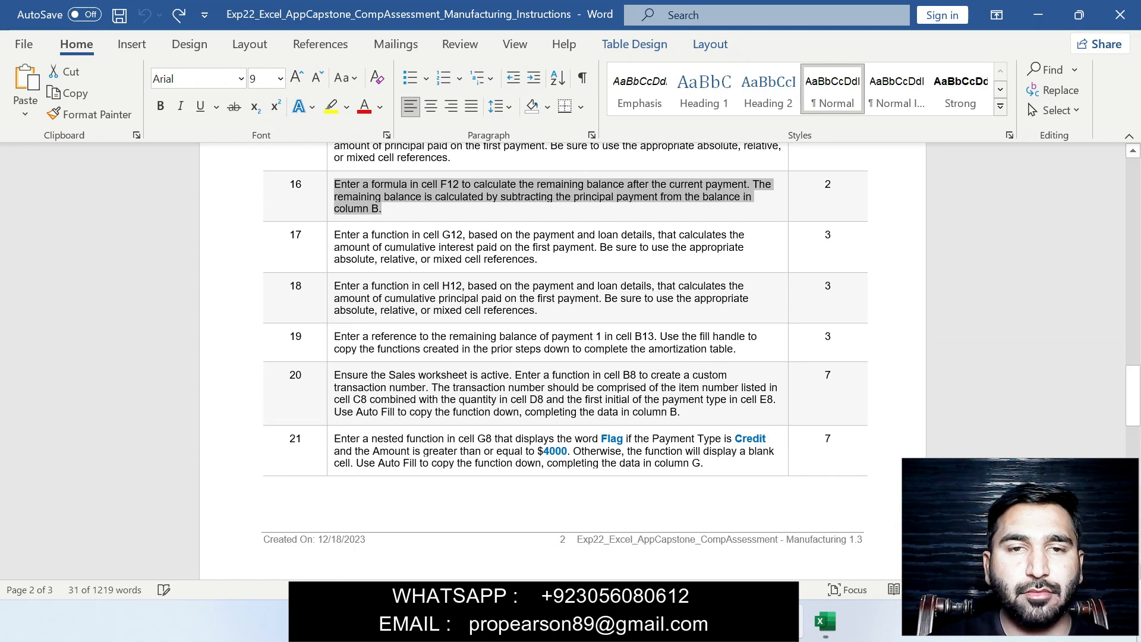
# Step: Highlight the step 19 text in yellow and return to the Excel workbook
pyautogui.moveTo(334, 336); pyautogui.dragTo(737, 349)
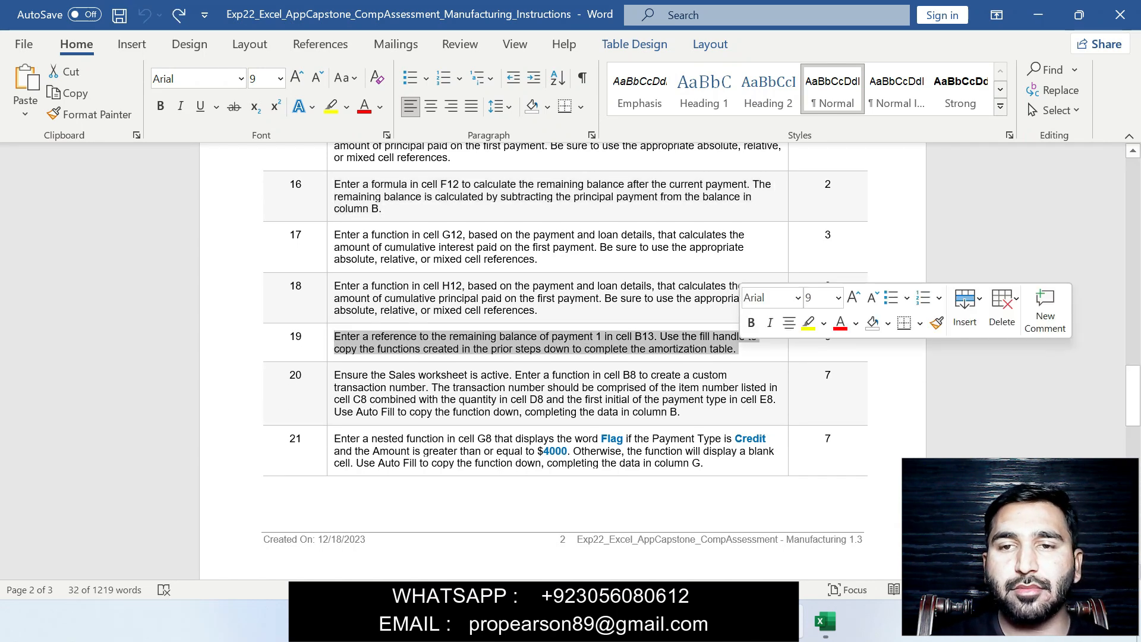
pyautogui.click(808, 323)
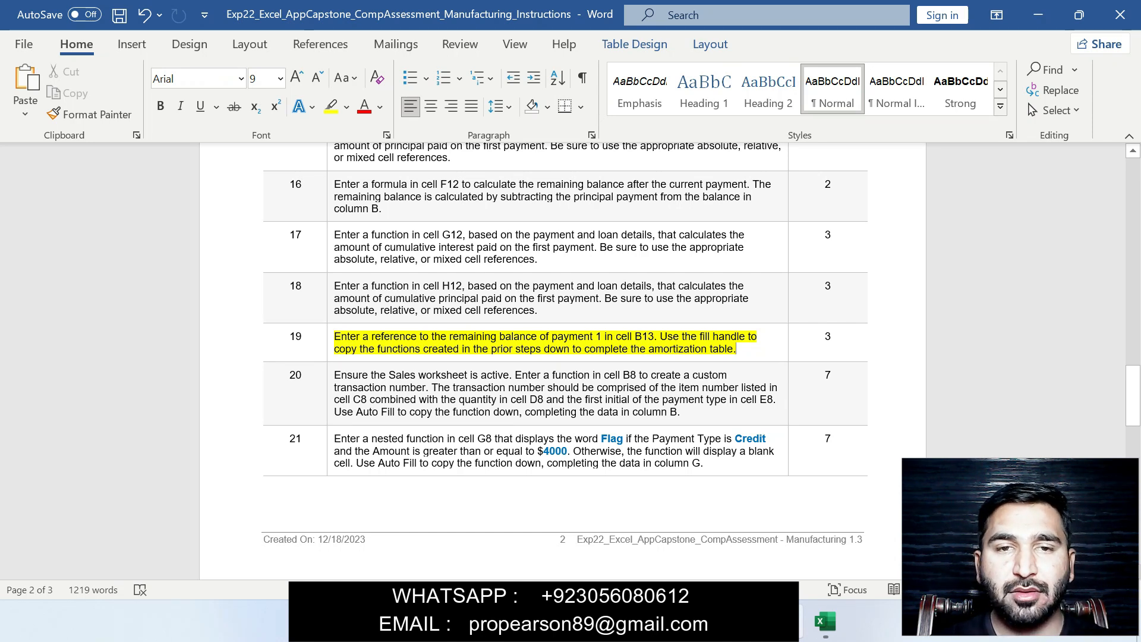
pyautogui.hotkey('alt', 'Tab')
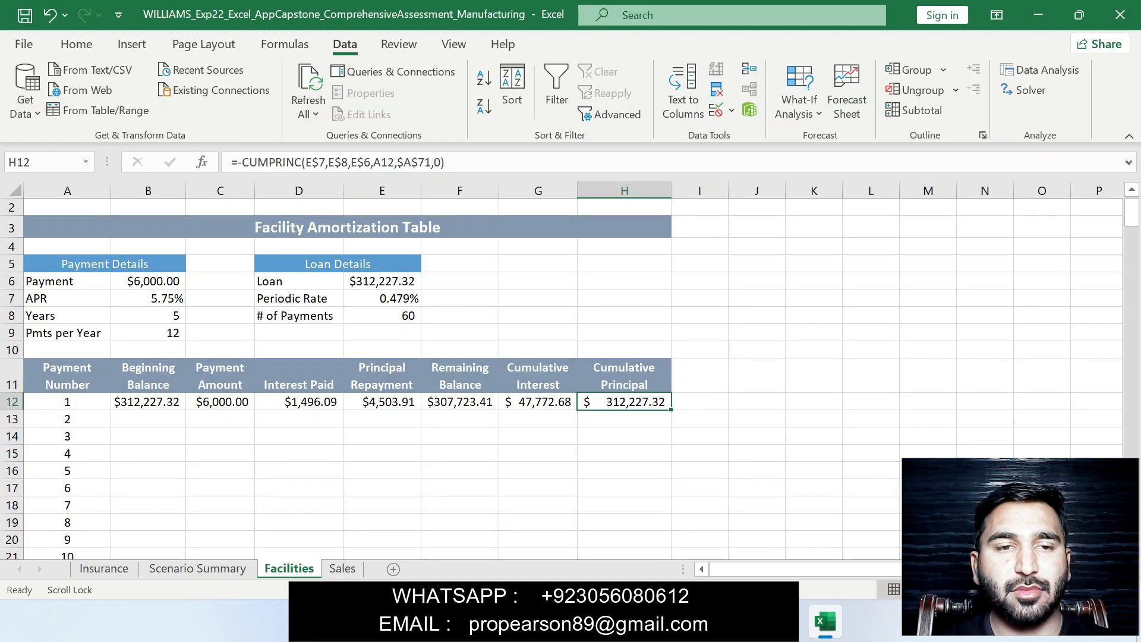
# Step: Enter the reference =F12 in cell B13 as the beginning balance of the second payment
pyautogui.click(148, 419)
pyautogui.write('=')
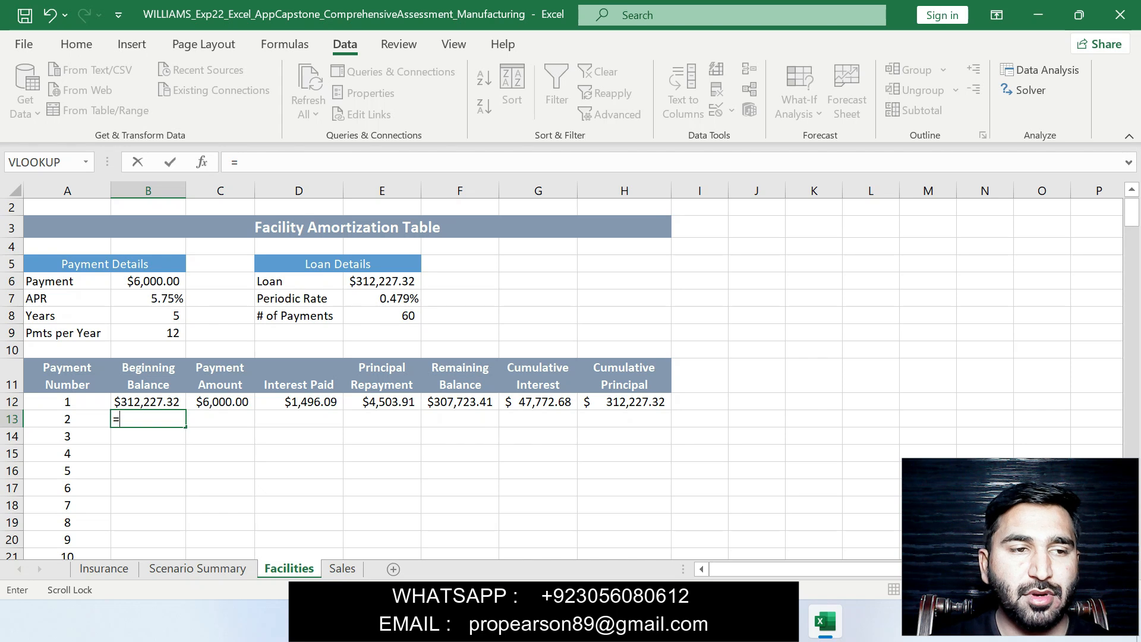
pyautogui.write('F12')
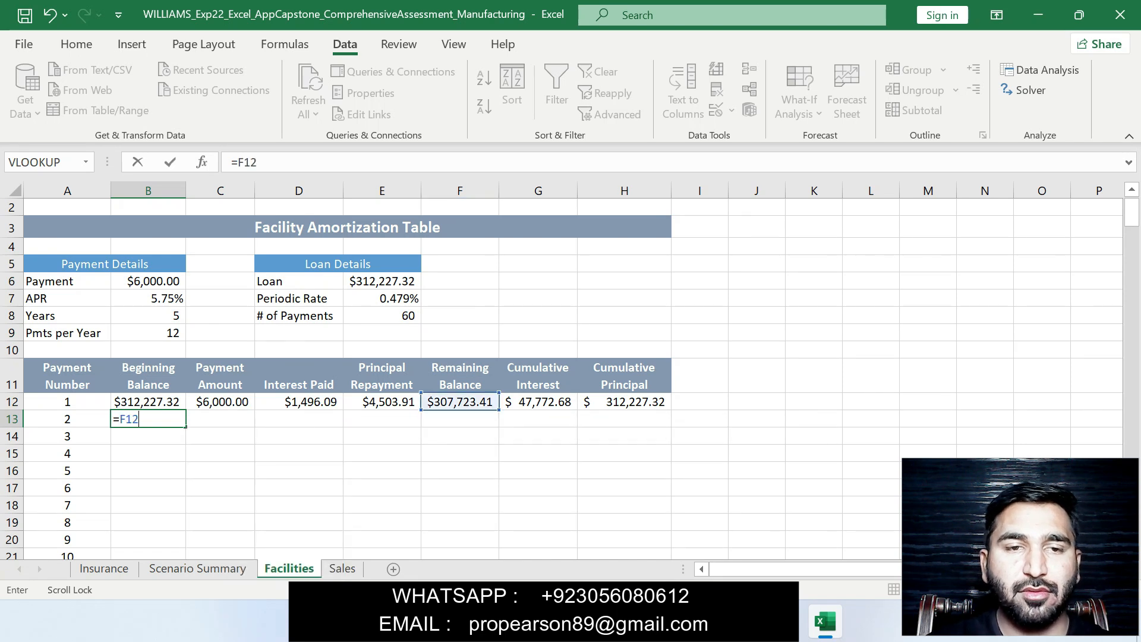
pyautogui.press('Return')
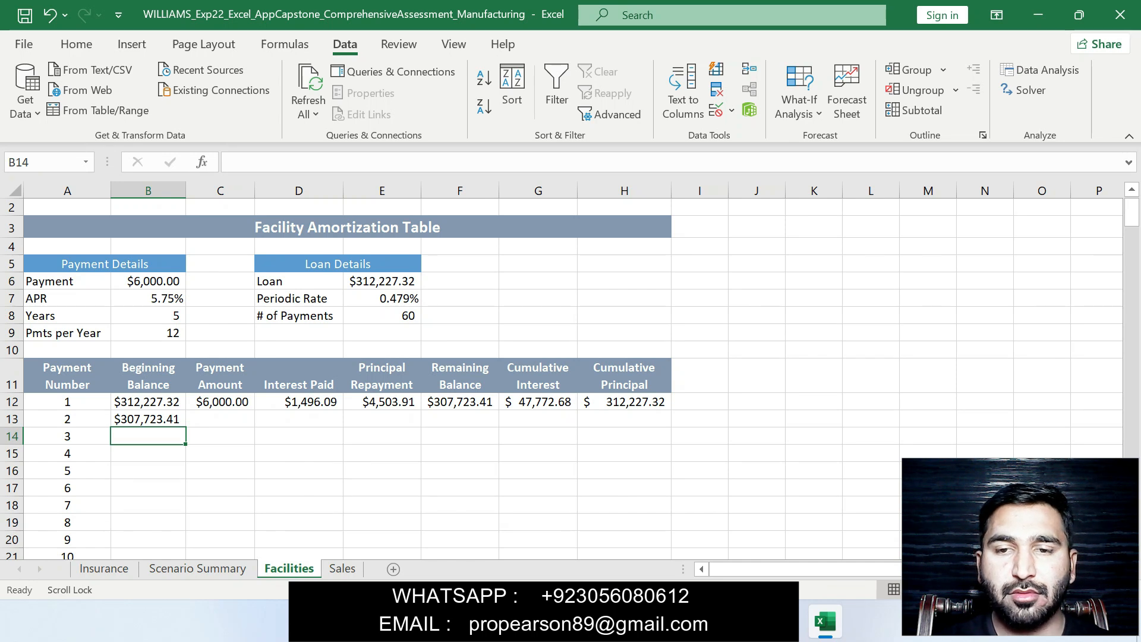
# Step: Copy the payment amount, interest paid and principal repayment formulas in C12, D12 and E12 down the Facilities amortization table
pyautogui.hotkey('alt', 'Tab')
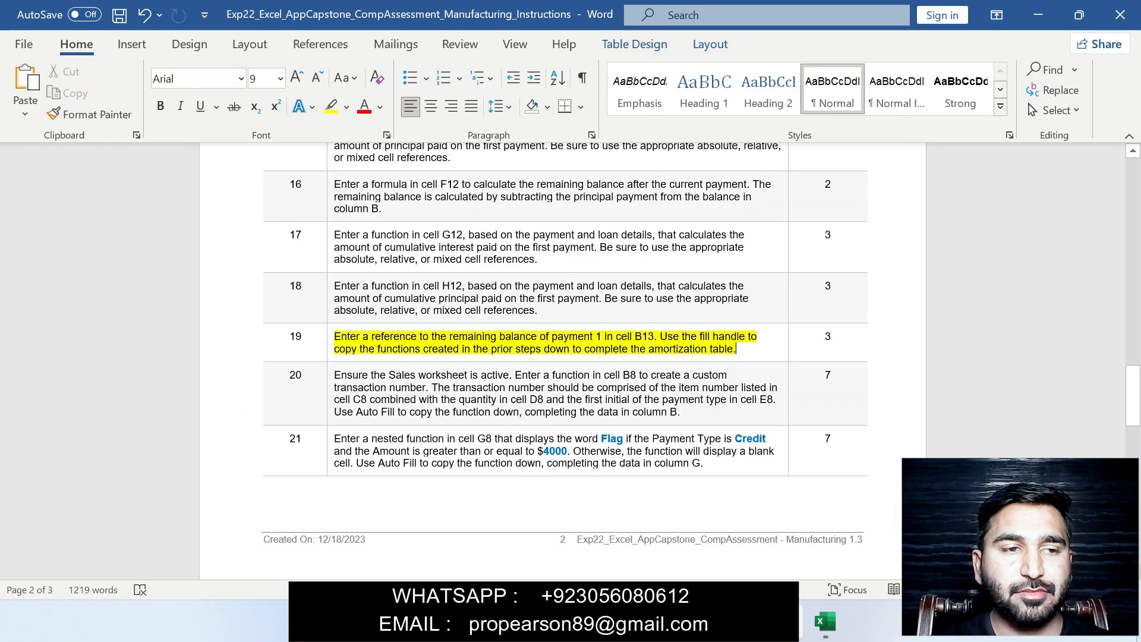
pyautogui.hotkey('alt', 'Tab')
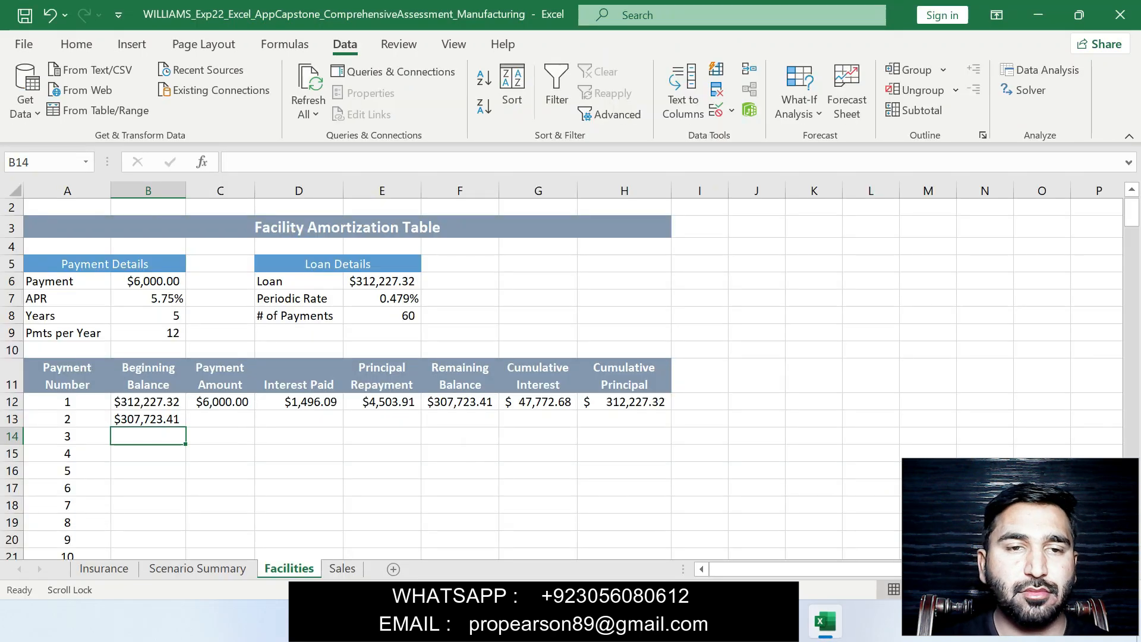
pyautogui.click(148, 419)
pyautogui.click(219, 402)
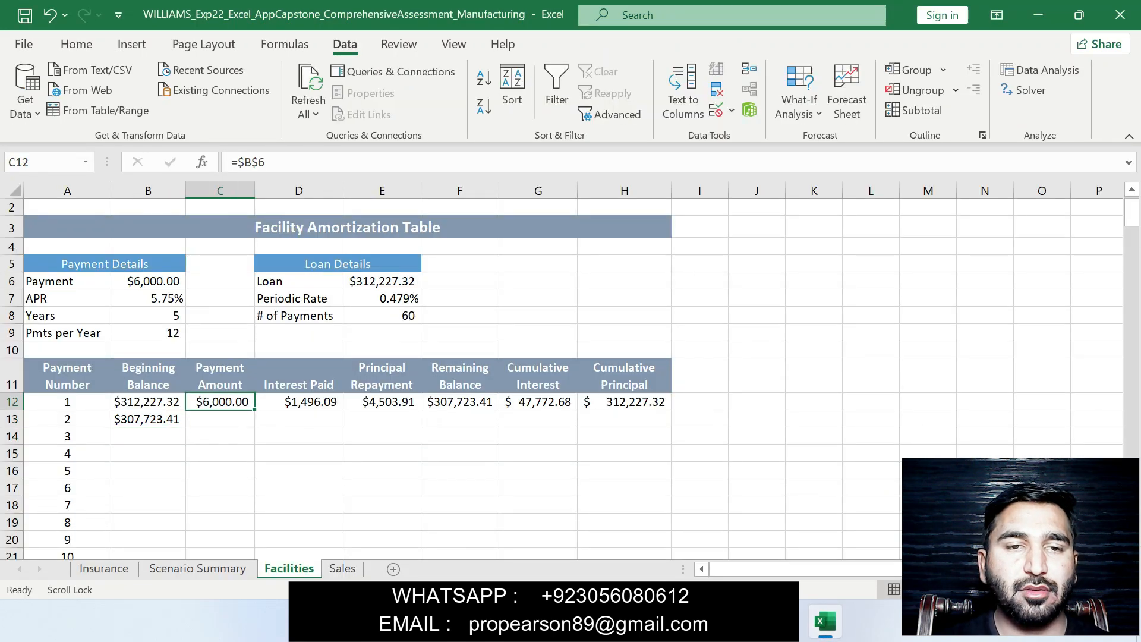
pyautogui.doubleClick(255, 410)
pyautogui.click(298, 402)
pyautogui.doubleClick(343, 410)
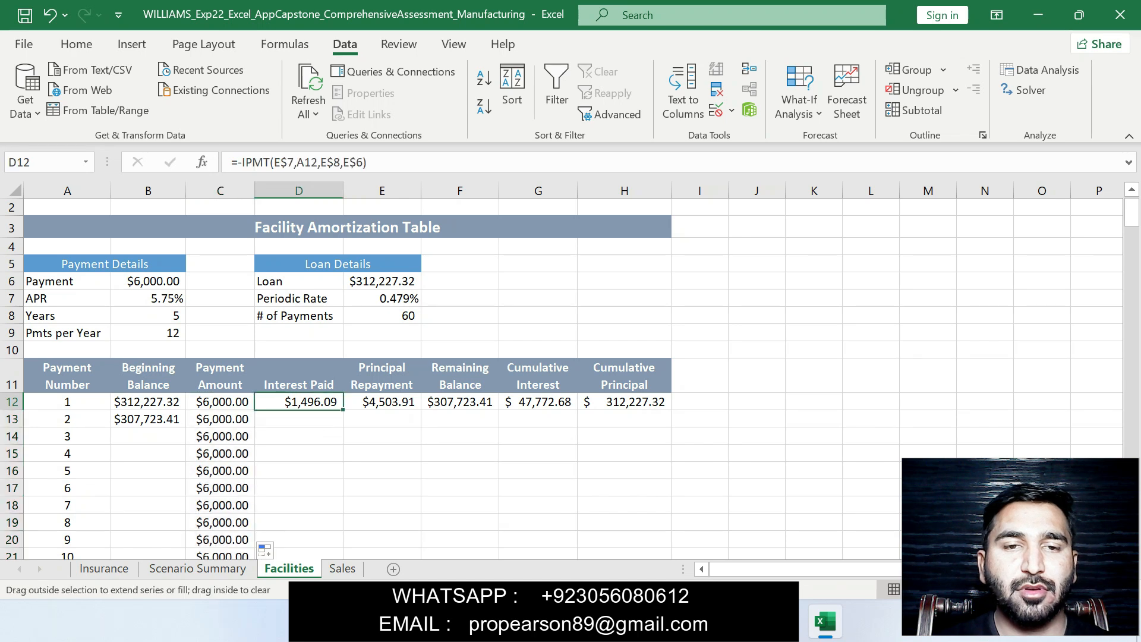
pyautogui.click(381, 402)
pyautogui.doubleClick(421, 410)
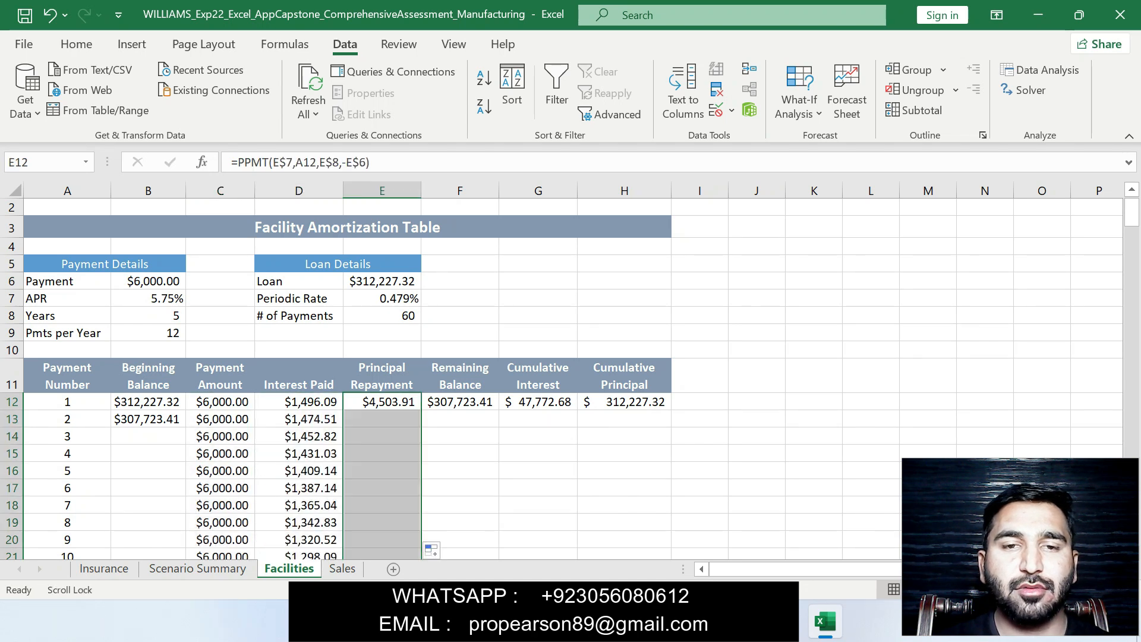
# Step: Copy the remaining balance, cumulative interest and cumulative principal formulas in F12, G12 and H12 down through the last payment row
pyautogui.click(459, 402)
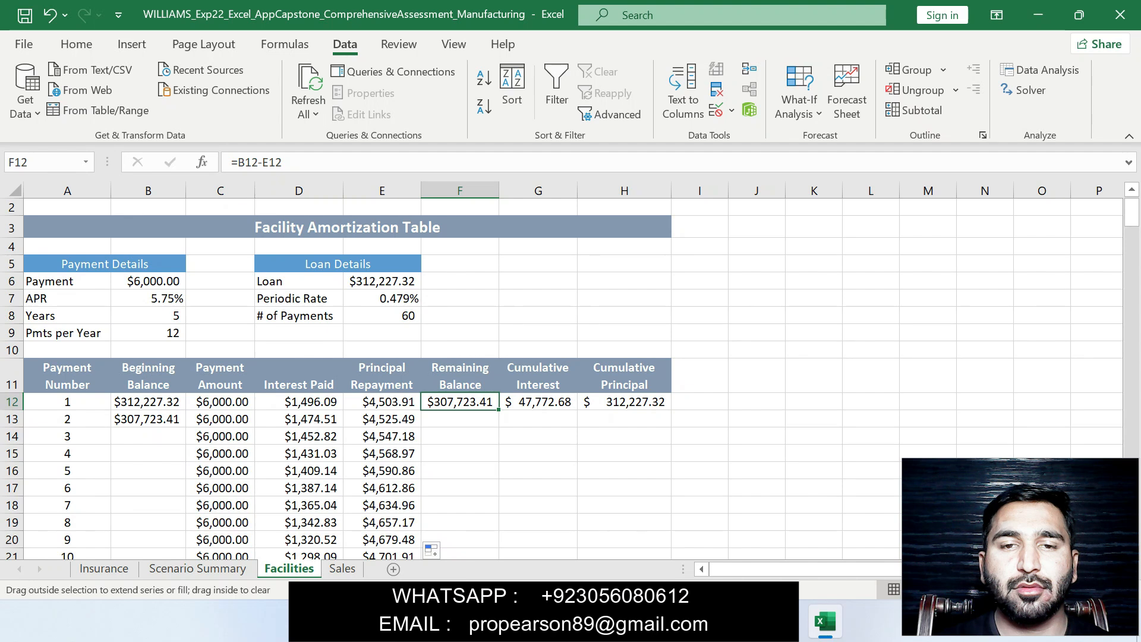
pyautogui.doubleClick(498, 410)
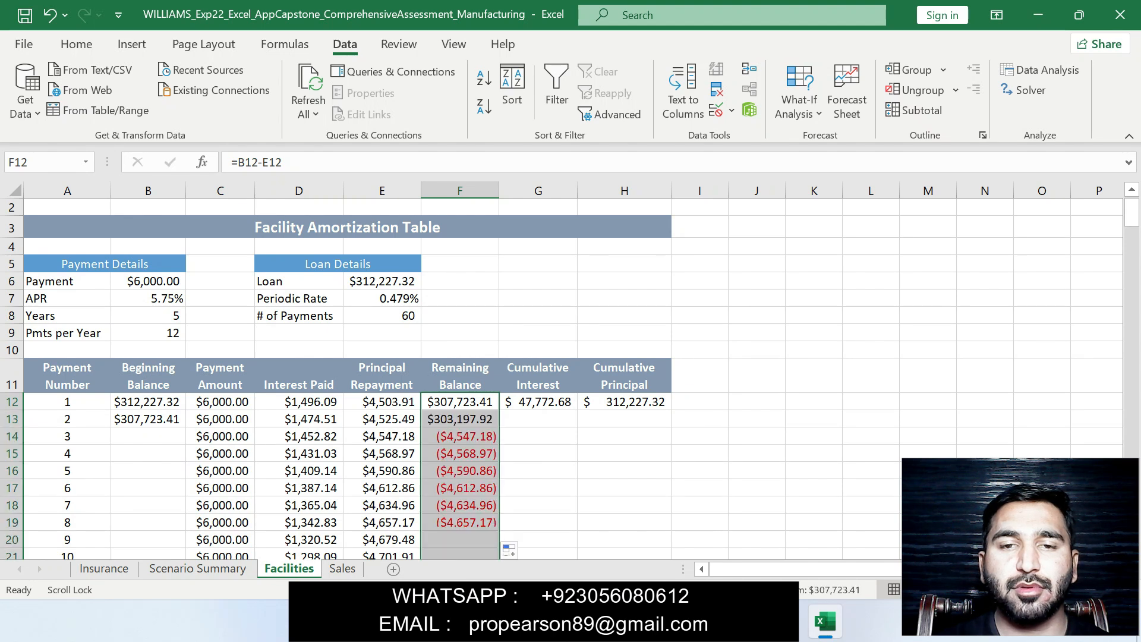
pyautogui.click(538, 401)
pyautogui.doubleClick(577, 410)
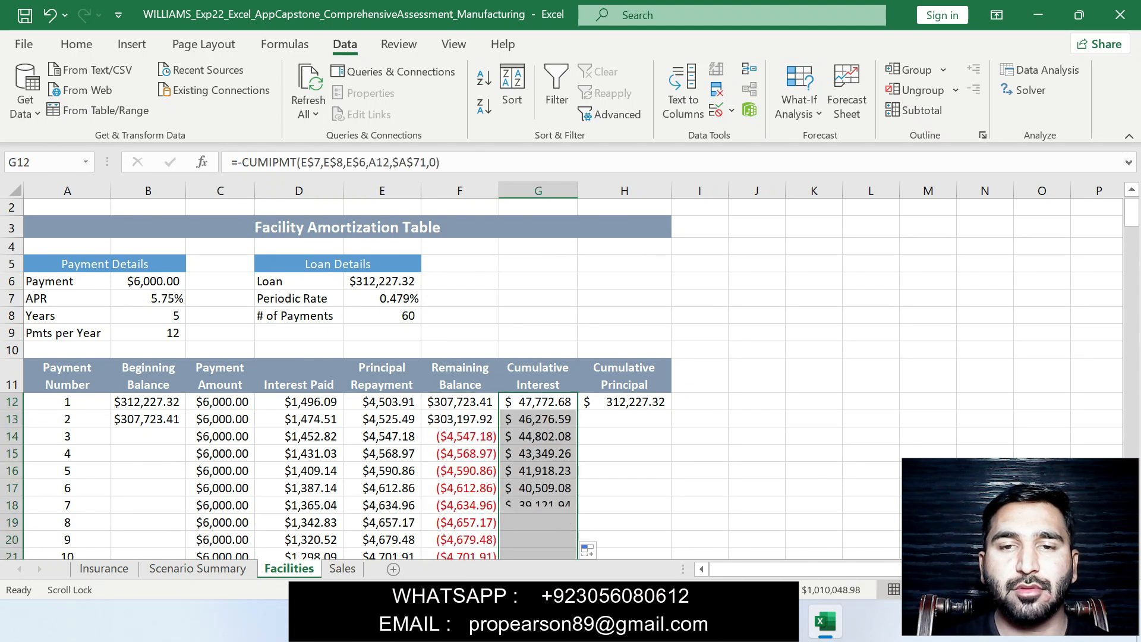
pyautogui.click(624, 402)
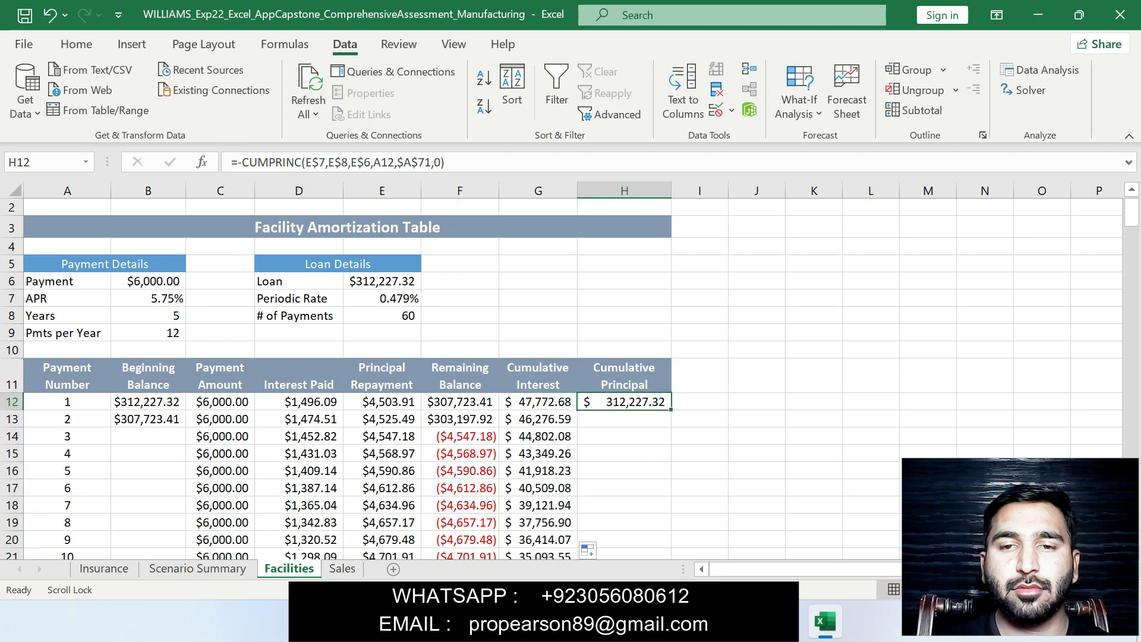
pyautogui.doubleClick(670, 409)
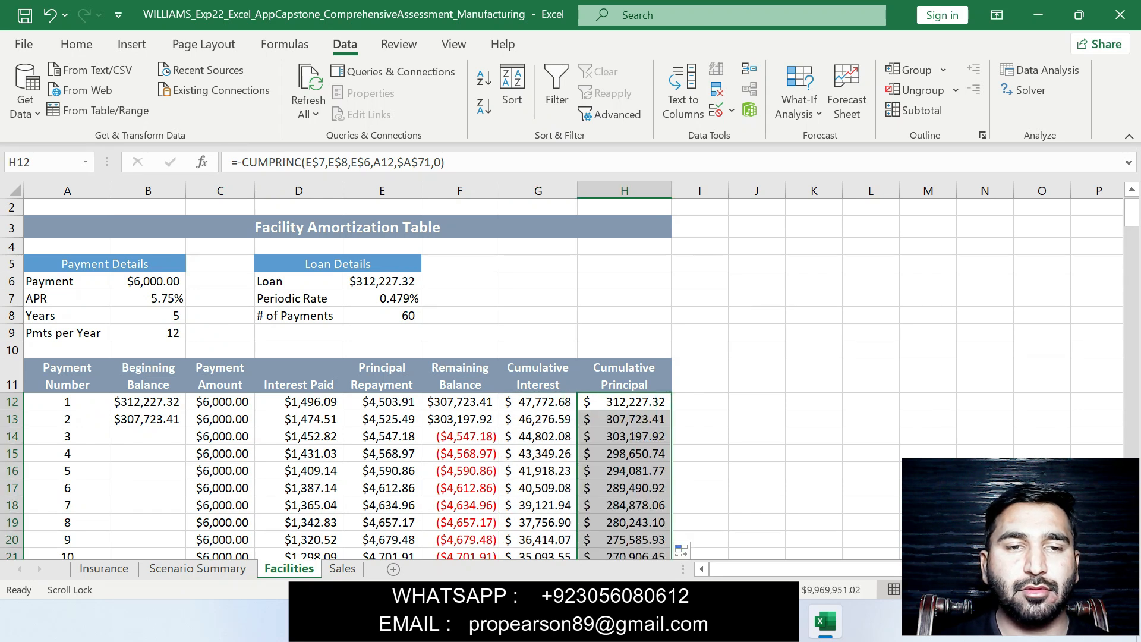
# Step: Copy the beginning balance reference in B13 down the rest of the Beginning Balance column
pyautogui.click(148, 419)
pyautogui.doubleClick(186, 427)
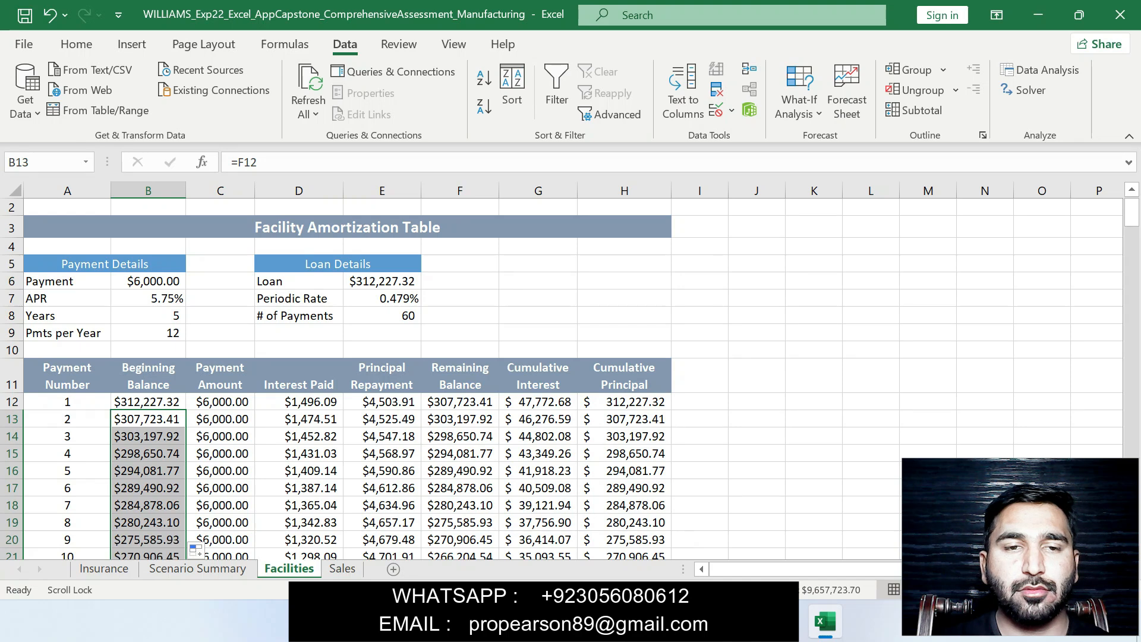
pyautogui.click(984, 376)
pyautogui.moveTo(1131, 212)
pyautogui.mouseDown()
pyautogui.moveTo(1132, 273)
pyautogui.moveTo(1131, 209)
pyautogui.mouseUp()
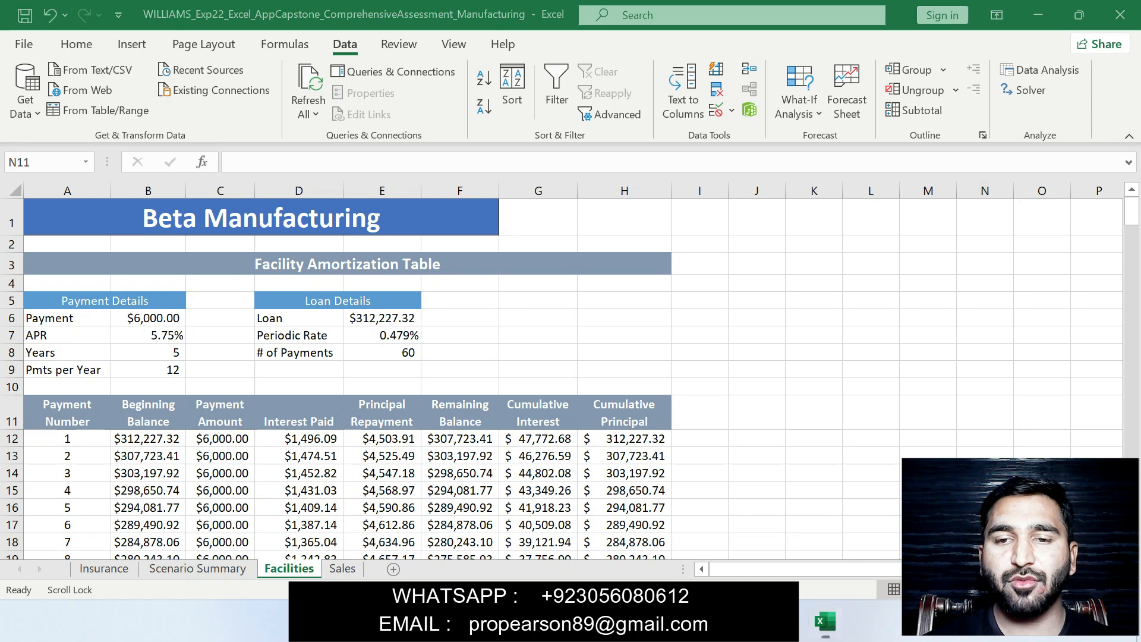
# Step: Switch to the Word instructions, undo the yellow highlighting on step 19 and highlight the step 20 text in yellow
pyautogui.hotkey('ctrl', 'z')
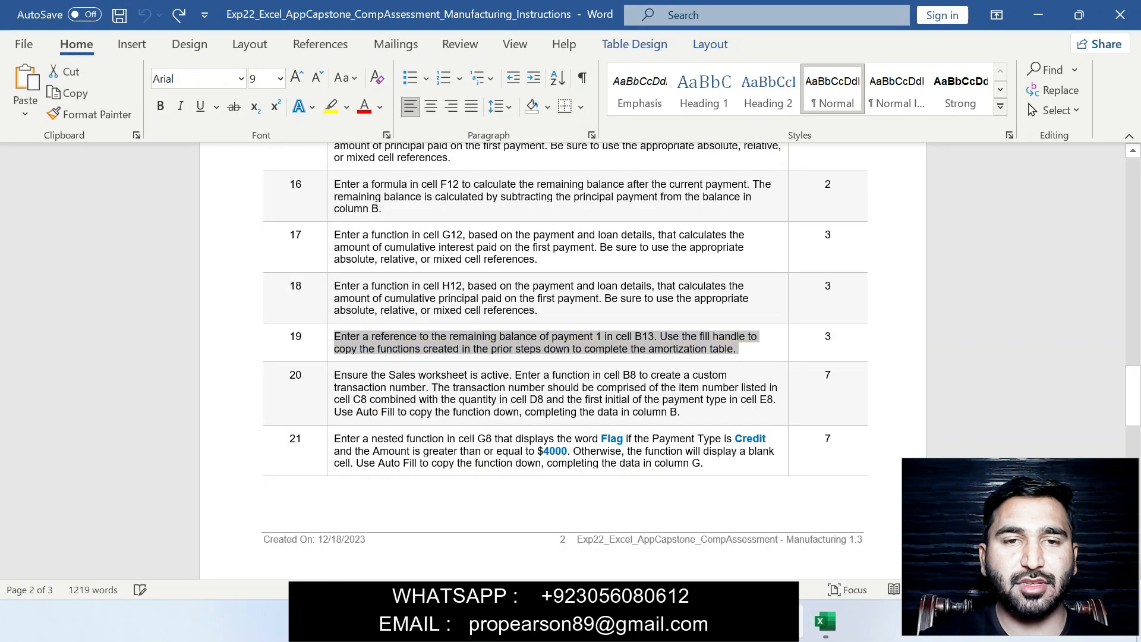
pyautogui.moveTo(334, 375); pyautogui.dragTo(680, 412)
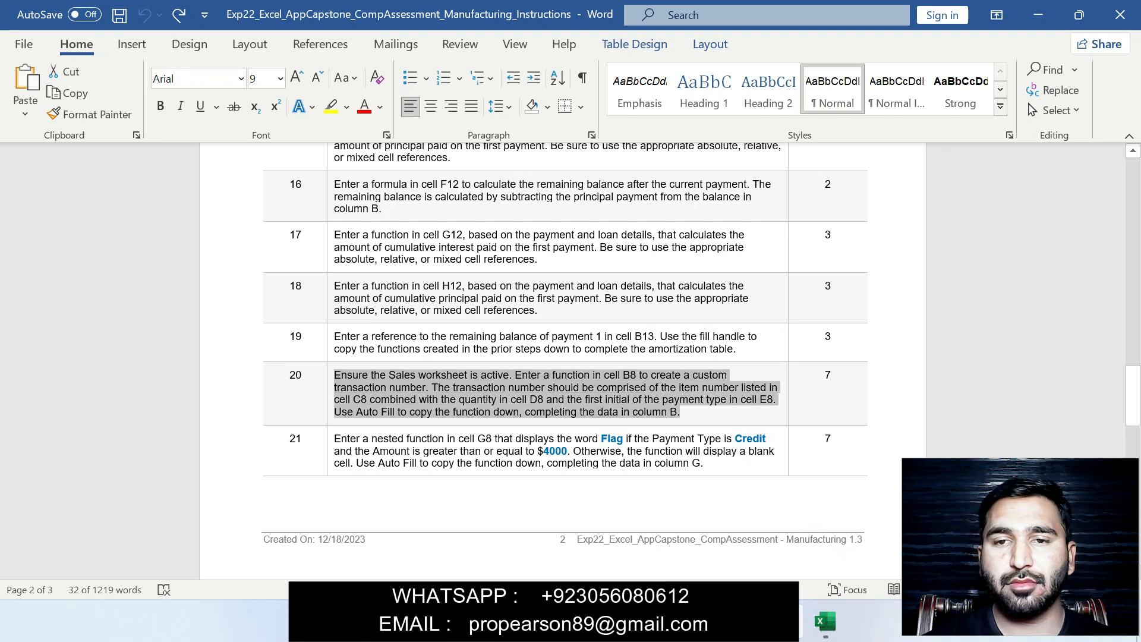
pyautogui.click(795, 383)
pyautogui.click(681, 411)
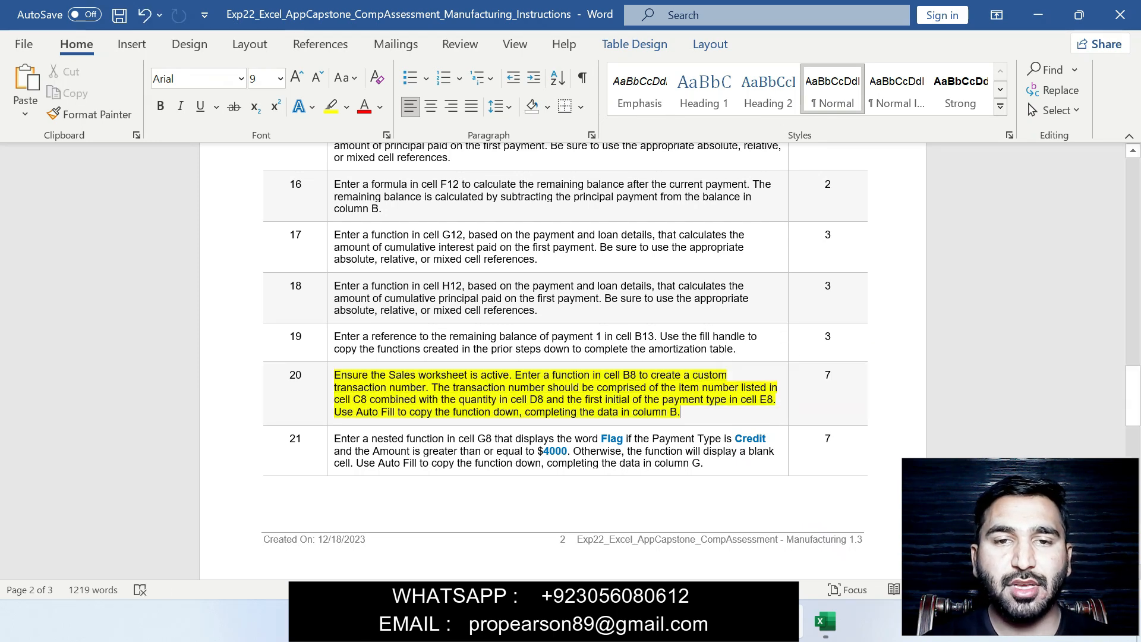
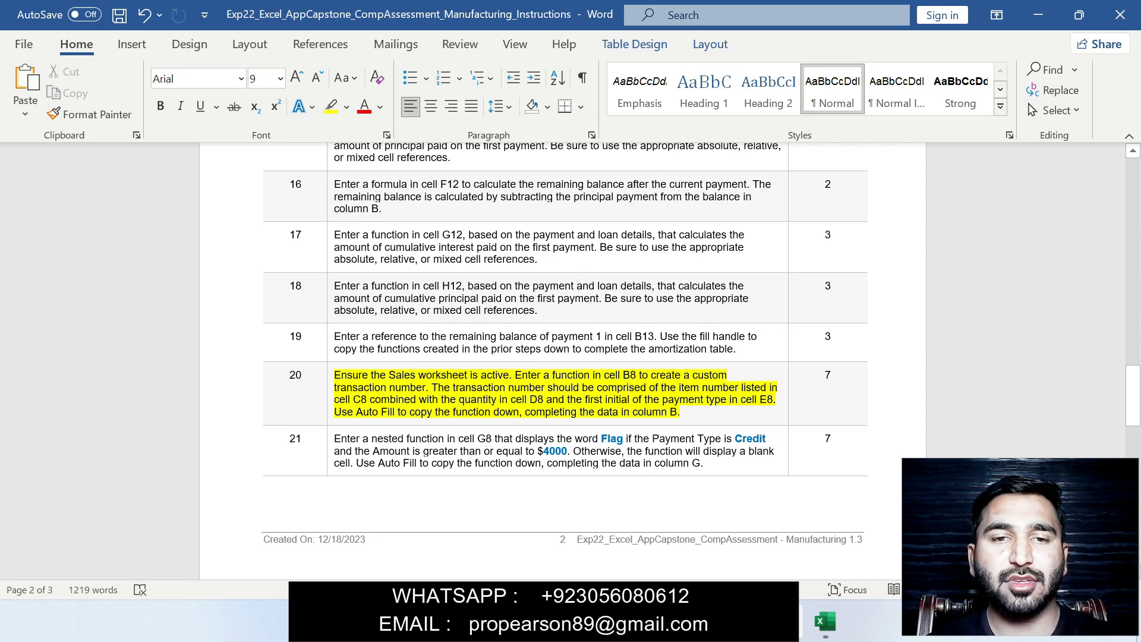
# Step: Return to the Excel workbook and activate the Sales worksheet, rechecking step 20 in the Word instructions
pyautogui.hotkey('alt', 'Tab')
pyautogui.hotkey('ctrl', 'pagedown')
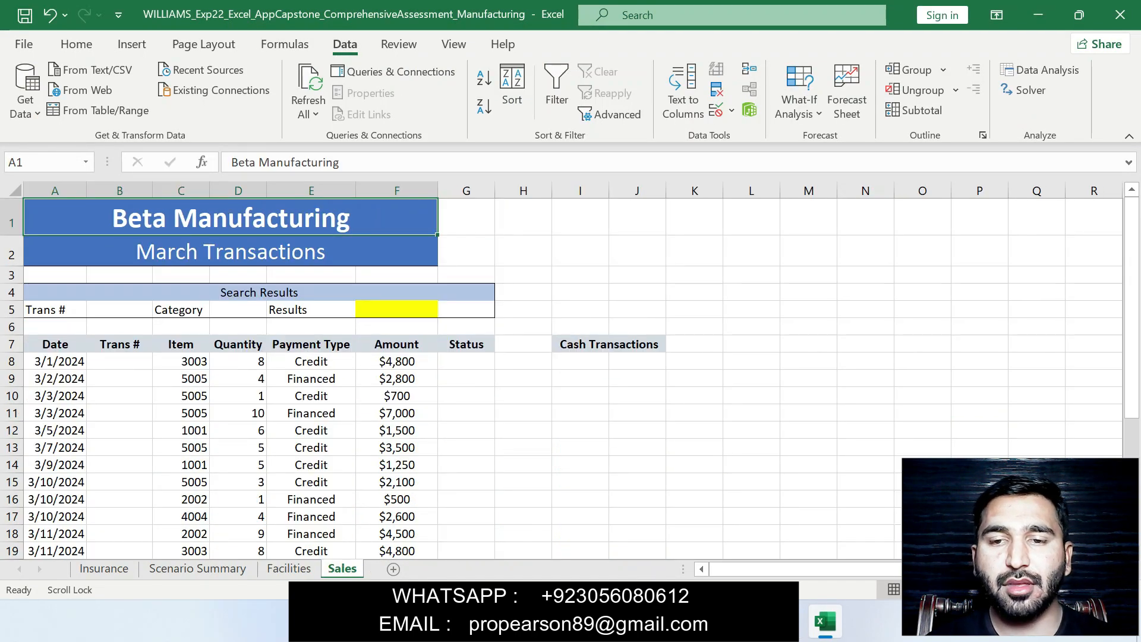
pyautogui.hotkey('alt', 'Tab')
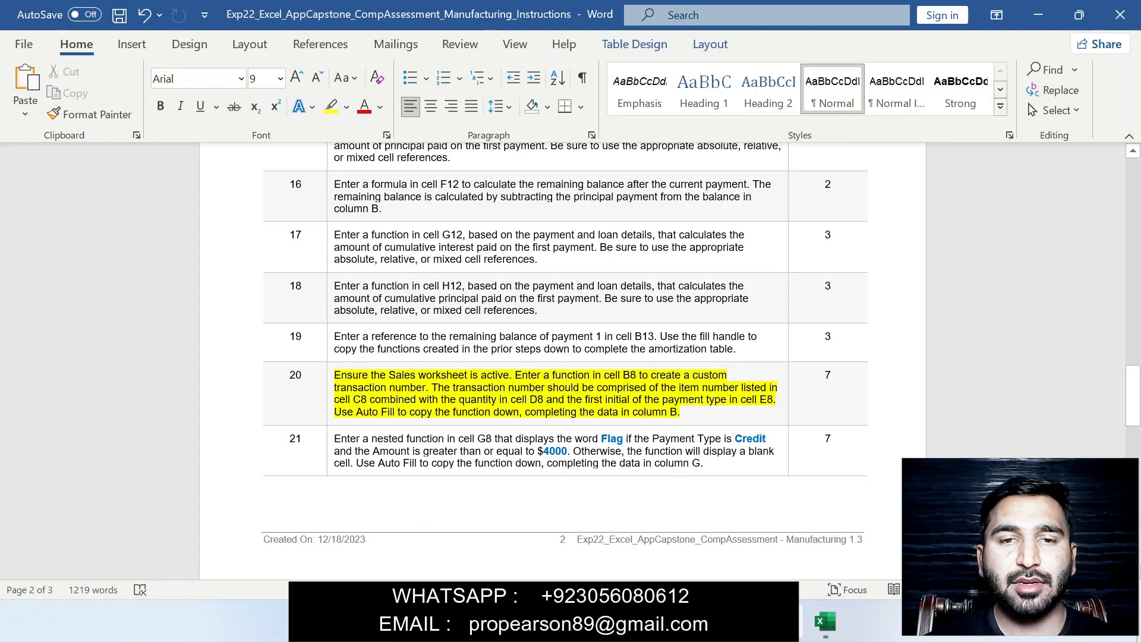
pyautogui.hotkey('alt', 'Tab')
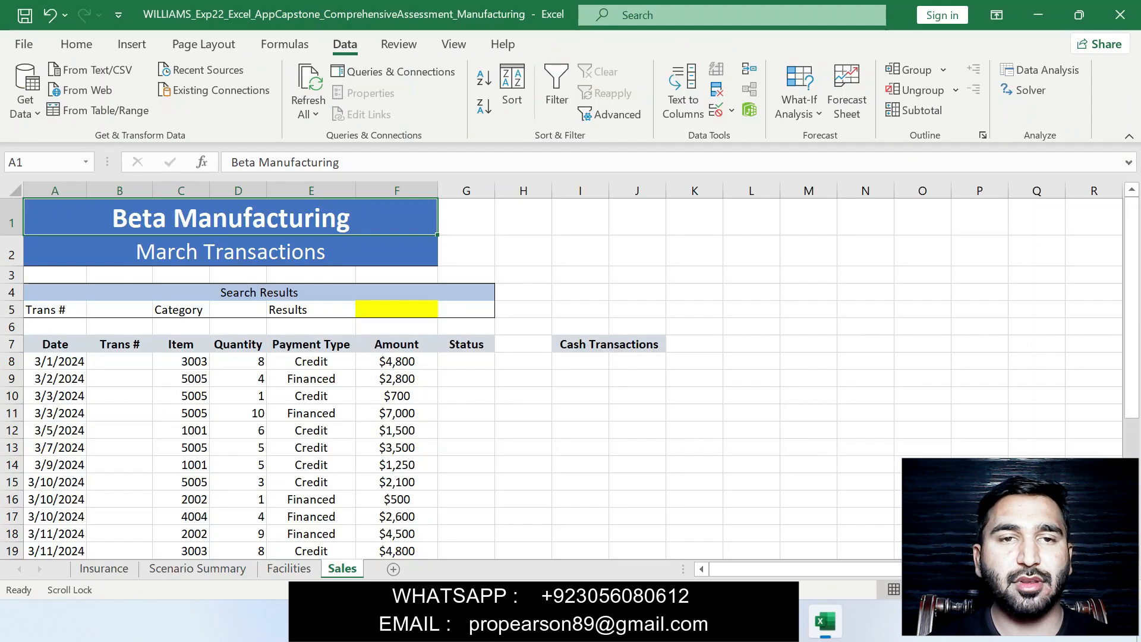
# Step: Begin the transaction number formula in cell B8 of the Sales sheet with =CONCATENATE(C8,D8, to join item number and quantity
pyautogui.click(119, 361)
pyautogui.write('=')
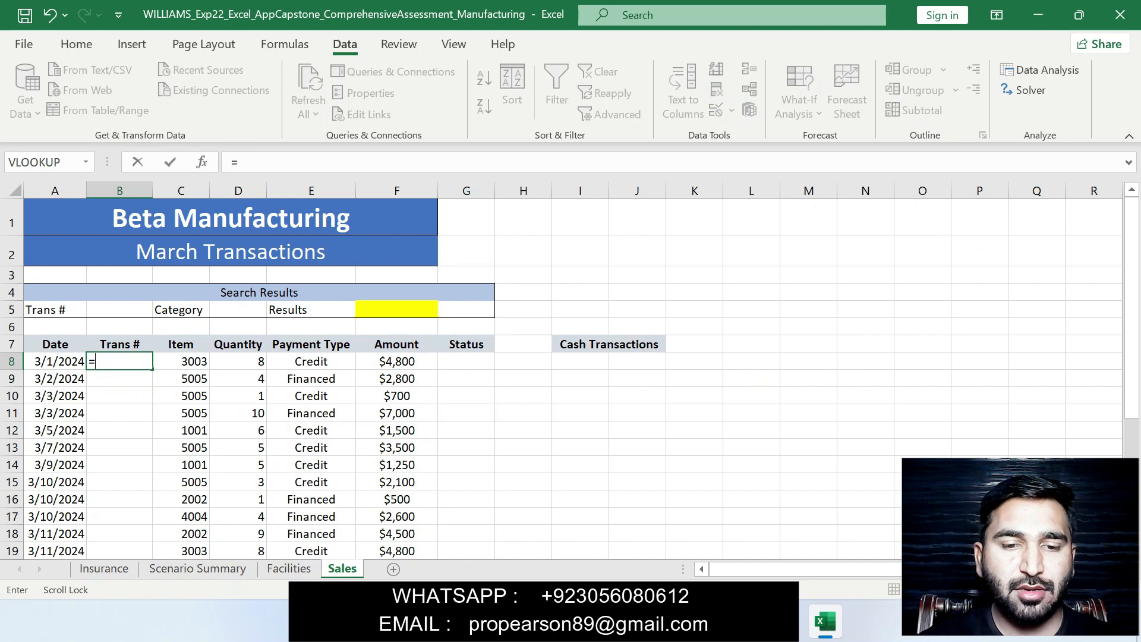
pyautogui.write('C')
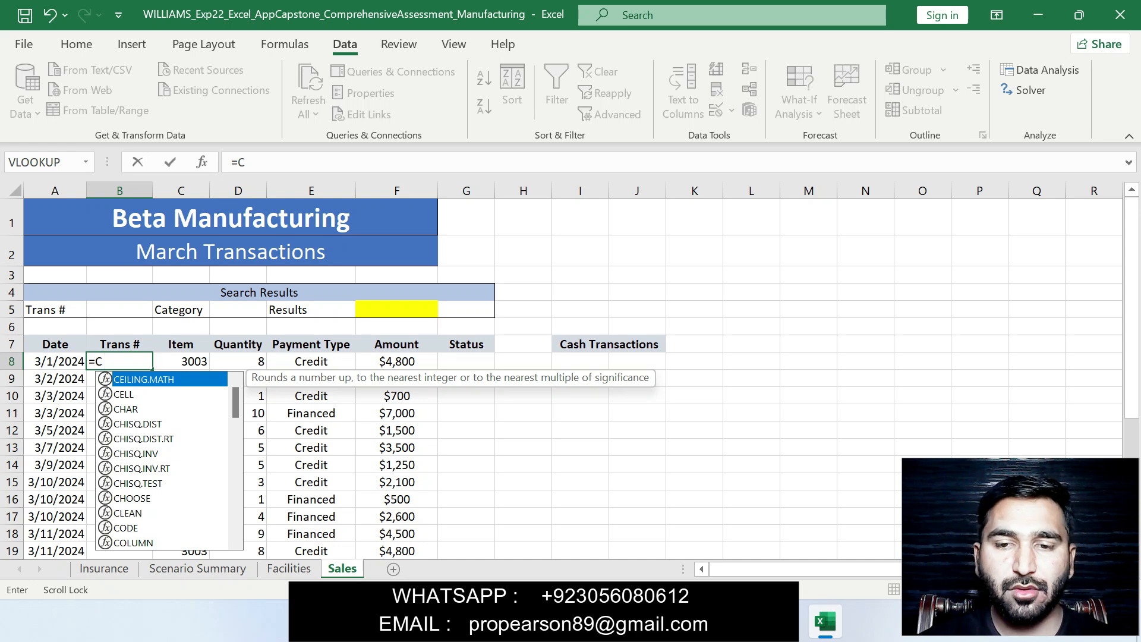
pyautogui.write('ONC')
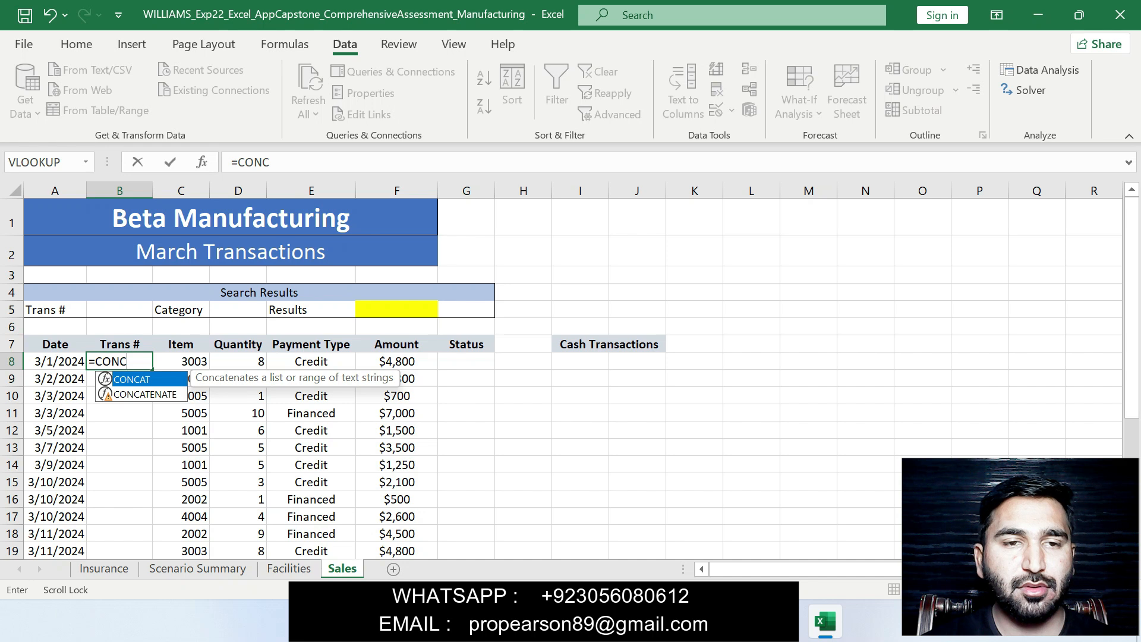
pyautogui.press('Down')
pyautogui.press('Tab')
pyautogui.write('C')
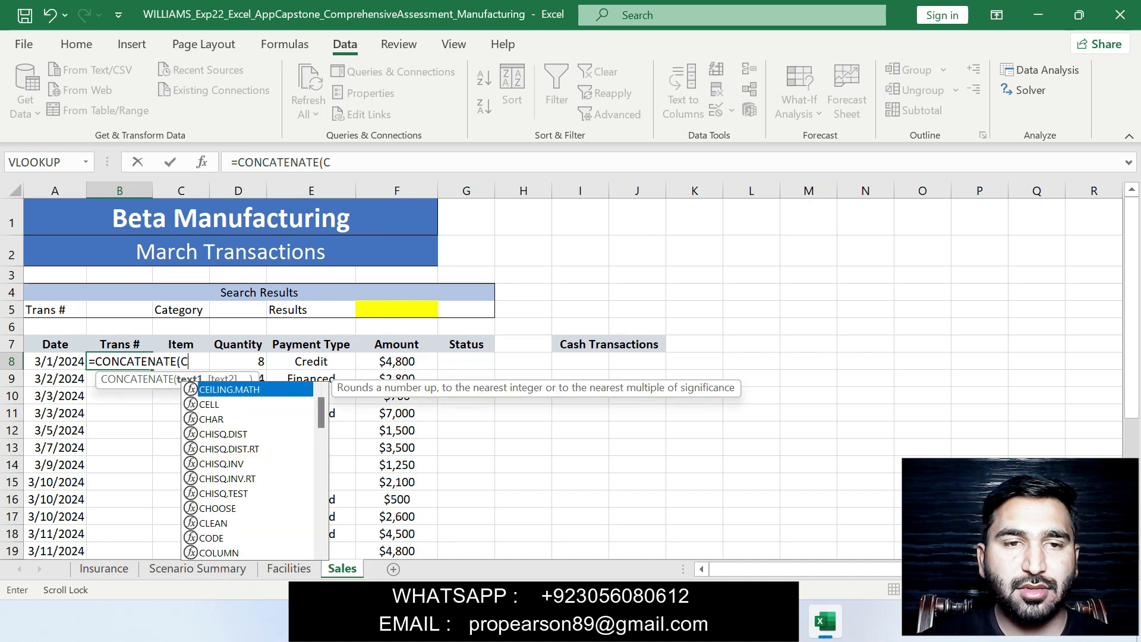
pyautogui.write('8')
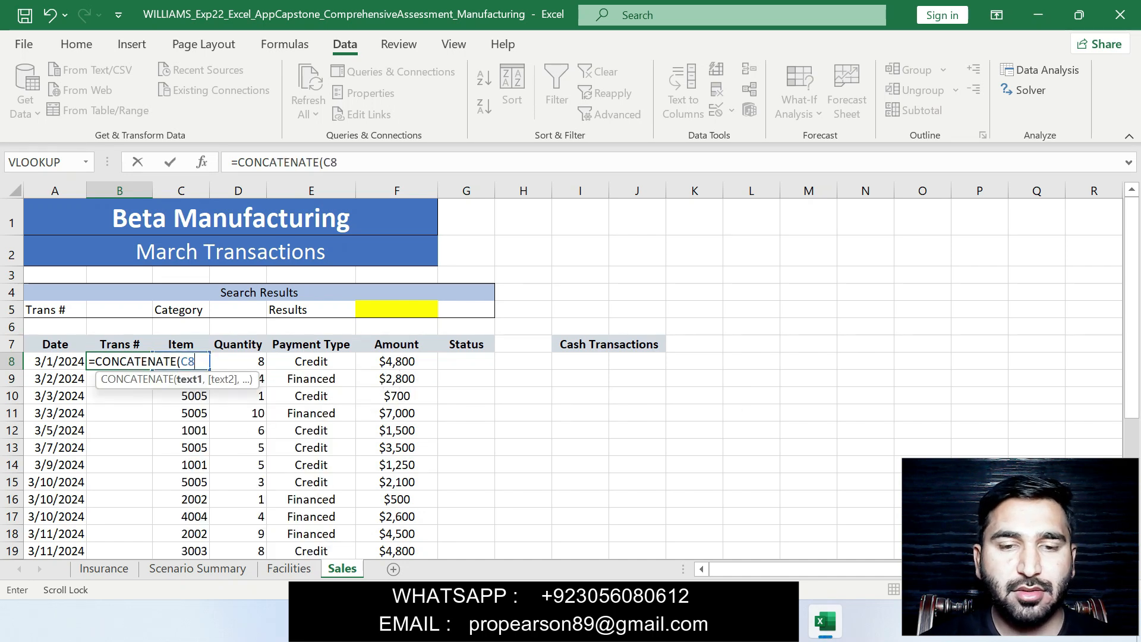
pyautogui.write(',D8')
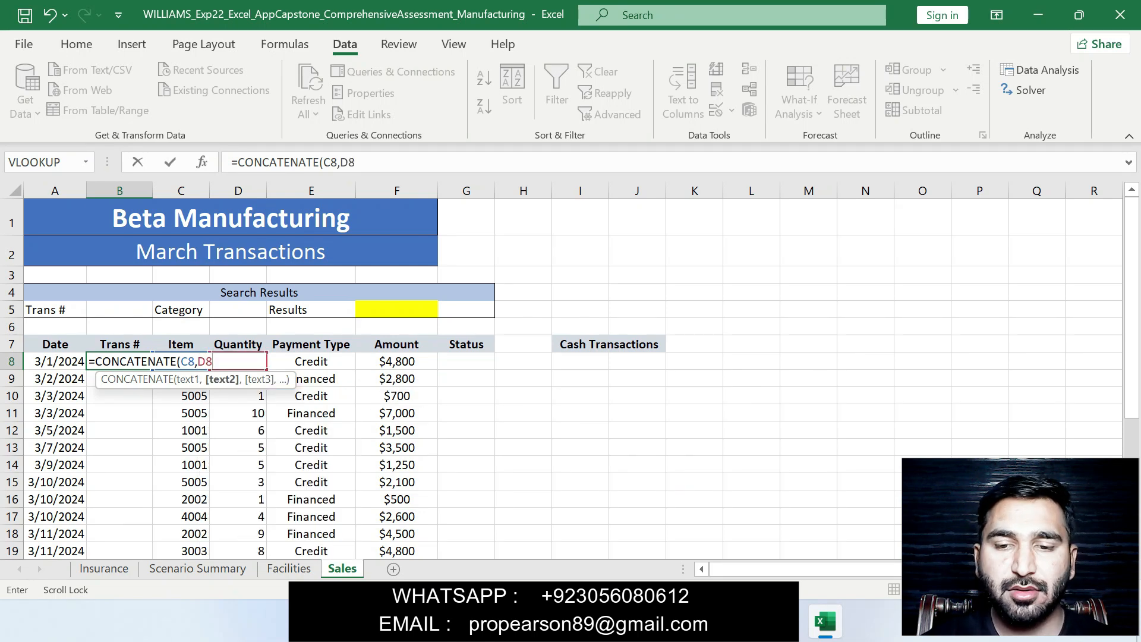
pyautogui.write(',')
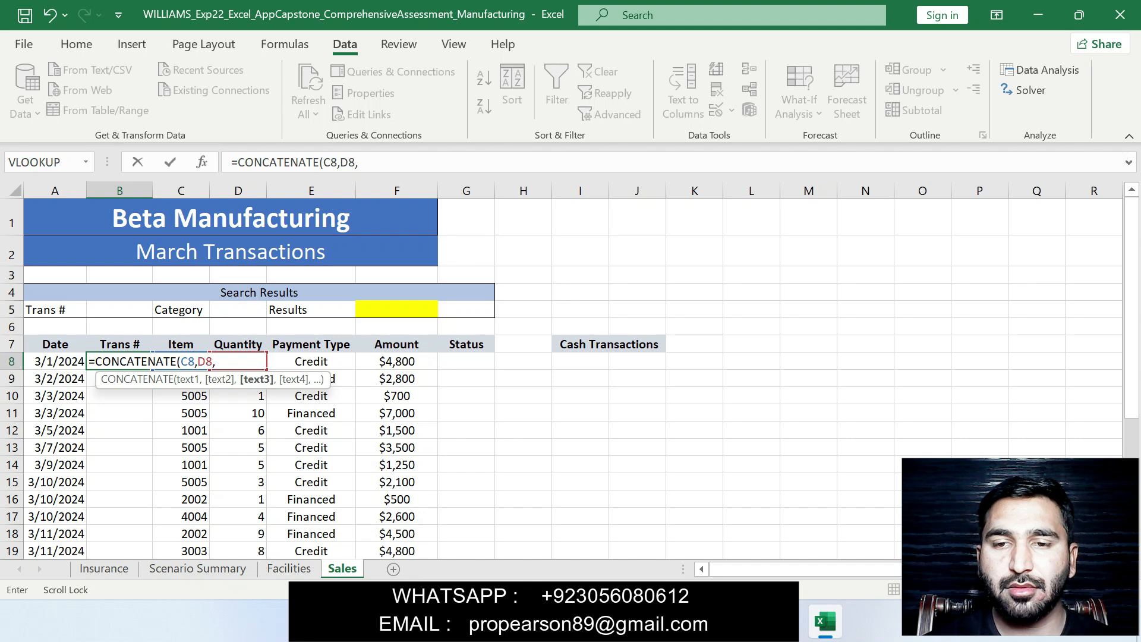
# Step: Recheck step 20 in the Word instructions and nest a LEFT function as the third CONCATENATE argument in B8, removing the extra comma
pyautogui.hotkey('alt', 'Tab')
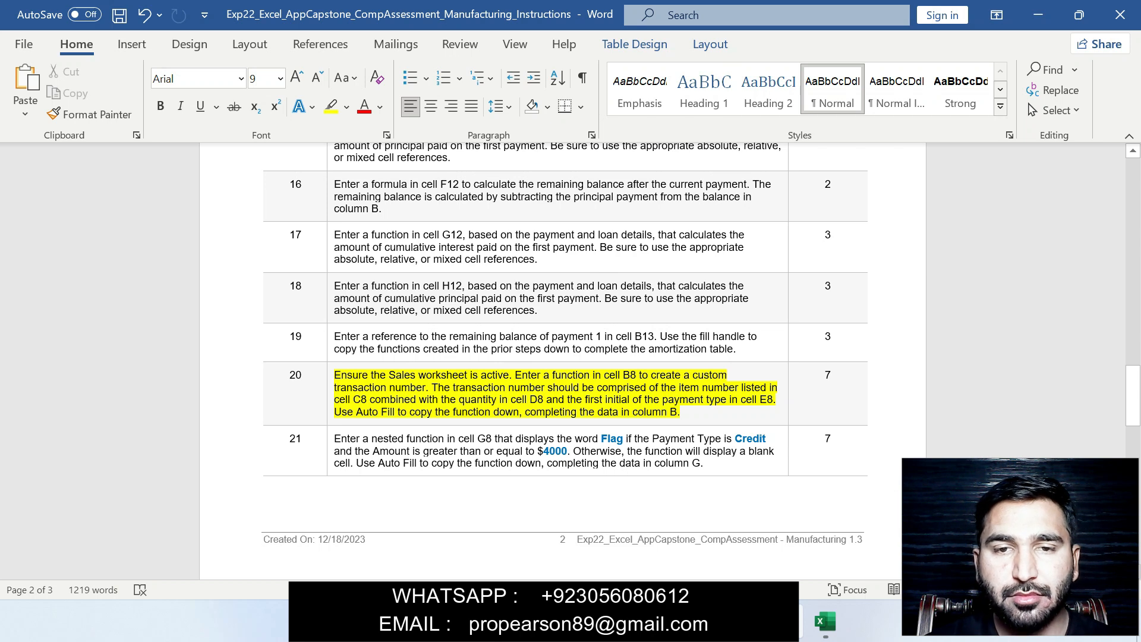
pyautogui.hotkey('alt', 'Tab')
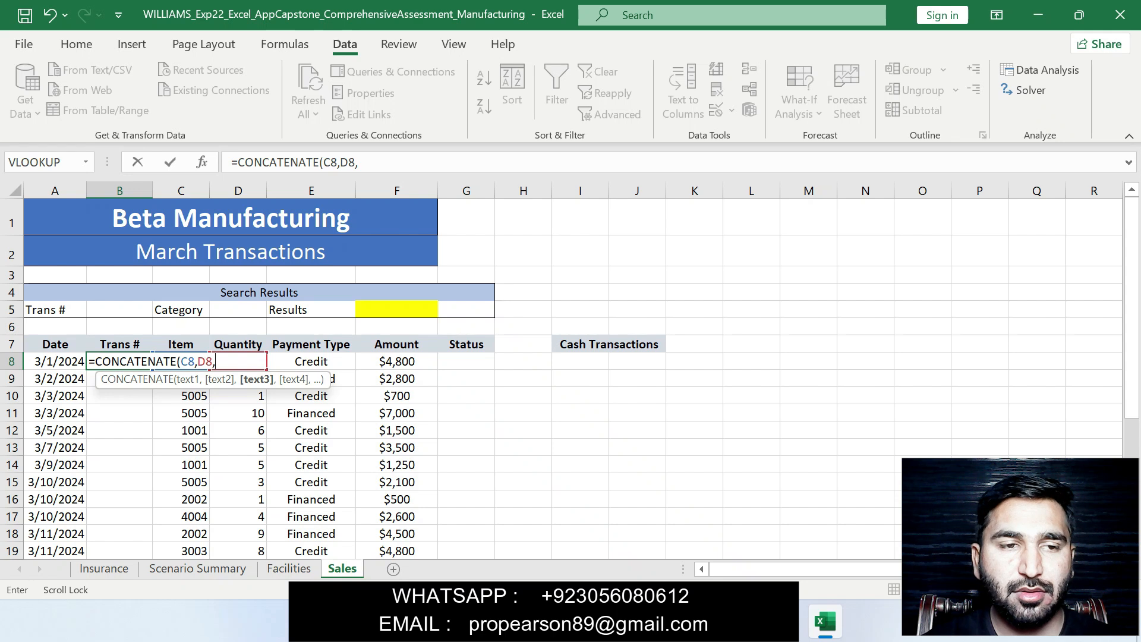
pyautogui.write(',')
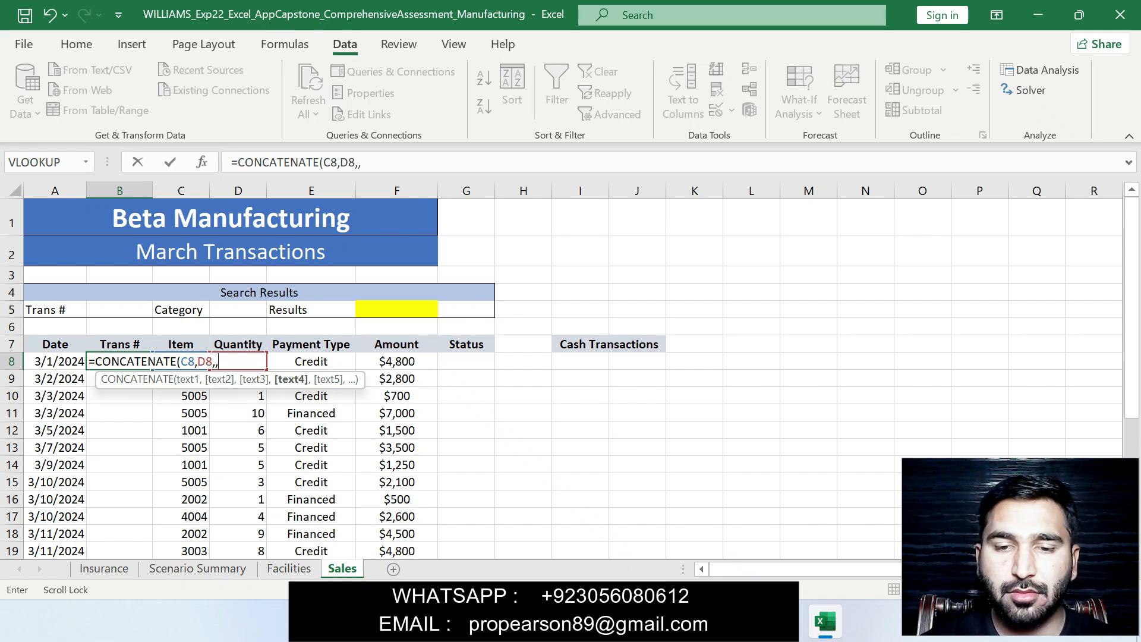
pyautogui.write('LE')
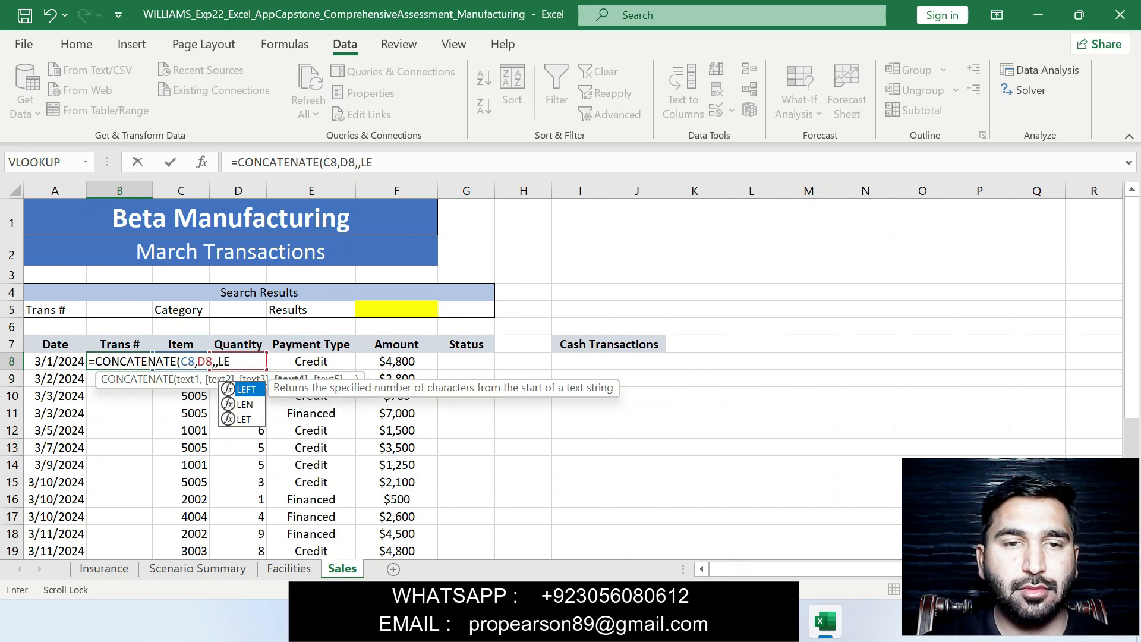
pyautogui.hotkey('alt', 'Tab')
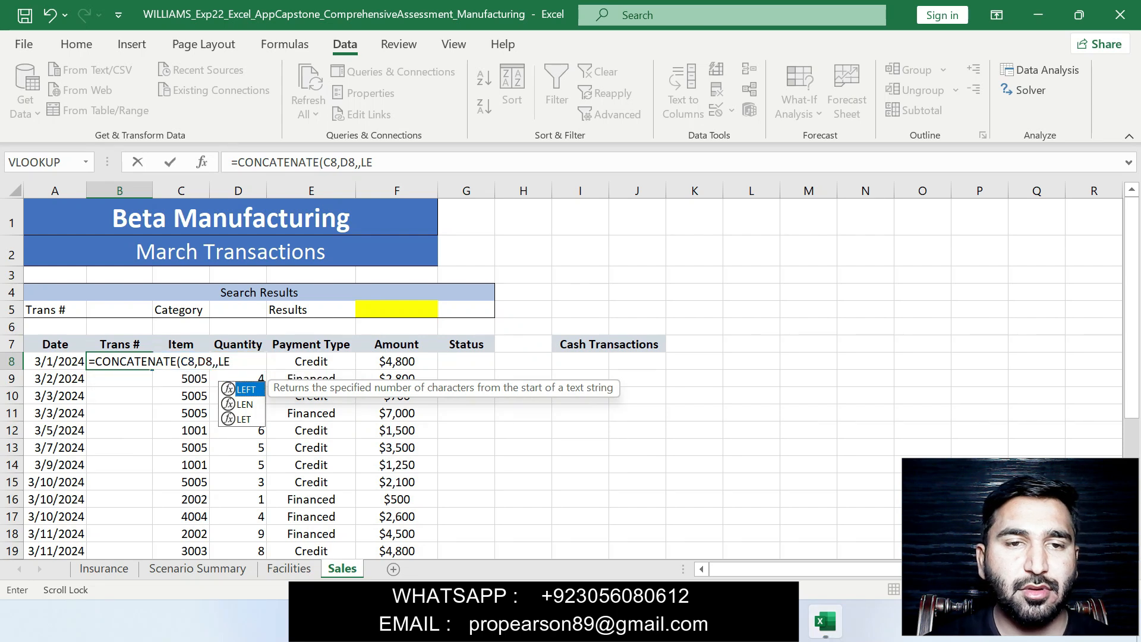
pyautogui.press('Tab')
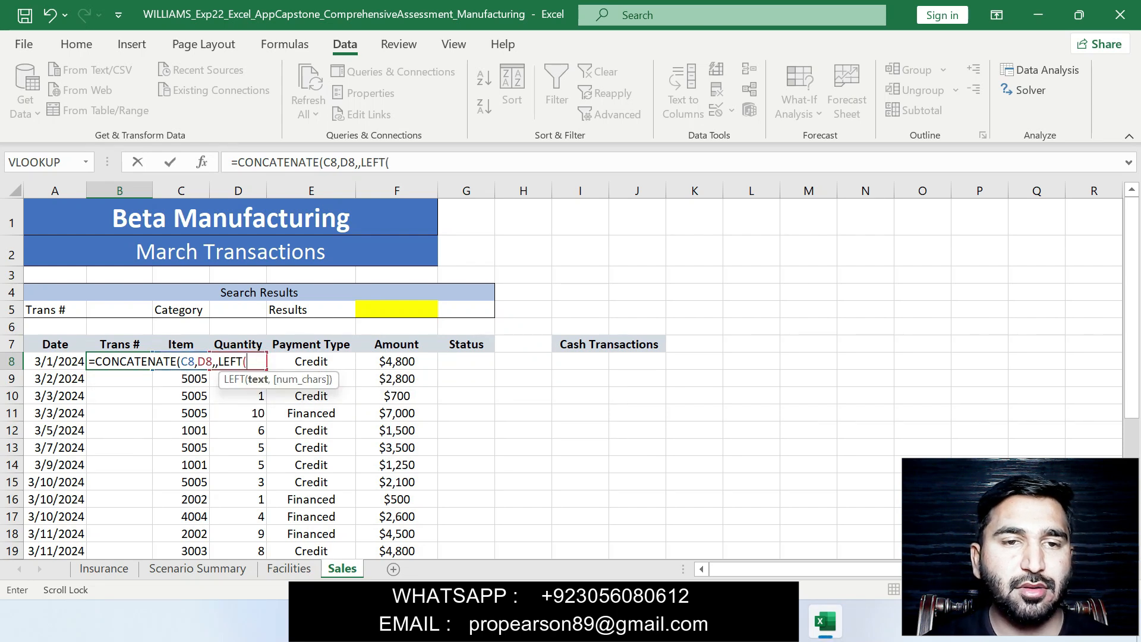
pyautogui.click(360, 162)
pyautogui.press('BackSpace')
pyautogui.click(387, 162)
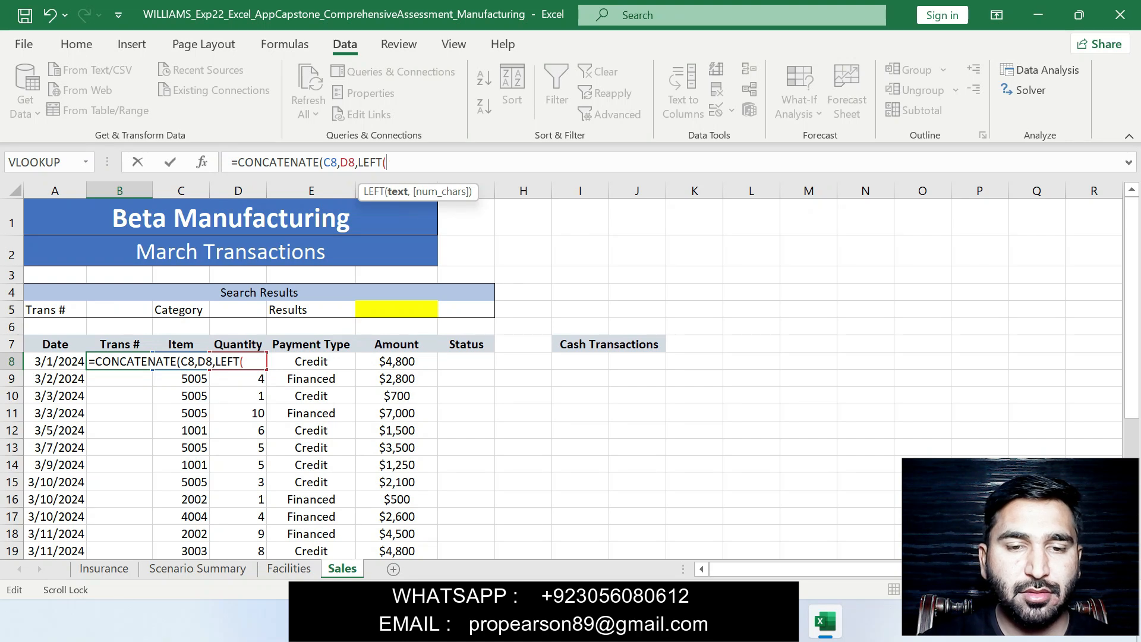
# Step: Complete the B8 formula as =CONCATENATE(C8,D8,LEFT(E8,1)) to append the payment type's first initial
pyautogui.write('E8')
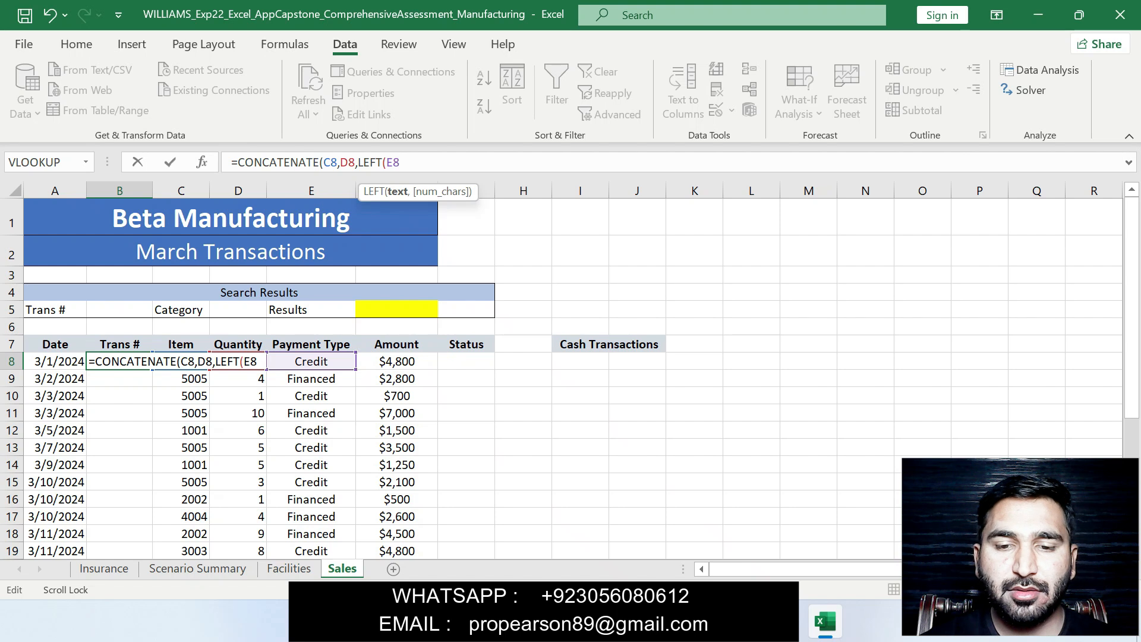
pyautogui.write(',1')
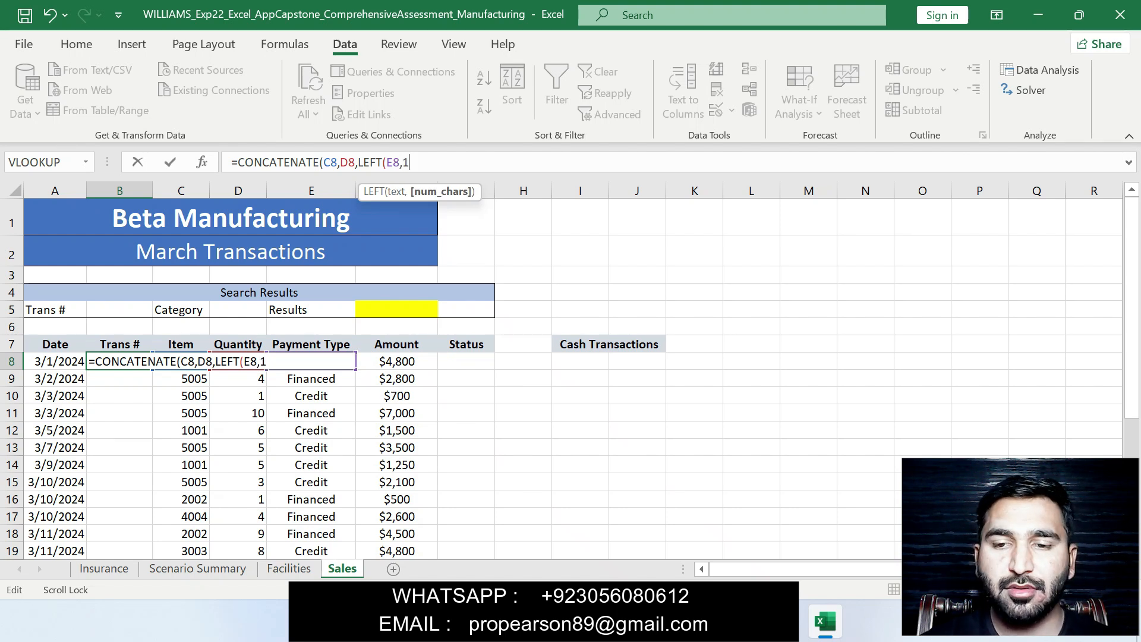
pyautogui.write(')')
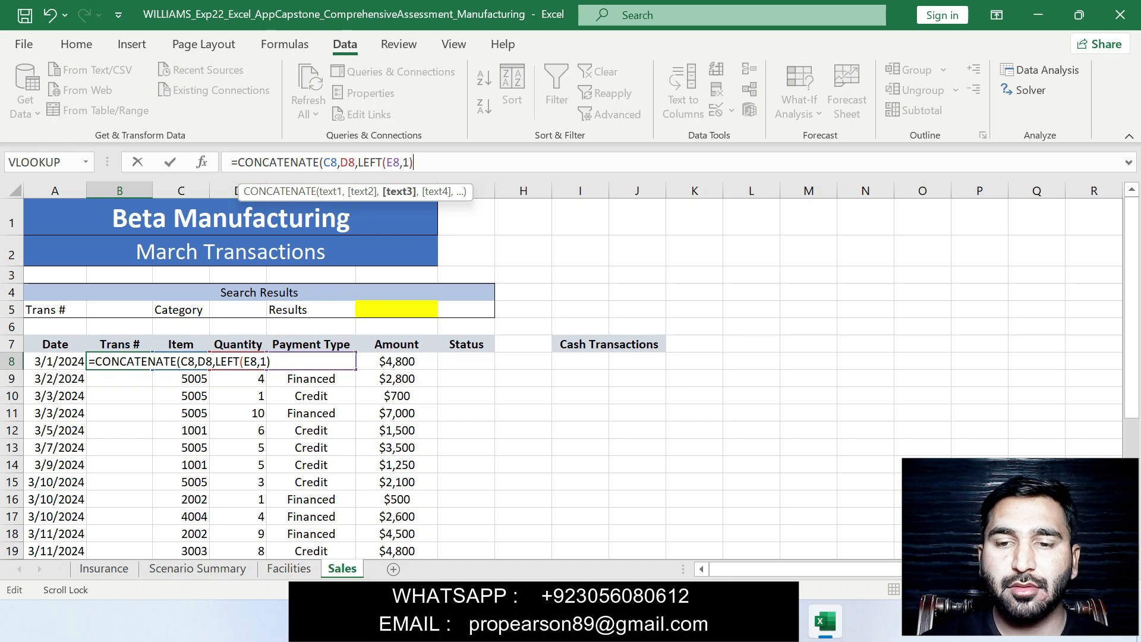
pyautogui.write(')')
pyautogui.press('Return')
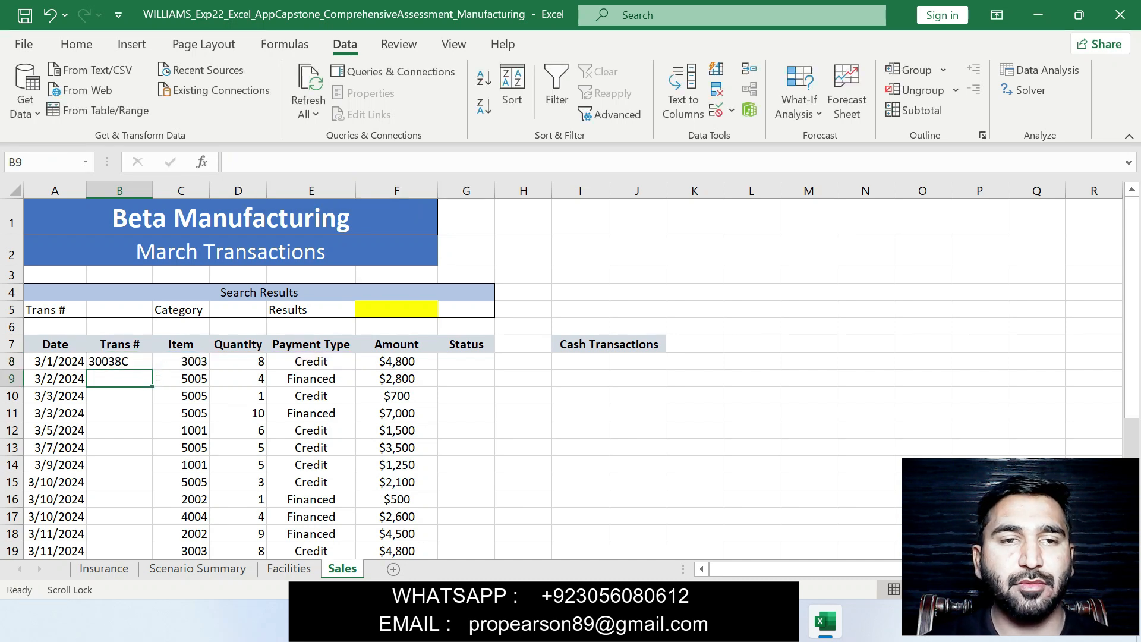
# Step: Check the Auto Fill requirement in step 20 of the Word instructions and copy the B8 formula down the Trans # column in Excel
pyautogui.click(119, 361)
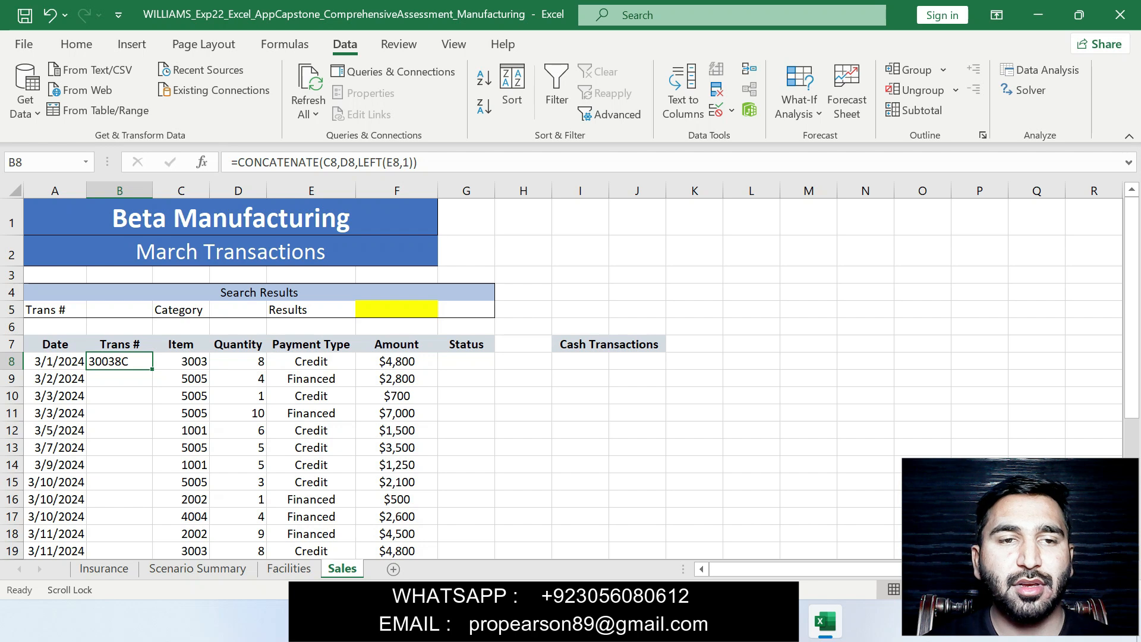
pyautogui.hotkey('alt', 'Tab')
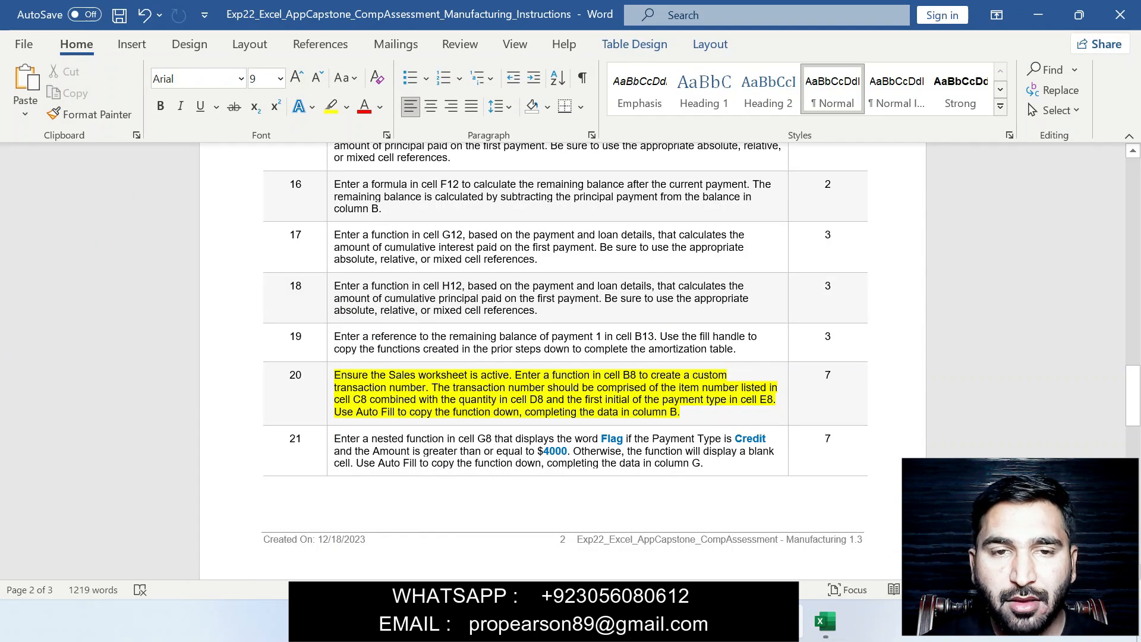
pyautogui.moveTo(373, 411); pyautogui.dragTo(678, 412)
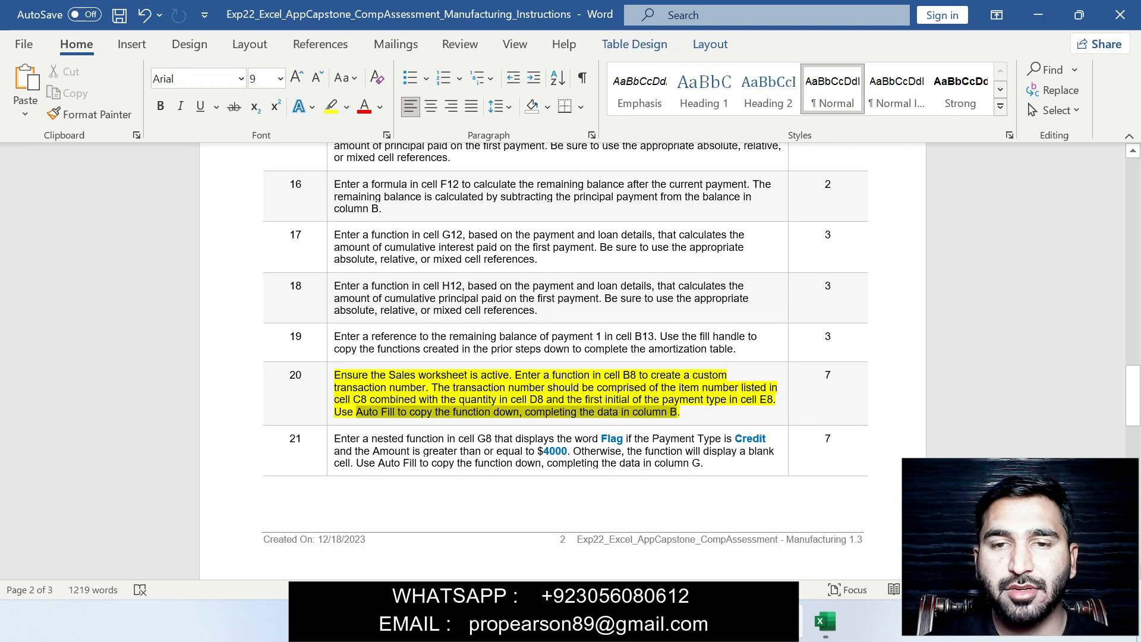
pyautogui.hotkey('alt', 'Tab')
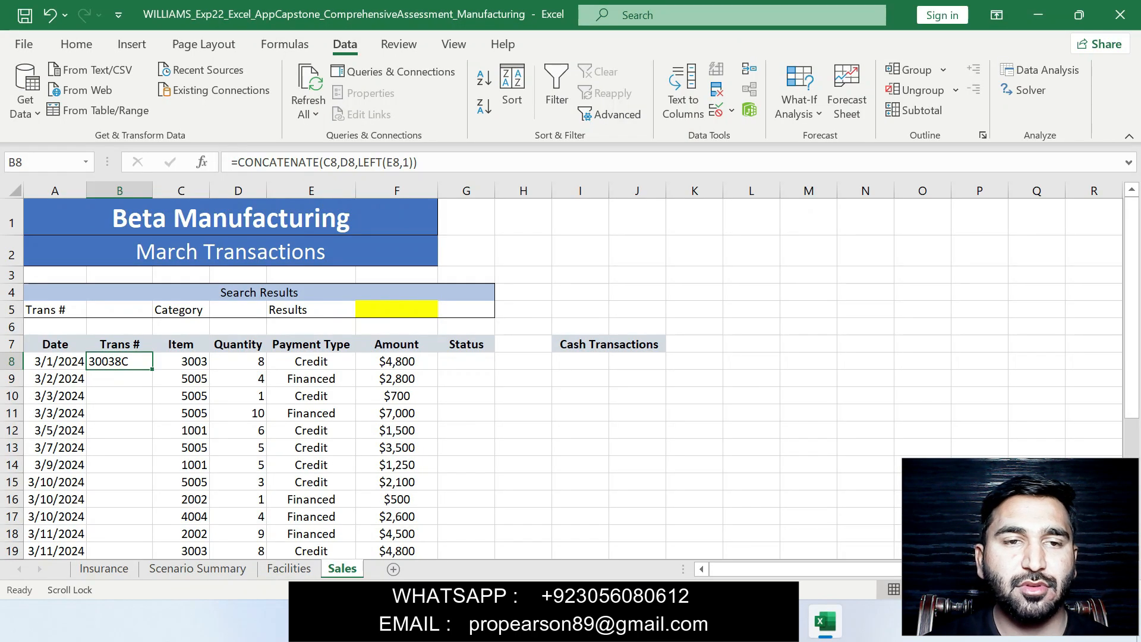
pyautogui.doubleClick(152, 369)
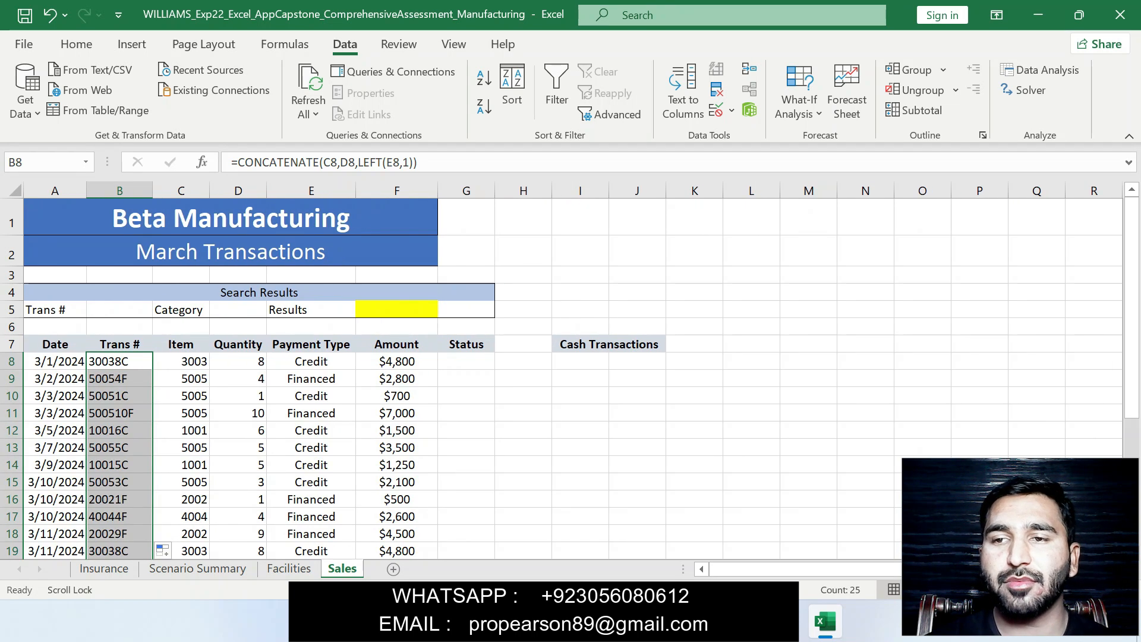
pyautogui.moveTo(1130, 357)
pyautogui.mouseDown()
pyautogui.moveTo(1130, 368)
pyautogui.moveTo(1130, 355)
pyautogui.mouseUp()
# Step: Switch to the Word instructions, undo the yellow highlighting on step 20 and highlight the step 21 text in yellow
pyautogui.hotkey('alt', 'Tab')
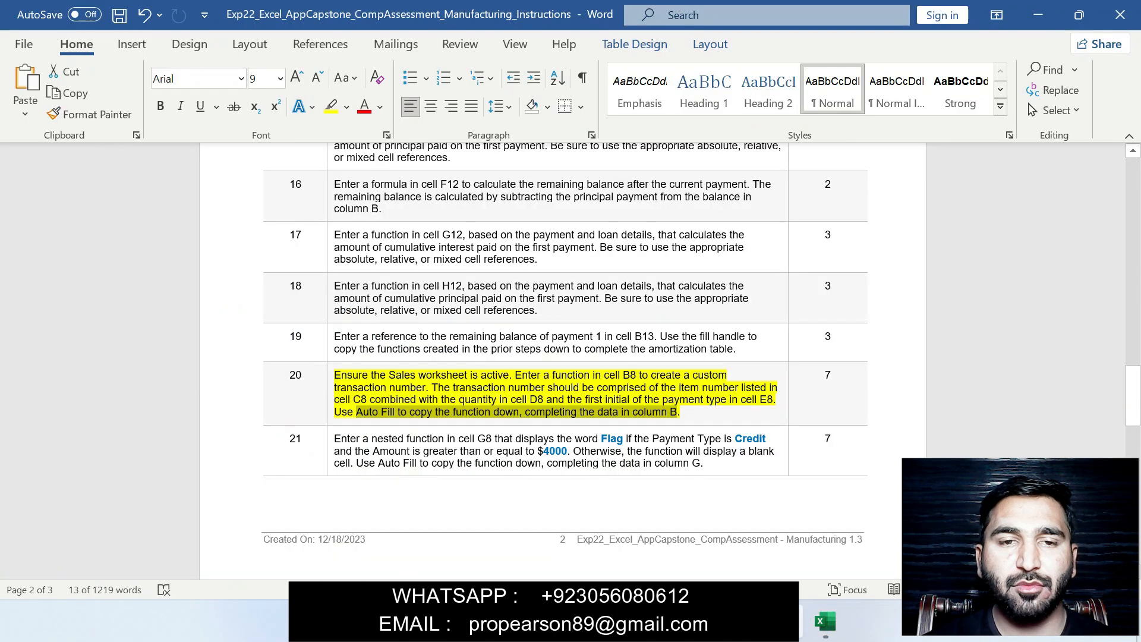
pyautogui.hotkey('ctrl', 'z')
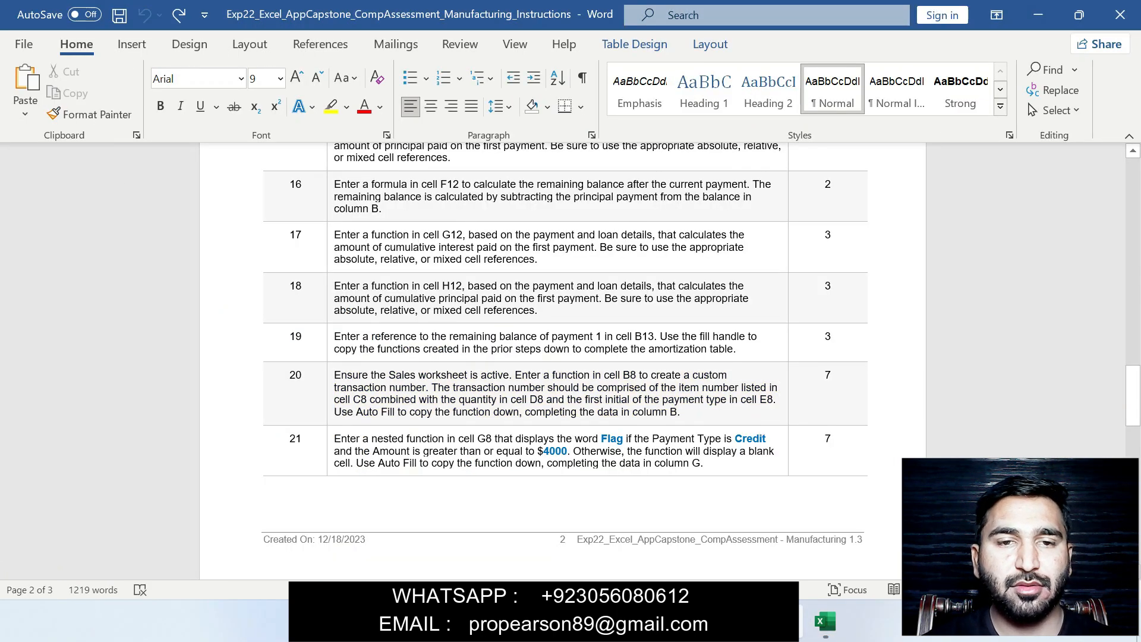
pyautogui.moveTo(334, 439); pyautogui.dragTo(704, 463)
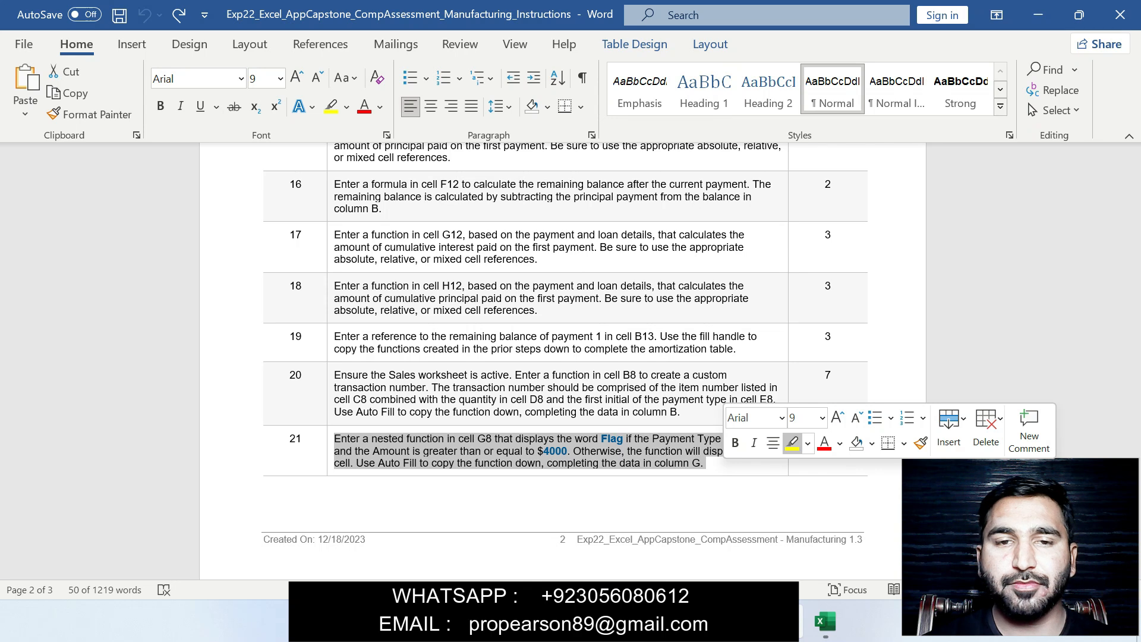
pyautogui.click(792, 443)
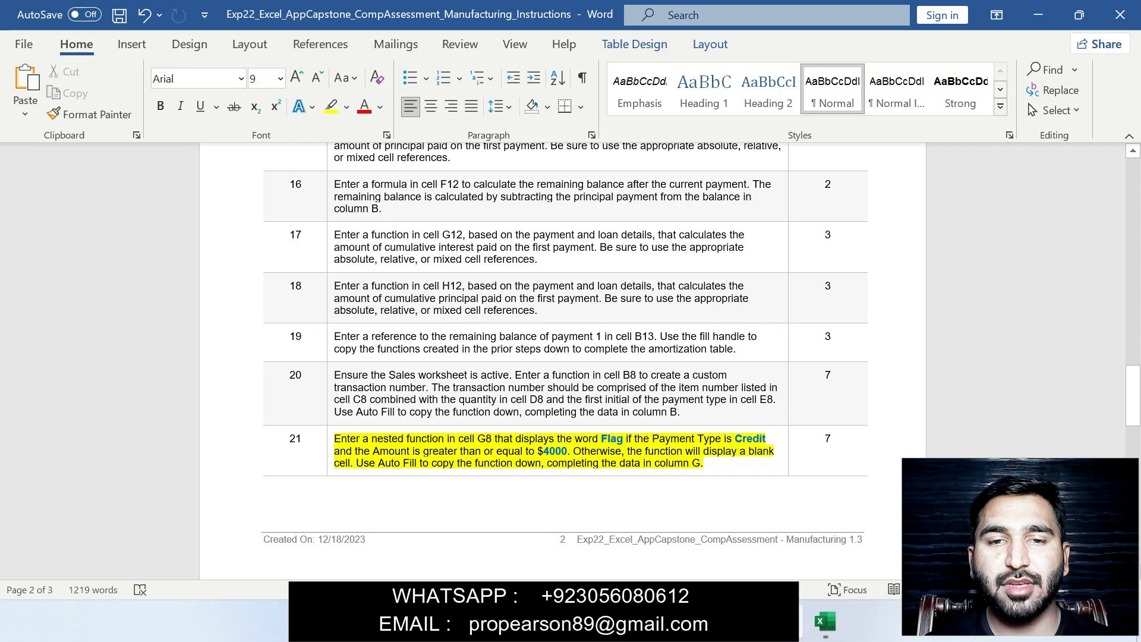
# Step: Return to the Excel workbook and begin the Status formula in G8 with =IF(F8>4000 to test the amount
pyautogui.hotkey('alt', 'Tab')
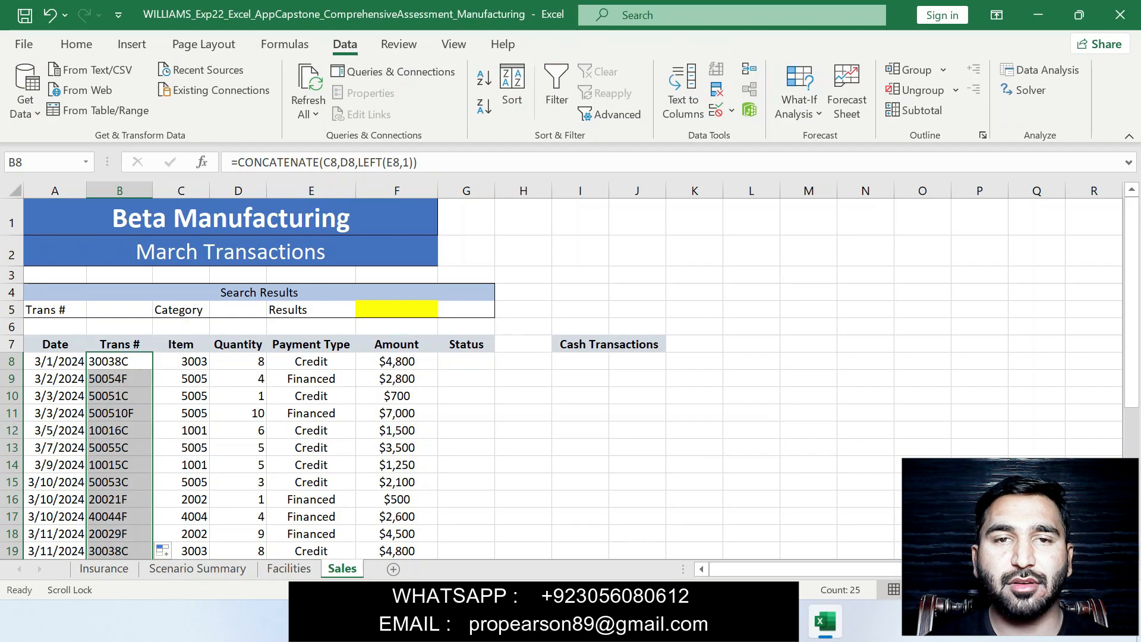
pyautogui.click(396, 310)
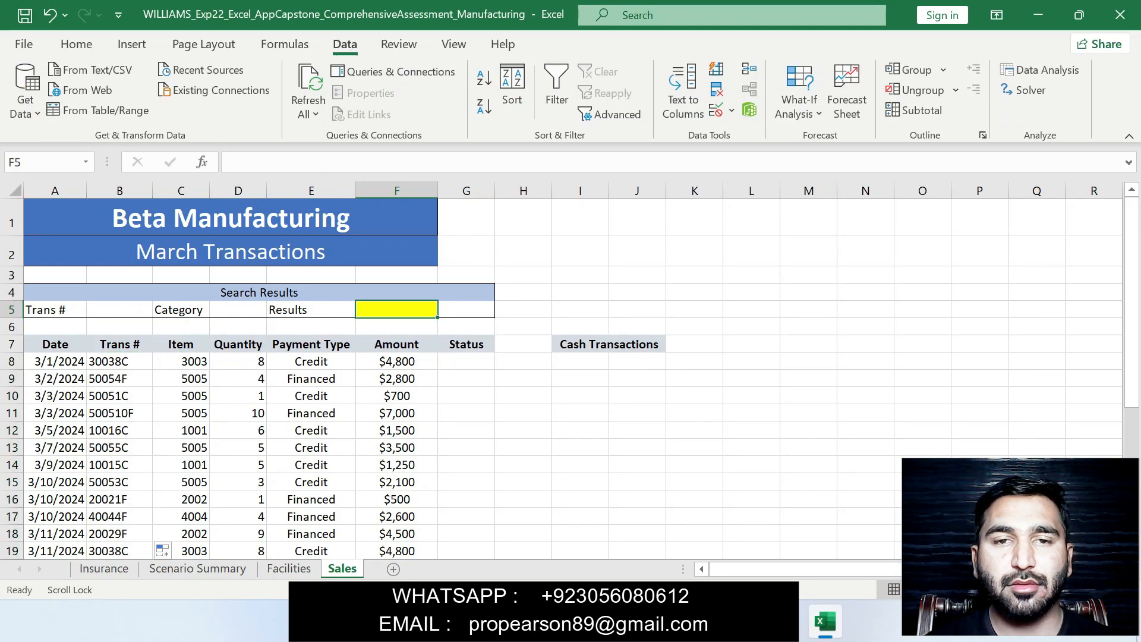
pyautogui.click(465, 309)
pyautogui.click(465, 361)
pyautogui.write('=')
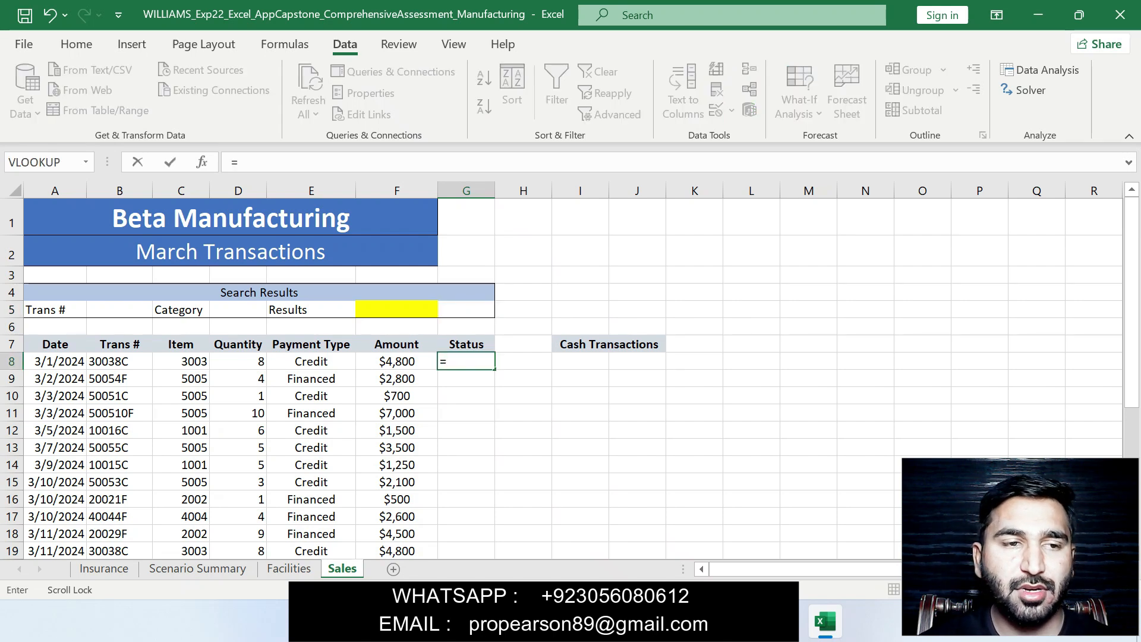
pyautogui.write('IF')
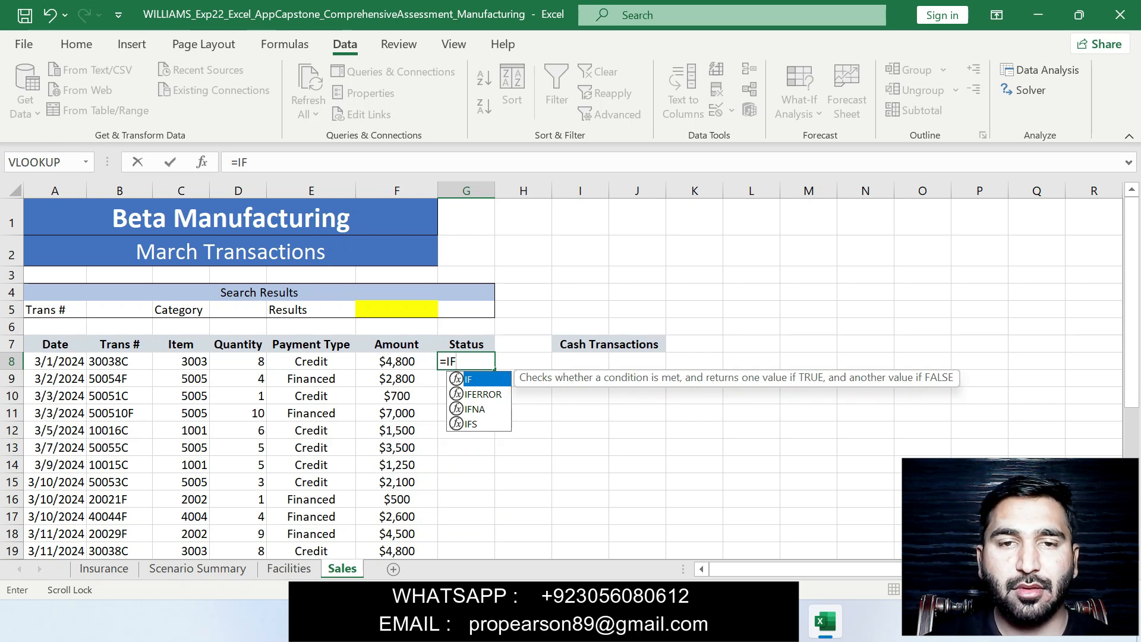
pyautogui.write('(')
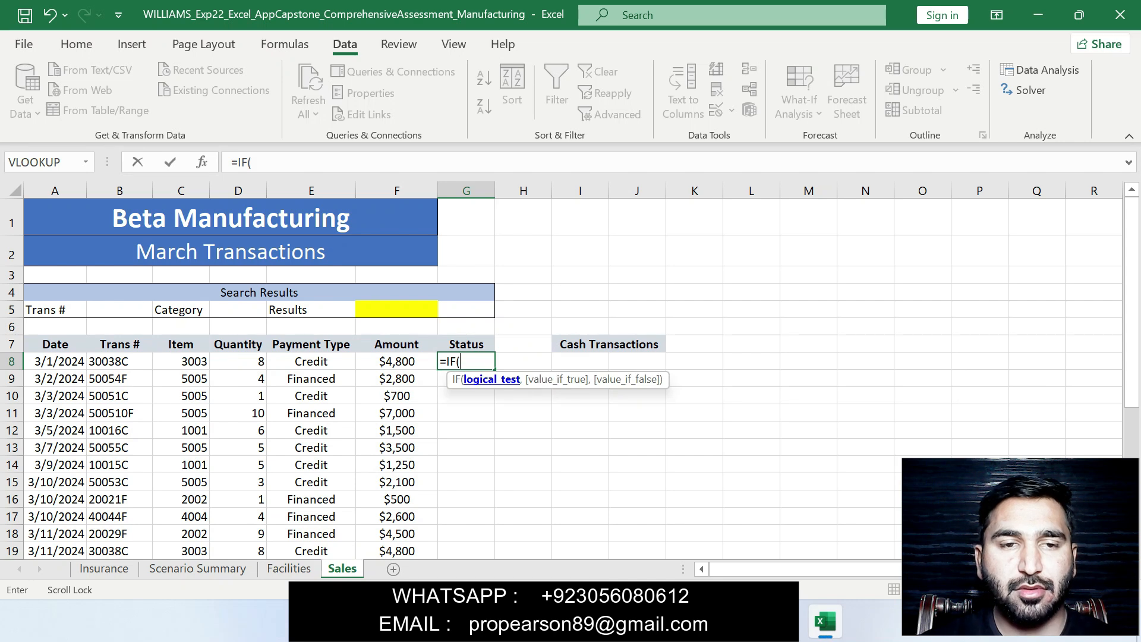
pyautogui.write('F8')
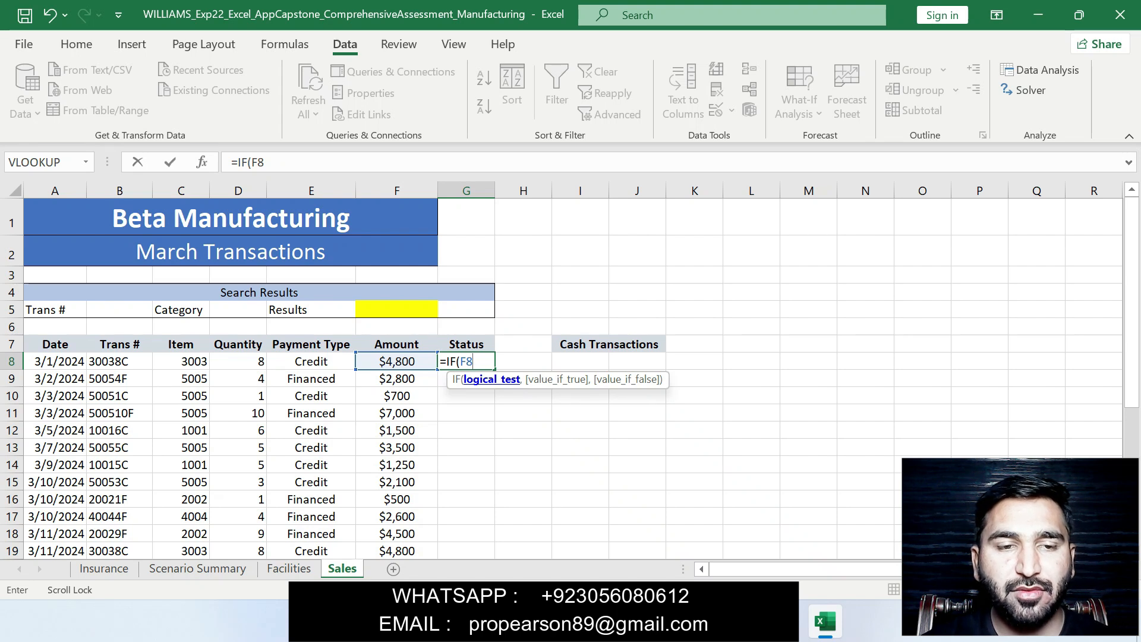
pyautogui.write('>')
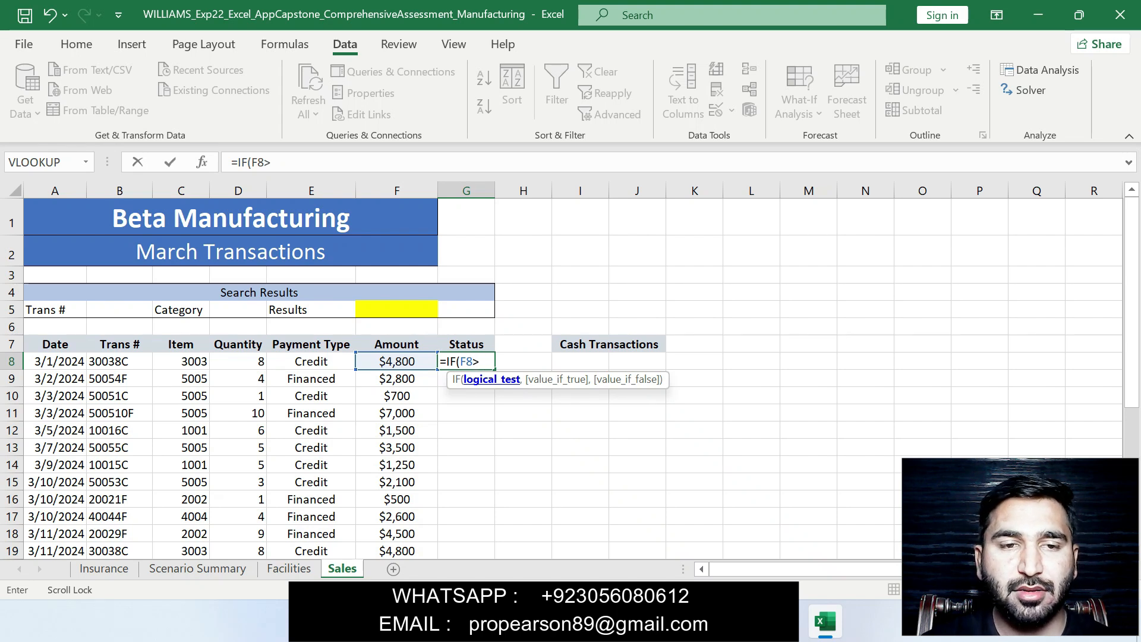
pyautogui.write('4000')
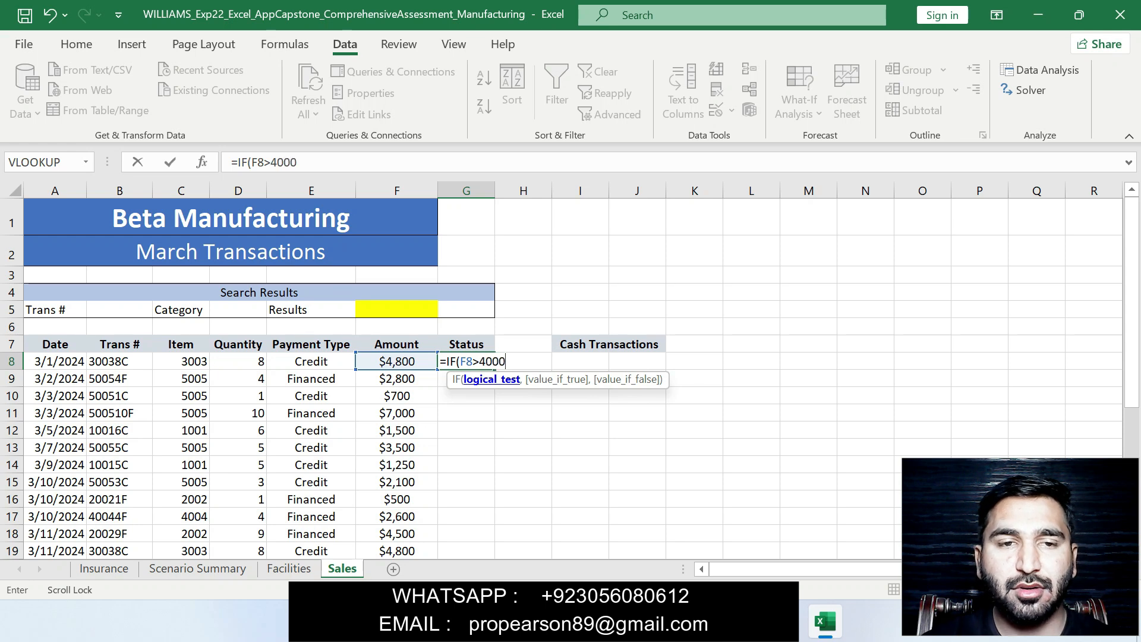
# Step: Extend the G8 formula with a nested IF testing E8="Credit", checking the payment type wording in step 21 of the Word instructions
pyautogui.write(',IF')
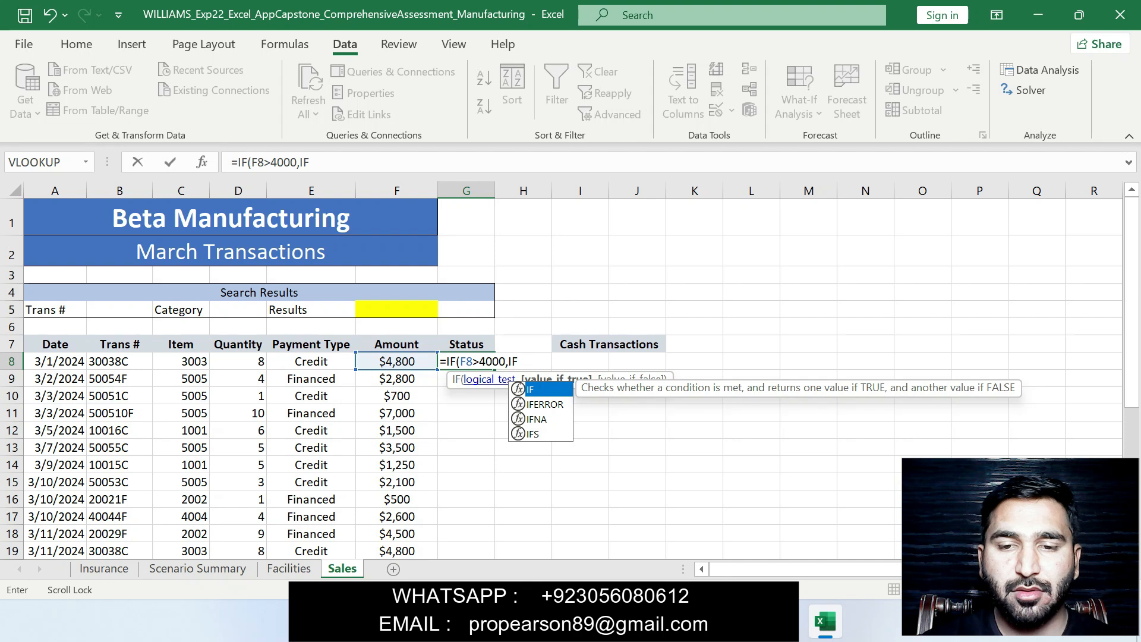
pyautogui.write('(')
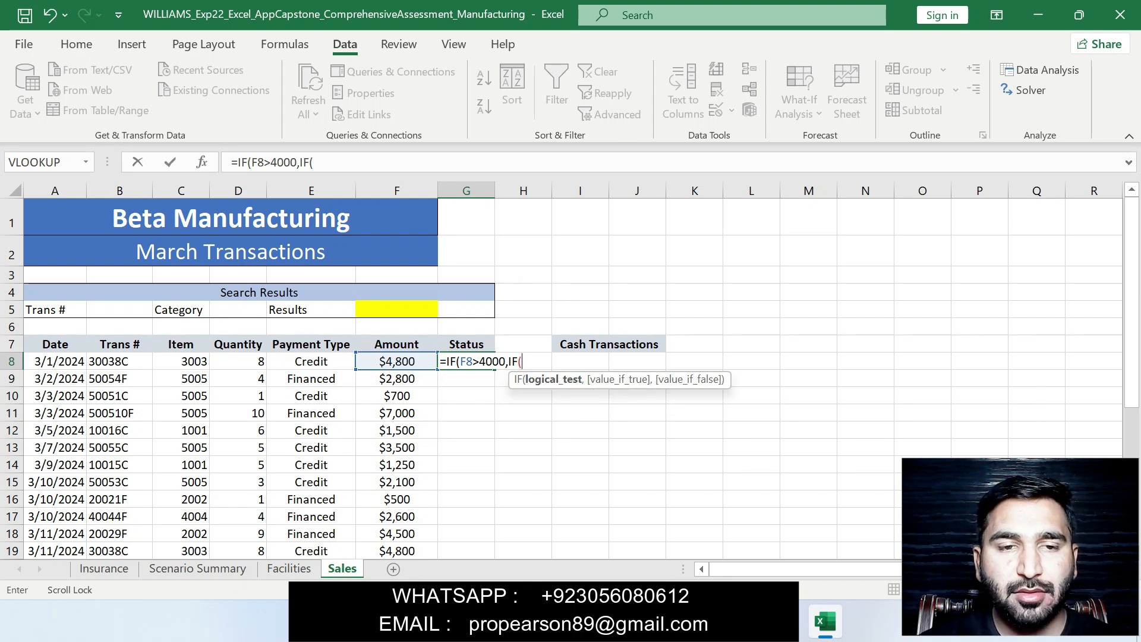
pyautogui.write('E8')
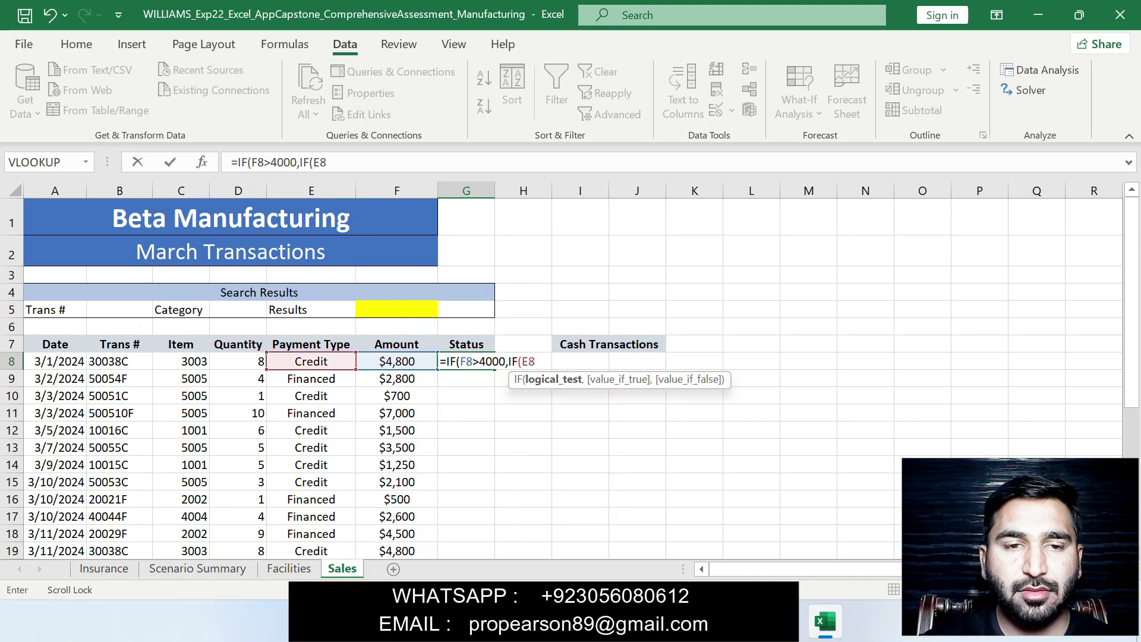
pyautogui.write('=')
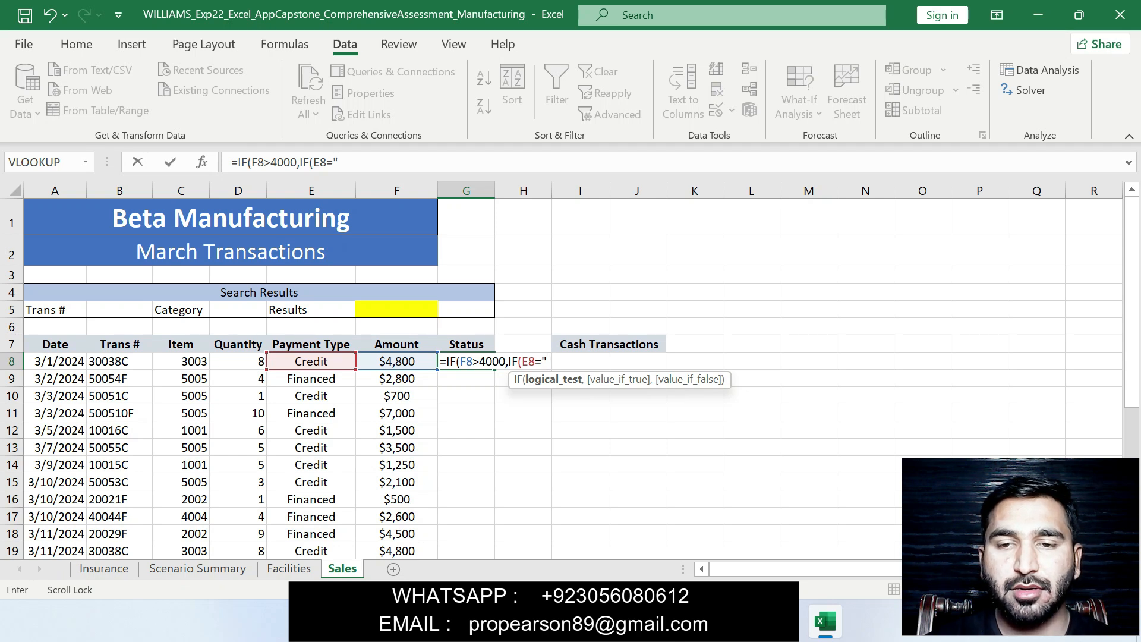
pyautogui.hotkey('alt', 'Tab')
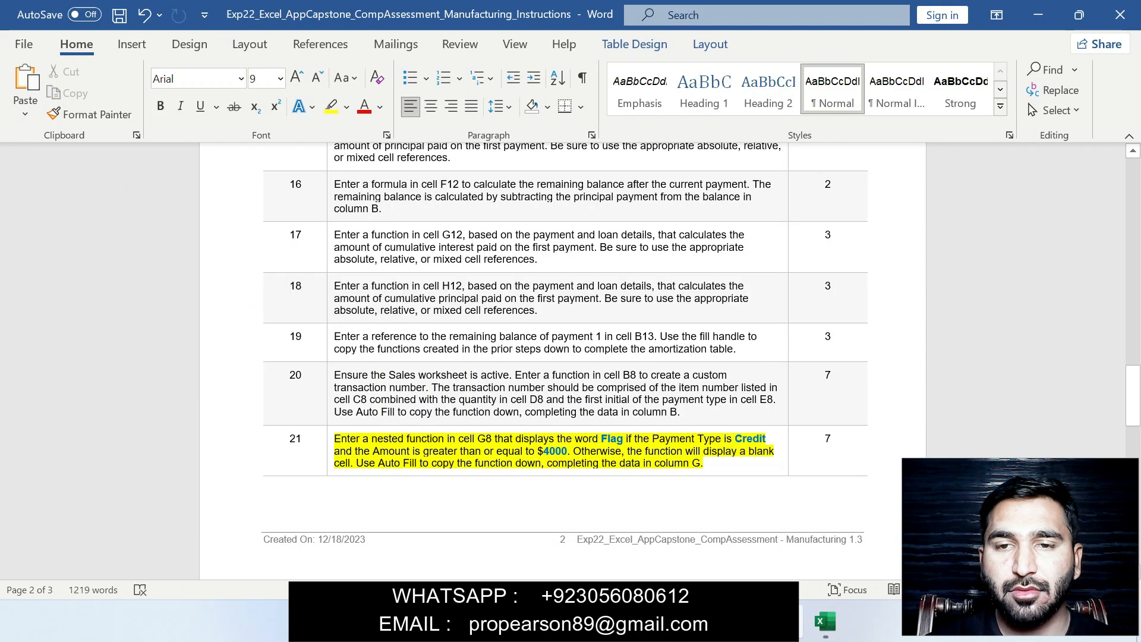
pyautogui.moveTo(735, 438); pyautogui.dragTo(766, 439)
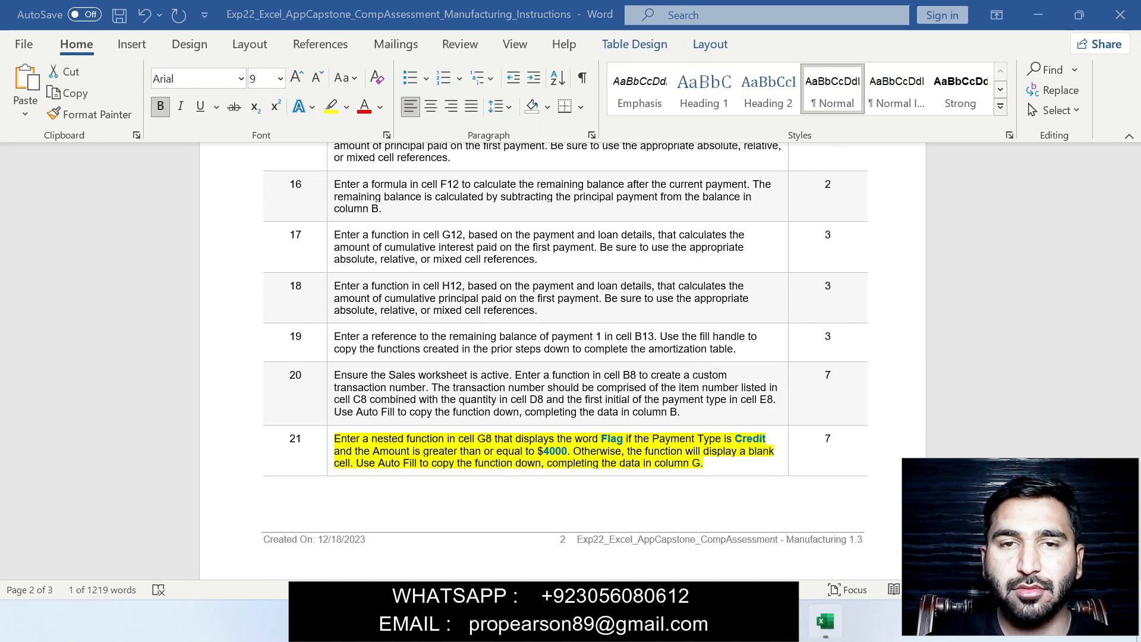
pyautogui.hotkey('alt', 'Tab')
pyautogui.write('Credi')
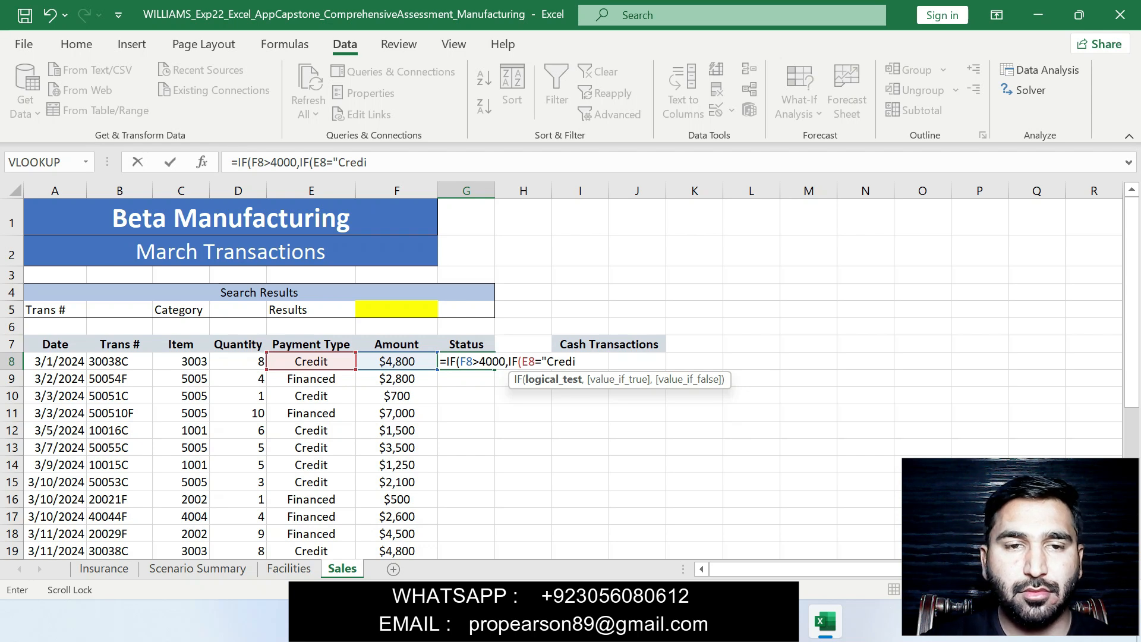
pyautogui.write('t"')
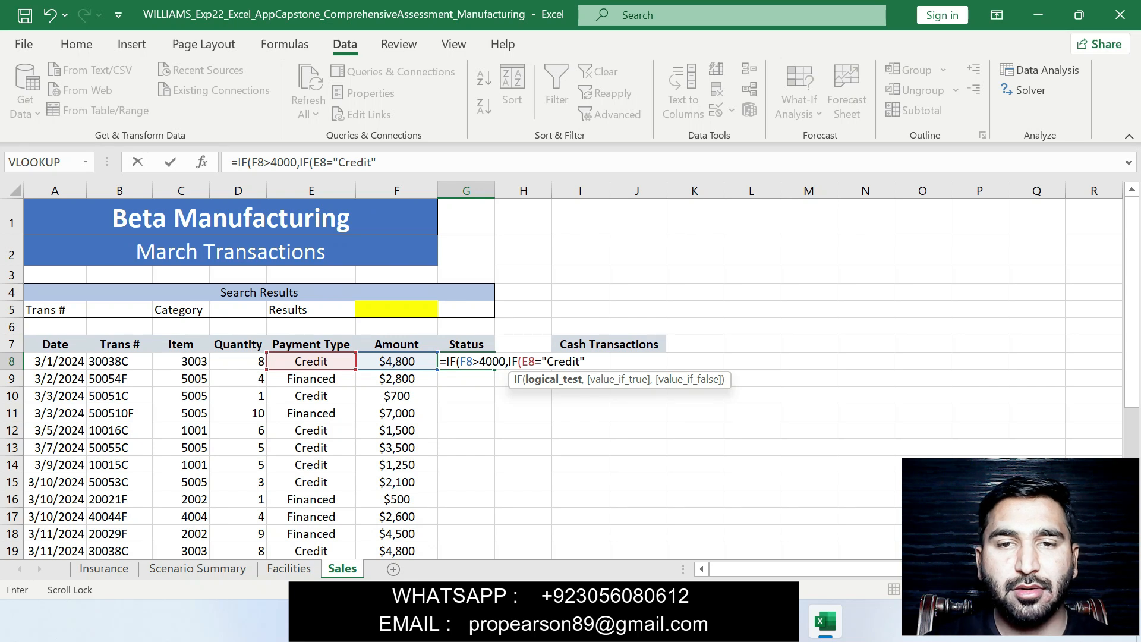
pyautogui.write(',')
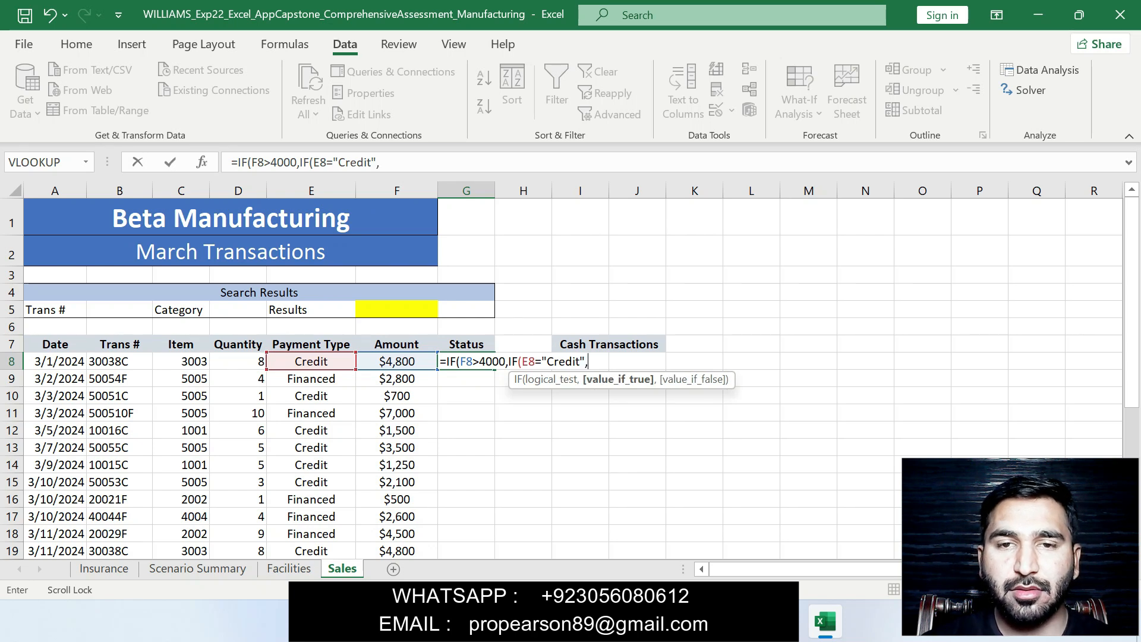
# Step: Copy the word Flag from step 21 of the Word instructions and insert it as "Flag" for the nested IF's true value in Excel
pyautogui.hotkey('alt', 'Tab')
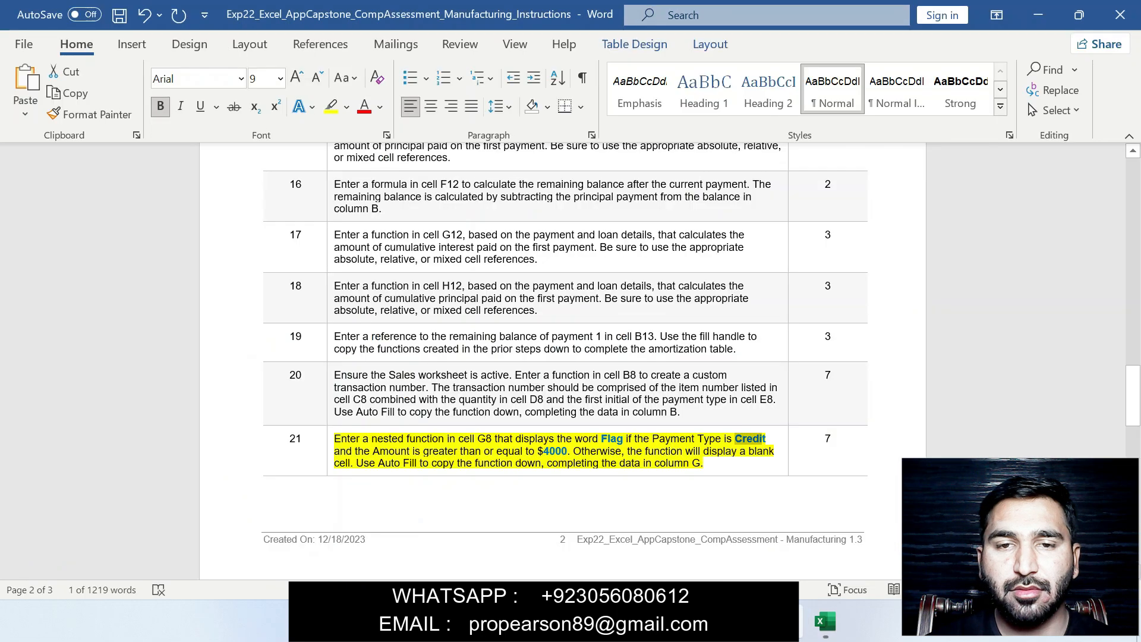
pyautogui.moveTo(601, 439); pyautogui.dragTo(623, 438)
pyautogui.hotkey('ctrl', 'c')
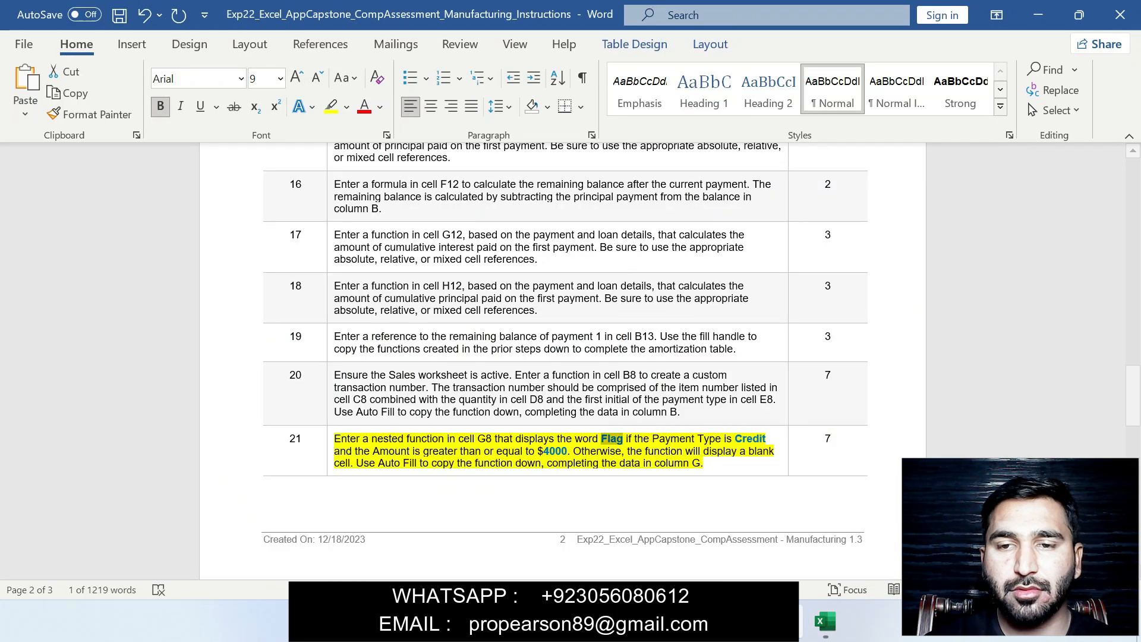
pyautogui.hotkey('alt', 'Tab')
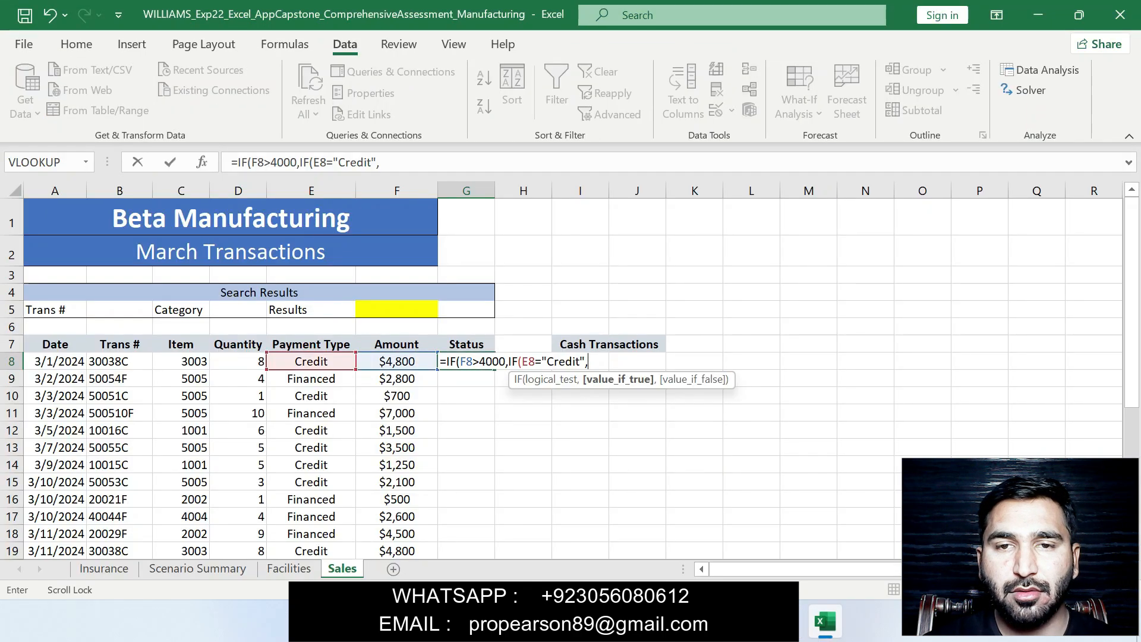
pyautogui.write('"')
pyautogui.hotkey('ctrl', 'v')
pyautogui.write('"')
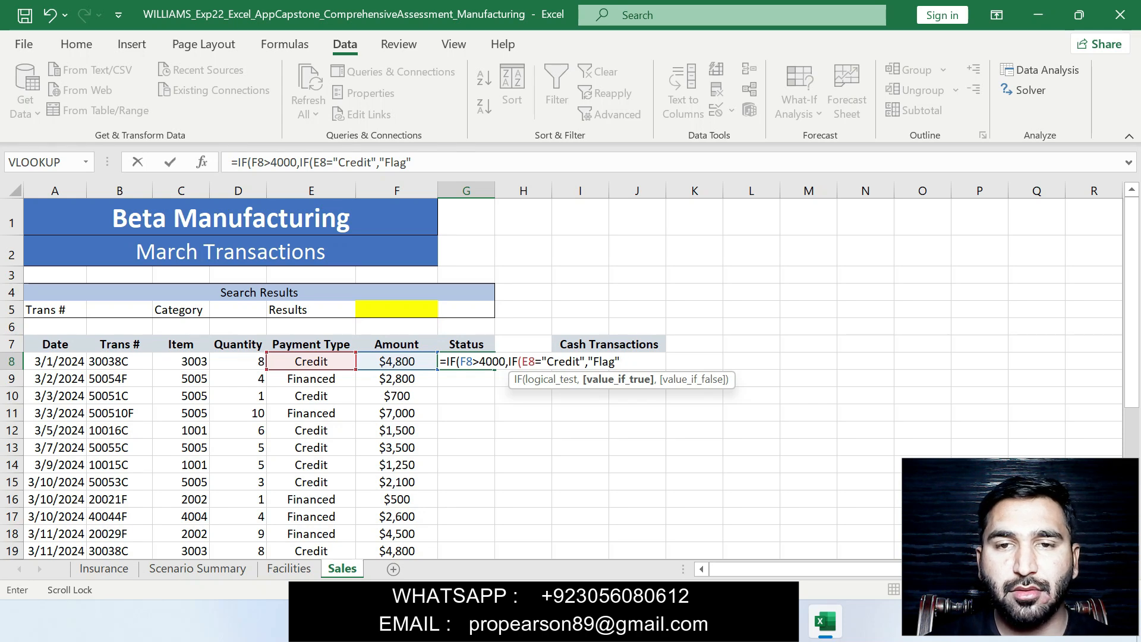
# Step: Complete the G8 formula with blank false values as =IF(F8>4000,IF(E8="Credit","Flag",""),"")
pyautogui.write(',')
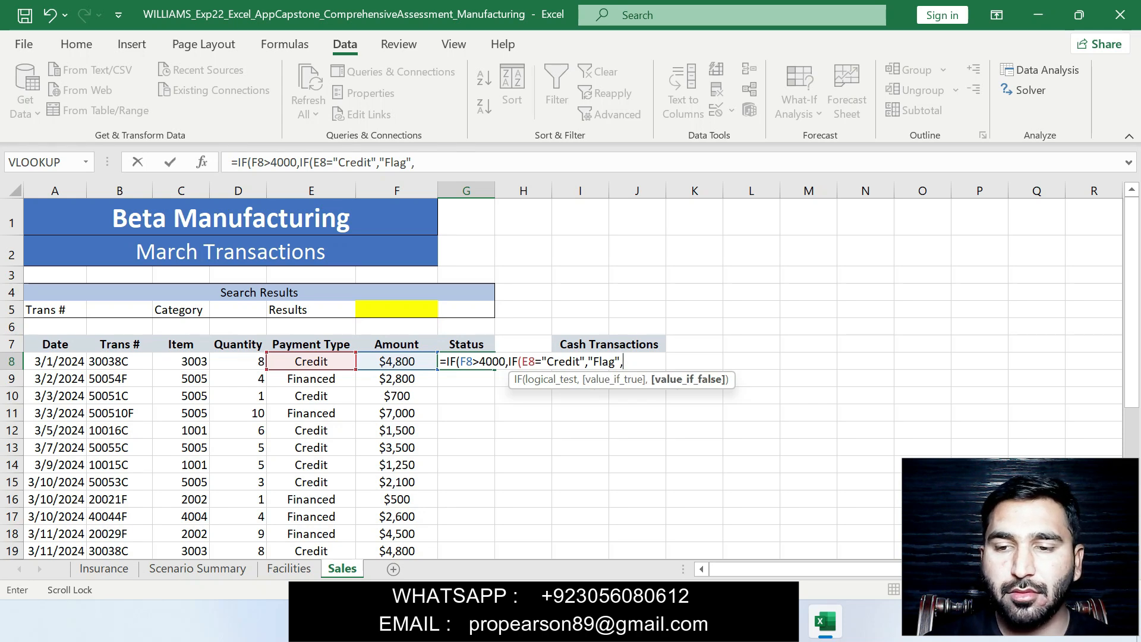
pyautogui.write('""')
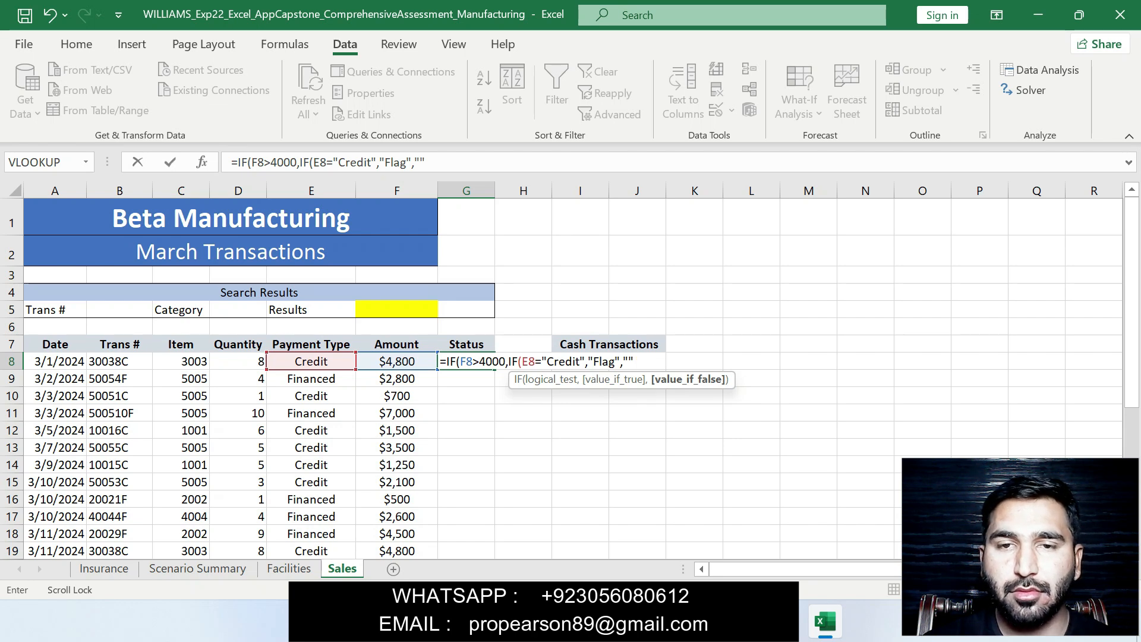
pyautogui.write(')')
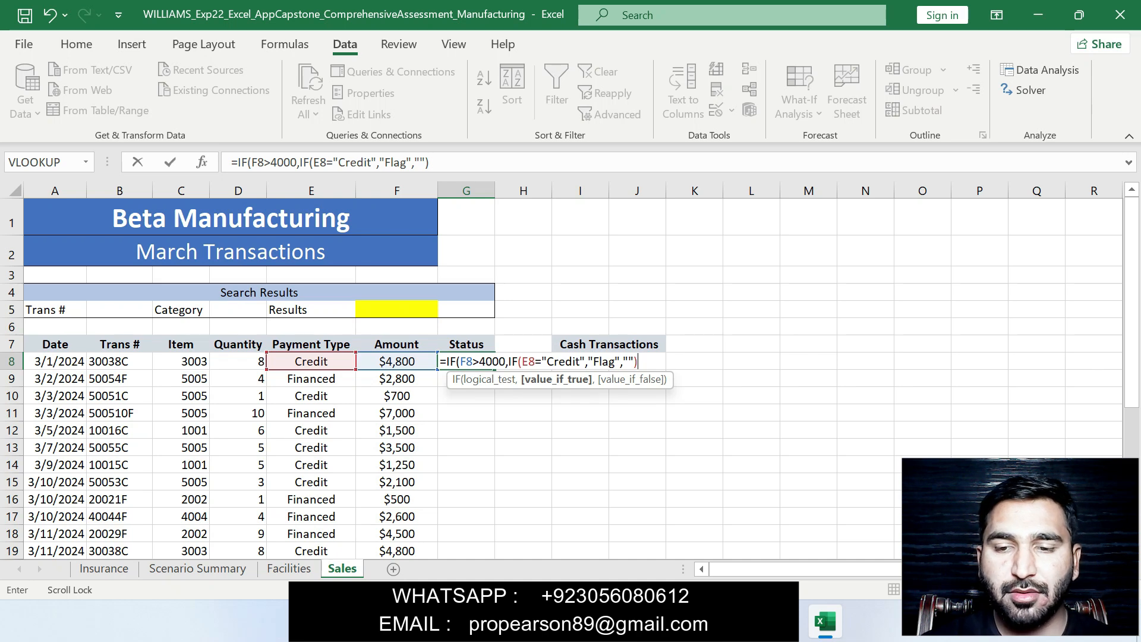
pyautogui.write(',')
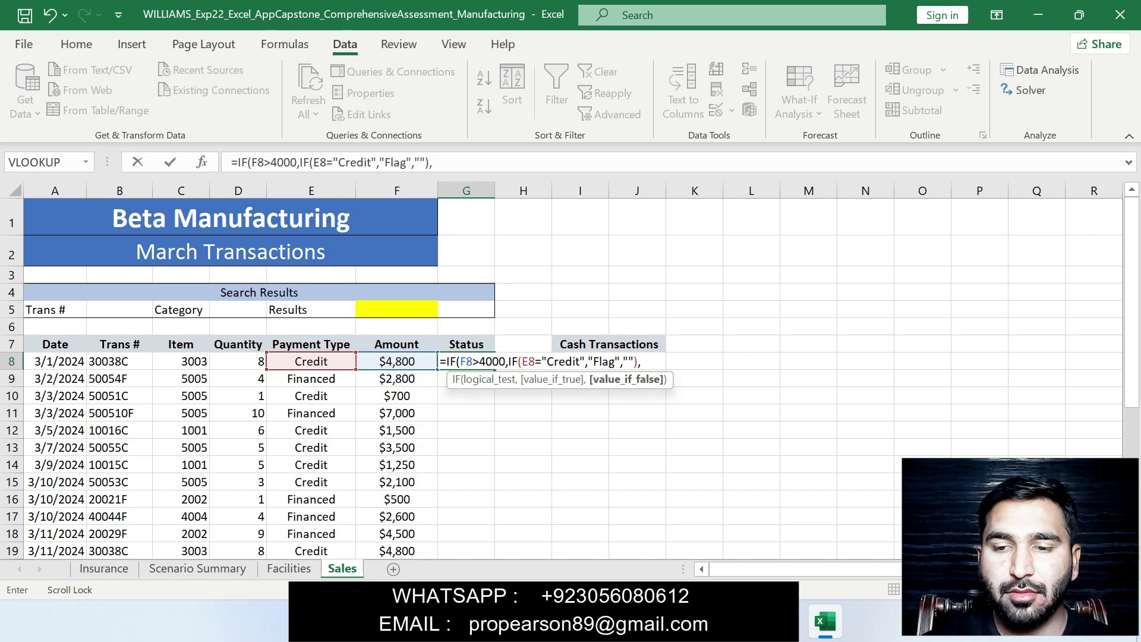
pyautogui.write('""')
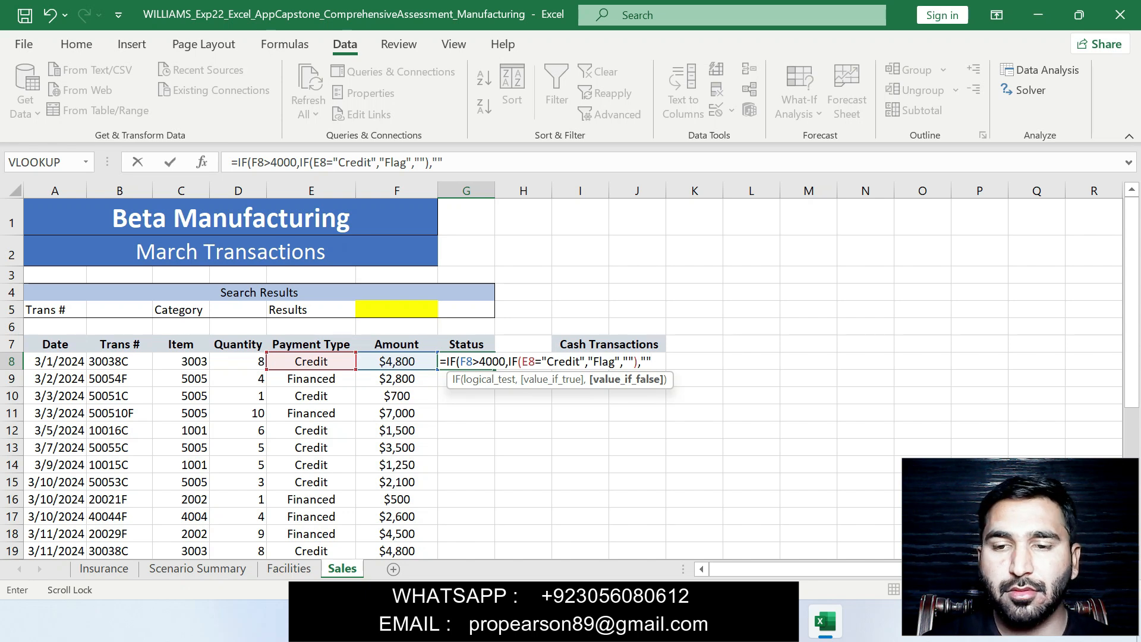
pyautogui.write(')')
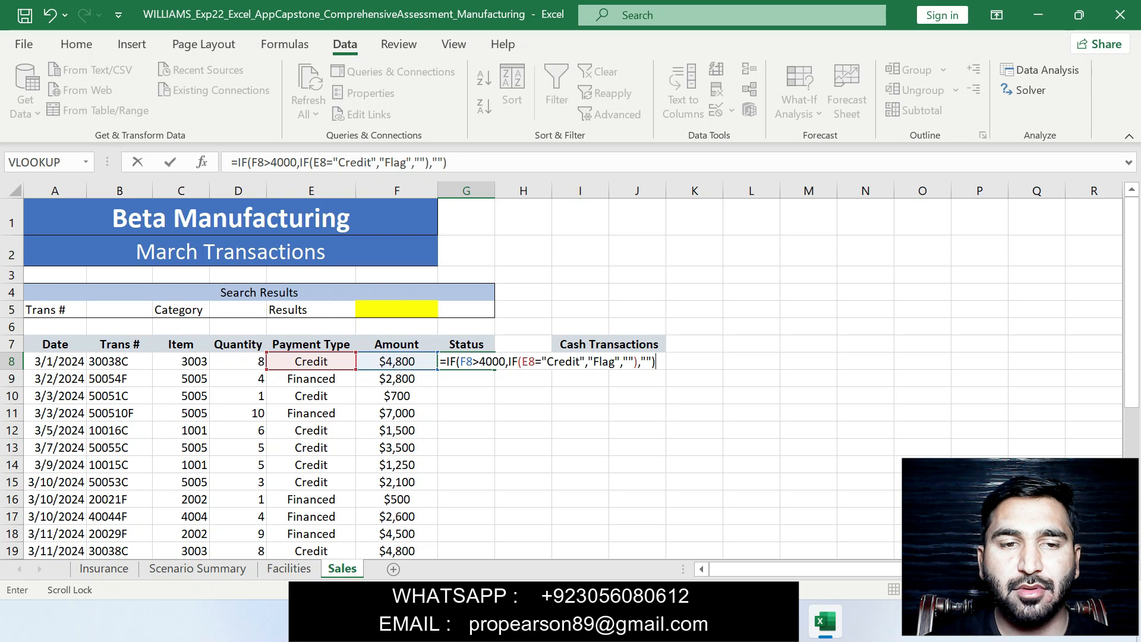
pyautogui.press('Return')
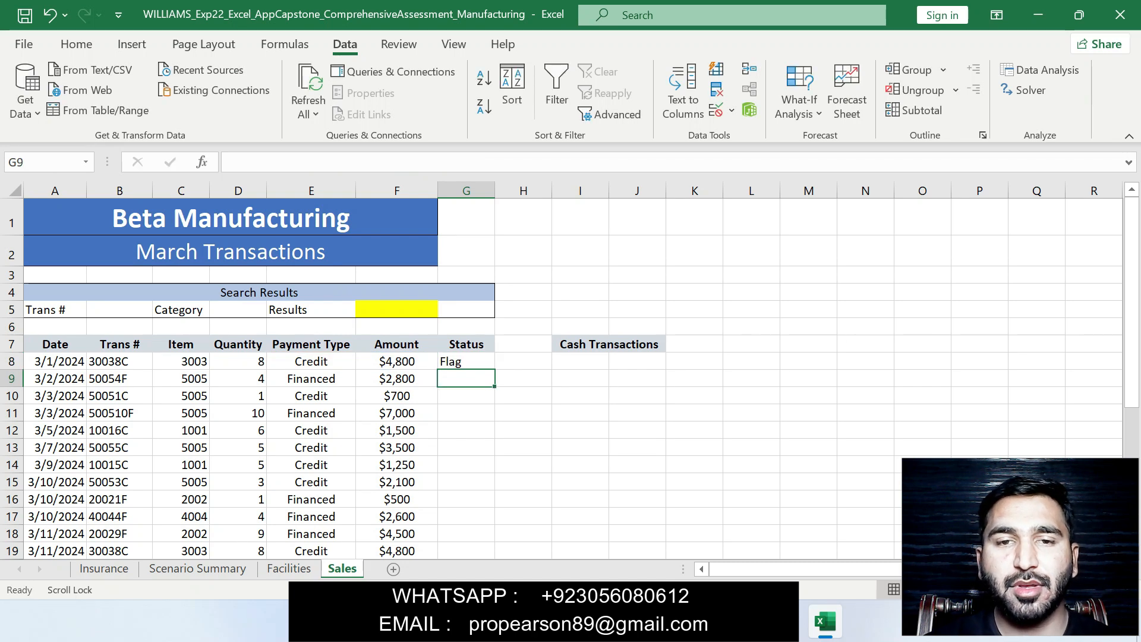
# Step: Check the Auto Fill requirement in step 21 of the Word instructions and copy the G8 formula down the Status column in Excel
pyautogui.click(466, 362)
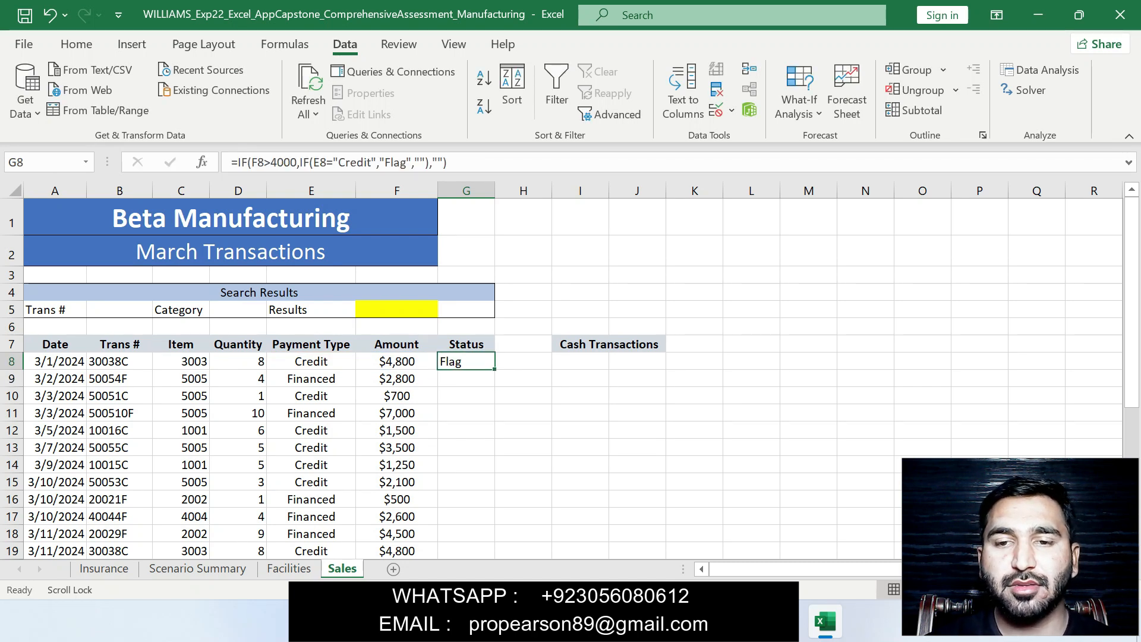
pyautogui.hotkey('alt', 'Tab')
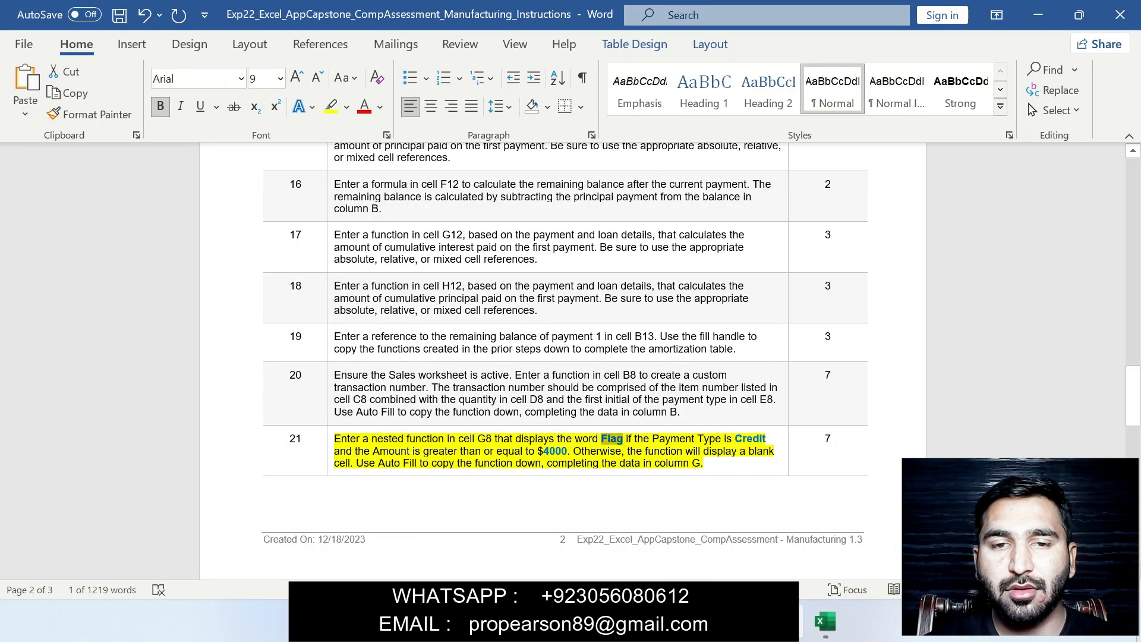
pyautogui.moveTo(404, 463); pyautogui.dragTo(692, 462)
pyautogui.hotkey('alt', 'Tab')
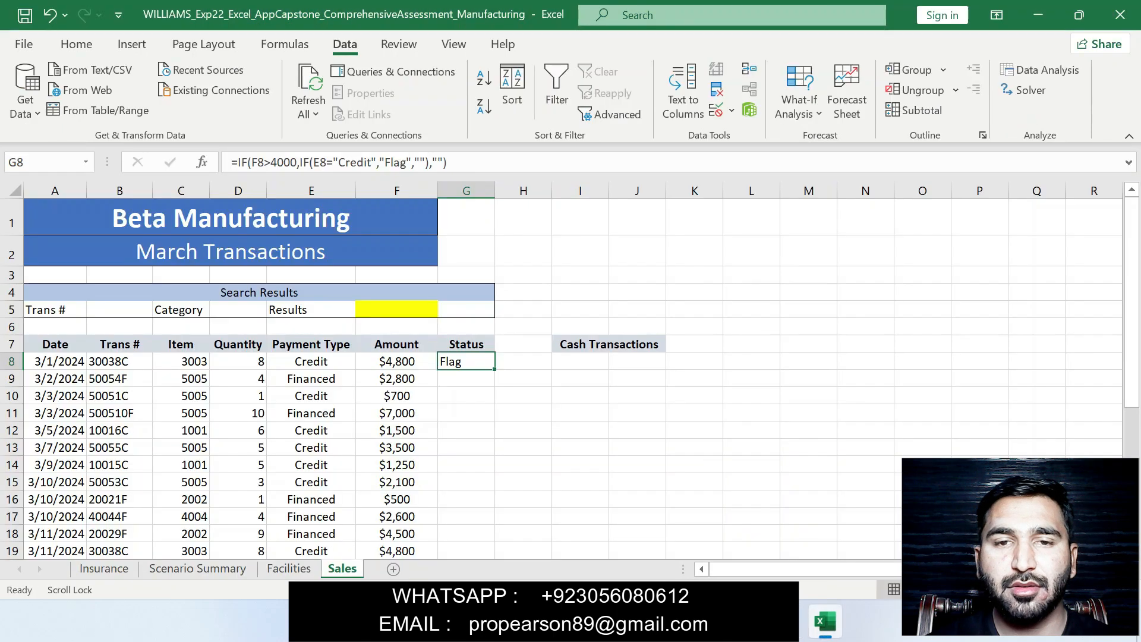
pyautogui.doubleClick(494, 368)
pyautogui.moveTo(1131, 302)
pyautogui.mouseDown()
pyautogui.moveTo(1131, 438)
pyautogui.moveTo(1131, 301)
pyautogui.mouseUp()
pyautogui.click(809, 379)
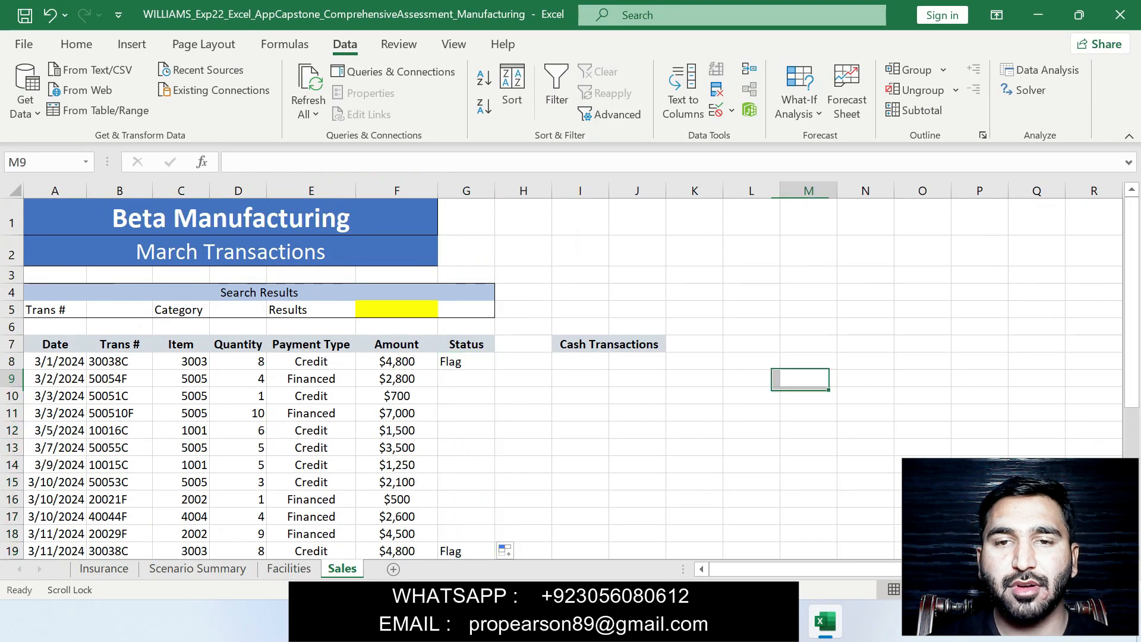
# Step: Switch to the Word instructions and highlight the step 22 text about the data validation list in yellow
pyautogui.hotkey('alt', 'Tab')
pyautogui.moveTo(1131, 396); pyautogui.dragTo(1131, 431)
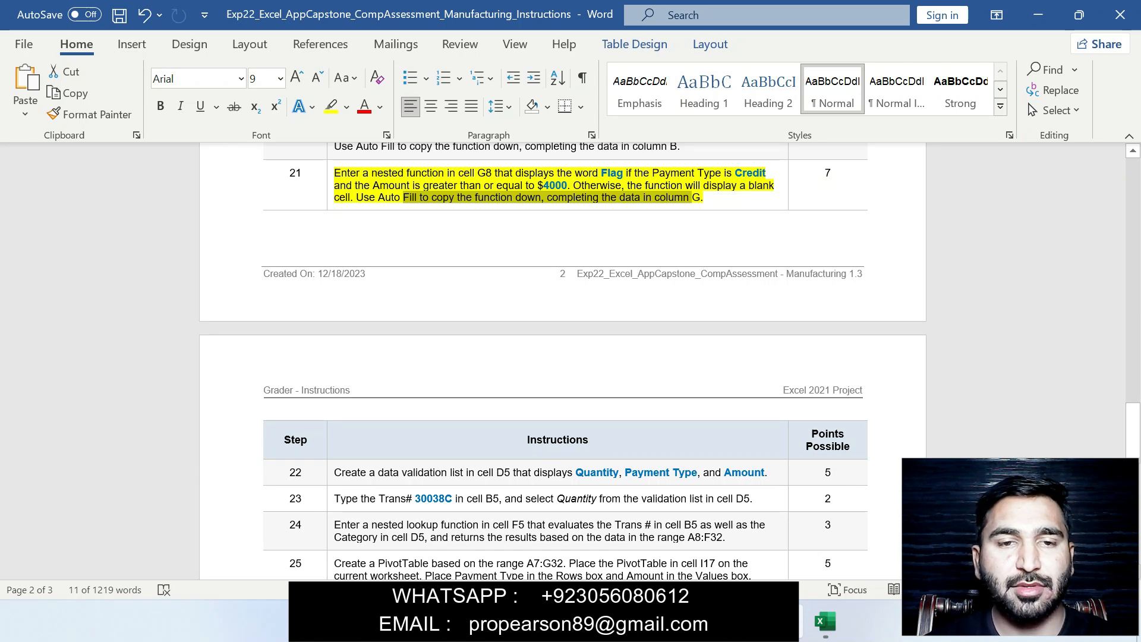
pyautogui.moveTo(334, 472); pyautogui.dragTo(766, 474)
pyautogui.click(826, 443)
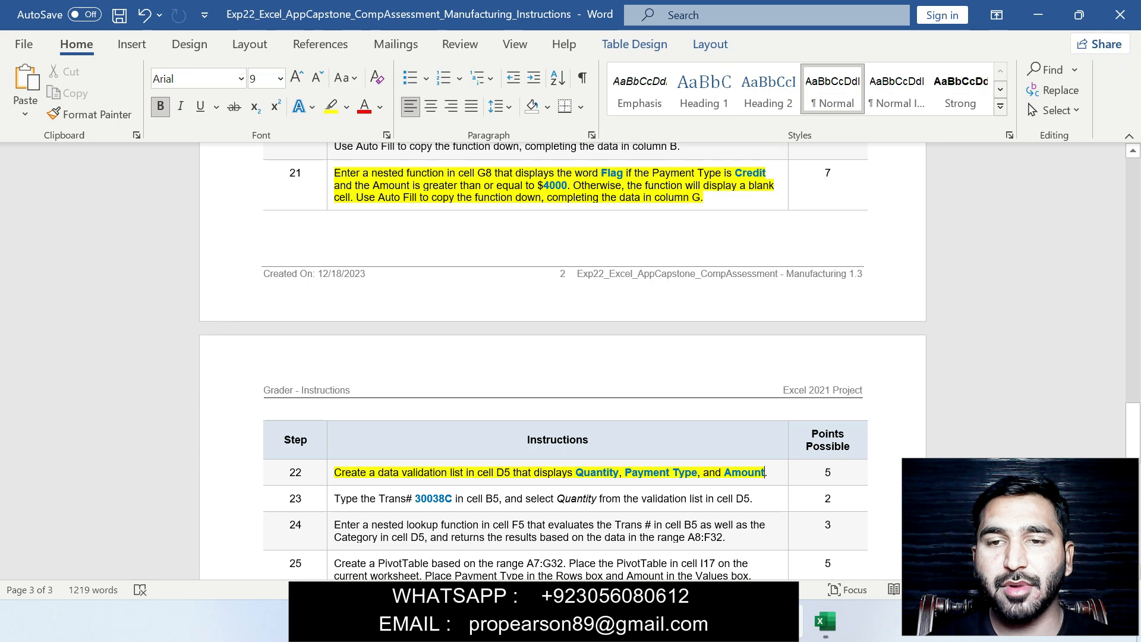
# Step: Copy the text "Quantity, Payment Type," from step 22 of the Word instructions and return to the Excel workbook
pyautogui.moveTo(576, 473); pyautogui.dragTo(703, 472)
pyautogui.hotkey('ctrl', 'c')
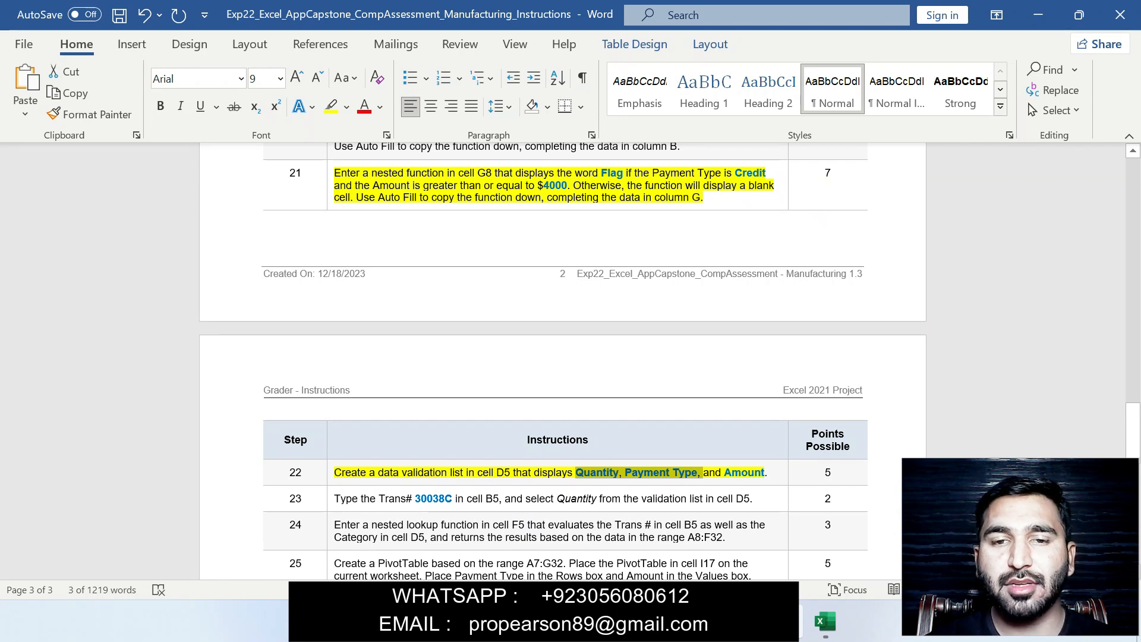
pyautogui.hotkey('alt', 'Tab')
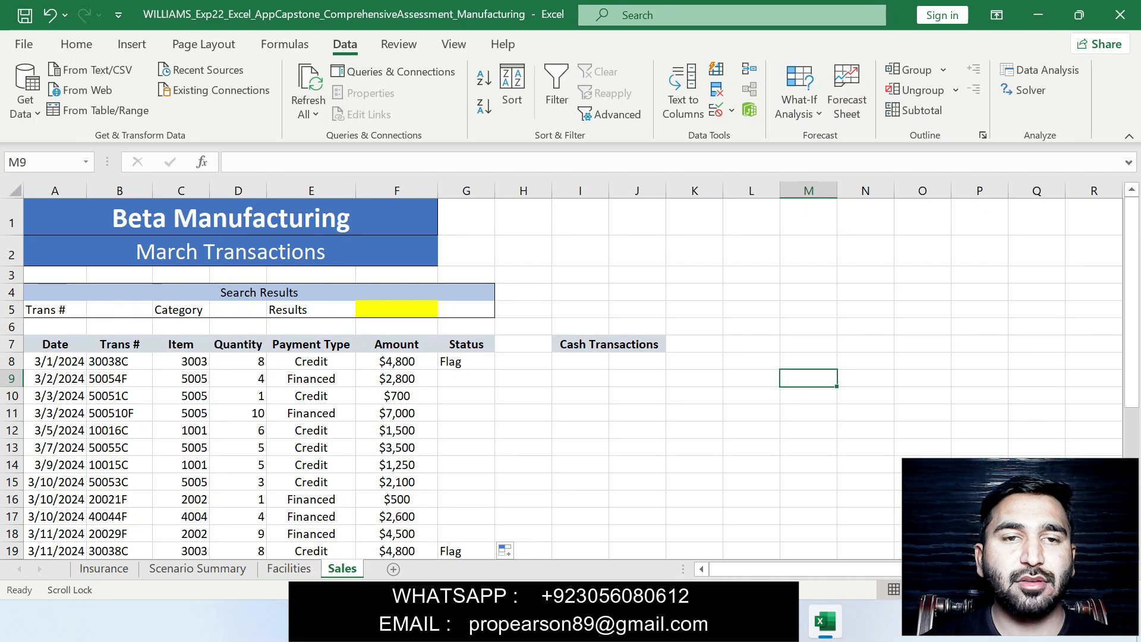
# Step: Start a List data validation rule for cell D5 with "Quantity, Payment Type," as its source entries
pyautogui.click(238, 309)
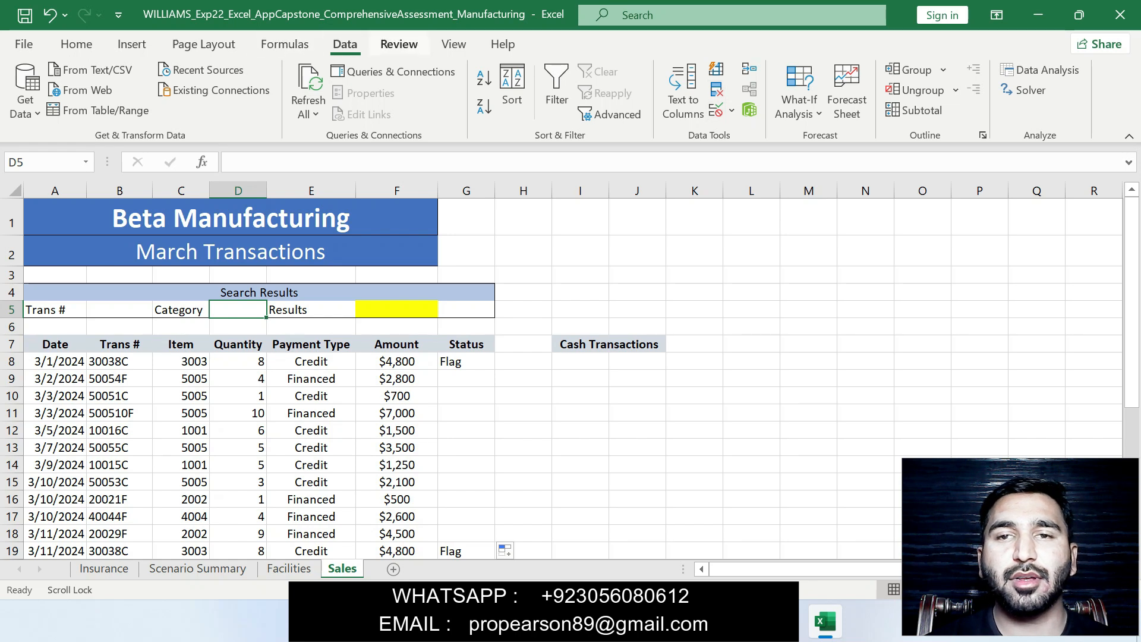
pyautogui.click(732, 110)
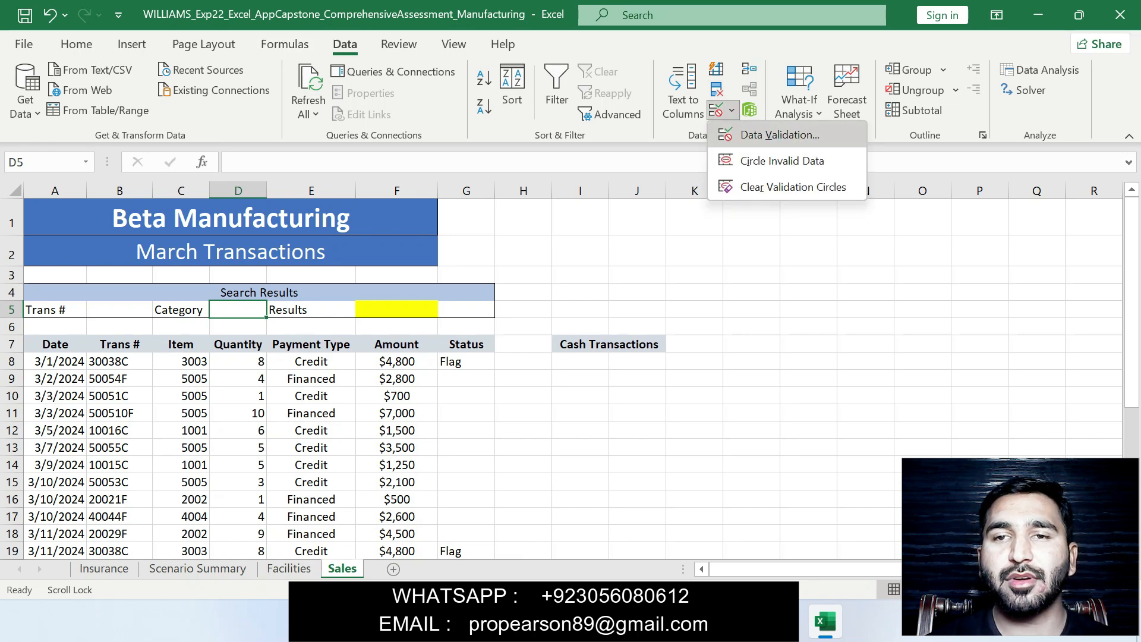
pyautogui.click(781, 135)
pyautogui.click(842, 127)
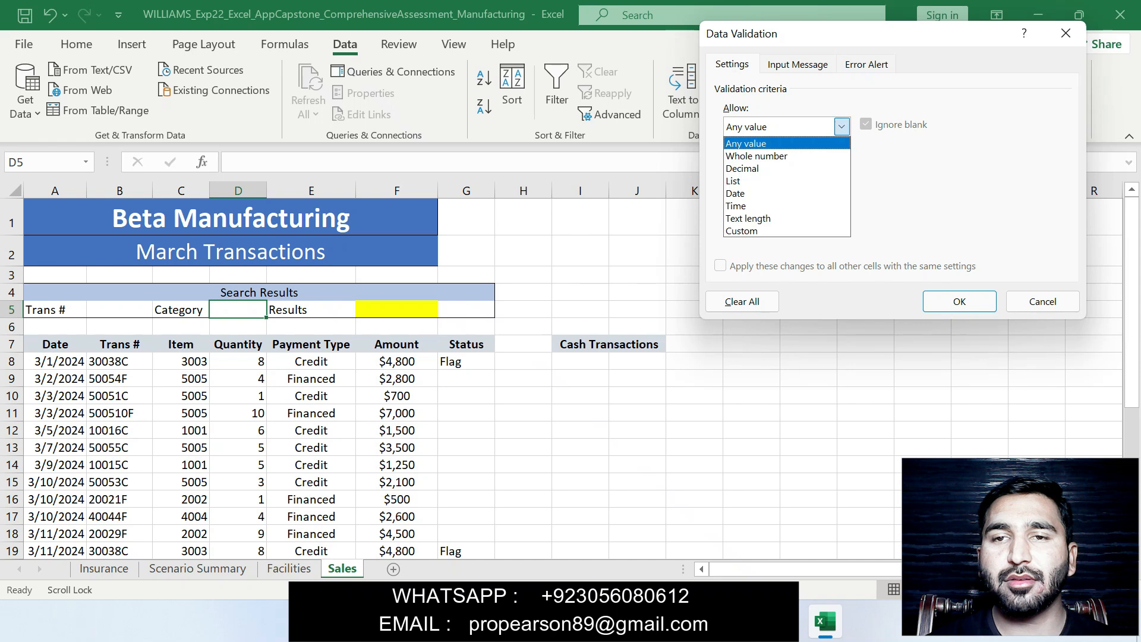
pyautogui.click(748, 180)
pyautogui.click(831, 204)
pyautogui.write('Quantity, Payment Type,')
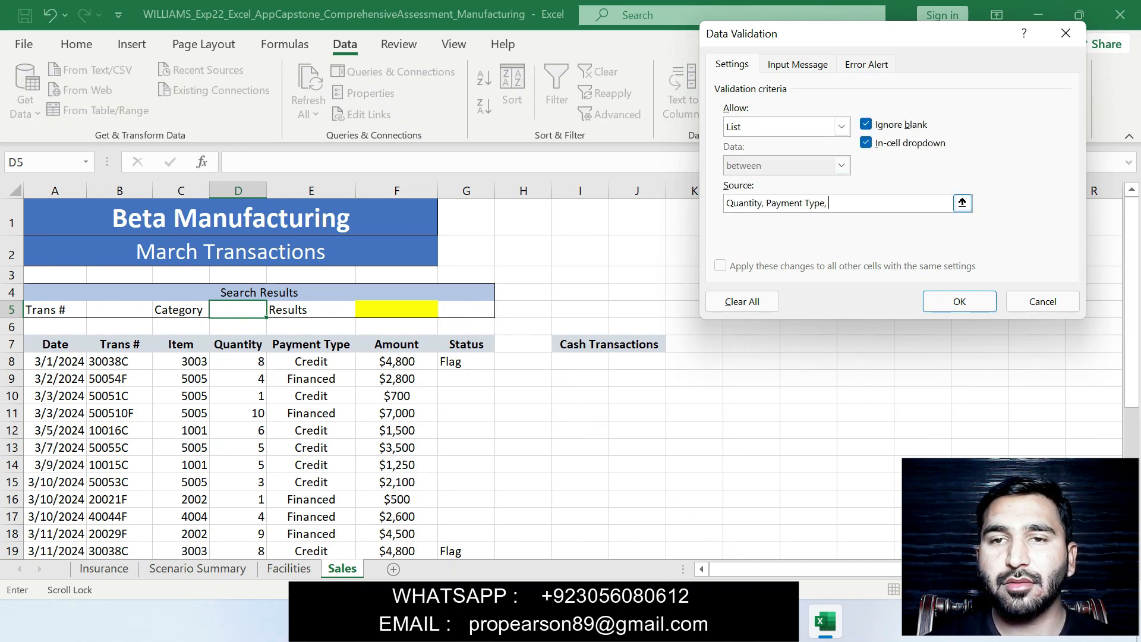
pyautogui.click(764, 203)
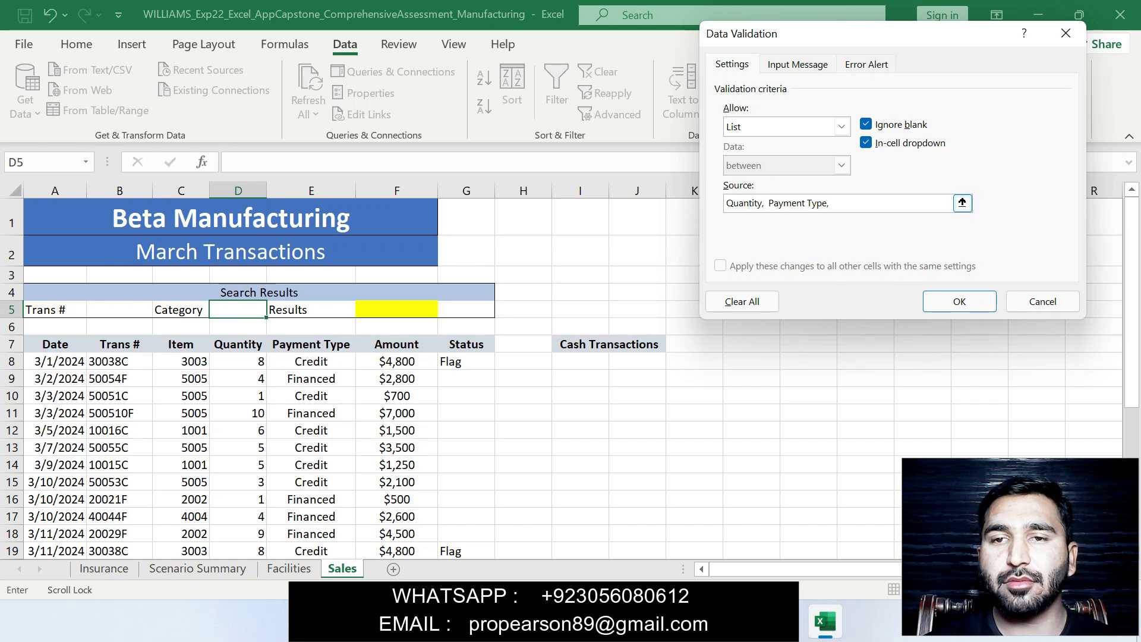
pyautogui.press('Return')
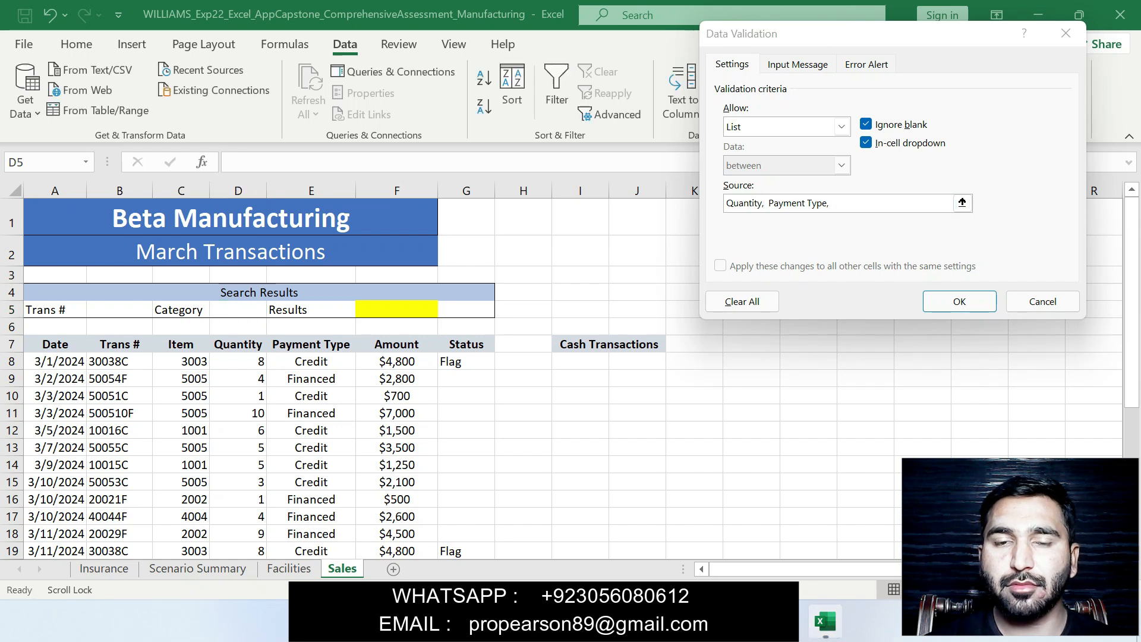
# Step: Copy "Amount" from step 22 of the Word instructions and add it as the final source entry of D5's validation list in Excel
pyautogui.hotkey('alt', 'Tab')
pyautogui.moveTo(724, 472); pyautogui.dragTo(764, 472)
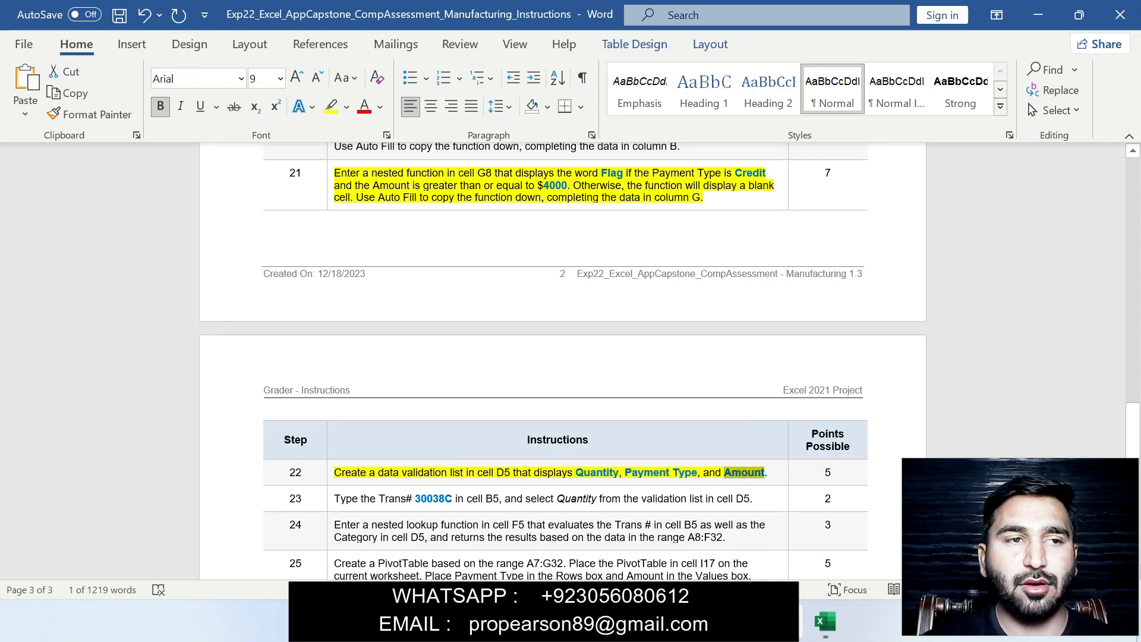
pyautogui.hotkey('alt', 'Tab')
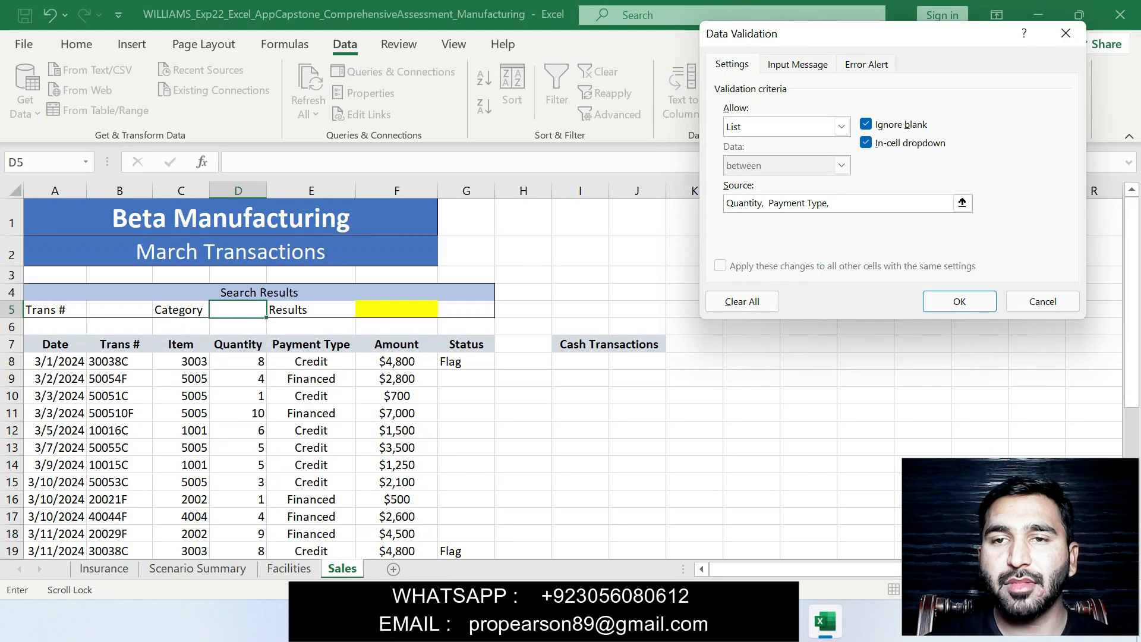
pyautogui.hotkey('ctrl', 'v')
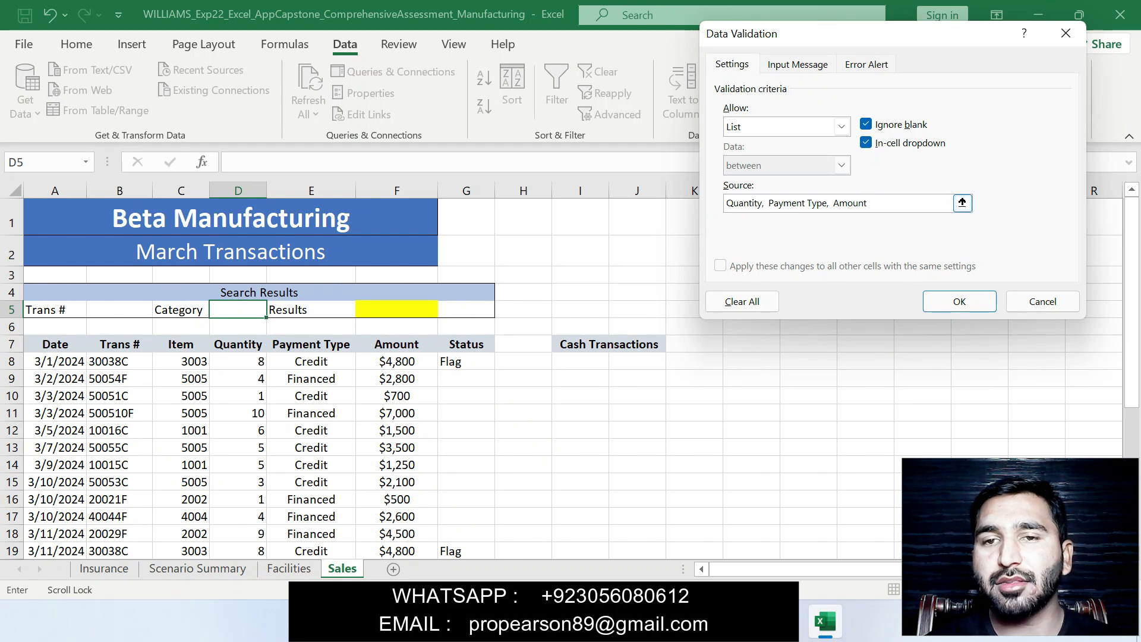
pyautogui.click(958, 301)
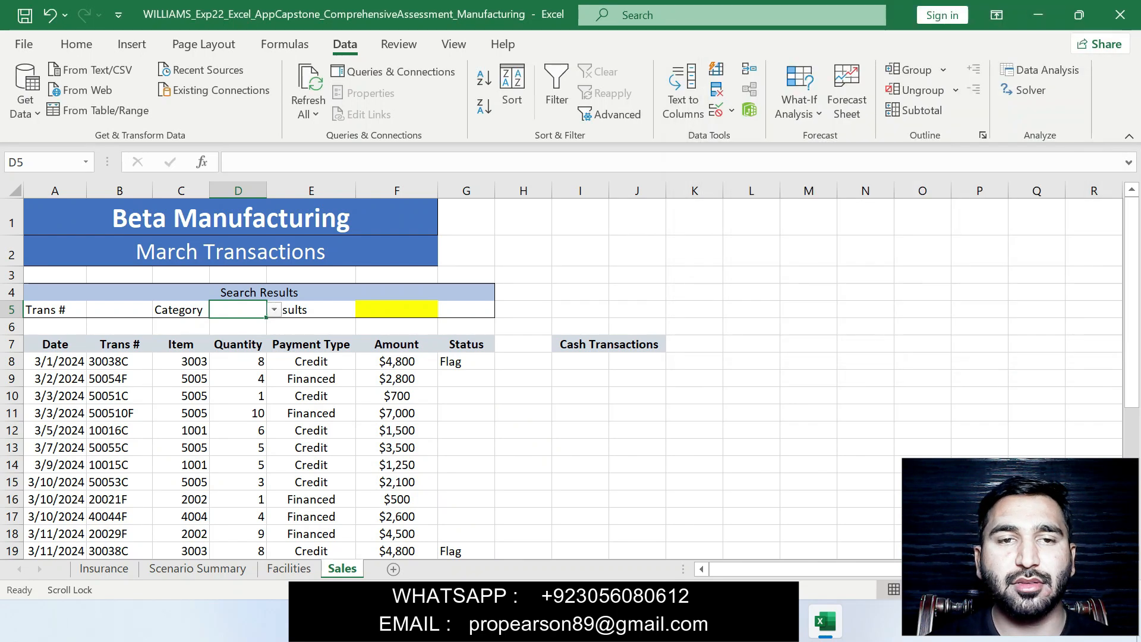
# Step: Switch to the Word instructions, undo the yellow highlight on step 22 and highlight the step 23 text in yellow
pyautogui.hotkey('alt', 'Tab')
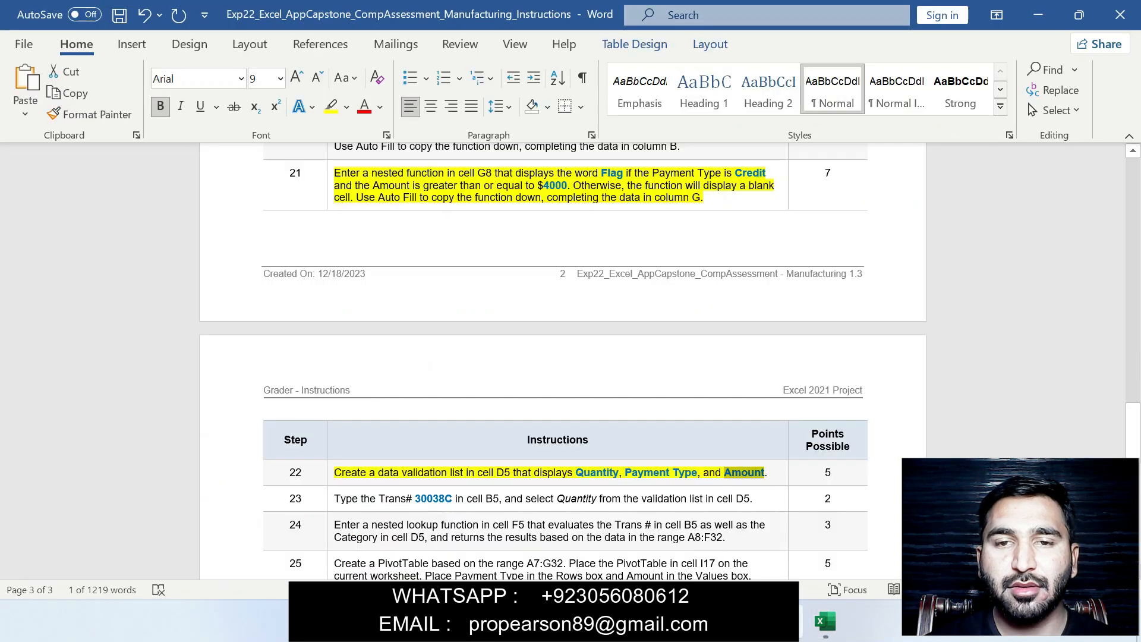
pyautogui.hotkey('ctrl', 'z')
pyautogui.hotkey('ctrl', 'z')
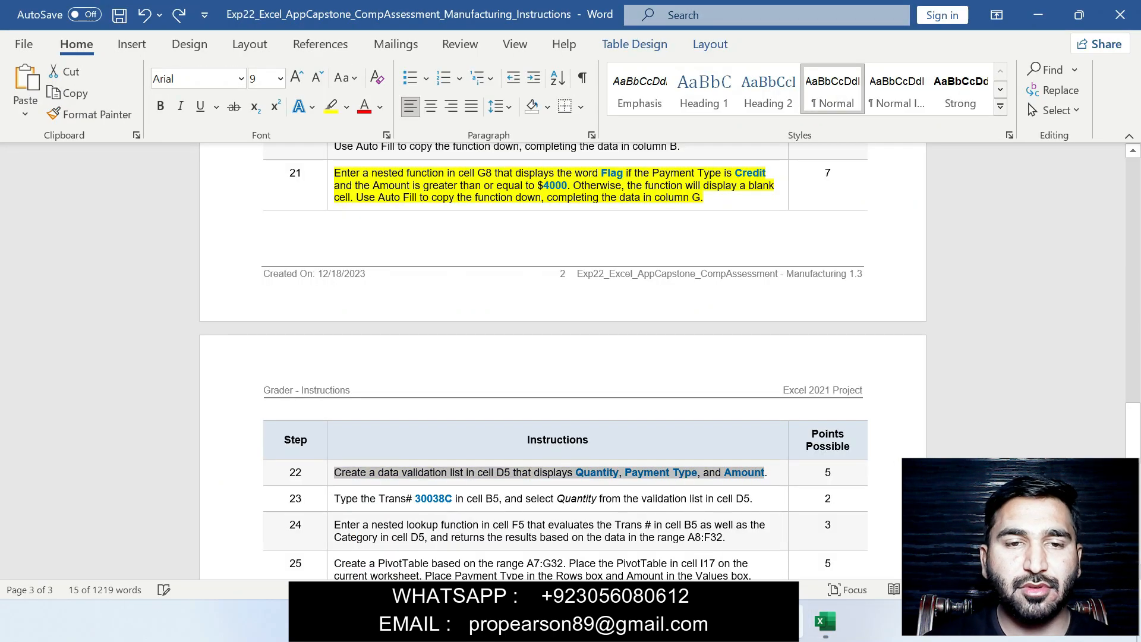
pyautogui.moveTo(333, 498); pyautogui.dragTo(753, 498)
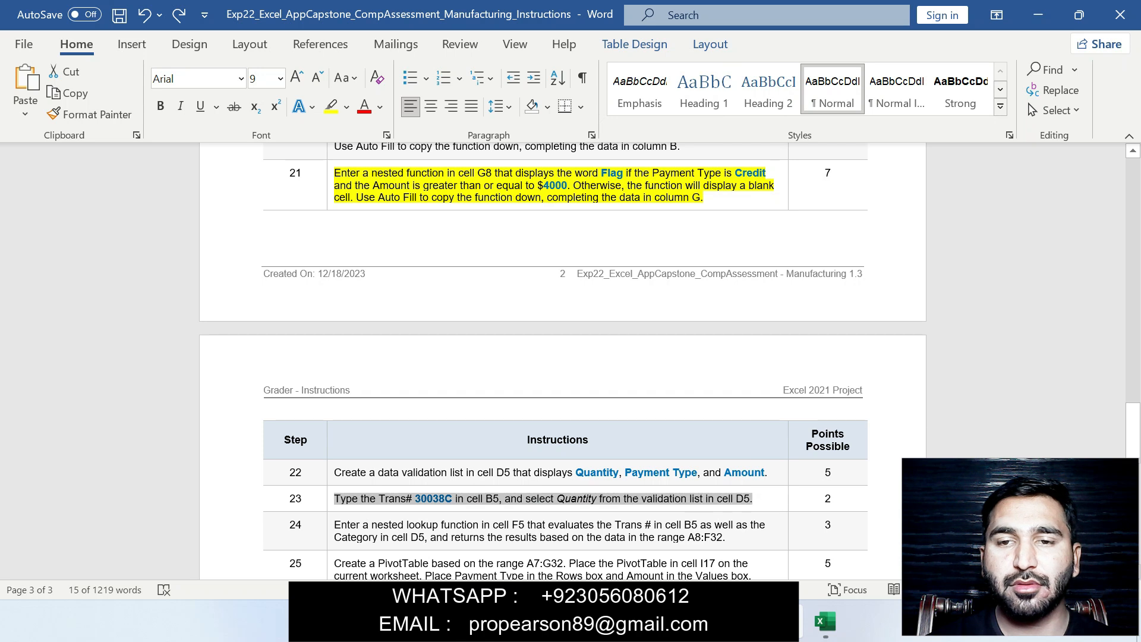
pyautogui.click(827, 470)
pyautogui.moveTo(1132, 429); pyautogui.dragTo(1132, 448)
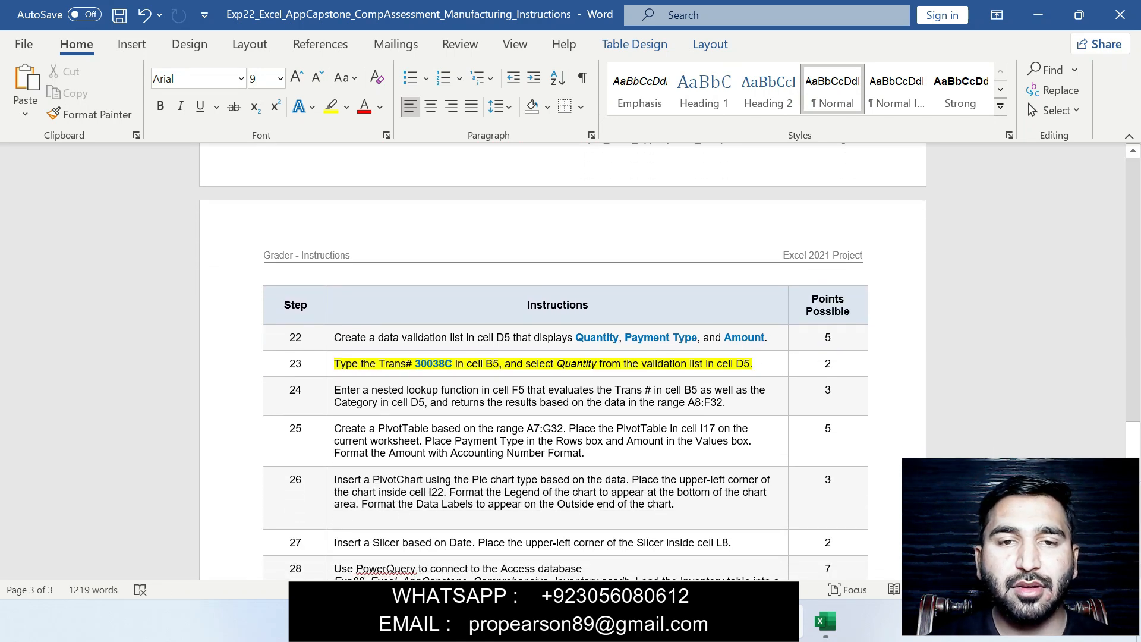
# Step: Copy the Trans # 30038C from step 23 of the Word instructions and return to the Excel workbook
pyautogui.moveTo(415, 363); pyautogui.dragTo(452, 363)
pyautogui.hotkey('ctrl', 'c')
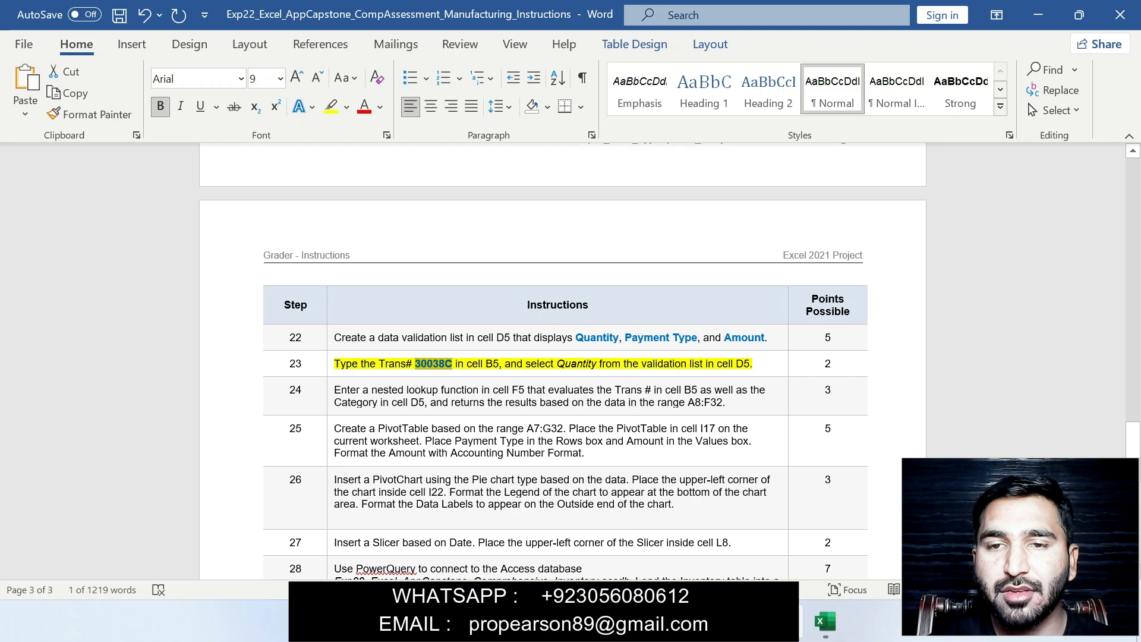
pyautogui.hotkey('alt', 'Tab')
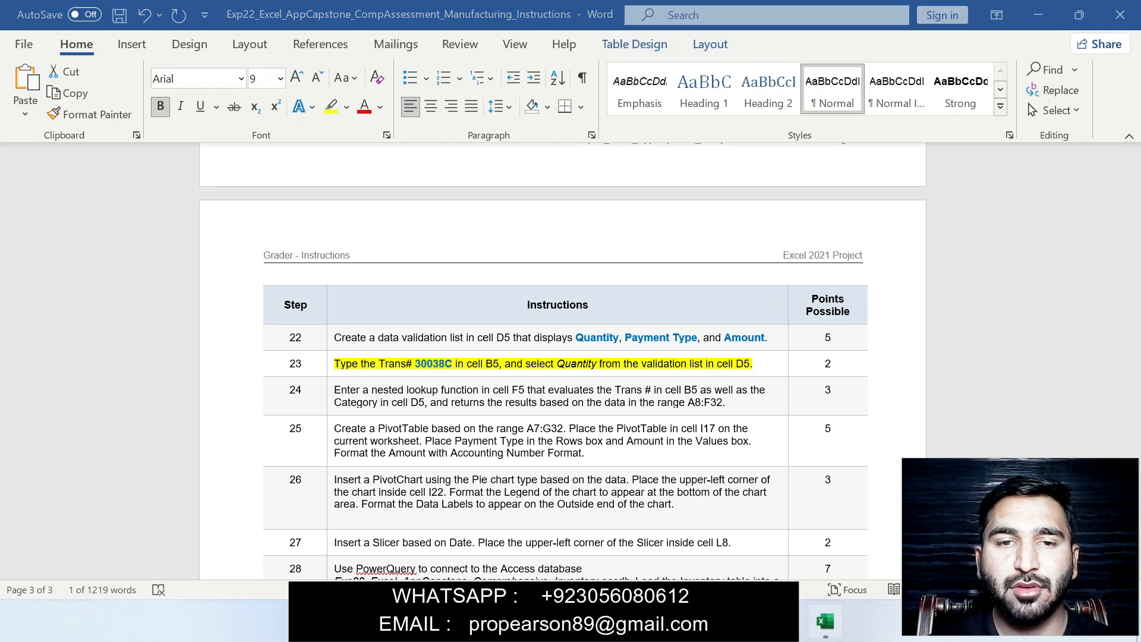
pyautogui.hotkey('alt', 'Tab')
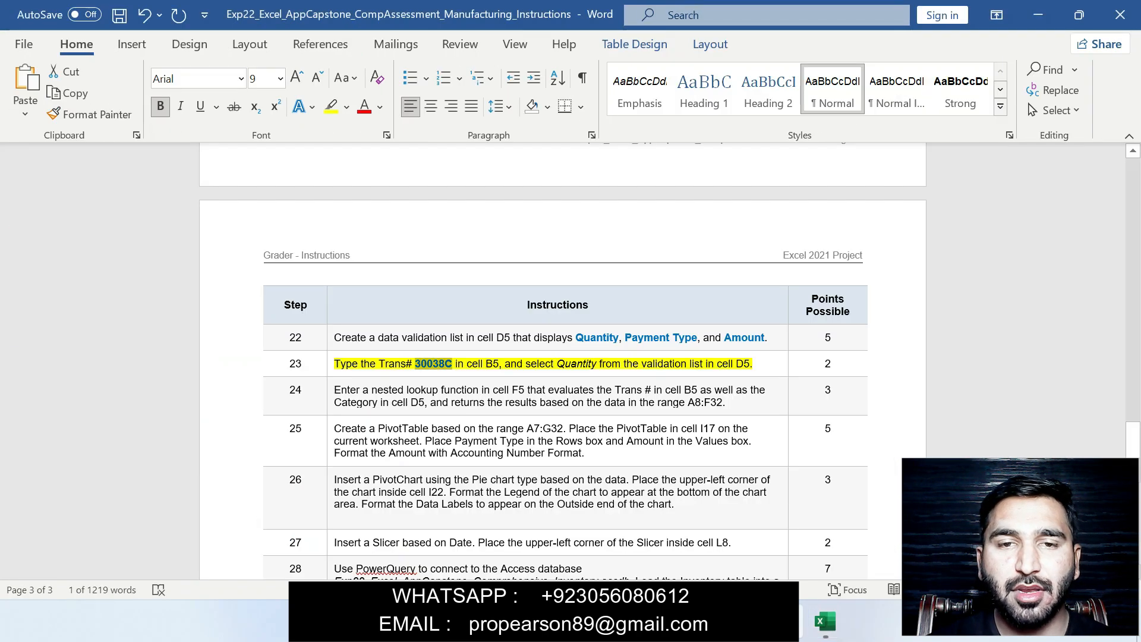
pyautogui.hotkey('alt', 'Tab')
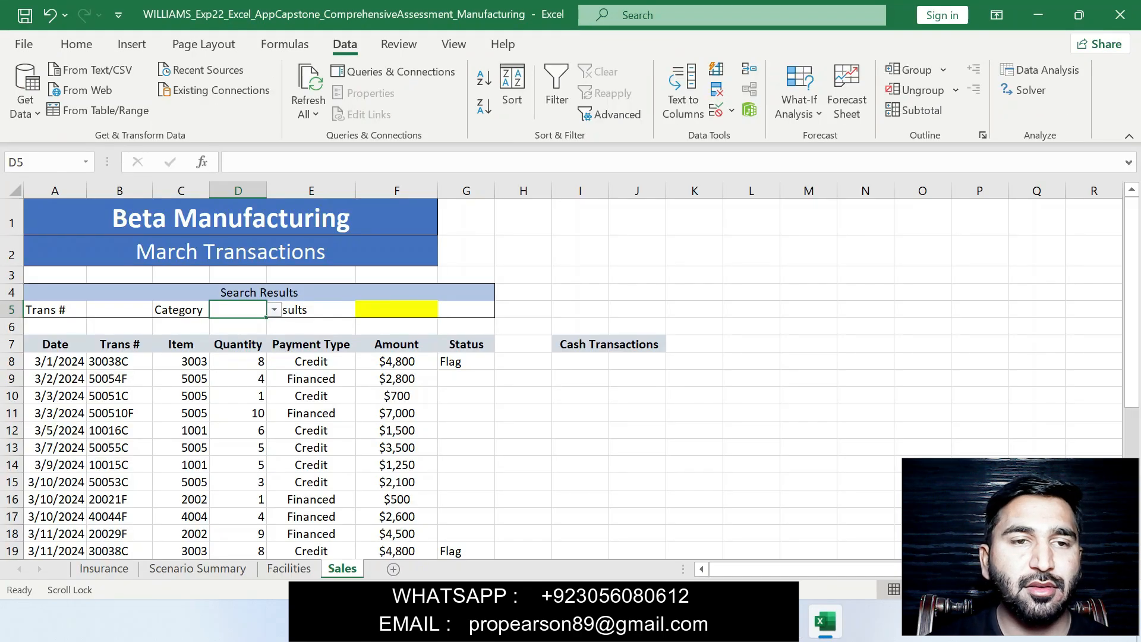
# Step: Enter 30038C in cell B5 of Sales and choose Quantity from the validation list in D5
pyautogui.click(120, 310)
pyautogui.write('30038C')
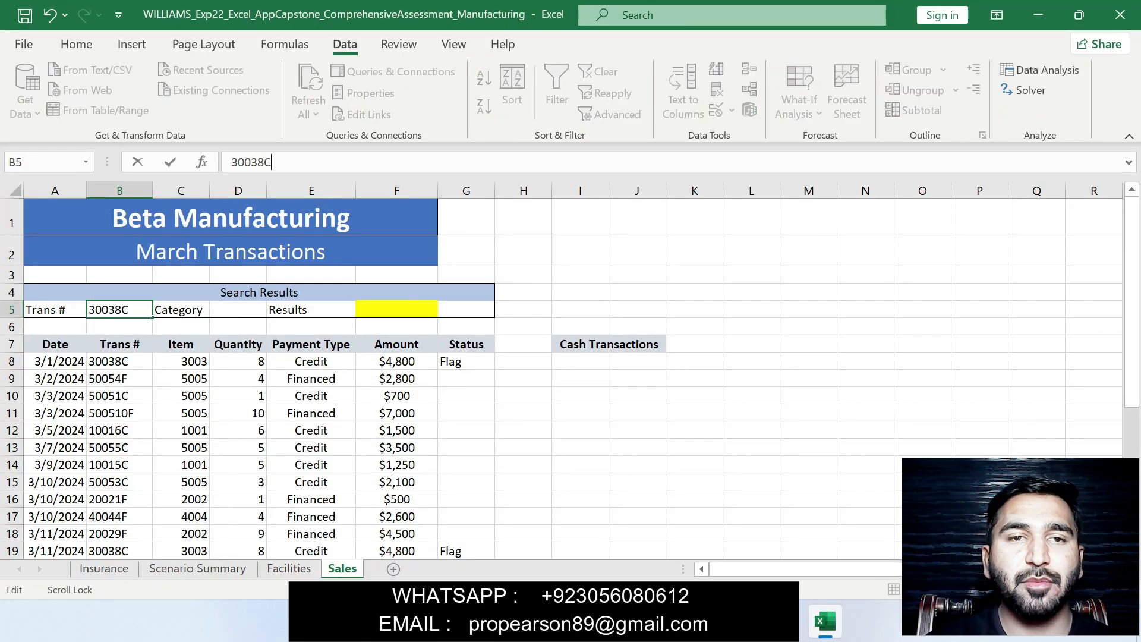
pyautogui.press('Return')
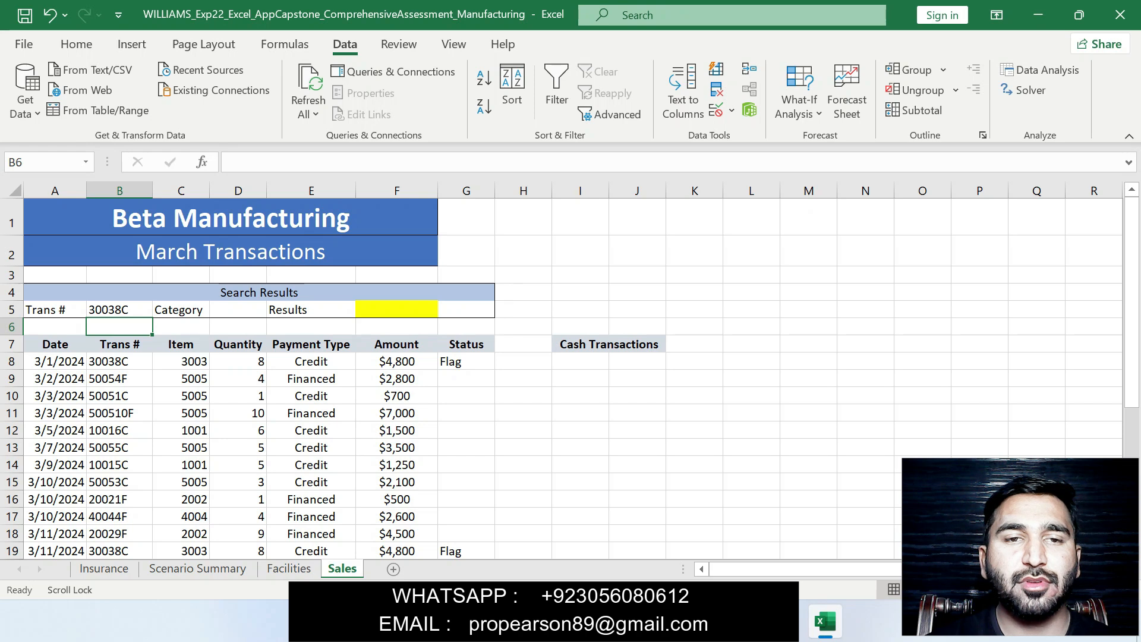
pyautogui.click(238, 310)
pyautogui.click(274, 310)
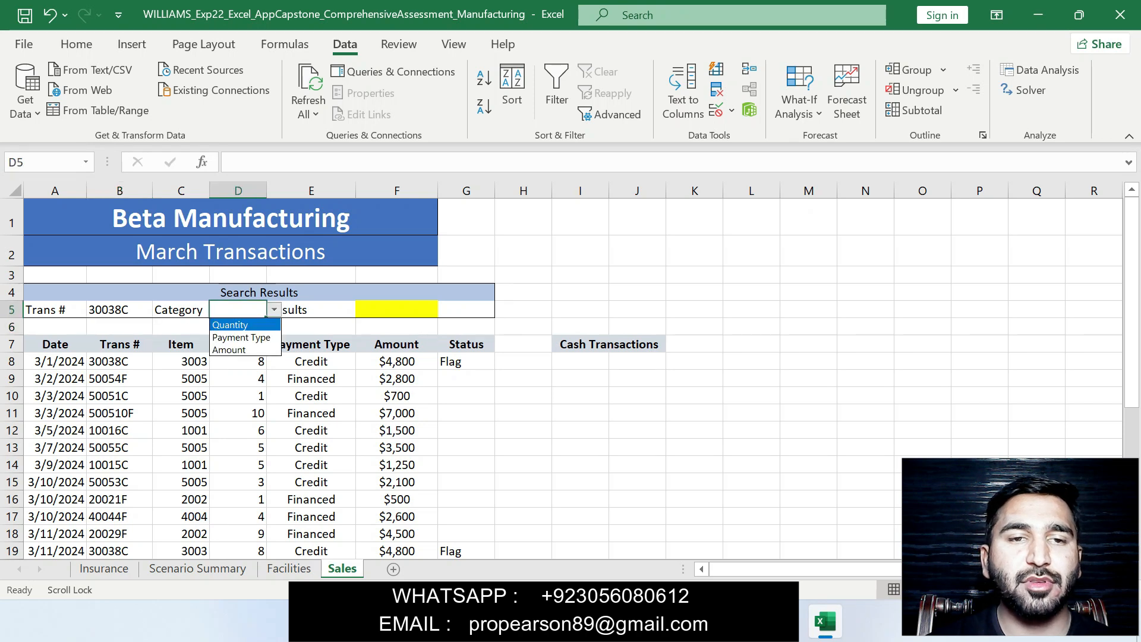
pyautogui.click(265, 322)
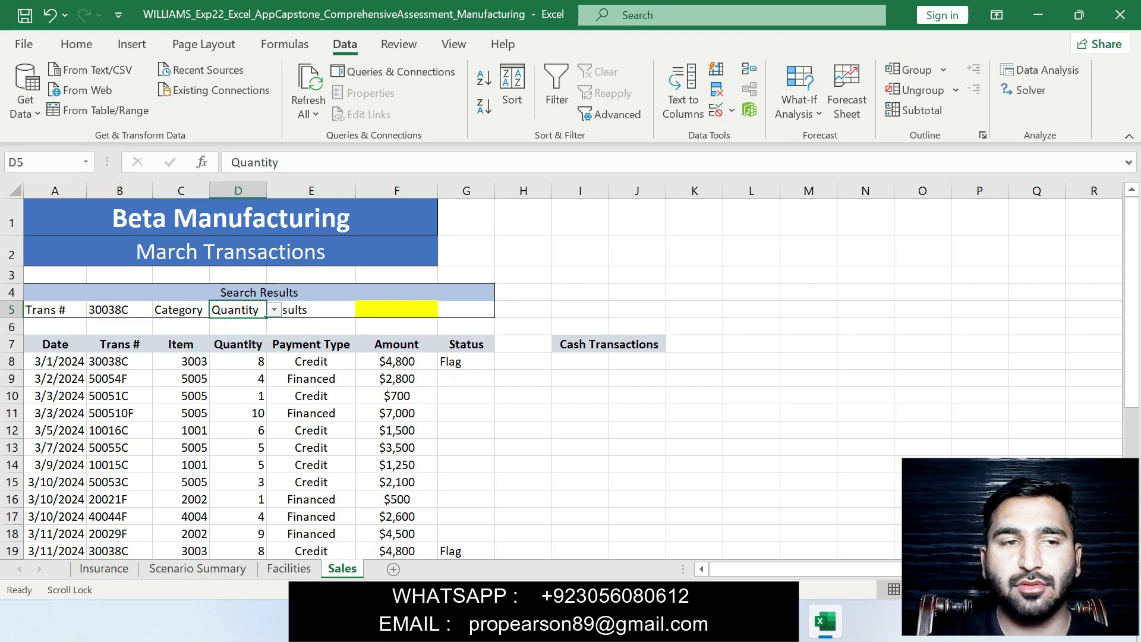
# Step: Switch to the Word instructions and highlight the step 24 text about the nested lookup function in yellow
pyautogui.hotkey('alt', 'Tab')
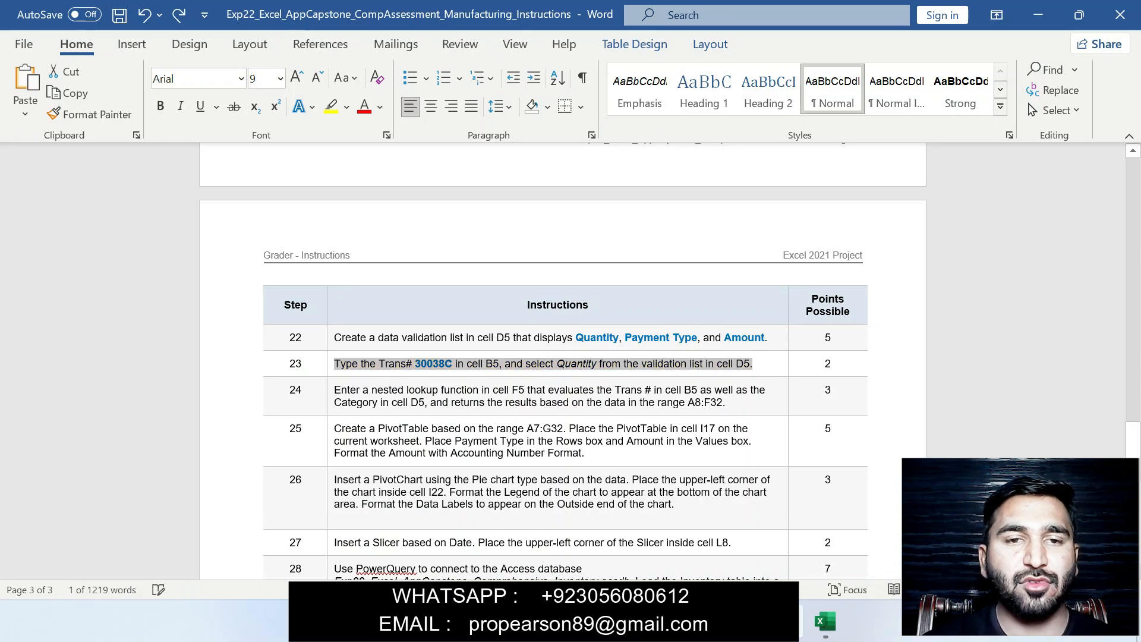
pyautogui.moveTo(335, 389); pyautogui.dragTo(726, 403)
pyautogui.click(808, 376)
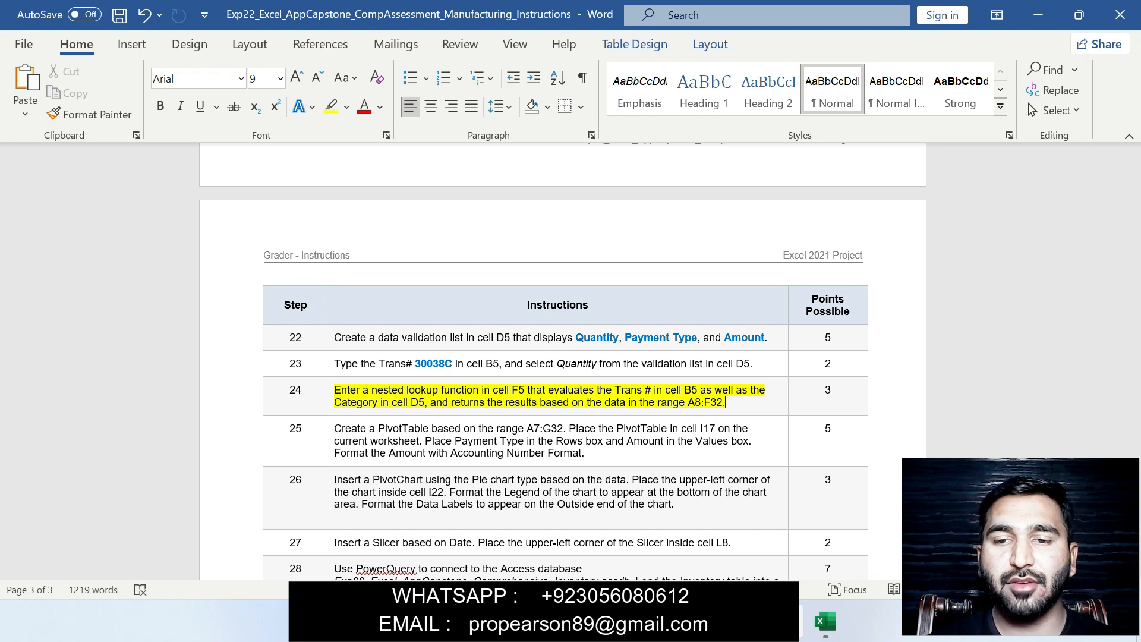
# Step: Return to Excel and start an INDEX formula in cell F5 of Sales with A8:F32 as its array
pyautogui.hotkey('alt', 'Tab')
pyautogui.click(396, 310)
pyautogui.write('=')
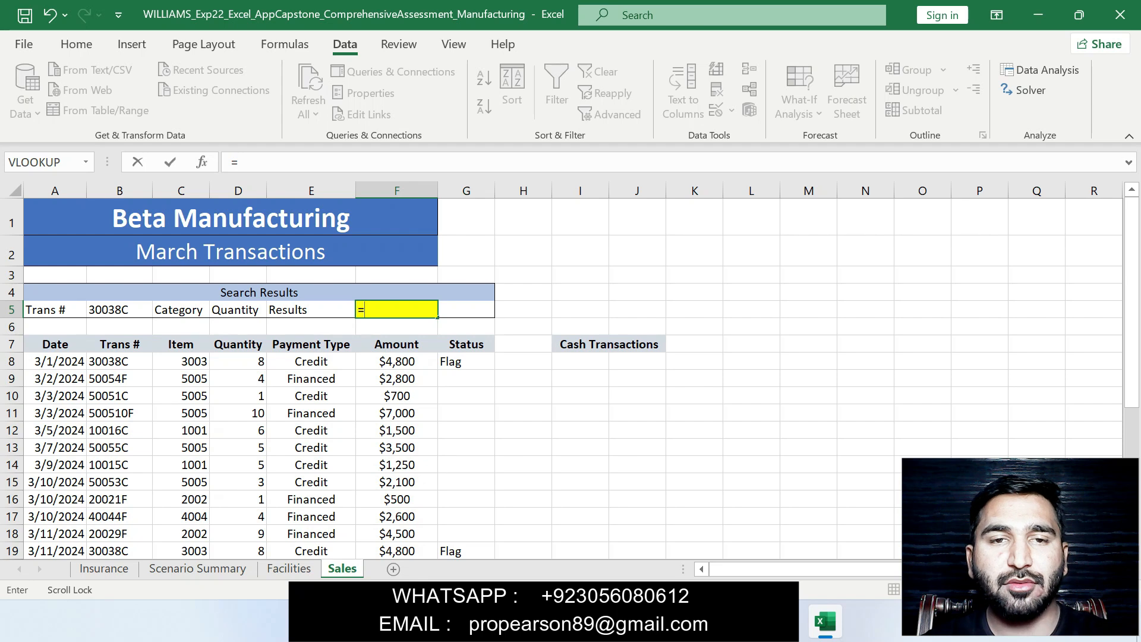
pyautogui.write('IND')
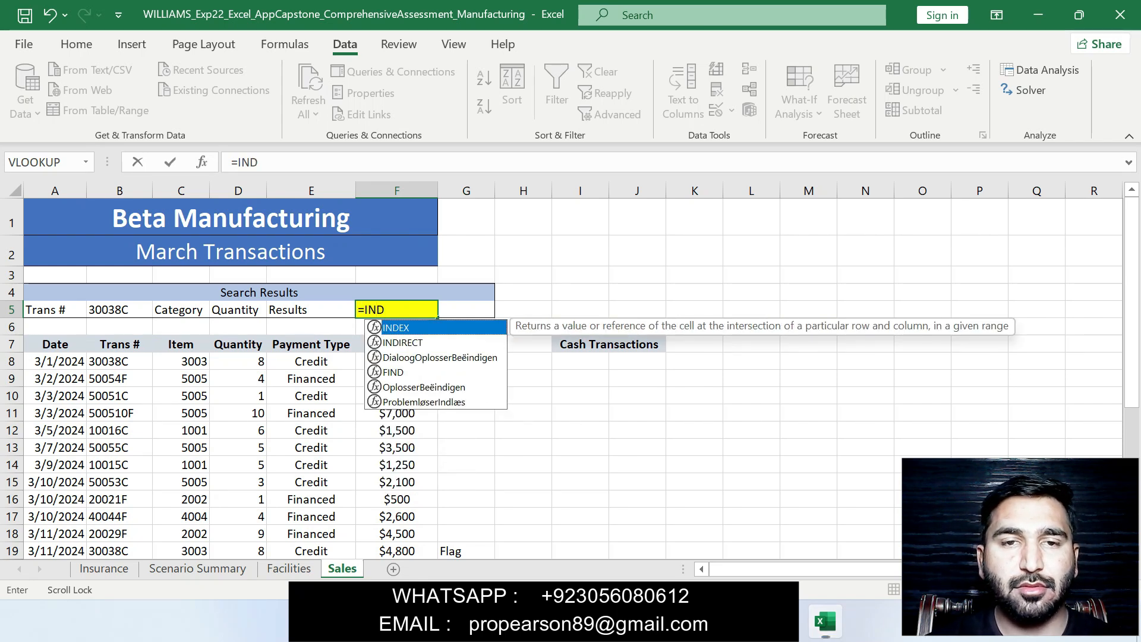
pyautogui.press('Tab')
pyautogui.write('A8')
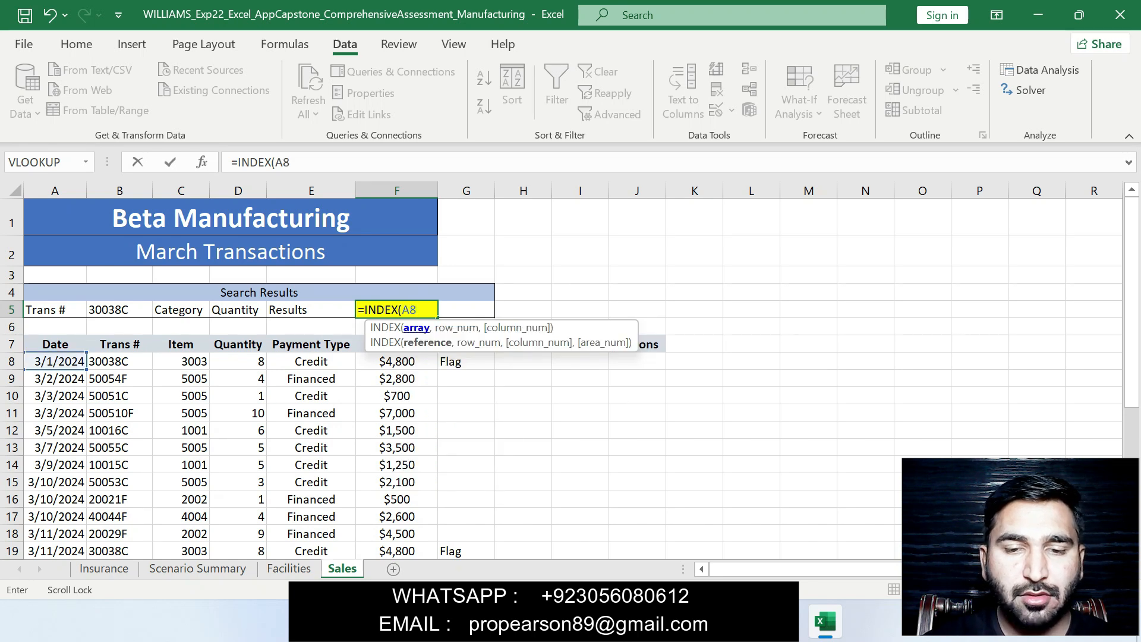
pyautogui.write(':')
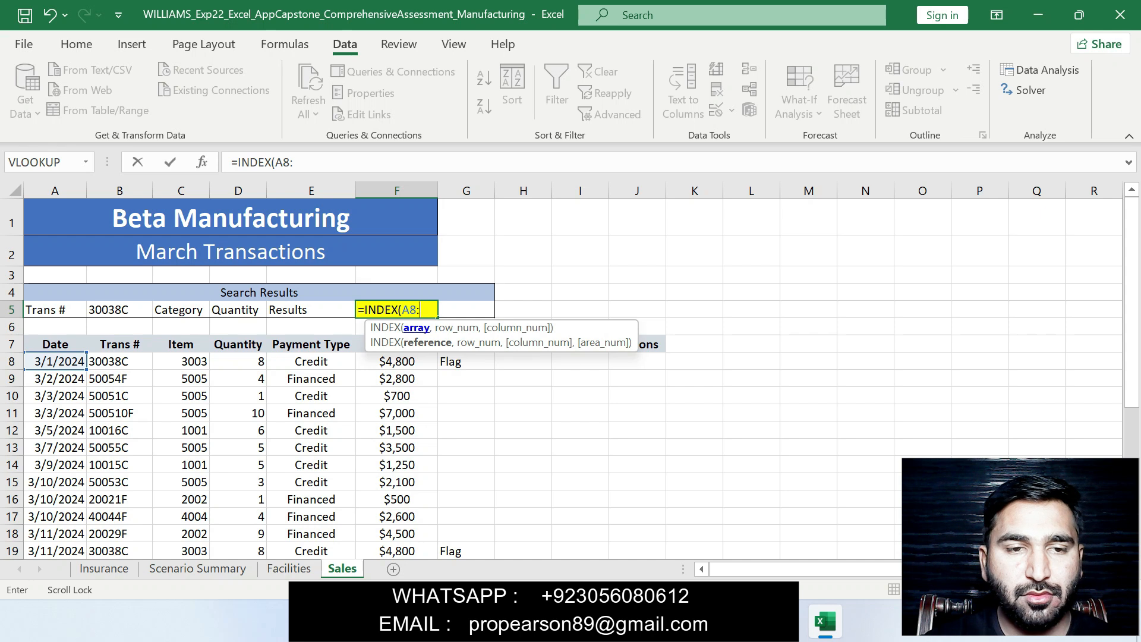
pyautogui.write('F32')
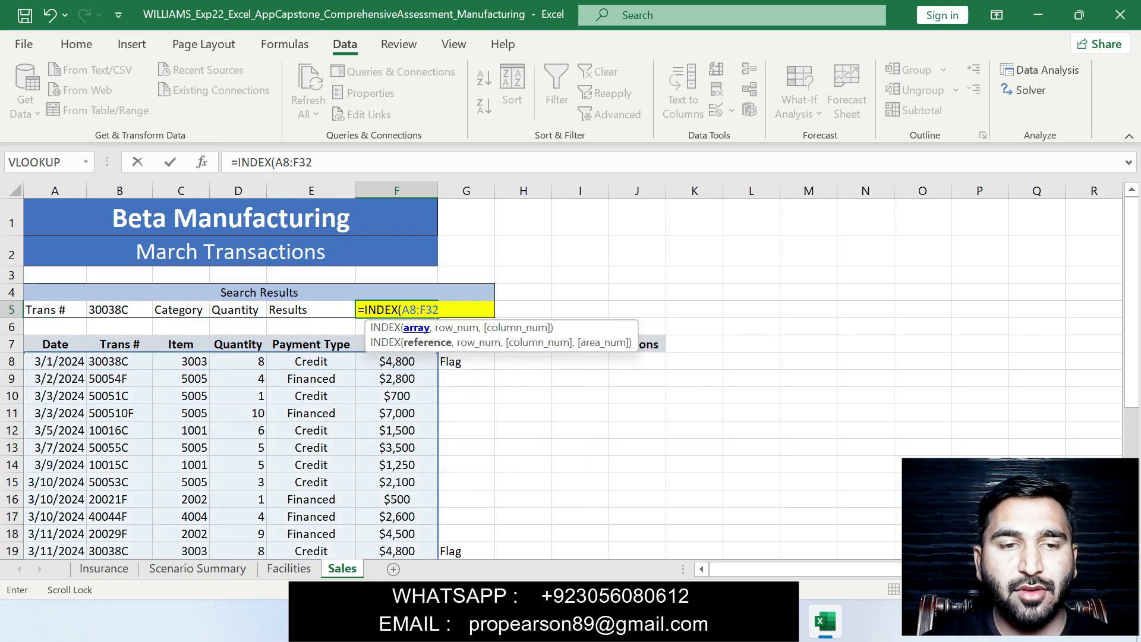
pyautogui.write(',')
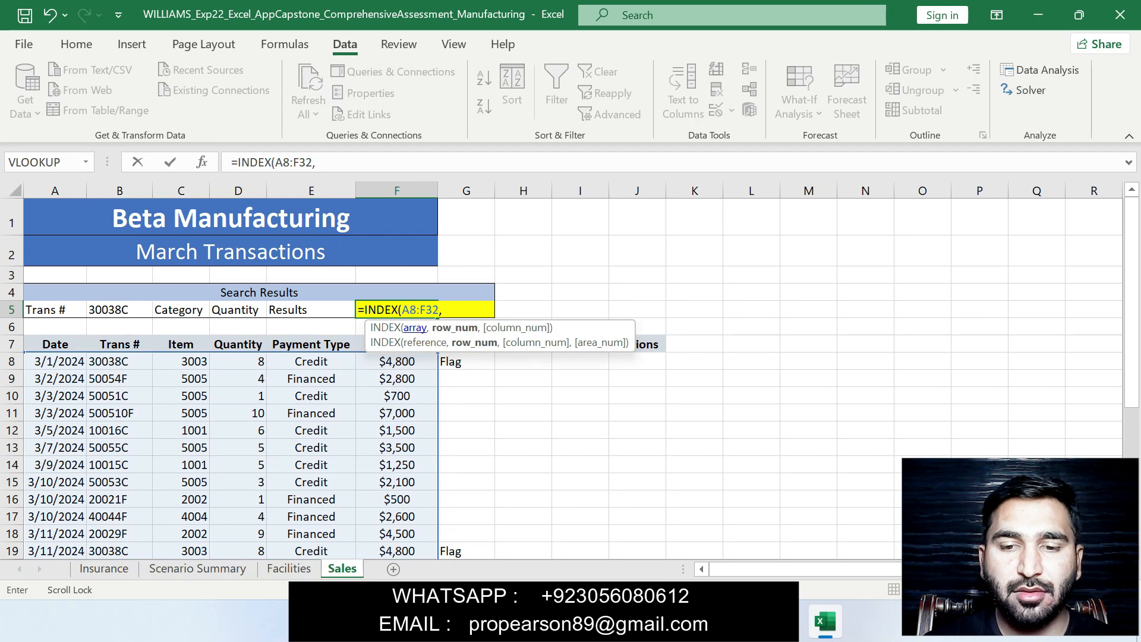
# Step: Add MATCH(B5,B8:B31,0) as the row number argument of the INDEX formula in F5
pyautogui.write('MATCH(')
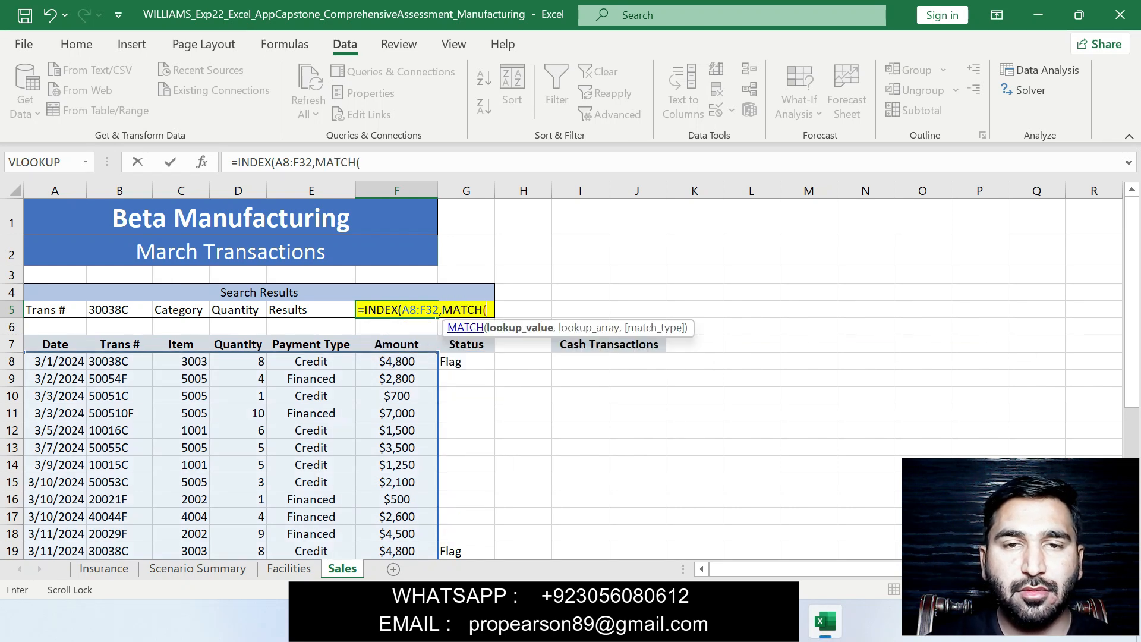
pyautogui.press('Tab')
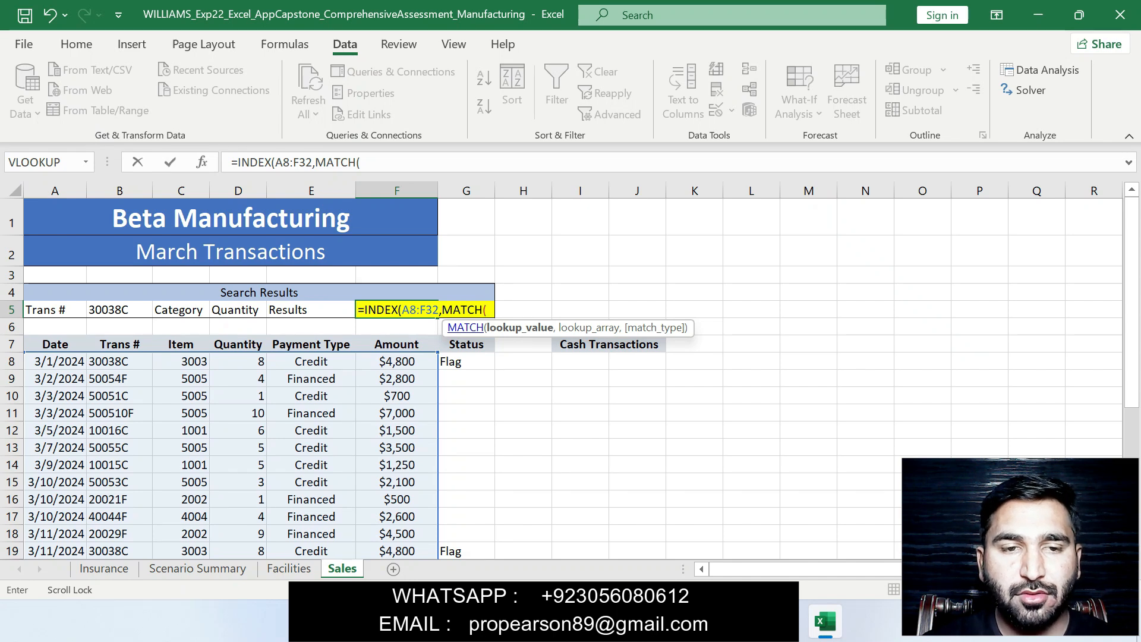
pyautogui.write('B5')
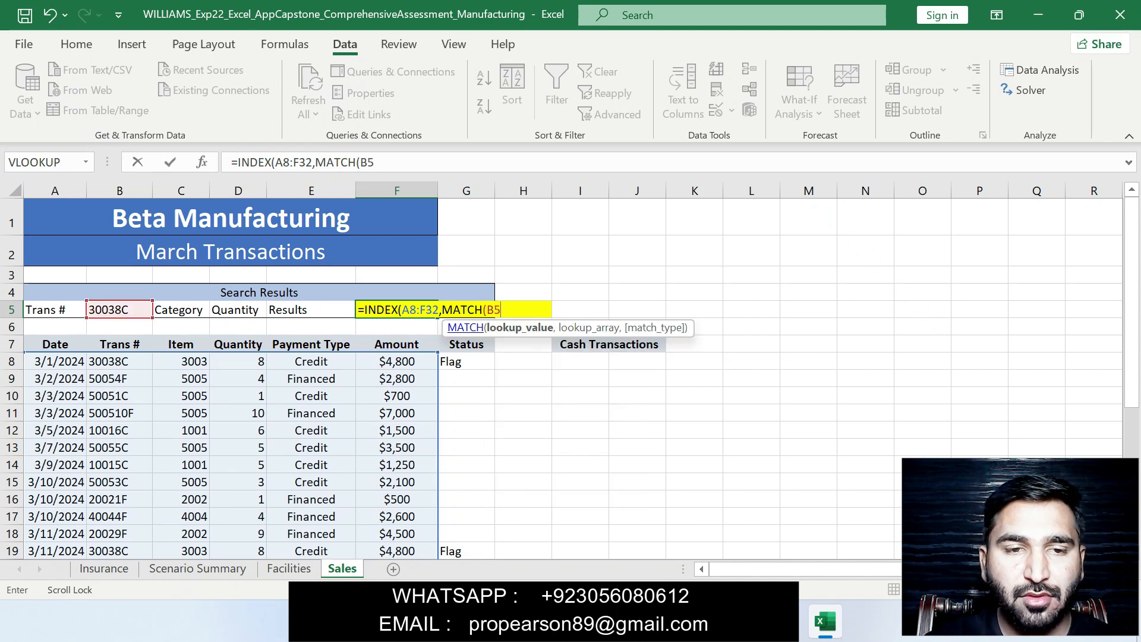
pyautogui.write(',B8')
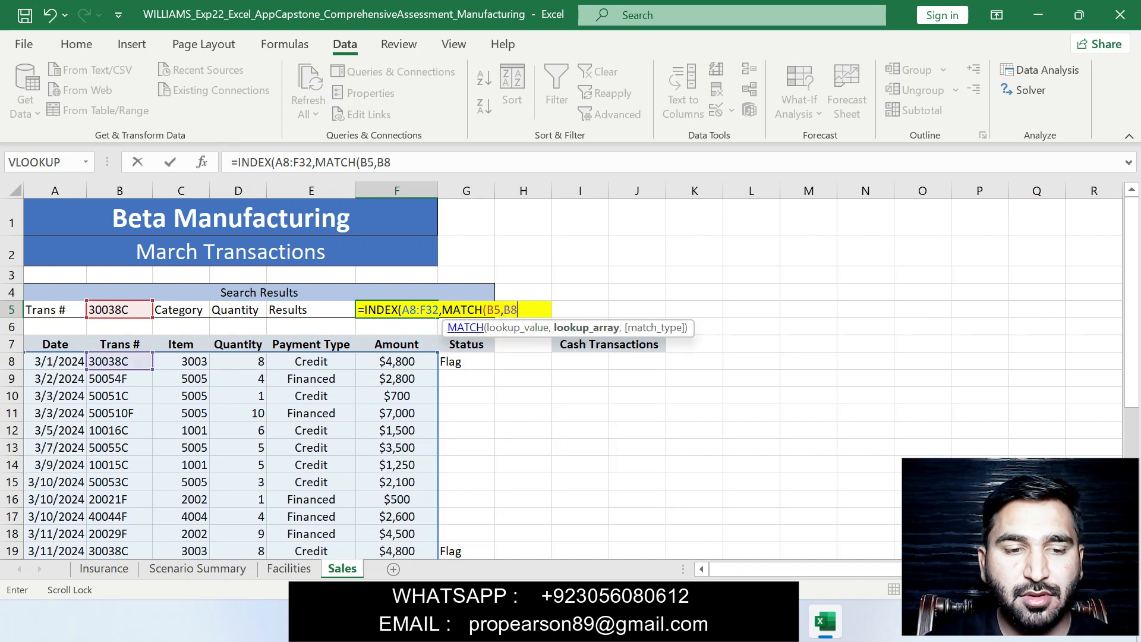
pyautogui.write(':B31')
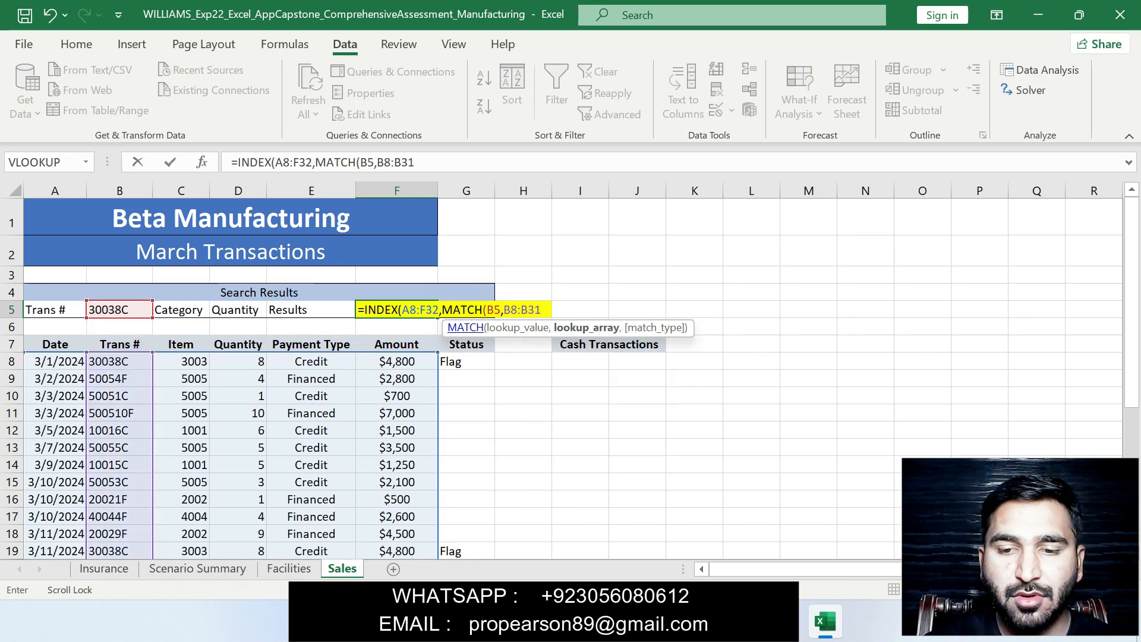
pyautogui.write(',0')
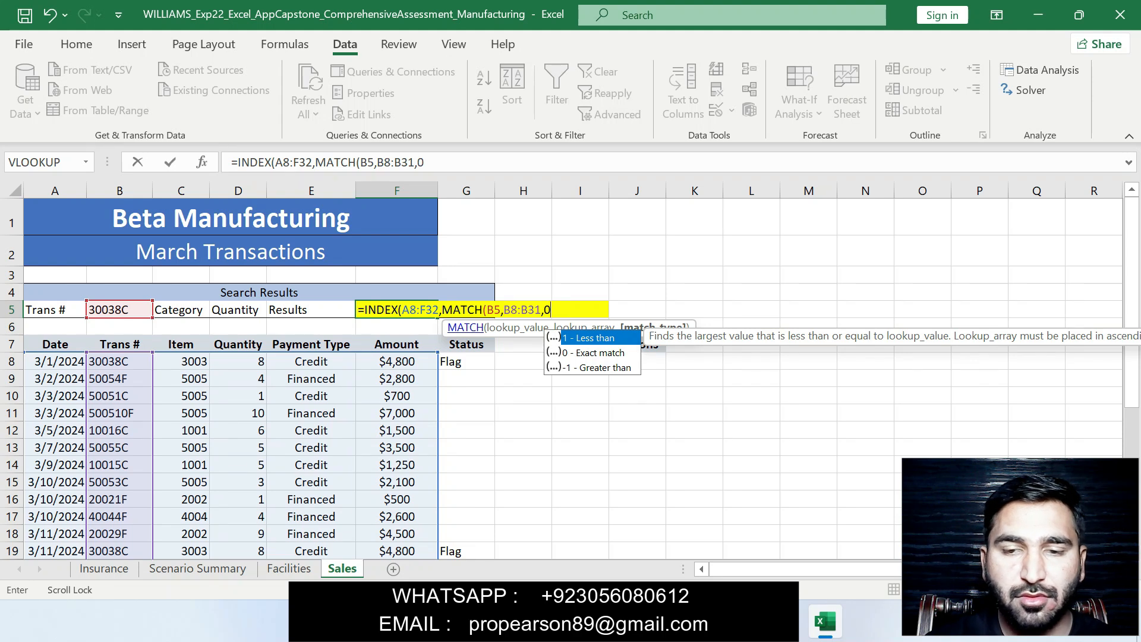
# Step: Add MATCH(D5,A7:F7,0) as the column number argument and complete the INDEX formula in F5
pyautogui.write('),MA')
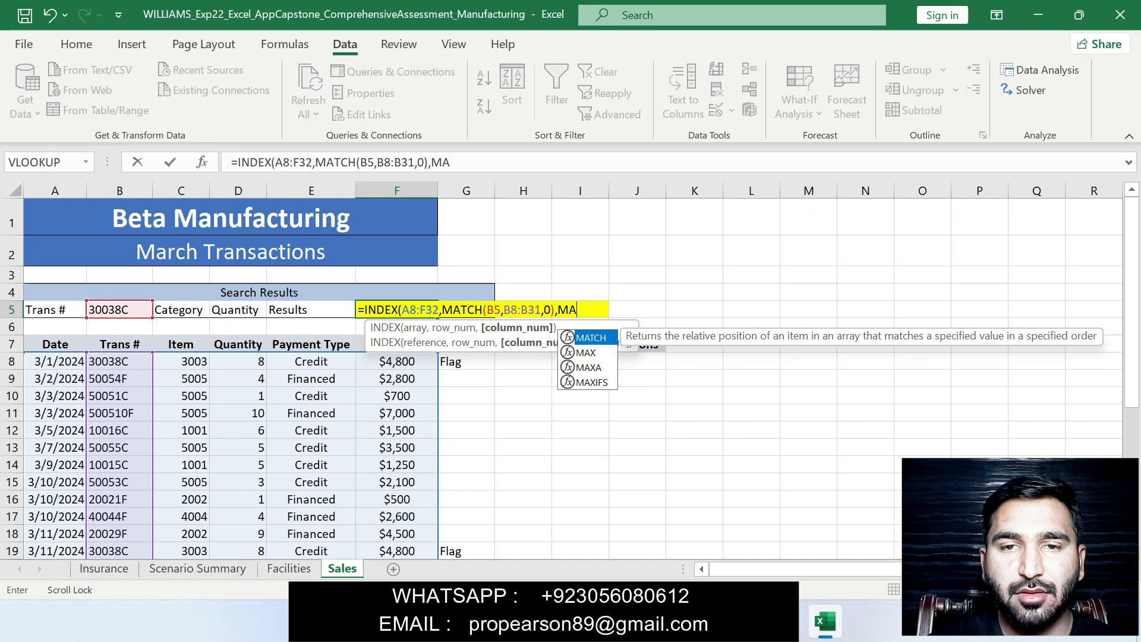
pyautogui.press('Tab')
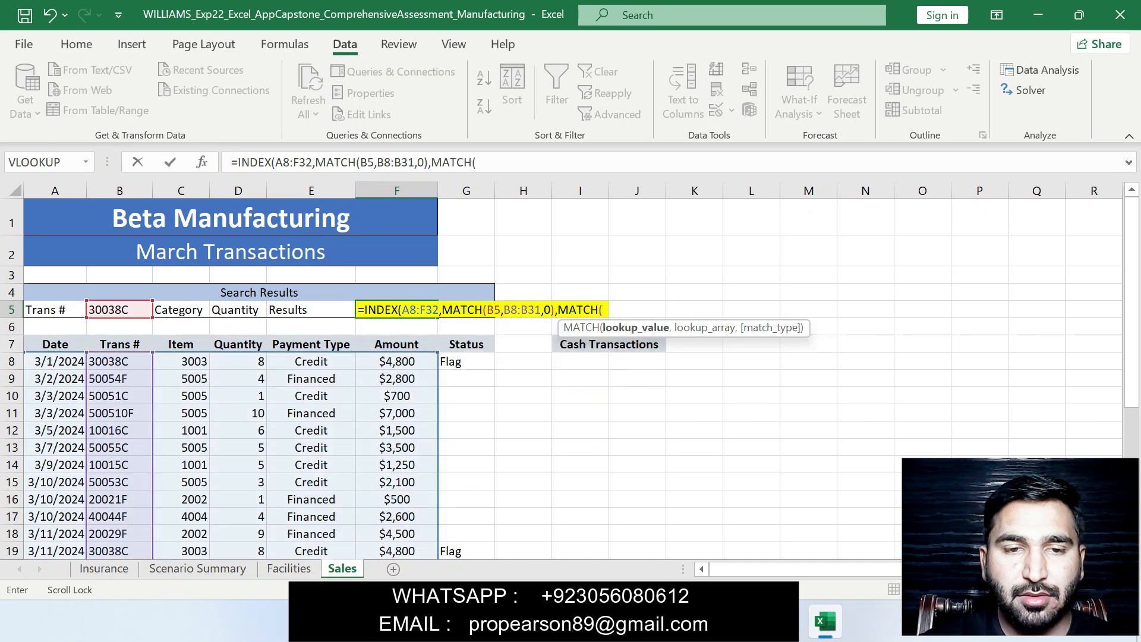
pyautogui.write('D')
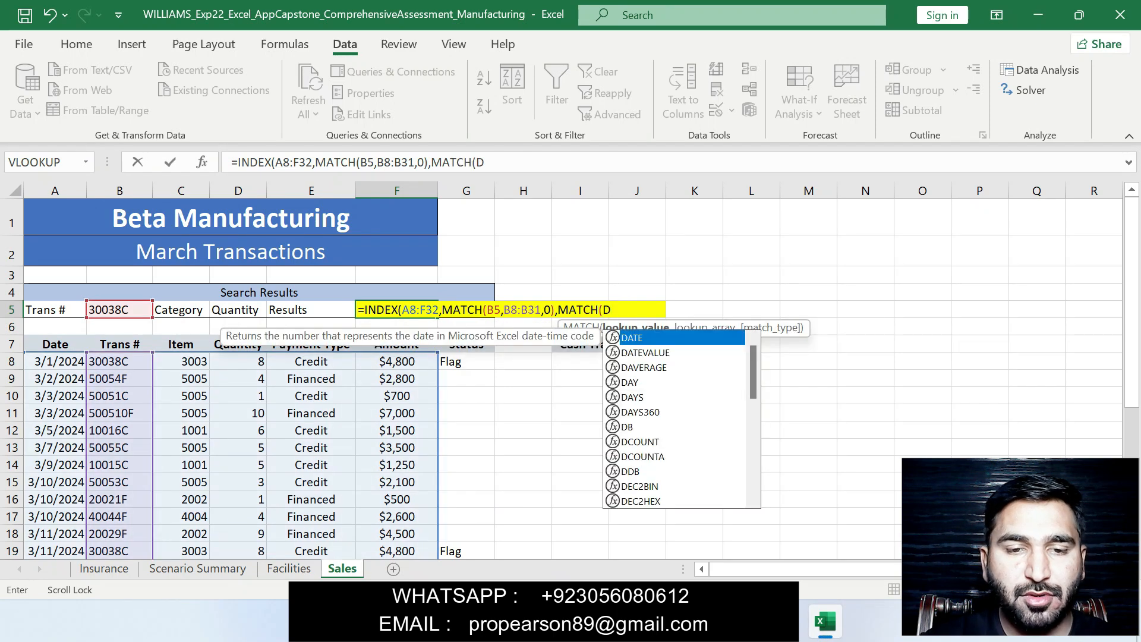
pyautogui.write('5,')
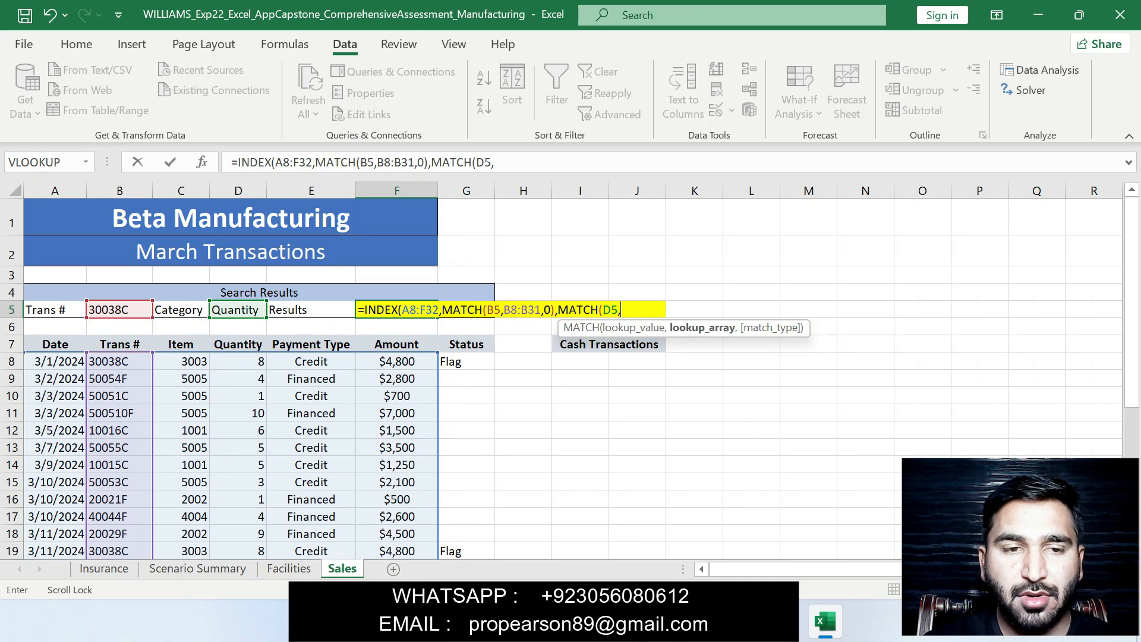
pyautogui.write('A7')
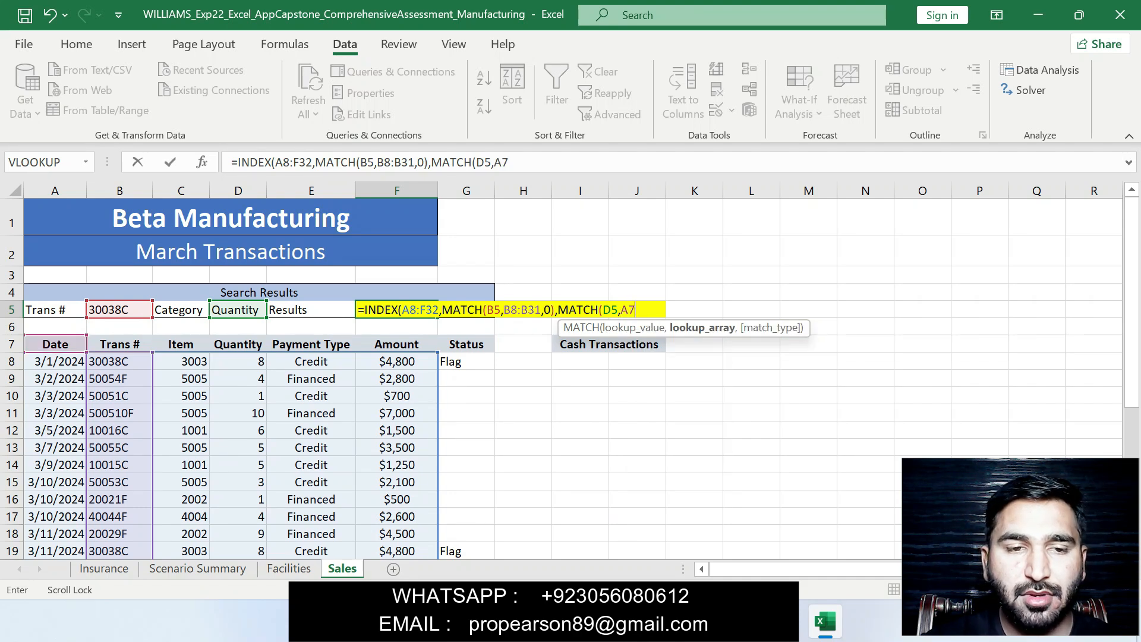
pyautogui.write(':F')
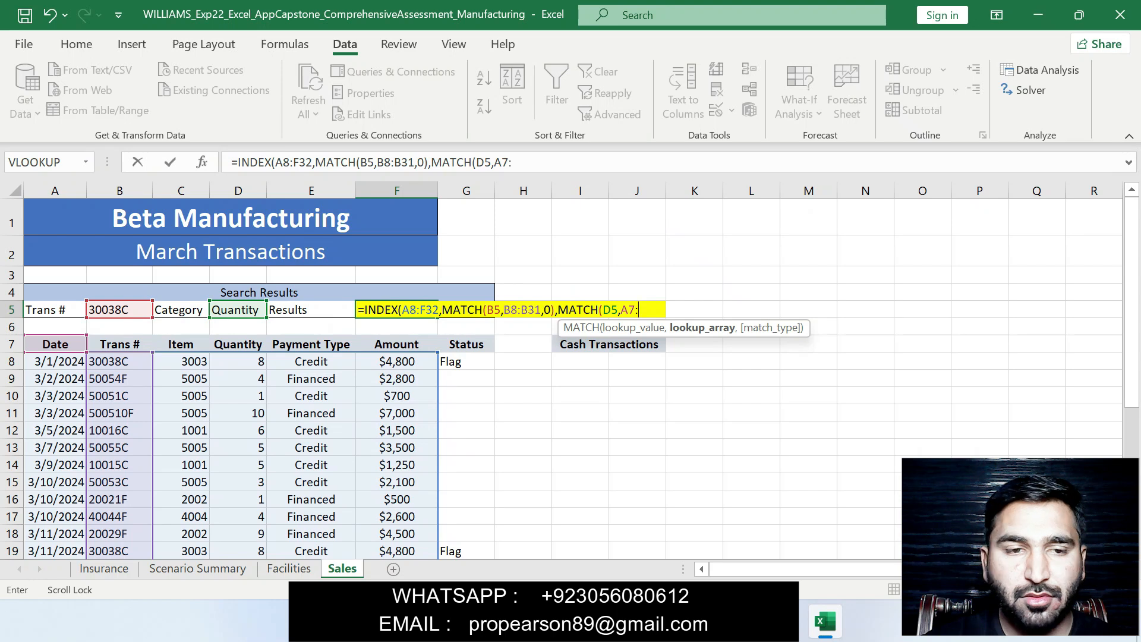
pyautogui.write('7')
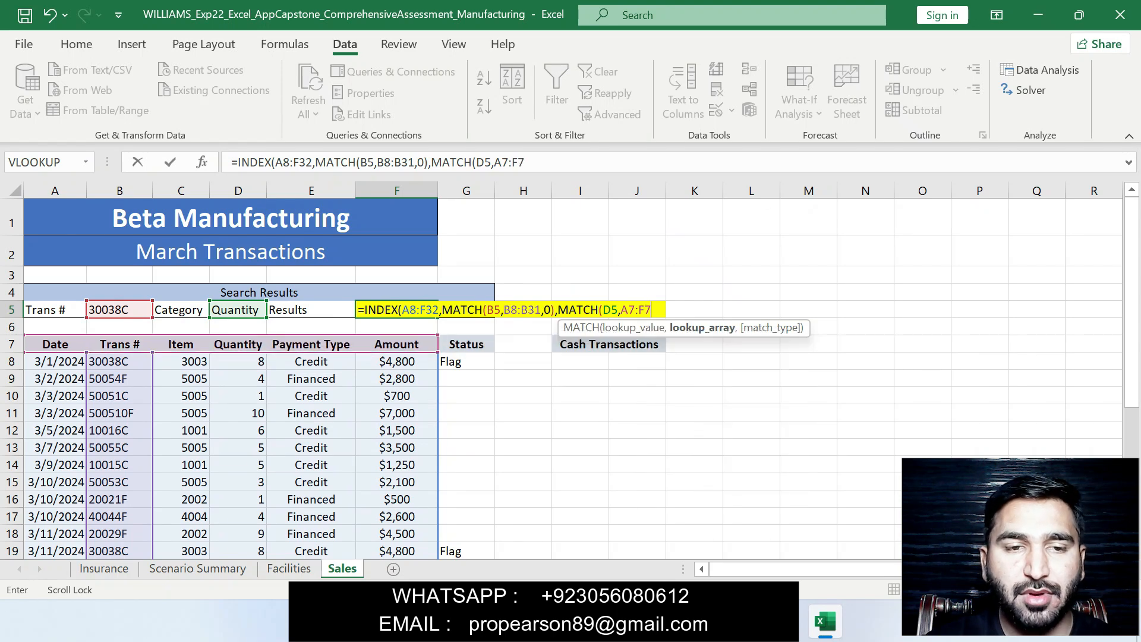
pyautogui.write(',0')
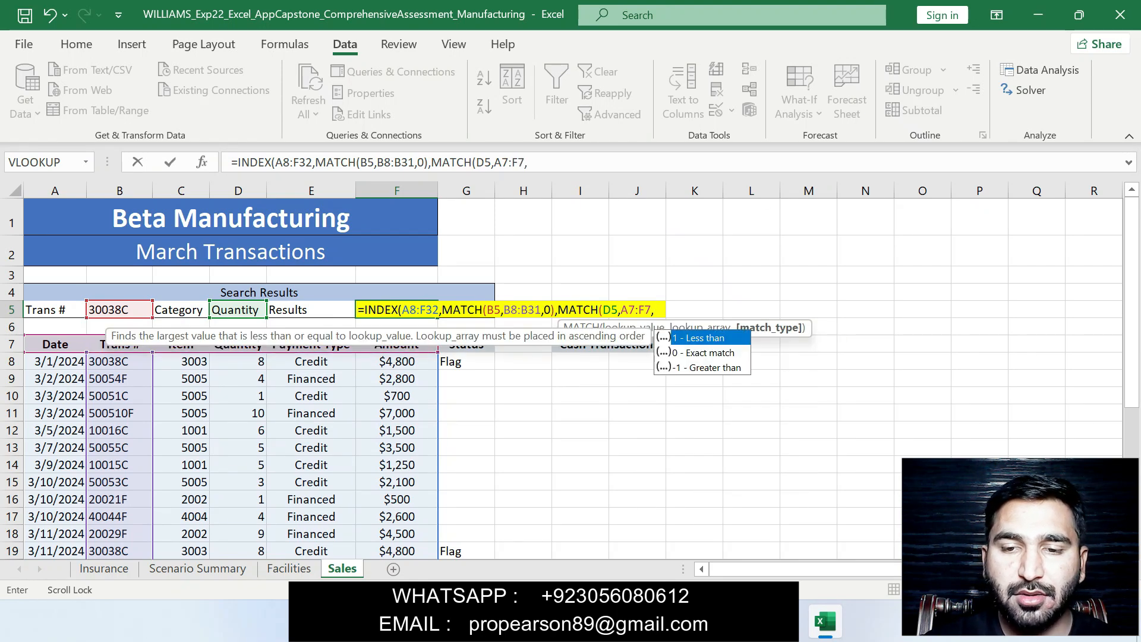
pyautogui.write('))')
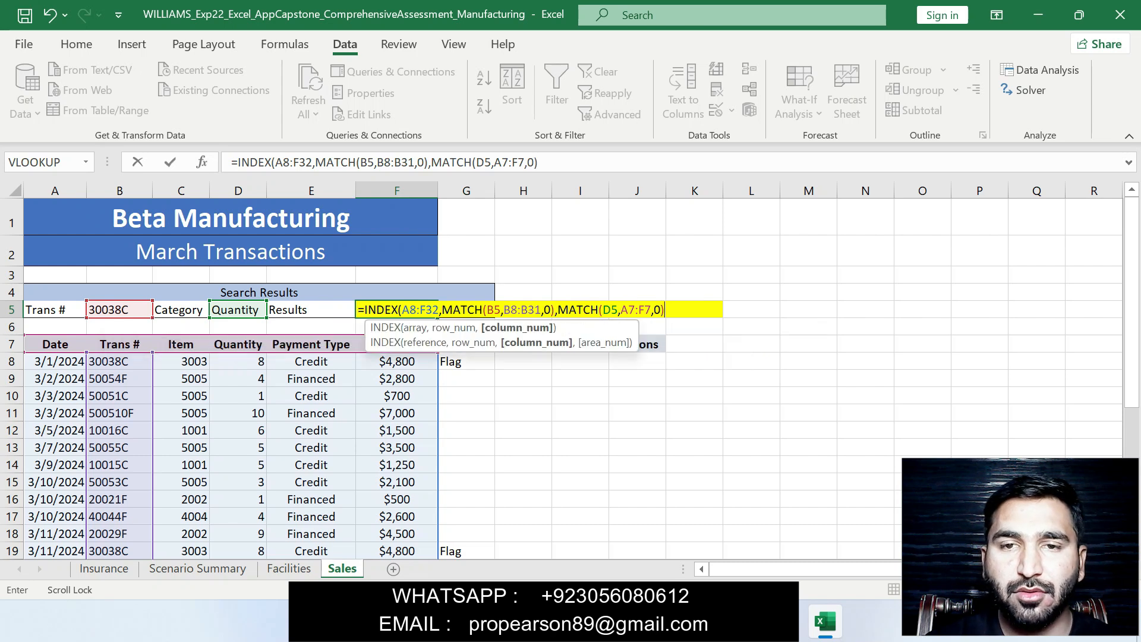
pyautogui.hotkey('ctrl', 'Return')
pyautogui.press('Return')
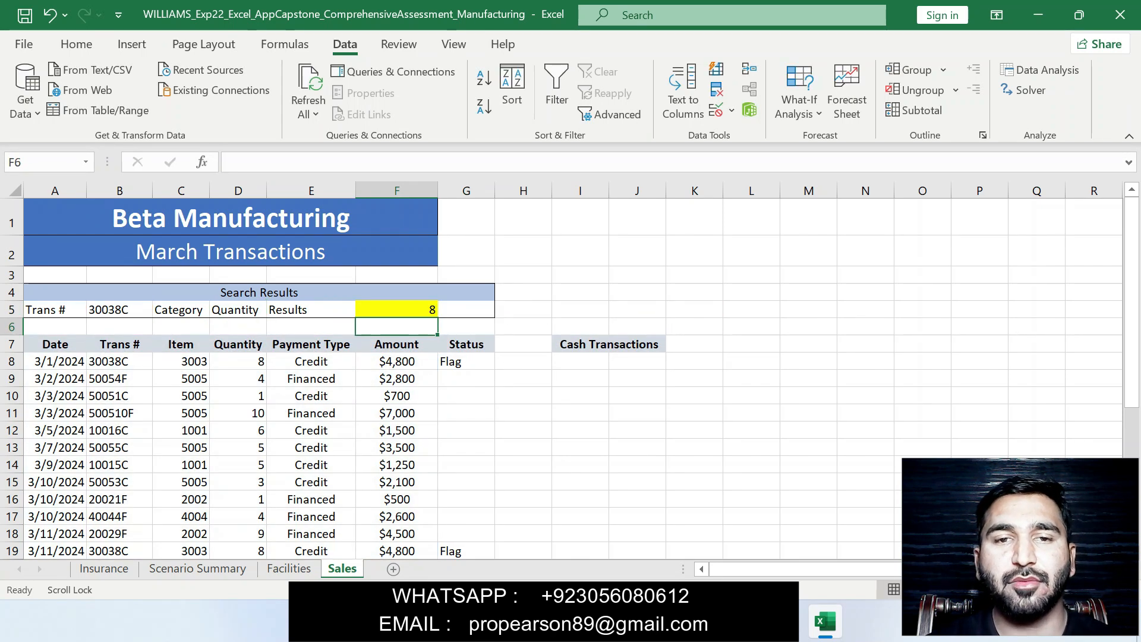
pyautogui.click(396, 309)
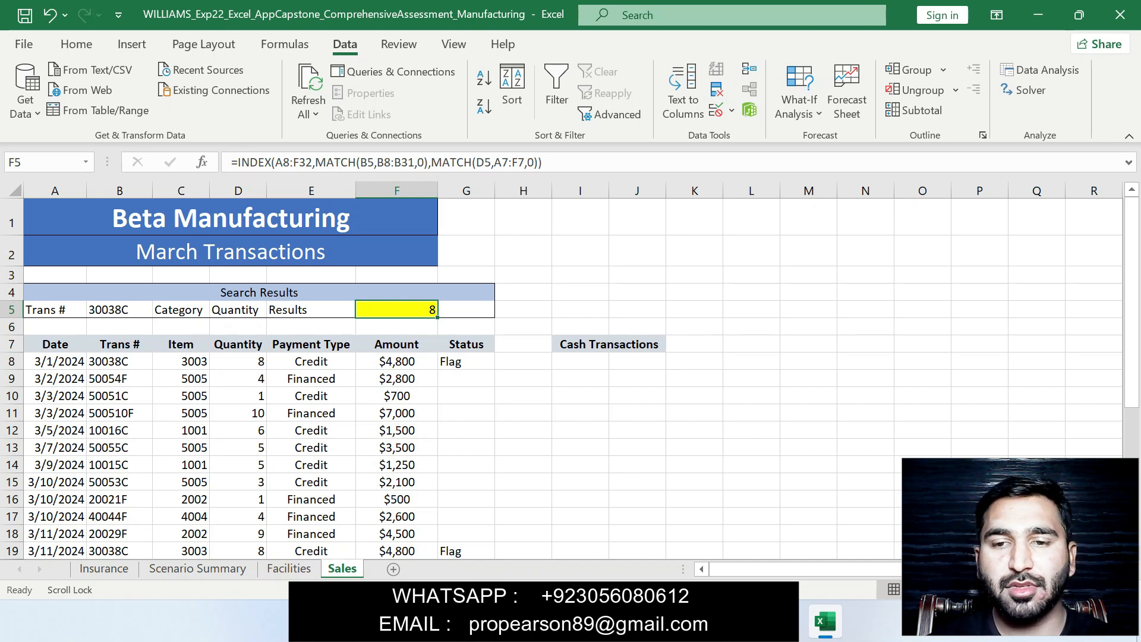
# Step: Switch to the Word instructions and highlight the step 25 text about the PivotTable in yellow
pyautogui.hotkey('alt', 'Tab')
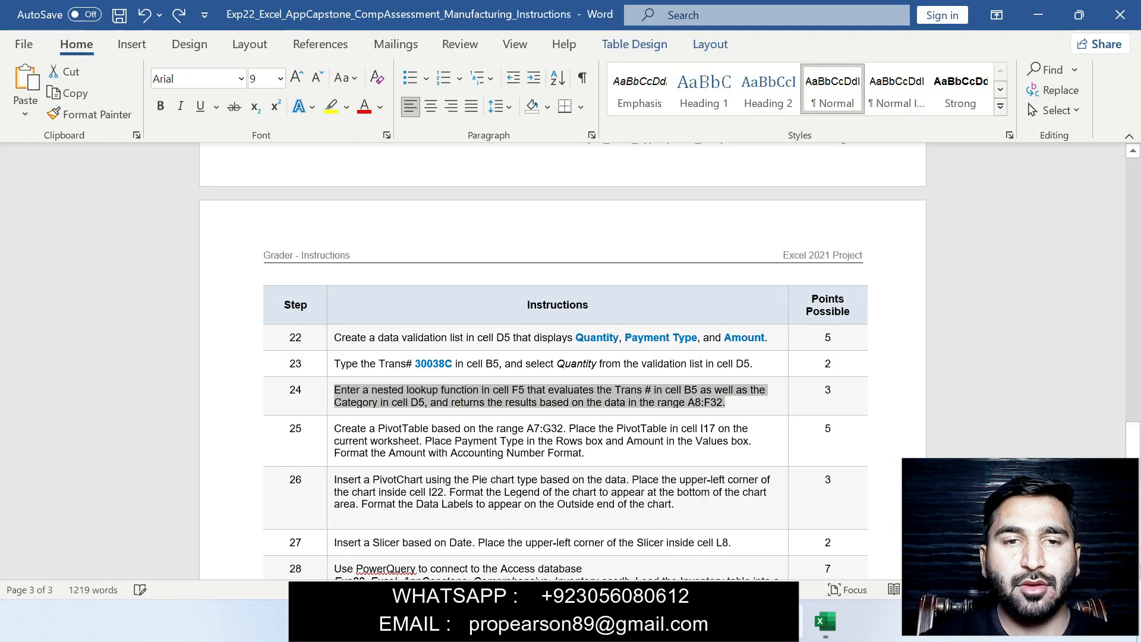
pyautogui.moveTo(334, 428); pyautogui.dragTo(584, 453)
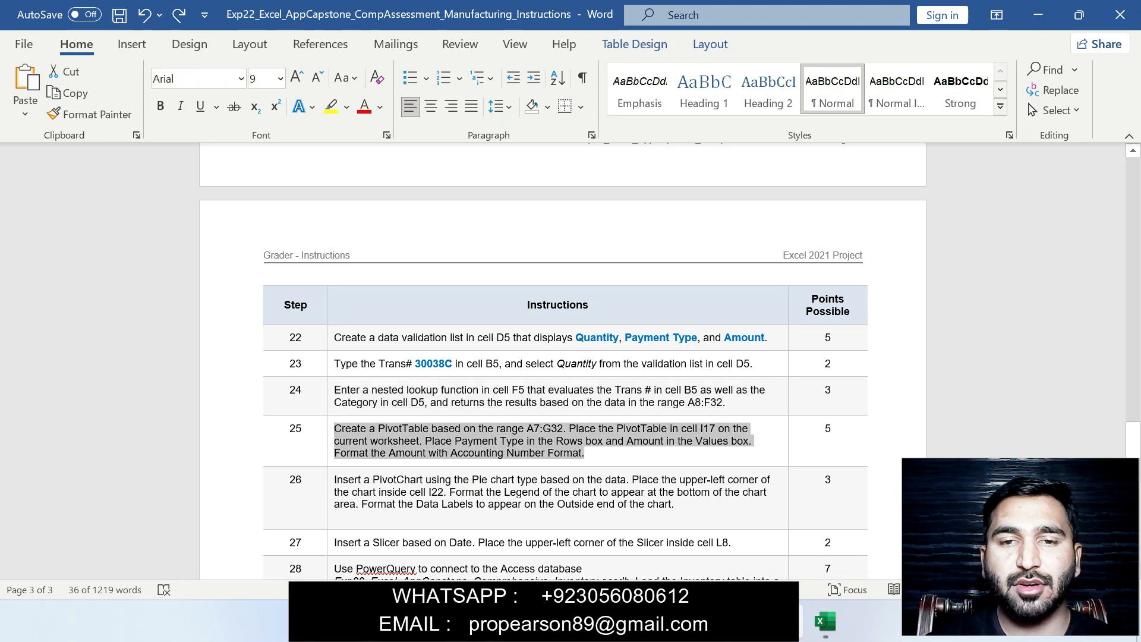
pyautogui.click(684, 427)
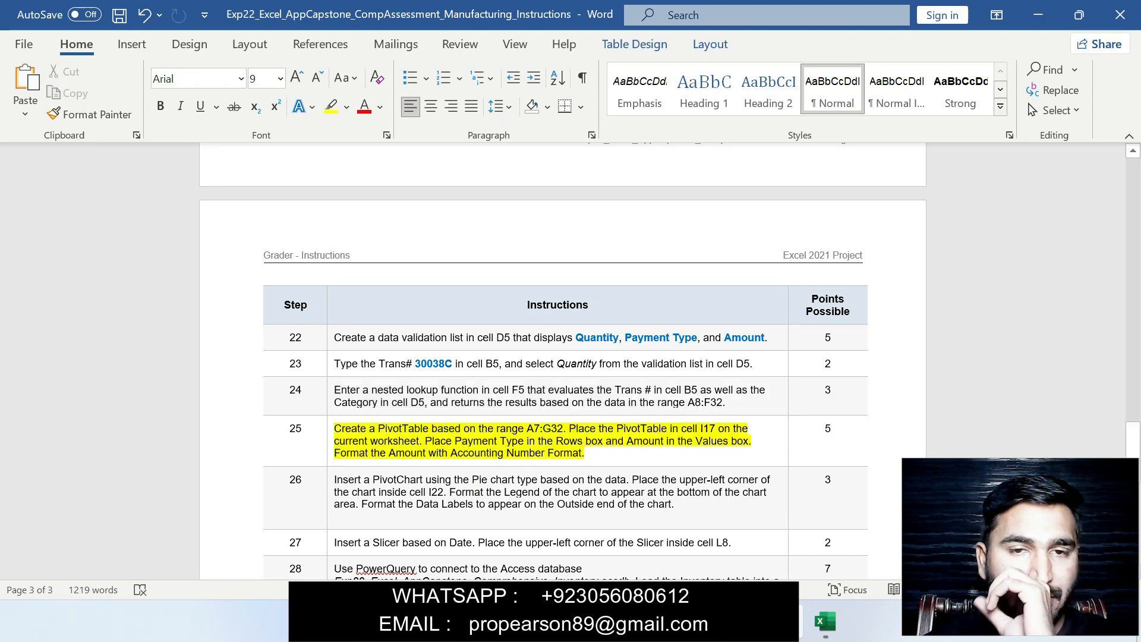
# Step: Copy the range reference A7:G32 from step 25 and use it in Excel to select that range in Sales
pyautogui.moveTo(527, 428); pyautogui.dragTo(563, 428)
pyautogui.hotkey('ctrl', 'c')
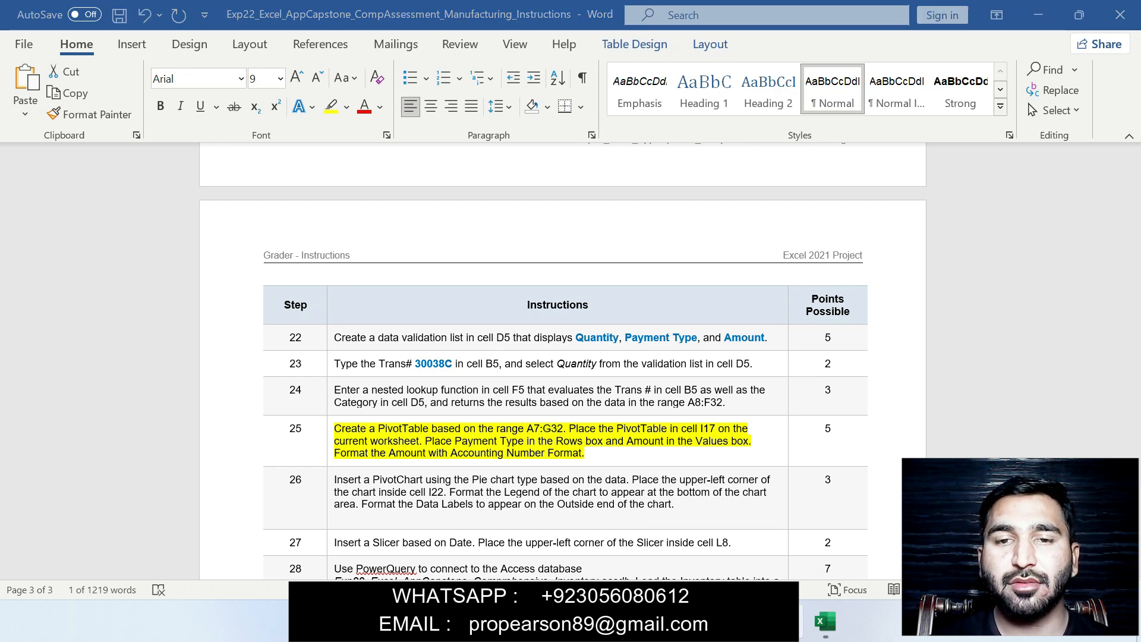
pyautogui.hotkey('alt', 'Tab')
pyautogui.click(42, 163)
pyautogui.hotkey('ctrl', 'v')
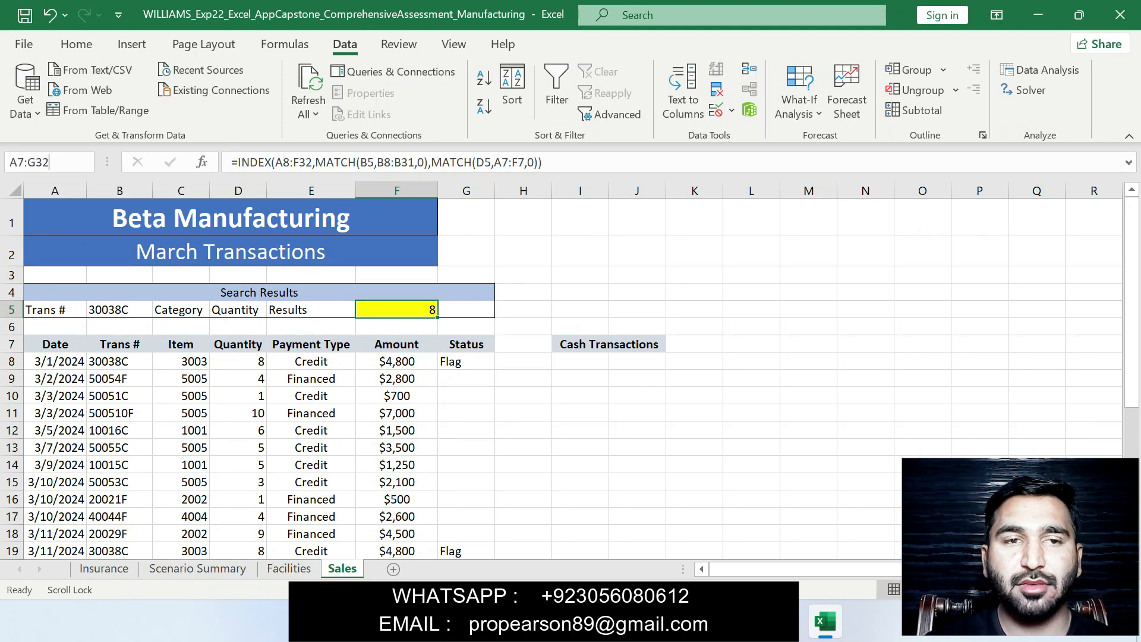
pyautogui.press('Return')
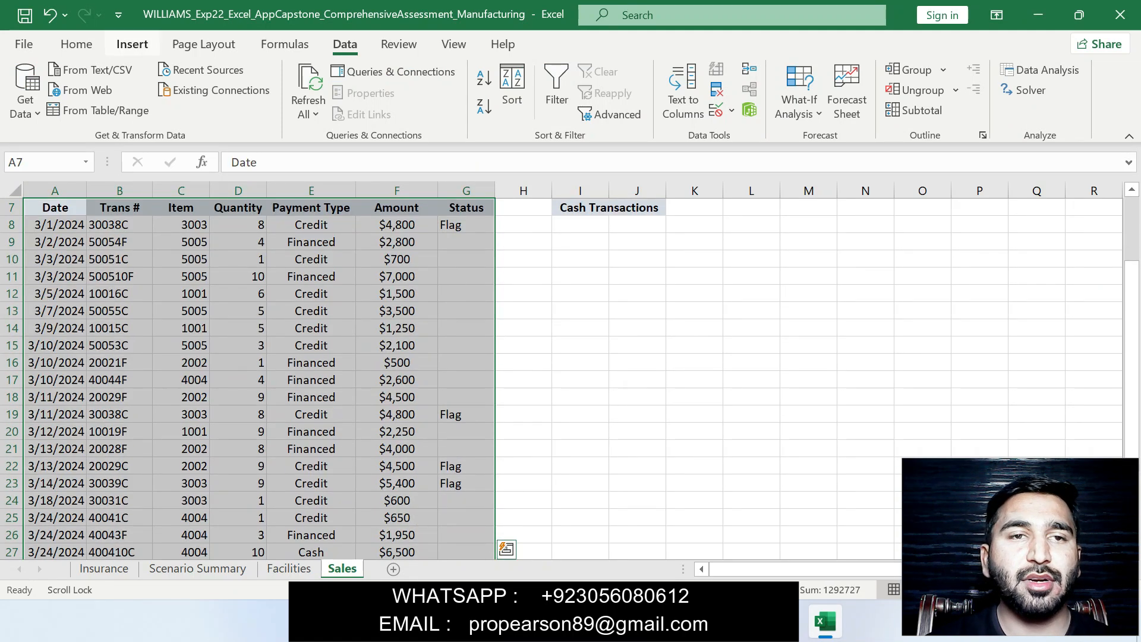
# Step: Insert a PivotTable based on A7:G32 at cell I17 of the existing Sales worksheet
pyautogui.click(132, 44)
pyautogui.click(33, 89)
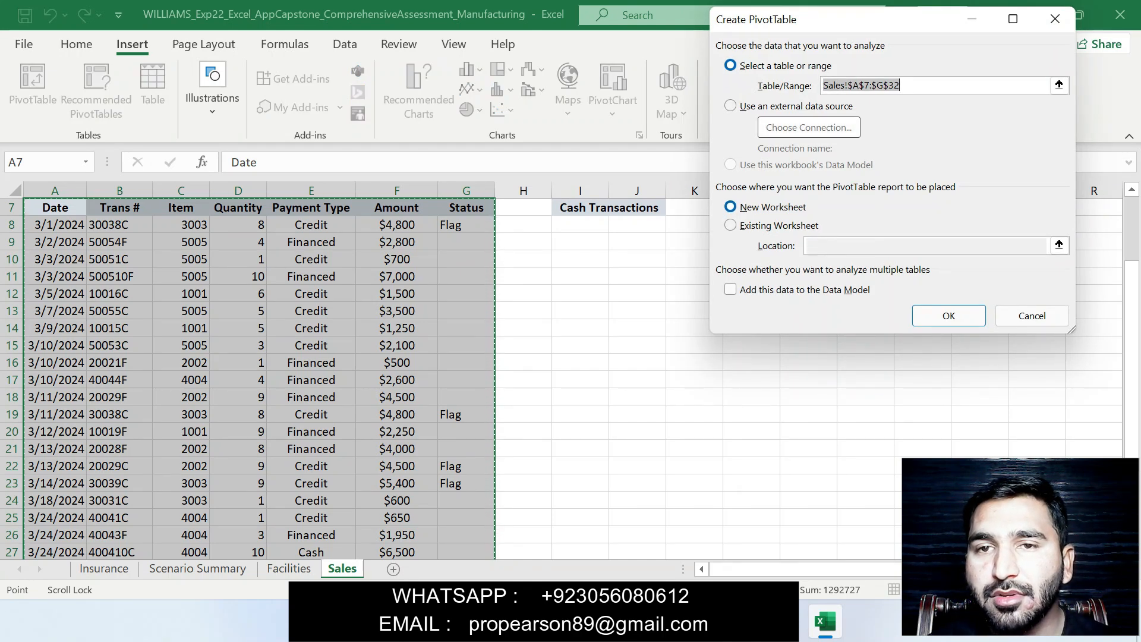
pyautogui.hotkey('alt', 'e')
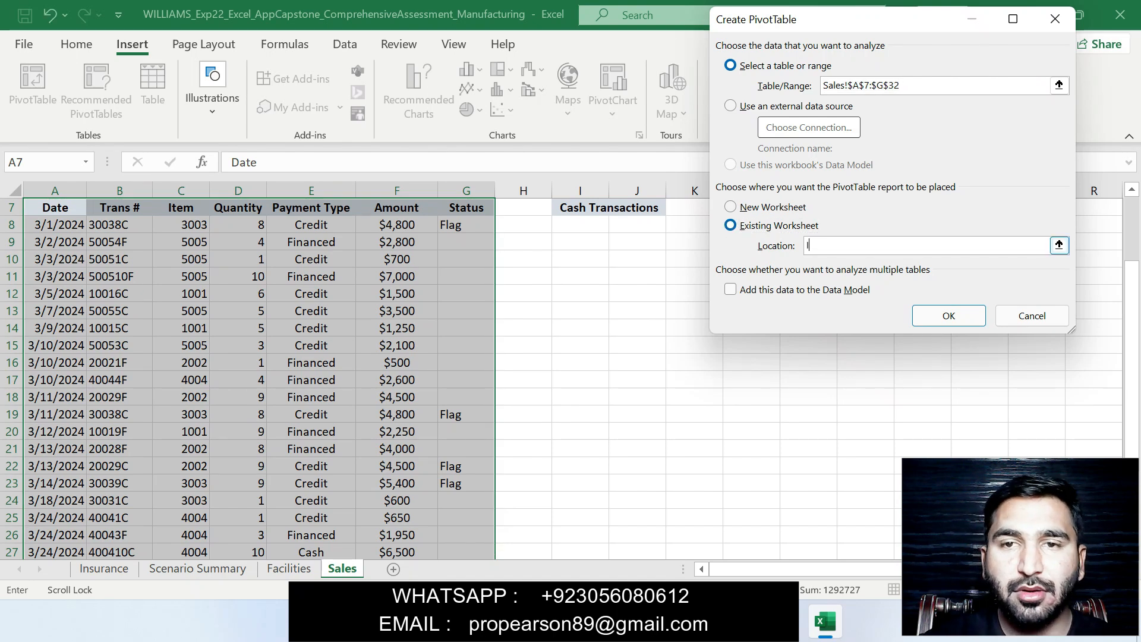
pyautogui.hotkey('alt', 'Tab')
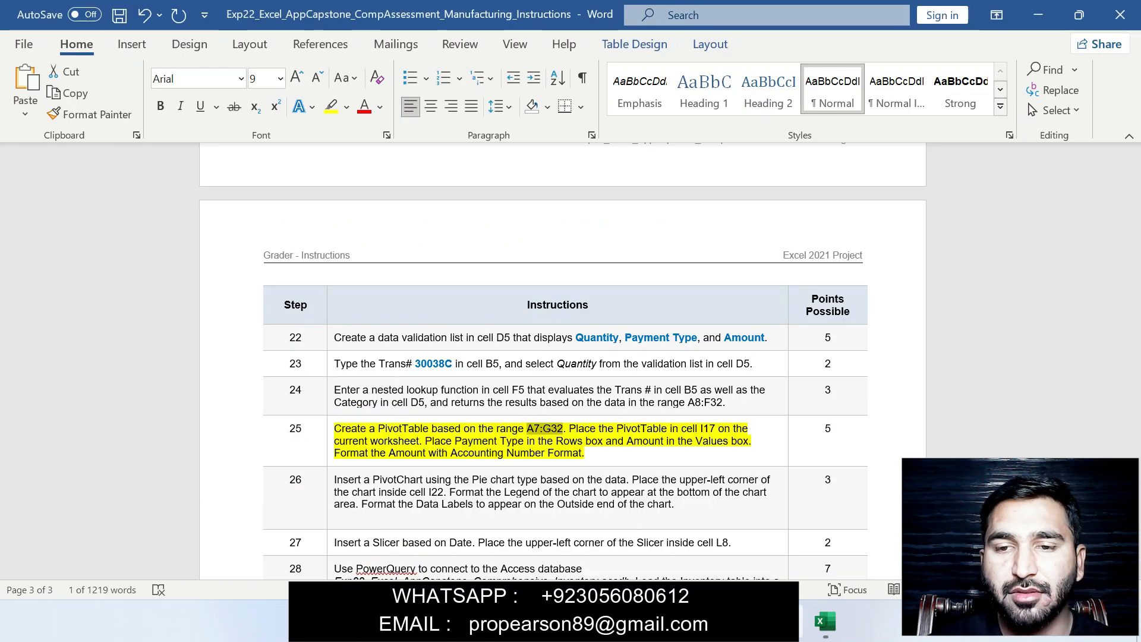
pyautogui.hotkey('alt', 'Tab')
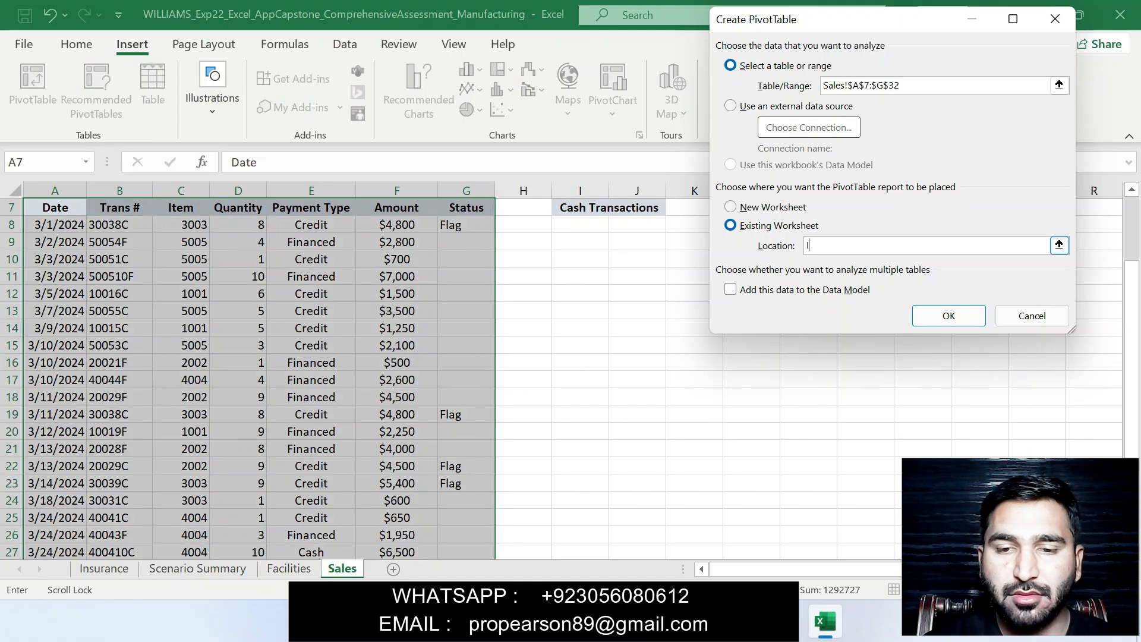
pyautogui.write('17')
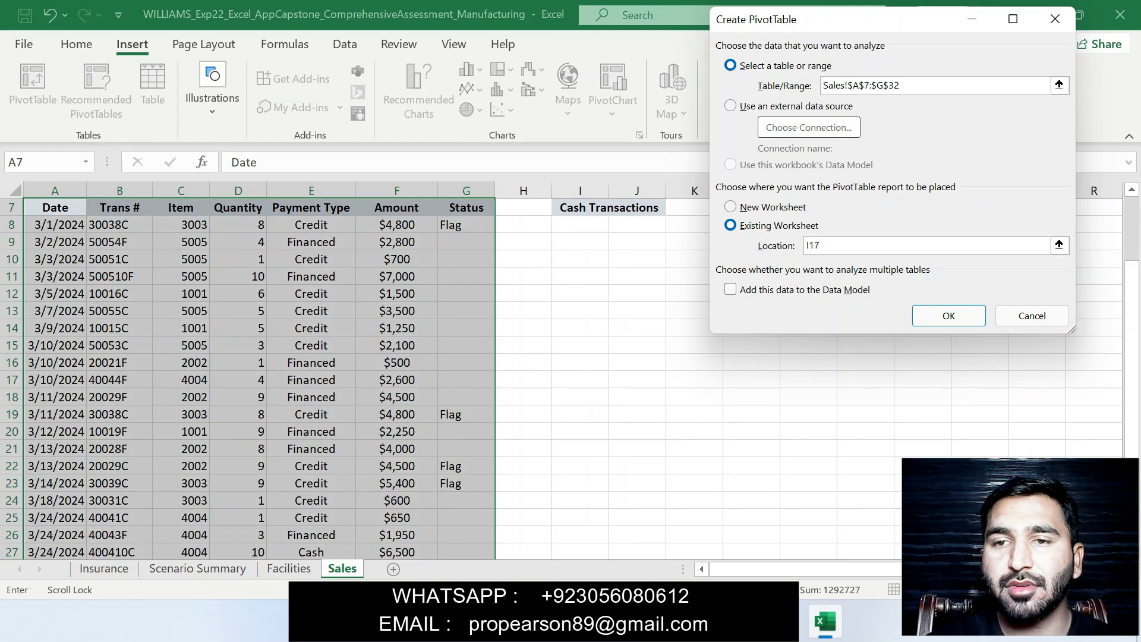
pyautogui.press('Return')
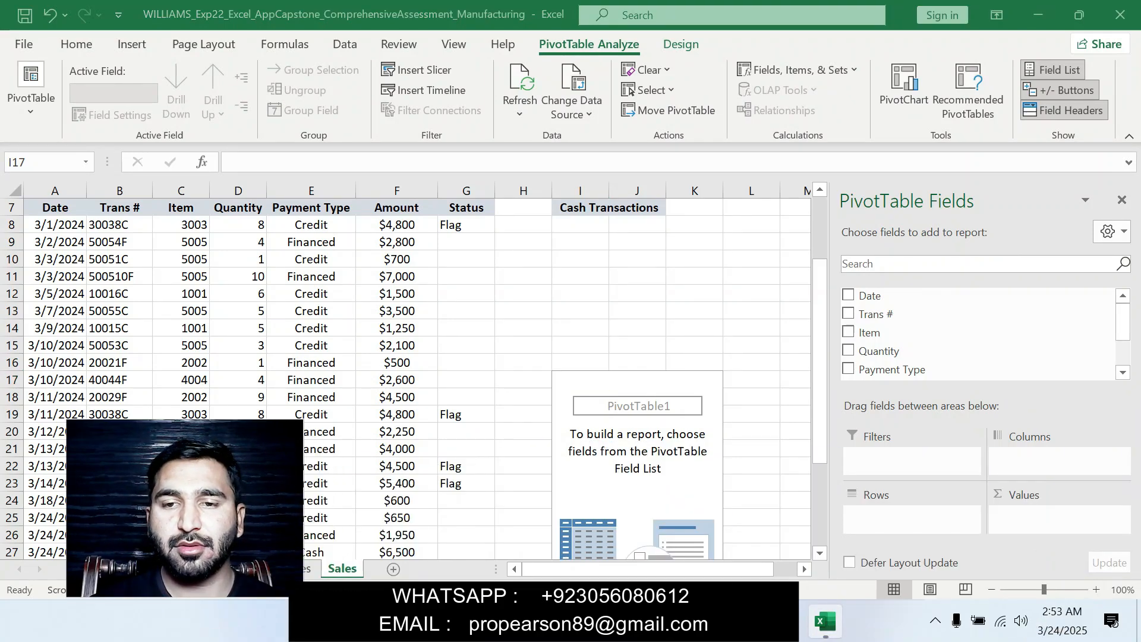
# Step: Check the Rows requirement in the Word instructions, then return to Excel and place Payment Type in the PivotTable's Rows area
pyautogui.hotkey('alt', 'Tab')
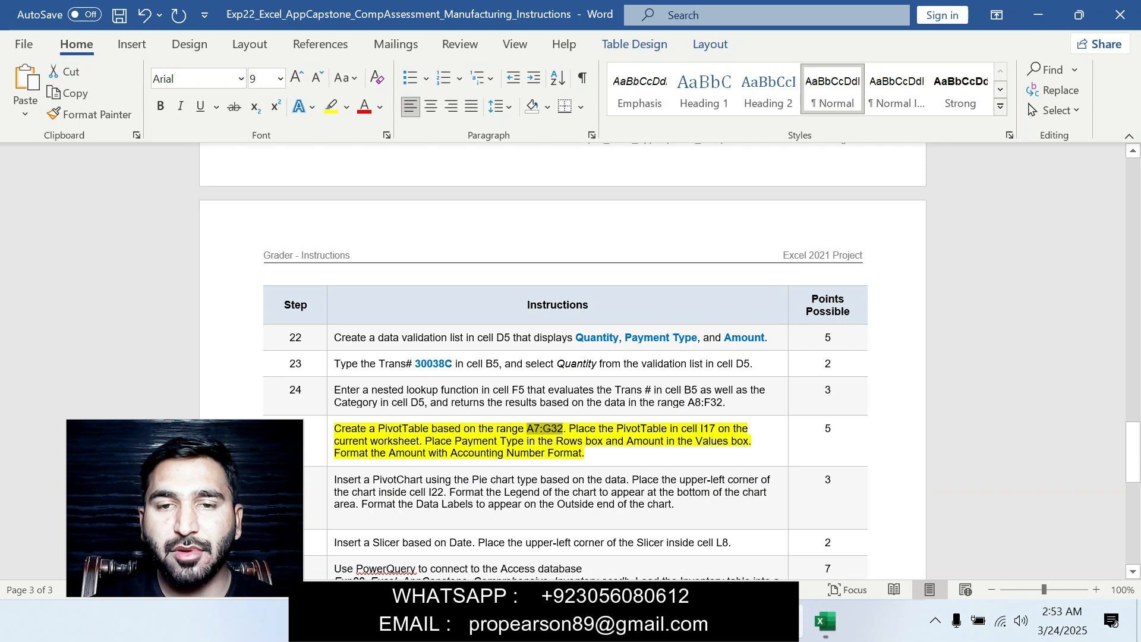
pyautogui.moveTo(424, 440); pyautogui.dragTo(605, 441)
pyautogui.hotkey('alt', 'Tab')
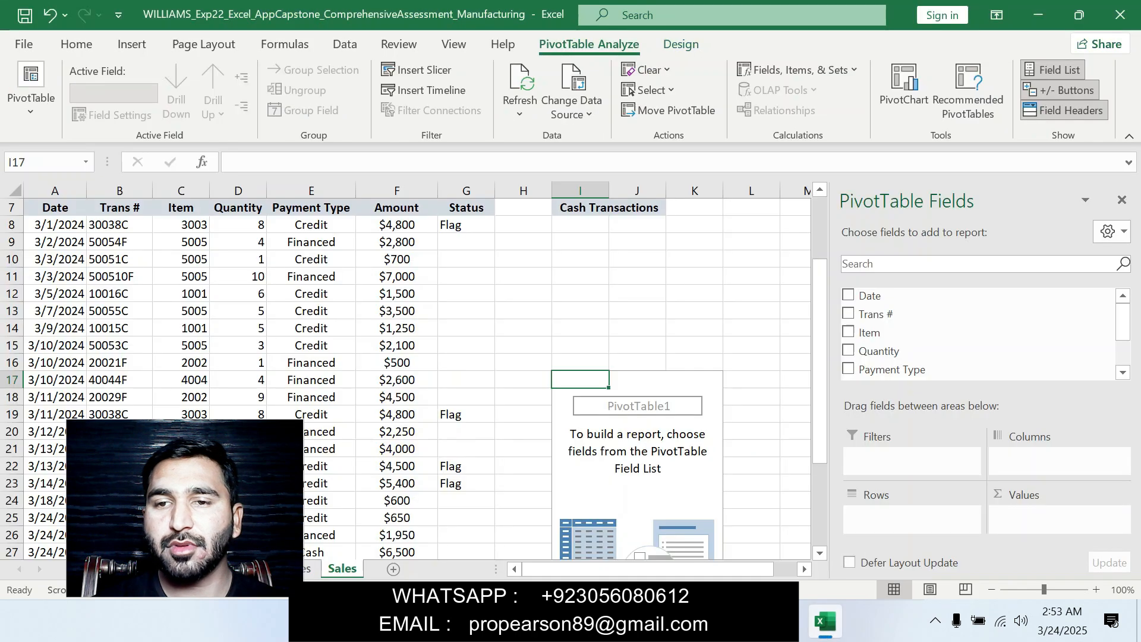
pyautogui.moveTo(891, 369); pyautogui.dragTo(909, 517)
# Step: Check the Values requirement in the Word instructions and add the Amount field to the PivotTable's Values area in Excel
pyautogui.hotkey('alt', 'Tab')
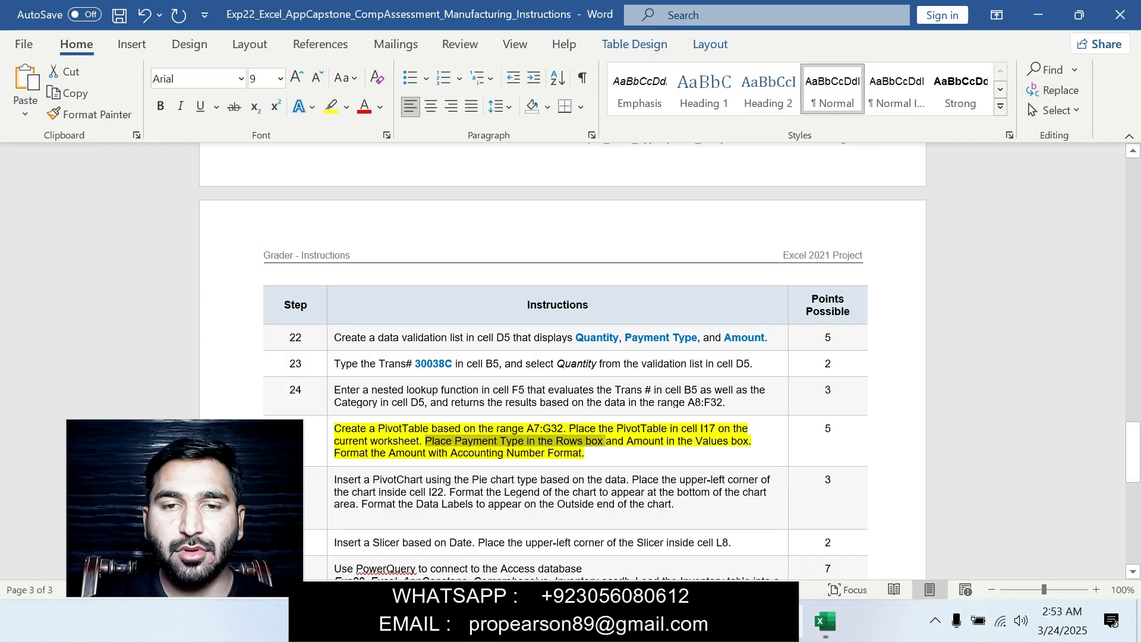
pyautogui.moveTo(627, 441); pyautogui.dragTo(728, 441)
pyautogui.hotkey('alt', 'Tab')
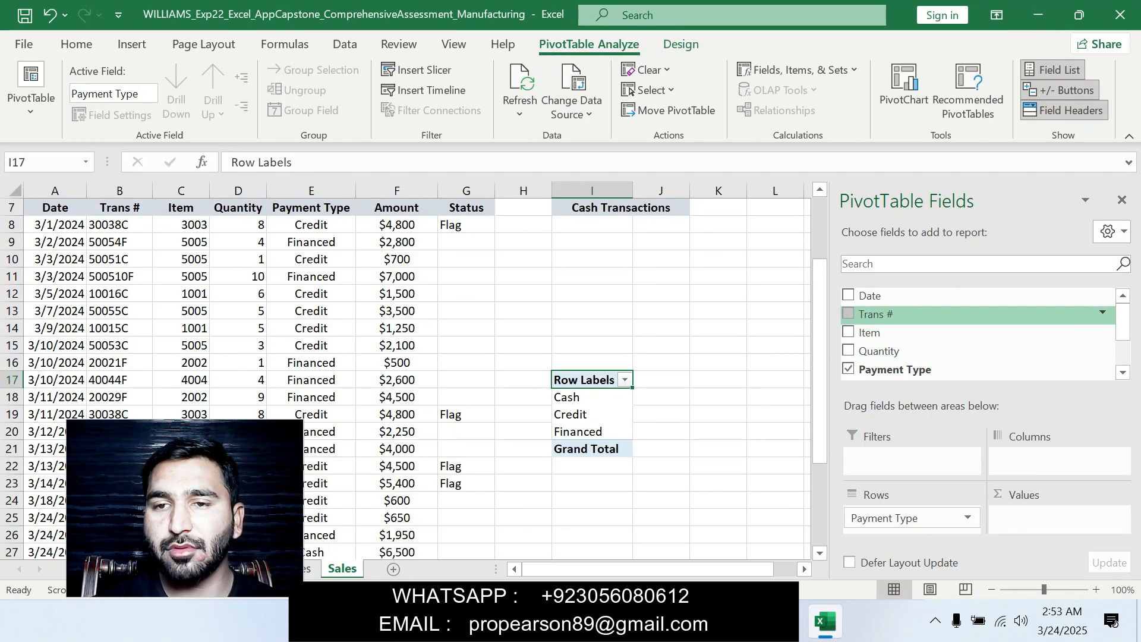
pyautogui.scroll(-3, 891, 351)
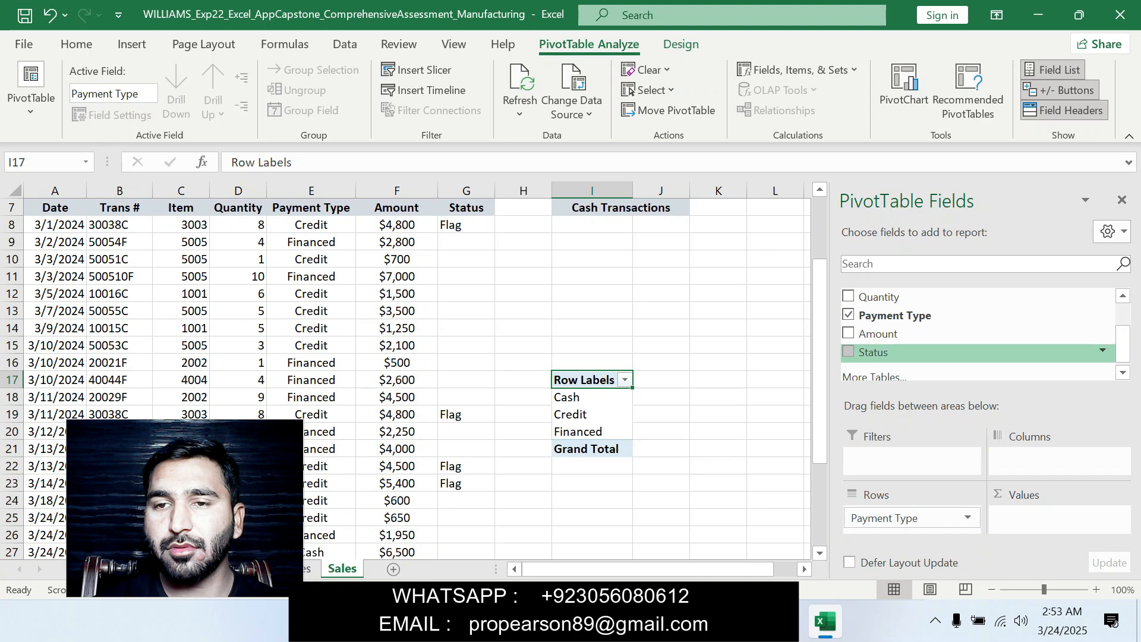
pyautogui.click(878, 333)
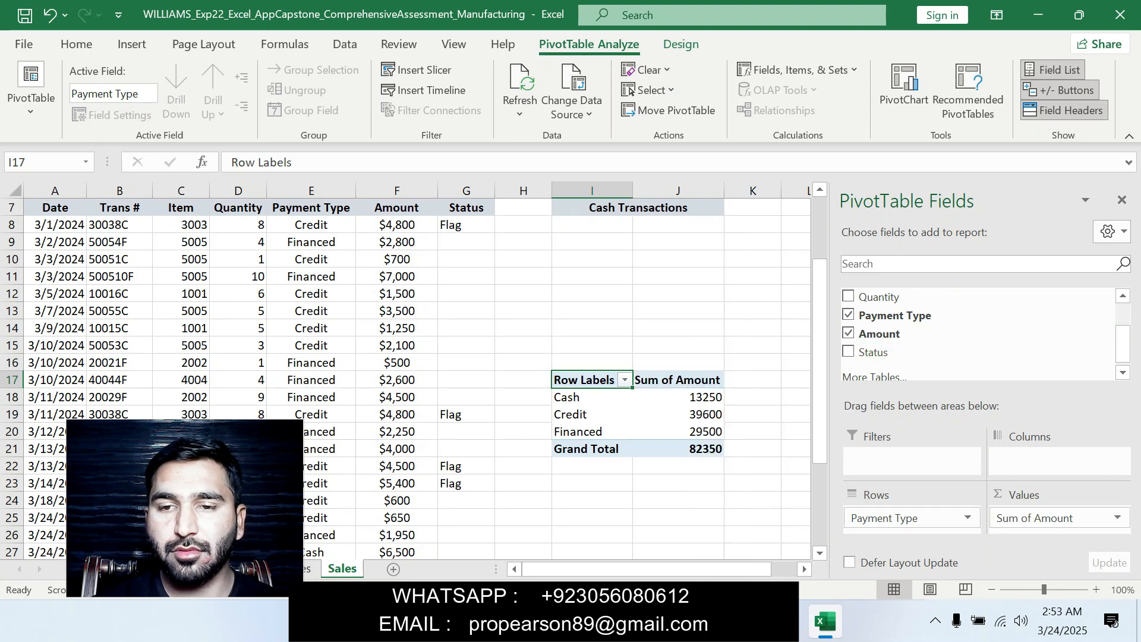
# Step: Check the formatting requirement in the Word instructions and apply the Accounting number format to the PivotTable's Sum of Amount field in Excel
pyautogui.hotkey('alt', 'Tab')
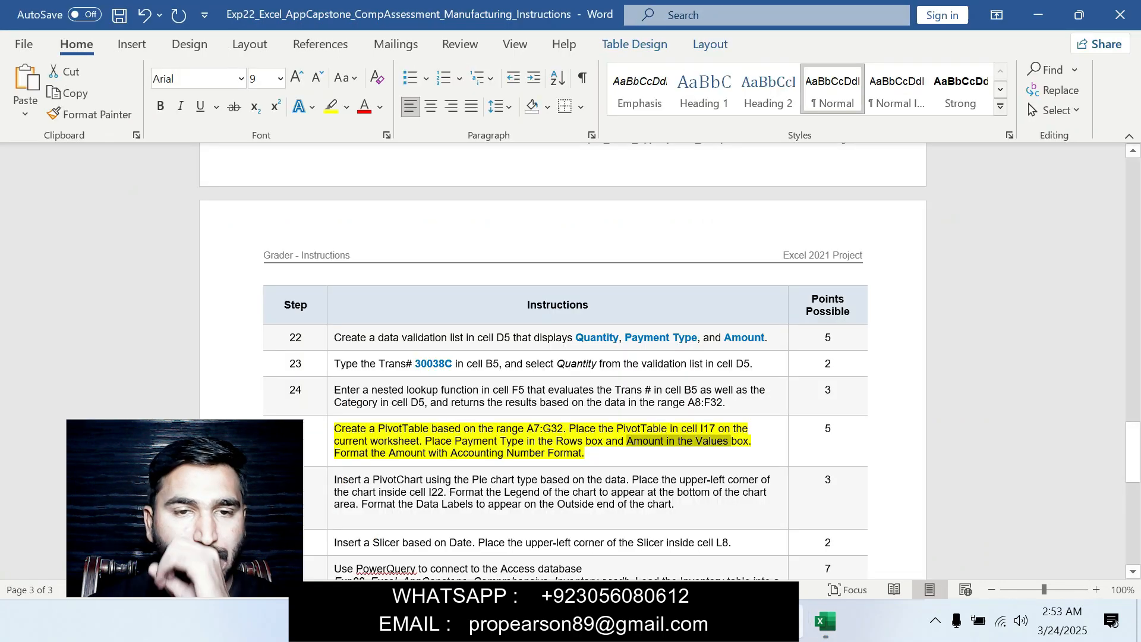
pyautogui.hotkey('alt', 'Tab')
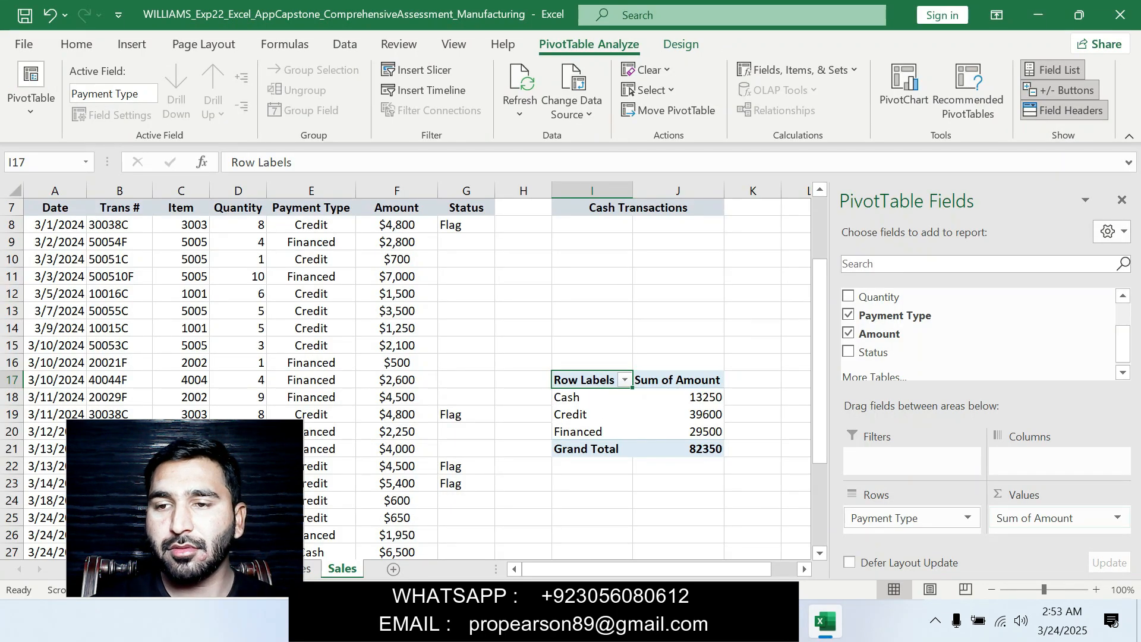
pyautogui.click(1057, 518)
pyautogui.click(1057, 495)
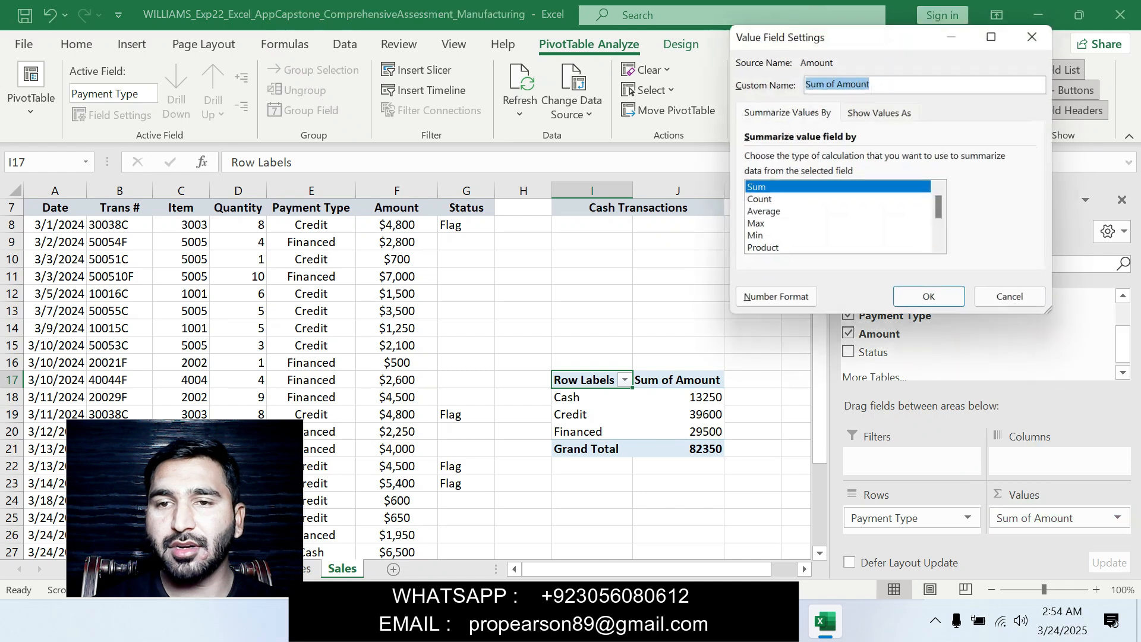
pyautogui.click(774, 301)
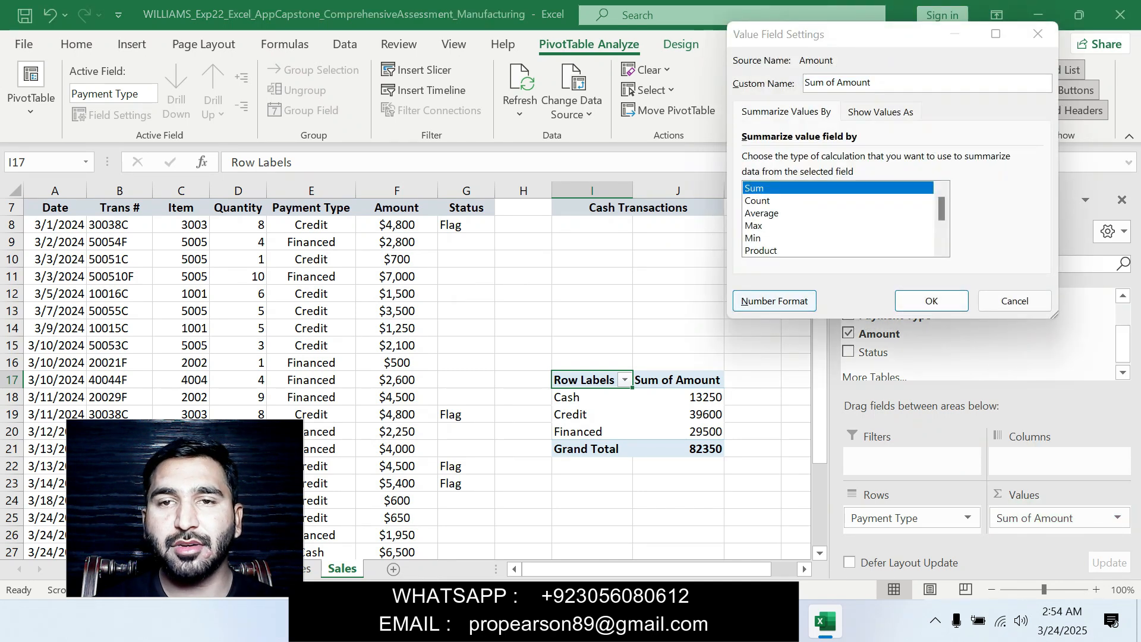
pyautogui.click(721, 124)
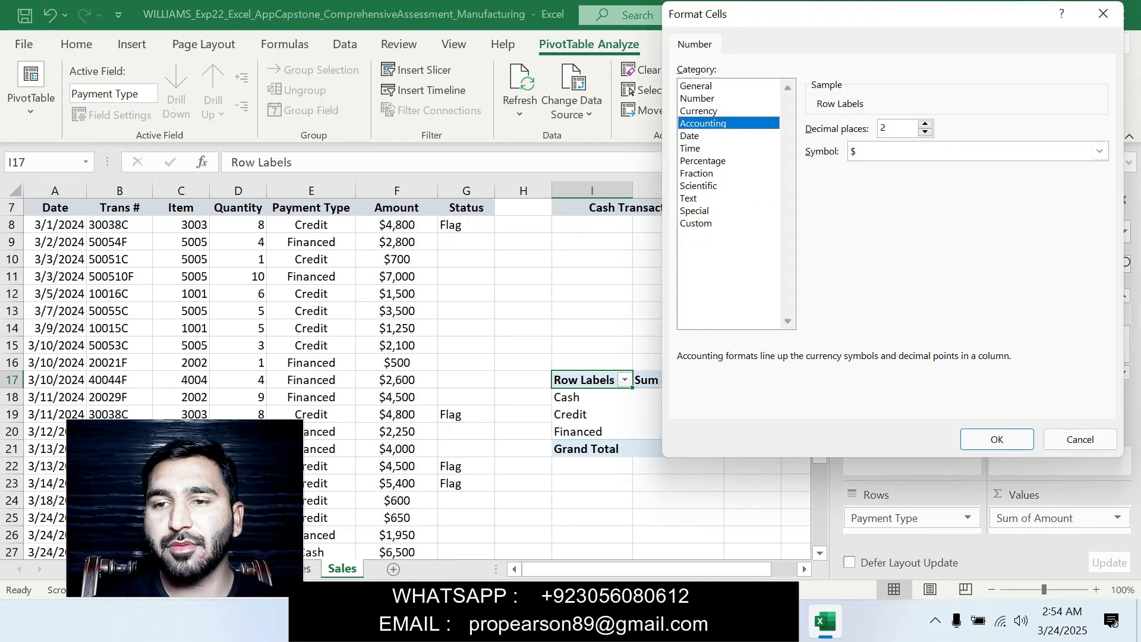
pyautogui.click(997, 439)
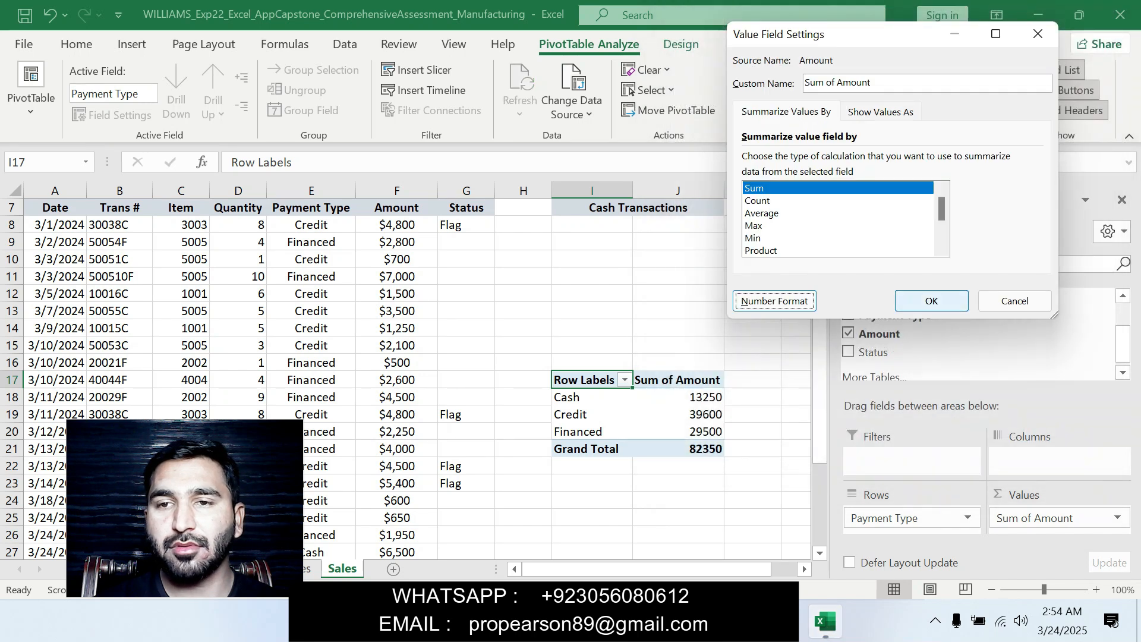
pyautogui.click(931, 300)
pyautogui.click(752, 499)
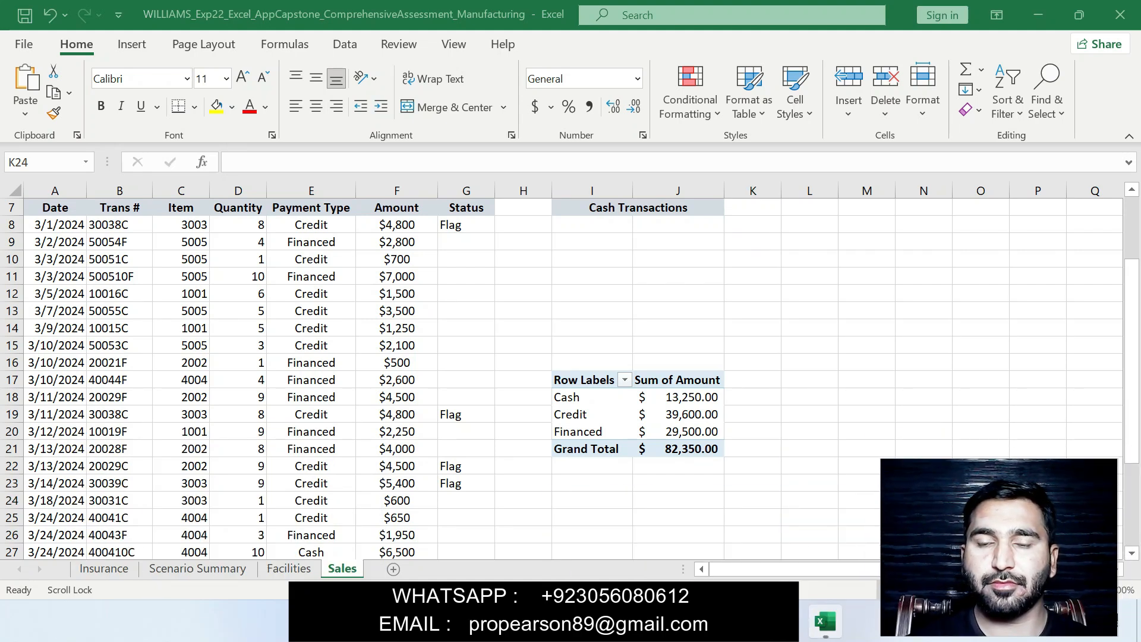
# Step: Highlight the step 26 PivotChart instruction in yellow in the Word document, then return to Excel
pyautogui.hotkey('alt', 'Tab')
pyautogui.moveTo(1133, 452); pyautogui.dragTo(1132, 485)
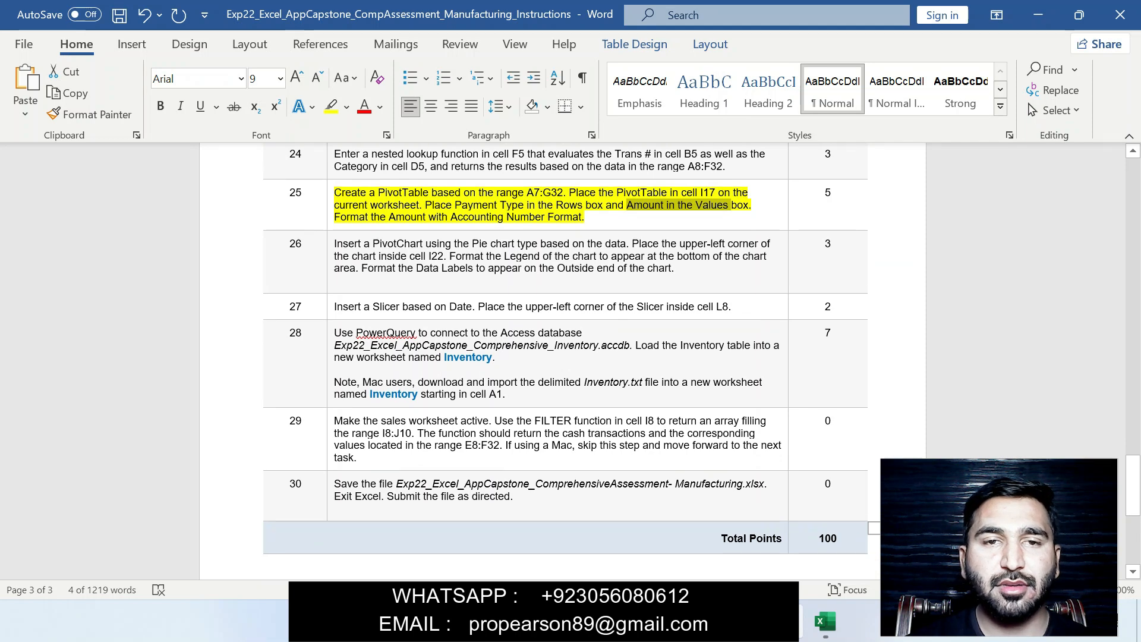
pyautogui.moveTo(333, 244); pyautogui.dragTo(683, 269)
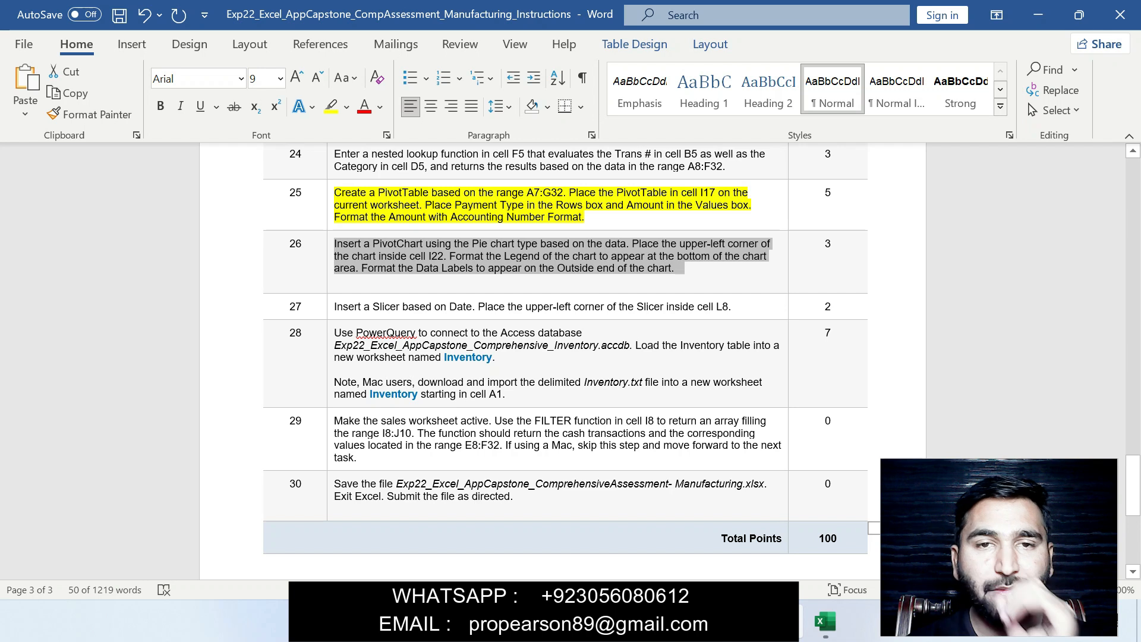
pyautogui.click(341, 281)
pyautogui.moveTo(333, 243); pyautogui.dragTo(684, 269)
pyautogui.click(769, 236)
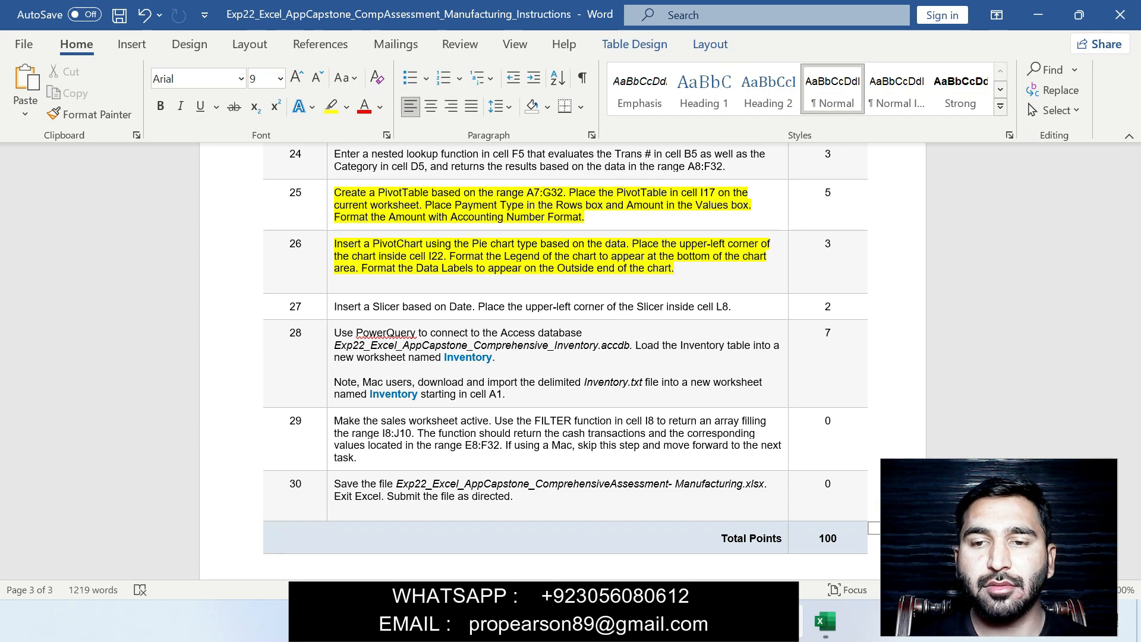
pyautogui.hotkey('alt', 'Tab')
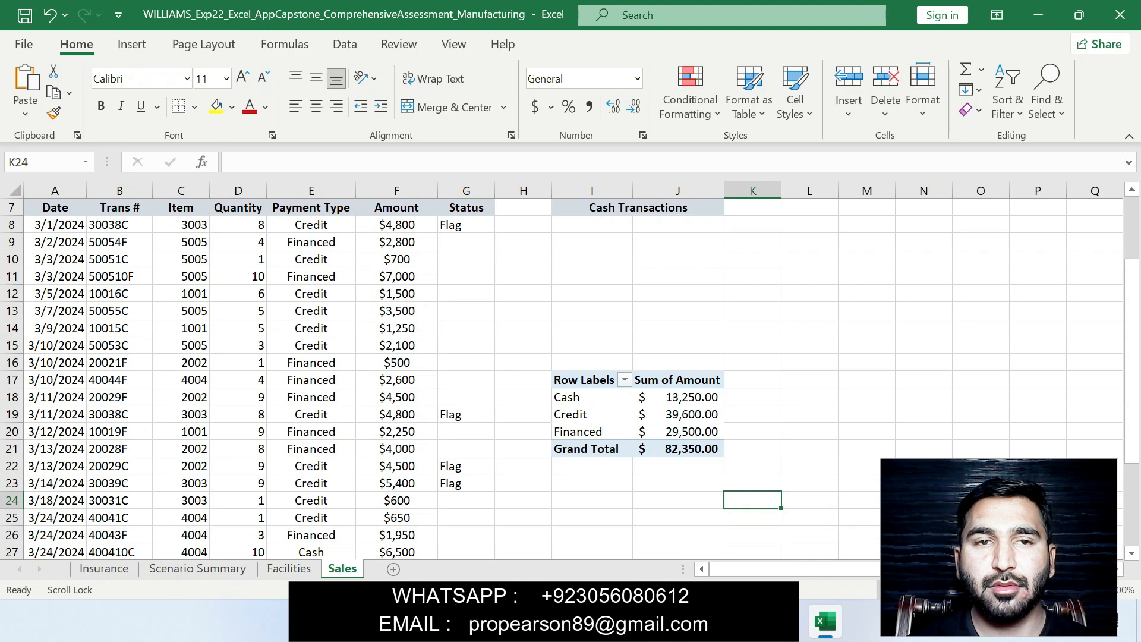
pyautogui.click(132, 44)
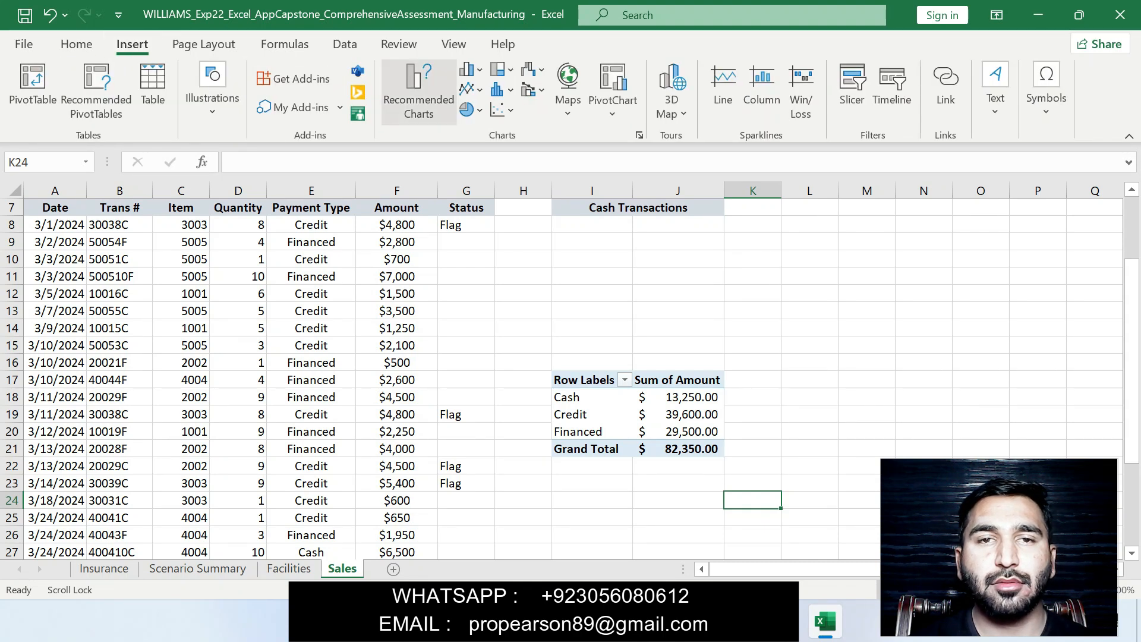
pyautogui.click(418, 93)
pyautogui.click(903, 283)
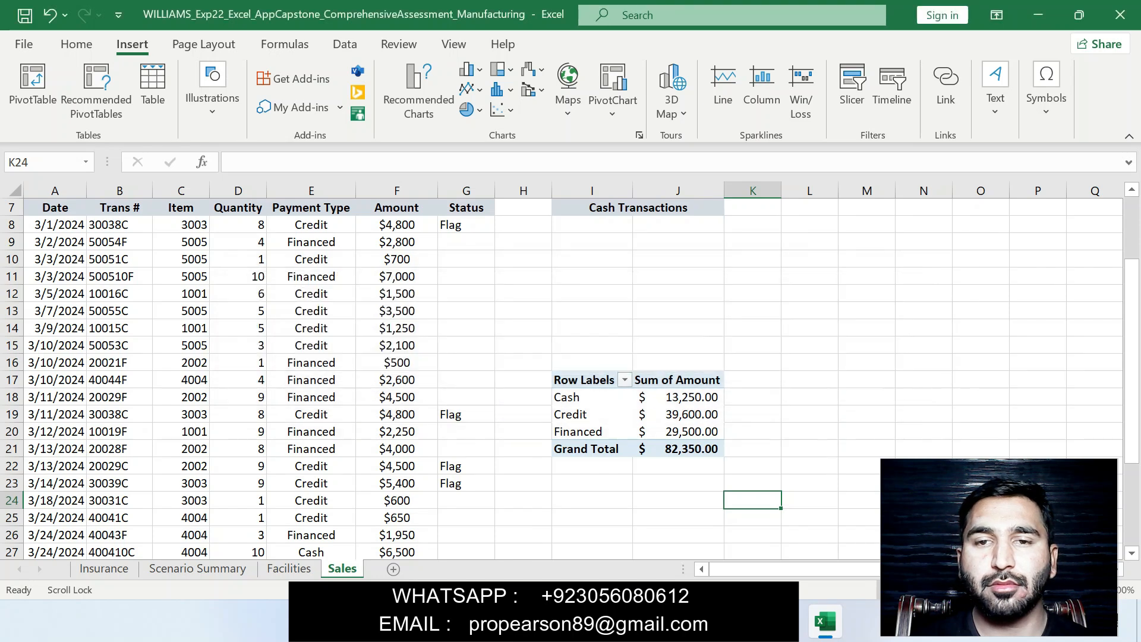
# Step: Recheck step 26 in Word, insert a Pie PivotChart from PivotTable cells J18:J21 in Excel, and close the field list
pyautogui.click(786, 620)
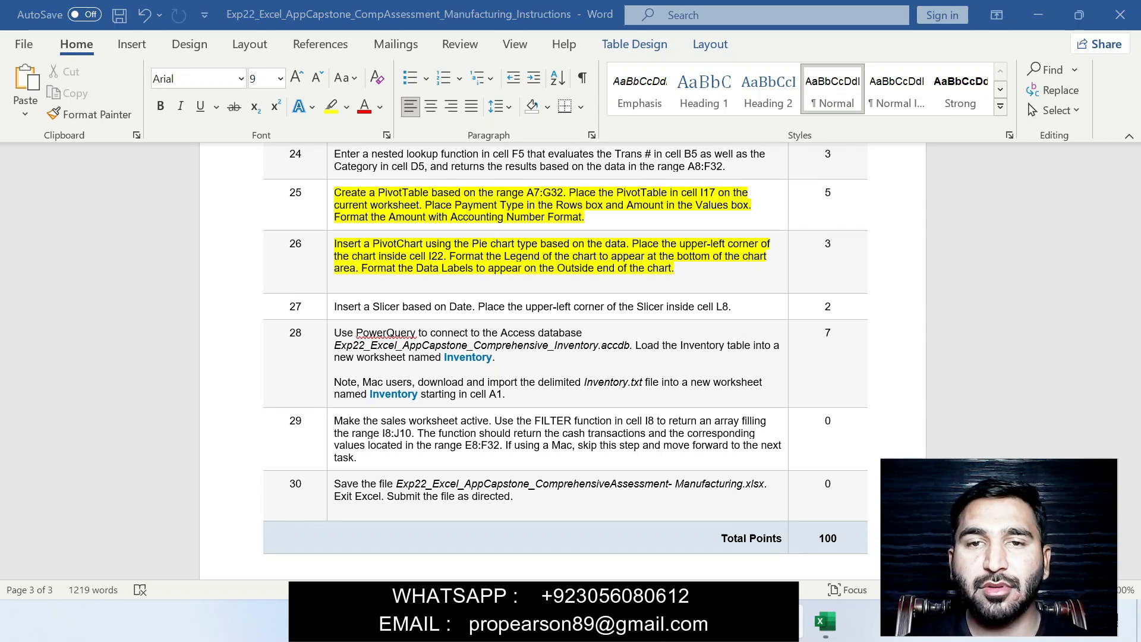
pyautogui.click(824, 622)
pyautogui.moveTo(677, 397); pyautogui.dragTo(678, 450)
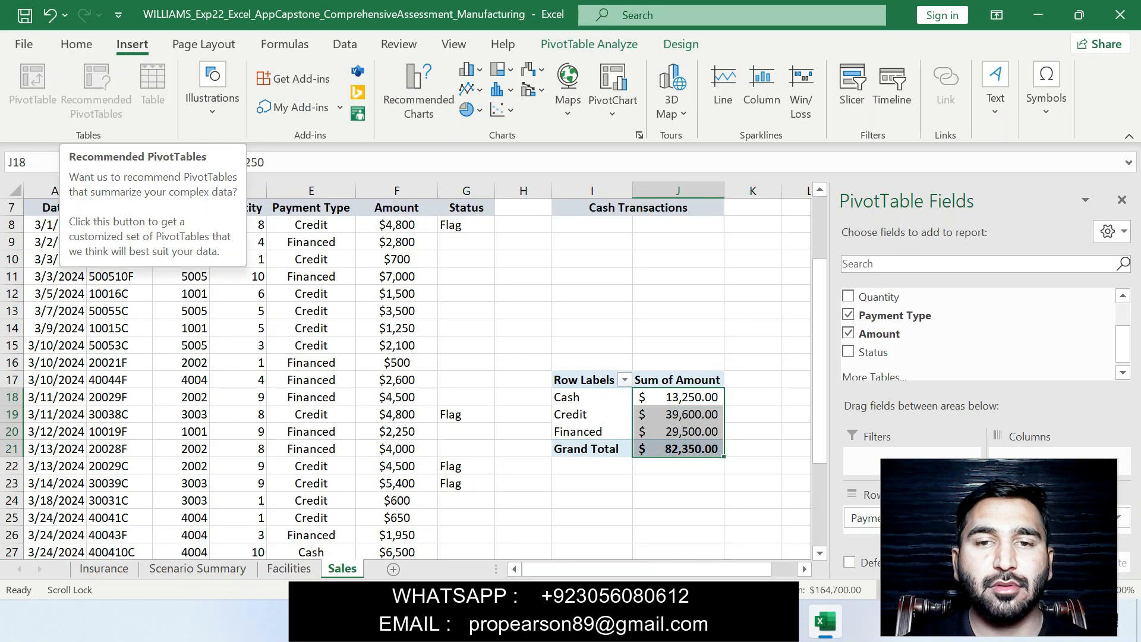
pyautogui.hotkey('alt', 'Tab')
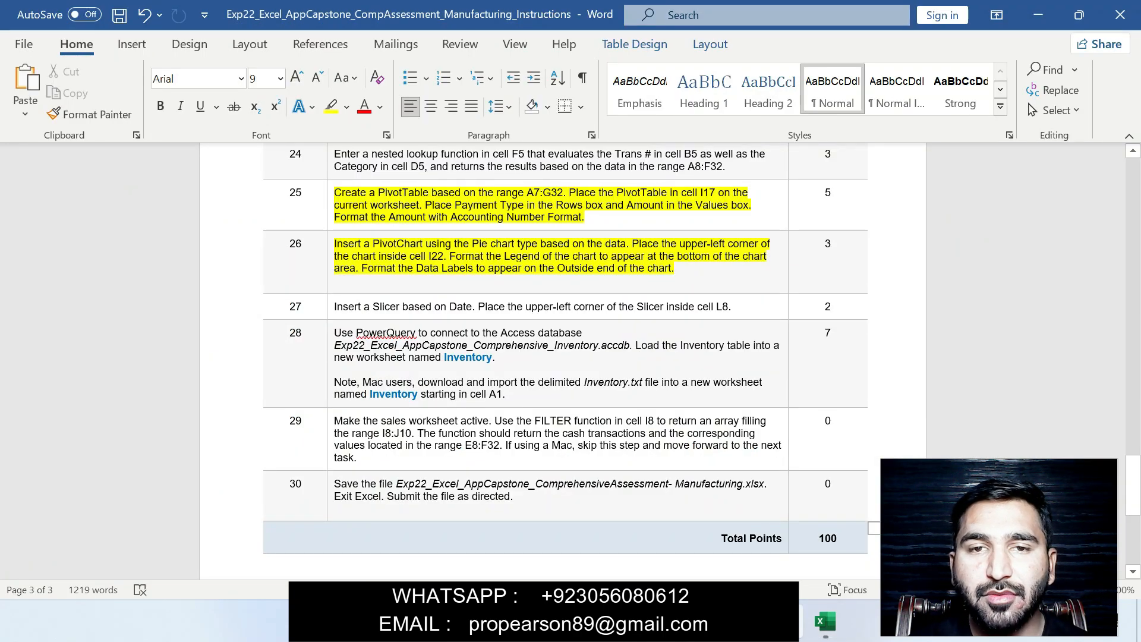
pyautogui.hotkey('alt', 'Tab')
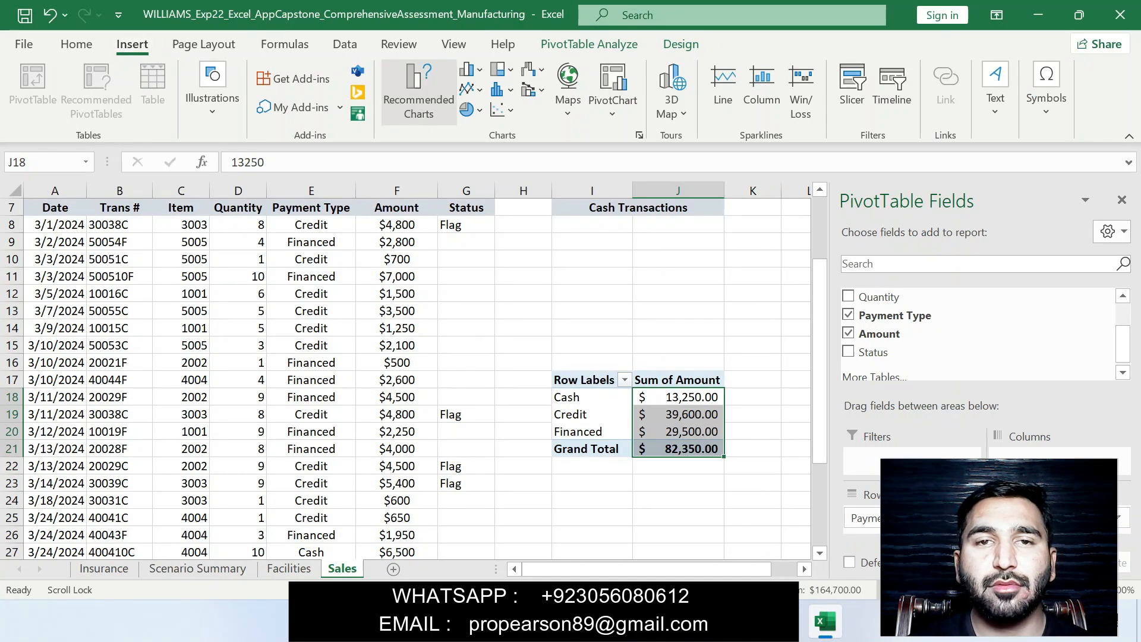
pyautogui.click(419, 92)
pyautogui.click(340, 183)
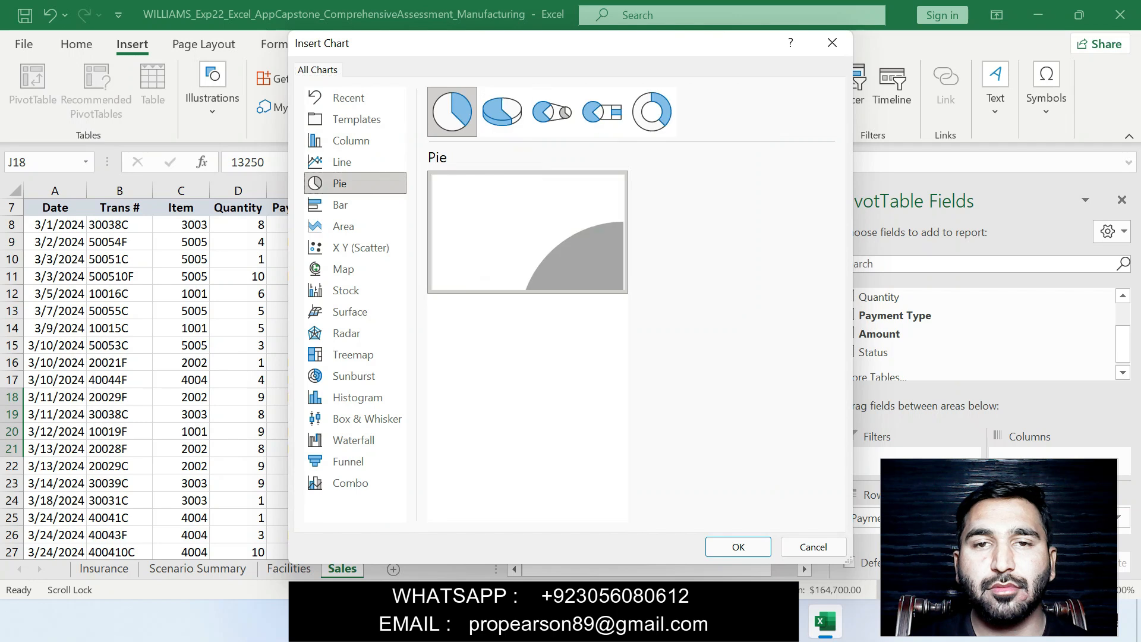
pyautogui.click(738, 546)
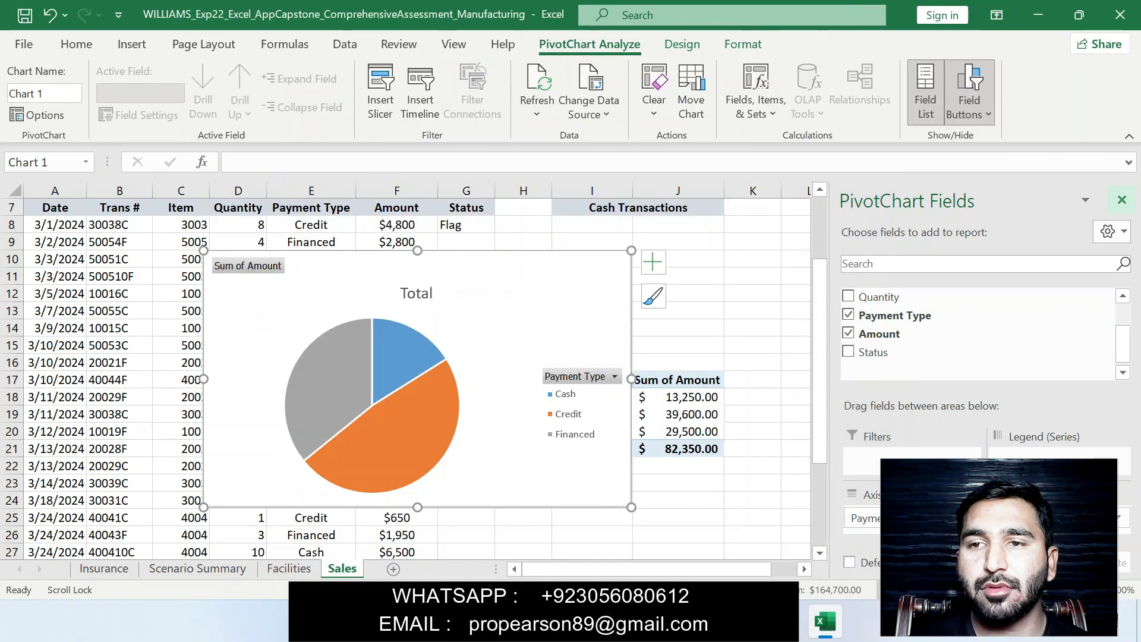
pyautogui.click(1121, 200)
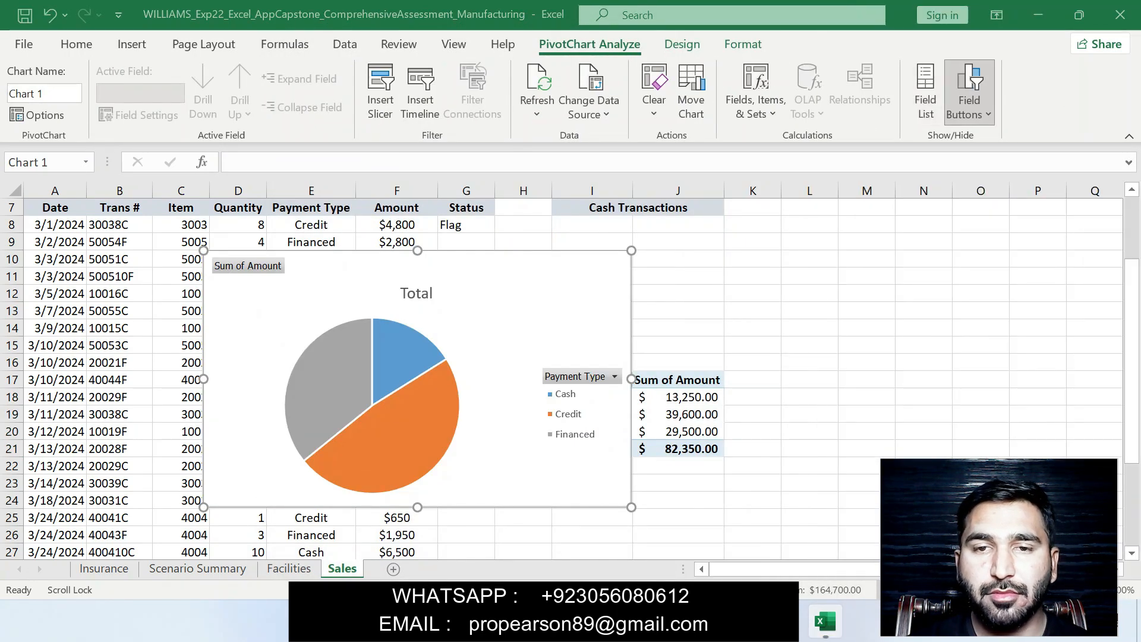
# Step: Check the chart placement requirement in Word, then cut the pie chart in Excel and paste it at cell I22
pyautogui.click(786, 621)
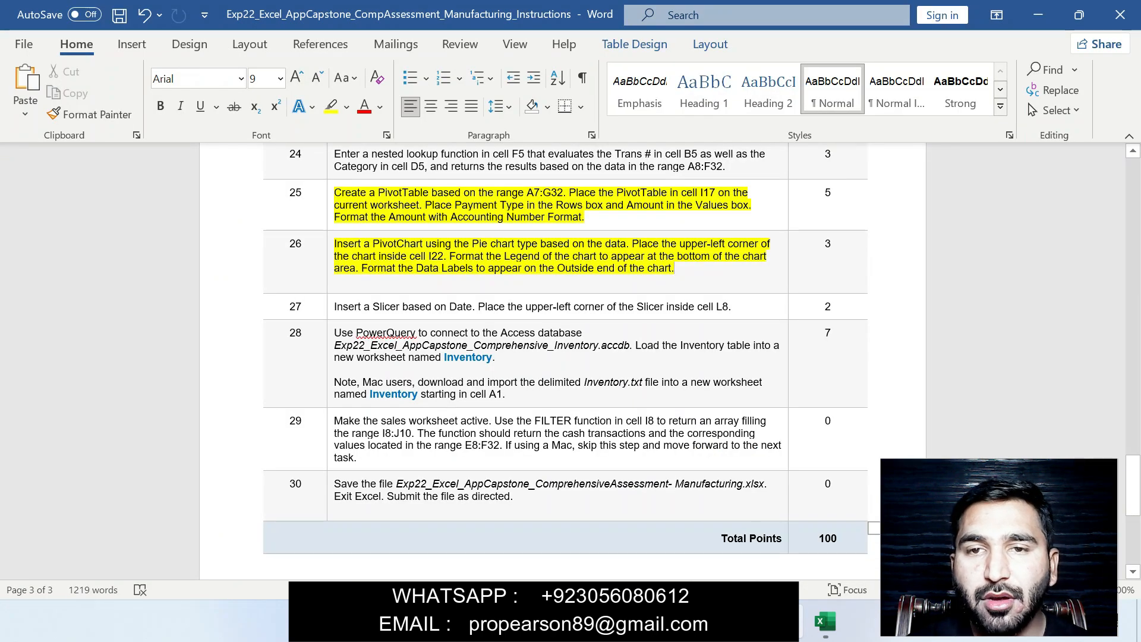
pyautogui.moveTo(334, 244); pyautogui.dragTo(446, 257)
pyautogui.click(824, 621)
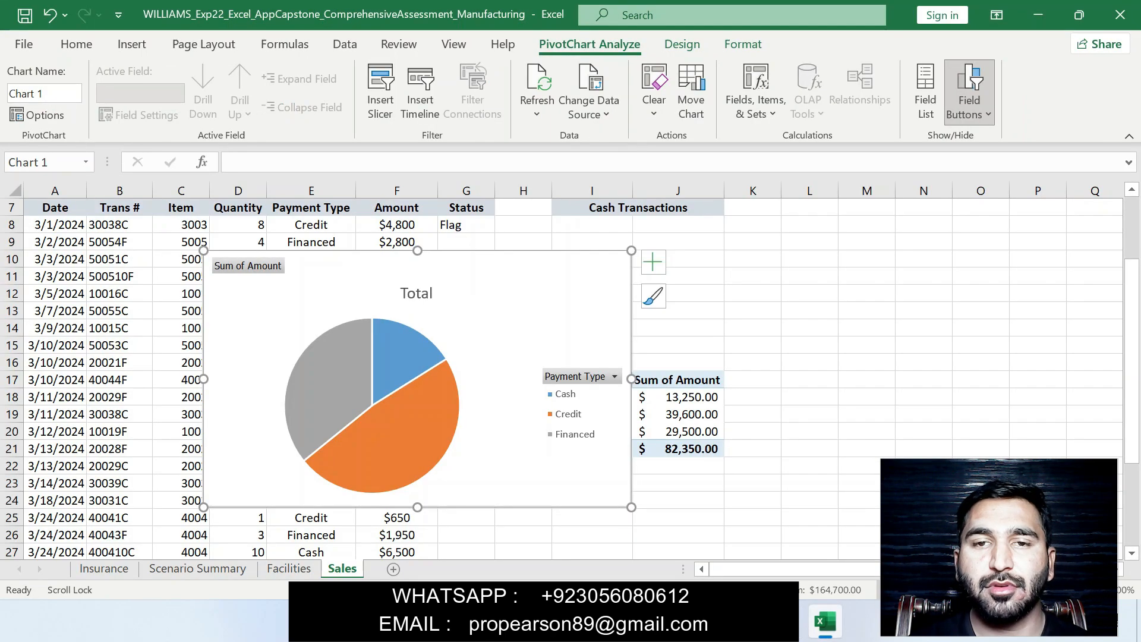
pyautogui.hotkey('shift', 'F10')
pyautogui.press('Escape')
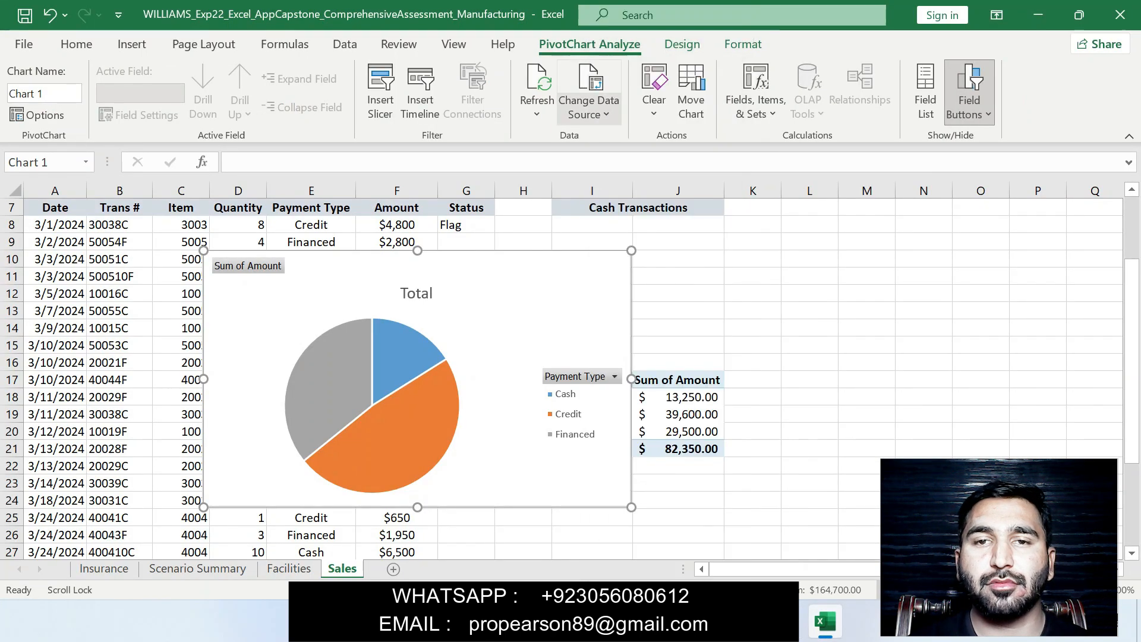
pyautogui.press('Delete')
pyautogui.click(592, 466)
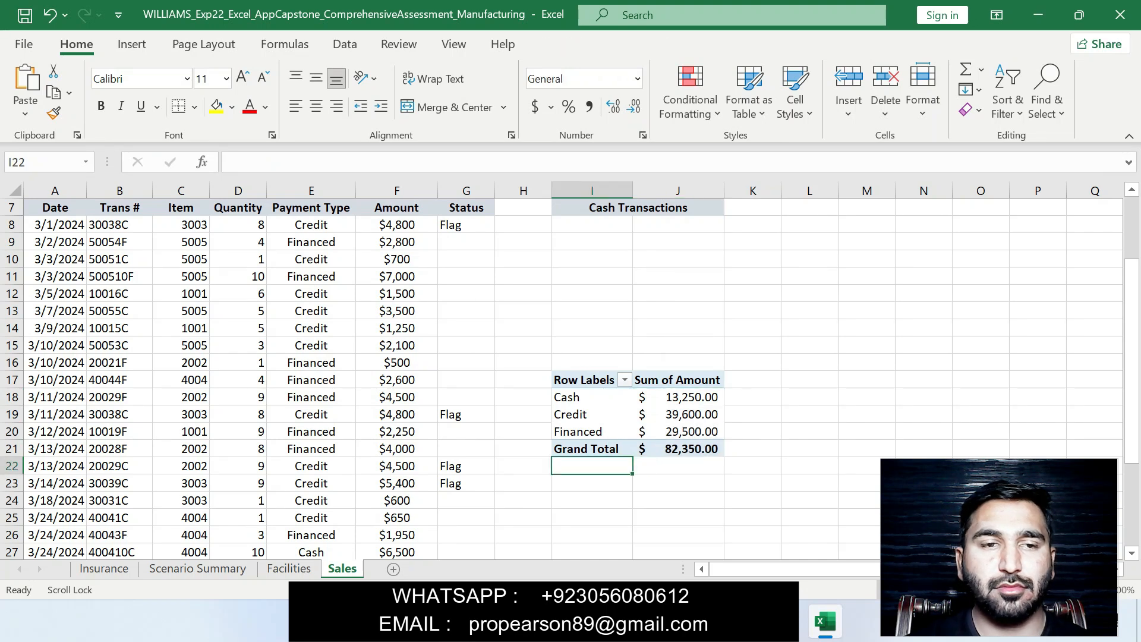
pyautogui.hotkey('ctrl', 'z')
# Step: Check step 26 in Word and format the pie chart in Excel with its legend at the bottom and Outside End data labels
pyautogui.hotkey('alt', 'Tab')
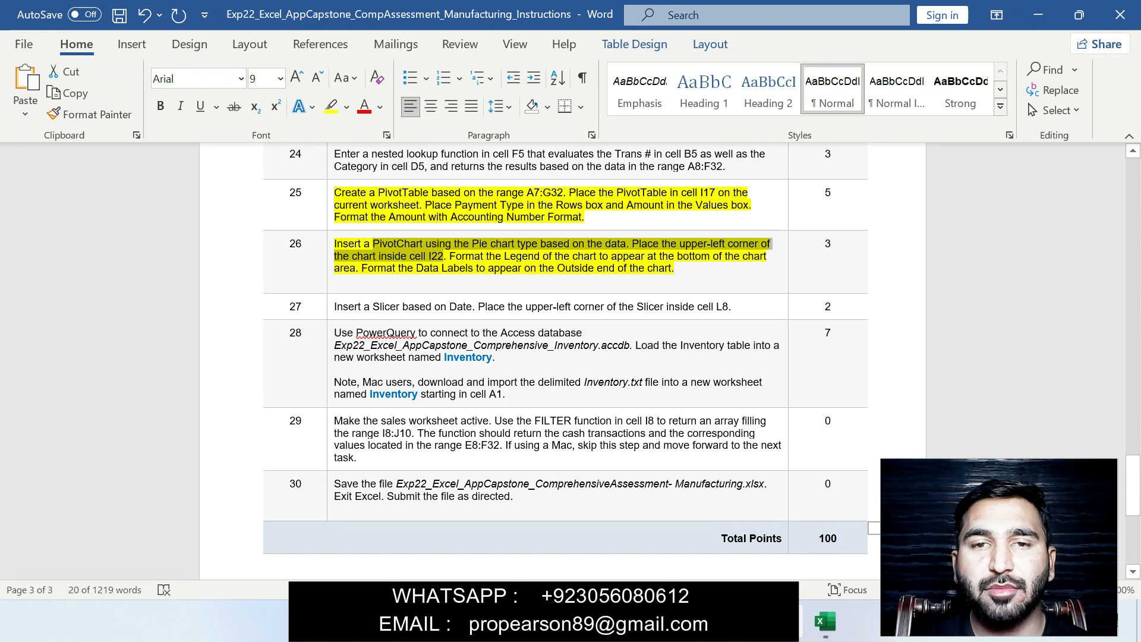
pyautogui.hotkey('alt', 'Tab')
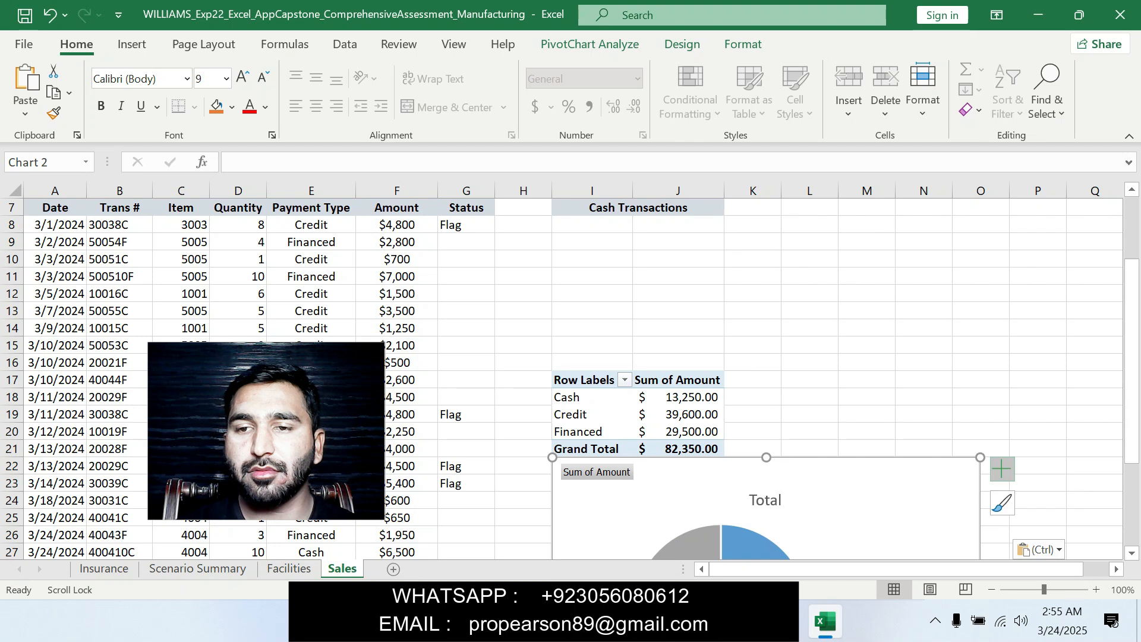
pyautogui.click(1002, 469)
pyautogui.moveTo(519, 522)
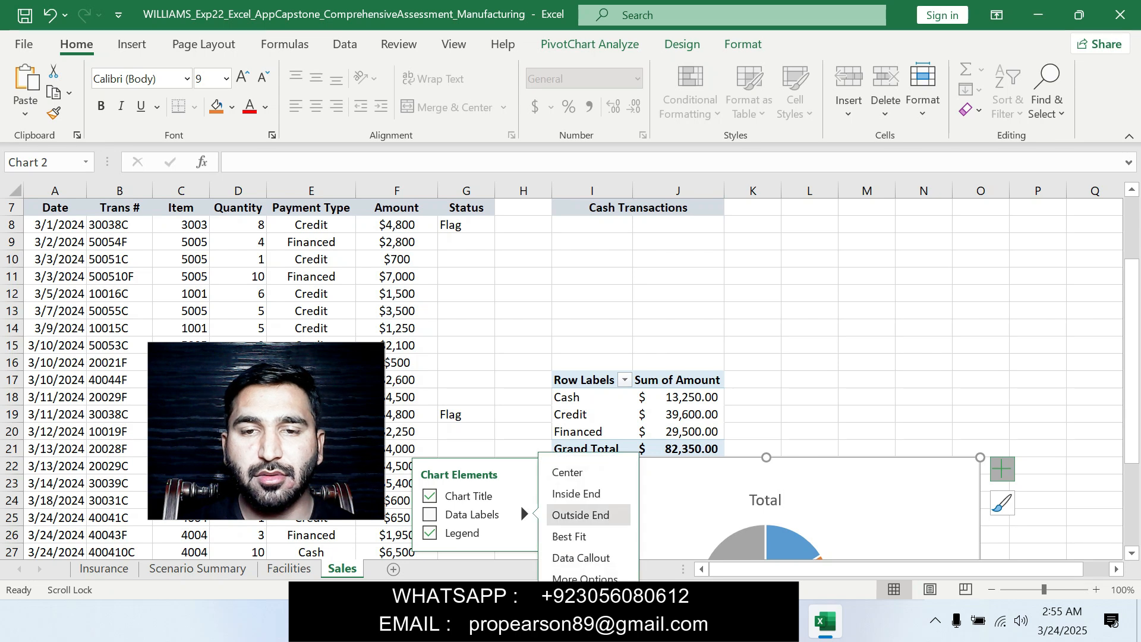
pyautogui.click(578, 515)
pyautogui.click(809, 380)
pyautogui.moveTo(1131, 279); pyautogui.dragTo(1130, 327)
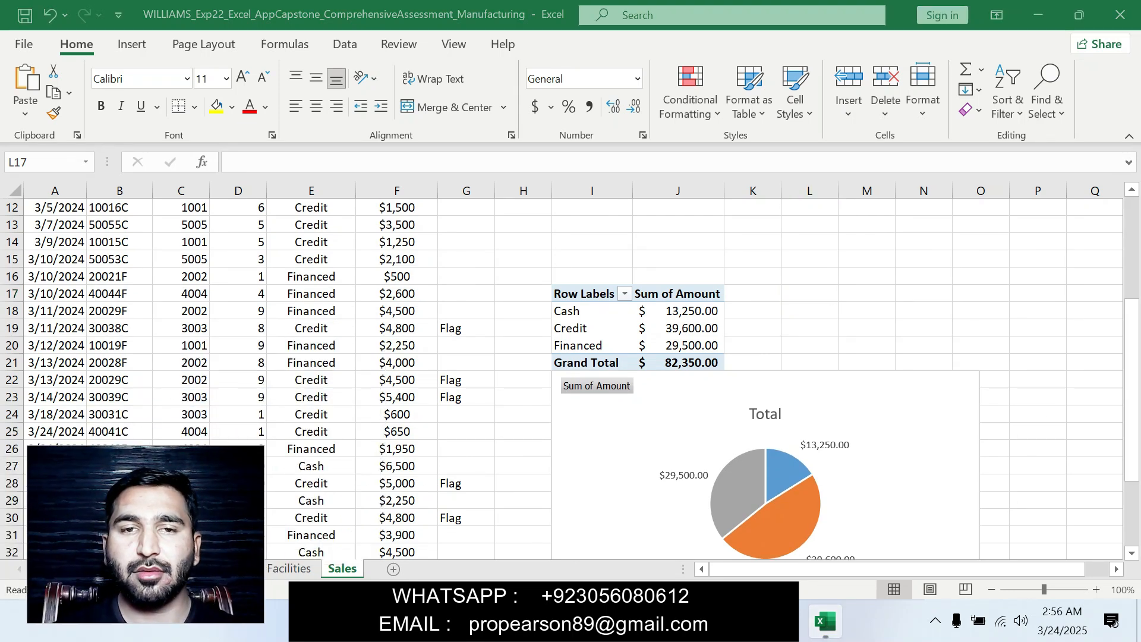
# Step: In the Word instructions, undo the step 26 highlight and highlight the step 27 Slicer instruction in yellow
pyautogui.hotkey('alt', 'Tab')
pyautogui.hotkey('ctrl', 'z')
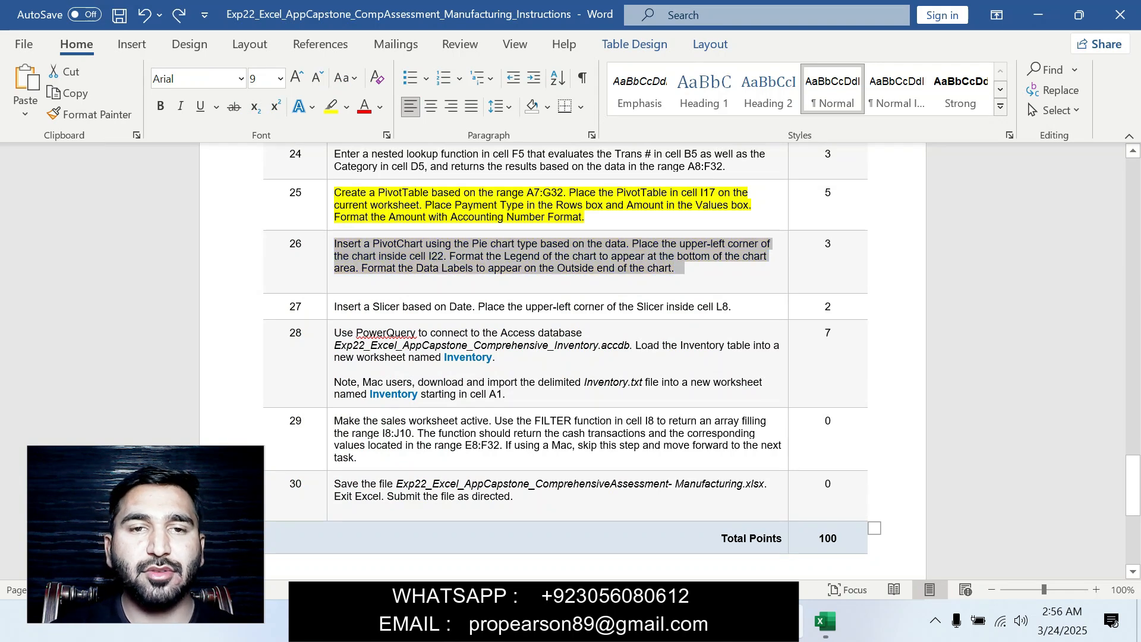
pyautogui.moveTo(334, 306); pyautogui.dragTo(732, 306)
pyautogui.click(813, 276)
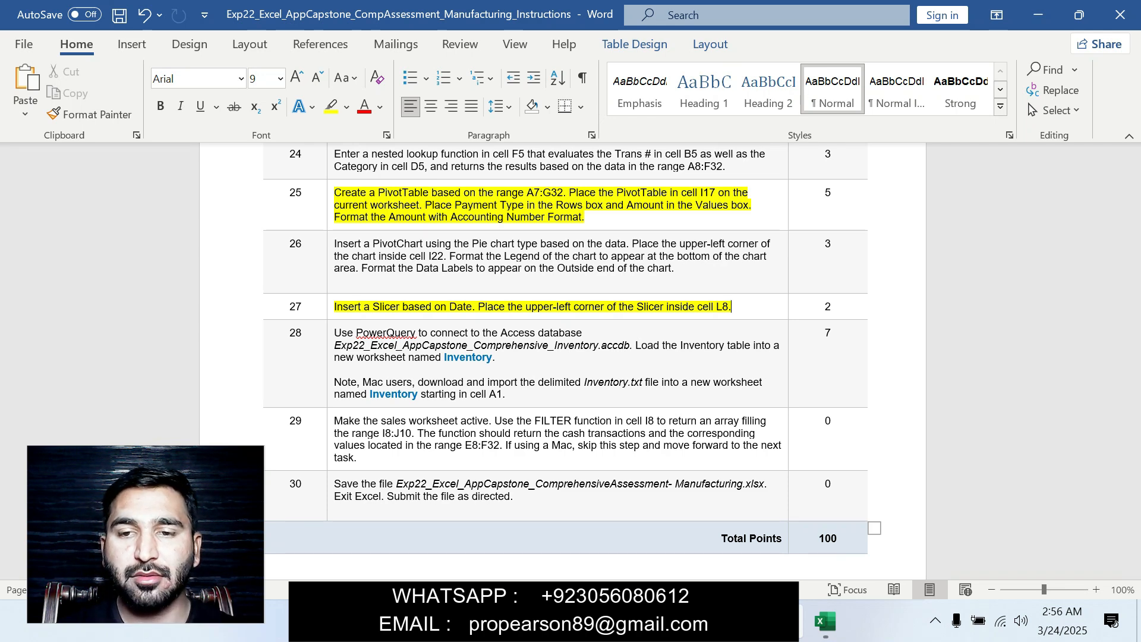
# Step: Switch to Excel and insert a Slicer based on Date for the PivotTable in Sales
pyautogui.hotkey('alt', 'Tab')
pyautogui.moveTo(677, 311); pyautogui.dragTo(677, 363)
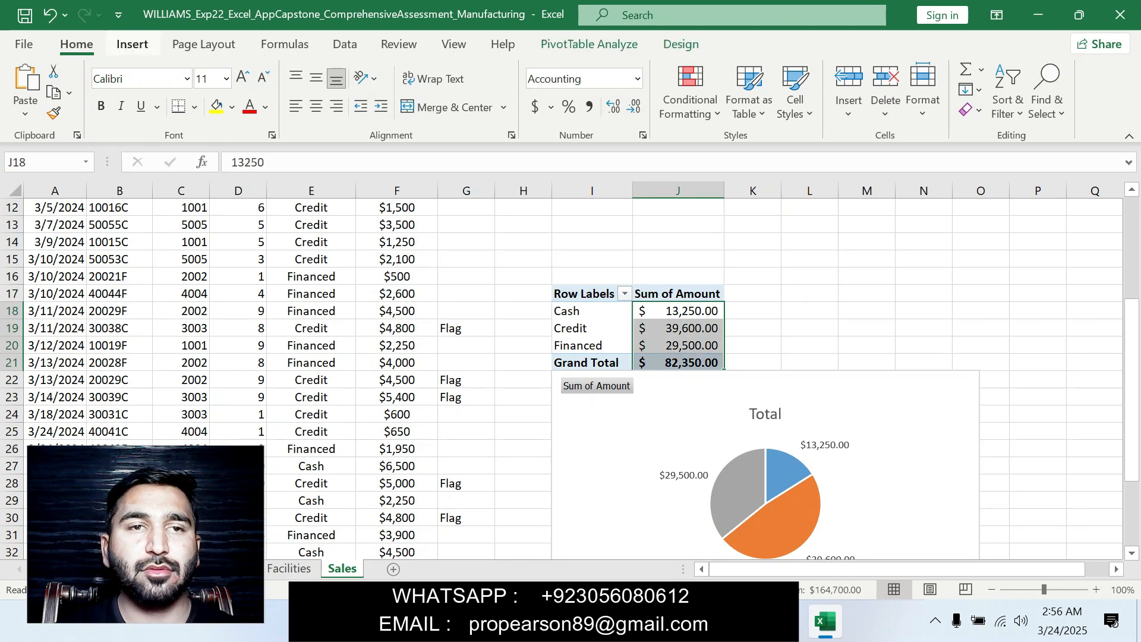
pyautogui.click(131, 44)
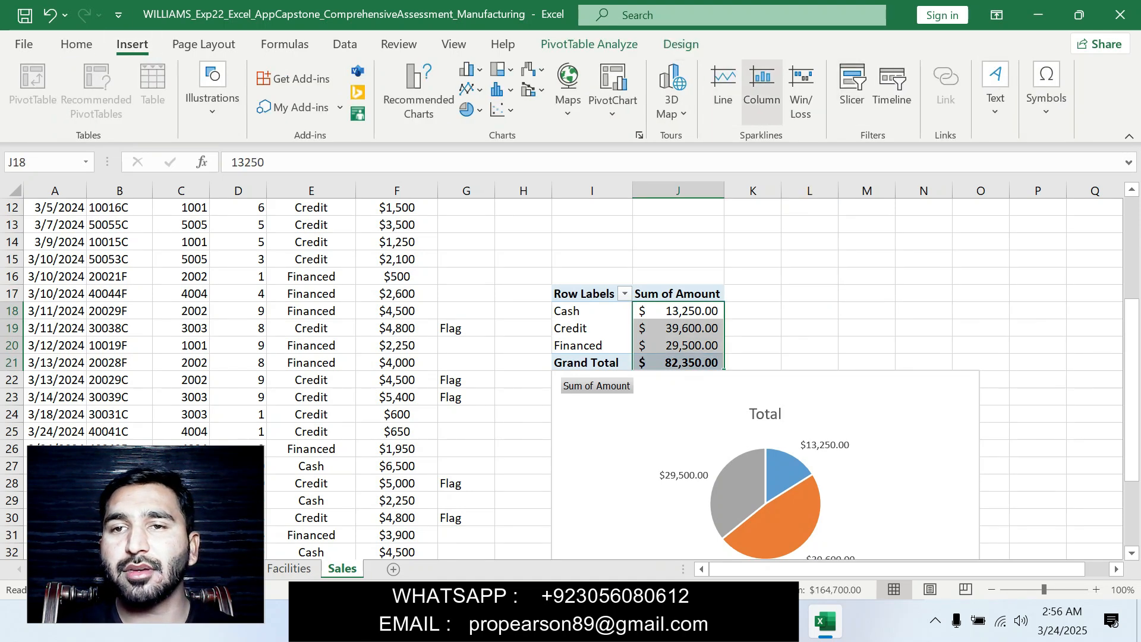
pyautogui.click(852, 89)
pyautogui.click(806, 52)
pyautogui.click(883, 380)
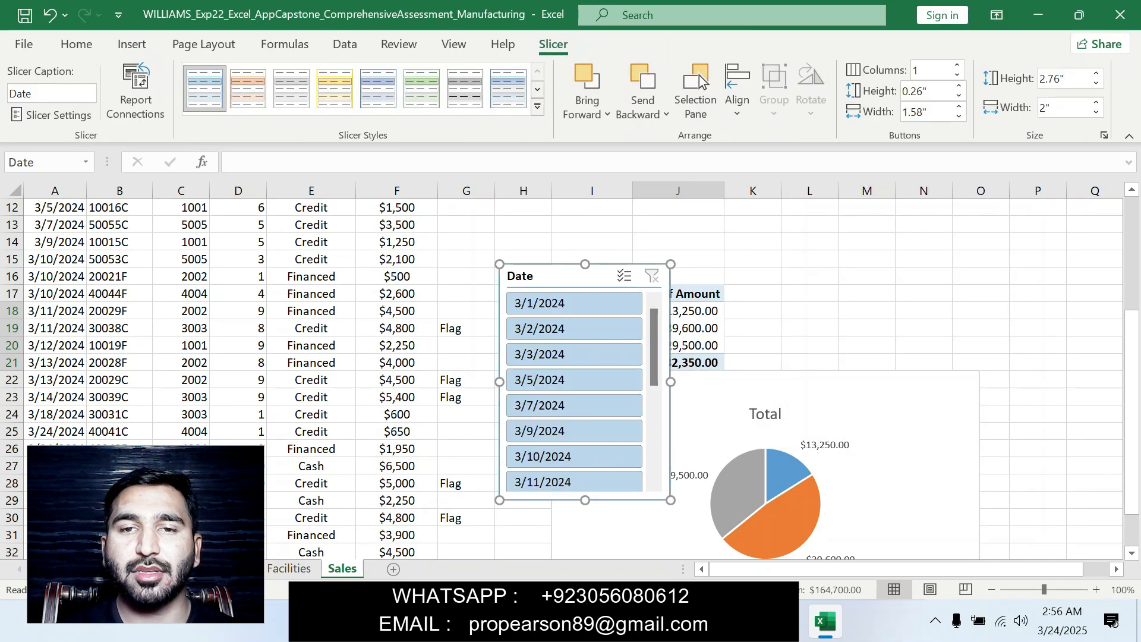
# Step: Cut the Date slicer and paste it at cell L8 of Sales, checking the step 27 placement requirement in Word in between
pyautogui.hotkey('shift', 'F10')
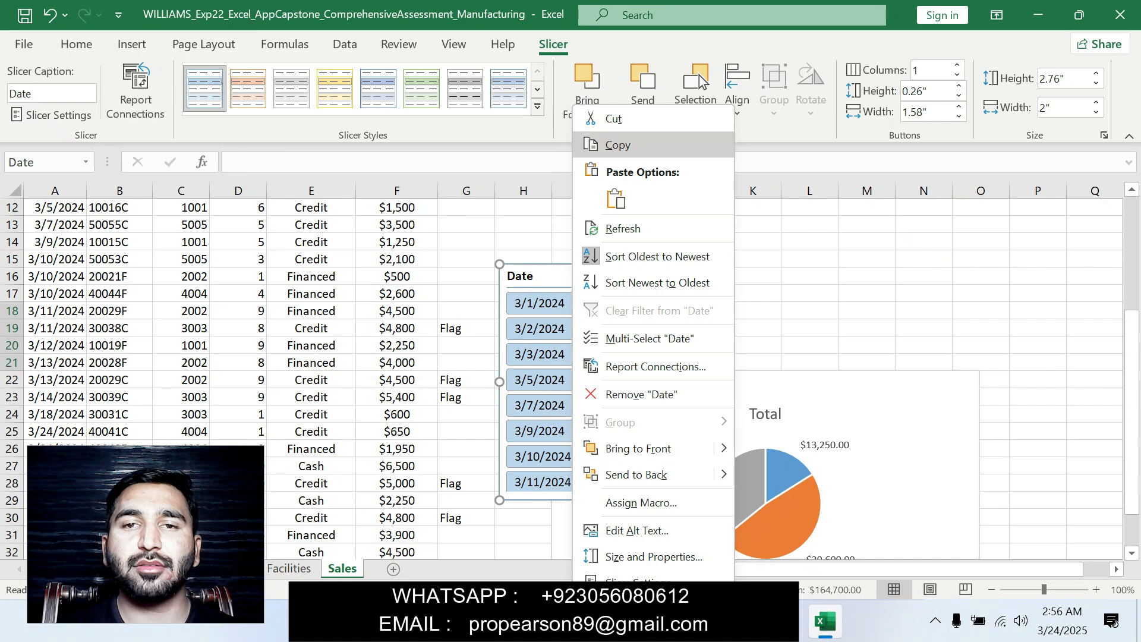
pyautogui.press('Up')
pyautogui.press('Return')
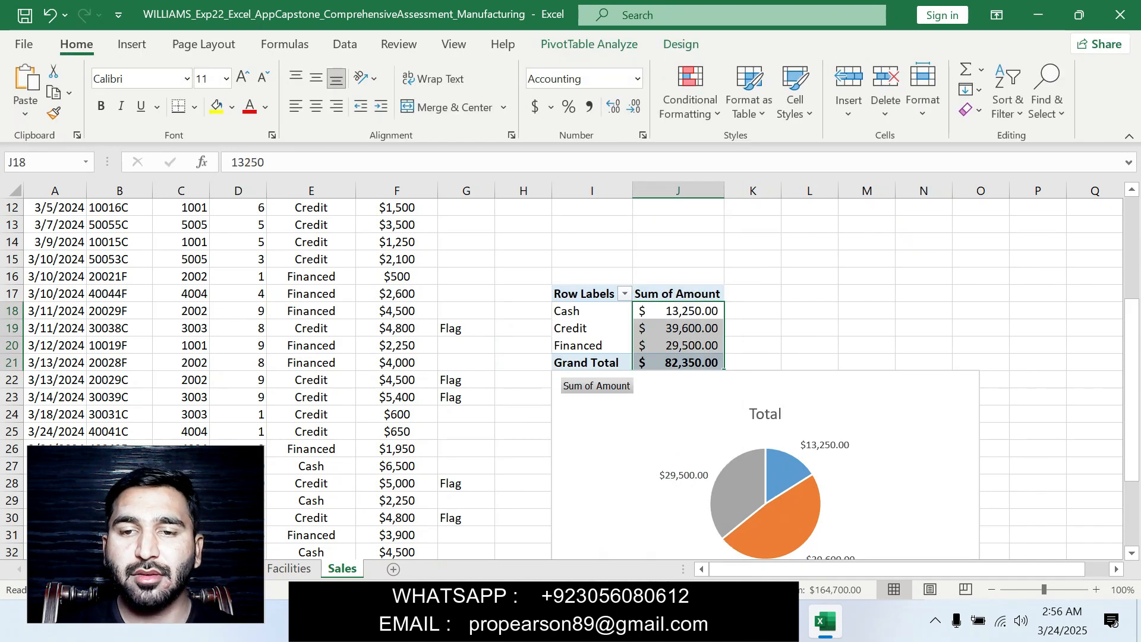
pyautogui.hotkey('alt', 'Tab')
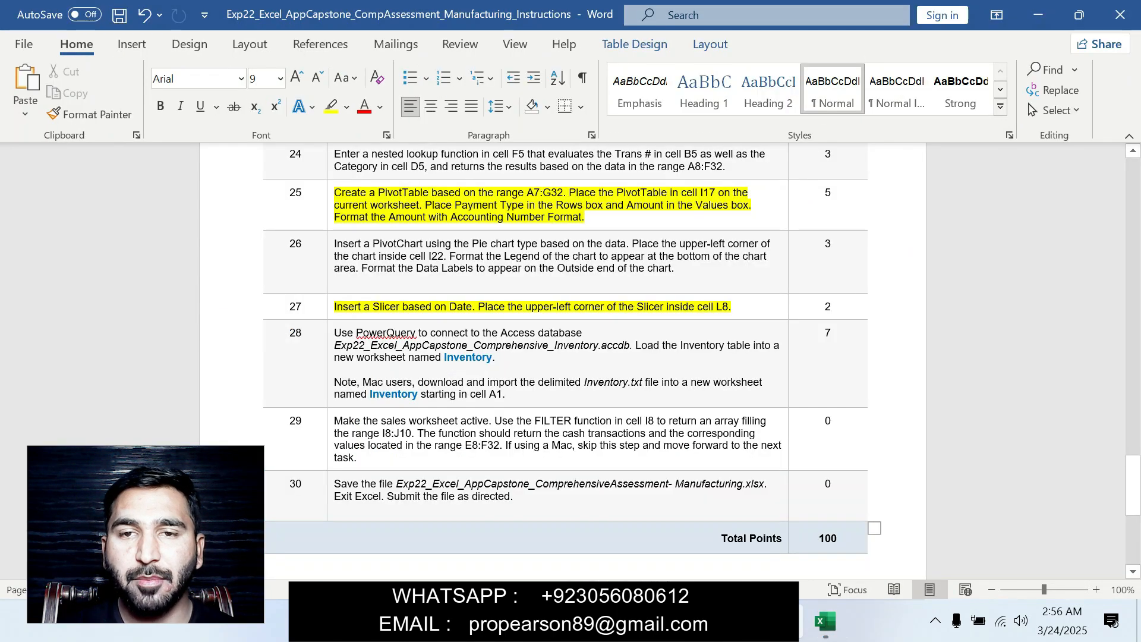
pyautogui.hotkey('alt', 'Tab')
pyautogui.click(43, 162)
pyautogui.write('L8')
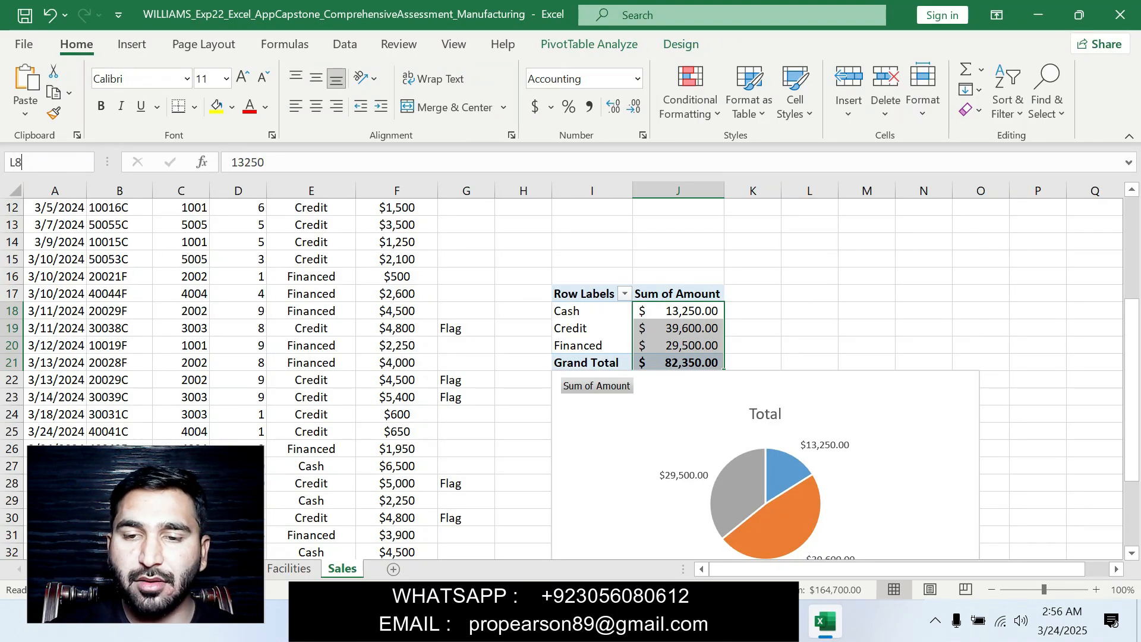
pyautogui.press('Return')
pyautogui.hotkey('ctrl', 'v')
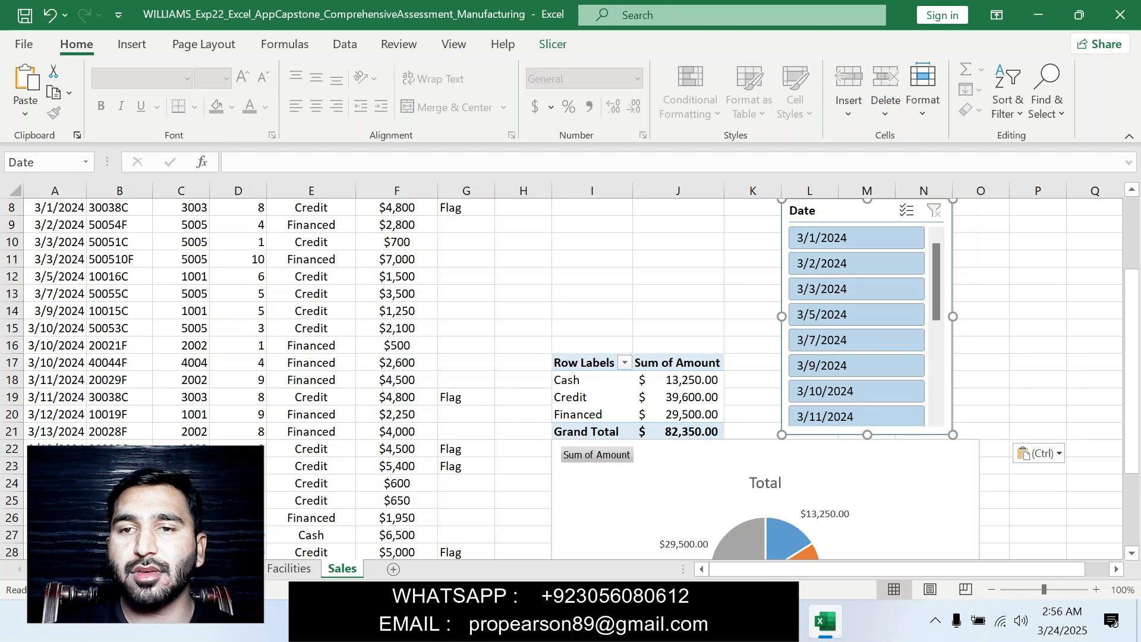
pyautogui.moveTo(1131, 330); pyautogui.dragTo(1131, 300)
pyautogui.moveTo(146, 535); pyautogui.dragTo(1009, 536)
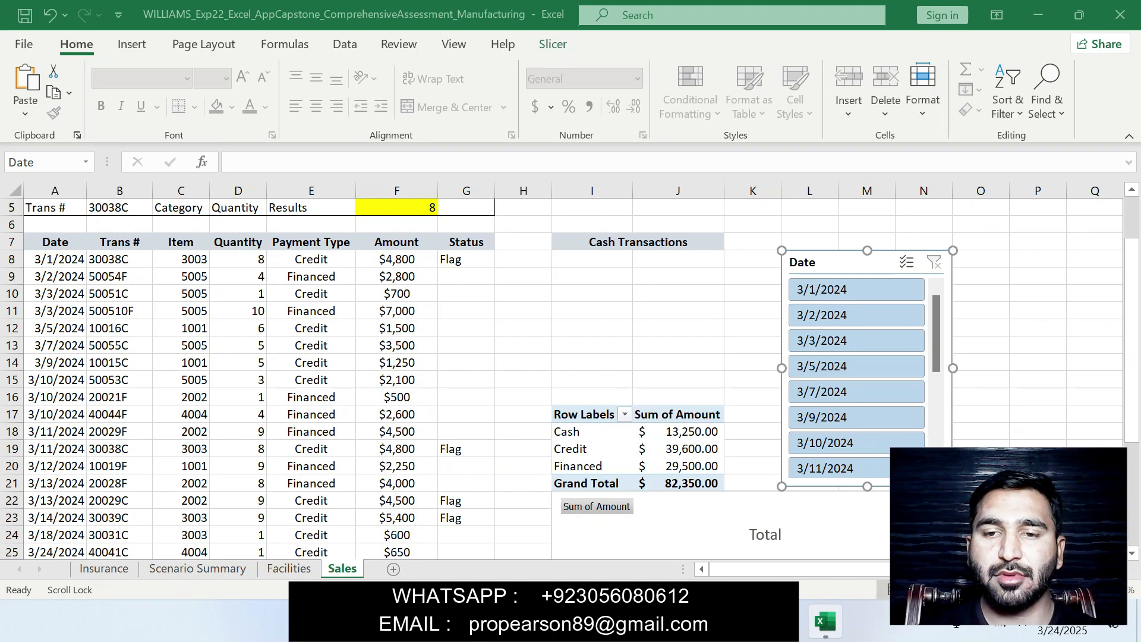
# Step: In the Word instructions, undo the highlights on steps 27 and 25 and highlight the step 28 PowerQuery instruction in yellow
pyautogui.click(786, 621)
pyautogui.hotkey('ctrl', 'z')
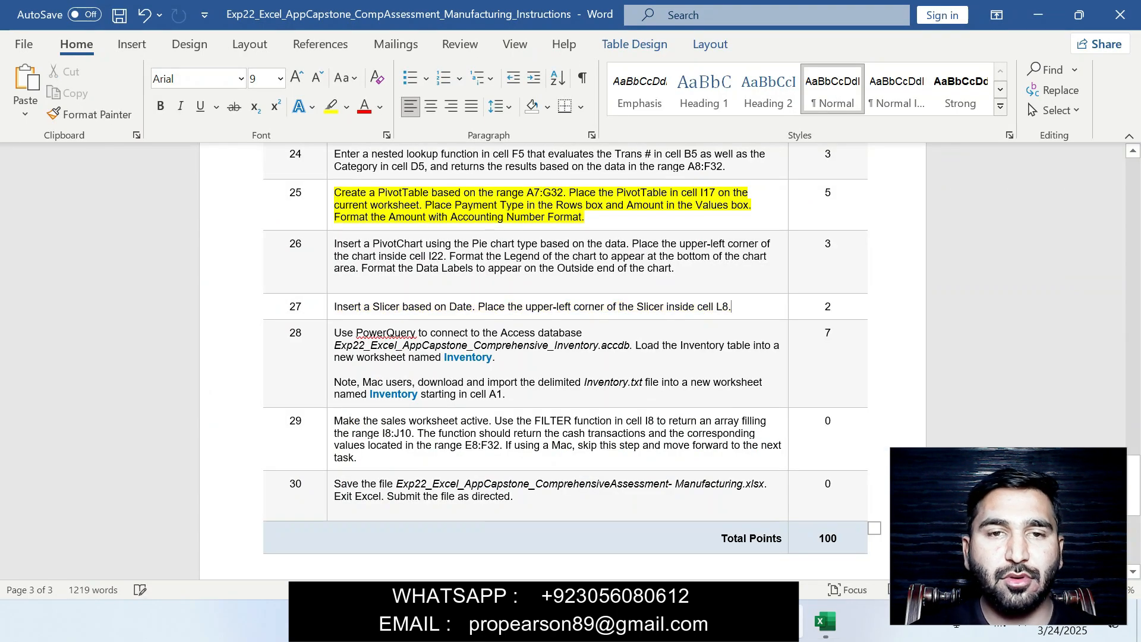
pyautogui.hotkey('ctrl', 'z')
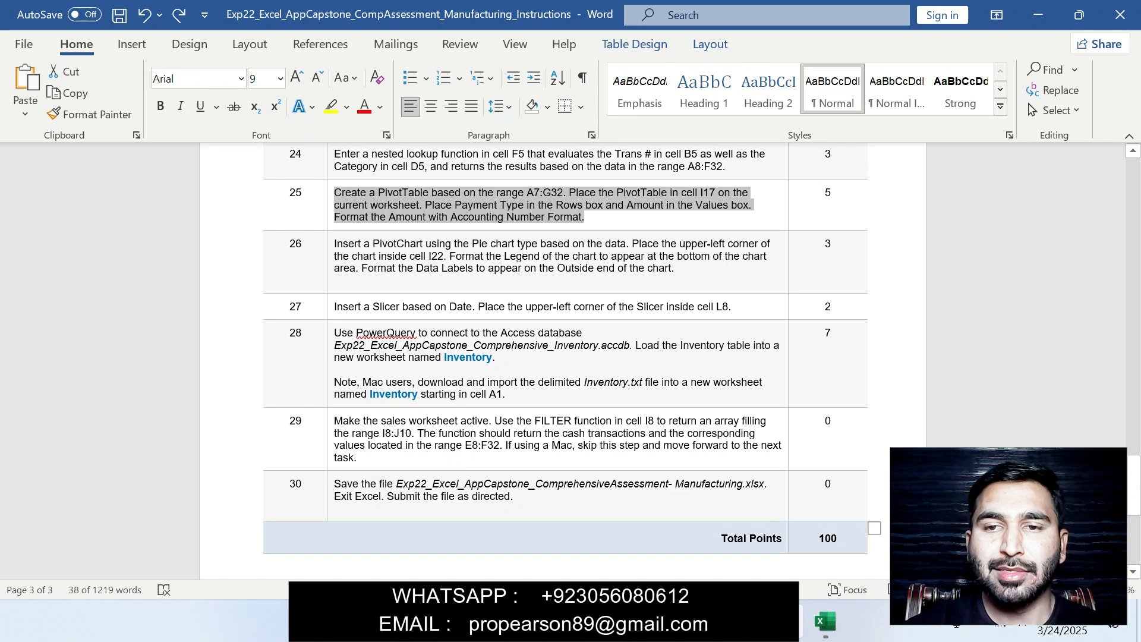
pyautogui.moveTo(333, 332); pyautogui.dragTo(505, 394)
pyautogui.click(655, 372)
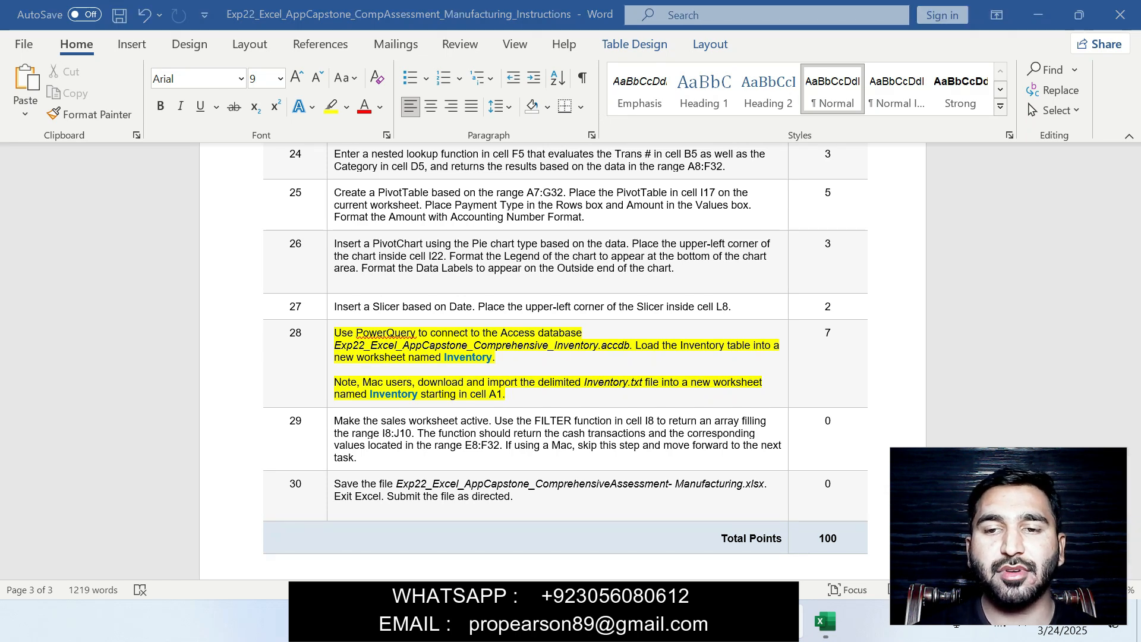
# Step: Switch to Excel and connect to the Microsoft Access database Exp22_Excel_AppCapstone_Comprehensive_Inventory.accdb in Documents
pyautogui.hotkey('alt', 'Tab')
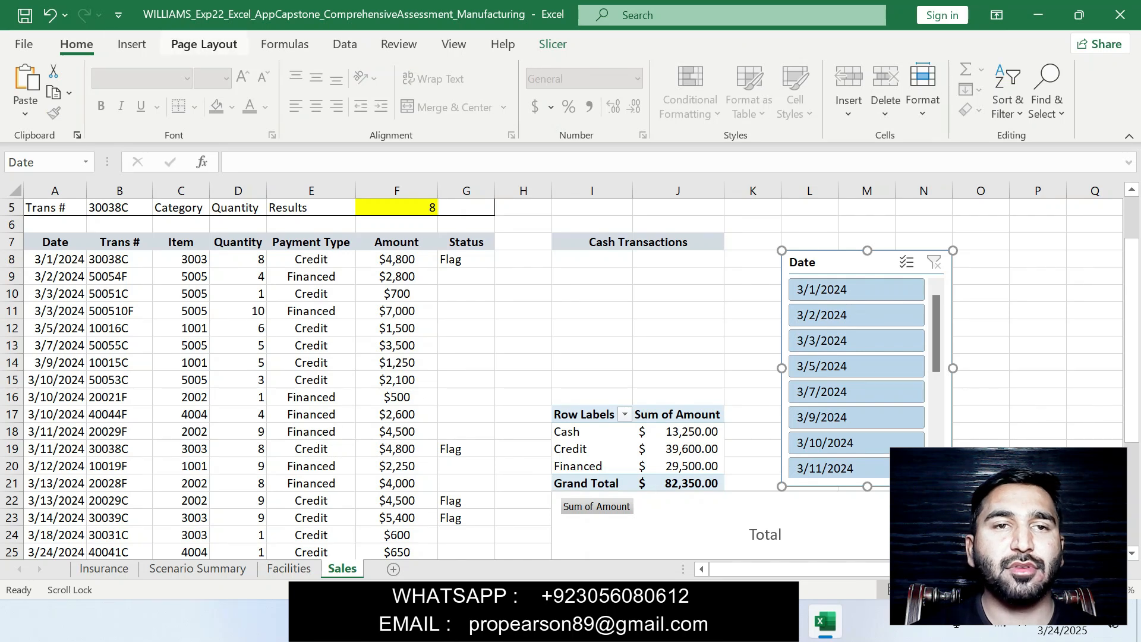
pyautogui.click(203, 44)
pyautogui.click(344, 44)
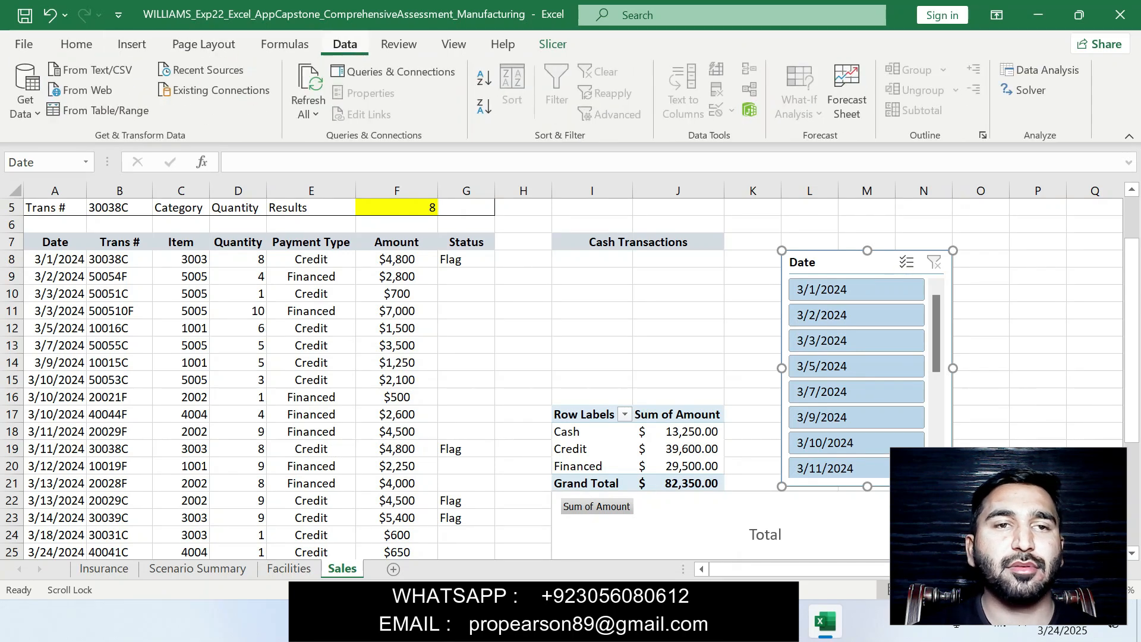
pyautogui.click(25, 89)
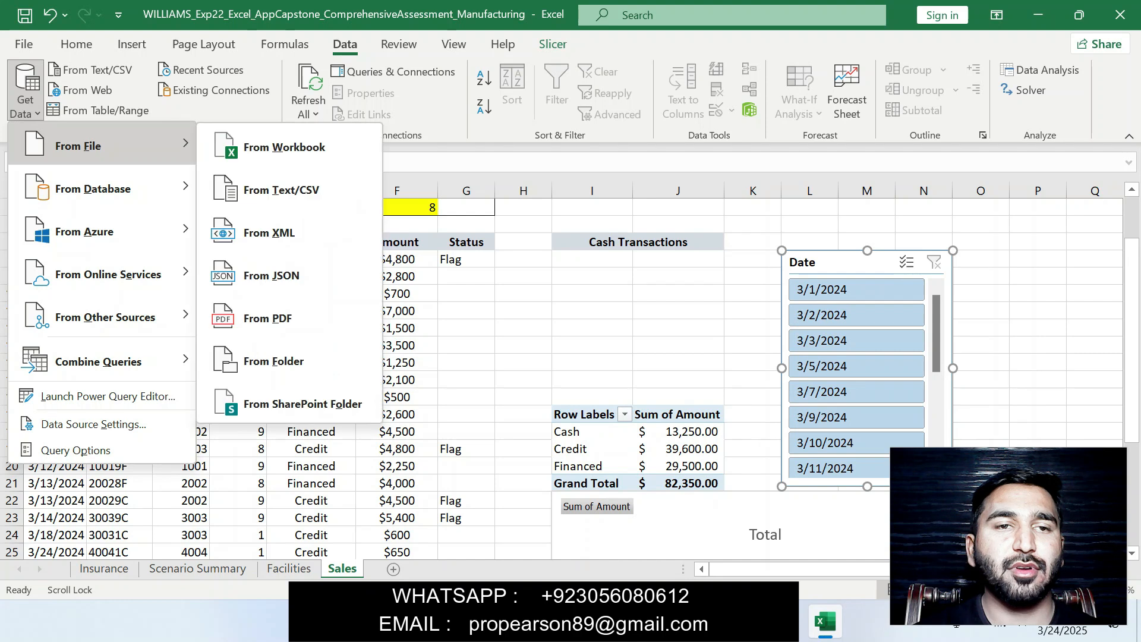
pyautogui.moveTo(101, 189)
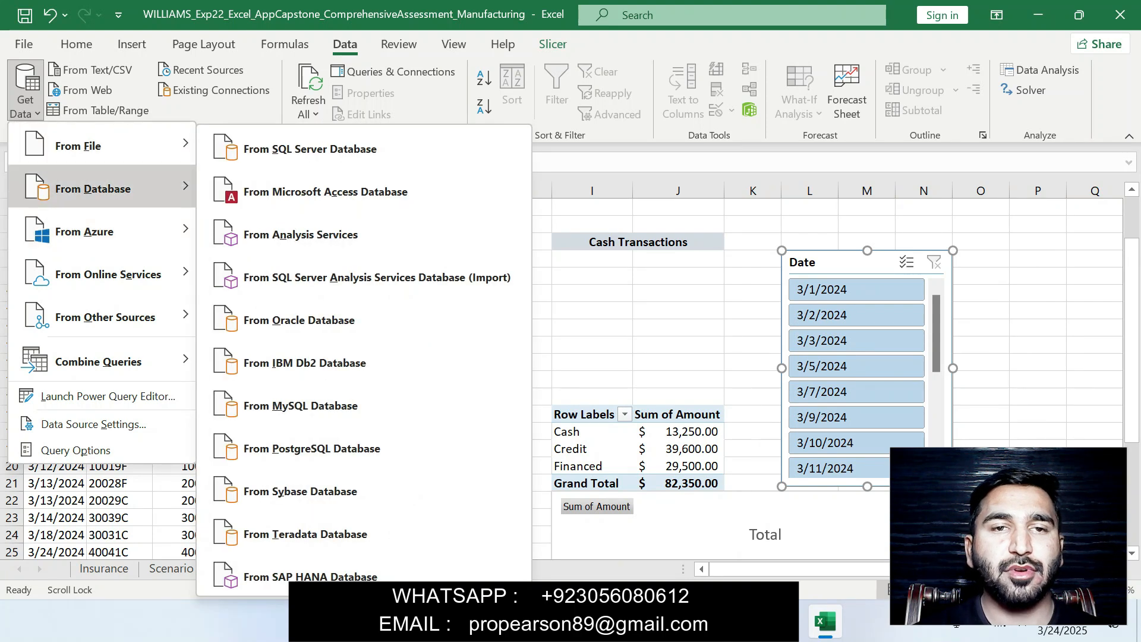
pyautogui.click(325, 191)
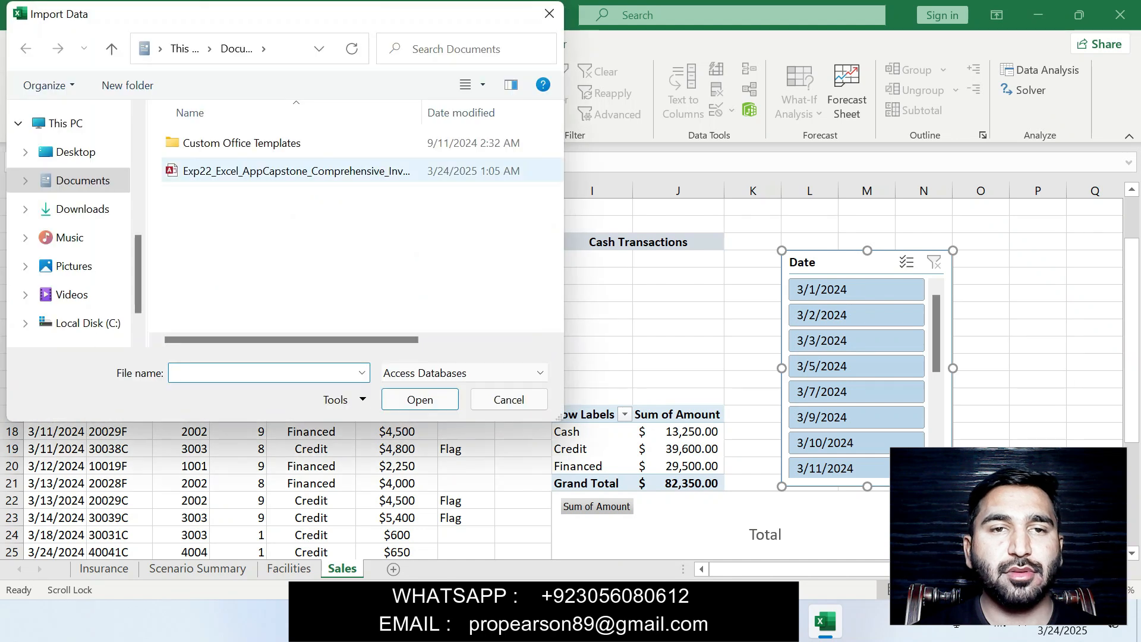
pyautogui.click(296, 170)
pyautogui.click(419, 399)
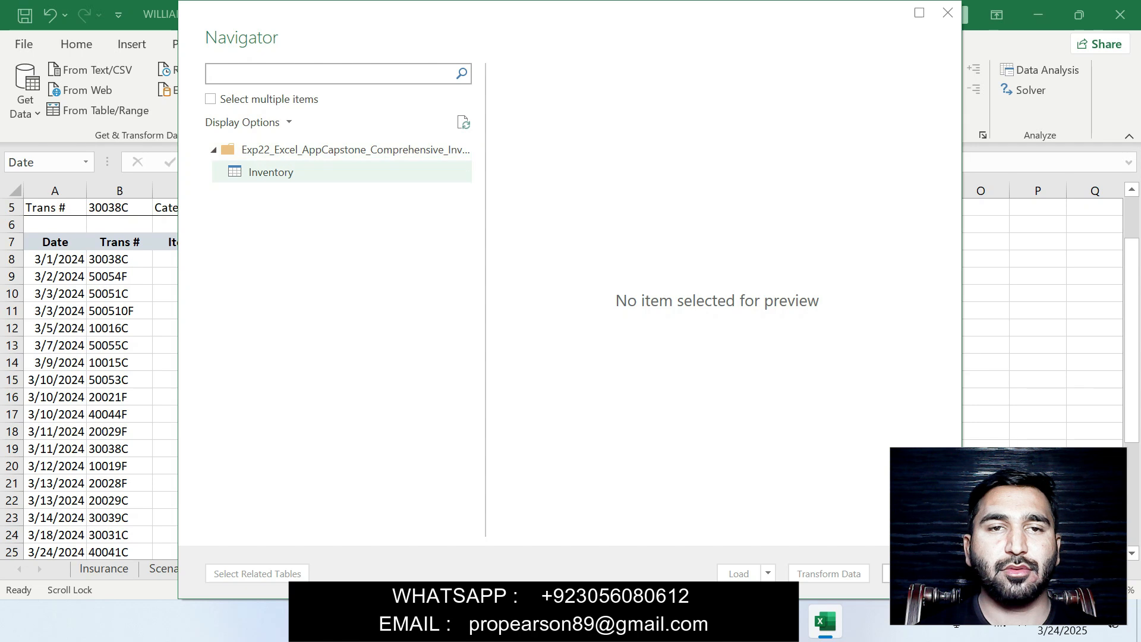
# Step: Load the database's Inventory table into a new worksheet and close the Queries & Connections pane
pyautogui.click(273, 173)
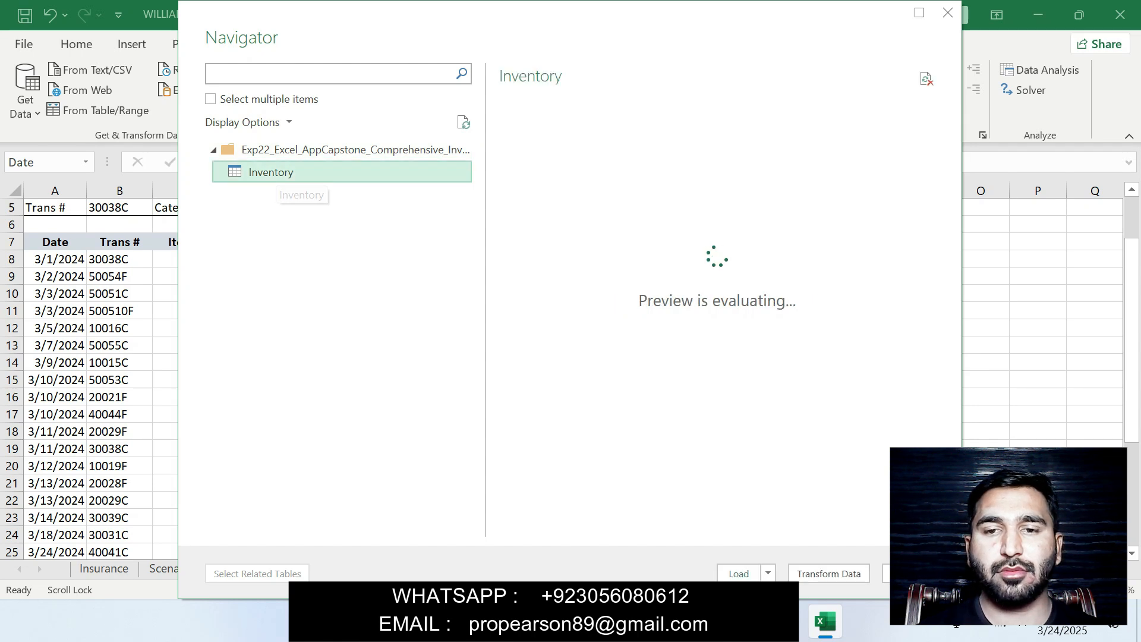
pyautogui.click(738, 573)
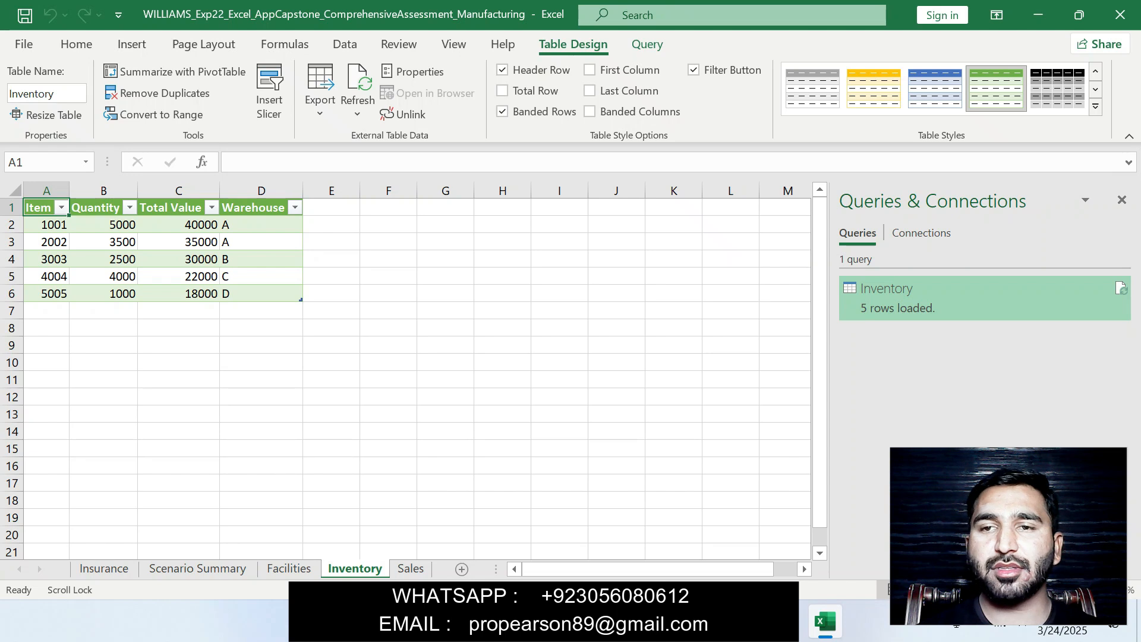
pyautogui.click(1121, 200)
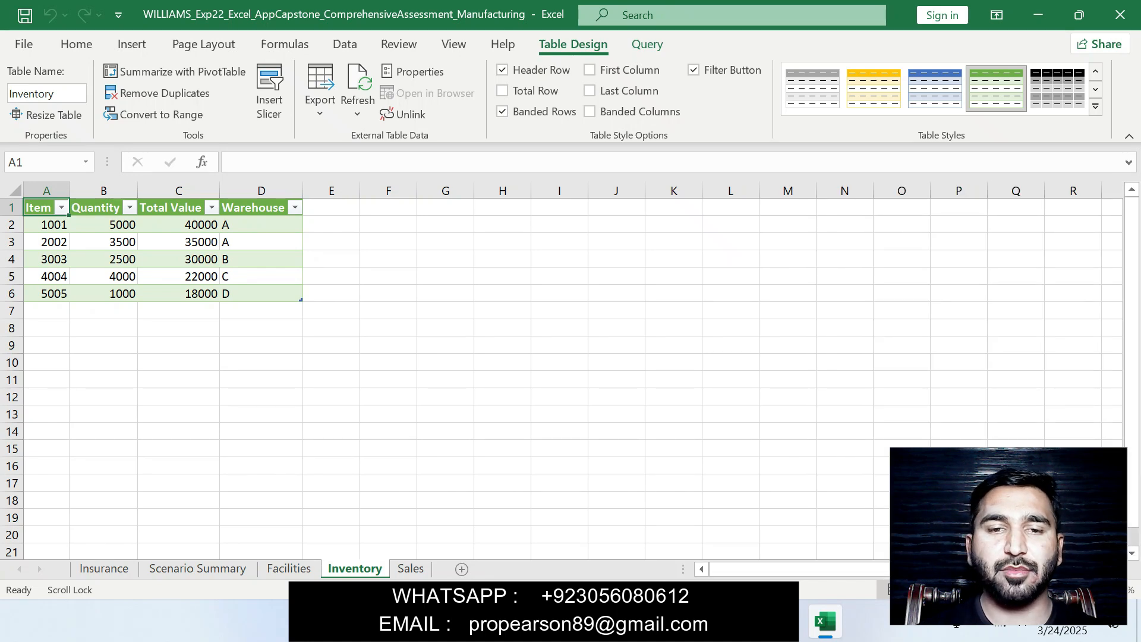
# Step: Review the Sales, Facilities, Scenario Summary and Insurance worksheets of the workbook
pyautogui.click(411, 568)
pyautogui.click(289, 569)
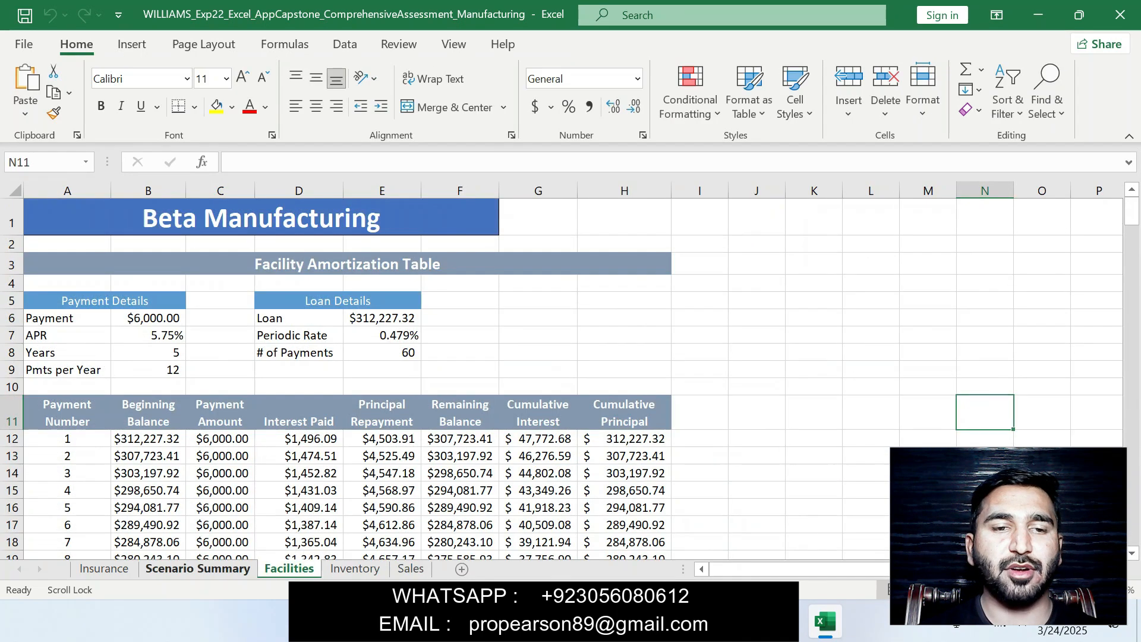
pyautogui.click(198, 569)
pyautogui.click(104, 569)
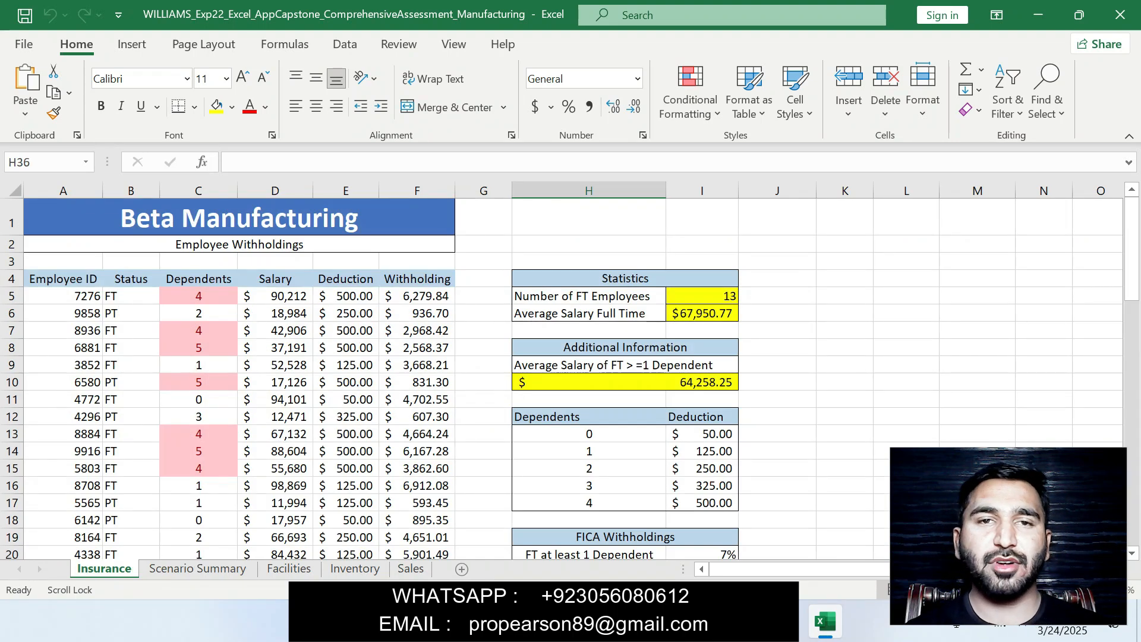